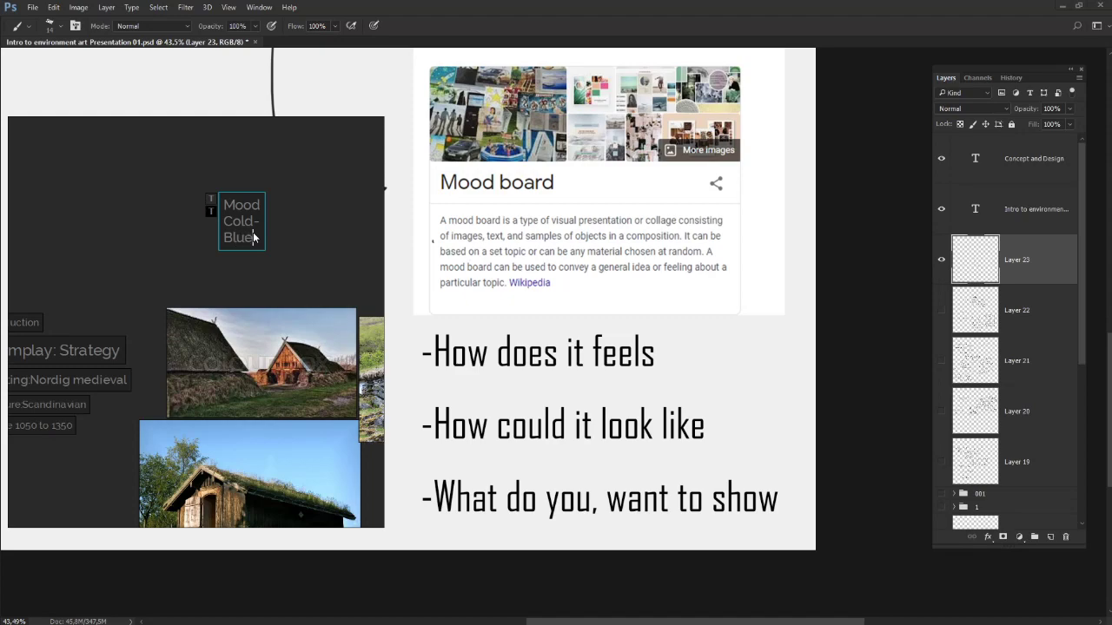
# Extend the last line of the Mood note to read "Blue saturated"
pyautogui.write('satur')
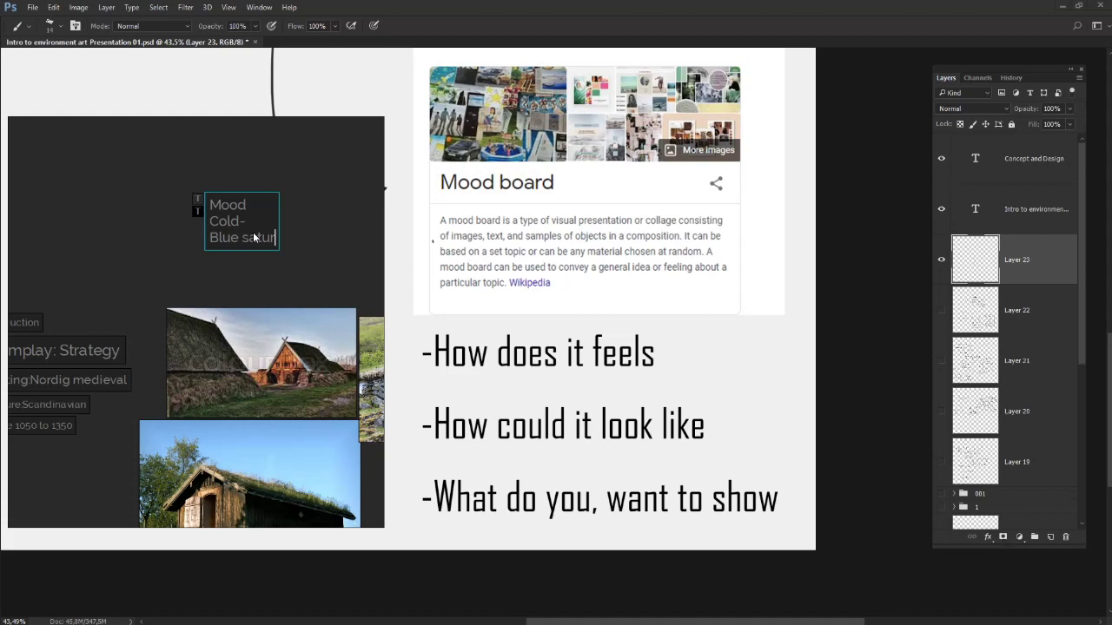
pyautogui.write('ated')
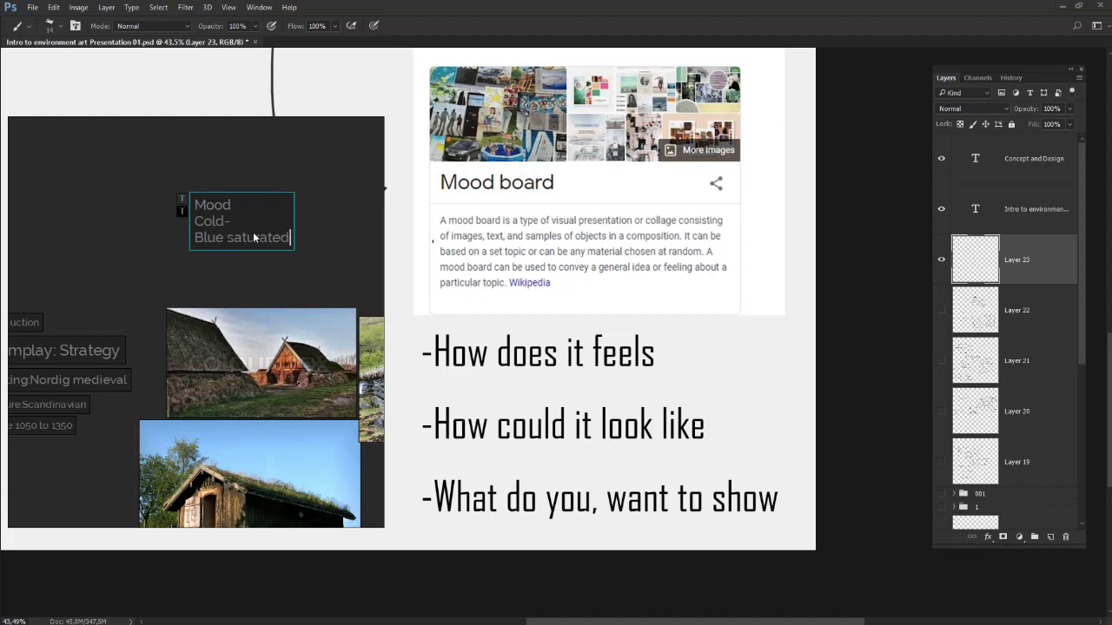
pyautogui.click(374, 243)
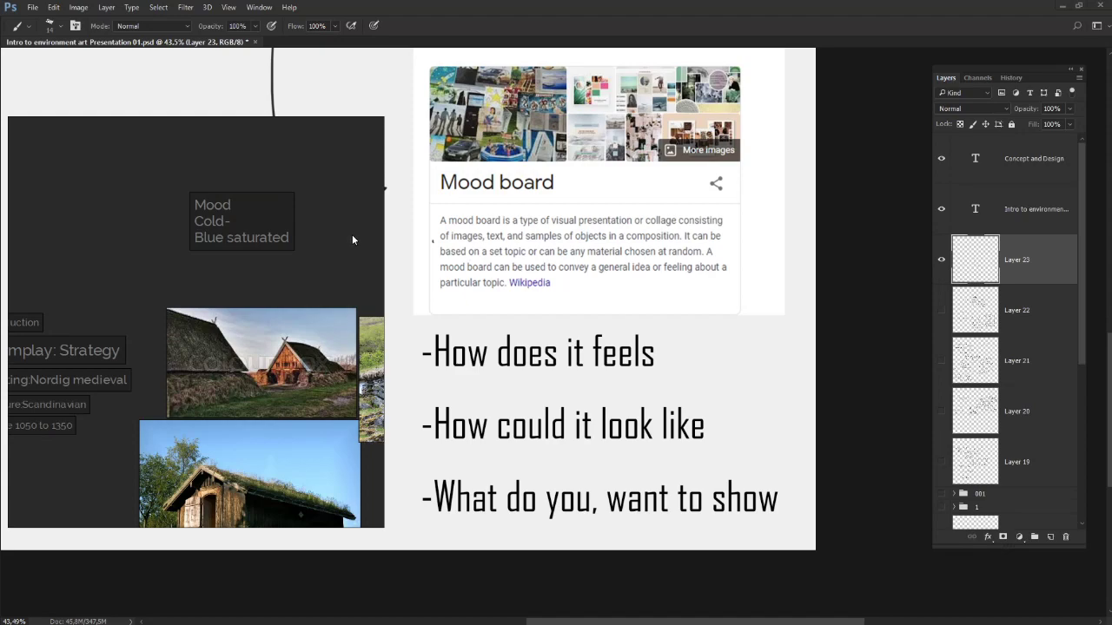
# Arrange the four Nordic house and settlement photos into a compact two-by-two grid on the reference board
pyautogui.moveTo(361, 293); pyautogui.dragTo(347, 289)
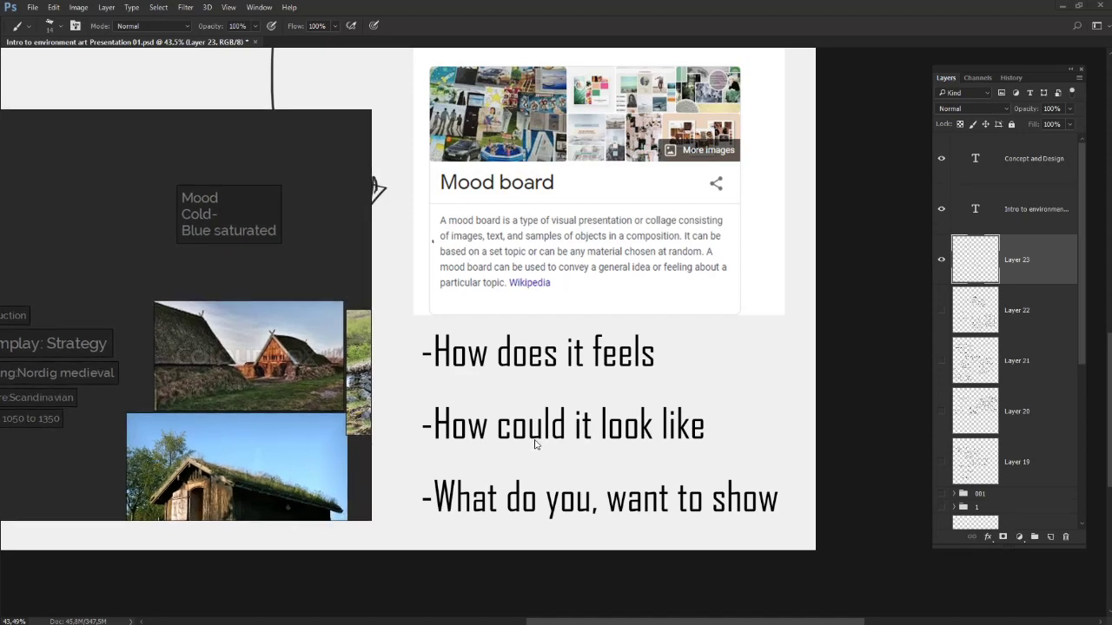
pyautogui.moveTo(270, 267); pyautogui.dragTo(350, 215)
pyautogui.moveTo(165, 284); pyautogui.dragTo(102, 208)
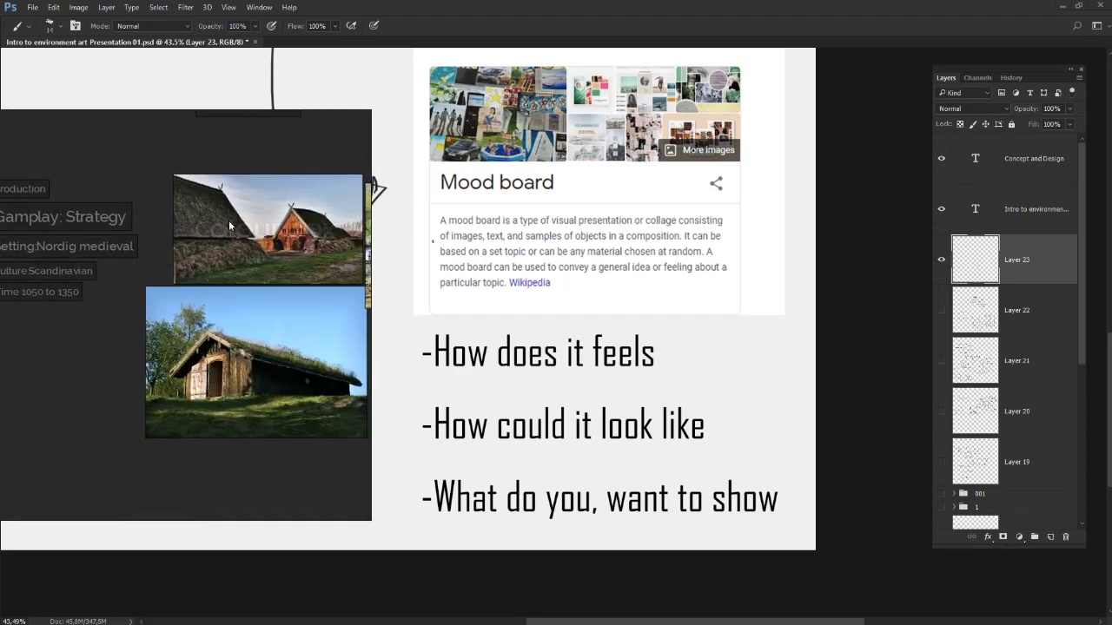
pyautogui.moveTo(229, 226); pyautogui.dragTo(160, 244)
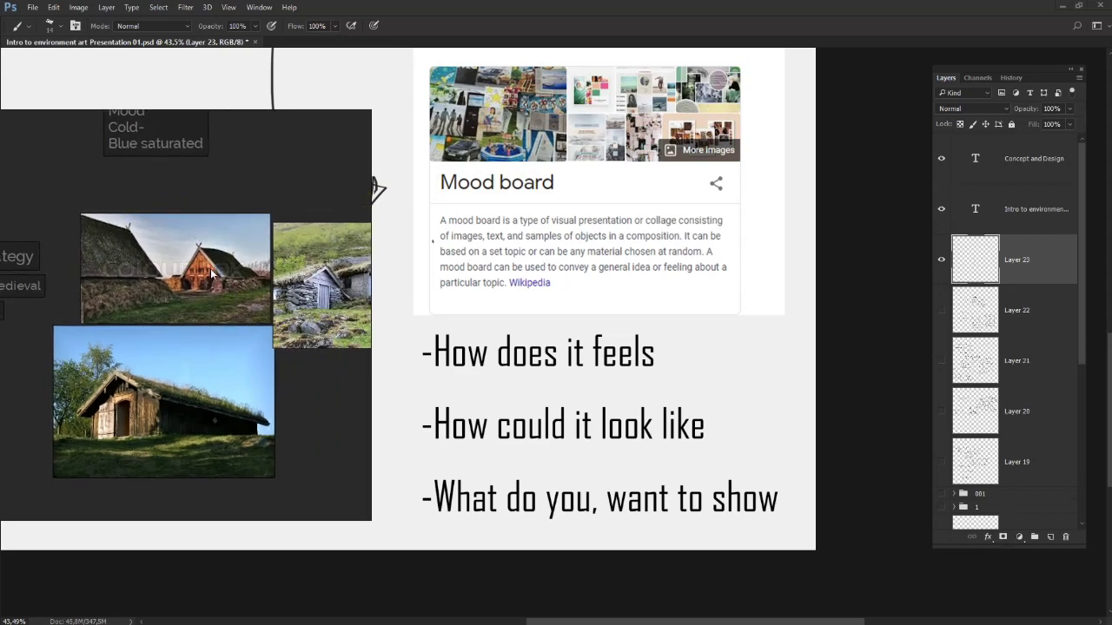
pyautogui.moveTo(300, 292); pyautogui.dragTo(284, 262)
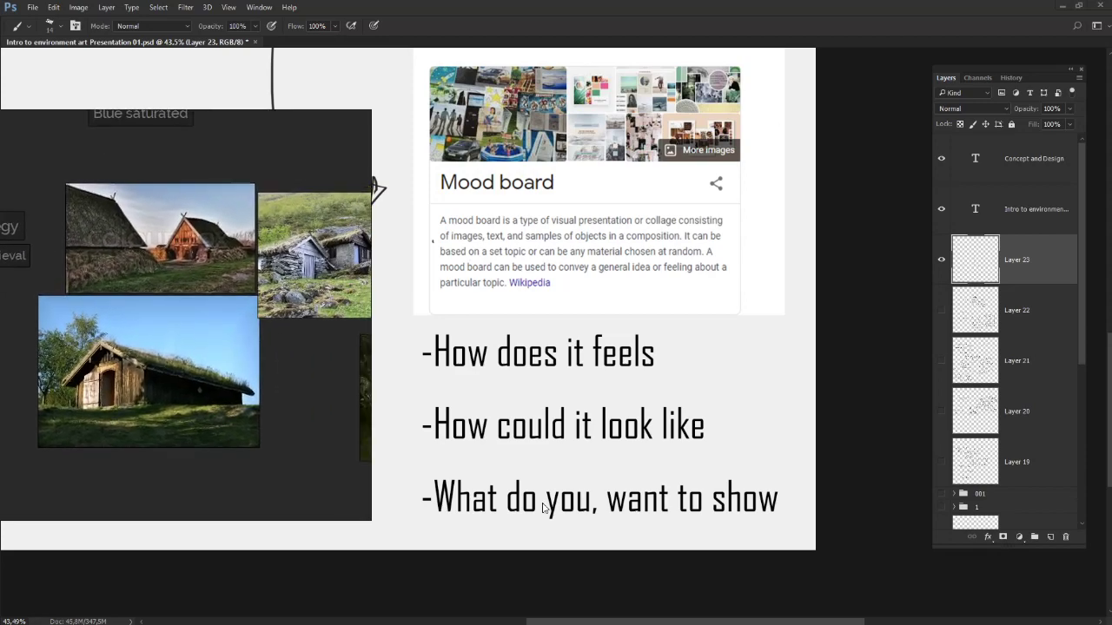
pyautogui.moveTo(249, 359); pyautogui.dragTo(225, 378)
pyautogui.scroll(-3, 146, 371)
pyautogui.moveTo(318, 411); pyautogui.dragTo(253, 397)
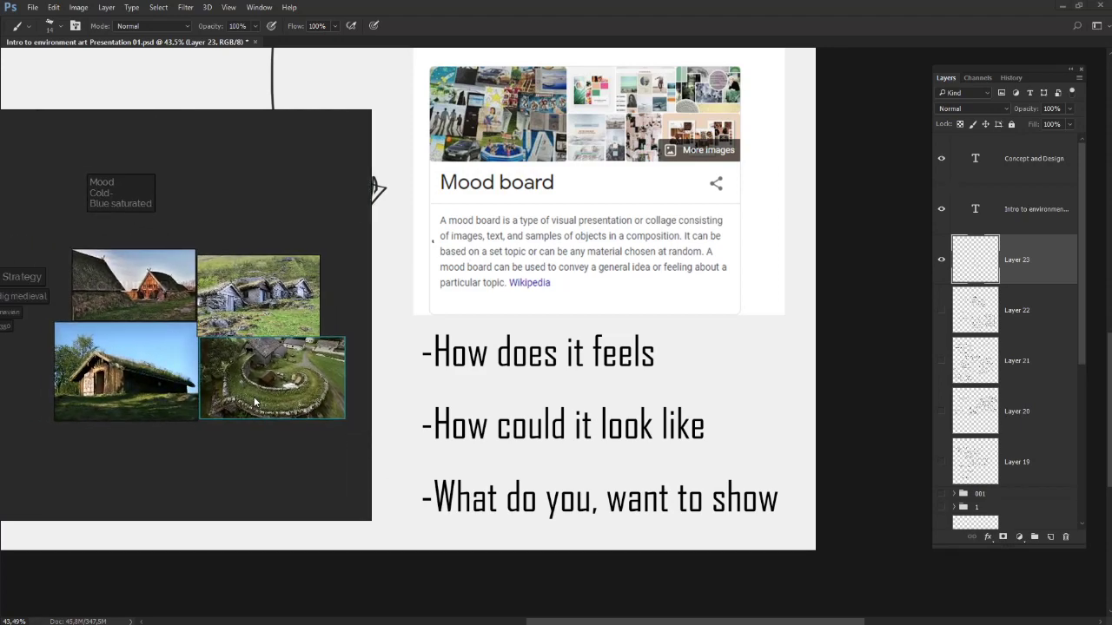
pyautogui.moveTo(243, 318); pyautogui.dragTo(244, 316)
pyautogui.moveTo(259, 366); pyautogui.dragTo(257, 364)
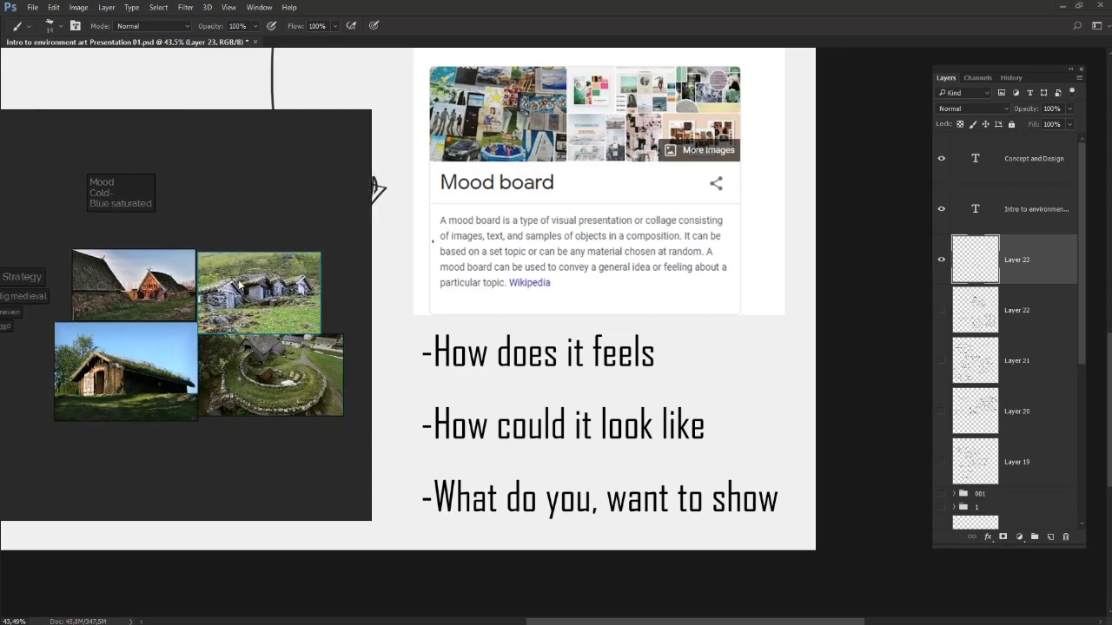
pyautogui.moveTo(239, 282); pyautogui.dragTo(241, 279)
pyautogui.moveTo(124, 327); pyautogui.dragTo(126, 327)
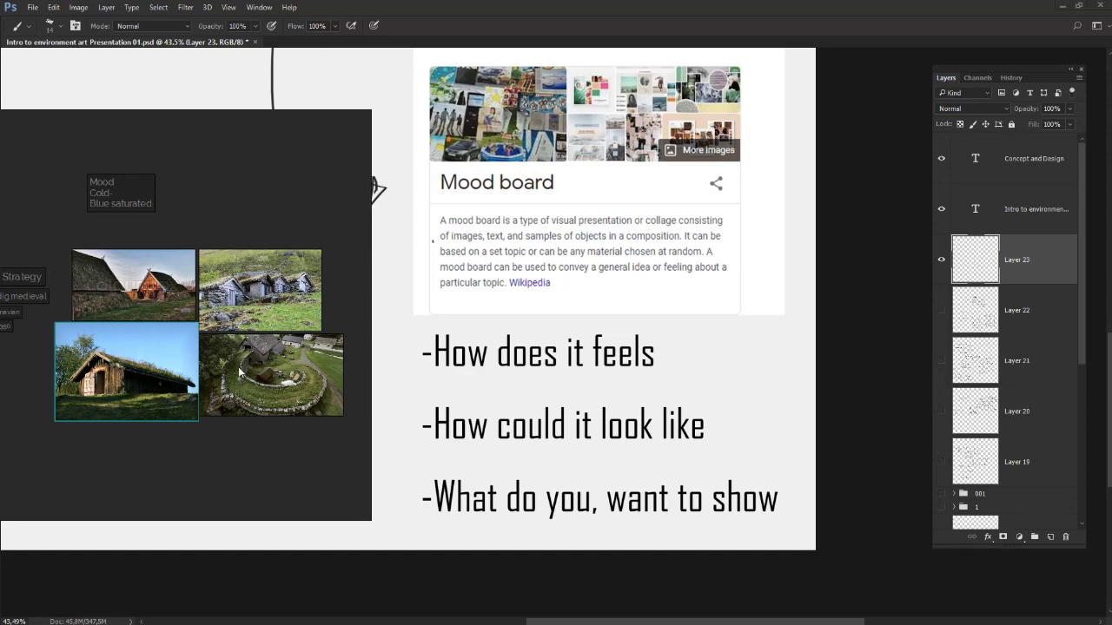
pyautogui.scroll(-2, 237, 369)
pyautogui.click(260, 467)
pyautogui.moveTo(213, 404); pyautogui.dragTo(235, 393)
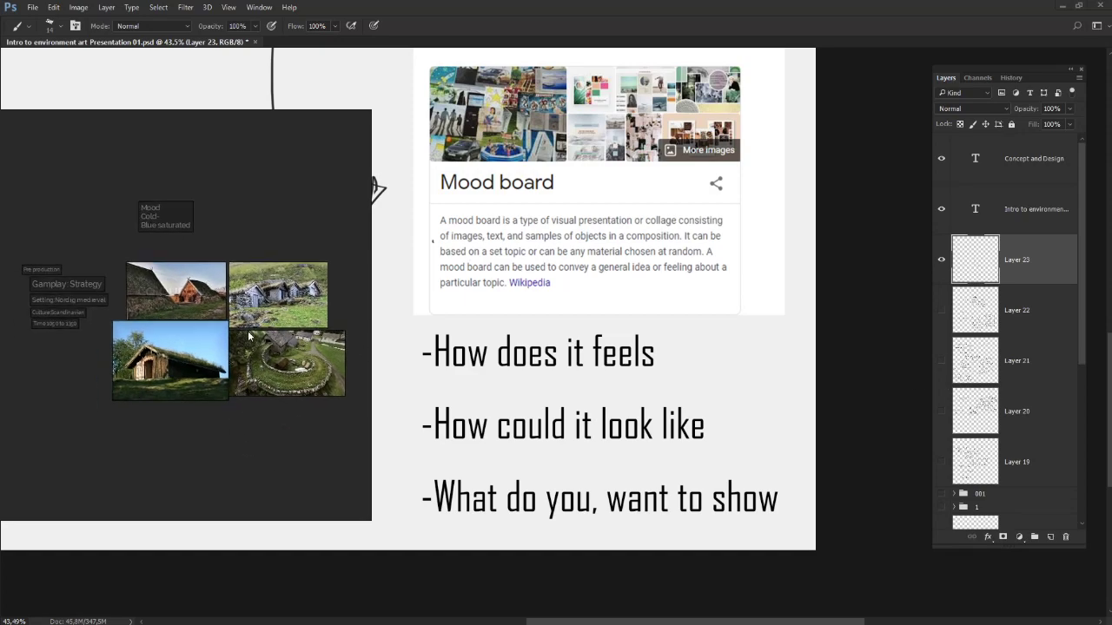
pyautogui.moveTo(183, 346); pyautogui.dragTo(276, 335)
pyautogui.scroll(3, 169, 323)
pyautogui.scroll(-3, 276, 339)
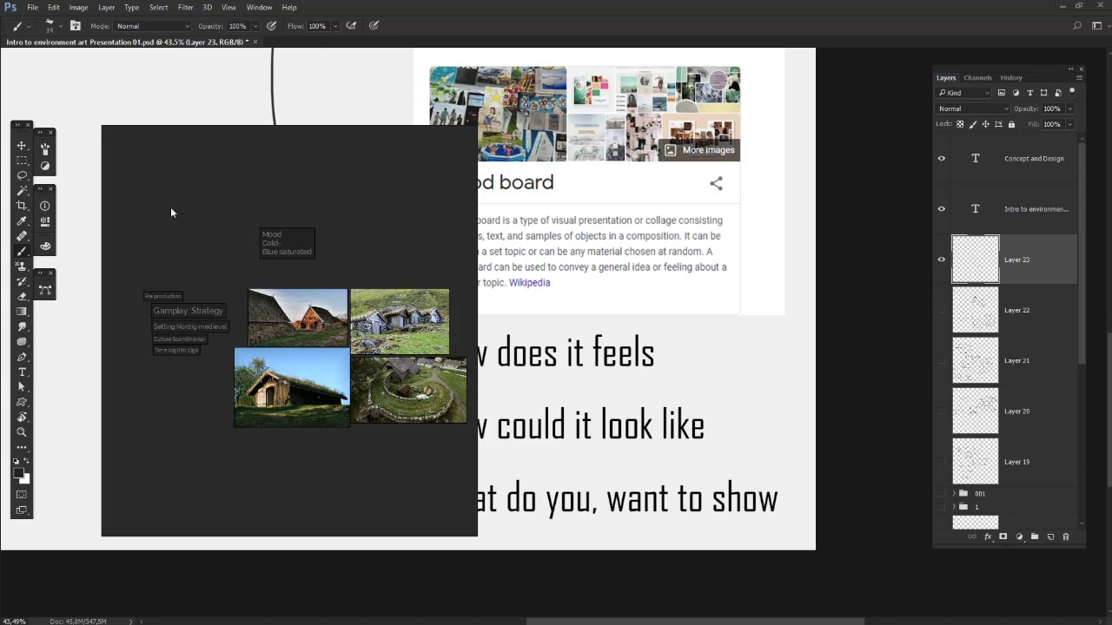
pyautogui.hotkey('alt', 'Tab')
pyautogui.scroll(4, 350, 445)
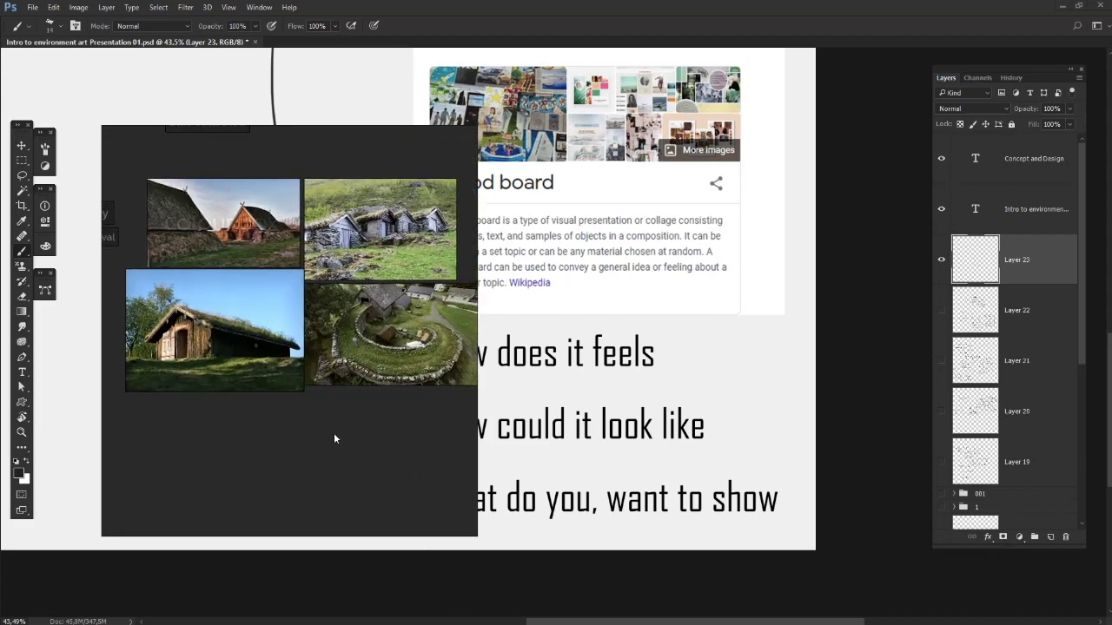
pyautogui.scroll(-2, 357, 445)
pyautogui.moveTo(360, 429); pyautogui.dragTo(411, 423)
pyautogui.moveTo(179, 409); pyautogui.dragTo(400, 426)
pyautogui.scroll(1, 369, 441)
pyautogui.scroll(-1, 343, 464)
pyautogui.moveTo(339, 471); pyautogui.dragTo(276, 384)
pyautogui.hotkey('alt', 'Tab')
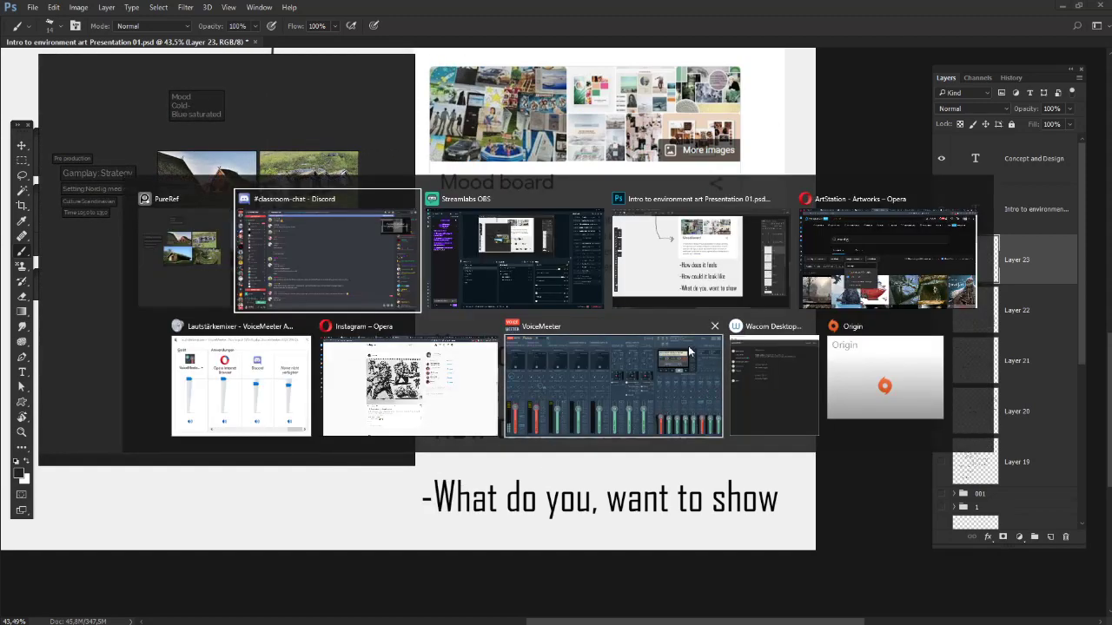
pyautogui.click(641, 303)
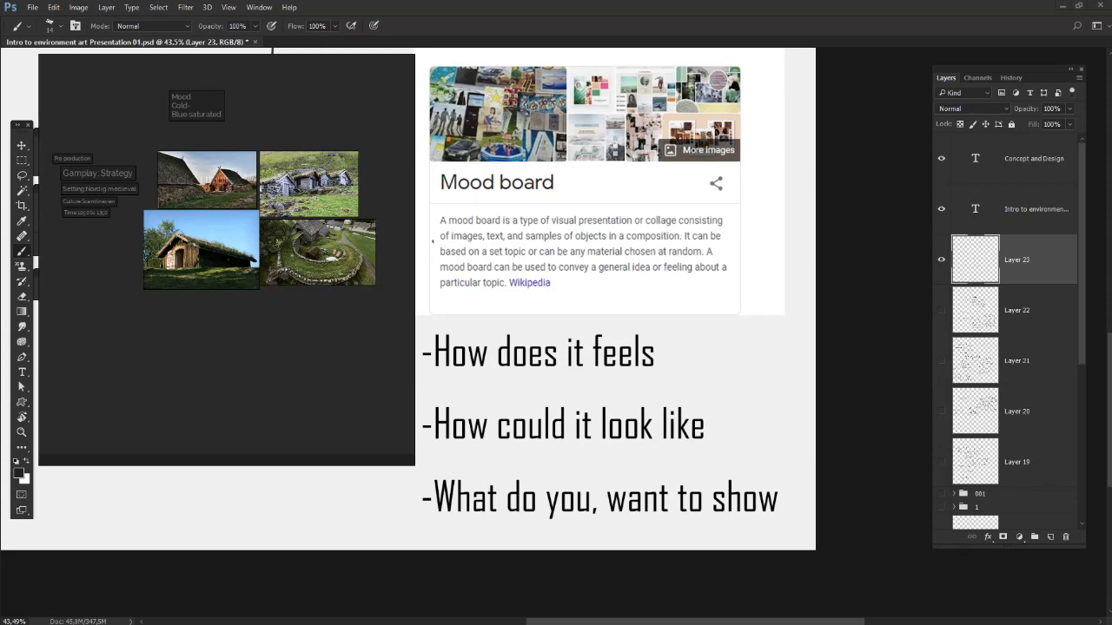
pyautogui.hotkey('alt', 'Tab')
pyautogui.hotkey('alt', 'Tab')
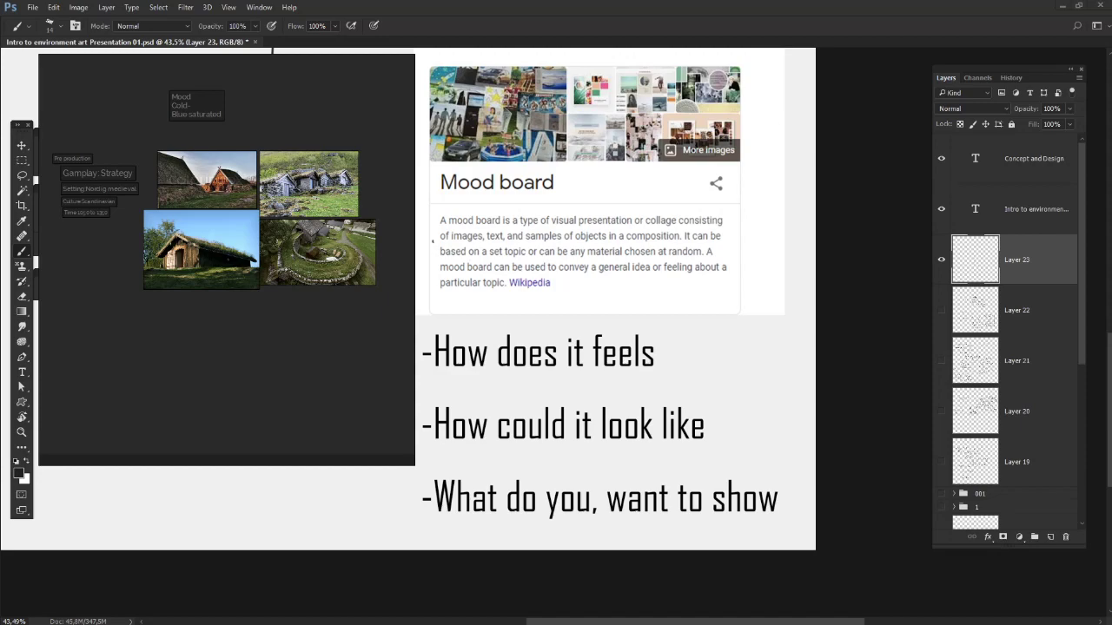
pyautogui.hotkey('alt', 'Tab')
pyautogui.hotkey('alt', 'Tab')
pyautogui.hotkey('alt', 'Tab')
# Separate the Mood note from the house photos by placing it higher above them, with the medieval city image beside it
pyautogui.moveTo(277, 332); pyautogui.dragTo(261, 368)
pyautogui.scroll(2, 310, 364)
pyautogui.scroll(-2, 261, 369)
pyautogui.moveTo(167, 318); pyautogui.dragTo(129, 368)
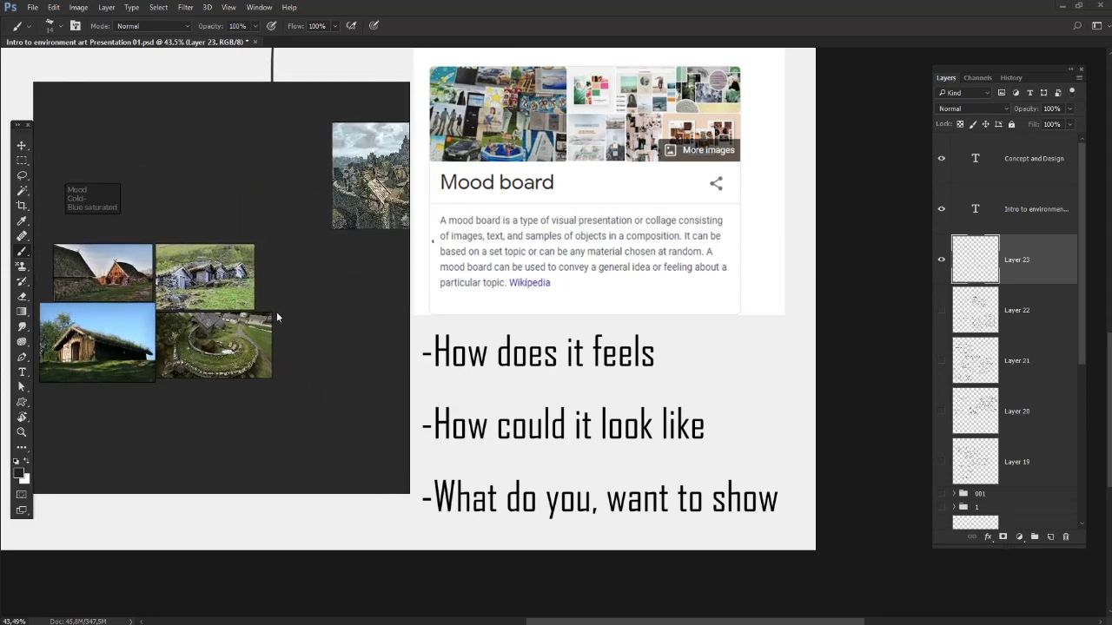
pyautogui.moveTo(361, 196); pyautogui.dragTo(299, 240)
pyautogui.scroll(-2, 323, 231)
pyautogui.moveTo(298, 203); pyautogui.dragTo(316, 199)
pyautogui.moveTo(217, 305); pyautogui.dragTo(266, 325)
pyautogui.scroll(3, 364, 230)
pyautogui.moveTo(365, 234); pyautogui.dragTo(230, 400)
pyautogui.scroll(3, 195, 295)
pyautogui.scroll(-2, 215, 222)
pyautogui.moveTo(213, 222); pyautogui.dragTo(209, 191)
pyautogui.scroll(-3, 246, 305)
pyautogui.moveTo(121, 336); pyautogui.dragTo(402, 326)
pyautogui.moveTo(138, 293); pyautogui.dragTo(160, 332)
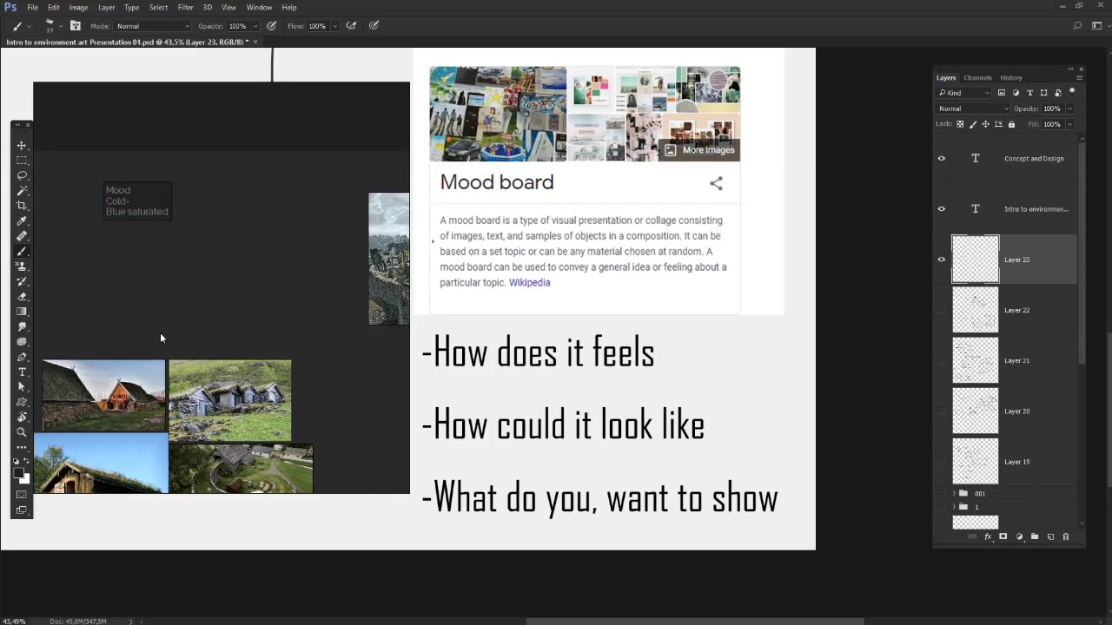
# Switch to ArtStation's nordig search results and open the "Spellforce 3 Hybernian Temple" artwork, keeping the reference board beside it
pyautogui.hotkey('alt', 'Tab')
pyautogui.hotkey('alt', 'Tab')
pyautogui.hotkey('alt', 'Tab')
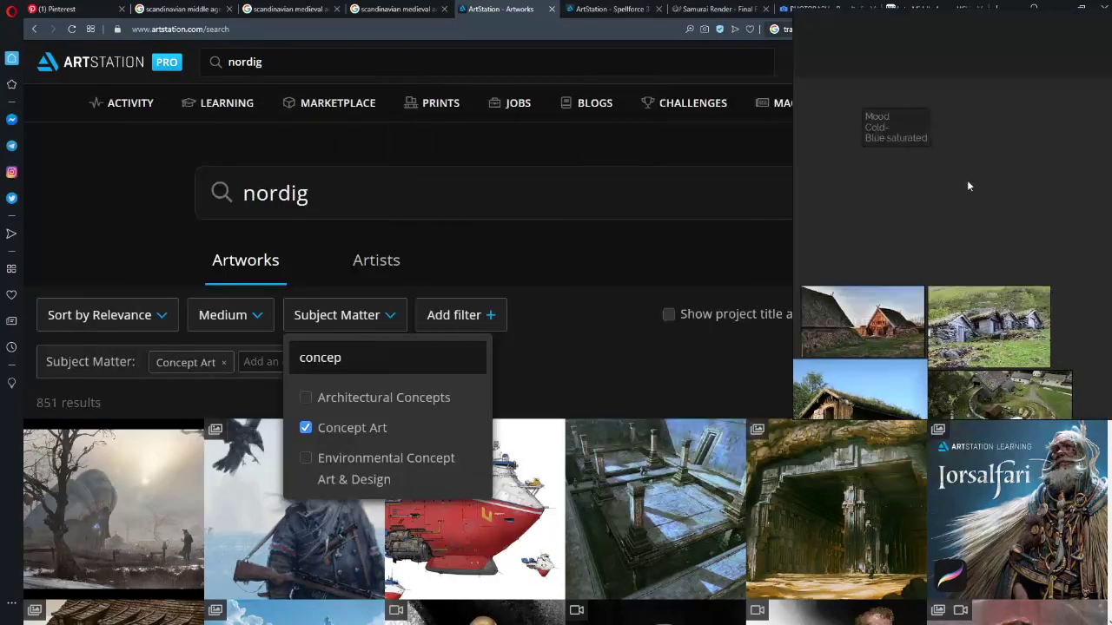
pyautogui.moveTo(969, 186); pyautogui.dragTo(538, 207)
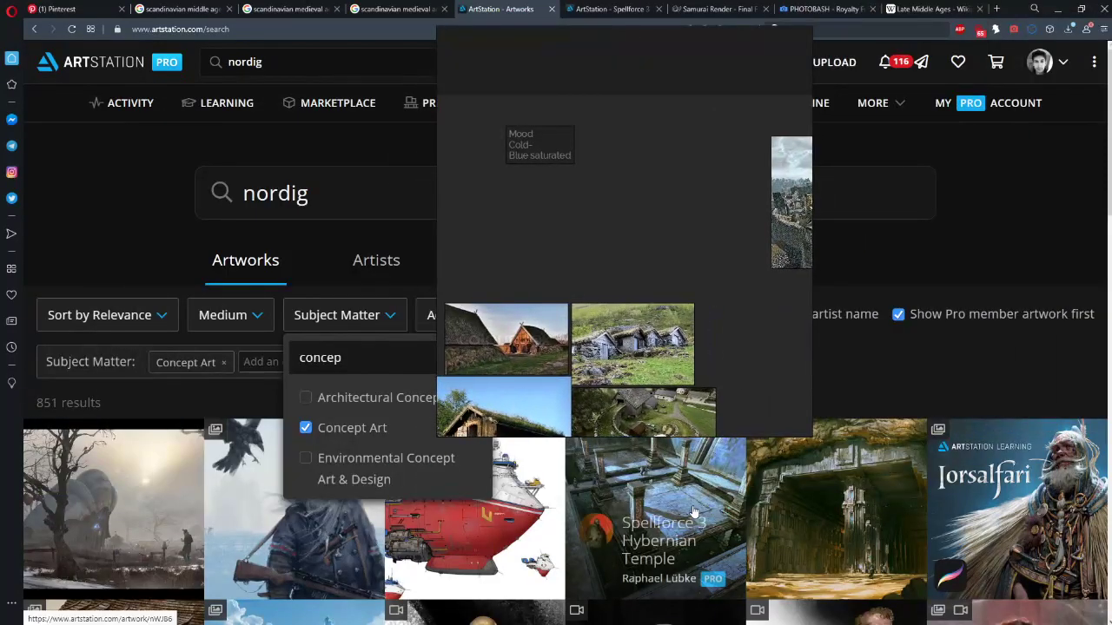
pyautogui.click(655, 521)
pyautogui.moveTo(519, 283); pyautogui.dragTo(736, 313)
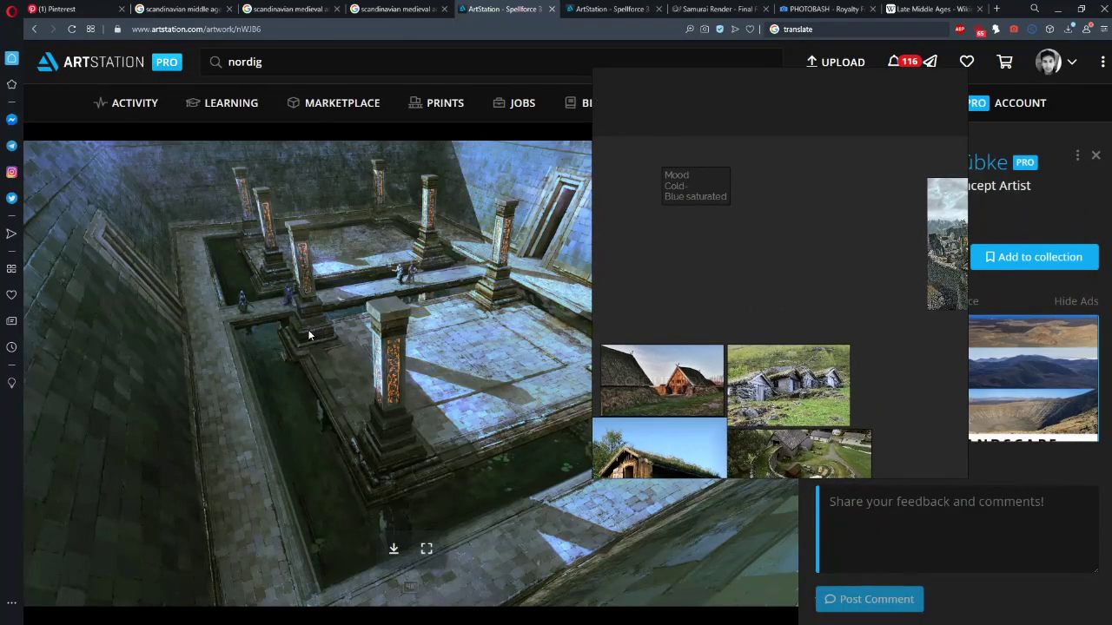
# Add the temple artwork to the reference board directly beside the medieval city image
pyautogui.moveTo(308, 330); pyautogui.dragTo(791, 233)
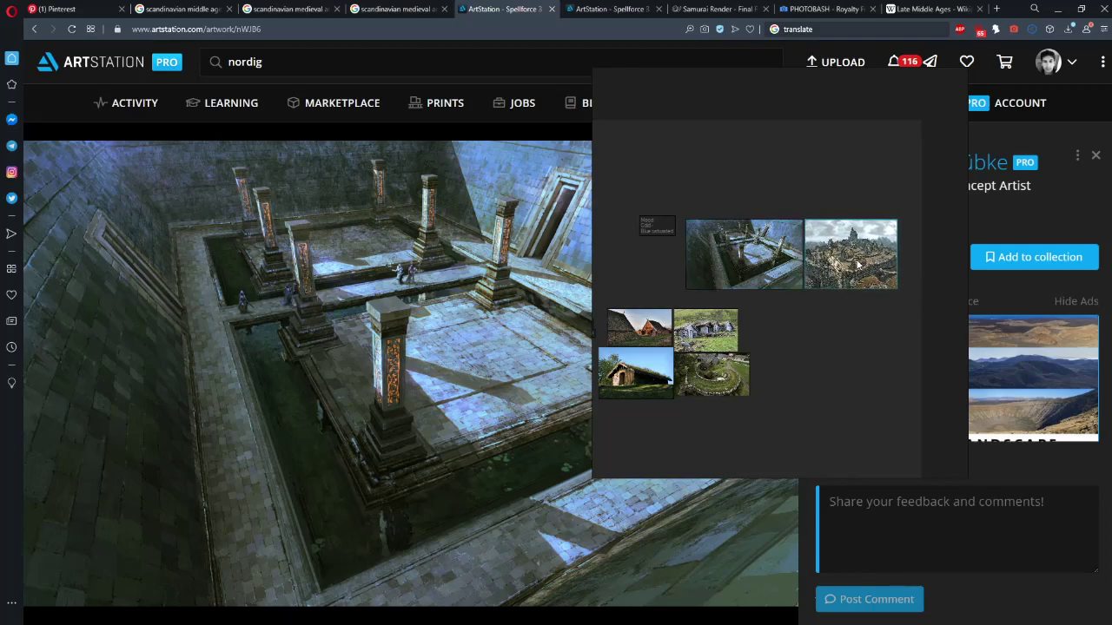
pyautogui.scroll(2, 694, 258)
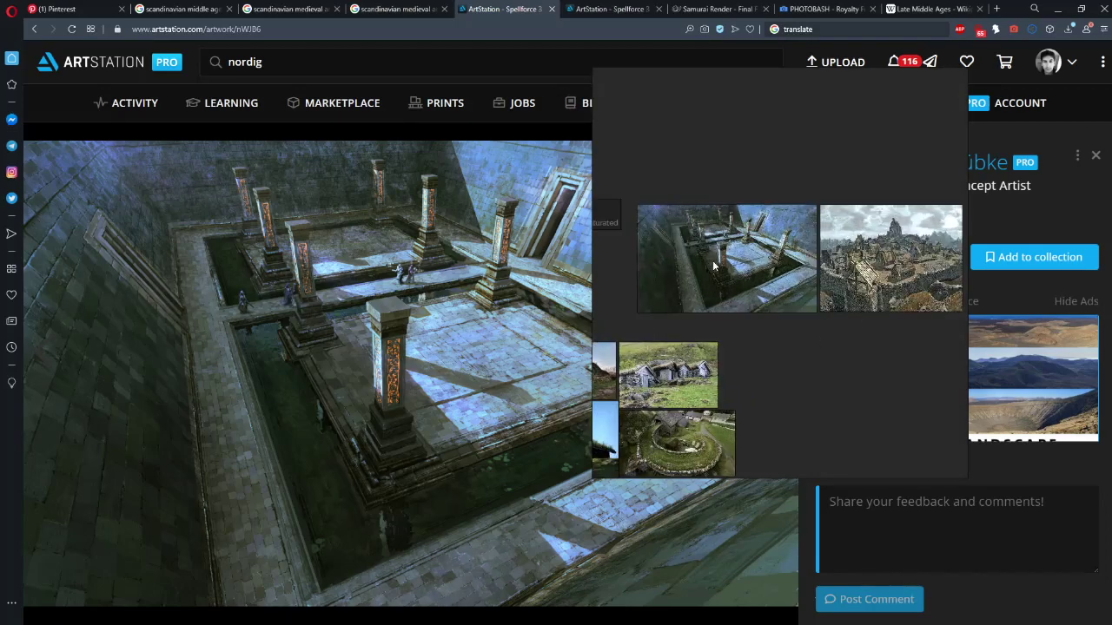
pyautogui.moveTo(759, 319); pyautogui.dragTo(695, 348)
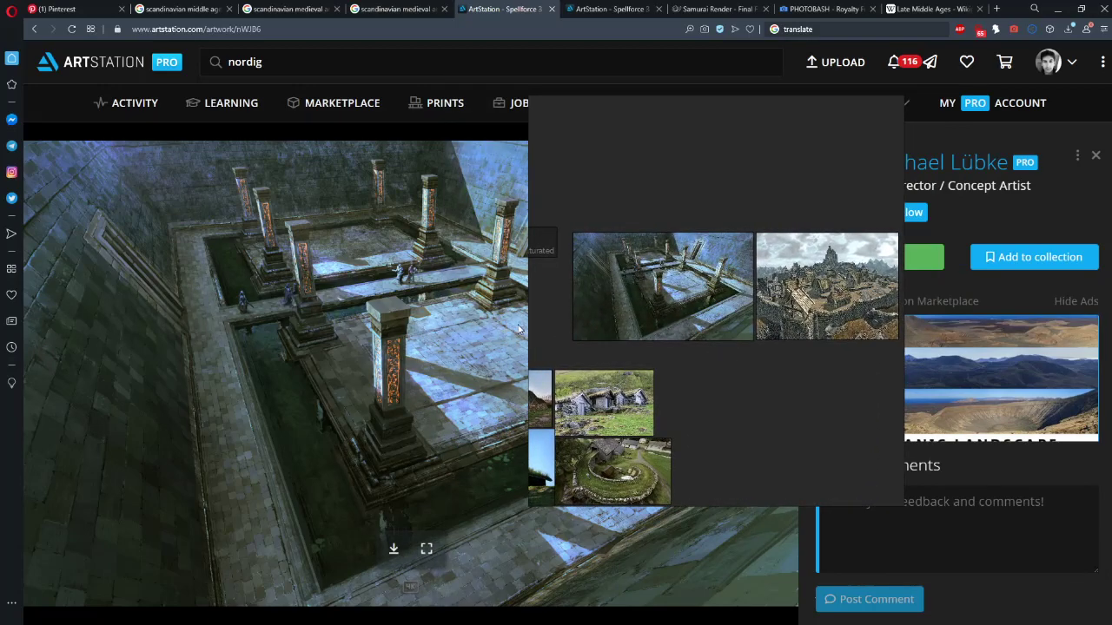
pyautogui.moveTo(590, 333); pyautogui.dragTo(630, 339)
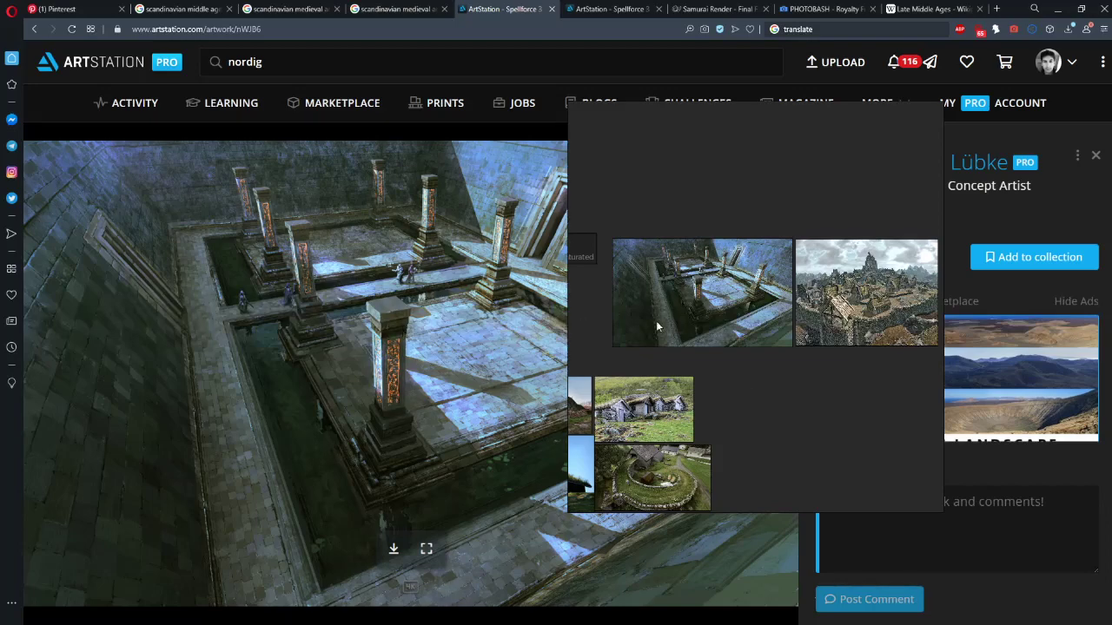
pyautogui.moveTo(656, 321); pyautogui.dragTo(762, 240)
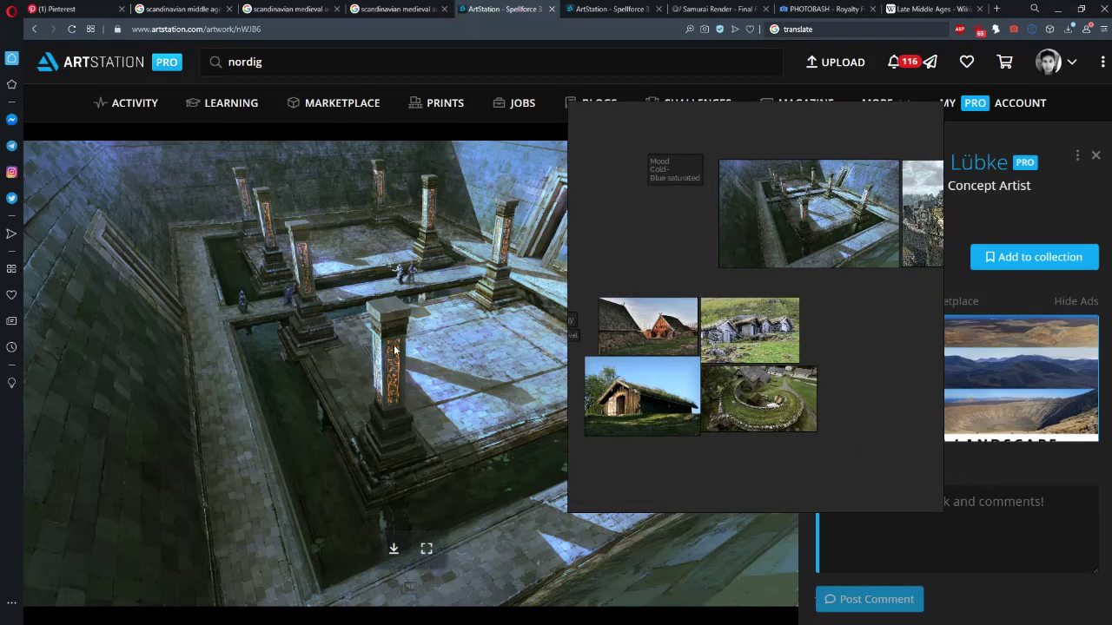
pyautogui.moveTo(666, 377); pyautogui.dragTo(558, 406)
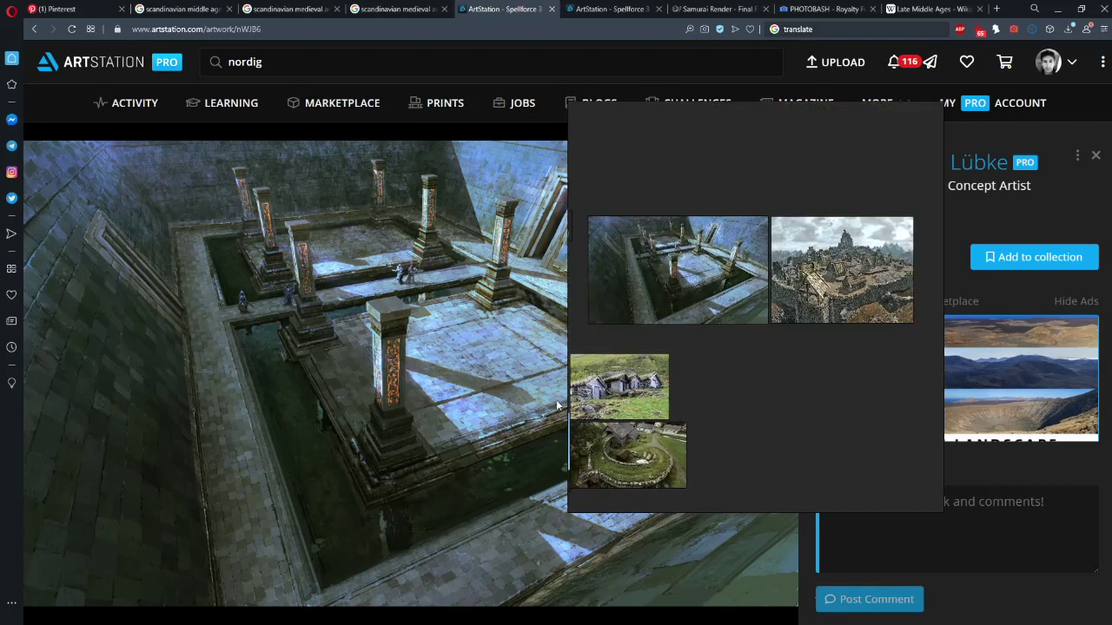
# Place the Mood note above the temple and city images on the reference board
pyautogui.scroll(3, 599, 350)
pyautogui.moveTo(782, 313); pyautogui.dragTo(834, 308)
pyautogui.moveTo(781, 357); pyautogui.dragTo(423, 343)
pyautogui.scroll(-1, 793, 429)
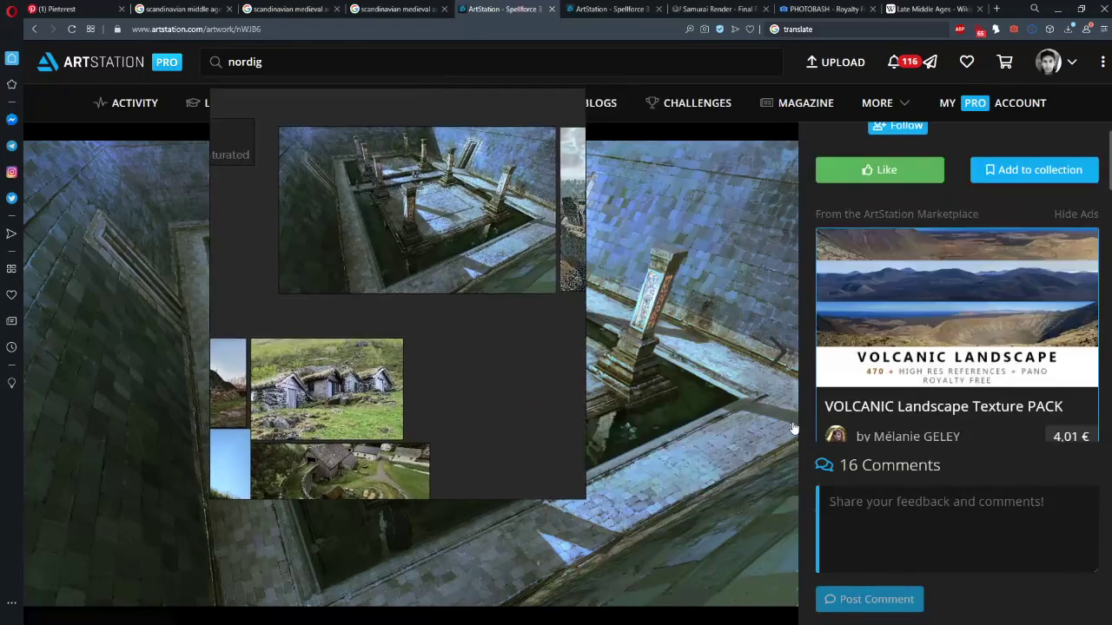
pyautogui.scroll(1, 945, 373)
pyautogui.moveTo(318, 317); pyautogui.dragTo(631, 373)
pyautogui.moveTo(658, 359); pyautogui.dragTo(767, 339)
pyautogui.scroll(-3, 775, 360)
pyautogui.scroll(1, 841, 262)
pyautogui.moveTo(843, 261); pyautogui.dragTo(807, 262)
pyautogui.scroll(1, 655, 282)
pyautogui.scroll(-1, 584, 318)
pyautogui.click(814, 281)
pyautogui.scroll(-1, 747, 273)
pyautogui.moveTo(731, 269); pyautogui.dragTo(629, 286)
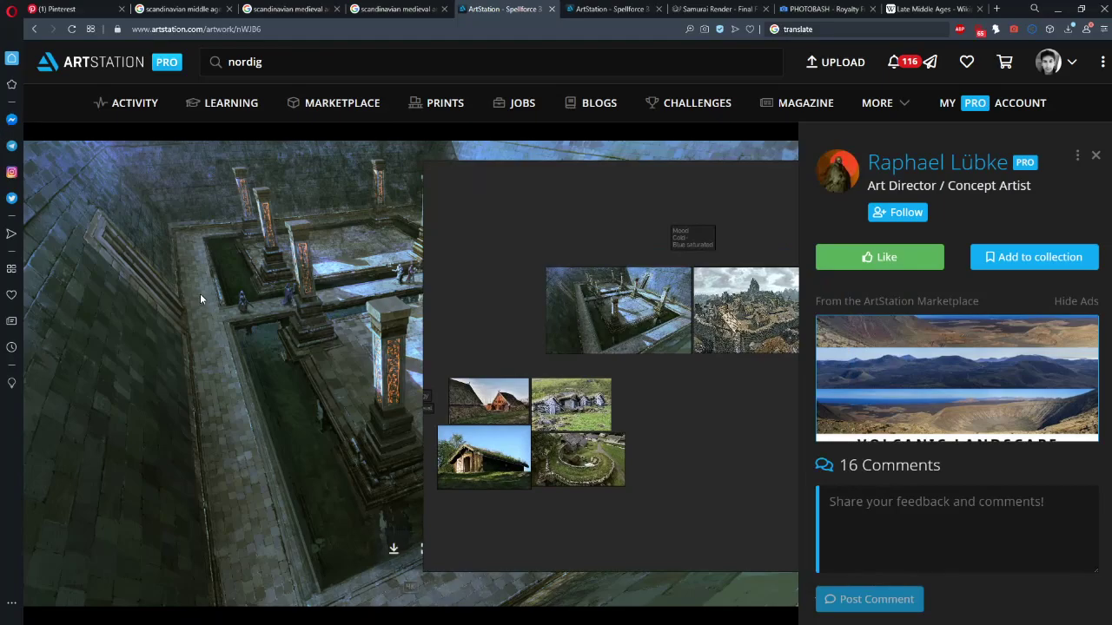
pyautogui.moveTo(605, 332); pyautogui.dragTo(579, 349)
# Return to the nordig search results and browse the concept artworks for further mood references
pyautogui.click(33, 30)
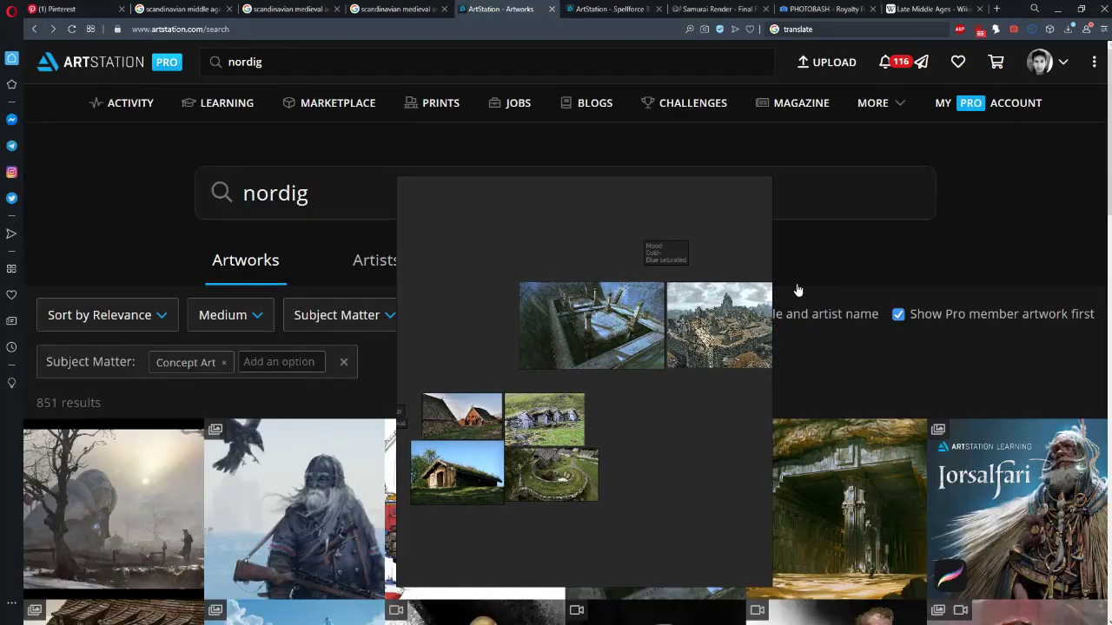
pyautogui.moveTo(606, 301); pyautogui.dragTo(843, 276)
pyautogui.scroll(-3, 442, 370)
pyautogui.scroll(-5, 442, 370)
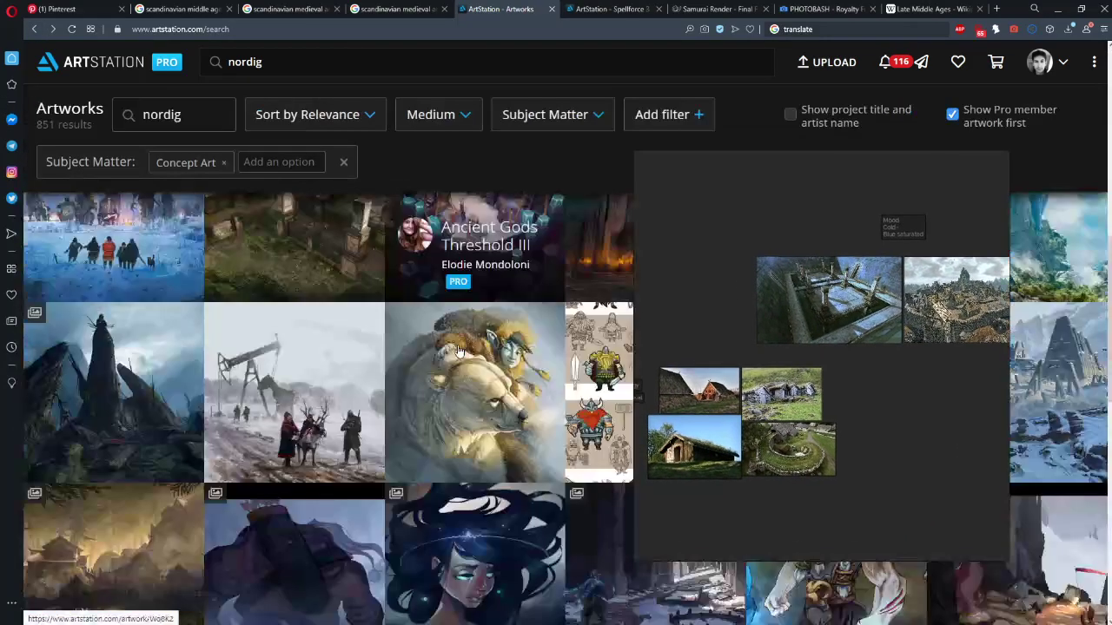
pyautogui.scroll(1, 291, 331)
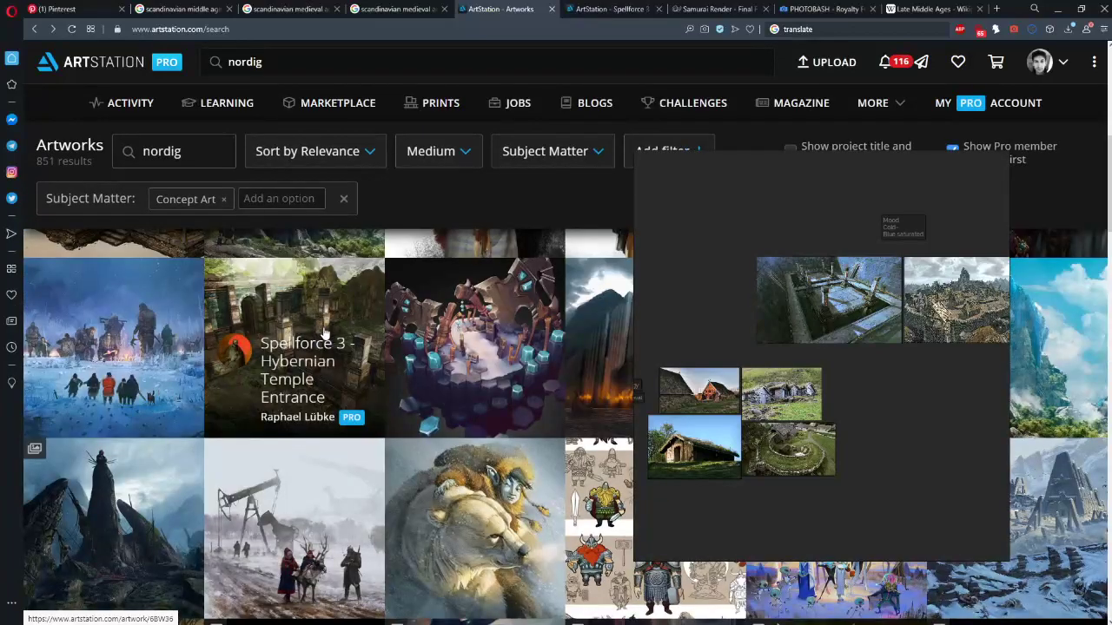
pyautogui.scroll(-3, 322, 335)
pyautogui.moveTo(707, 331); pyautogui.dragTo(769, 378)
pyautogui.scroll(-5, 379, 261)
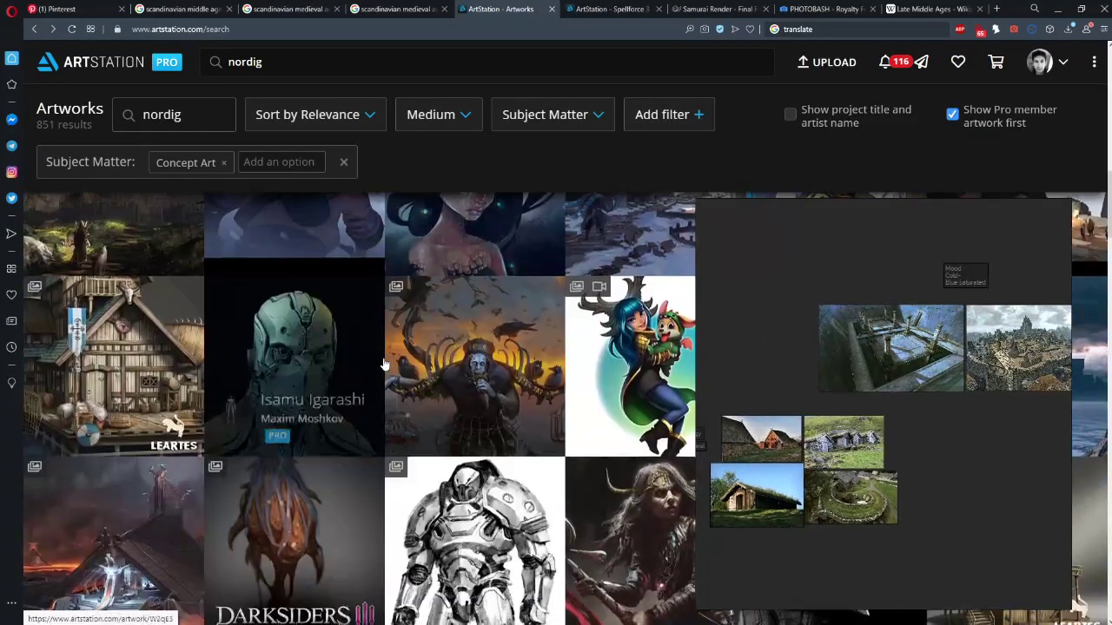
pyautogui.scroll(4, 379, 236)
pyautogui.scroll(2, 379, 236)
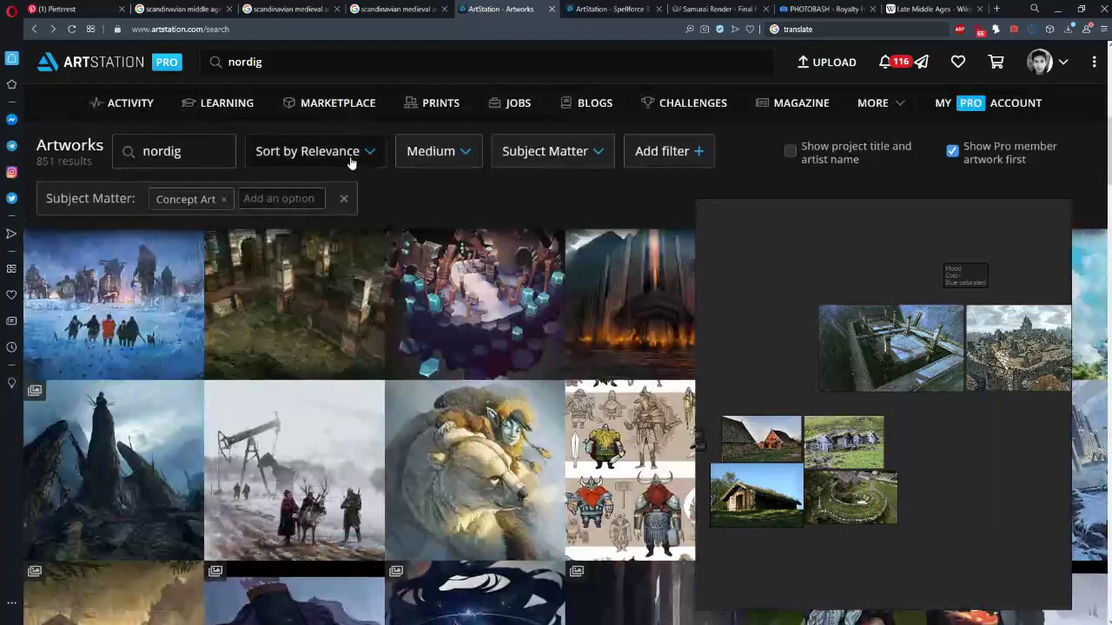
# Add the Environmental Concept Art & Design subject matter to the filters of the nordig artwork search
pyautogui.click(565, 151)
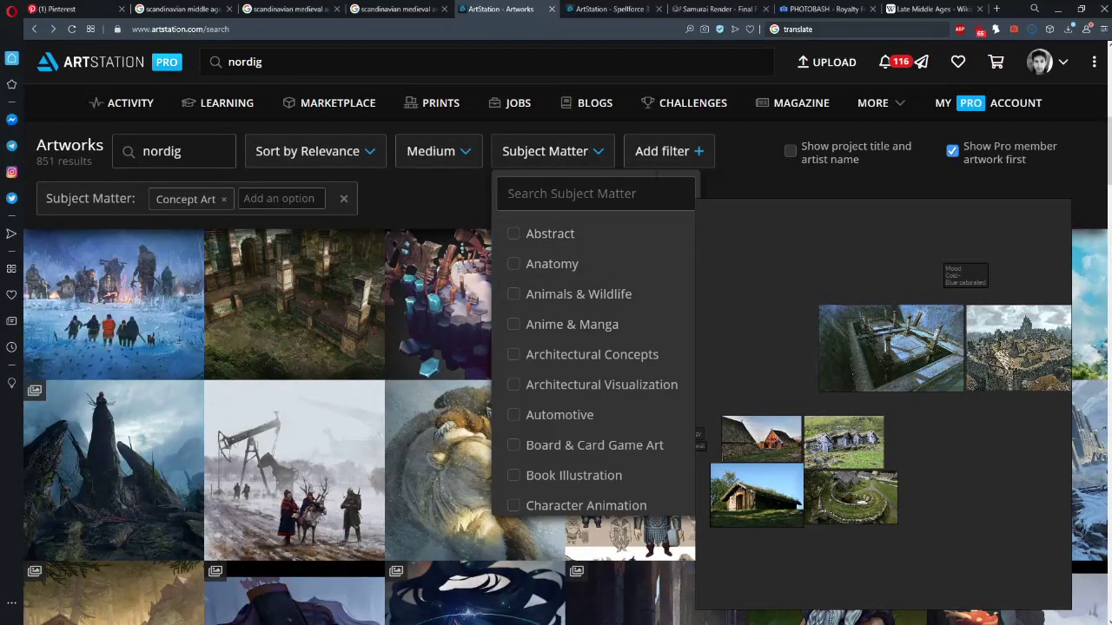
pyautogui.write('en')
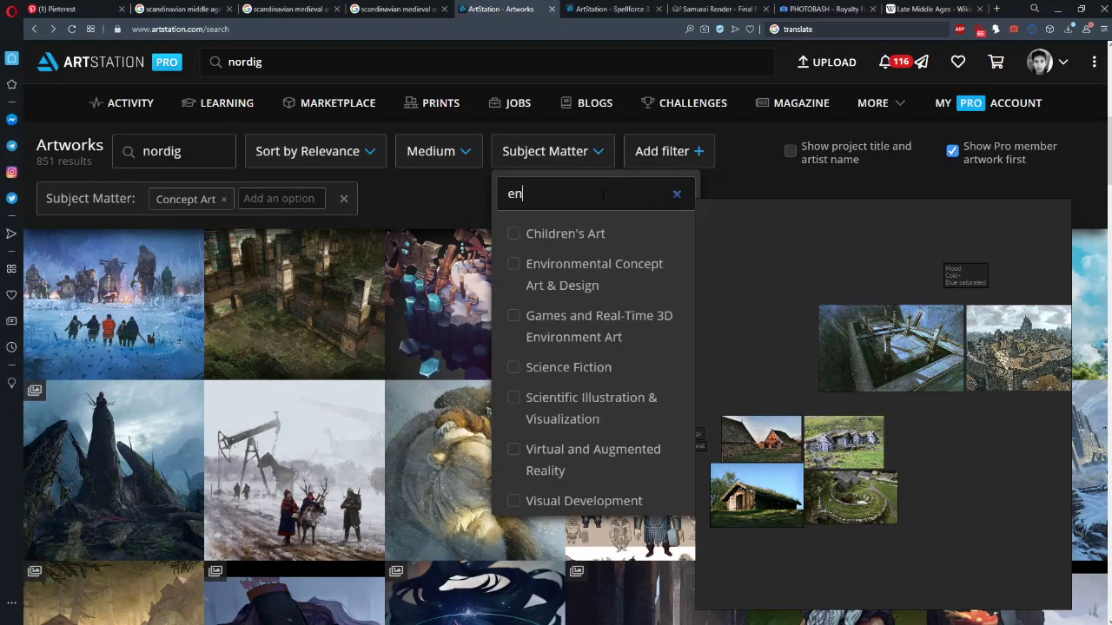
pyautogui.click(612, 276)
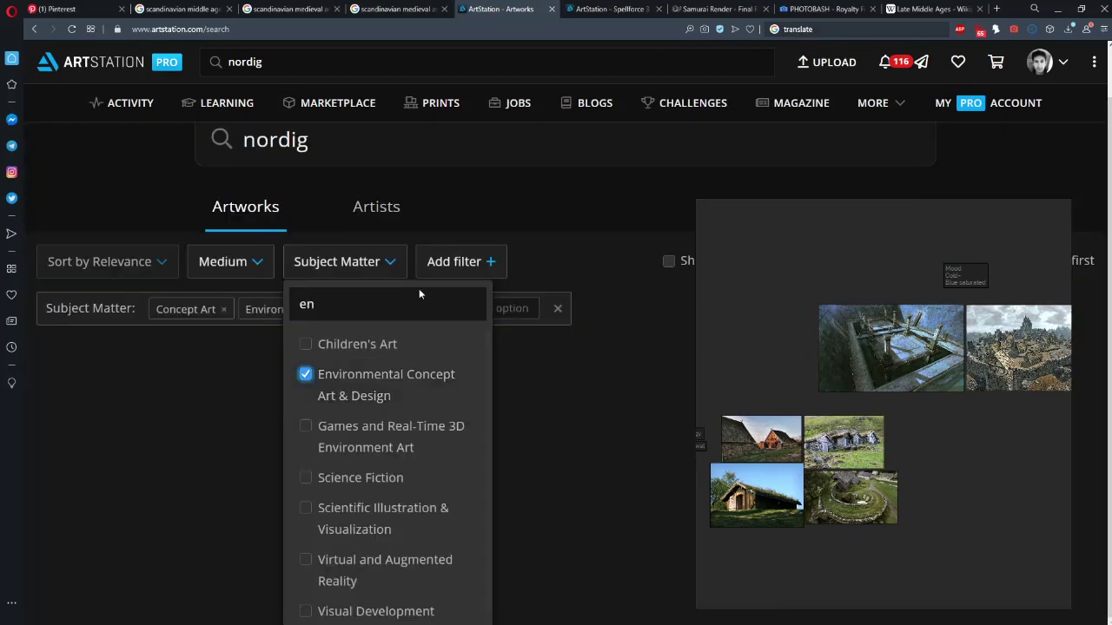
pyautogui.click(607, 264)
# Browse the filtered nordig results and open the snowy wooden Viking house artwork in a separate tab
pyautogui.scroll(-10, 608, 264)
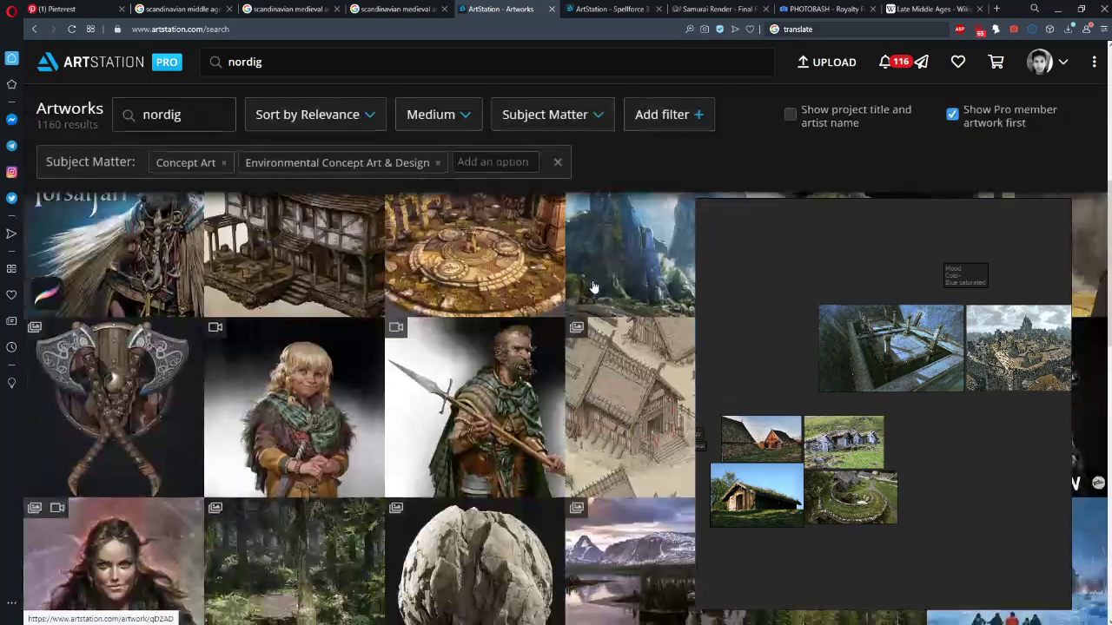
pyautogui.scroll(-10, 580, 292)
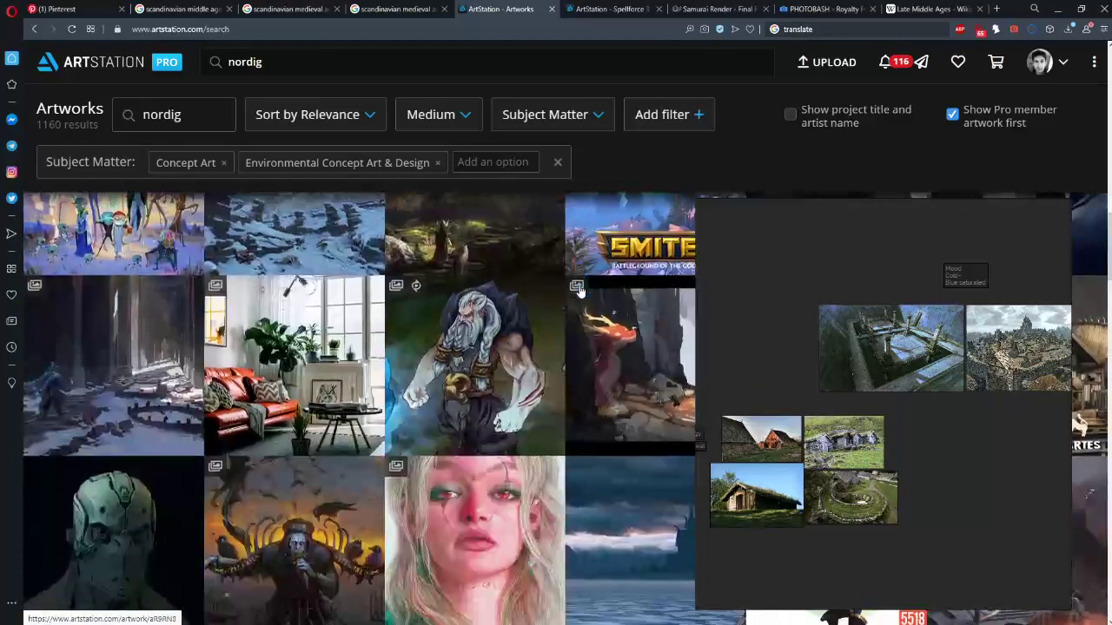
pyautogui.scroll(-2, 580, 292)
pyautogui.scroll(4, 269, 398)
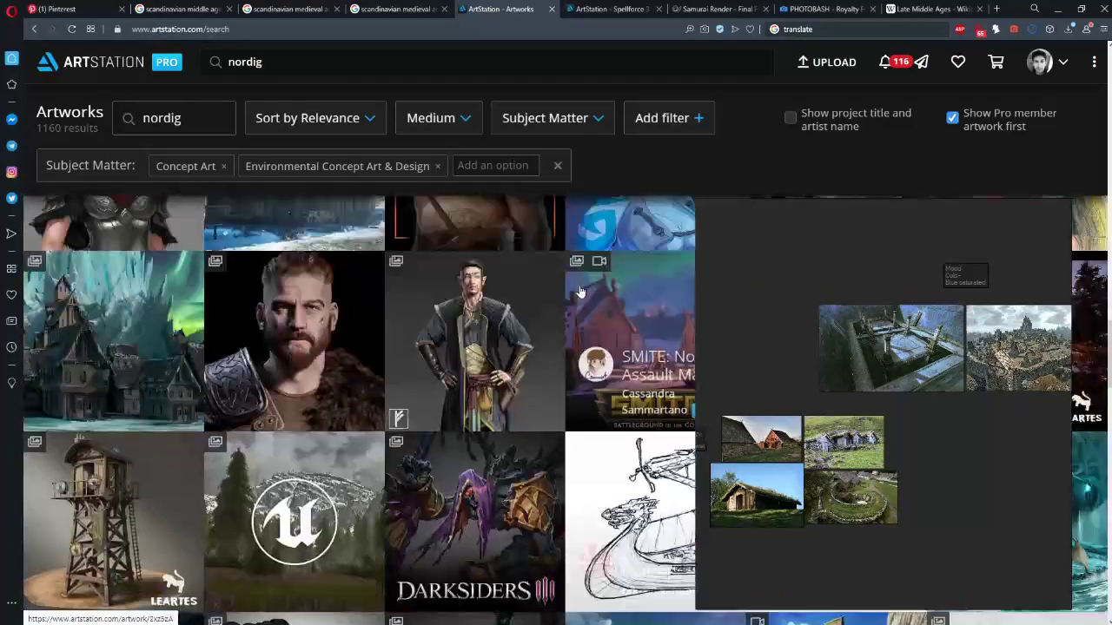
pyautogui.middleClick(270, 398)
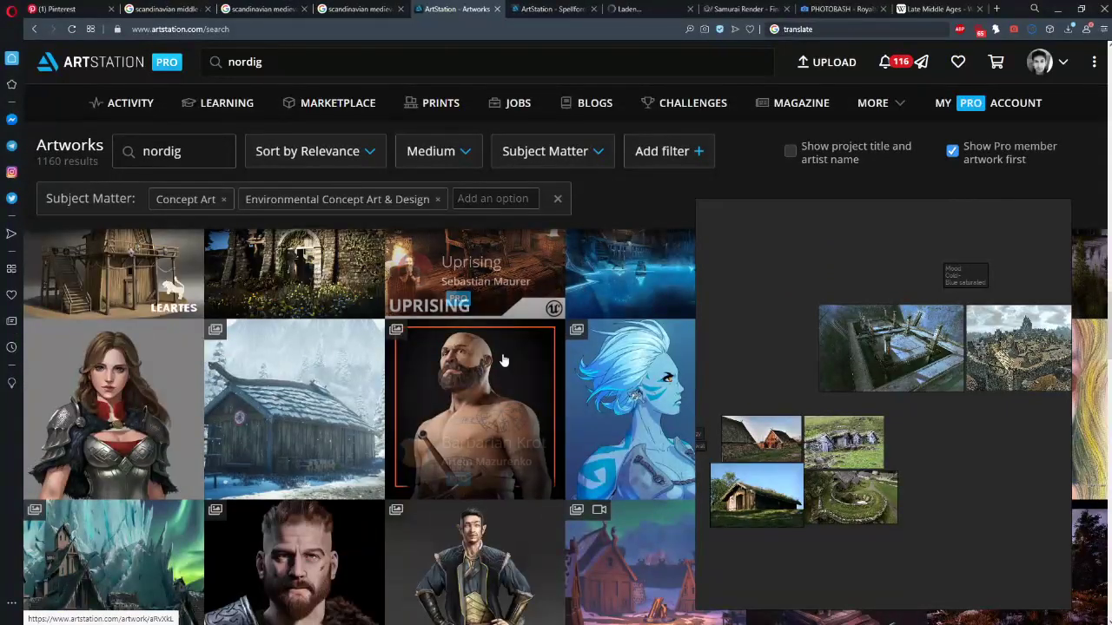
pyautogui.scroll(-10, 501, 359)
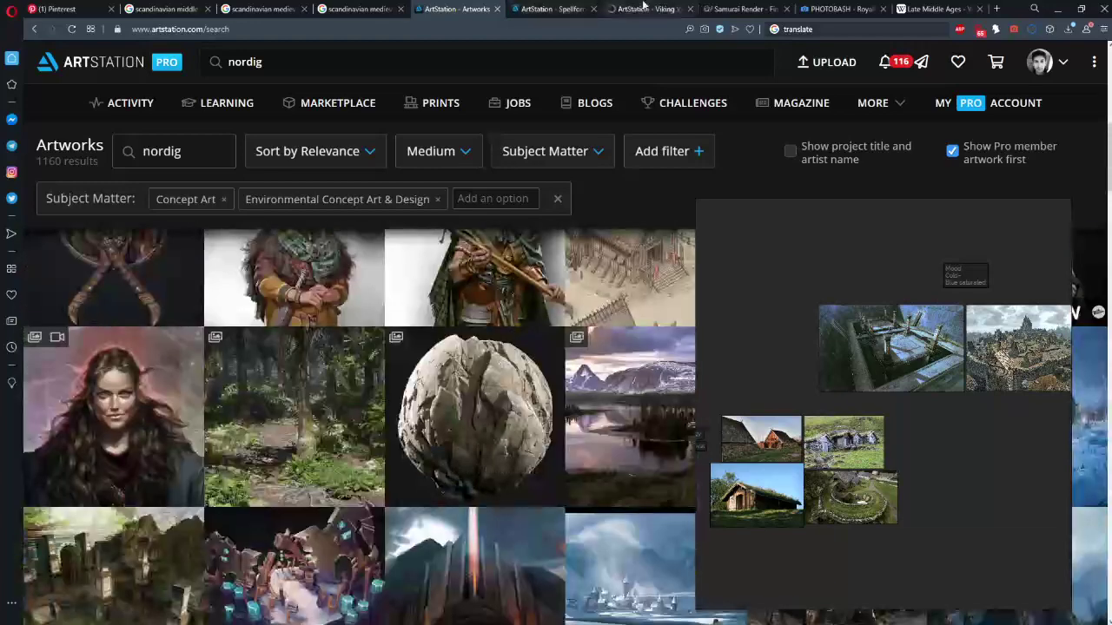
pyautogui.click(644, 9)
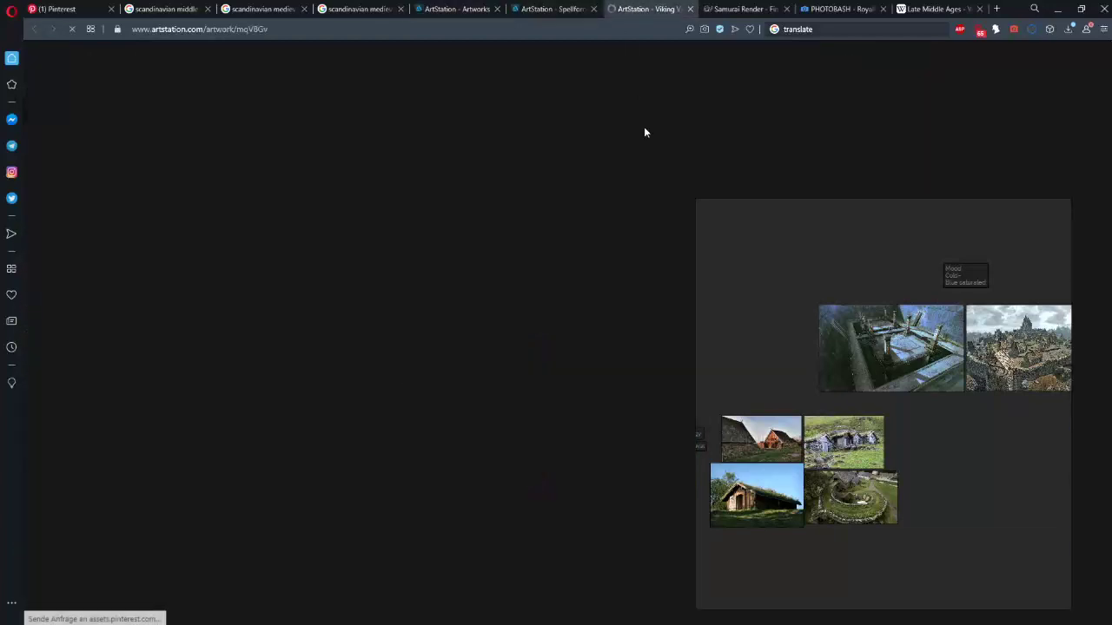
# Look through the snowy Viking village images on the artwork page, keeping the reference board beside them
pyautogui.moveTo(840, 378); pyautogui.dragTo(831, 319)
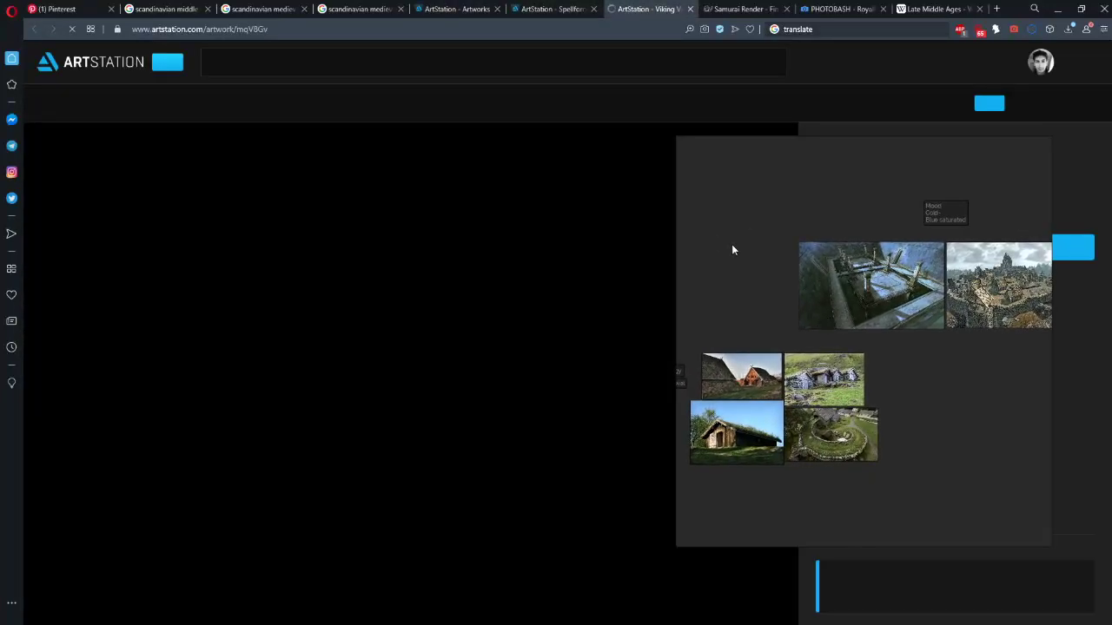
pyautogui.moveTo(732, 248)
pyautogui.mouseDown()
pyautogui.moveTo(756, 243)
pyautogui.moveTo(642, 241)
pyautogui.moveTo(743, 233)
pyautogui.mouseUp()
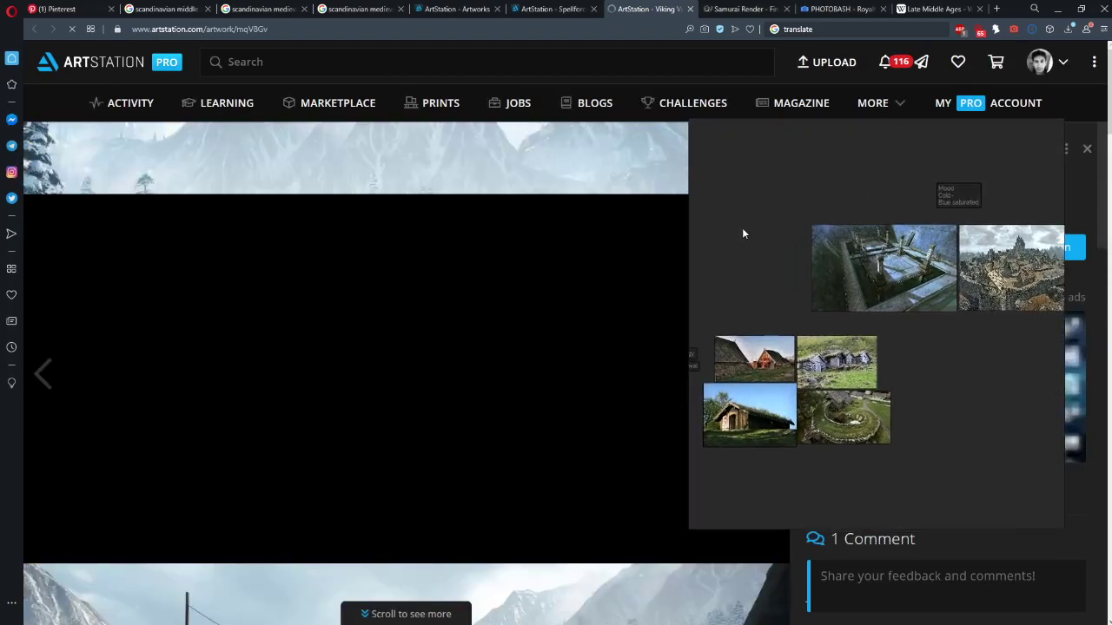
pyautogui.scroll(-5, 487, 292)
pyautogui.scroll(3, 487, 293)
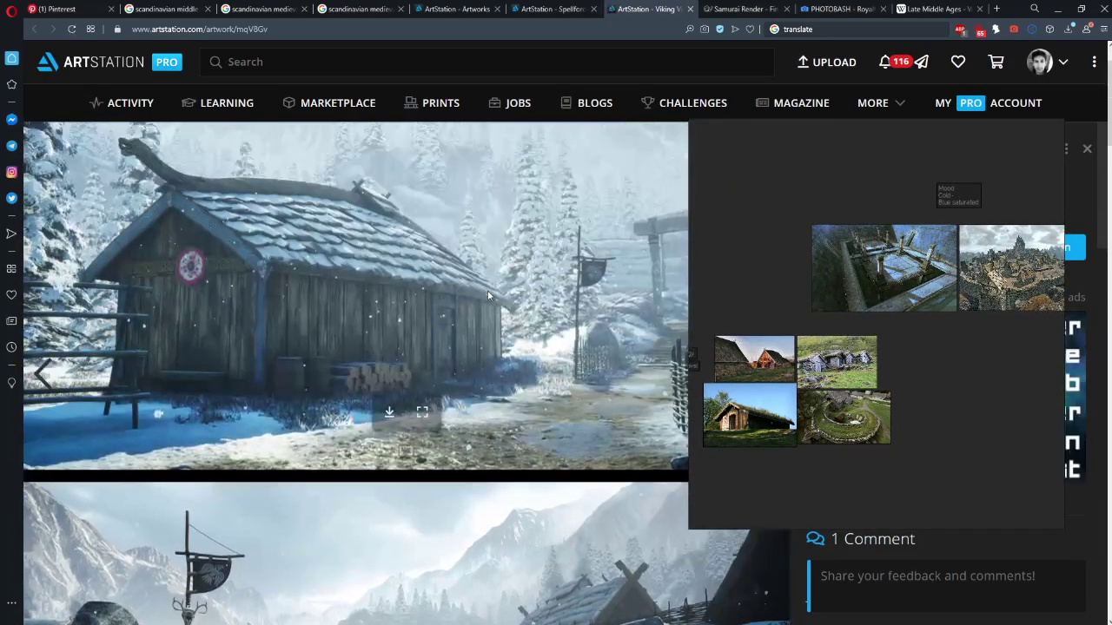
pyautogui.scroll(-8, 487, 290)
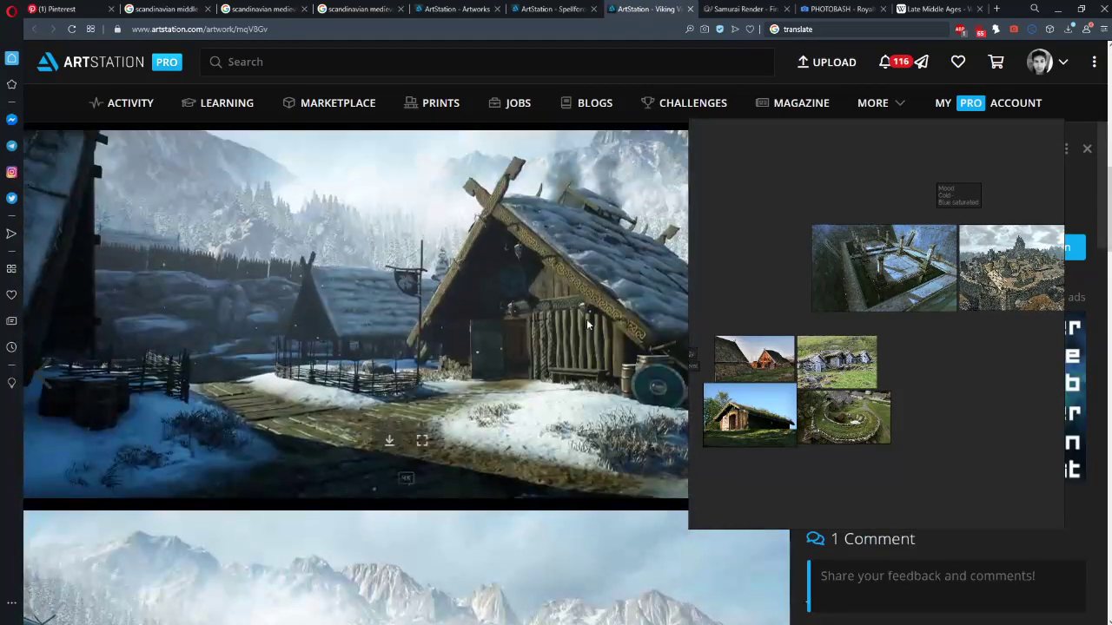
pyautogui.moveTo(830, 256); pyautogui.dragTo(799, 274)
pyautogui.scroll(-8, 444, 321)
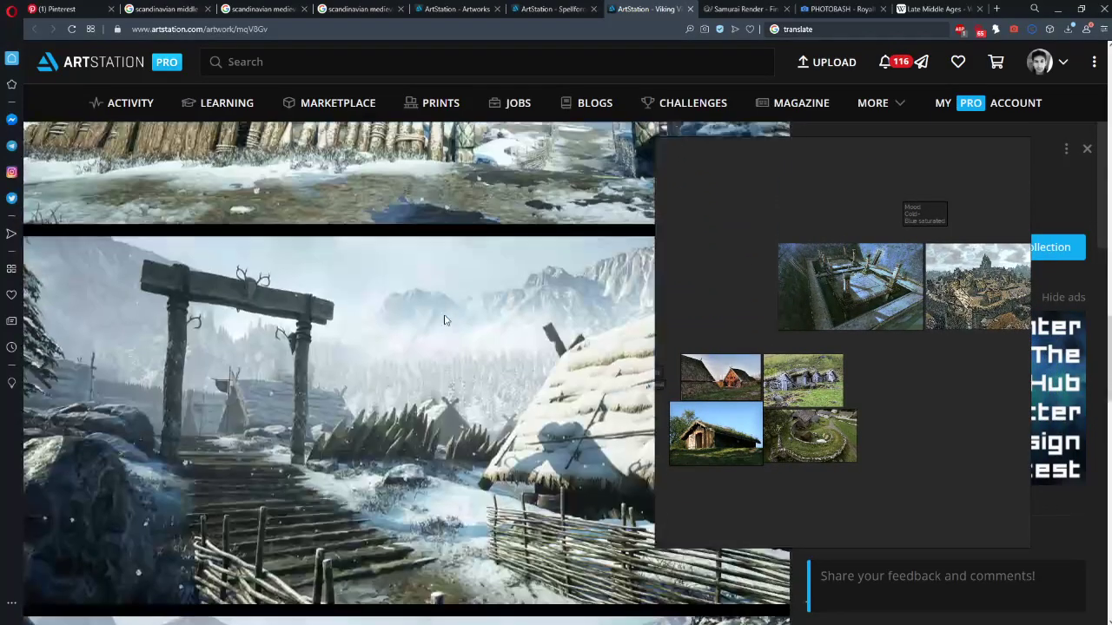
pyautogui.scroll(8, 444, 321)
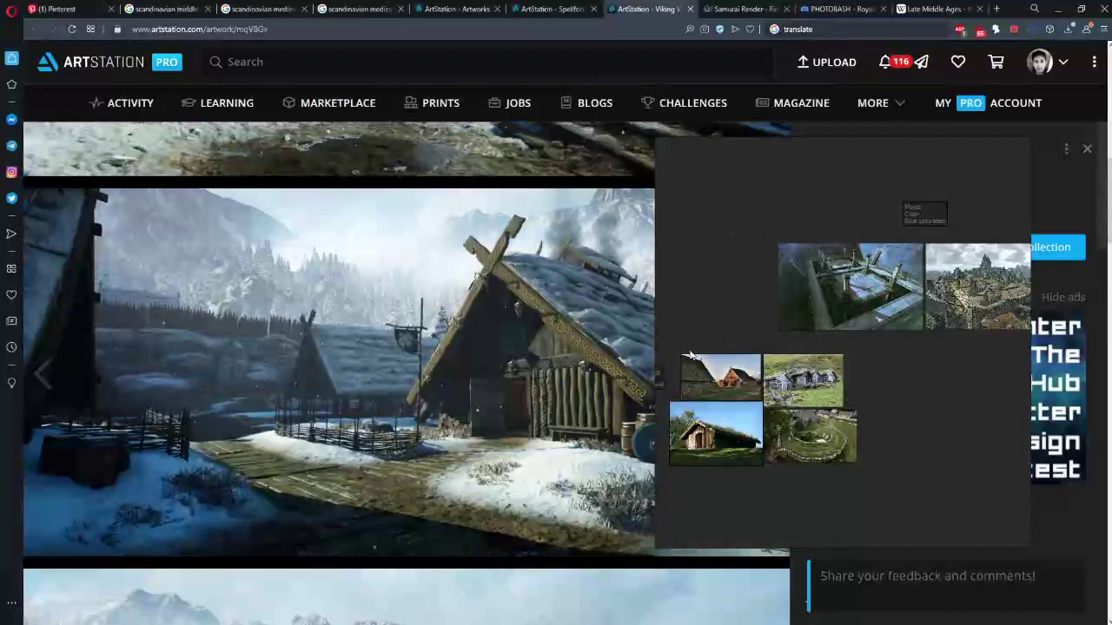
# Add the snowy village image with the carved-gable house to the reference board, directly below the medieval city image
pyautogui.moveTo(801, 359); pyautogui.dragTo(739, 380)
pyautogui.moveTo(259, 266); pyautogui.dragTo(823, 350)
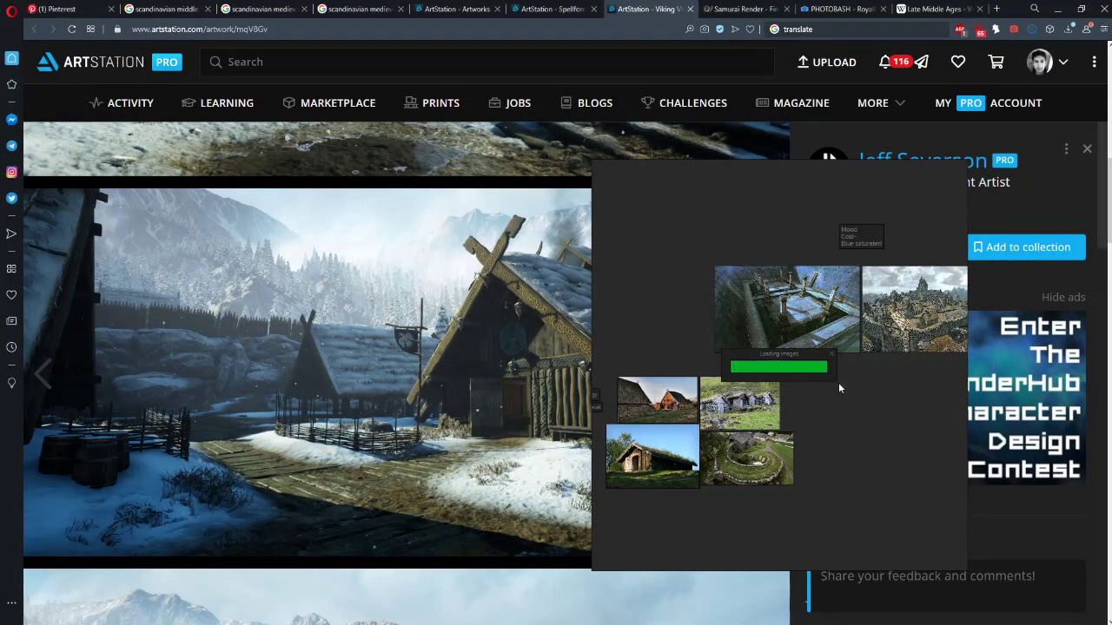
pyautogui.moveTo(729, 274); pyautogui.dragTo(874, 441)
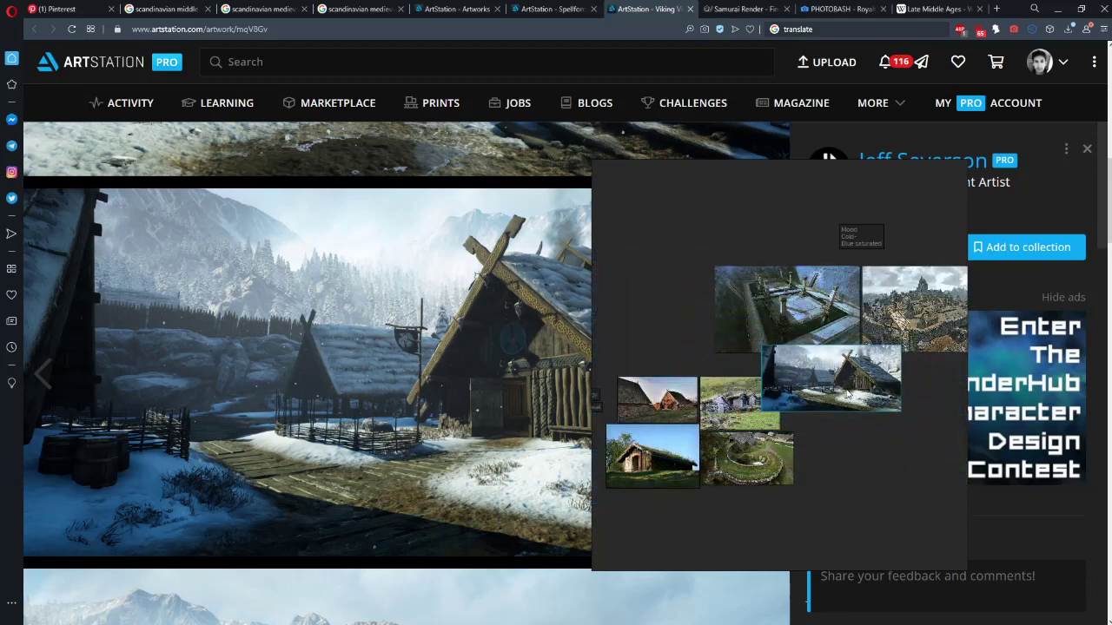
pyautogui.moveTo(836, 389); pyautogui.dragTo(908, 400)
pyautogui.moveTo(909, 400); pyautogui.dragTo(790, 387)
# Fit the reference board's canvas around all its images and notes
pyautogui.rightClick(871, 474)
pyautogui.moveTo(903, 402)
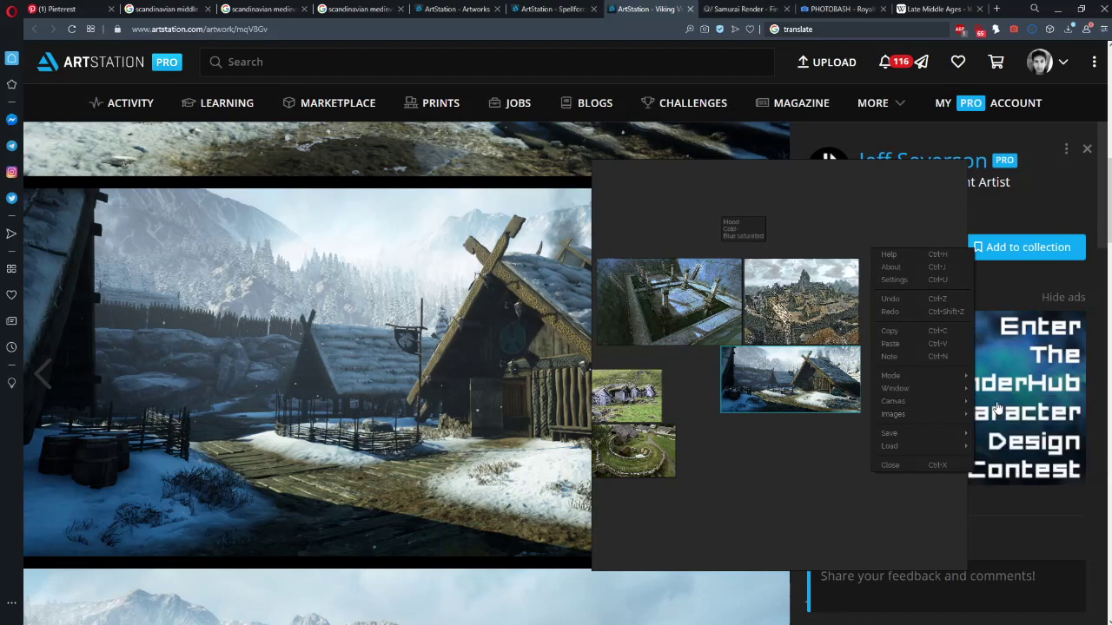
pyautogui.click(997, 402)
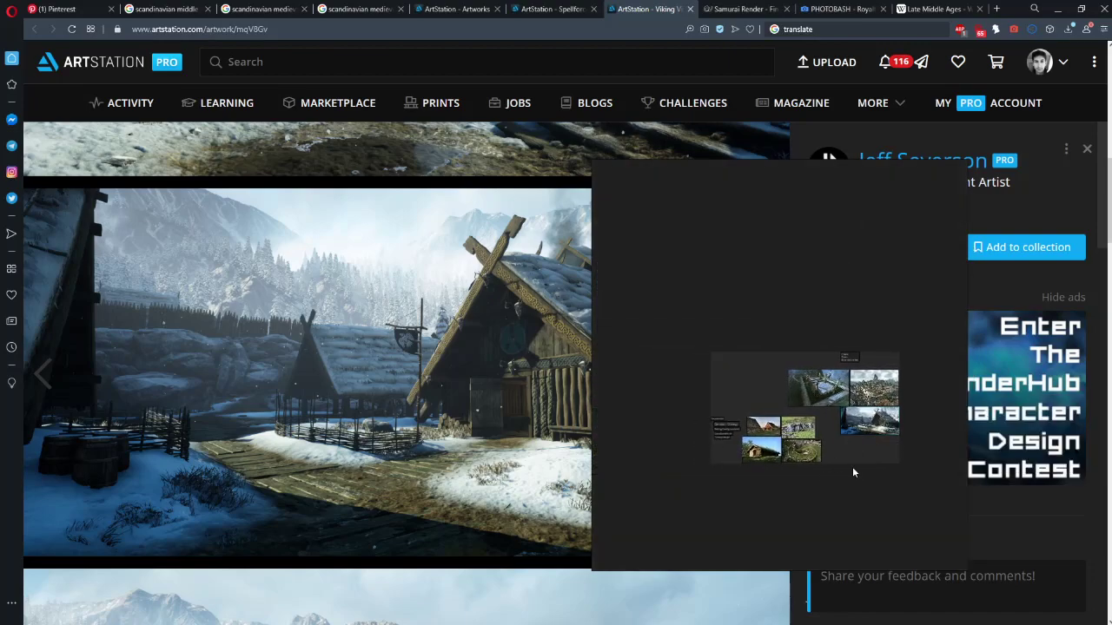
pyautogui.scroll(4, 852, 466)
# Look through the remaining Viking village images and move the reference board over the artwork page
pyautogui.scroll(-10, 390, 423)
pyautogui.scroll(-10, 390, 423)
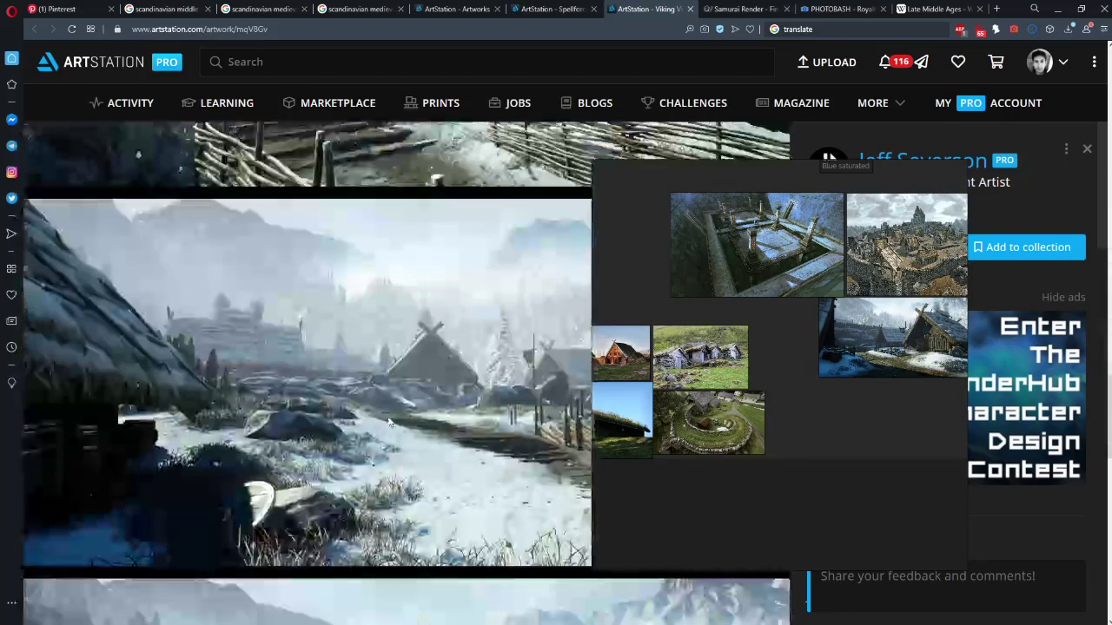
pyautogui.hotkey('alt', 'Tab')
pyautogui.hotkey('alt', 'Tab')
pyautogui.hotkey('alt', 'Tab')
pyautogui.hotkey('alt', 'Tab')
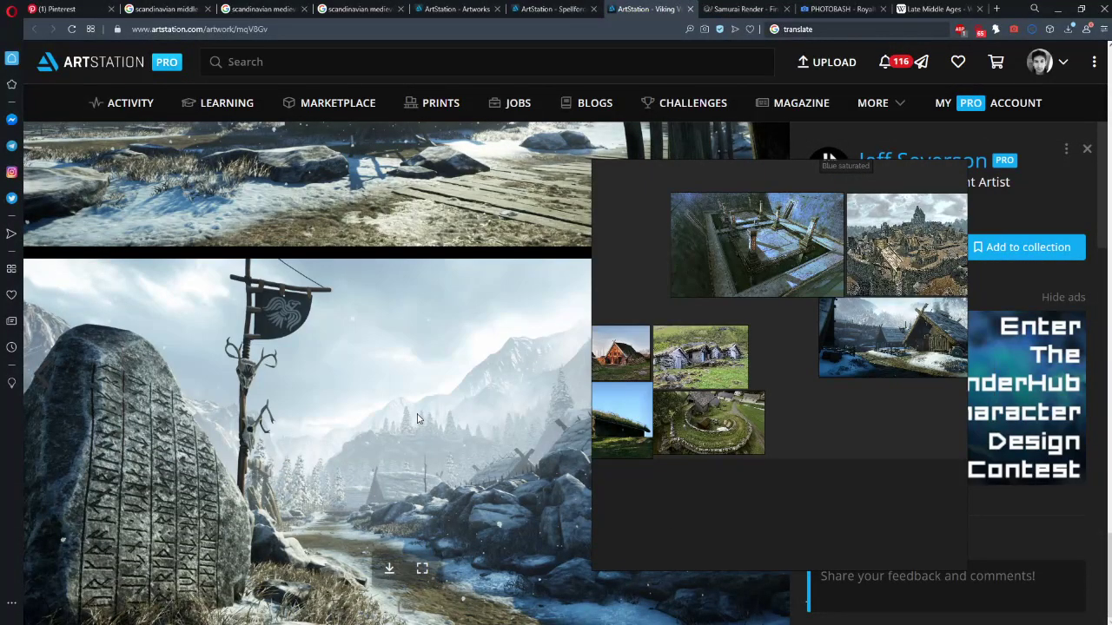
pyautogui.moveTo(719, 427); pyautogui.dragTo(465, 420)
pyautogui.scroll(8, 464, 441)
pyautogui.scroll(15, 464, 443)
pyautogui.scroll(3, 190, 322)
pyautogui.scroll(5, 190, 323)
# Move the Mood note directly above the medieval city image on the reference board
pyautogui.moveTo(610, 296); pyautogui.dragTo(577, 301)
pyautogui.moveTo(476, 214); pyautogui.dragTo(459, 198)
pyautogui.scroll(-1, 618, 368)
pyautogui.moveTo(618, 369); pyautogui.dragTo(714, 314)
pyautogui.scroll(-1, 574, 384)
pyautogui.scroll(3, 551, 273)
pyautogui.moveTo(543, 277); pyautogui.dragTo(632, 271)
pyautogui.scroll(1, 534, 282)
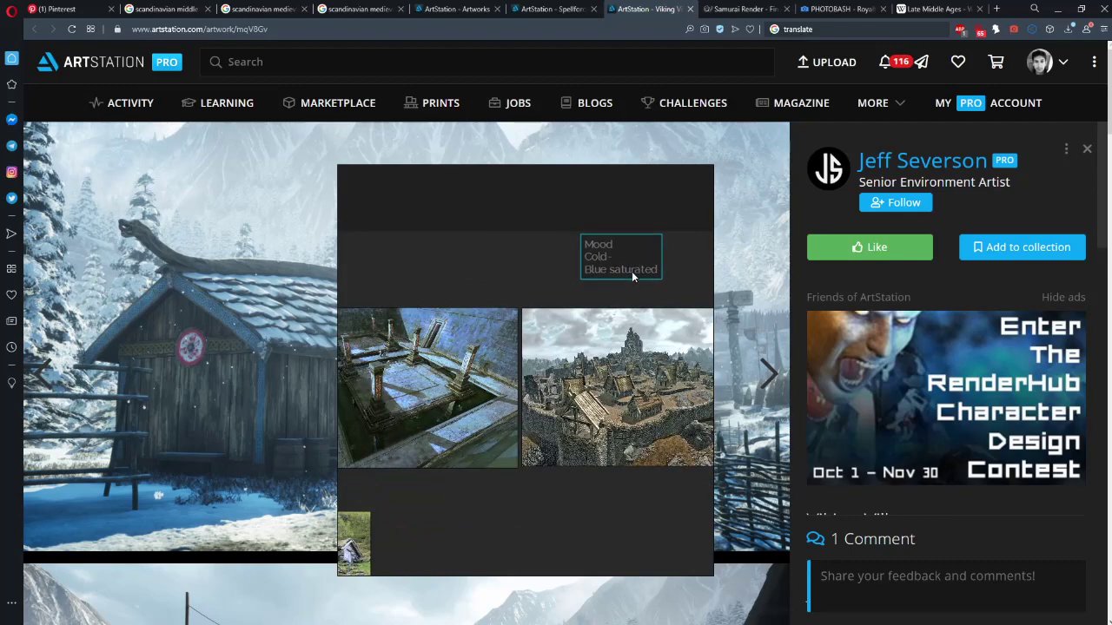
# Review the temple artwork, the four Scandinavian building photos and the pre-production notes on the reference board
pyautogui.click(454, 280)
pyautogui.scroll(-1, 453, 280)
pyautogui.moveTo(448, 280); pyautogui.dragTo(488, 251)
pyautogui.moveTo(540, 314); pyautogui.dragTo(419, 306)
pyautogui.scroll(-1, 418, 305)
pyautogui.moveTo(387, 395); pyautogui.dragTo(460, 423)
pyautogui.click(641, 333)
pyautogui.scroll(1, 451, 286)
pyautogui.scroll(1, 506, 335)
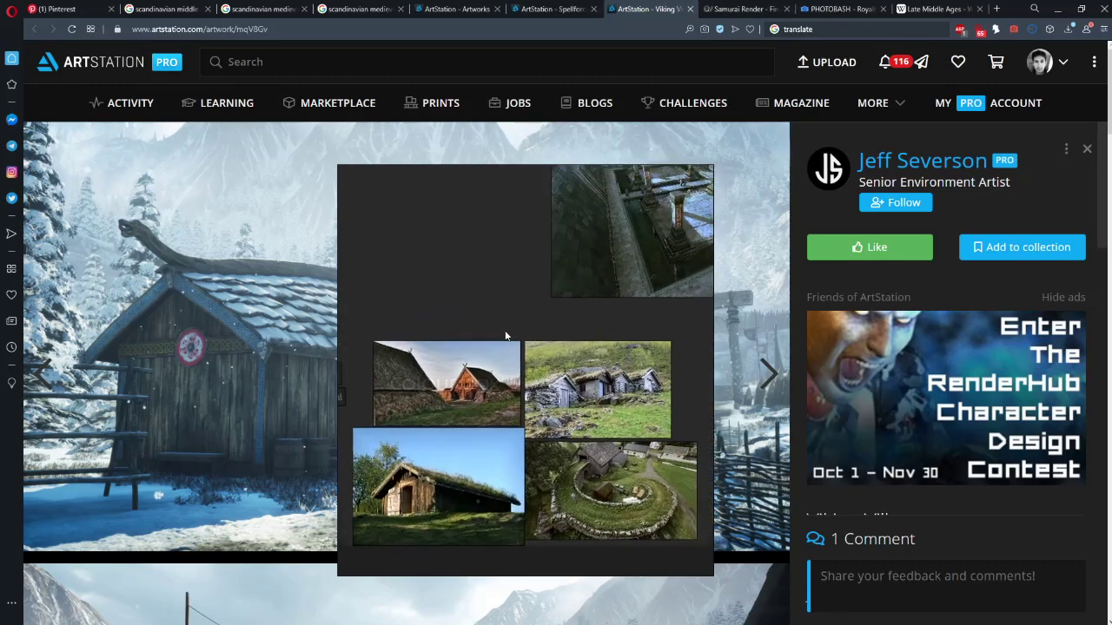
pyautogui.scroll(1, 444, 329)
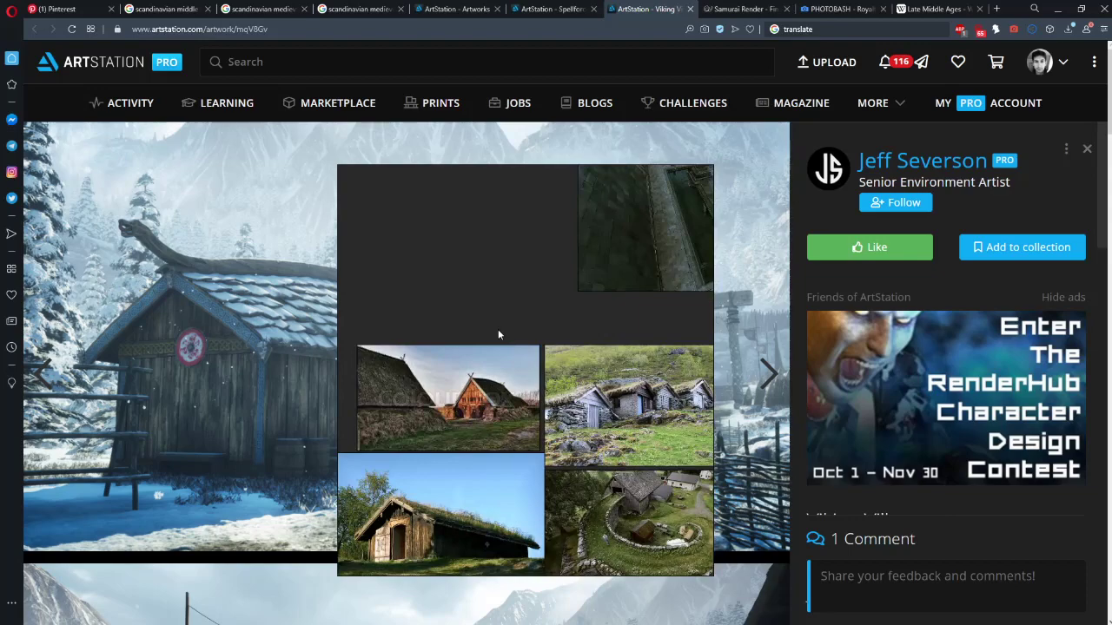
pyautogui.scroll(-4, 501, 329)
pyautogui.moveTo(501, 328); pyautogui.dragTo(507, 278)
pyautogui.scroll(4, 556, 357)
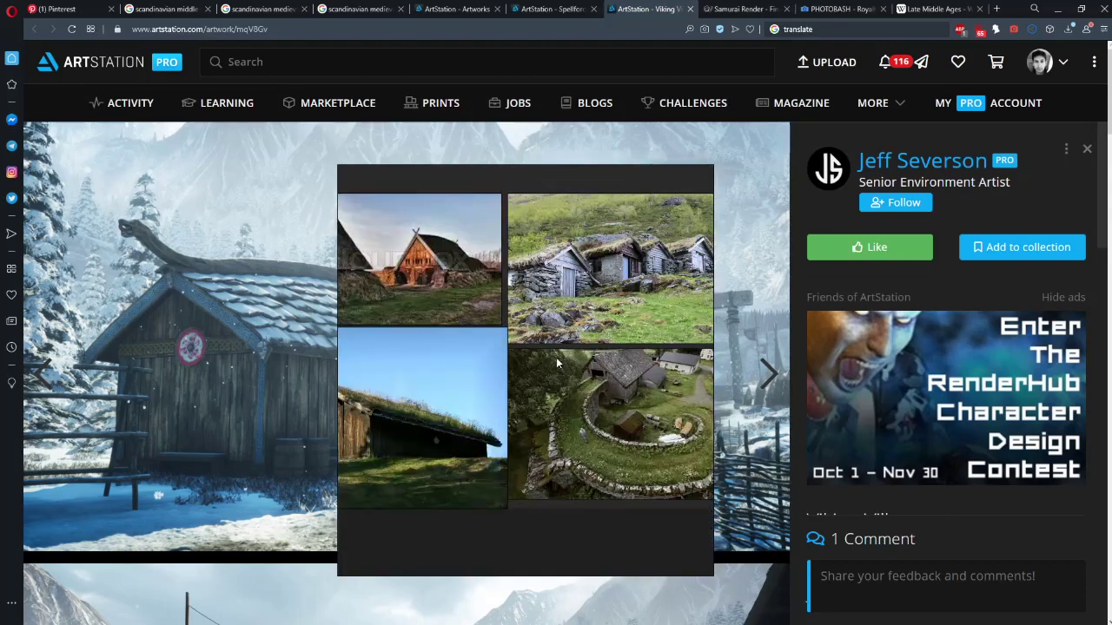
pyautogui.scroll(-3, 556, 357)
pyautogui.moveTo(555, 362); pyautogui.dragTo(491, 360)
pyautogui.scroll(-1, 464, 426)
pyautogui.scroll(3, 552, 386)
pyautogui.scroll(1, 548, 379)
pyautogui.scroll(-1, 536, 372)
pyautogui.scroll(-1, 536, 372)
pyautogui.scroll(-1, 522, 370)
pyautogui.scroll(1, 499, 374)
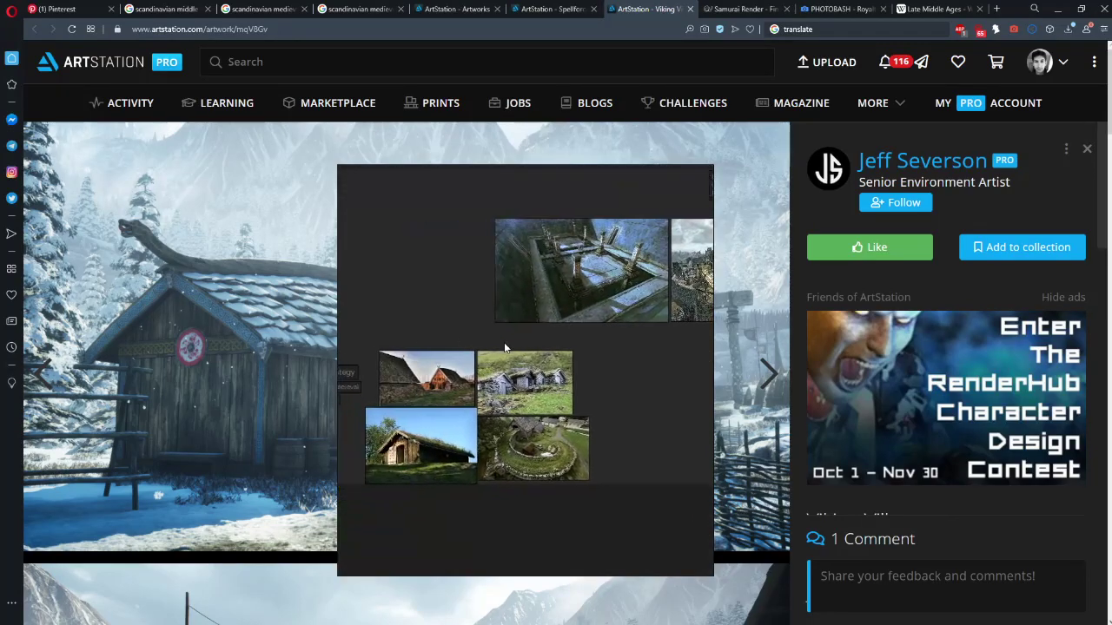
pyautogui.moveTo(483, 339); pyautogui.dragTo(546, 319)
pyautogui.scroll(-3, 199, 390)
pyautogui.scroll(3, 185, 231)
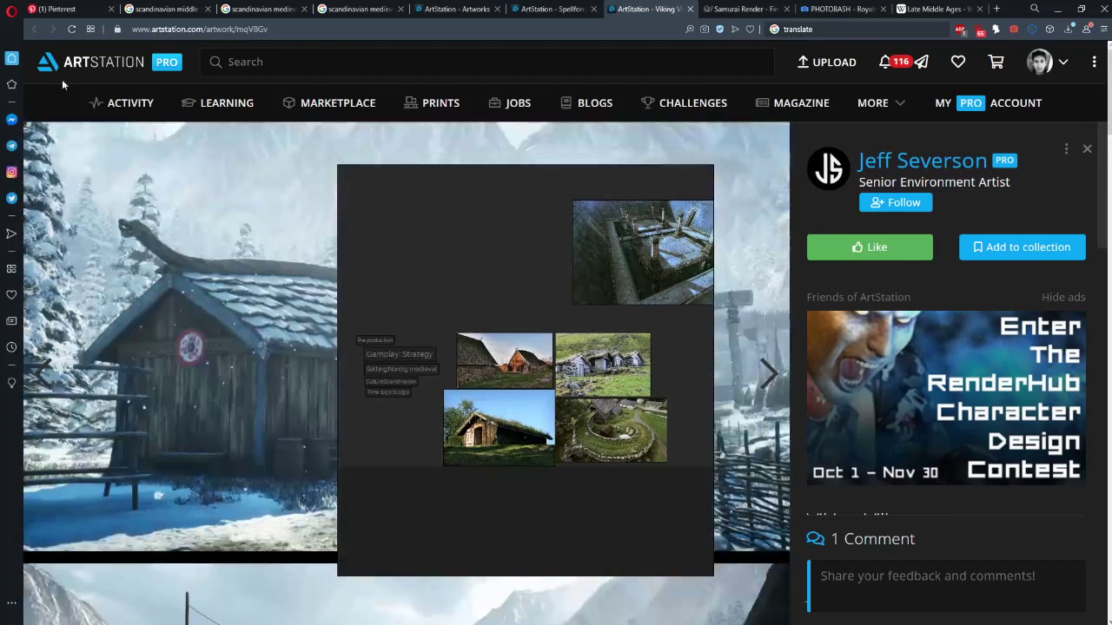
# Switch to Pinterest and move the reference board clear of the hub page's content
pyautogui.click(80, 7)
pyautogui.moveTo(438, 408); pyautogui.dragTo(810, 440)
pyautogui.scroll(-5, 527, 348)
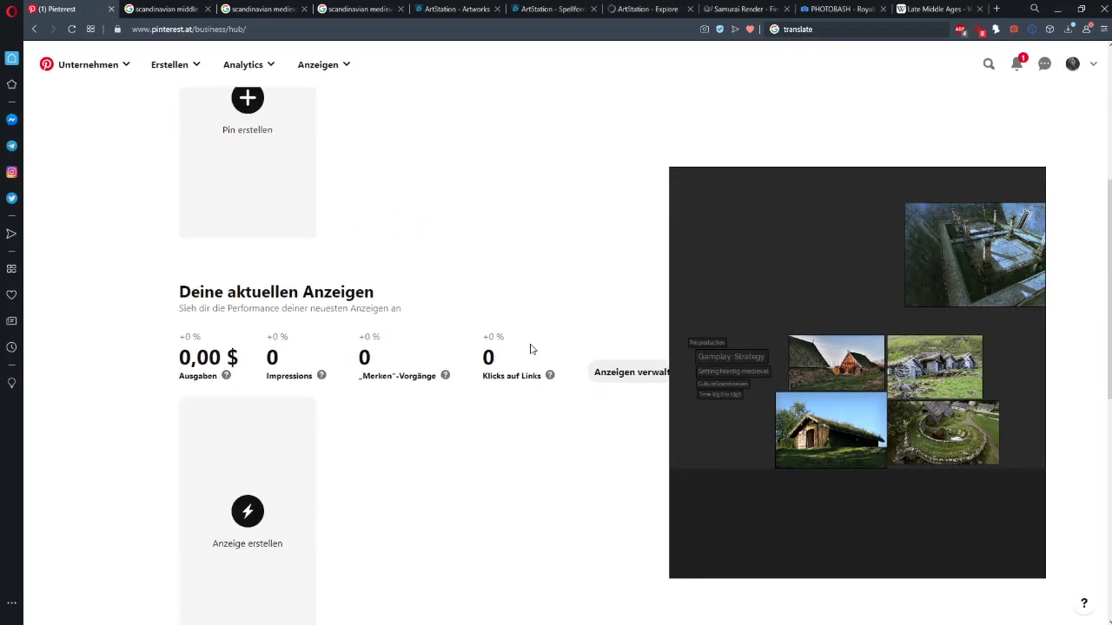
pyautogui.scroll(4, 479, 193)
# Look through the Spellforce 3 tavern and woodcutter building concepts on ArtStation
pyautogui.click(569, 8)
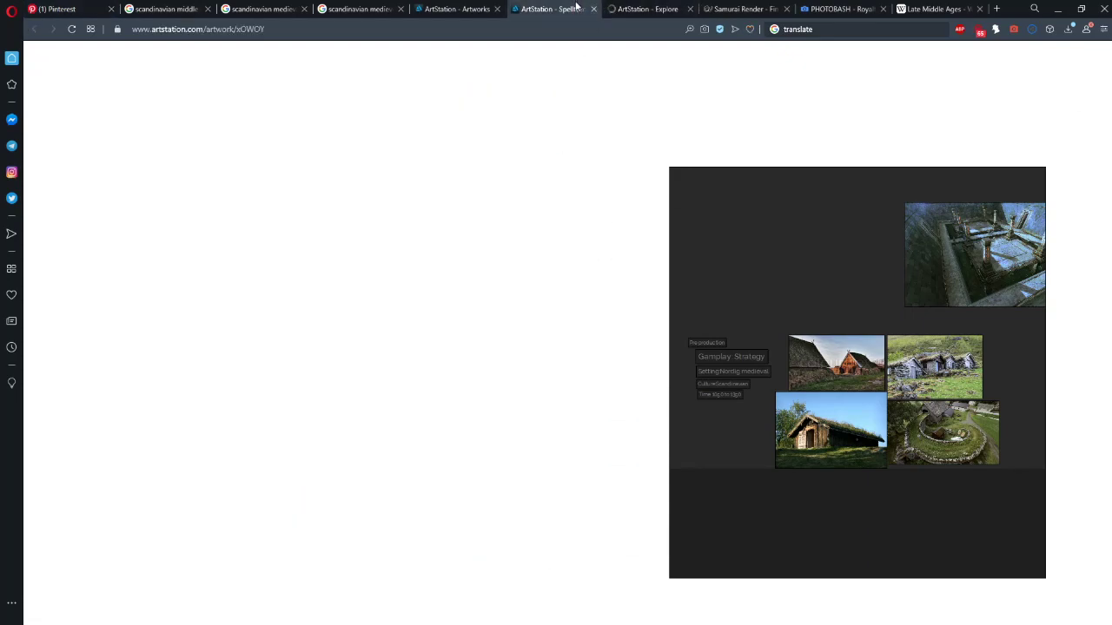
pyautogui.scroll(-5, 495, 282)
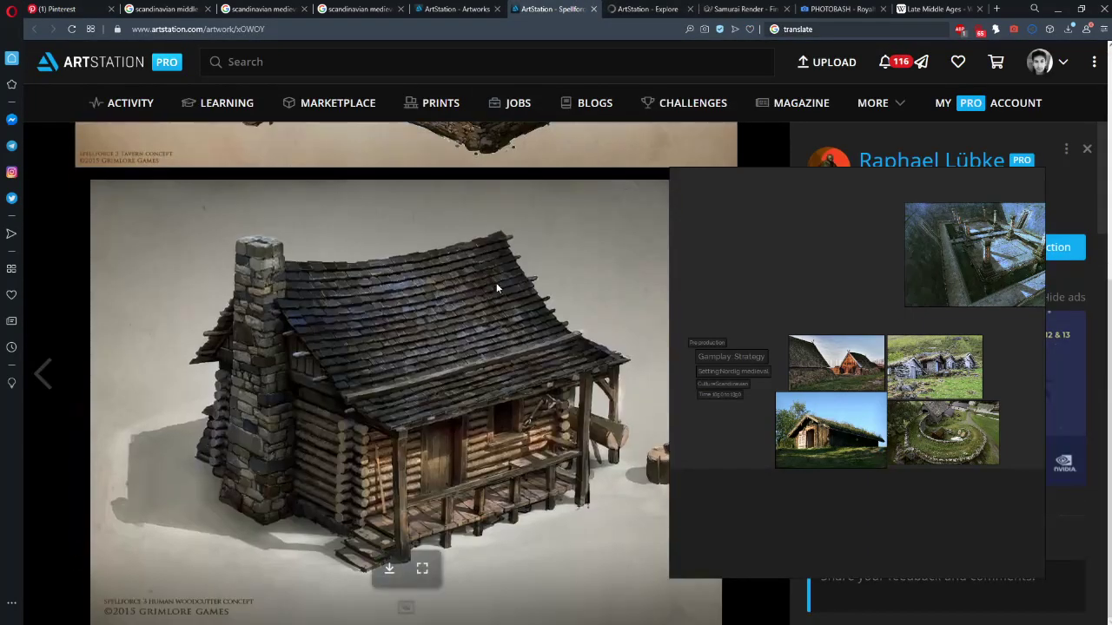
pyautogui.scroll(5, 486, 264)
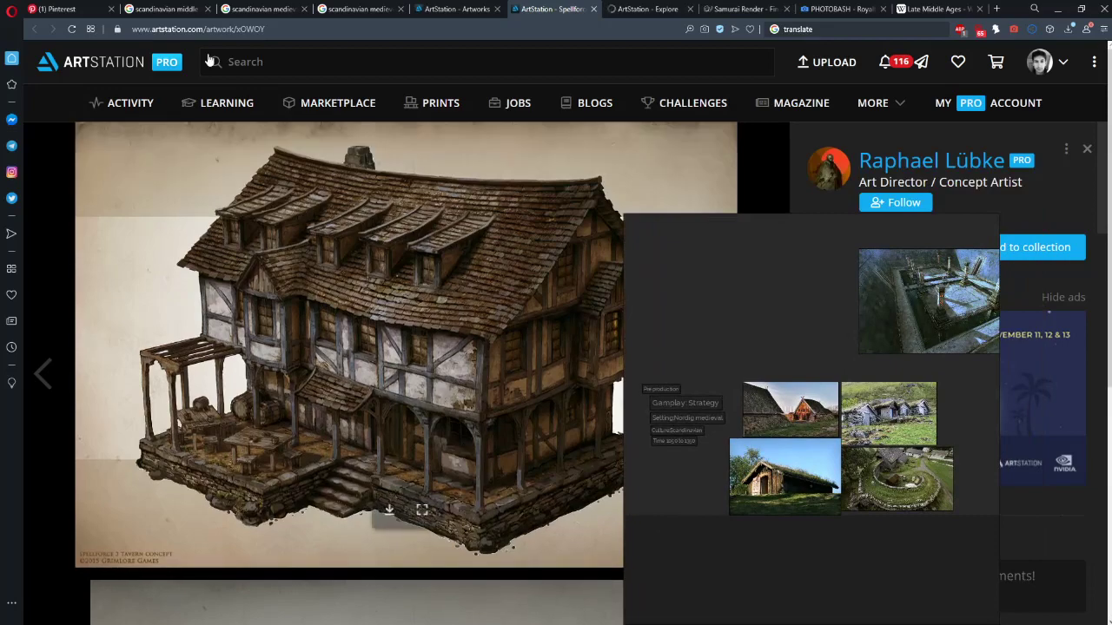
# Return to Pinterest, show the saved boards with the reference board moved aside, and open the ENV REFS board
pyautogui.hotkey('ctrl', 'Tab')
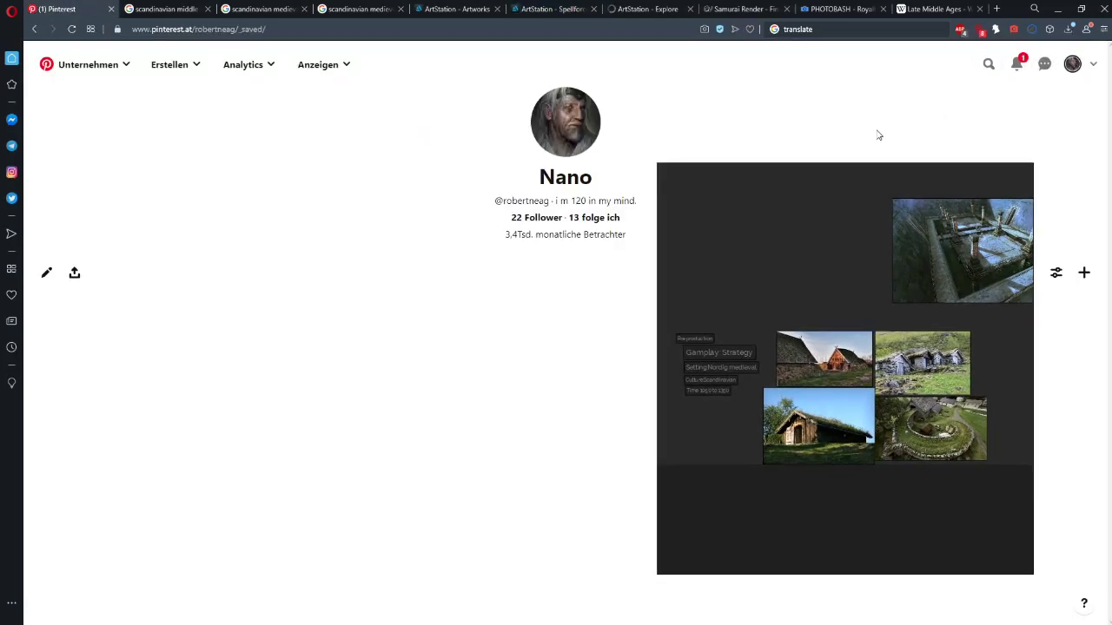
pyautogui.moveTo(743, 234); pyautogui.dragTo(770, 154)
pyautogui.moveTo(734, 303); pyautogui.dragTo(767, 287)
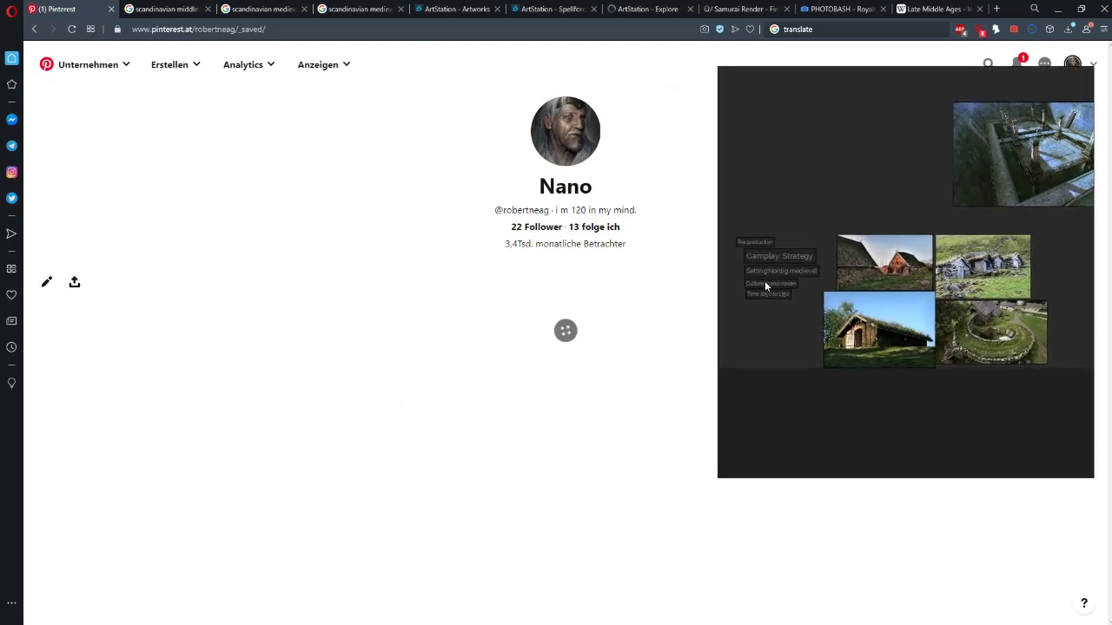
pyautogui.scroll(-4, 471, 402)
pyautogui.moveTo(794, 350); pyautogui.dragTo(858, 366)
pyautogui.moveTo(803, 313); pyautogui.dragTo(873, 200)
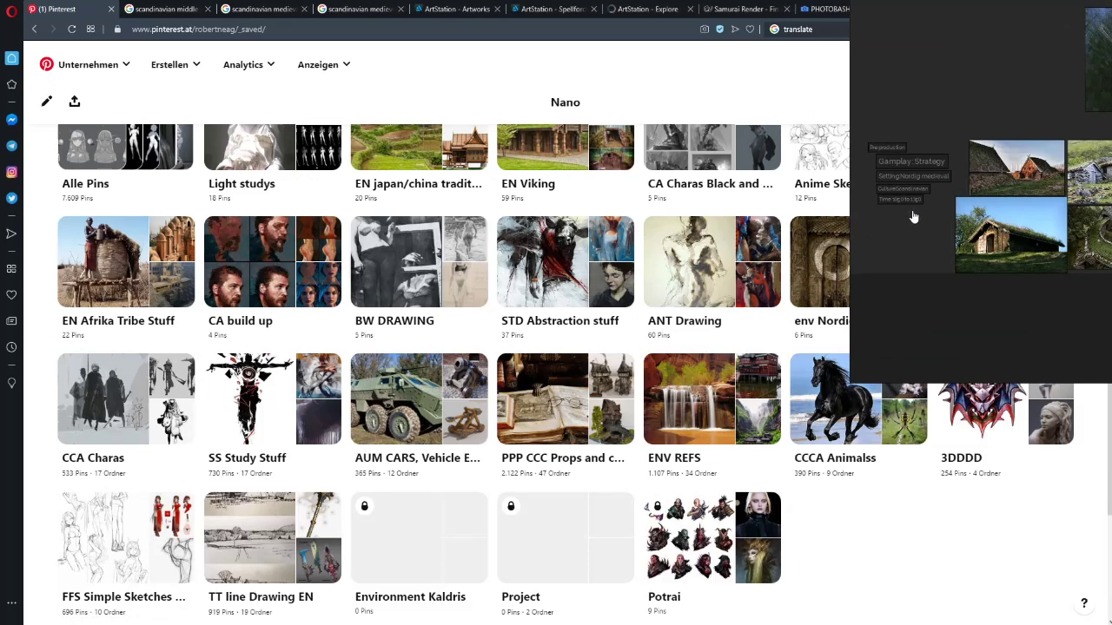
pyautogui.click(700, 395)
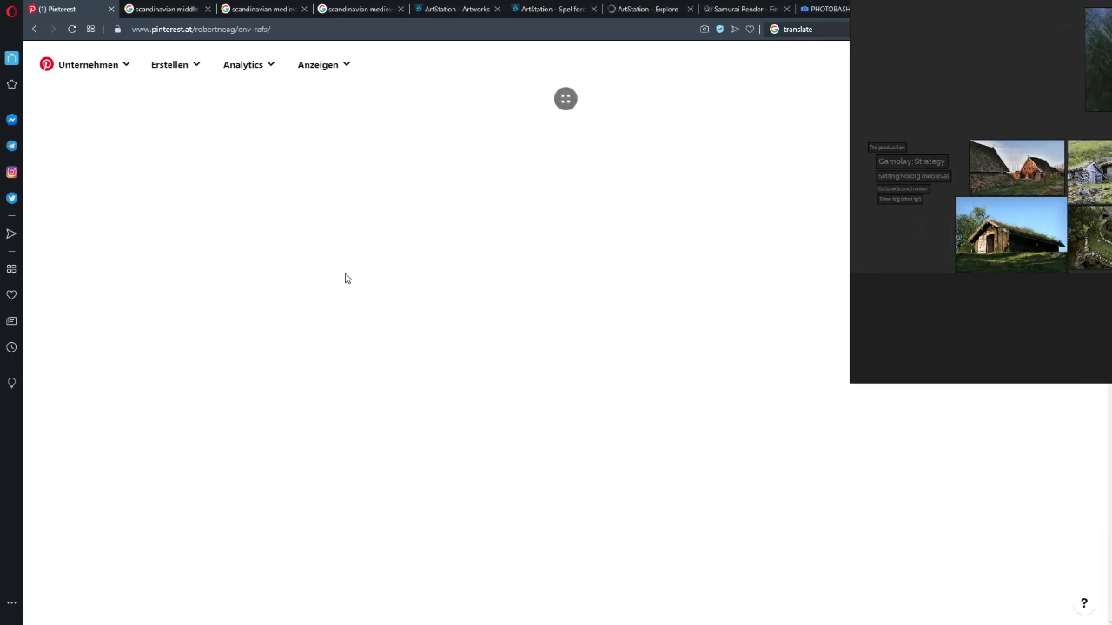
# Look through the first rows of saved boards in ENV REFS, moving the reference board out of the way
pyautogui.moveTo(911, 226); pyautogui.dragTo(722, 320)
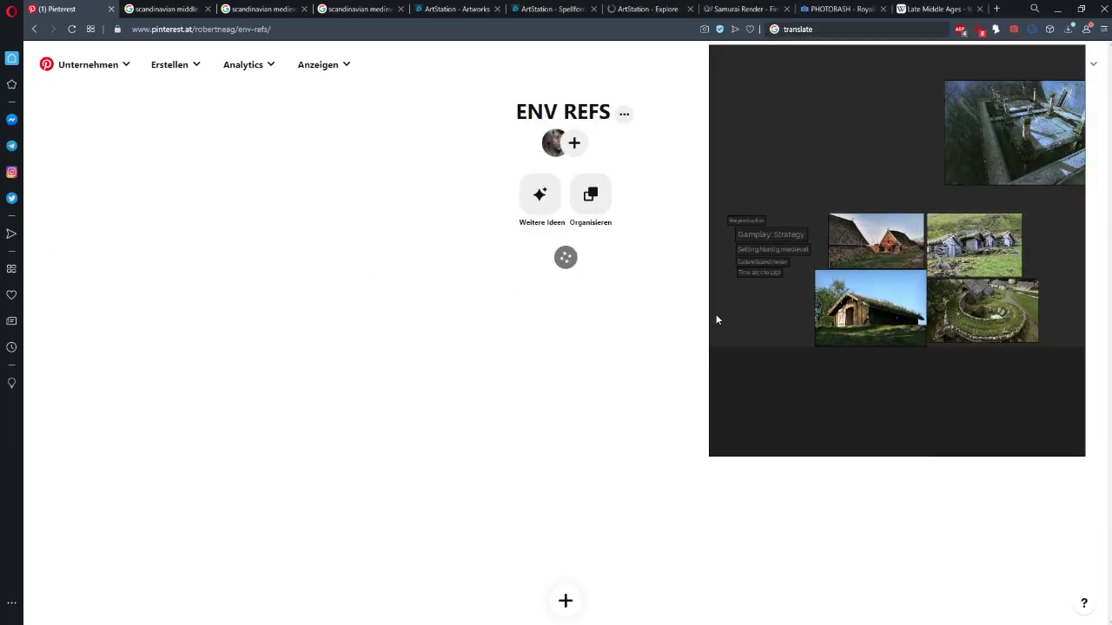
pyautogui.scroll(-3, 576, 355)
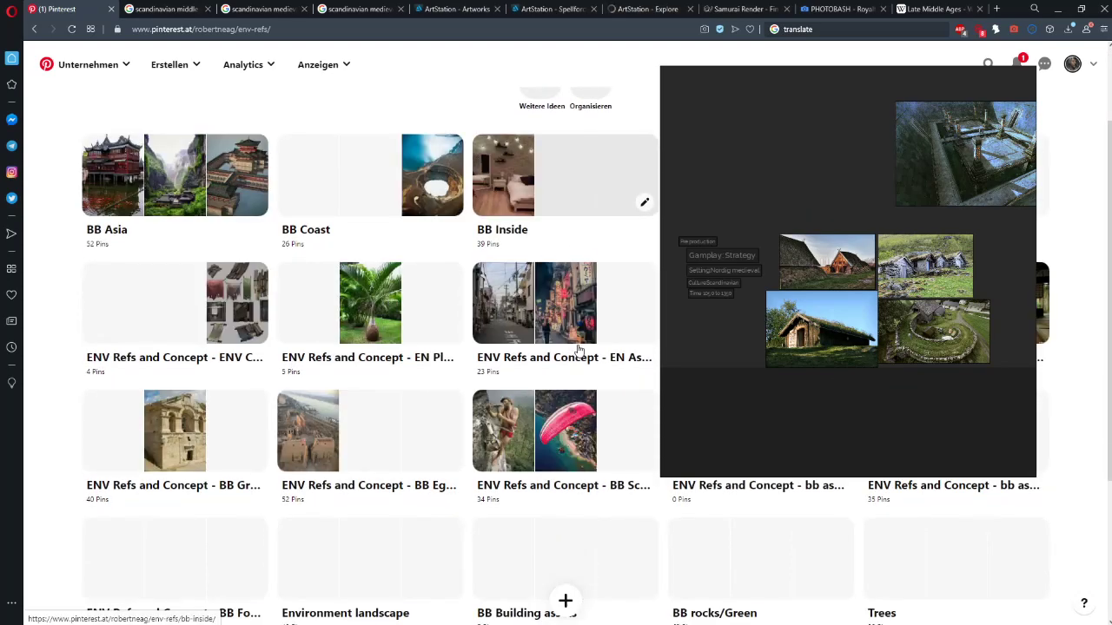
pyautogui.scroll(3, 186, 438)
pyautogui.scroll(-3, 185, 438)
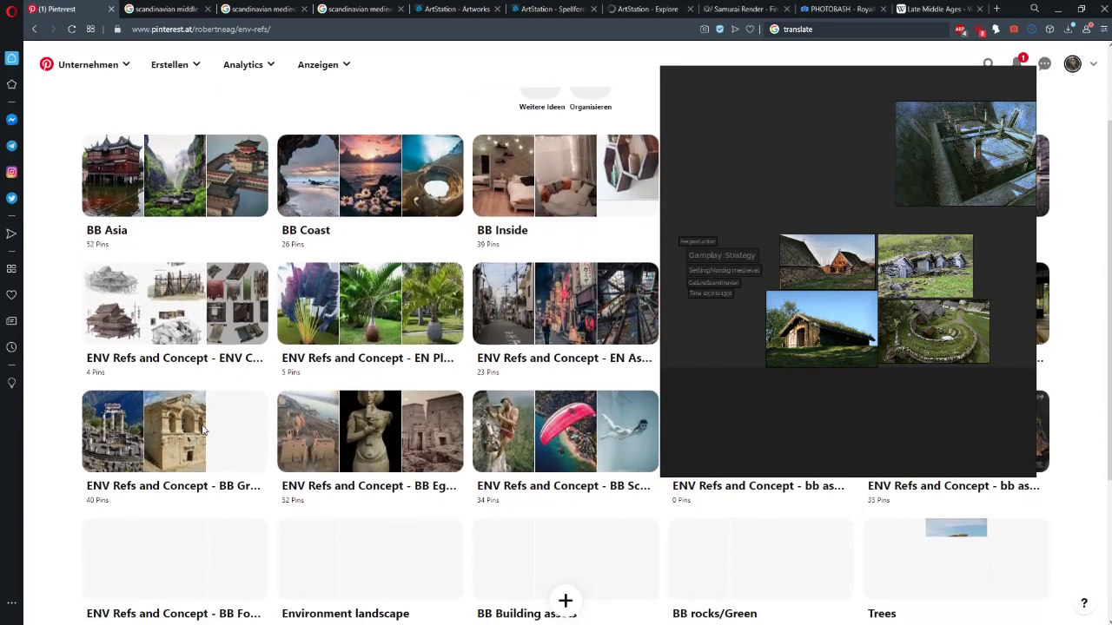
# Open the BB rocks/Green board and look through its landscape photos with the reference board moved aside
pyautogui.moveTo(709, 369); pyautogui.dragTo(999, 399)
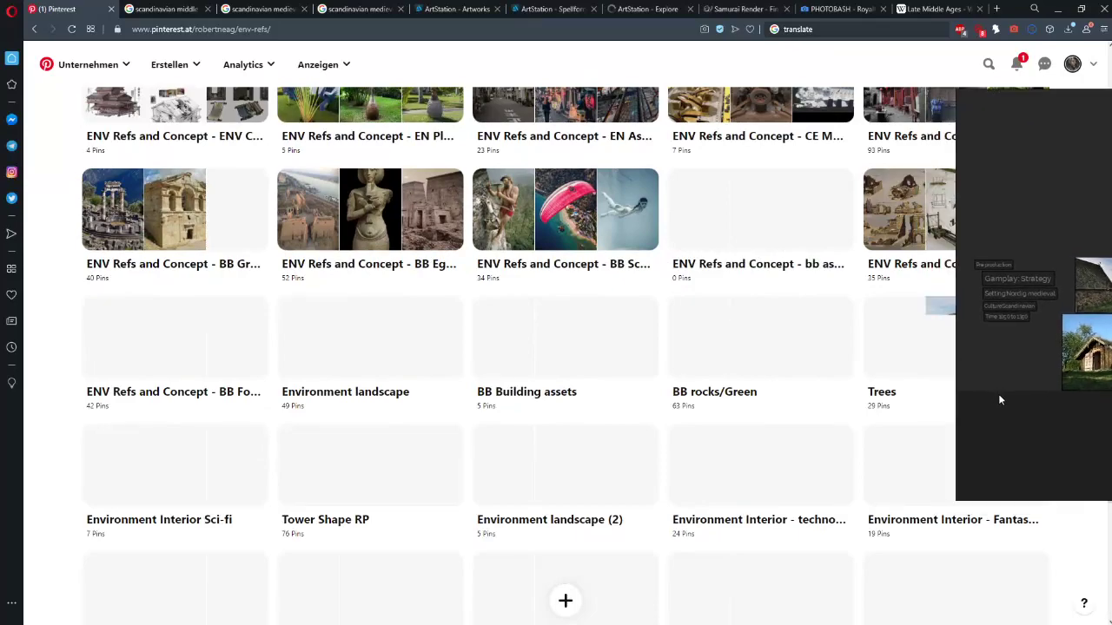
pyautogui.scroll(-1, 878, 414)
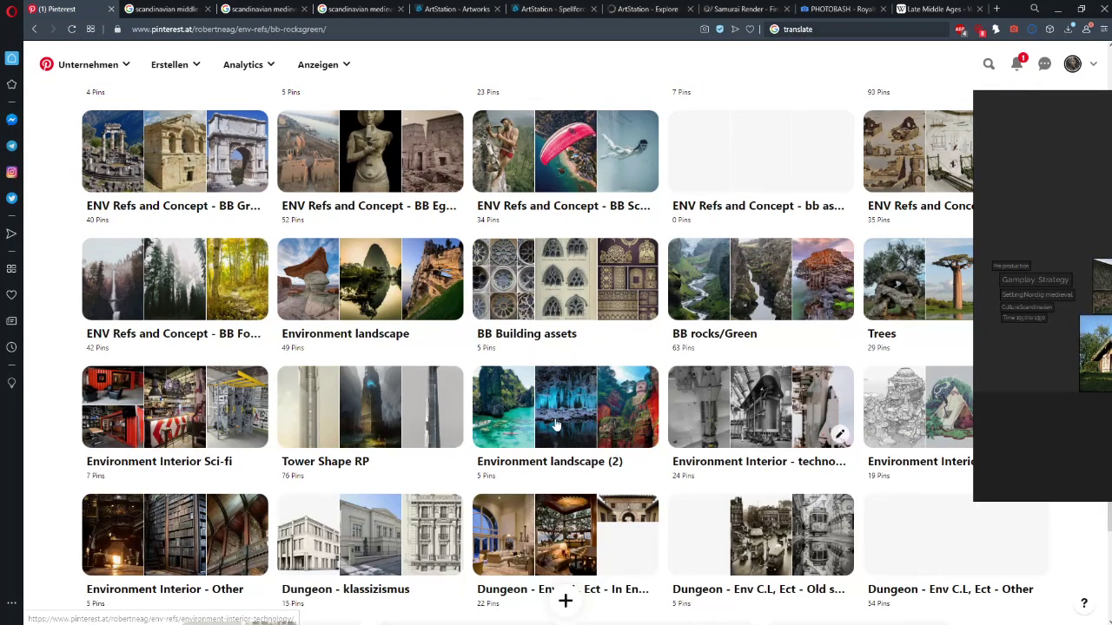
pyautogui.click(556, 424)
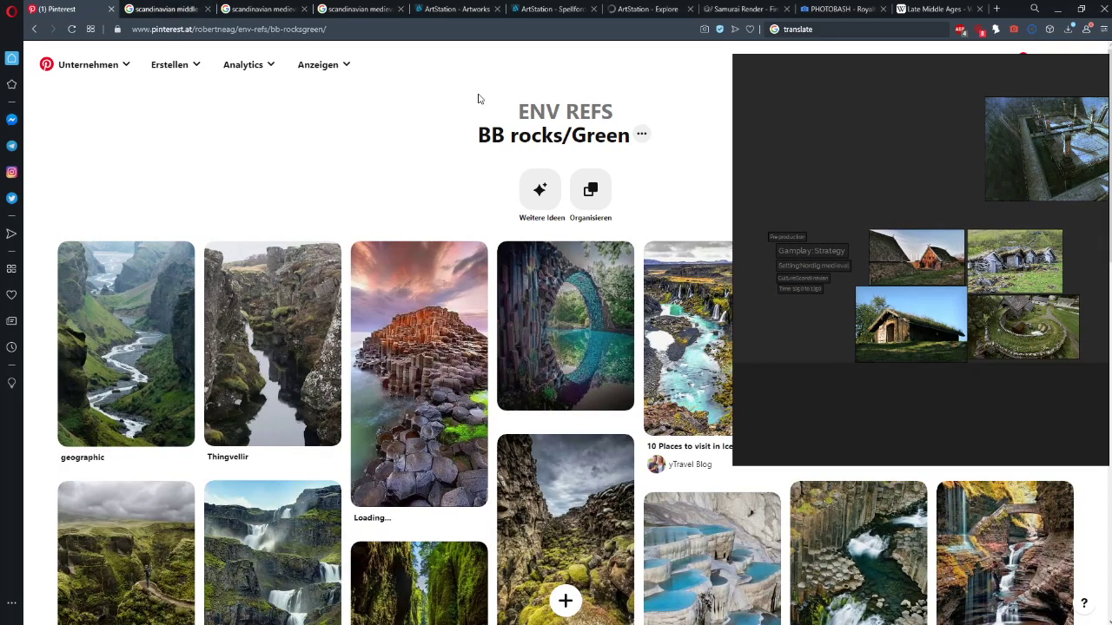
pyautogui.scroll(-2, 675, 160)
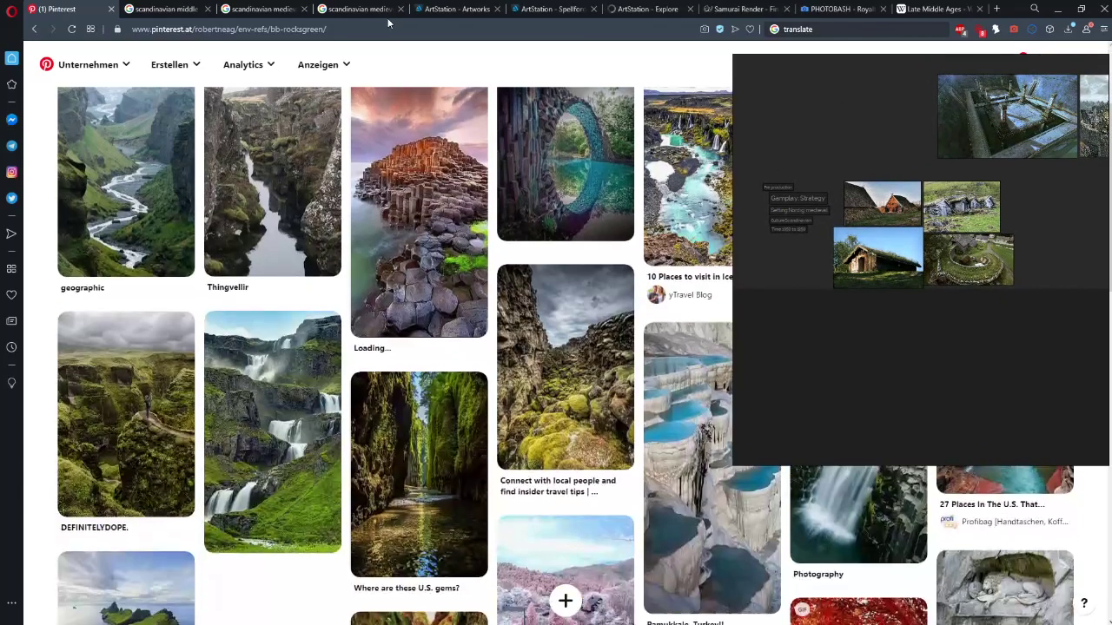
# Return to the ArtStation artwork search and look through the account options down to the purchases section
pyautogui.click(454, 9)
pyautogui.click(1038, 63)
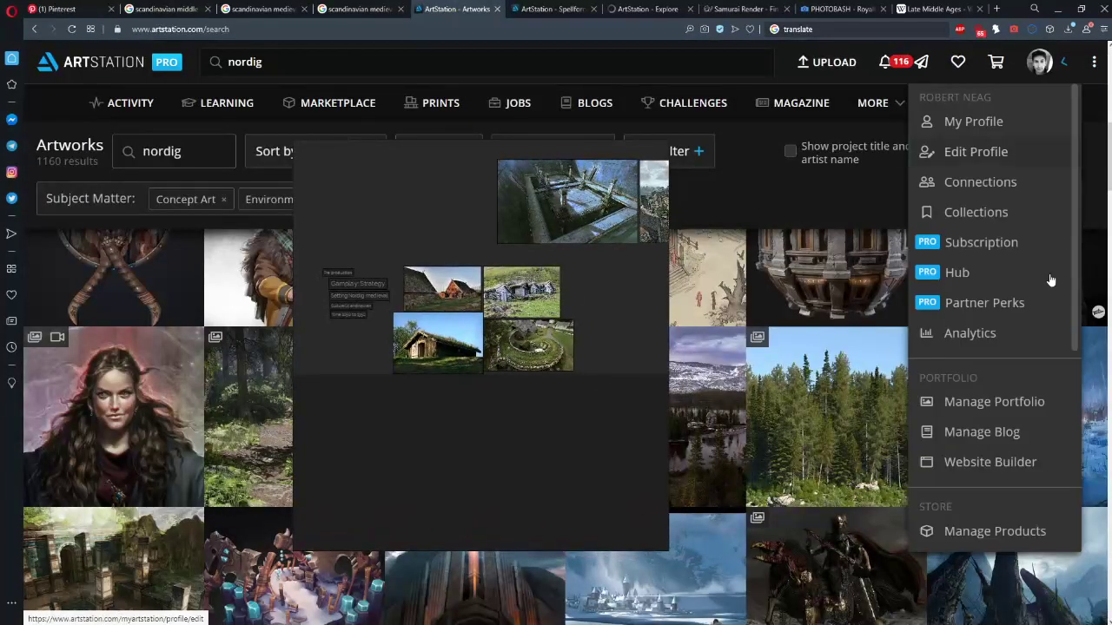
pyautogui.scroll(-4, 988, 444)
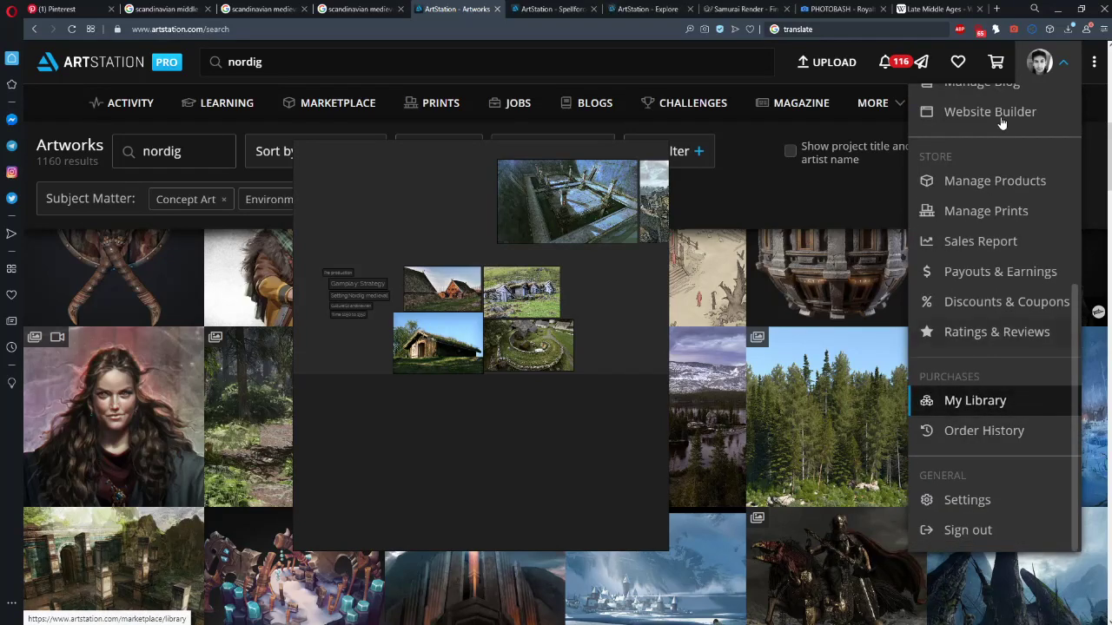
# Locate the downloaded Viking Village Reference Pack.zip in its folder, open the archive and close the file browser
pyautogui.click(1068, 30)
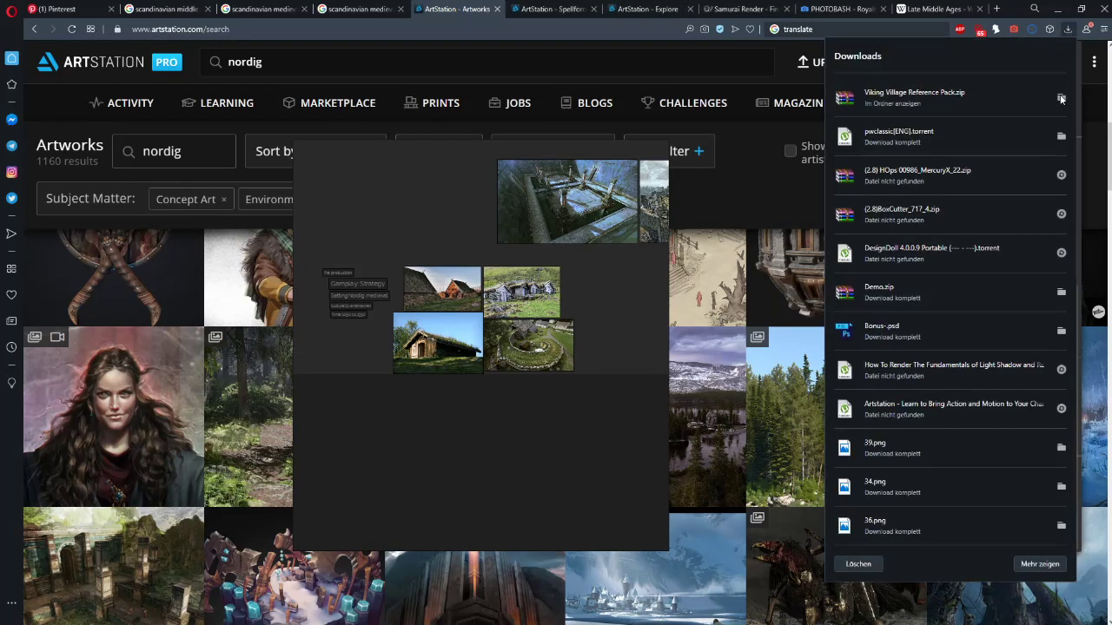
pyautogui.press('Escape')
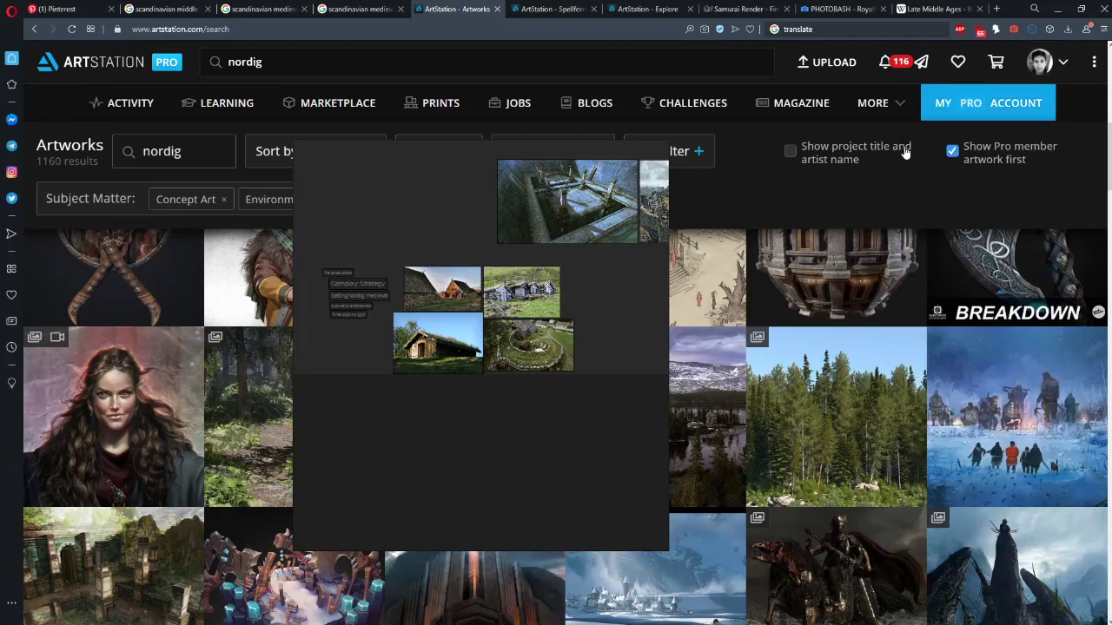
pyautogui.hotkey('alt', 'Tab')
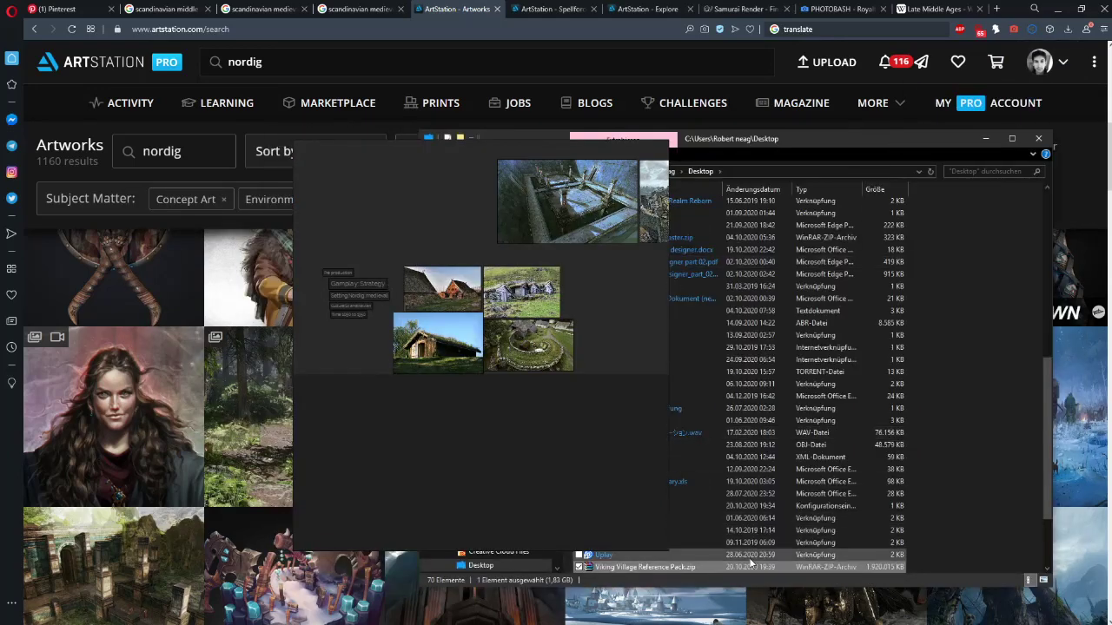
pyautogui.press('Return')
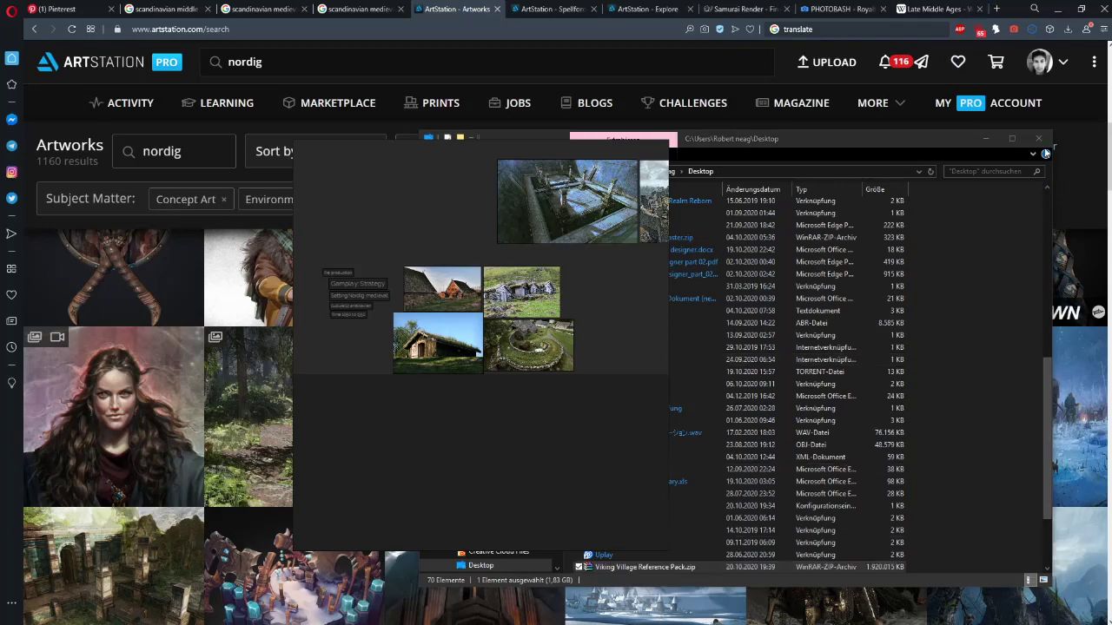
pyautogui.click(1038, 140)
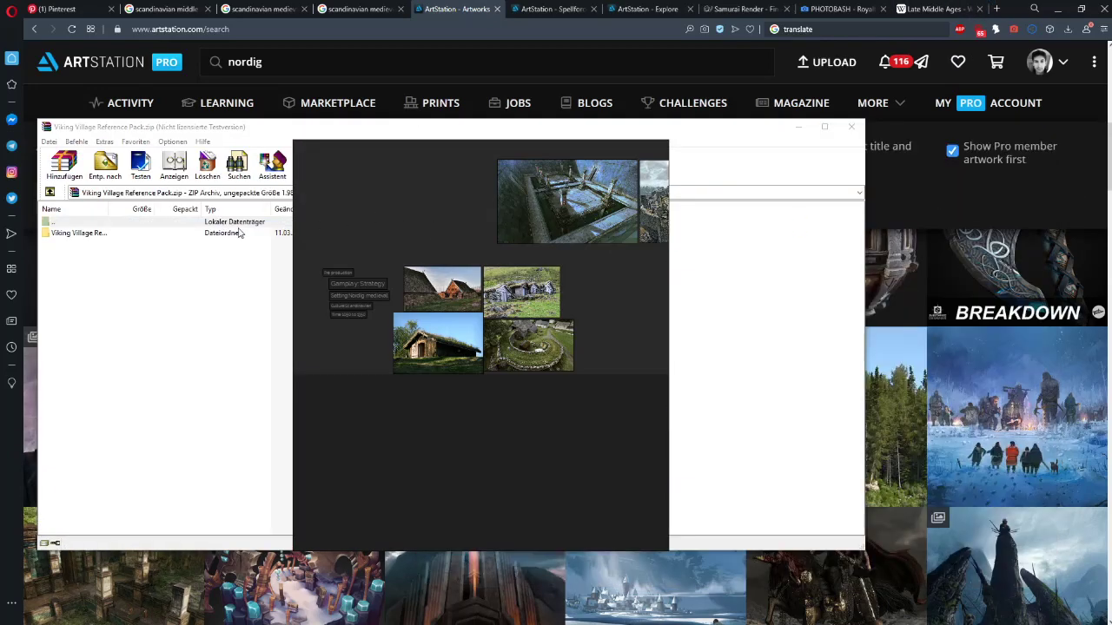
# Open the image folder inside the archive and view the photo Viking Village_027.jpg
pyautogui.click(165, 238)
pyautogui.doubleClick(156, 233)
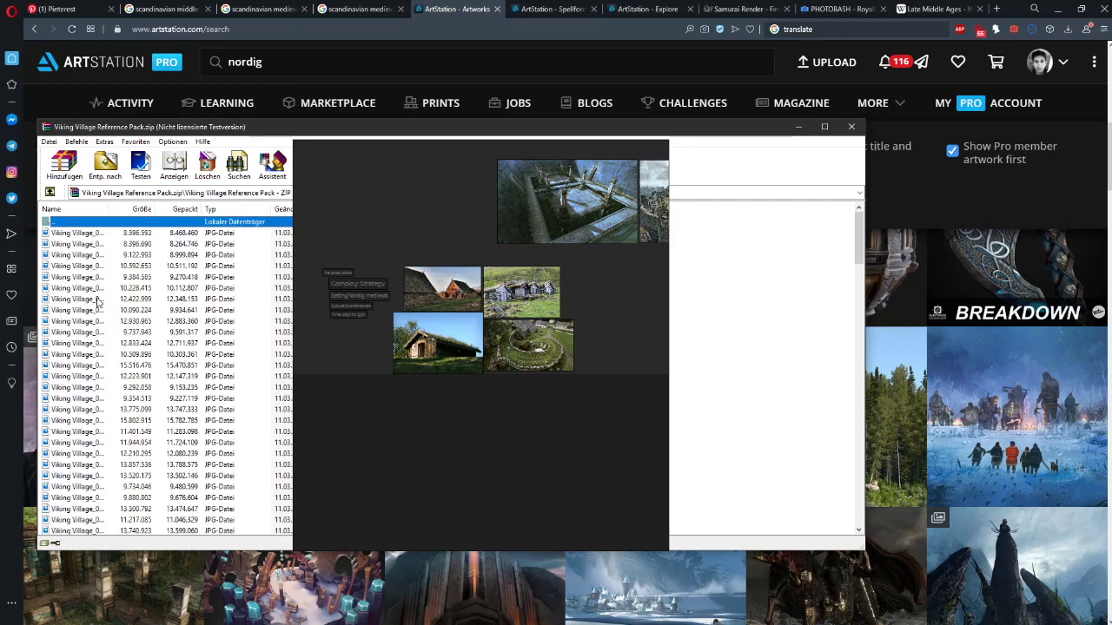
pyautogui.click(118, 343)
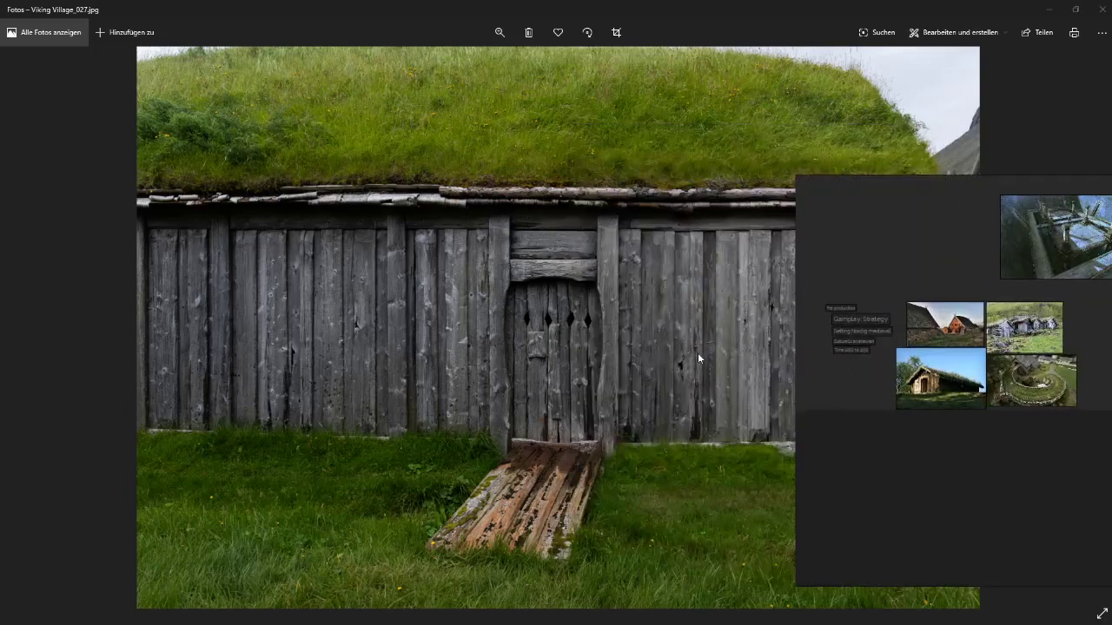
# Copy the turf-roofed house photo and paste it onto the reference board
pyautogui.rightClick(491, 323)
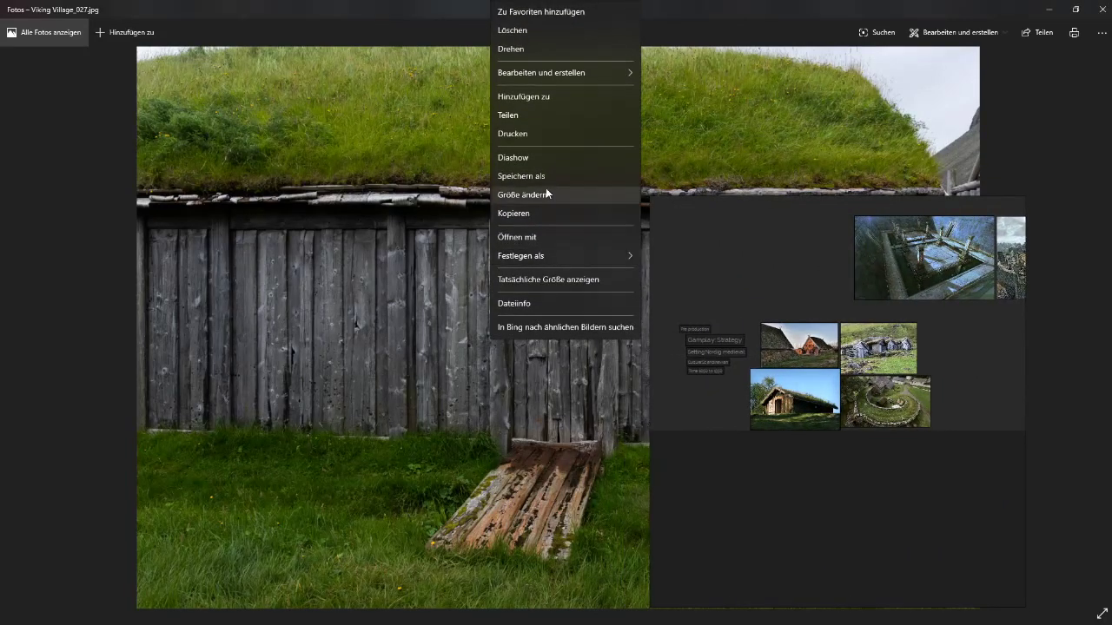
pyautogui.click(540, 216)
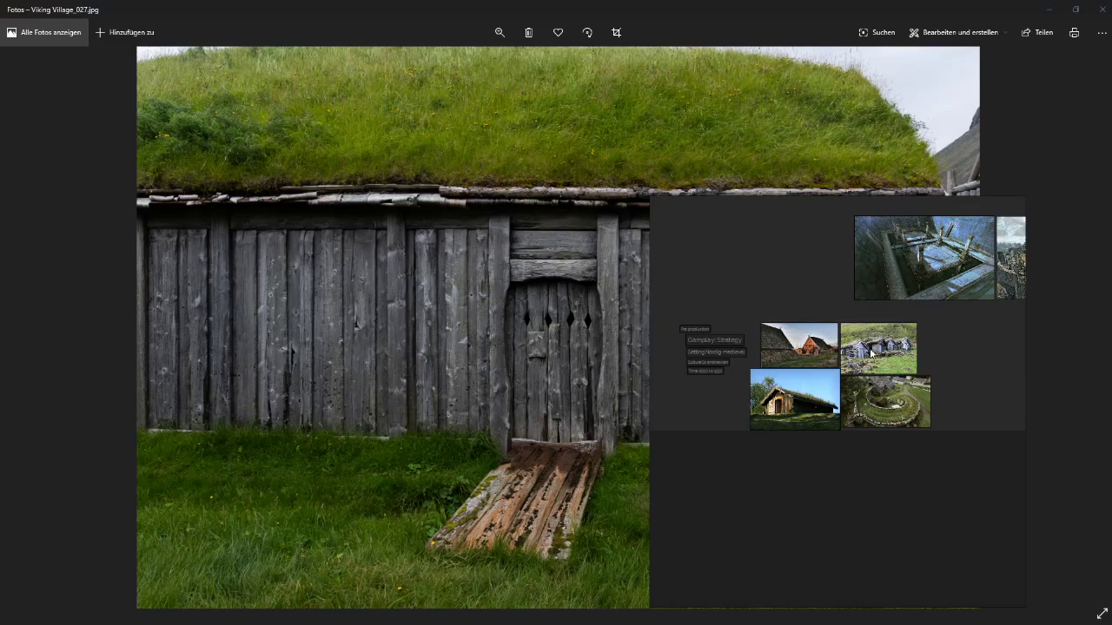
pyautogui.hotkey('ctrl', 'v')
# Position the pasted turf-roofed house photo below the mood images on the reference board
pyautogui.scroll(4, 863, 361)
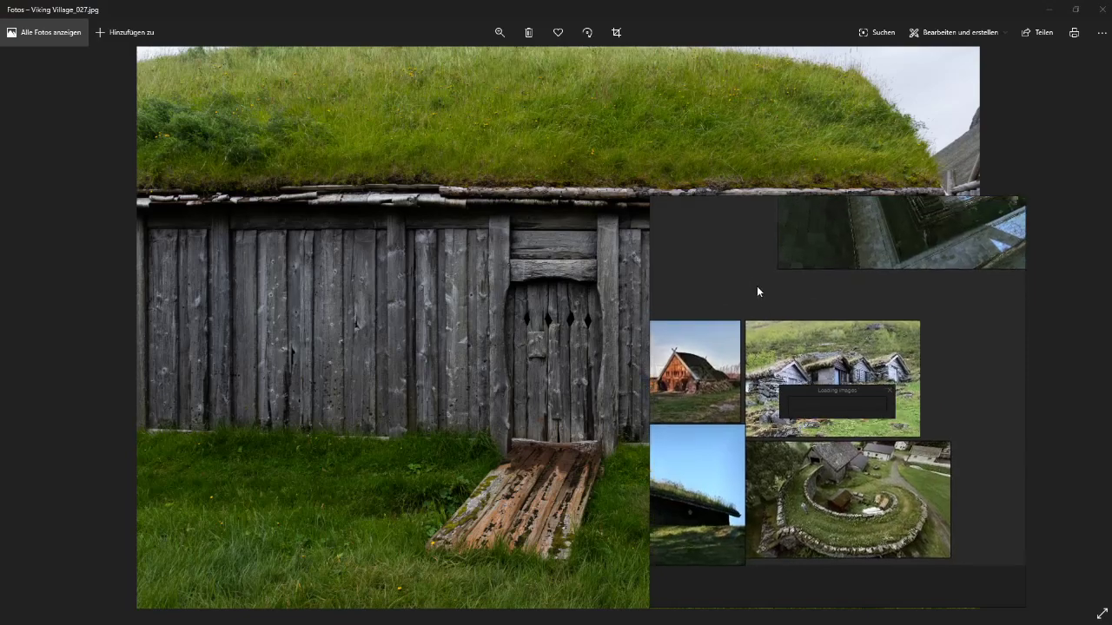
pyautogui.scroll(-3, 734, 289)
pyautogui.scroll(-5, 787, 342)
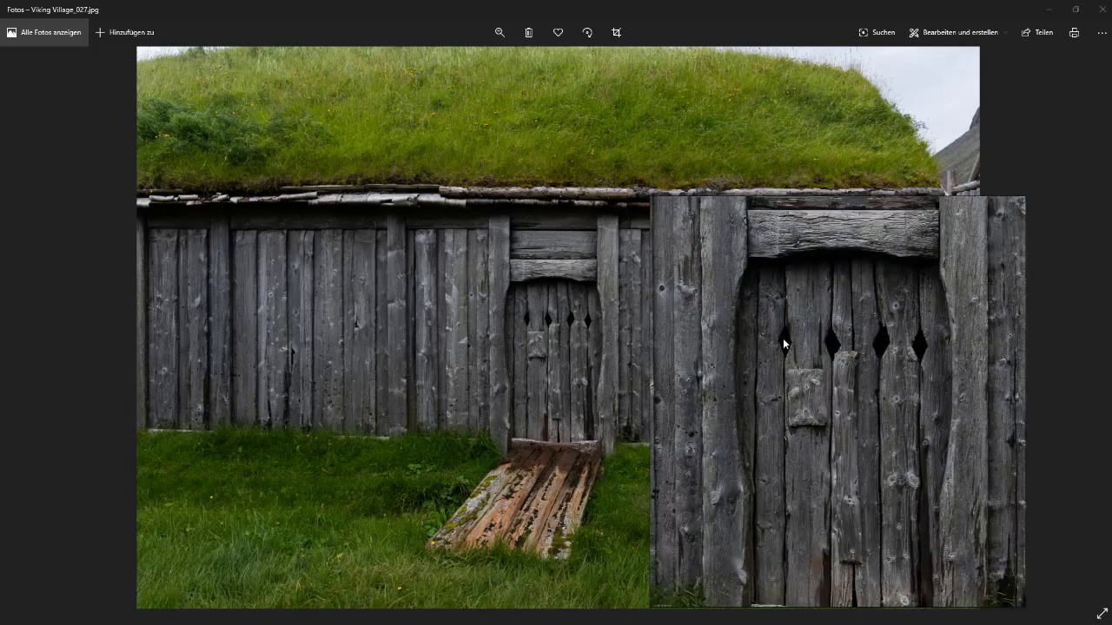
pyautogui.scroll(-3, 864, 357)
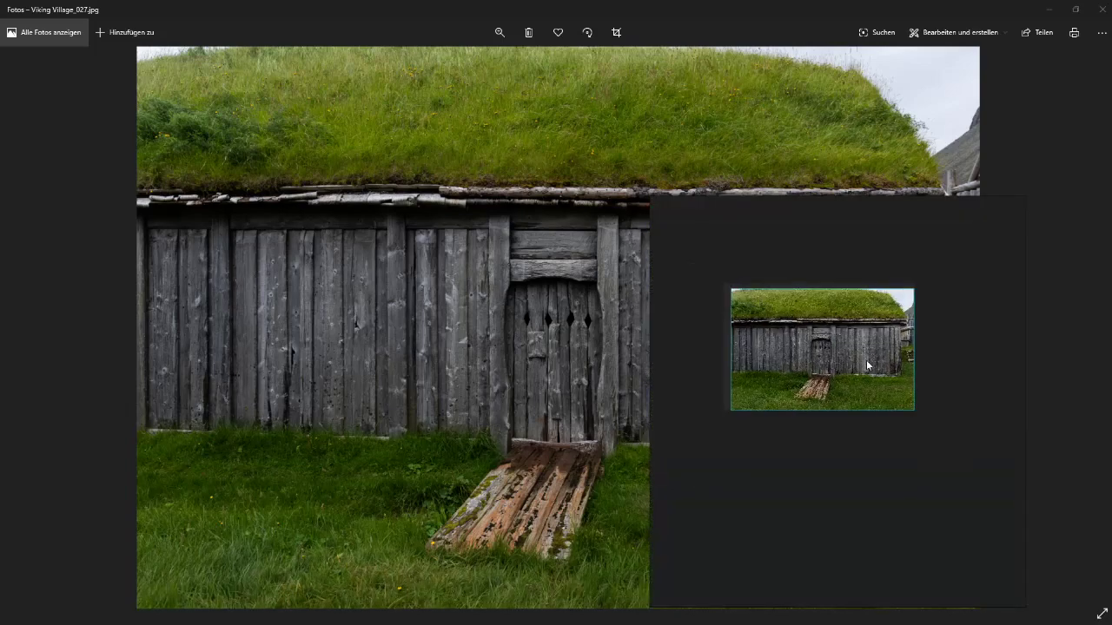
pyautogui.scroll(-4, 858, 365)
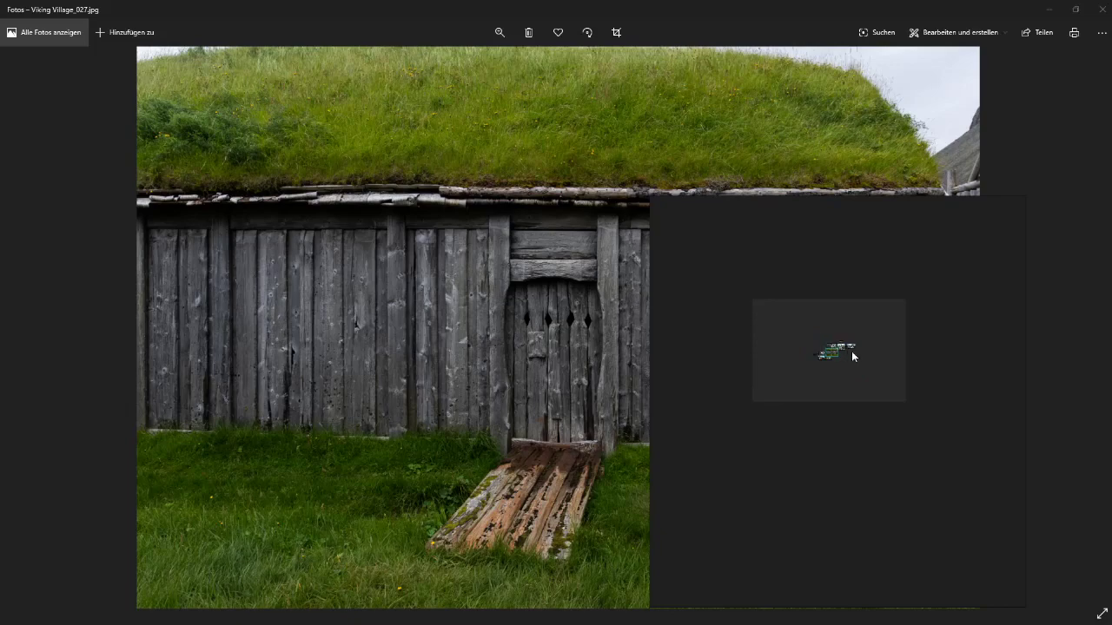
pyautogui.scroll(8, 851, 351)
pyautogui.moveTo(797, 373); pyautogui.dragTo(866, 395)
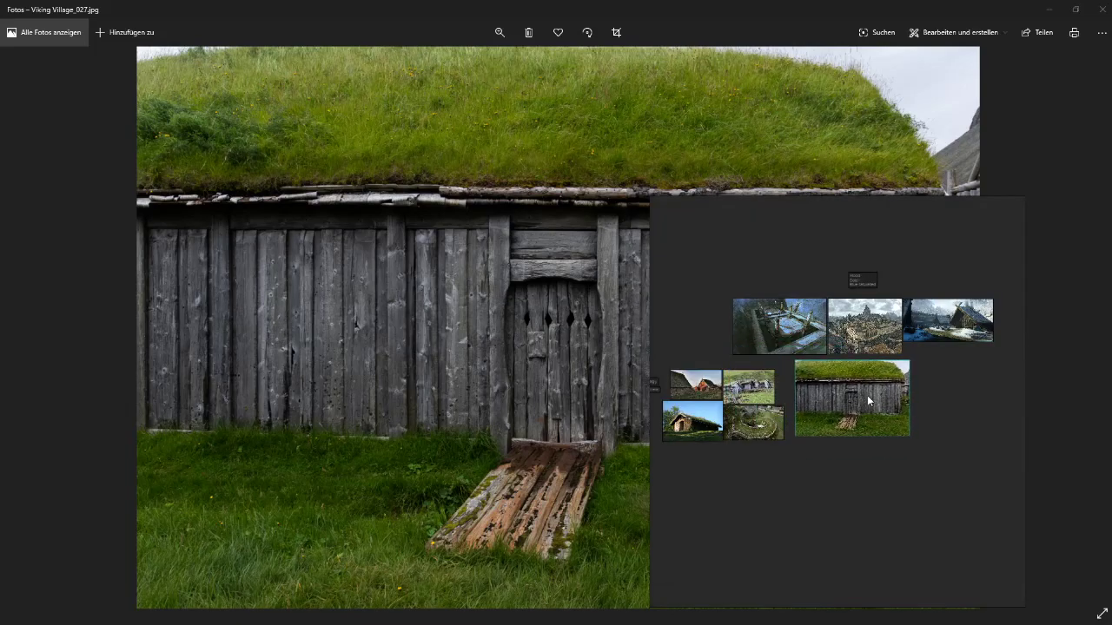
# Show the file information of Viking Village_027.jpg and check its pixel dimensions
pyautogui.rightClick(58, 131)
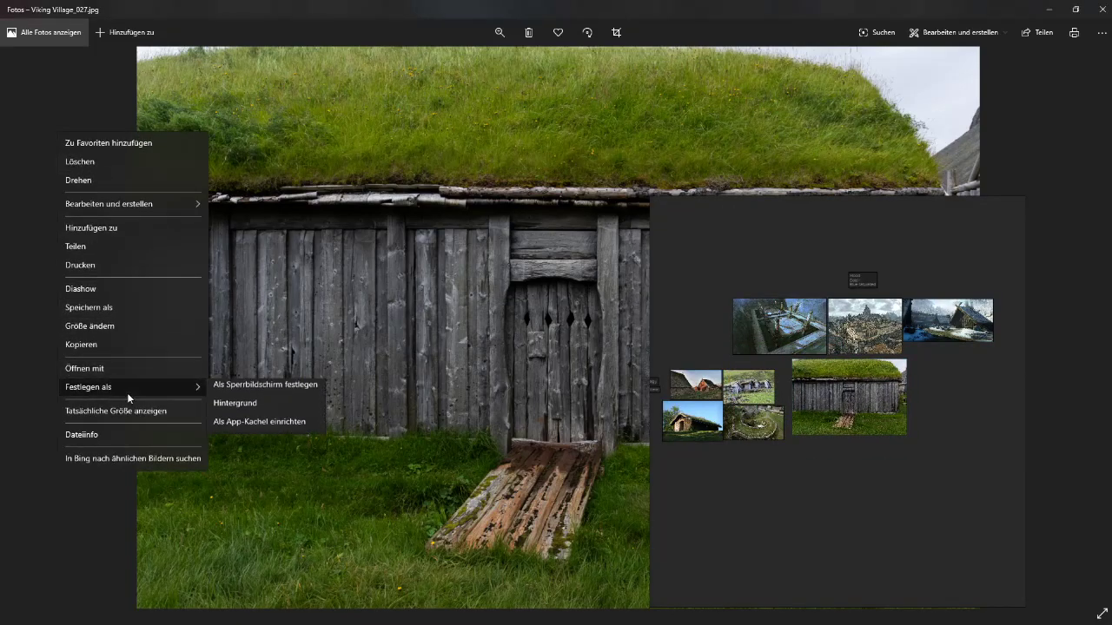
pyautogui.click(129, 435)
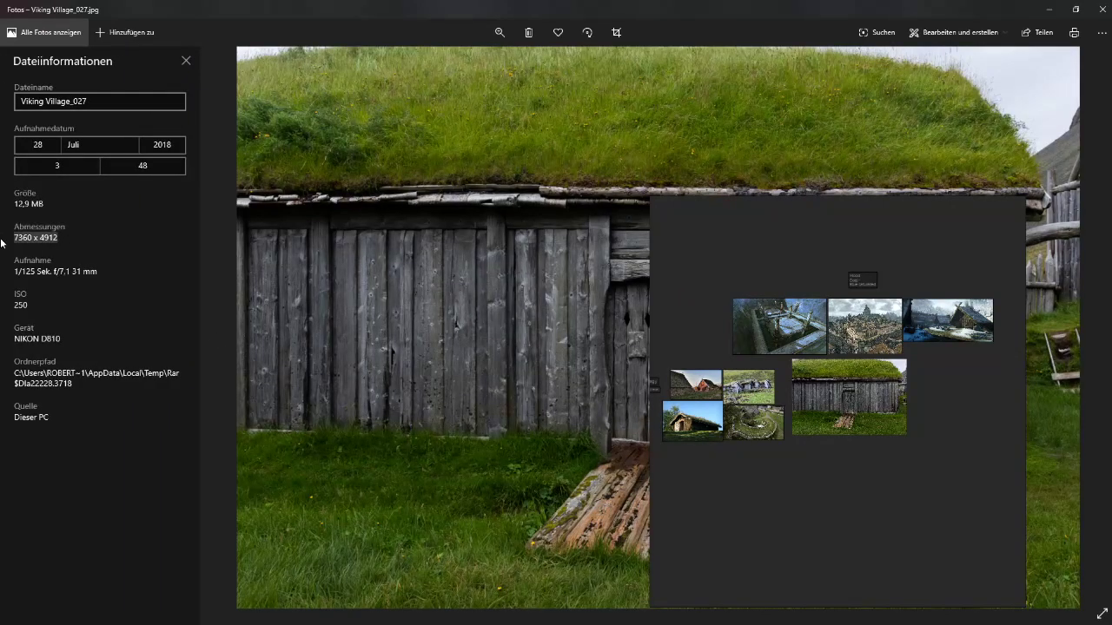
pyautogui.click(80, 258)
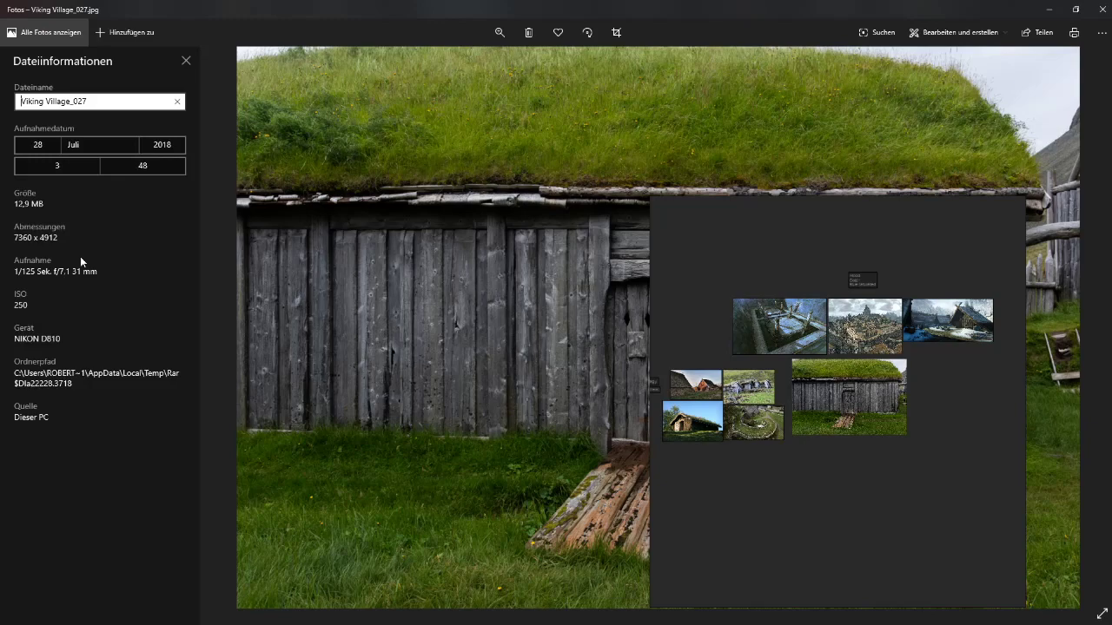
pyautogui.click(342, 190)
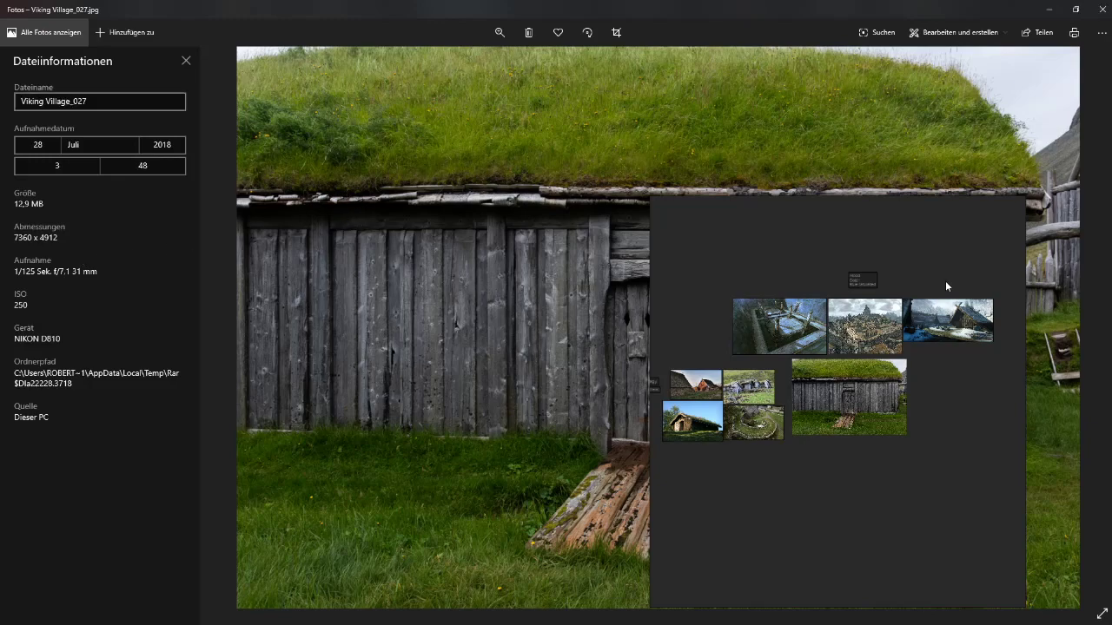
pyautogui.rightClick(981, 453)
pyautogui.moveTo(1021, 363)
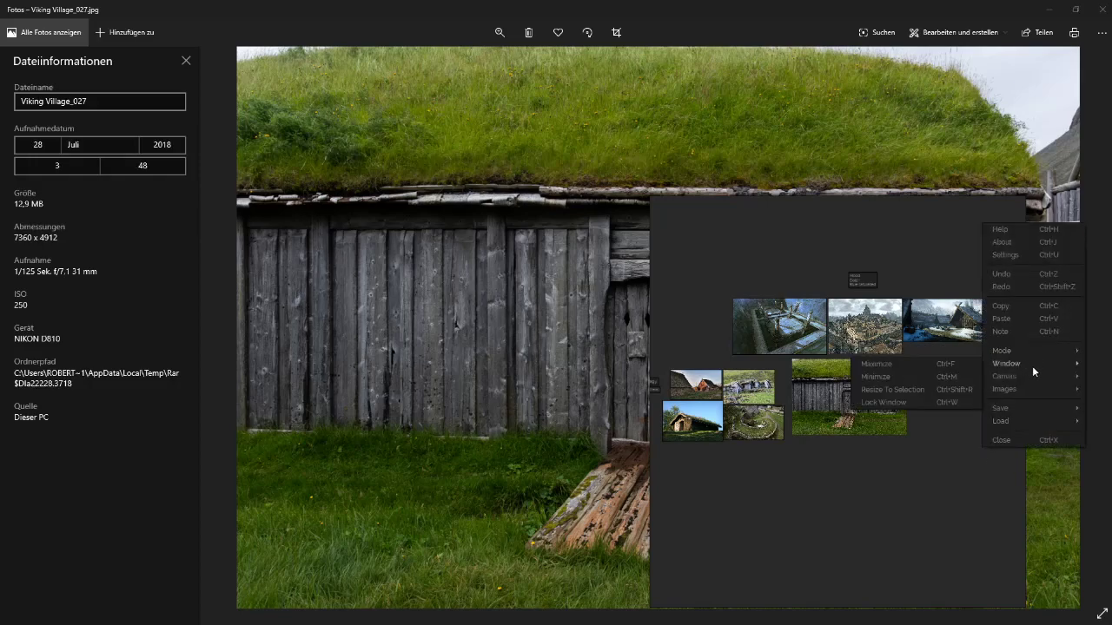
pyautogui.click(931, 379)
pyautogui.scroll(-2, 841, 484)
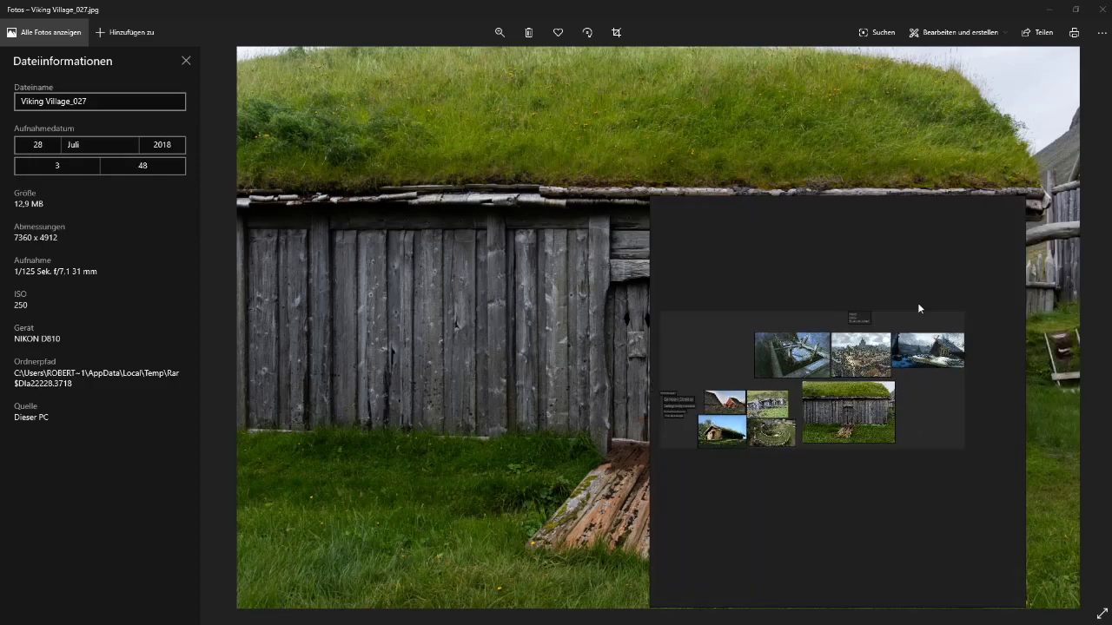
# Close the photo and the reference pack archive, and look through the nordig artworks on ArtStation
pyautogui.click(1099, 9)
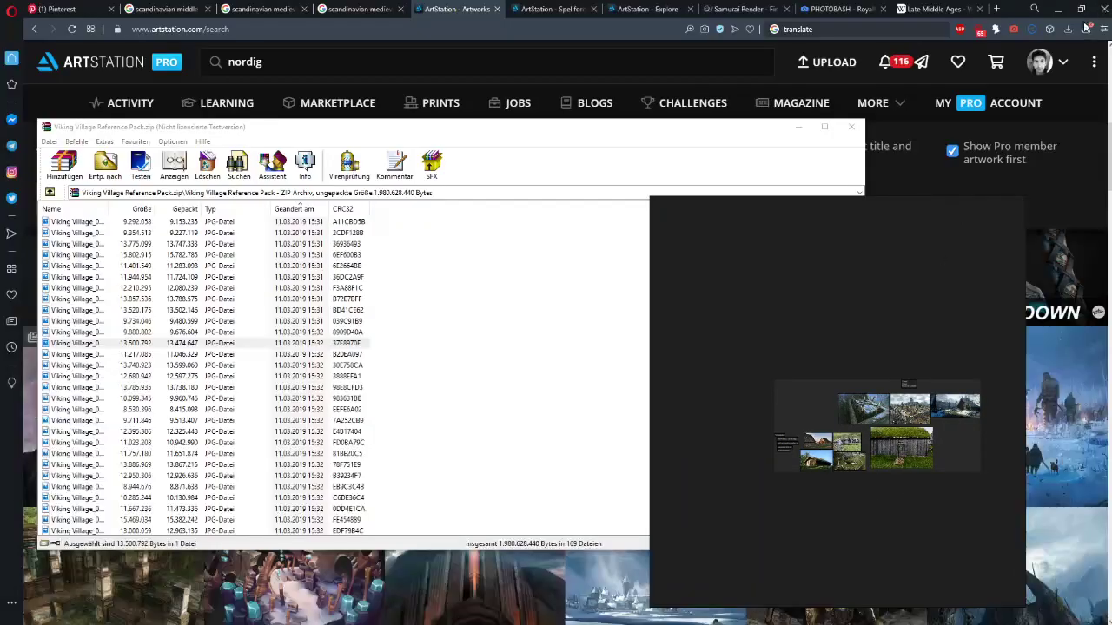
pyautogui.click(851, 127)
pyautogui.scroll(2, 819, 394)
pyautogui.scroll(-5, 512, 350)
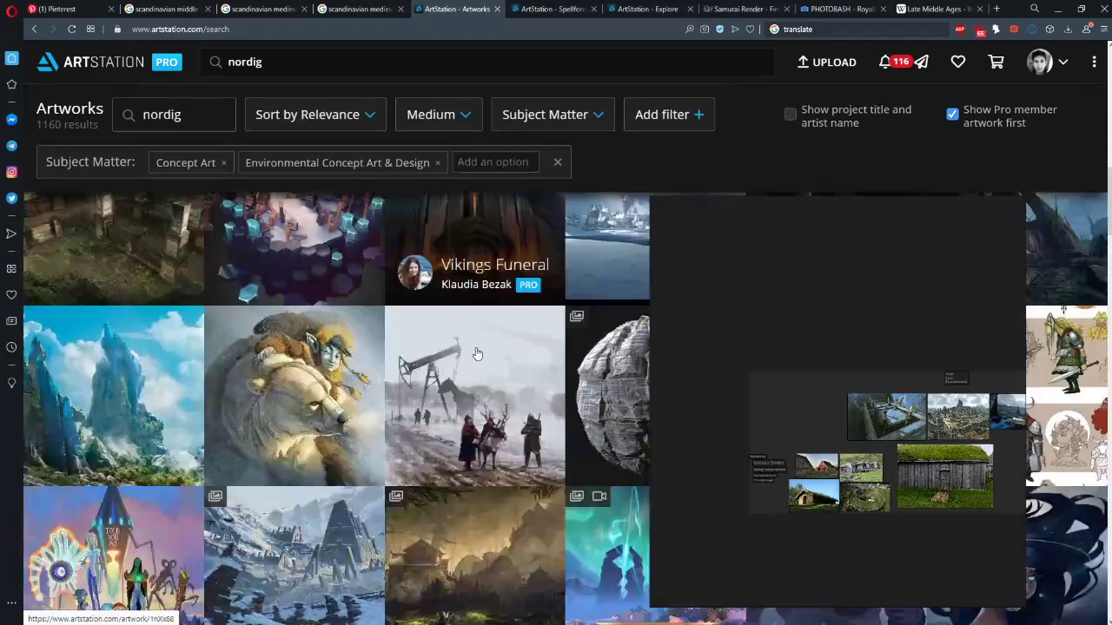
pyautogui.scroll(-4, 477, 354)
pyautogui.scroll(7, 477, 353)
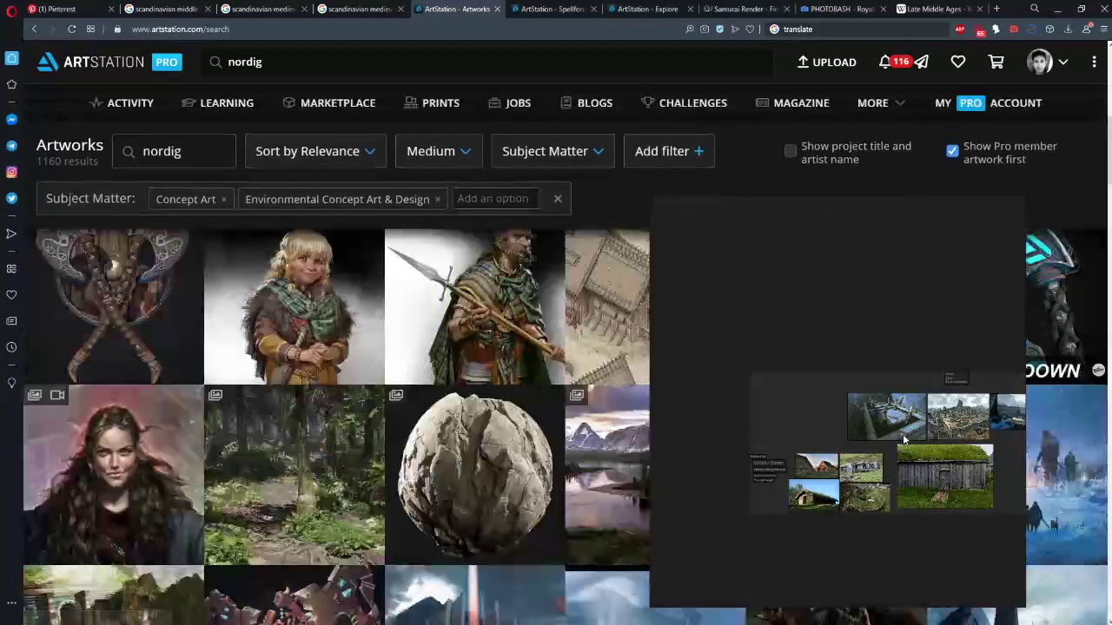
# Shrink the turf-roofed house photo on the reference board and place it at the end of the upper row of Scandinavian building photos
pyautogui.scroll(3, 903, 440)
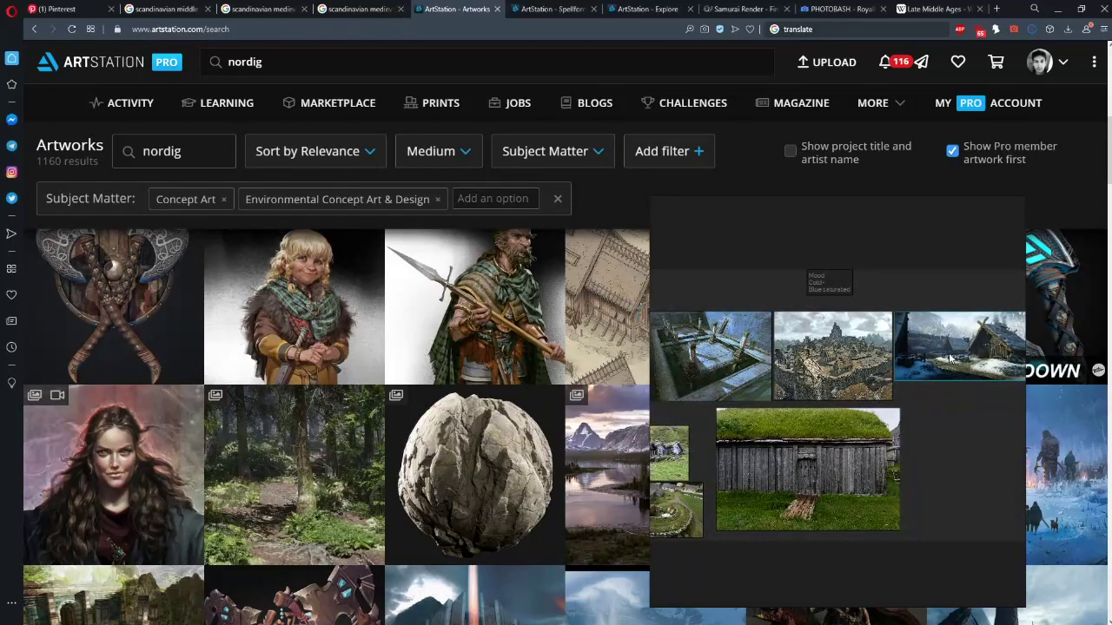
pyautogui.scroll(2, 893, 442)
pyautogui.moveTo(812, 427); pyautogui.dragTo(780, 436)
pyautogui.scroll(3, 853, 447)
pyautogui.scroll(-6, 831, 417)
pyautogui.moveTo(804, 424); pyautogui.dragTo(957, 368)
pyautogui.moveTo(957, 368); pyautogui.dragTo(762, 357)
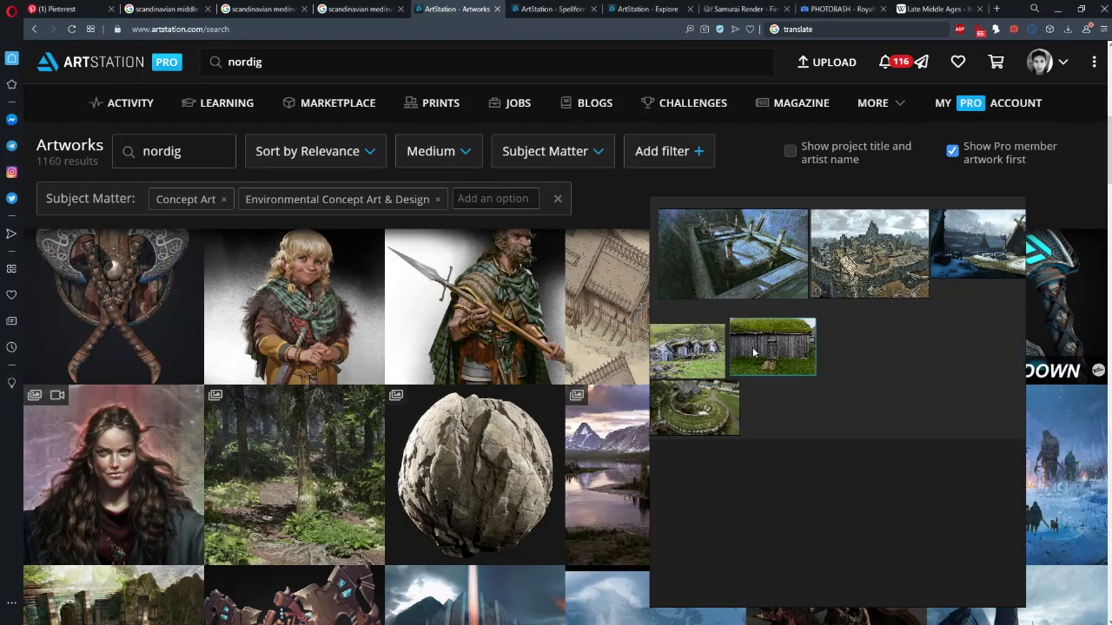
pyautogui.moveTo(832, 397); pyautogui.dragTo(871, 384)
pyautogui.click(871, 384)
pyautogui.moveTo(685, 394); pyautogui.dragTo(839, 375)
pyautogui.scroll(2, 839, 375)
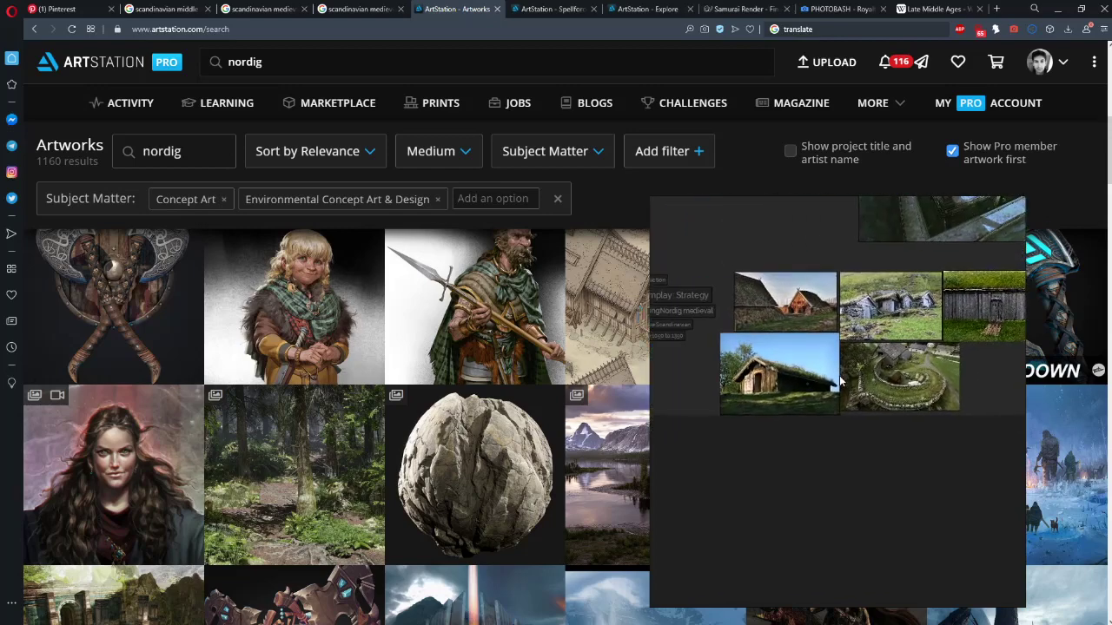
# Examine the cold, blue-saturated mood images and the Scandinavian building photos on the reference board up close
pyautogui.moveTo(990, 329); pyautogui.dragTo(755, 431)
pyautogui.scroll(-1, 895, 365)
pyautogui.scroll(3, 782, 295)
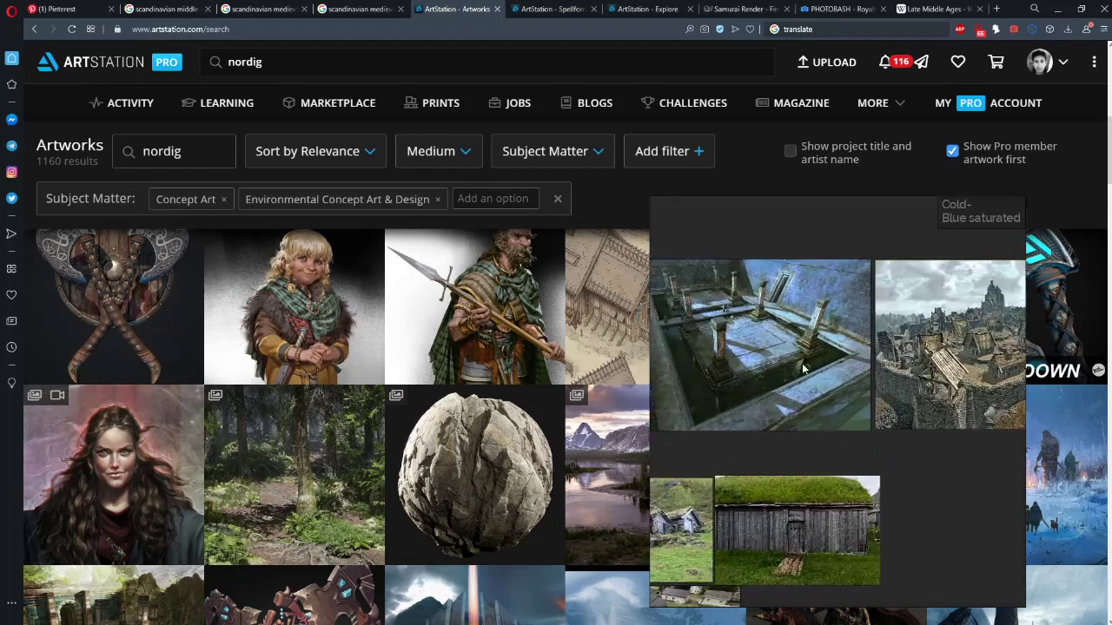
pyautogui.moveTo(702, 329); pyautogui.dragTo(848, 350)
pyautogui.moveTo(888, 400)
pyautogui.mouseDown()
pyautogui.moveTo(583, 388)
pyautogui.moveTo(759, 373)
pyautogui.moveTo(774, 335)
pyautogui.mouseUp()
pyautogui.scroll(-2, 584, 388)
pyautogui.moveTo(697, 307); pyautogui.dragTo(700, 304)
pyautogui.moveTo(826, 382); pyautogui.dragTo(746, 395)
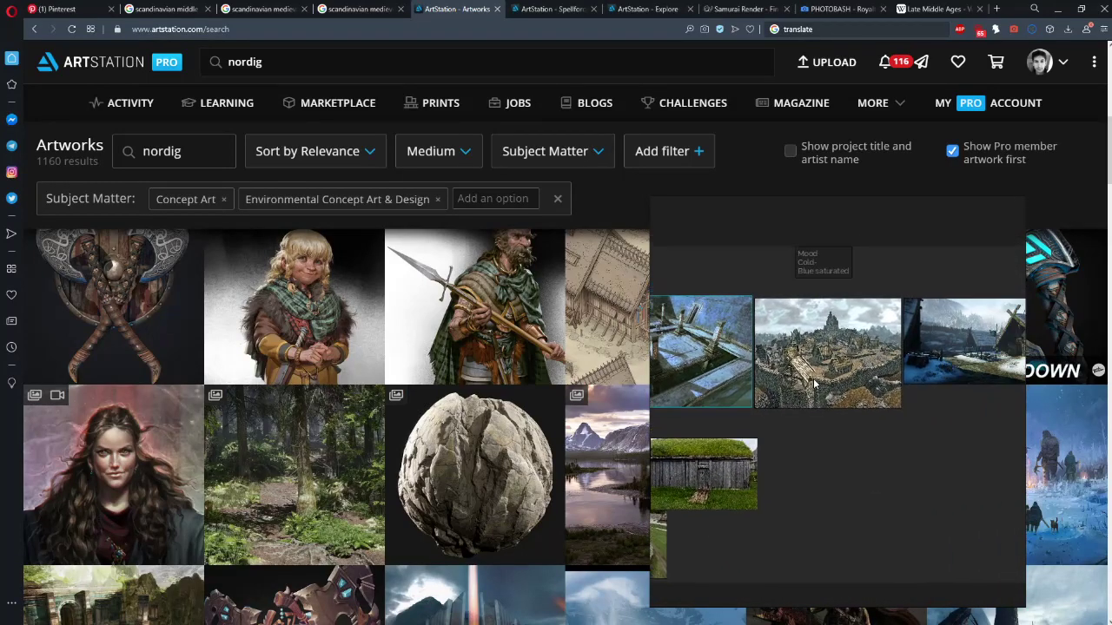
pyautogui.scroll(-1, 746, 396)
pyautogui.click(834, 410)
pyautogui.scroll(3, 832, 393)
pyautogui.moveTo(868, 385); pyautogui.dragTo(708, 394)
pyautogui.scroll(2, 844, 344)
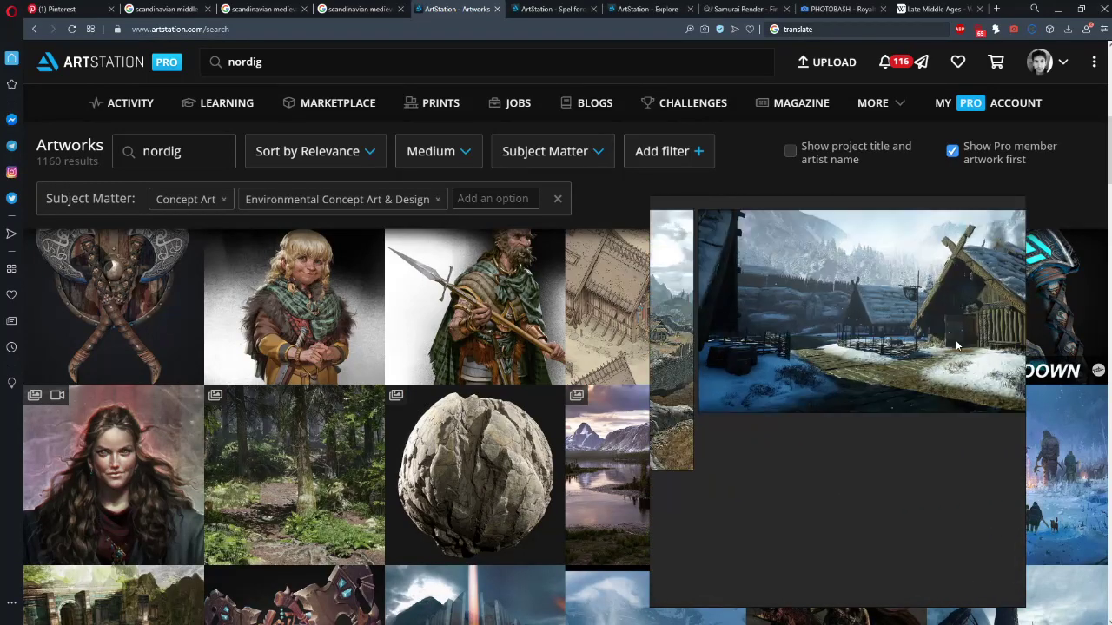
pyautogui.scroll(-2, 844, 344)
pyautogui.scroll(-3, 801, 447)
pyautogui.moveTo(786, 457); pyautogui.dragTo(921, 395)
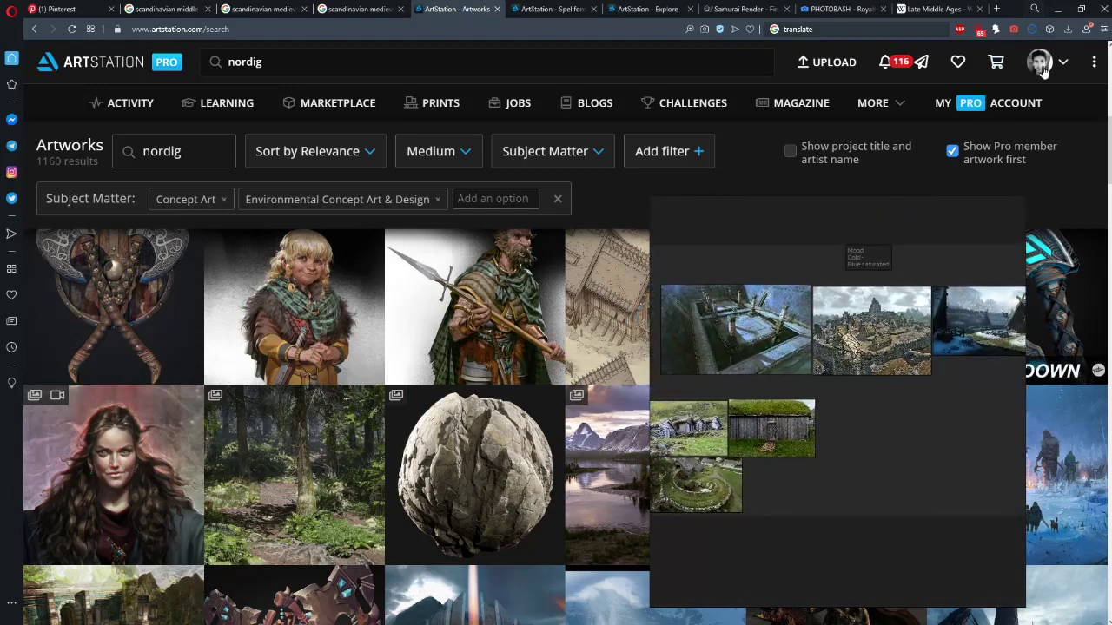
# Open the account's own ArtStation profile and move the reference board aside to uncover the profile's sections
pyautogui.moveTo(920, 305); pyautogui.dragTo(689, 271)
pyautogui.scroll(4, 1025, 293)
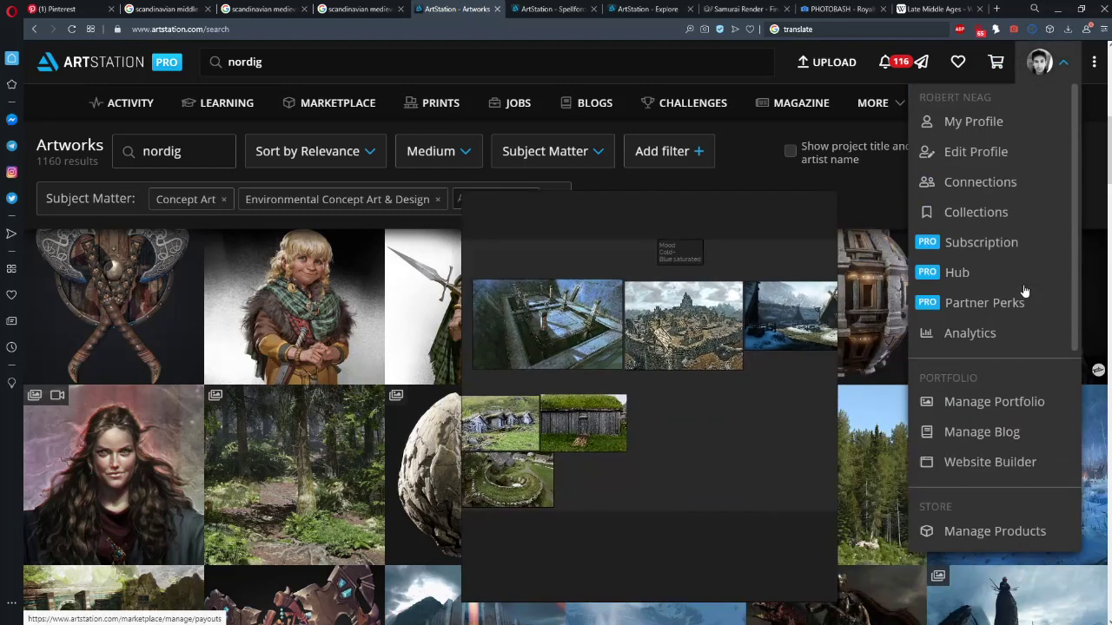
pyautogui.click(971, 127)
pyautogui.moveTo(620, 391); pyautogui.dragTo(881, 382)
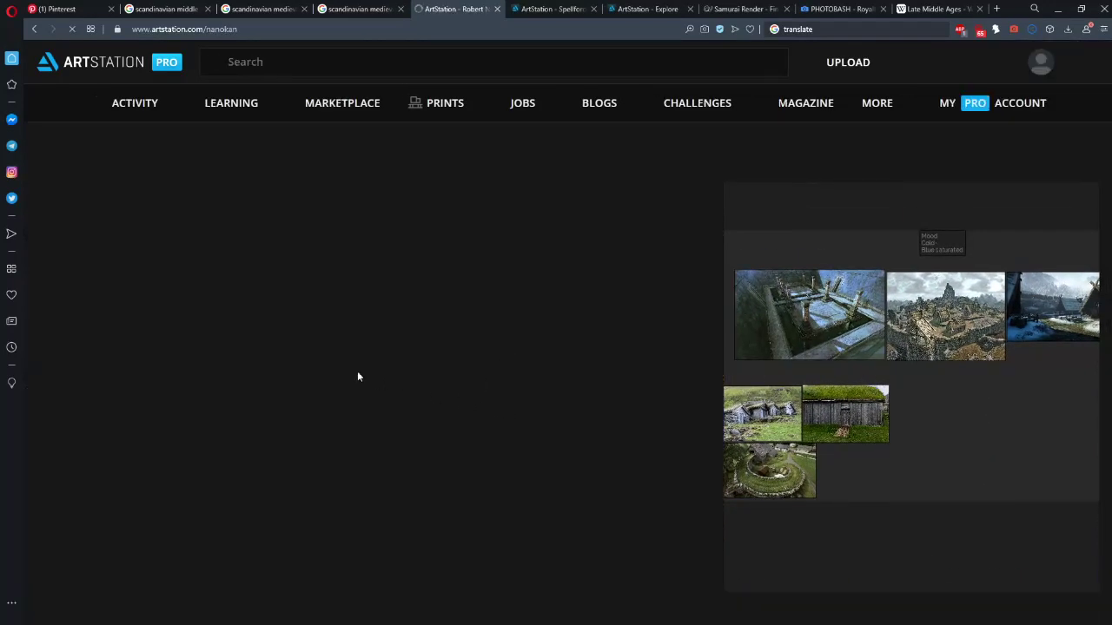
pyautogui.scroll(-6, 390, 335)
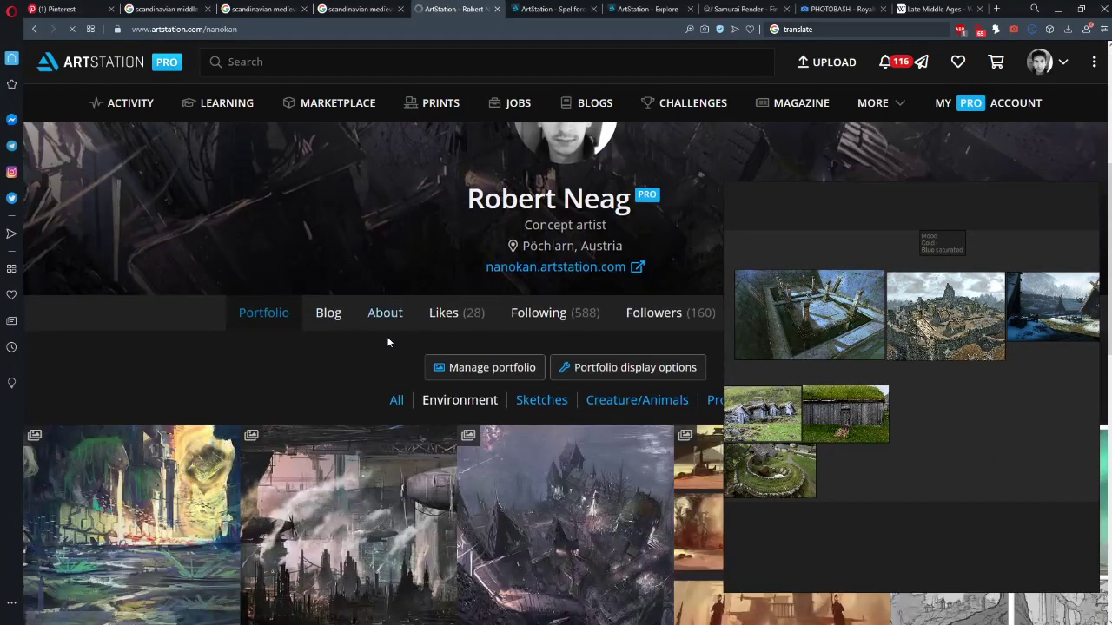
pyautogui.moveTo(781, 250); pyautogui.dragTo(601, 307)
pyautogui.scroll(3, 588, 203)
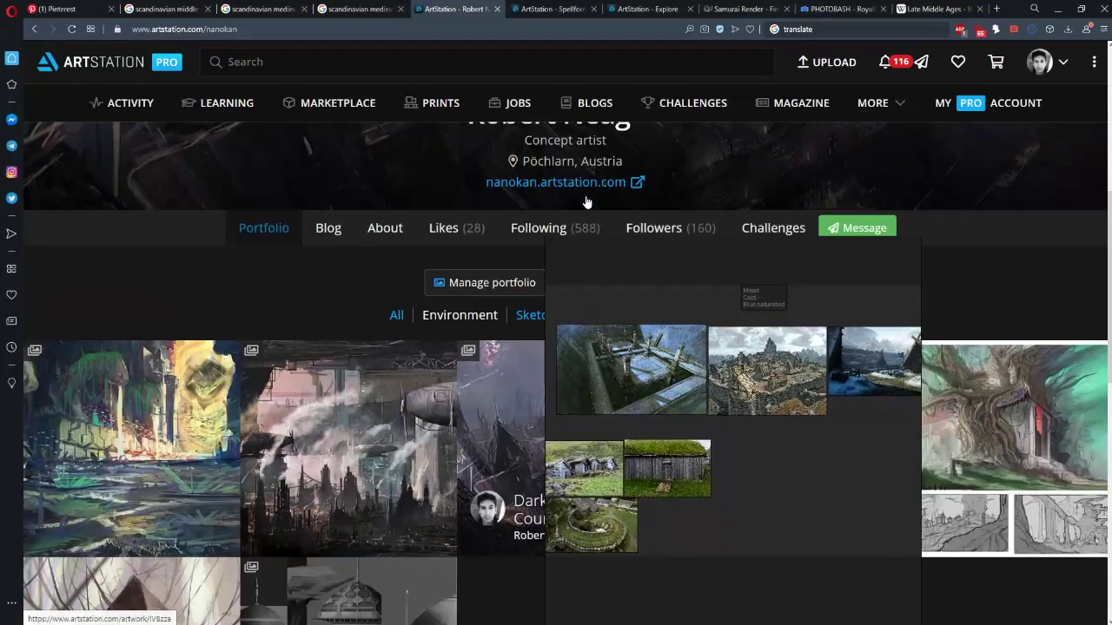
pyautogui.moveTo(715, 311); pyautogui.dragTo(933, 247)
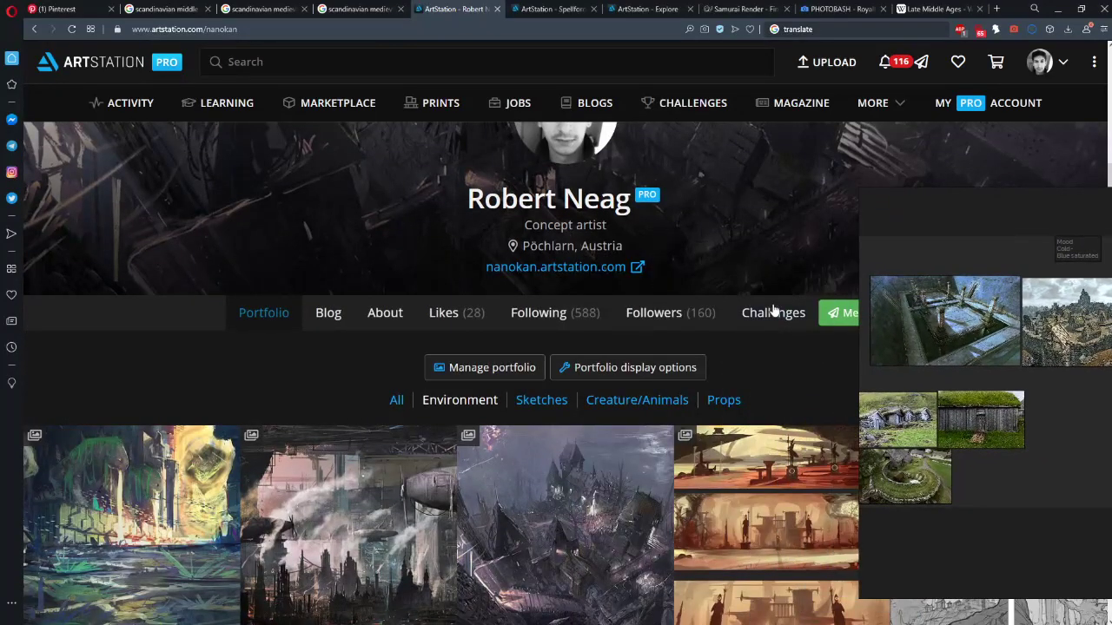
# Open the Lightbox Expo submission from the profile's challenges and keep the reference board clear of it
pyautogui.click(773, 310)
pyautogui.moveTo(865, 312); pyautogui.dragTo(734, 341)
pyautogui.click(585, 435)
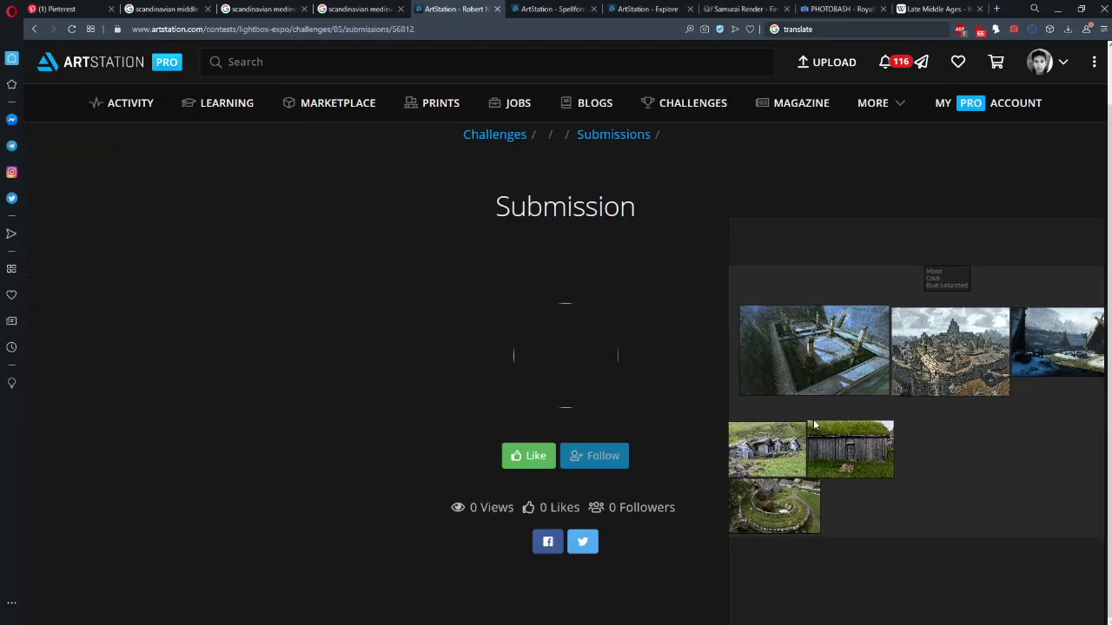
# Look through the submission's paintings, thumbnails and sketches down to the Moodboard and Tasks post and mark its task-list sentence
pyautogui.scroll(-1, 610, 354)
pyautogui.scroll(-10, 343, 328)
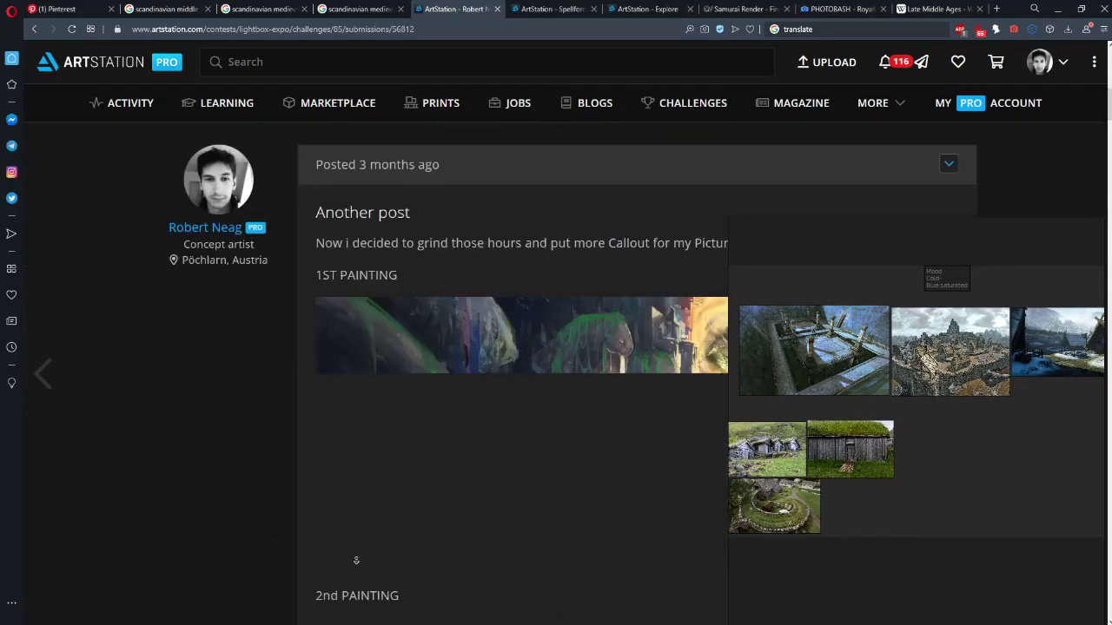
pyautogui.scroll(15, 127, 367)
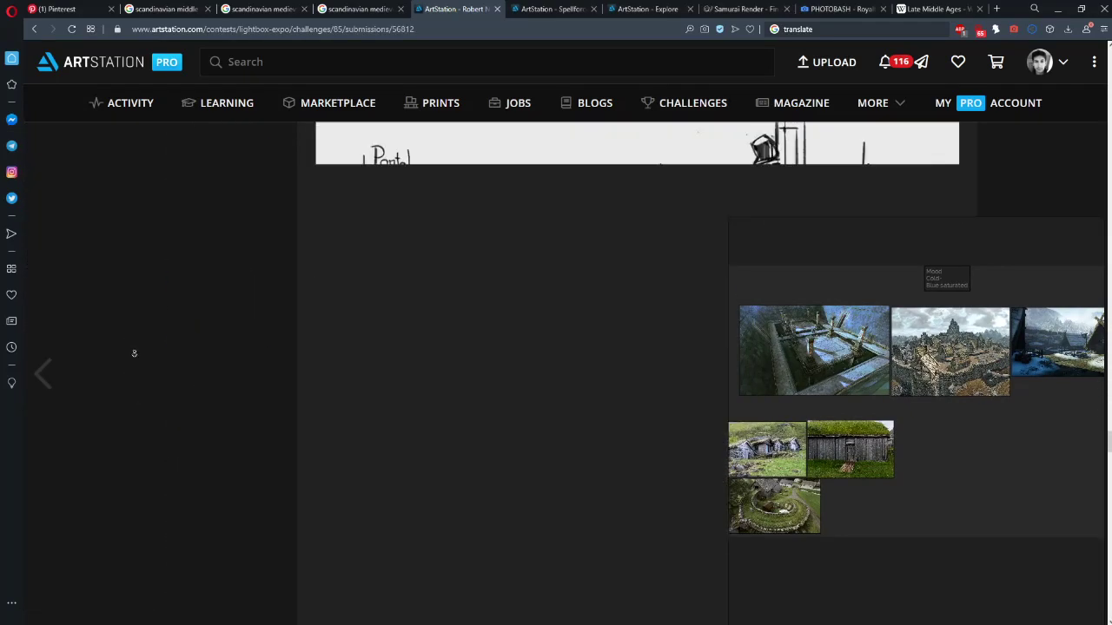
pyautogui.scroll(-20, 257, 335)
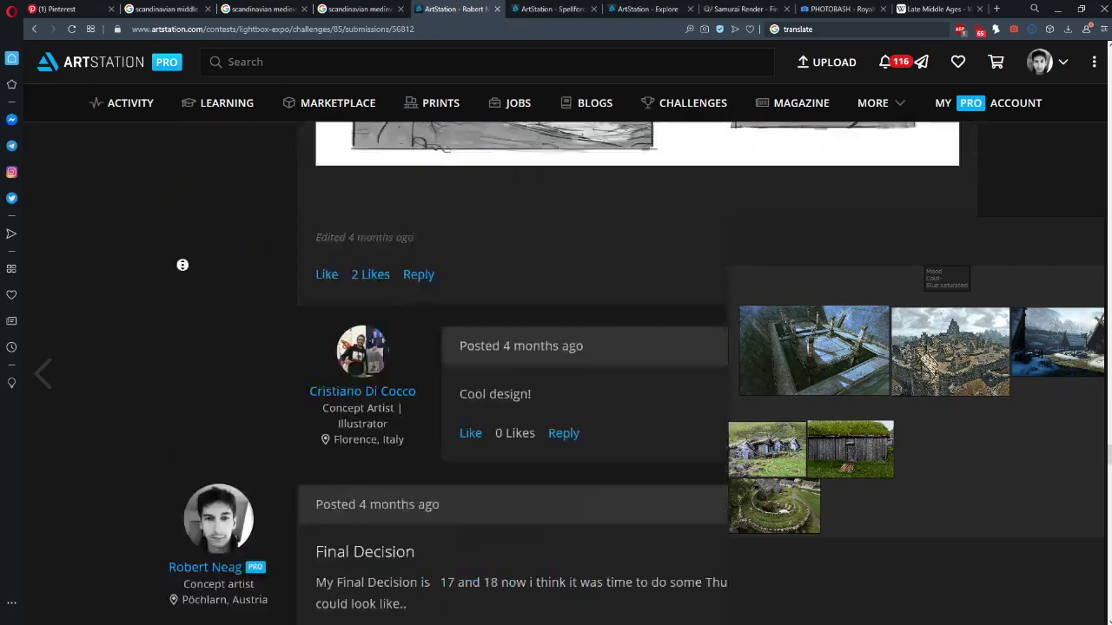
pyautogui.scroll(-12, 152, 358)
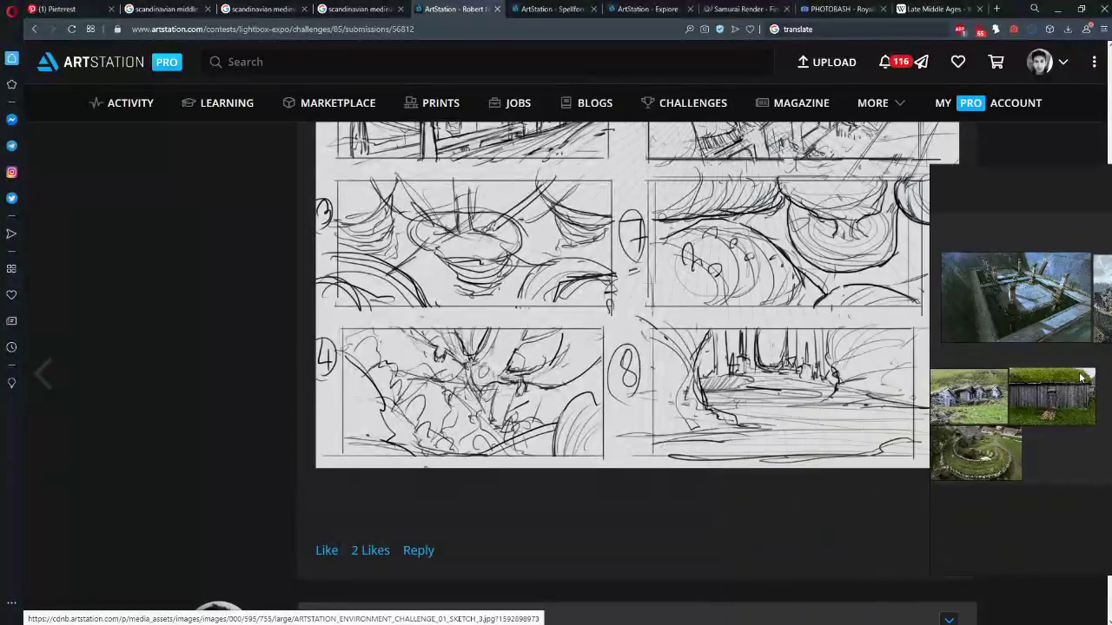
pyautogui.scroll(-8, 713, 388)
pyautogui.scroll(2, 685, 371)
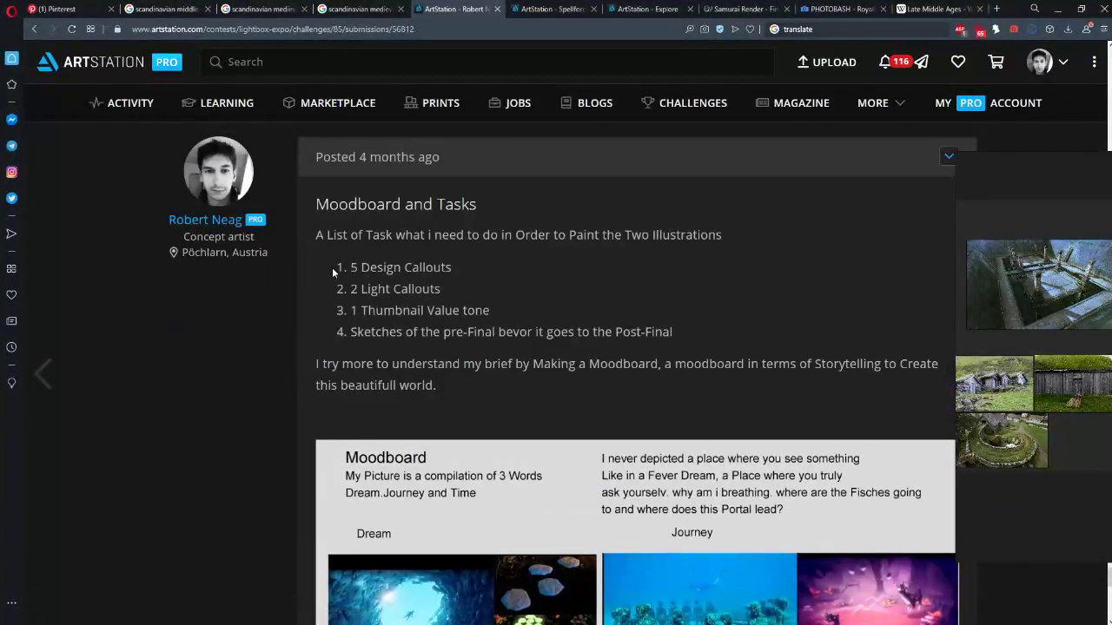
pyautogui.moveTo(316, 234); pyautogui.dragTo(615, 234)
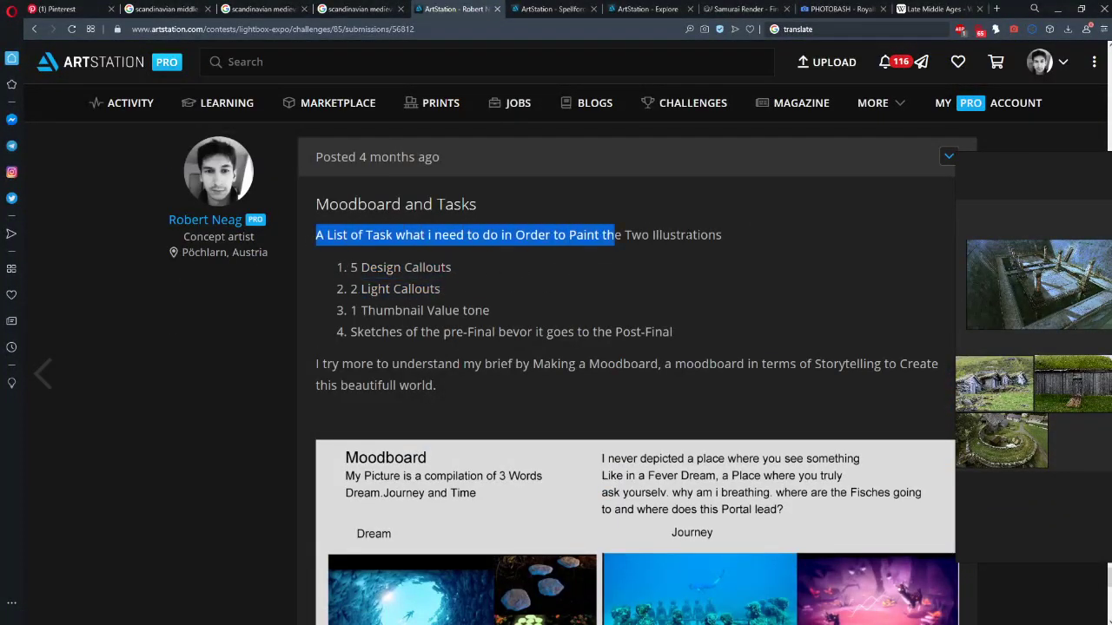
# Add the text note "1 page iteration" in the empty area above the Pre production notes on the reference board
pyautogui.moveTo(1005, 313); pyautogui.dragTo(787, 317)
pyautogui.scroll(3, 977, 226)
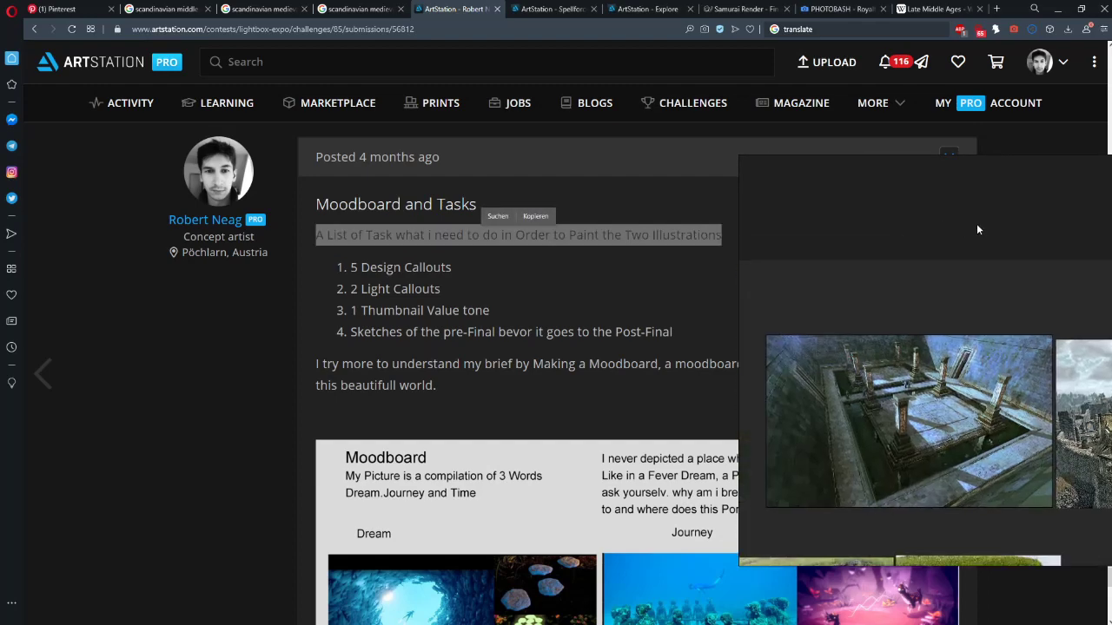
pyautogui.scroll(-1, 893, 236)
pyautogui.scroll(3, 893, 237)
pyautogui.scroll(-4, 929, 271)
pyautogui.scroll(4, 927, 273)
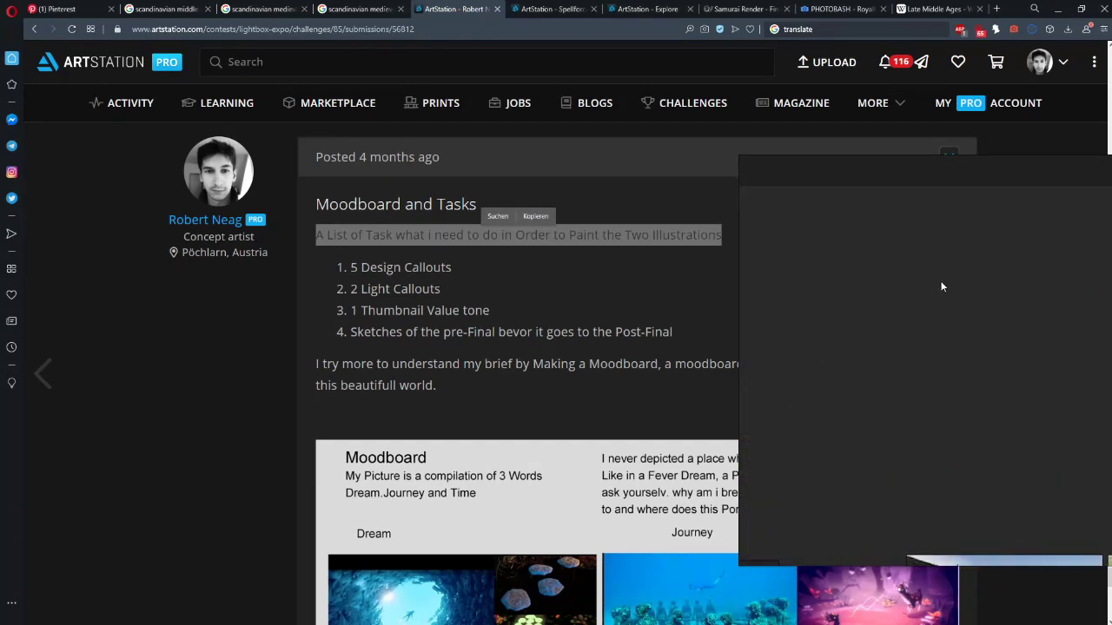
pyautogui.scroll(-3, 941, 283)
pyautogui.hotkey('ctrl', 'n')
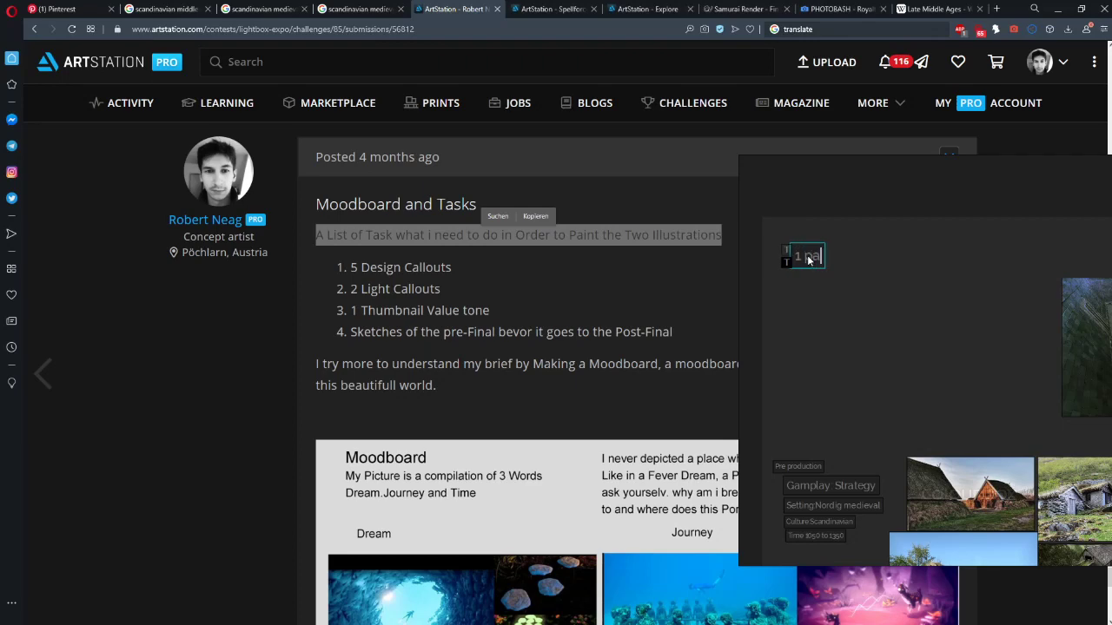
pyautogui.write('1 page iterat')
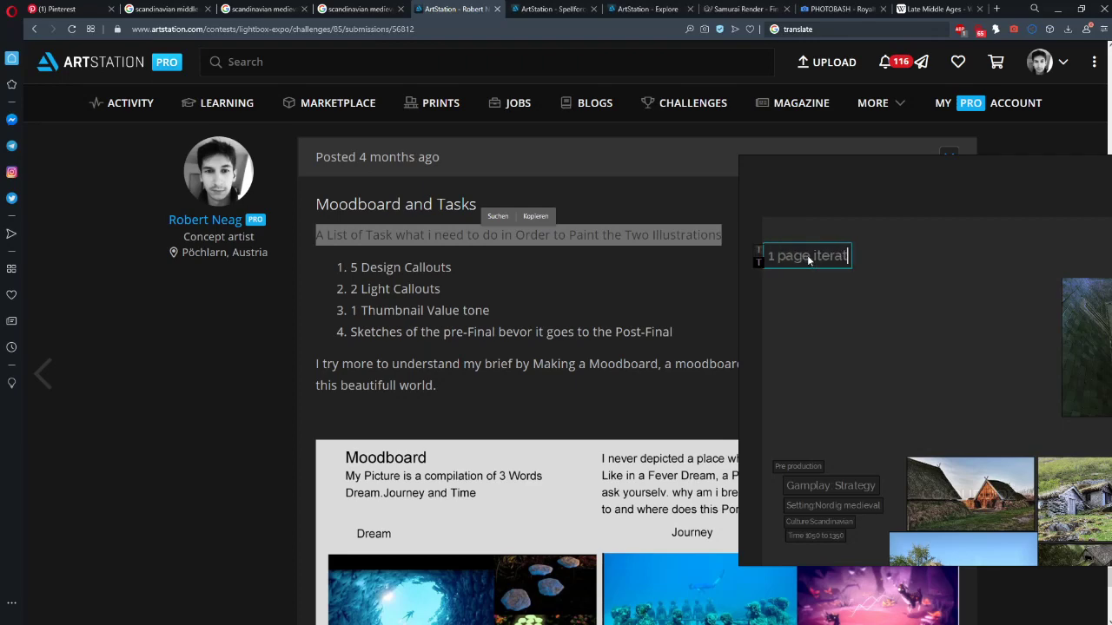
pyautogui.write('ion')
pyautogui.click(832, 316)
pyautogui.moveTo(829, 257); pyautogui.dragTo(856, 256)
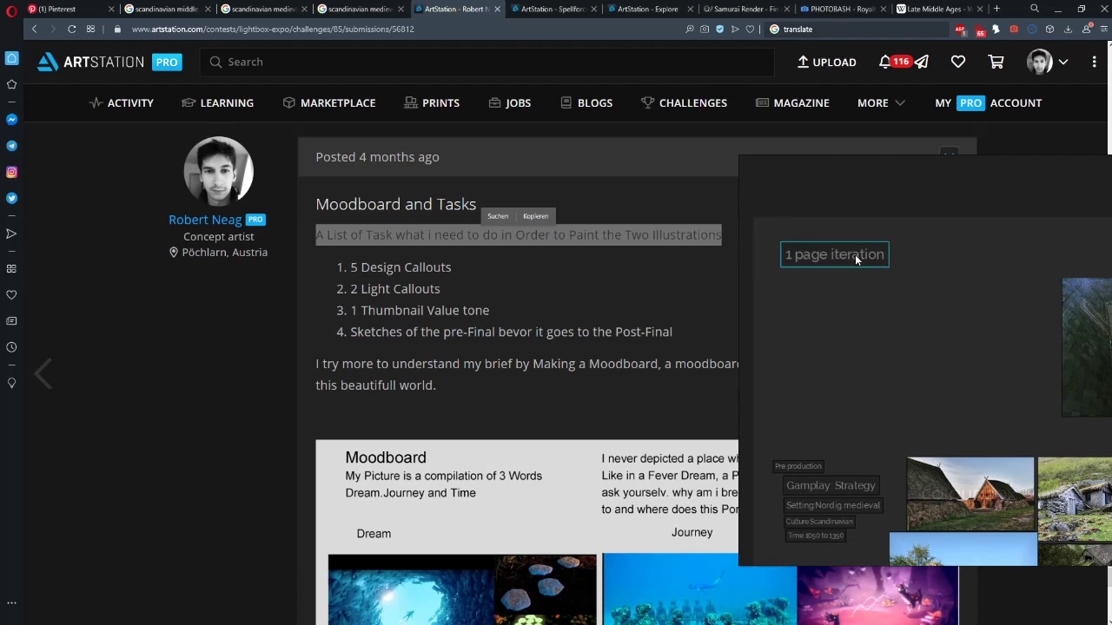
# Add a second line reading "1 page" to the "1 page iteration" note
pyautogui.doubleClick(855, 256)
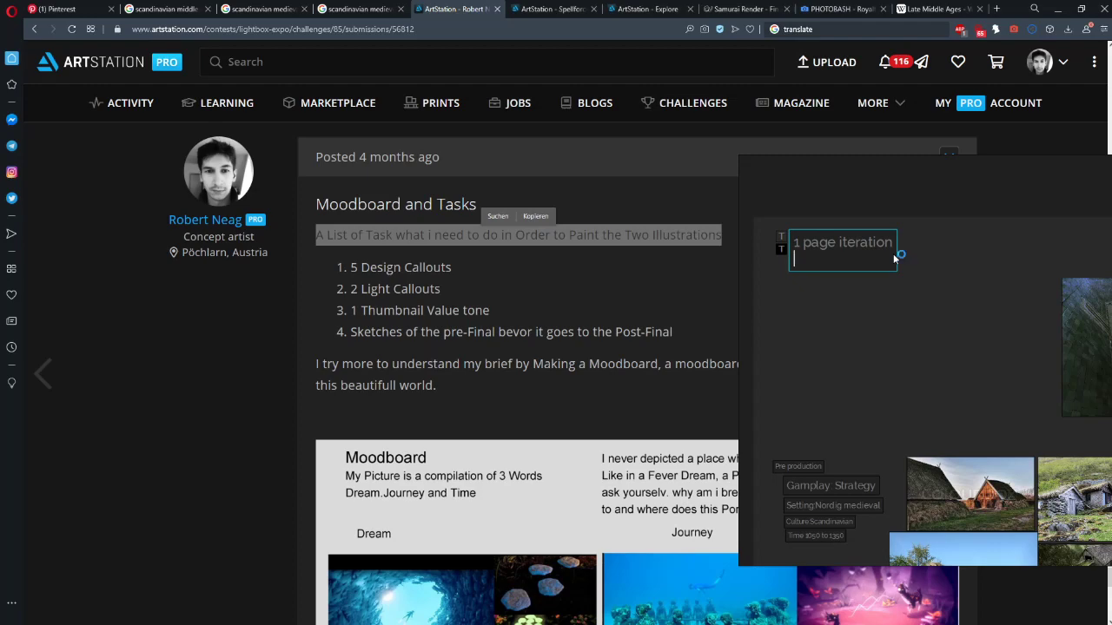
pyautogui.write('1 page call')
pyautogui.press('BackSpace')
pyautogui.press('BackSpace')
pyautogui.press('BackSpace')
pyautogui.press('BackSpace')
pyautogui.press('BackSpace')
pyautogui.click(952, 307)
pyautogui.moveTo(971, 209); pyautogui.dragTo(827, 195)
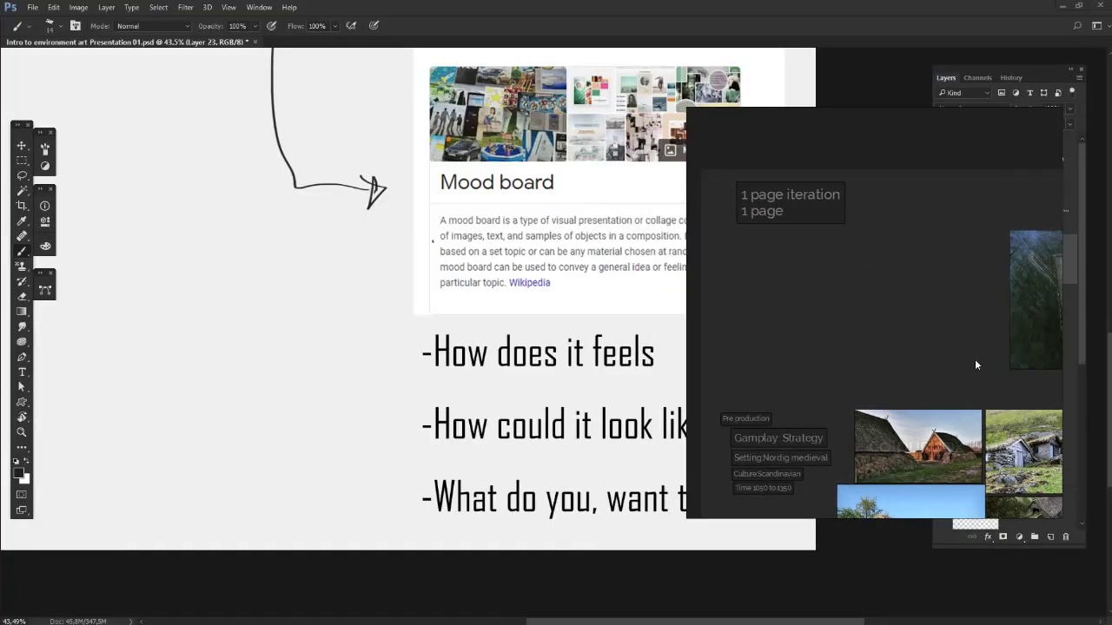
# Switch to the Photoshop presentation, move the reference board aside and show layer group 2 with the concept sheet examples
pyautogui.moveTo(926, 410); pyautogui.dragTo(563, 355)
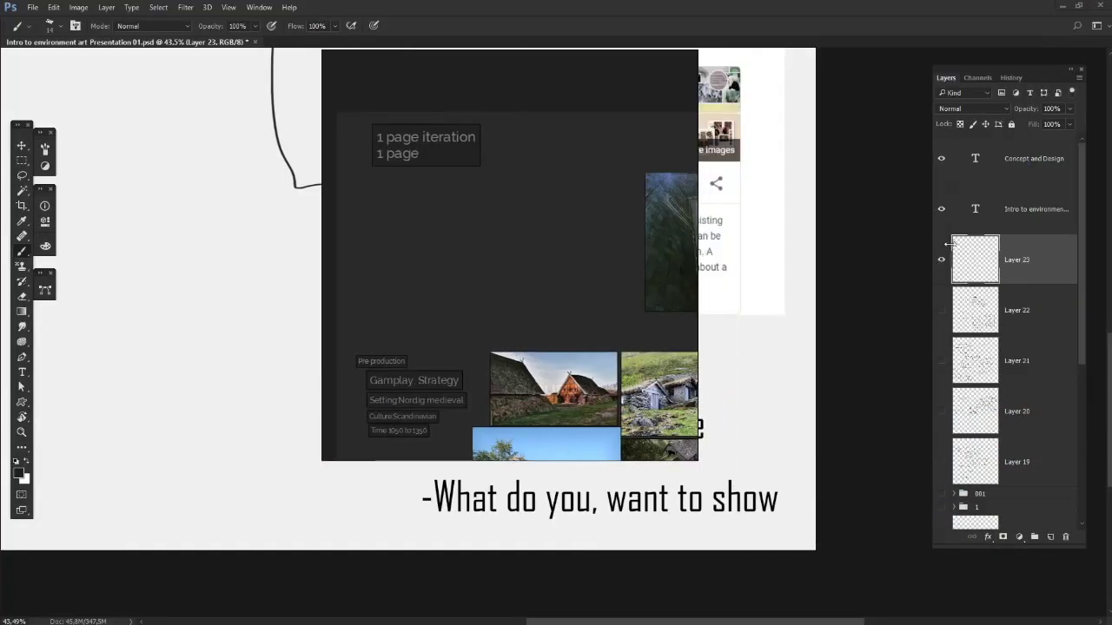
pyautogui.scroll(-5, 956, 348)
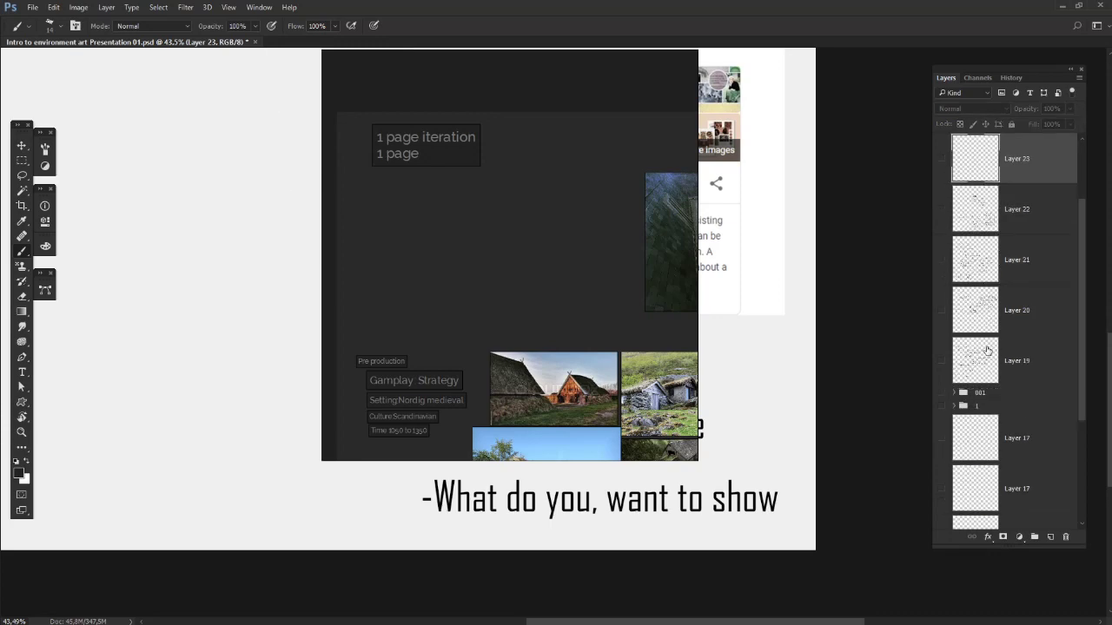
pyautogui.click(940, 380)
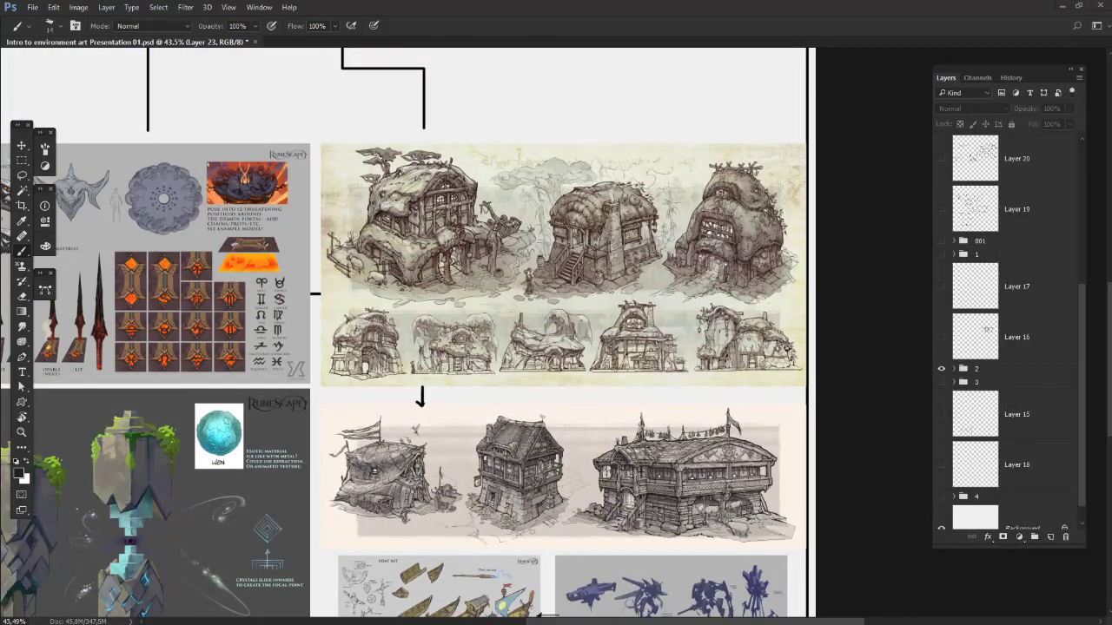
# Add a new empty layer directly above Layer 19
pyautogui.click(1011, 270)
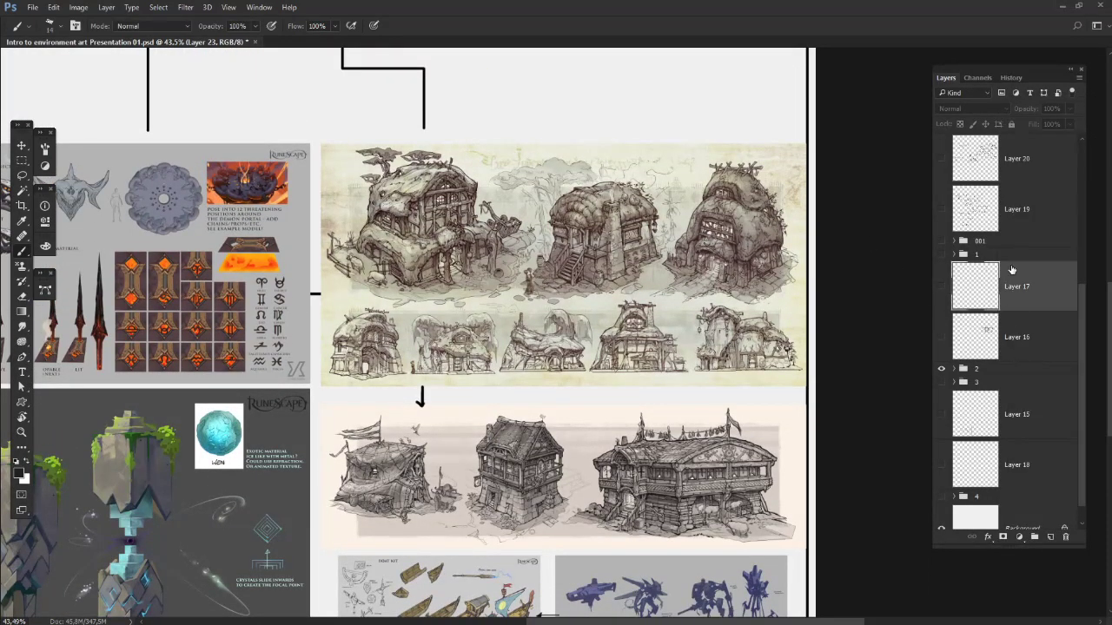
pyautogui.click(1020, 210)
pyautogui.click(1050, 538)
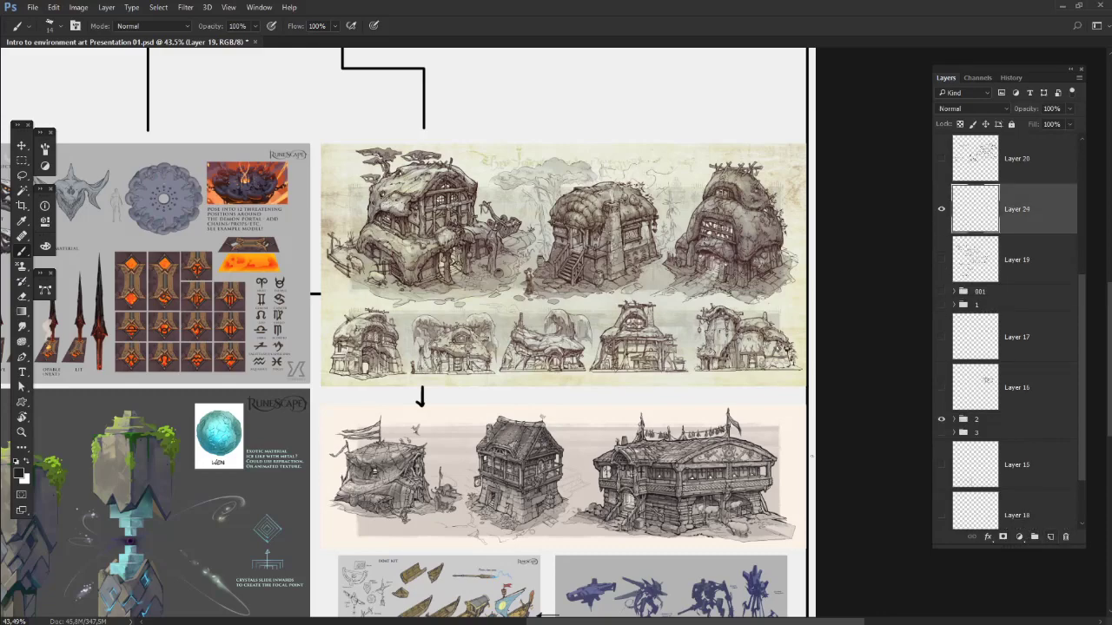
# Draw guide lines around the row of small house sketches and a simple box over the second house
pyautogui.scroll(2, 491, 373)
pyautogui.moveTo(308, 424)
pyautogui.mouseDown()
pyautogui.moveTo(271, 349)
pyautogui.moveTo(325, 328)
pyautogui.moveTo(904, 328)
pyautogui.moveTo(875, 417)
pyautogui.moveTo(346, 416)
pyautogui.mouseUp()
pyautogui.hotkey('ctrl', 'z')
pyautogui.scroll(3, 382, 370)
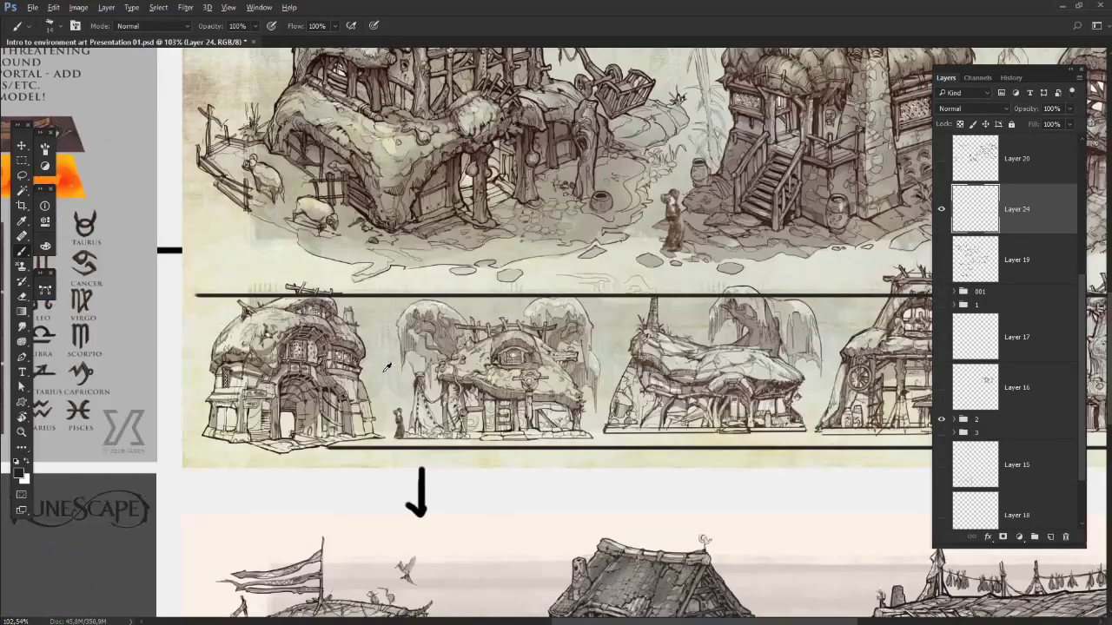
pyautogui.moveTo(425, 433)
pyautogui.mouseDown()
pyautogui.moveTo(422, 352)
pyautogui.moveTo(569, 352)
pyautogui.moveTo(569, 430)
pyautogui.mouseUp()
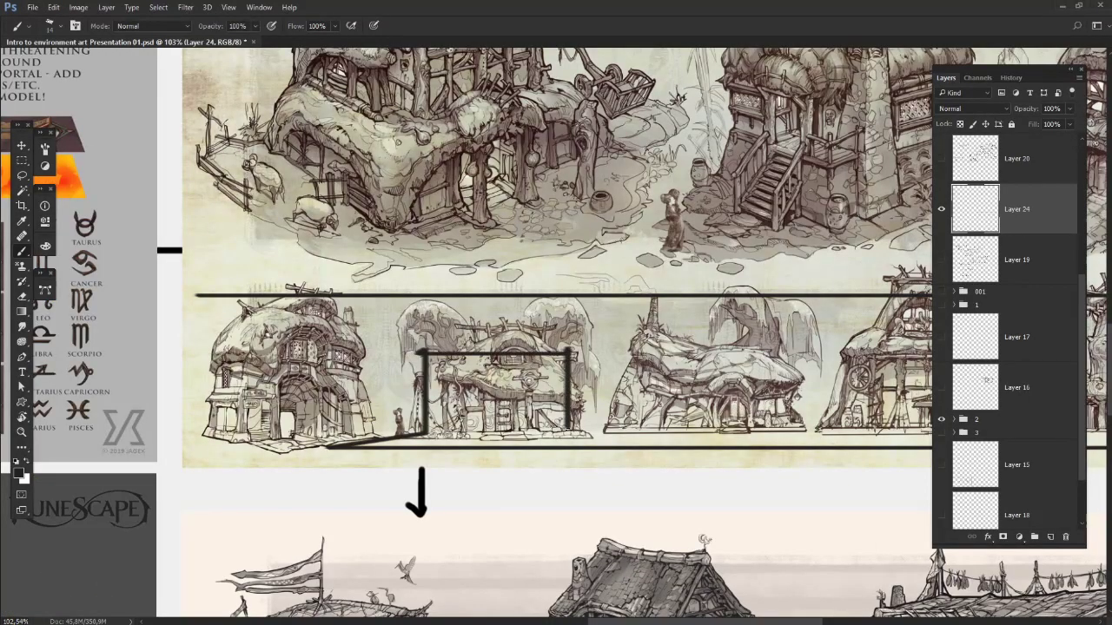
pyautogui.moveTo(569, 354)
pyautogui.mouseDown()
pyautogui.moveTo(621, 370)
pyautogui.moveTo(612, 446)
pyautogui.mouseUp()
pyautogui.moveTo(547, 437)
pyautogui.mouseDown()
pyautogui.moveTo(615, 437)
pyautogui.moveTo(389, 449)
pyautogui.moveTo(608, 441)
pyautogui.mouseUp()
pyautogui.hotkey('ctrl', 'z')
pyautogui.scroll(-5, 535, 395)
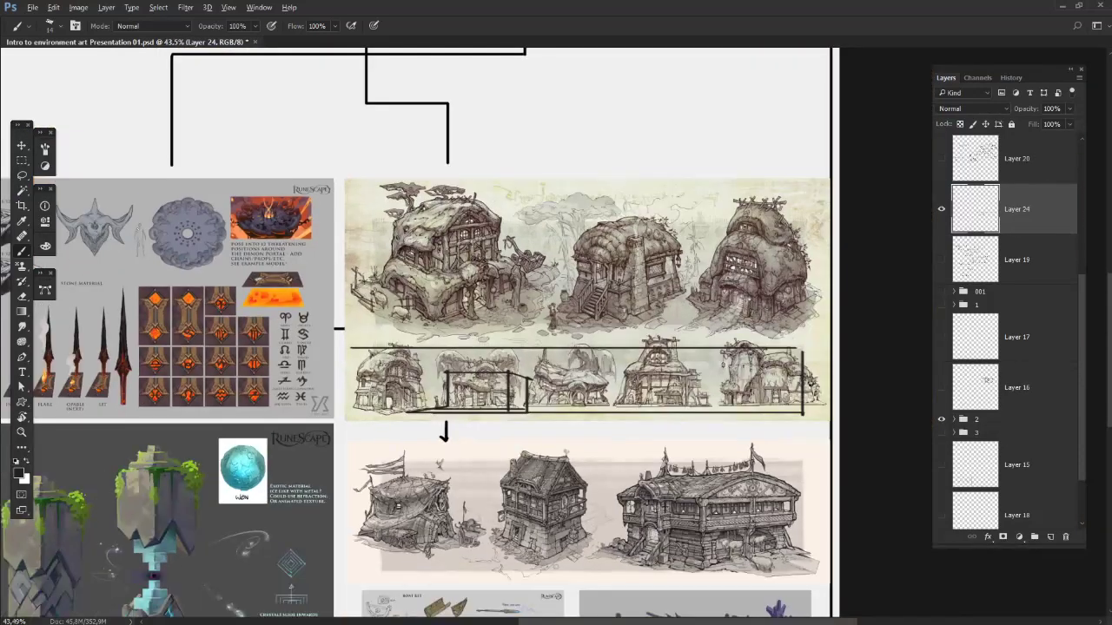
# Erase all guide lines and box strokes drawn over the small house sketches and remove the selection
pyautogui.press('m')
pyautogui.moveTo(273, 258); pyautogui.dragTo(829, 434)
pyautogui.press('Delete')
pyautogui.hotkey('ctrl', 'd')
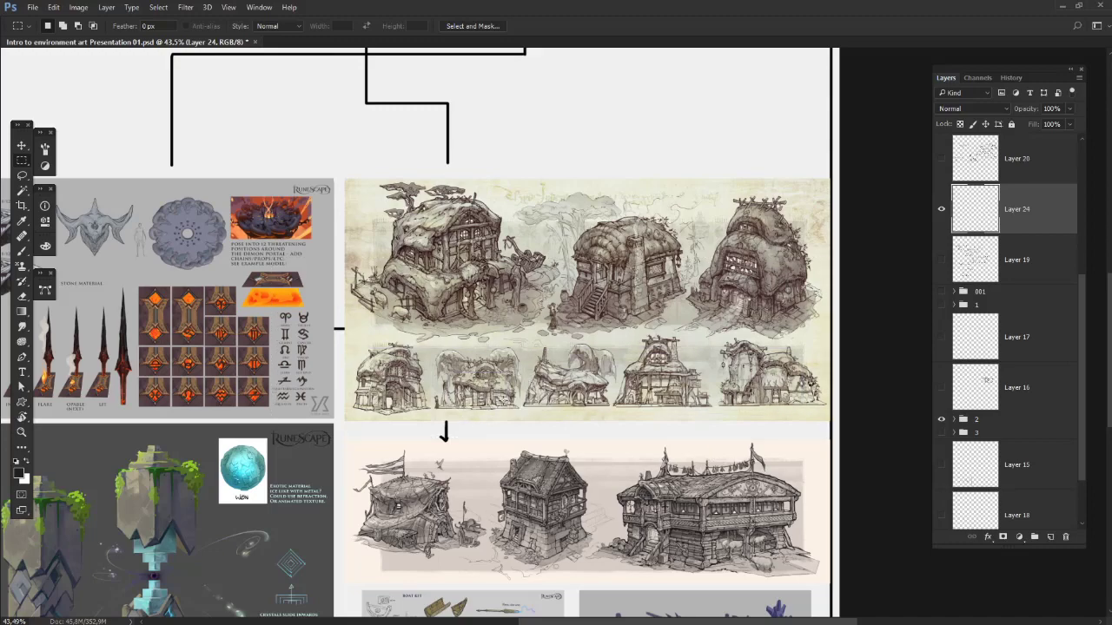
# Place the reference board over the prop sheets, beside the house iteration sketches of the presentation, for comparison
pyautogui.scroll(2, 654, 484)
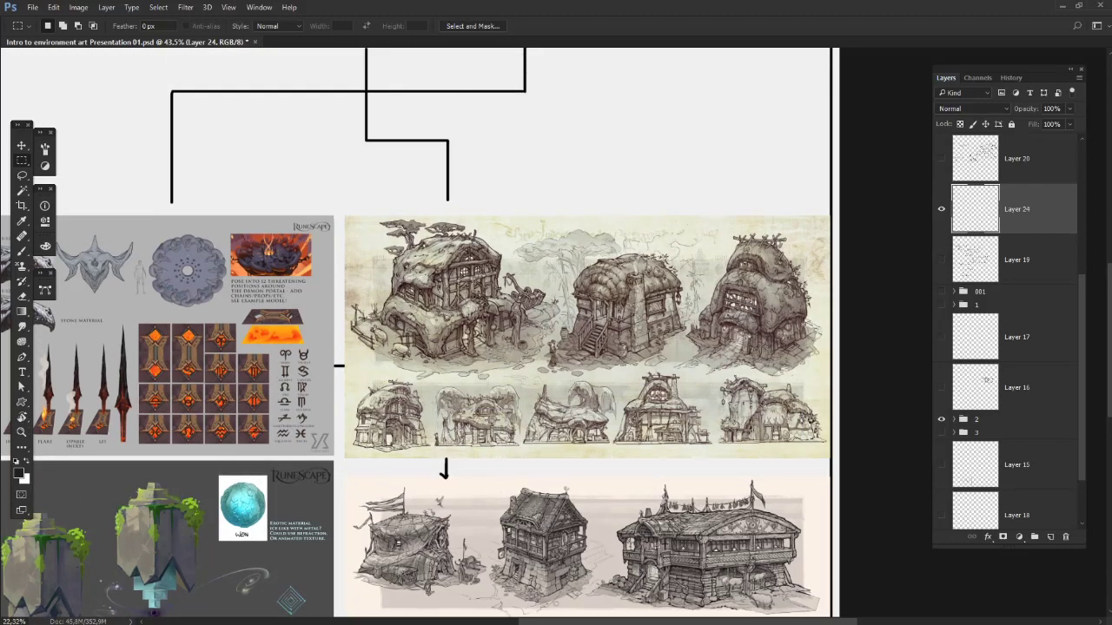
pyautogui.hotkey('ctrl', '0')
pyautogui.scroll(2, 553, 470)
pyautogui.scroll(1, 613, 451)
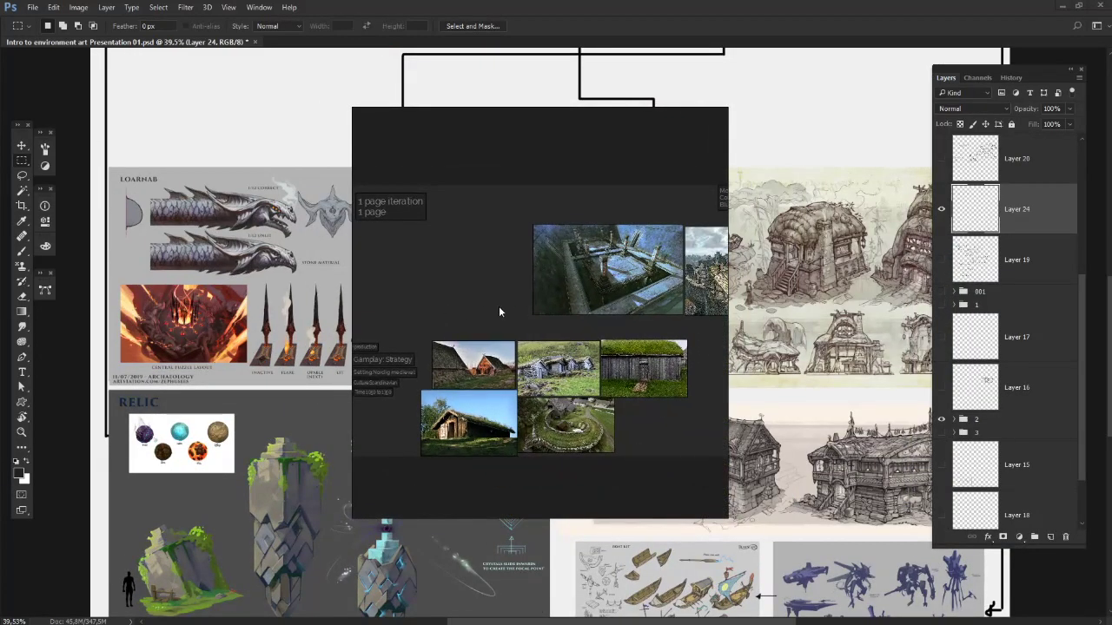
pyautogui.moveTo(499, 311); pyautogui.dragTo(186, 316)
pyautogui.scroll(5, 639, 299)
pyautogui.moveTo(237, 345); pyautogui.dragTo(217, 319)
pyautogui.moveTo(128, 296); pyautogui.dragTo(125, 288)
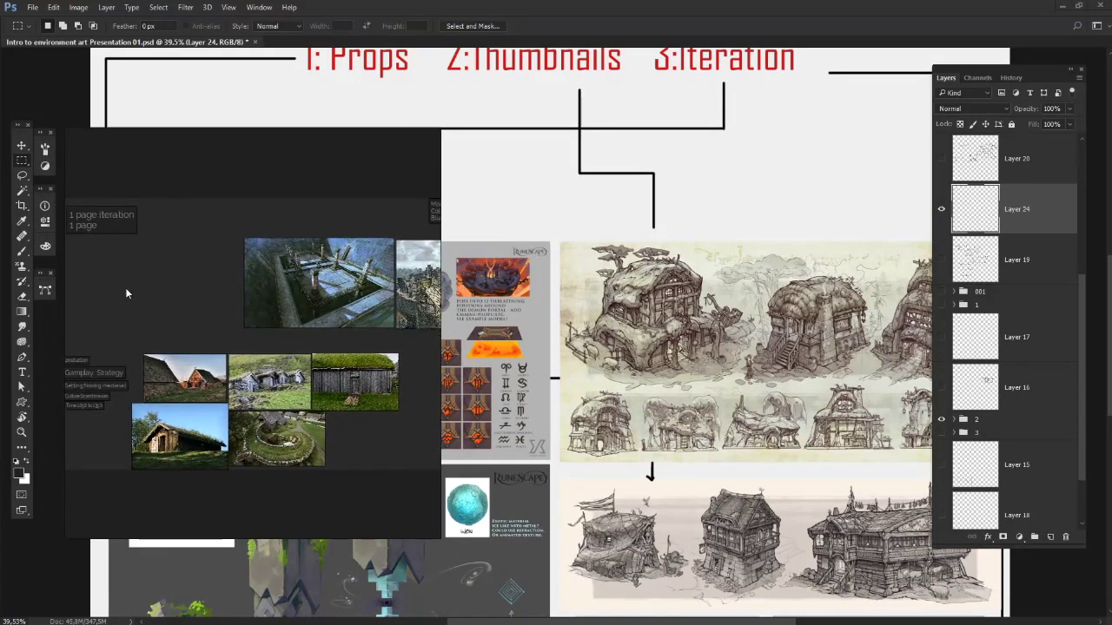
# Examine the row of mood images and the cold, blue-saturated mood note on the reference board
pyautogui.scroll(2, 237, 324)
pyautogui.moveTo(237, 323); pyautogui.dragTo(144, 295)
pyautogui.moveTo(351, 333); pyautogui.dragTo(144, 350)
pyautogui.scroll(1, 238, 341)
pyautogui.moveTo(238, 341); pyautogui.dragTo(157, 380)
pyautogui.scroll(-2, 287, 337)
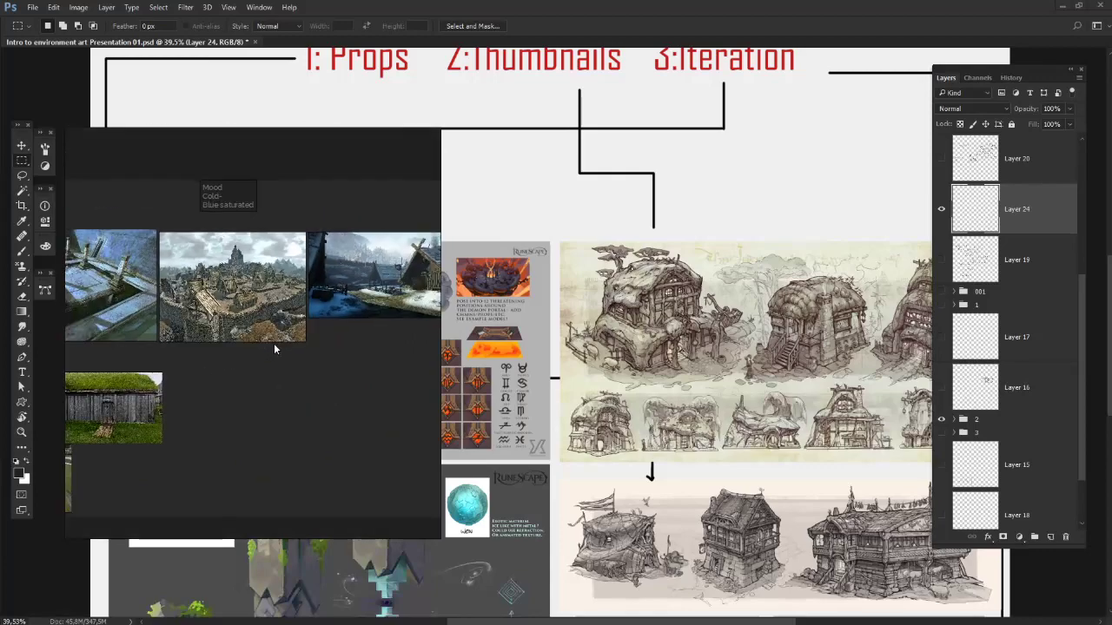
pyautogui.scroll(-1, 274, 347)
pyautogui.moveTo(265, 418); pyautogui.dragTo(209, 394)
pyautogui.scroll(1, 279, 406)
pyautogui.scroll(-2, 306, 387)
pyautogui.scroll(1, 212, 394)
pyautogui.moveTo(334, 390); pyautogui.dragTo(188, 429)
pyautogui.scroll(1, 306, 383)
pyautogui.moveTo(396, 404); pyautogui.dragTo(237, 394)
pyautogui.scroll(1, 237, 394)
pyautogui.scroll(-1, 237, 398)
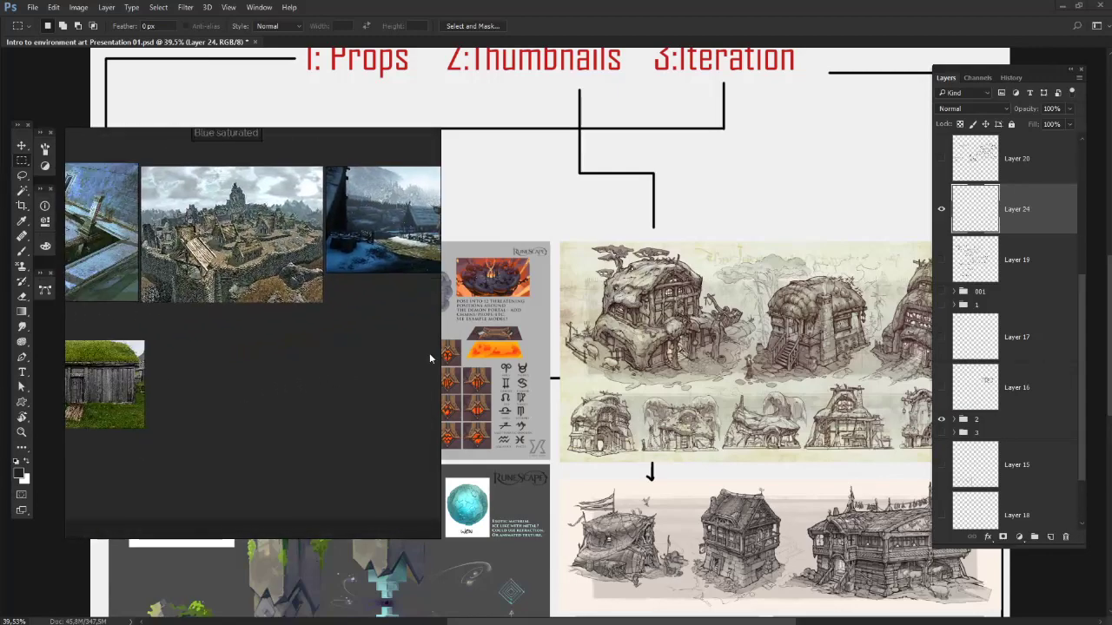
# Reposition the reference board over the prop sheets and hide Layer 24 in the presentation
pyautogui.moveTo(429, 353); pyautogui.dragTo(373, 397)
pyautogui.scroll(-1, 373, 397)
pyautogui.scroll(1, 269, 393)
pyautogui.moveTo(270, 392); pyautogui.dragTo(304, 444)
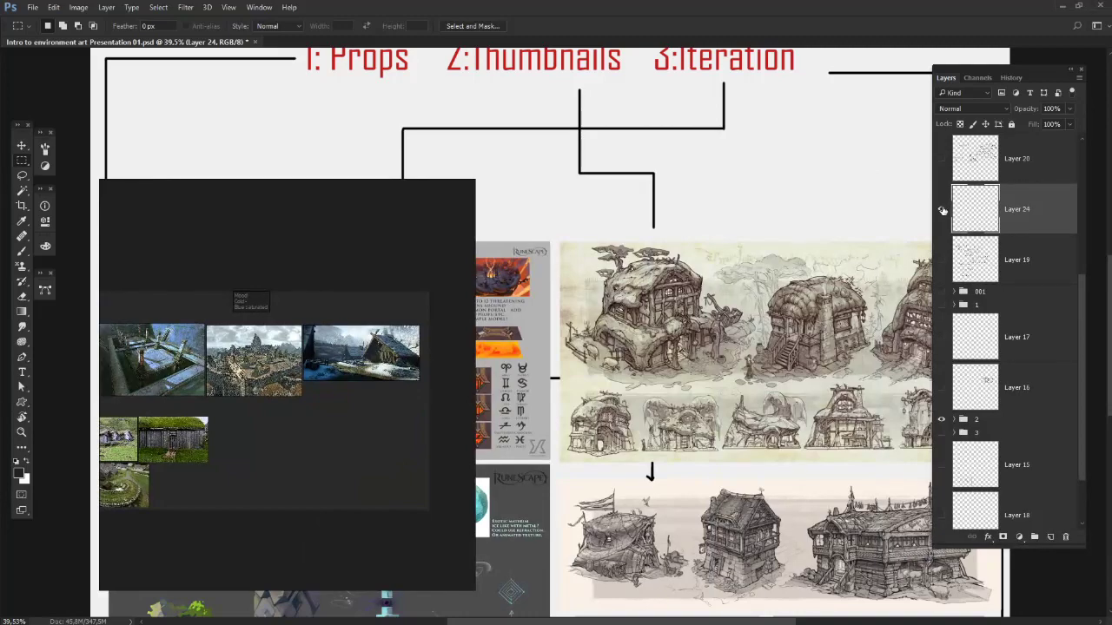
pyautogui.click(942, 210)
# Review the board's pre-production notes on gameplay, setting, culture and time period
pyautogui.moveTo(307, 387); pyautogui.dragTo(547, 334)
pyautogui.scroll(-2, 347, 337)
pyautogui.moveTo(377, 346); pyautogui.dragTo(238, 316)
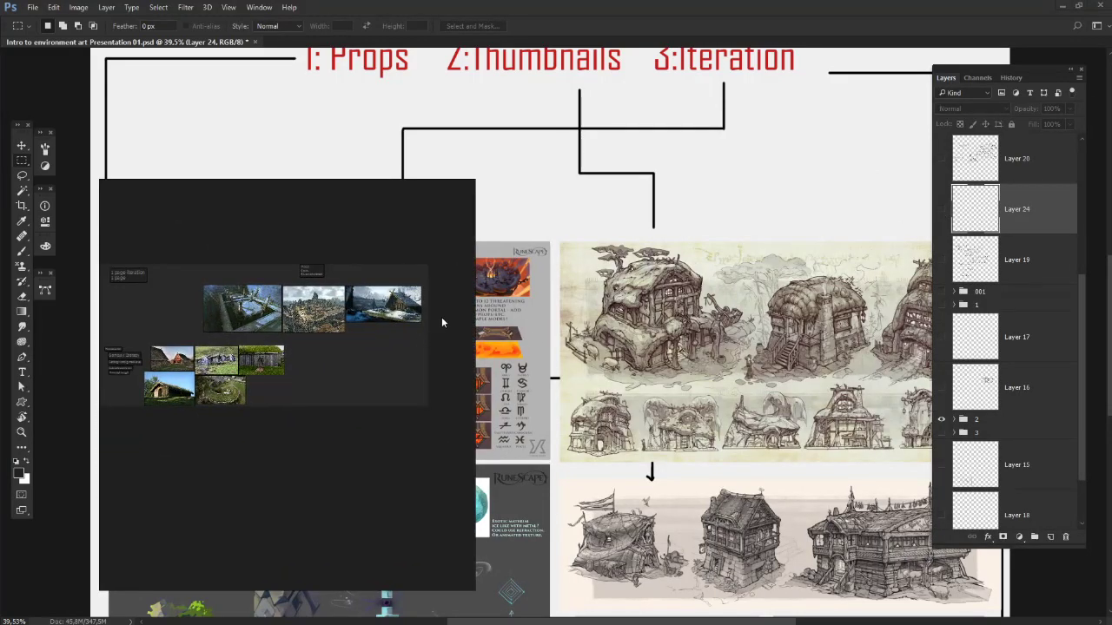
pyautogui.moveTo(285, 319); pyautogui.dragTo(454, 299)
pyautogui.scroll(6, 284, 327)
pyautogui.moveTo(395, 317); pyautogui.dragTo(213, 318)
pyautogui.scroll(1, 213, 319)
pyautogui.moveTo(300, 319); pyautogui.dragTo(283, 301)
pyautogui.scroll(1, 242, 318)
pyautogui.moveTo(290, 338); pyautogui.dragTo(213, 405)
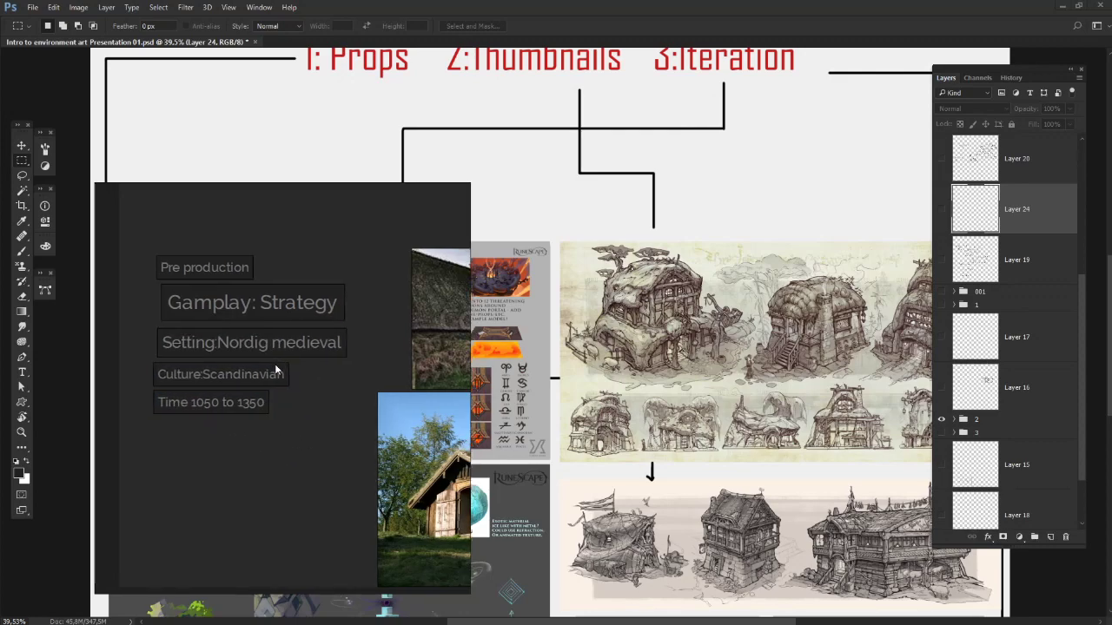
pyautogui.moveTo(285, 349); pyautogui.dragTo(226, 378)
pyautogui.scroll(-4, 260, 367)
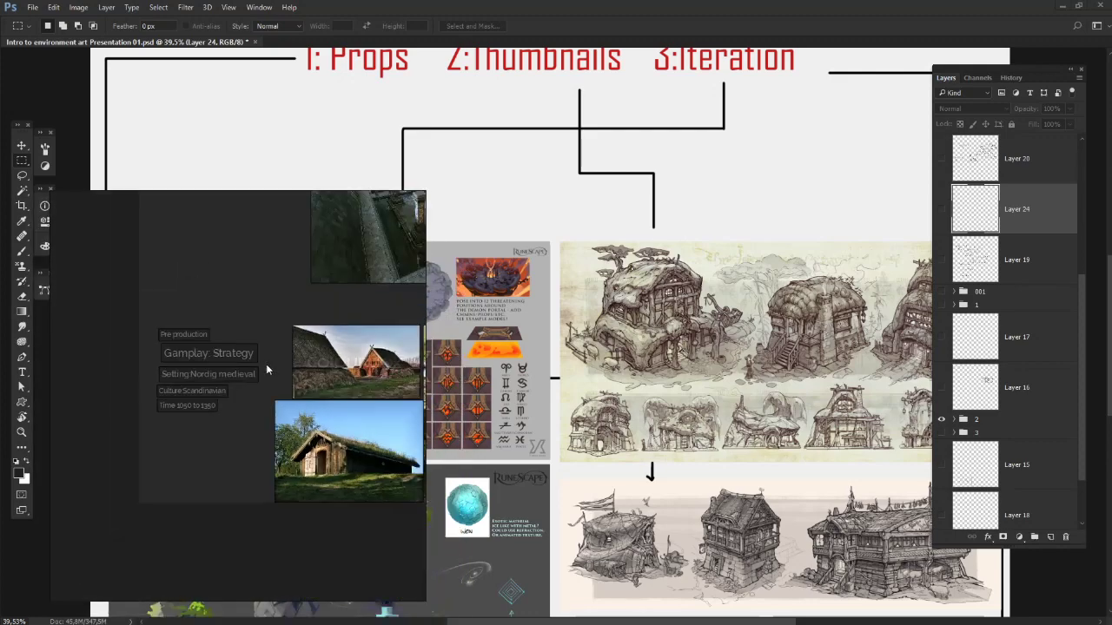
pyautogui.moveTo(348, 374); pyautogui.dragTo(260, 373)
pyautogui.scroll(3, 260, 373)
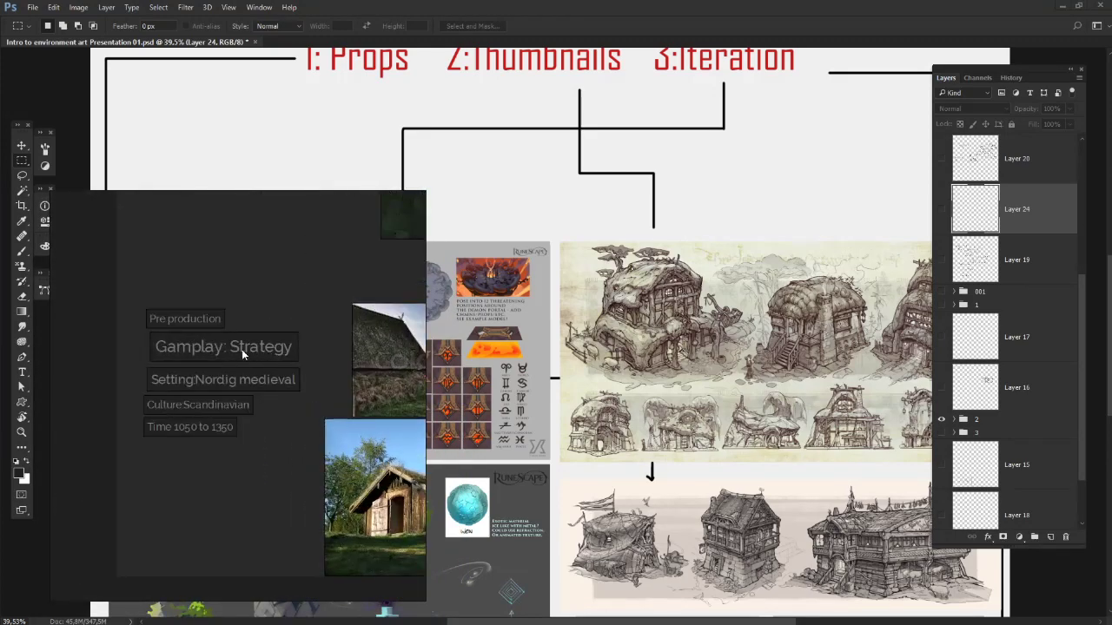
pyautogui.click(252, 350)
pyautogui.click(259, 361)
pyautogui.moveTo(241, 346); pyautogui.dragTo(236, 348)
pyautogui.click(325, 309)
pyautogui.moveTo(334, 299); pyautogui.dragTo(362, 296)
pyautogui.scroll(-1, 344, 317)
pyautogui.scroll(1, 361, 300)
pyautogui.moveTo(336, 342); pyautogui.dragTo(365, 318)
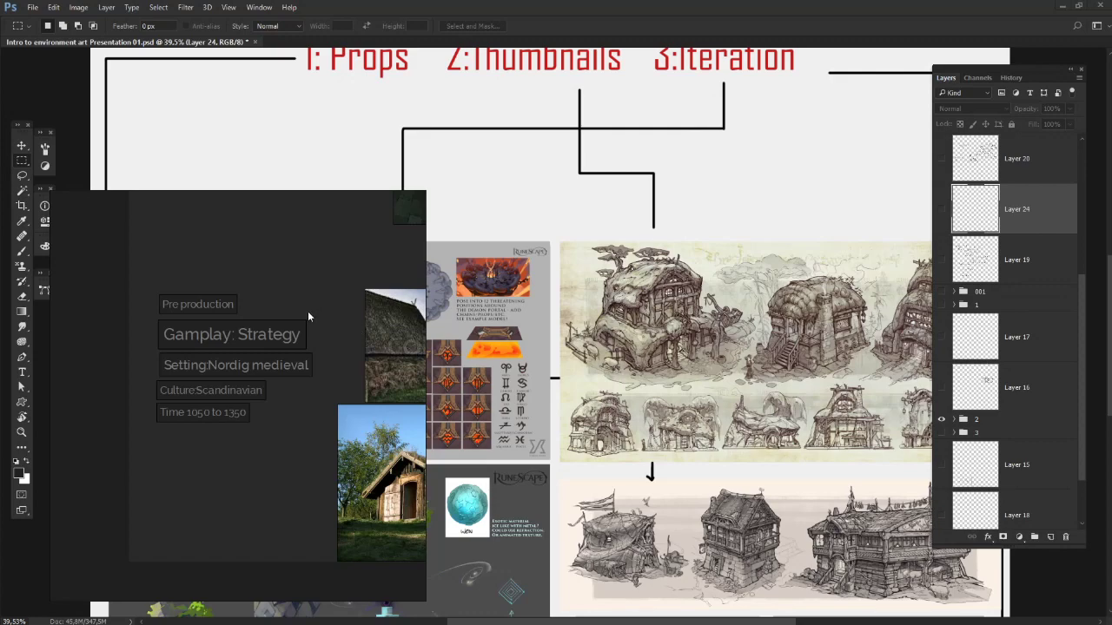
# Examine the photos of Nordic turf-roofed houses and the circular enclosure one by one on the reference board
pyautogui.moveTo(307, 311); pyautogui.dragTo(197, 313)
pyautogui.scroll(-2, 197, 312)
pyautogui.moveTo(298, 334); pyautogui.dragTo(239, 329)
pyautogui.click(274, 341)
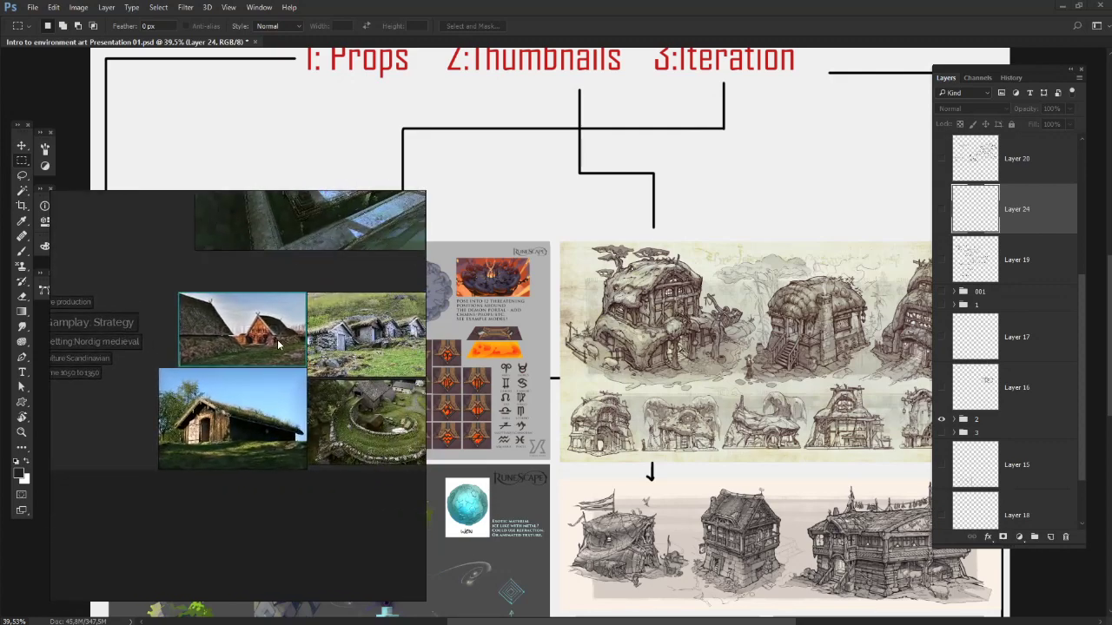
pyautogui.scroll(2, 234, 350)
pyautogui.scroll(-2, 227, 365)
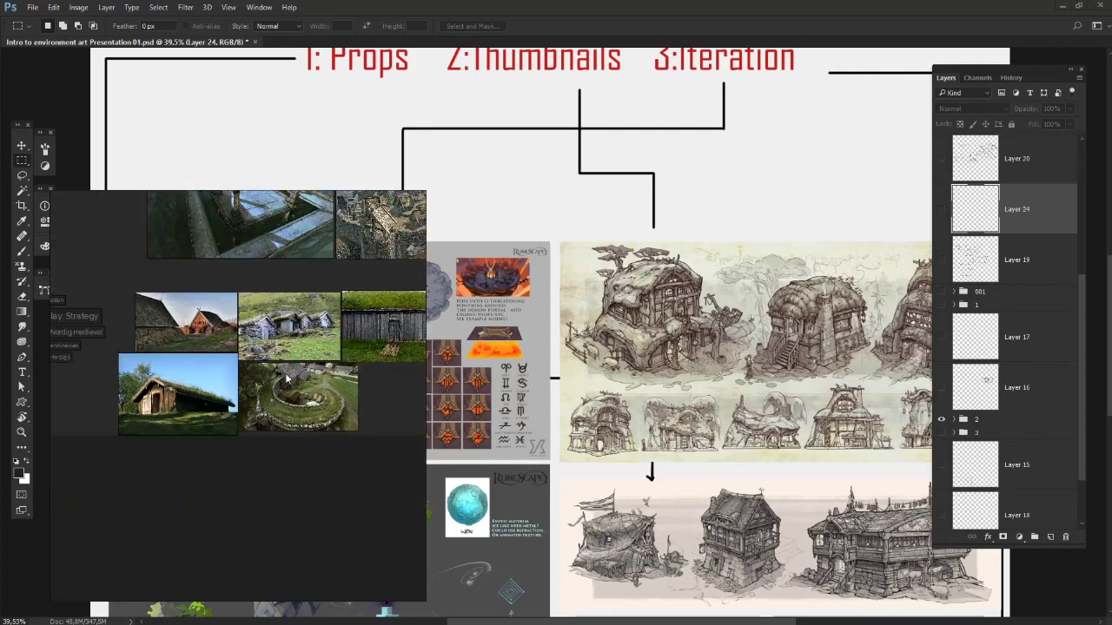
pyautogui.click(185, 396)
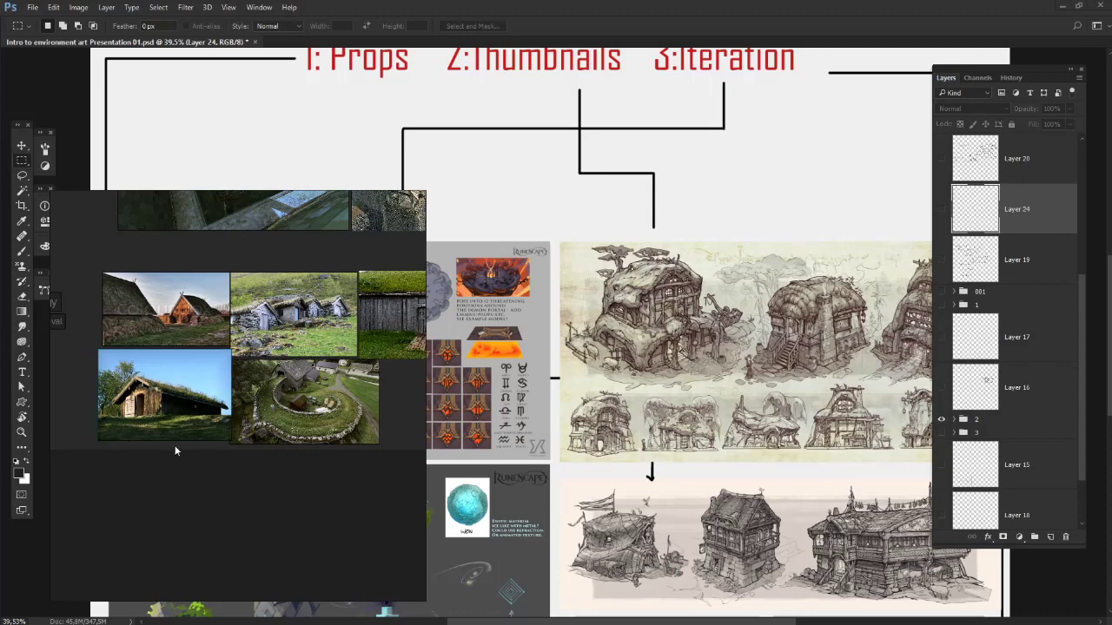
pyautogui.scroll(1, 198, 436)
pyautogui.scroll(2, 198, 436)
pyautogui.click(312, 396)
pyautogui.moveTo(312, 396); pyautogui.dragTo(321, 405)
pyautogui.click(313, 467)
pyautogui.scroll(-1, 312, 466)
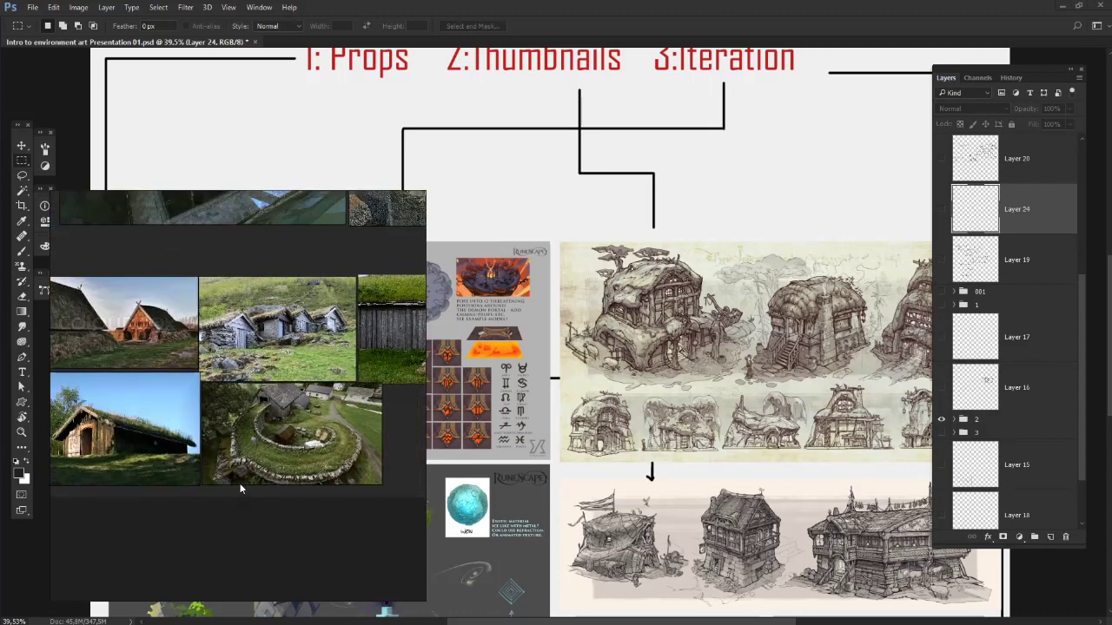
pyautogui.scroll(-2, 297, 441)
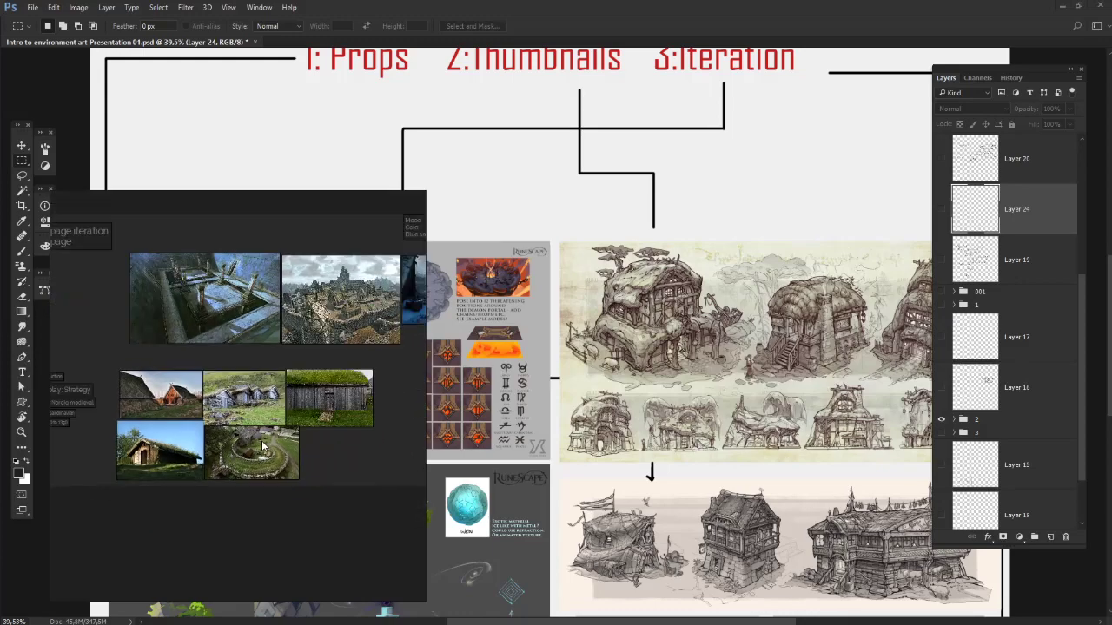
pyautogui.moveTo(361, 396); pyautogui.dragTo(275, 405)
pyautogui.click(295, 401)
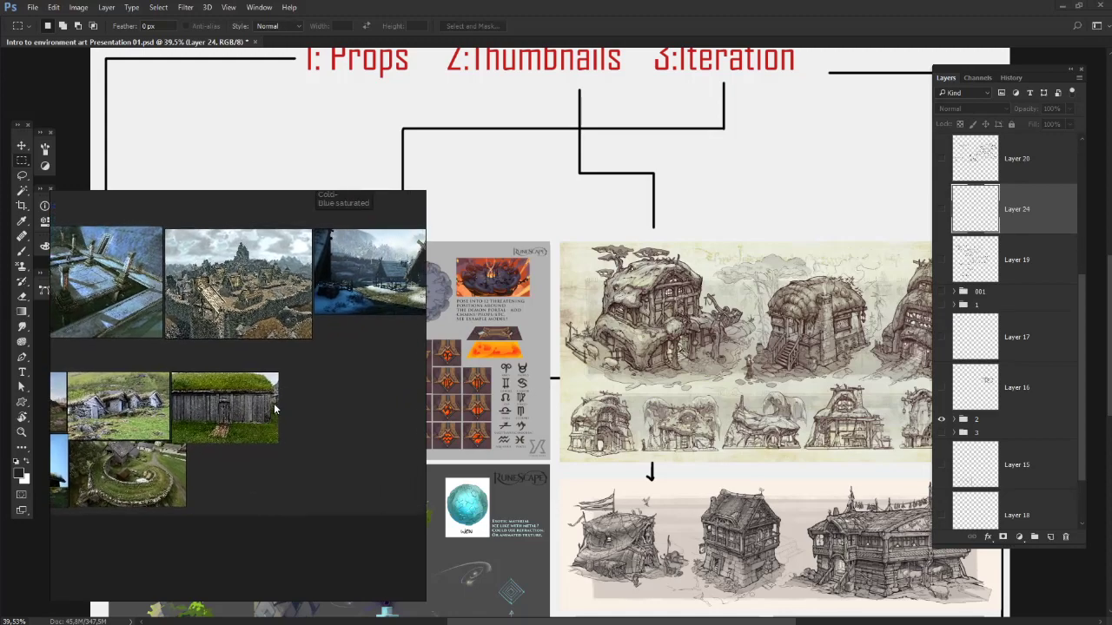
pyautogui.doubleClick(241, 420)
pyautogui.doubleClick(237, 433)
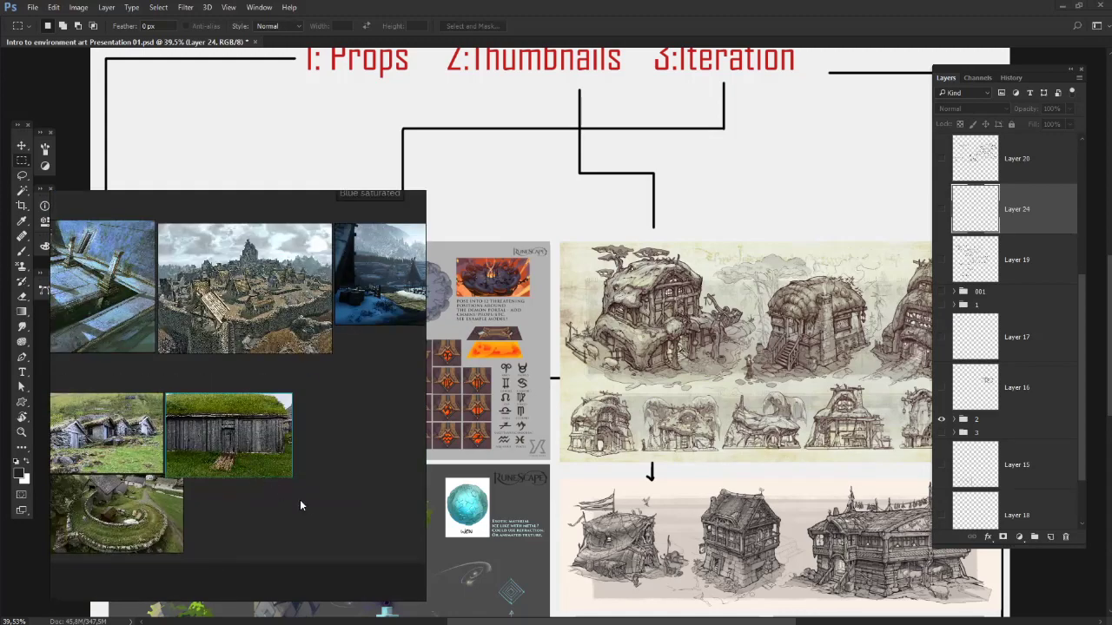
pyautogui.click(300, 503)
# Inspect the walled medieval town image close up, with the reference board beside the house iteration sketches
pyautogui.moveTo(338, 421); pyautogui.dragTo(479, 381)
pyautogui.doubleClick(402, 333)
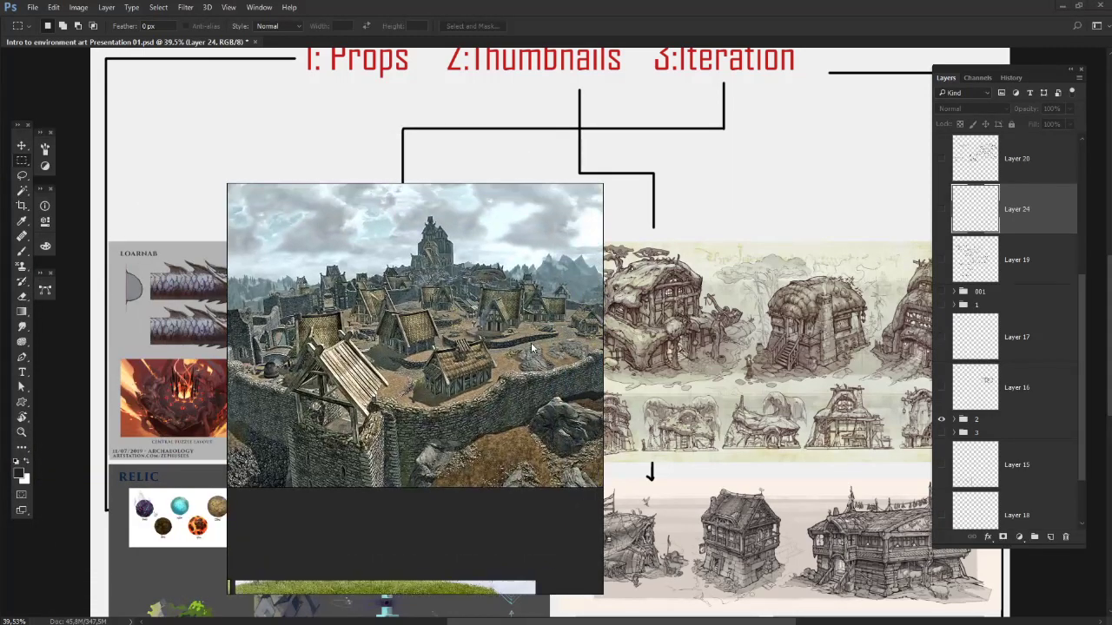
pyautogui.doubleClick(397, 456)
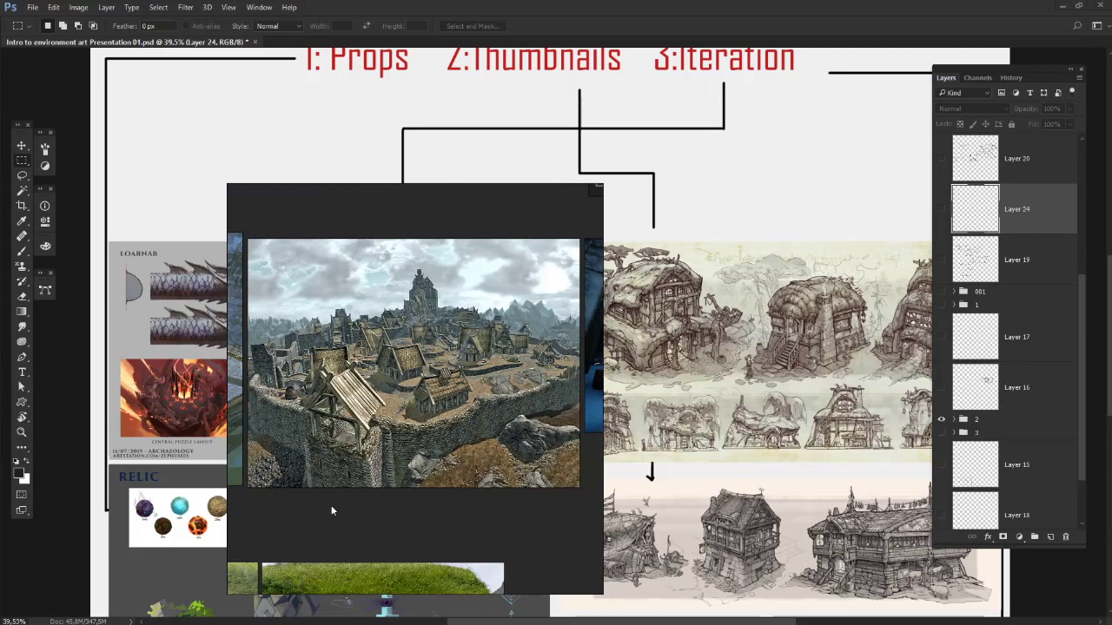
pyautogui.scroll(-3, 412, 462)
pyautogui.click(402, 384)
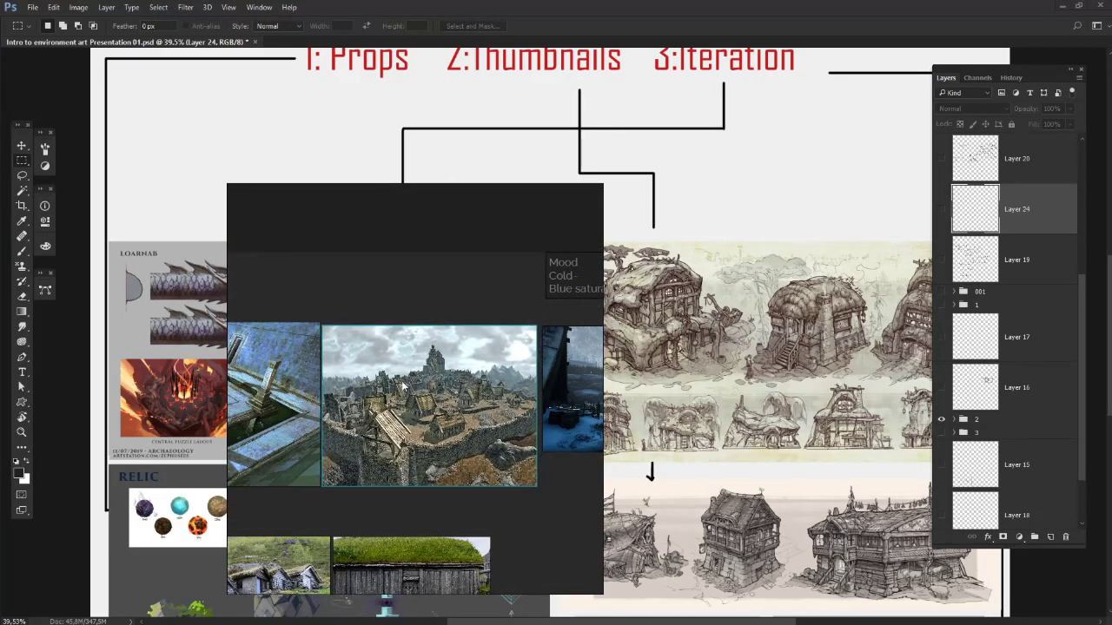
pyautogui.doubleClick(402, 405)
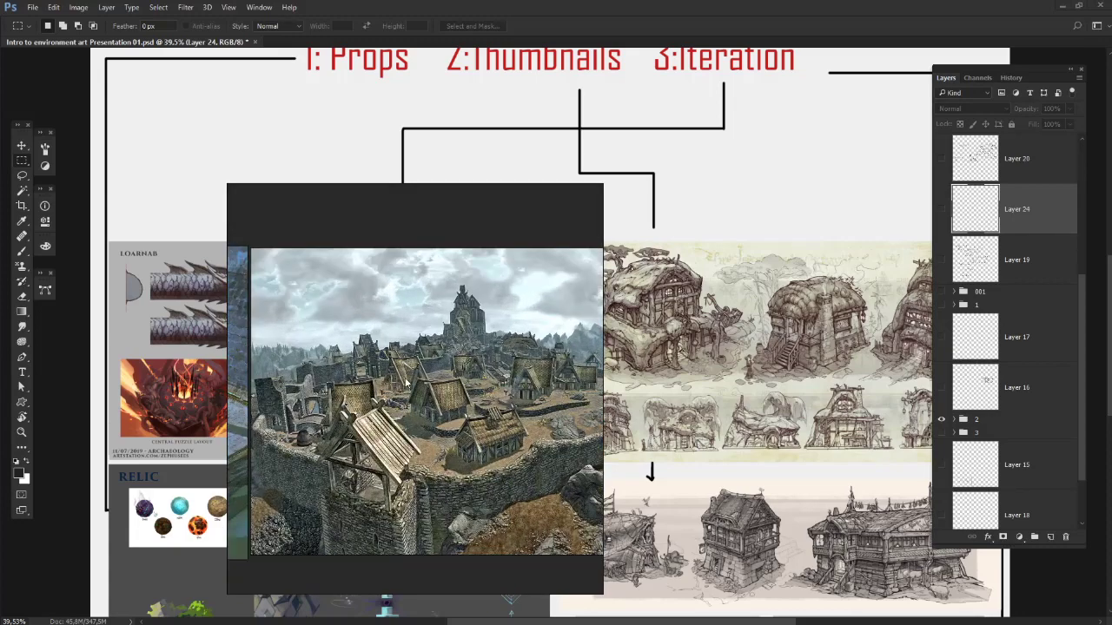
pyautogui.scroll(-3, 406, 383)
pyautogui.moveTo(415, 513); pyautogui.dragTo(475, 464)
pyautogui.moveTo(467, 359); pyautogui.dragTo(368, 254)
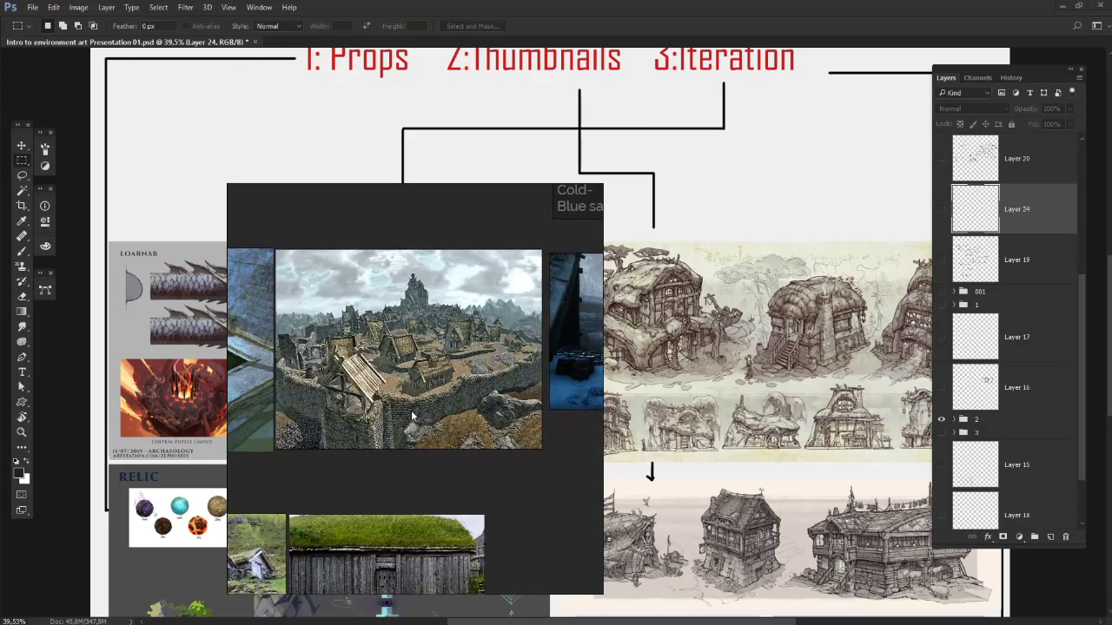
pyautogui.scroll(1, 413, 417)
pyautogui.moveTo(391, 410); pyautogui.dragTo(458, 414)
pyautogui.scroll(-2, 417, 352)
pyautogui.moveTo(370, 416); pyautogui.dragTo(405, 367)
pyautogui.scroll(-1, 439, 382)
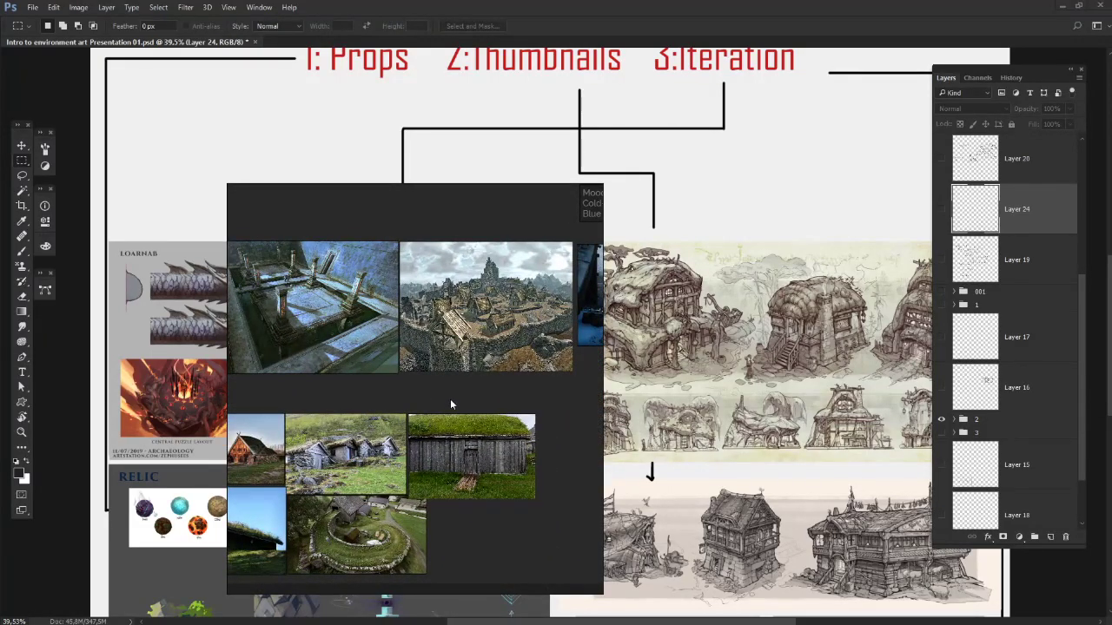
# Compare the mood images with the turf-roofed house photos and brief notes across the whole reference board
pyautogui.moveTo(464, 393); pyautogui.dragTo(411, 374)
pyautogui.scroll(-1, 446, 340)
pyautogui.scroll(2, 538, 323)
pyautogui.scroll(1, 488, 322)
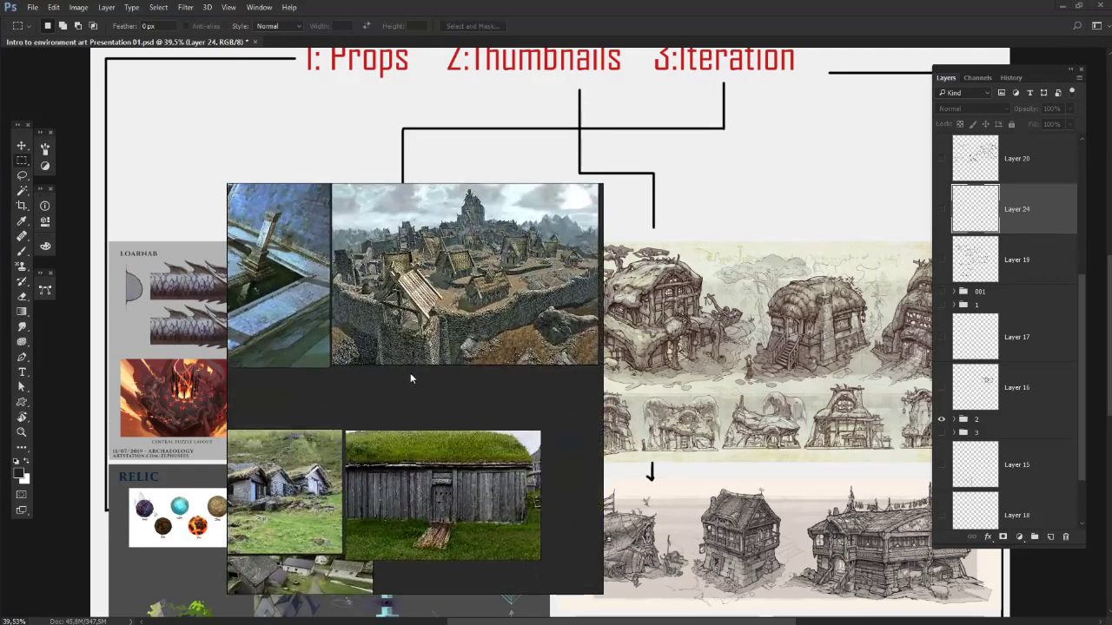
pyautogui.scroll(-2, 256, 294)
pyautogui.moveTo(256, 293); pyautogui.dragTo(430, 345)
pyautogui.moveTo(271, 395); pyautogui.dragTo(295, 366)
pyautogui.scroll(-1, 412, 335)
pyautogui.scroll(1, 412, 335)
pyautogui.moveTo(544, 365); pyautogui.dragTo(524, 281)
pyautogui.scroll(-1, 524, 281)
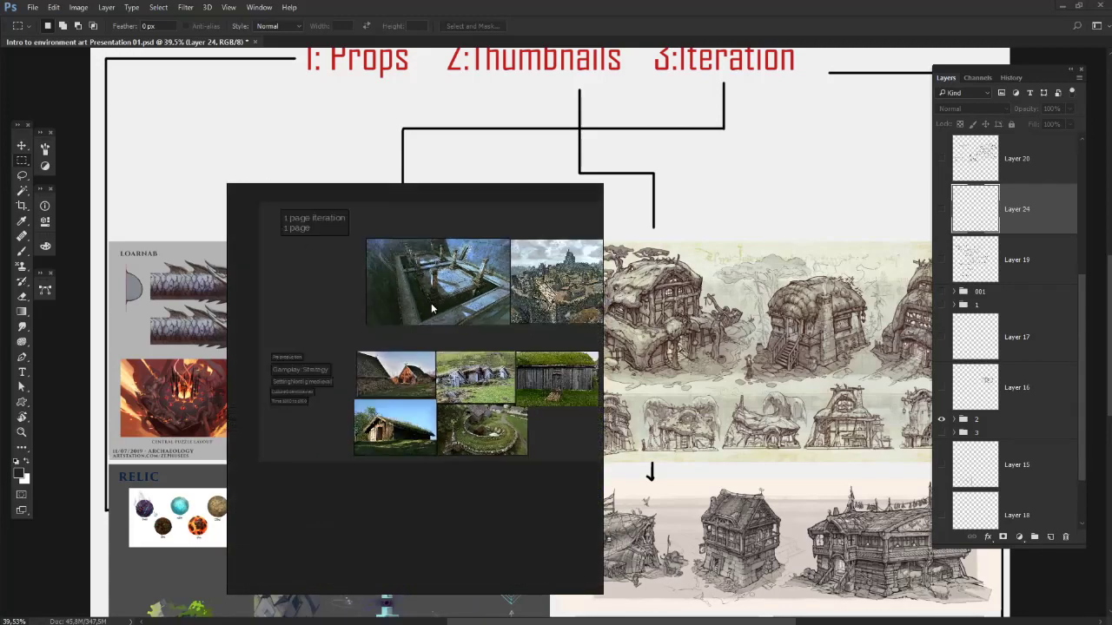
pyautogui.moveTo(431, 304); pyautogui.dragTo(458, 346)
pyautogui.moveTo(363, 343); pyautogui.dragTo(379, 264)
pyautogui.scroll(2, 387, 336)
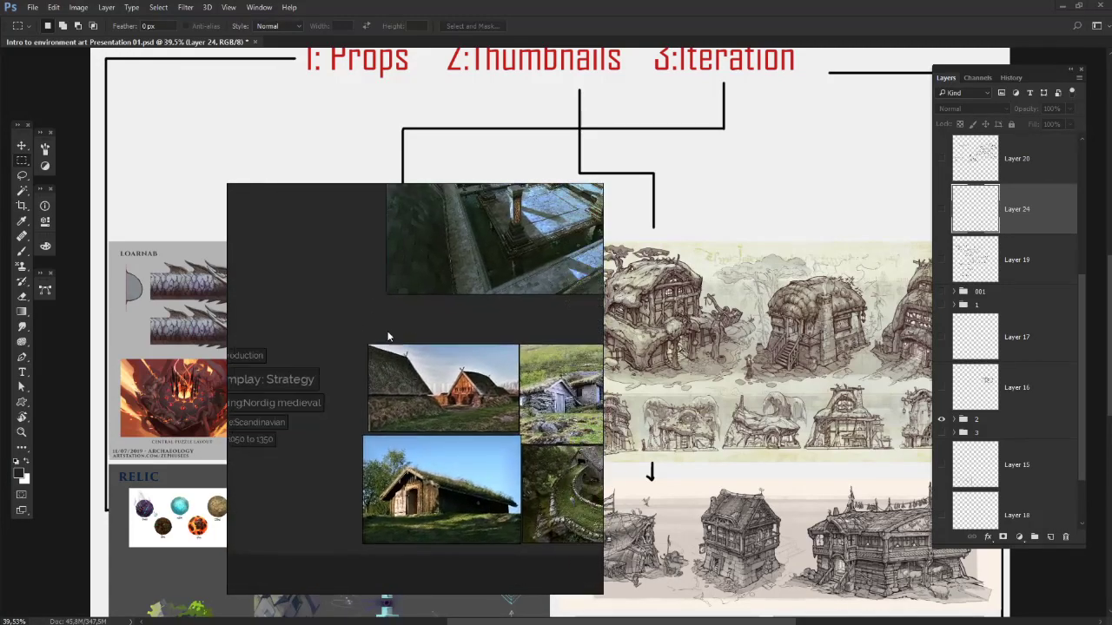
pyautogui.scroll(-3, 386, 336)
pyautogui.scroll(1, 388, 335)
pyautogui.moveTo(568, 334)
pyautogui.mouseDown()
pyautogui.moveTo(531, 331)
pyautogui.moveTo(571, 330)
pyautogui.mouseUp()
pyautogui.scroll(2, 490, 383)
pyautogui.scroll(-2, 486, 382)
pyautogui.moveTo(416, 406); pyautogui.dragTo(518, 402)
pyautogui.scroll(1, 431, 383)
pyautogui.scroll(-3, 385, 335)
pyautogui.scroll(1, 385, 335)
pyautogui.moveTo(527, 305); pyautogui.dragTo(478, 318)
pyautogui.moveTo(392, 327); pyautogui.dragTo(497, 315)
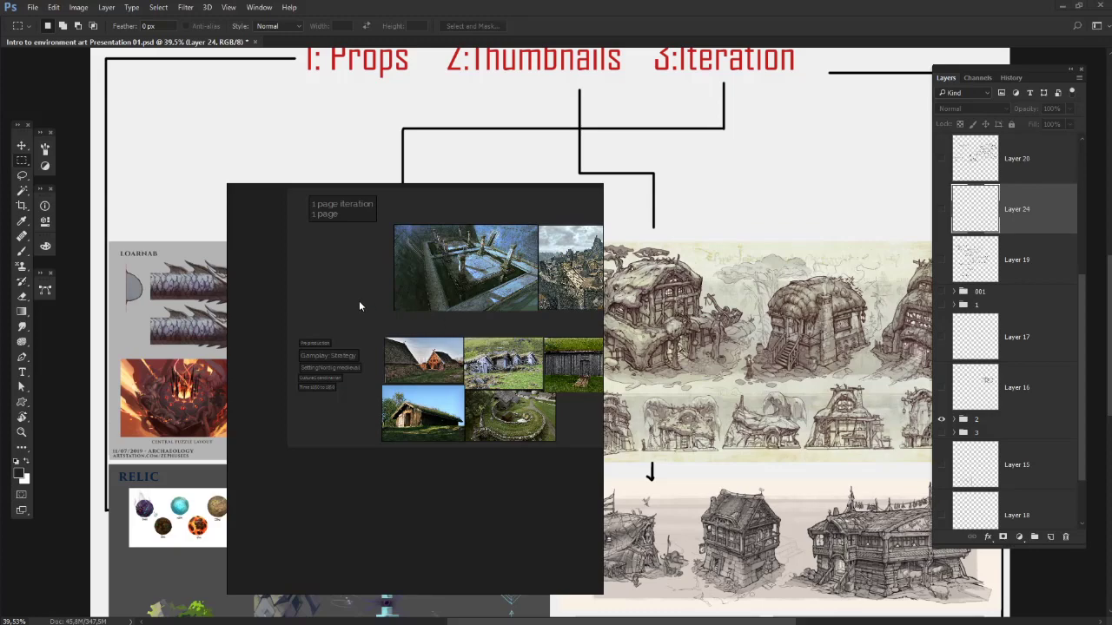
# Bring the board's page notes into view, place the board clear of the prop sheets and switch to the web browser
pyautogui.scroll(3, 359, 302)
pyautogui.moveTo(335, 394); pyautogui.dragTo(397, 392)
pyautogui.click(448, 313)
pyautogui.moveTo(447, 313); pyautogui.dragTo(872, 337)
pyautogui.hotkey('alt', 'Tab')
pyautogui.hotkey('alt', 'Tab')
pyautogui.click(684, 288)
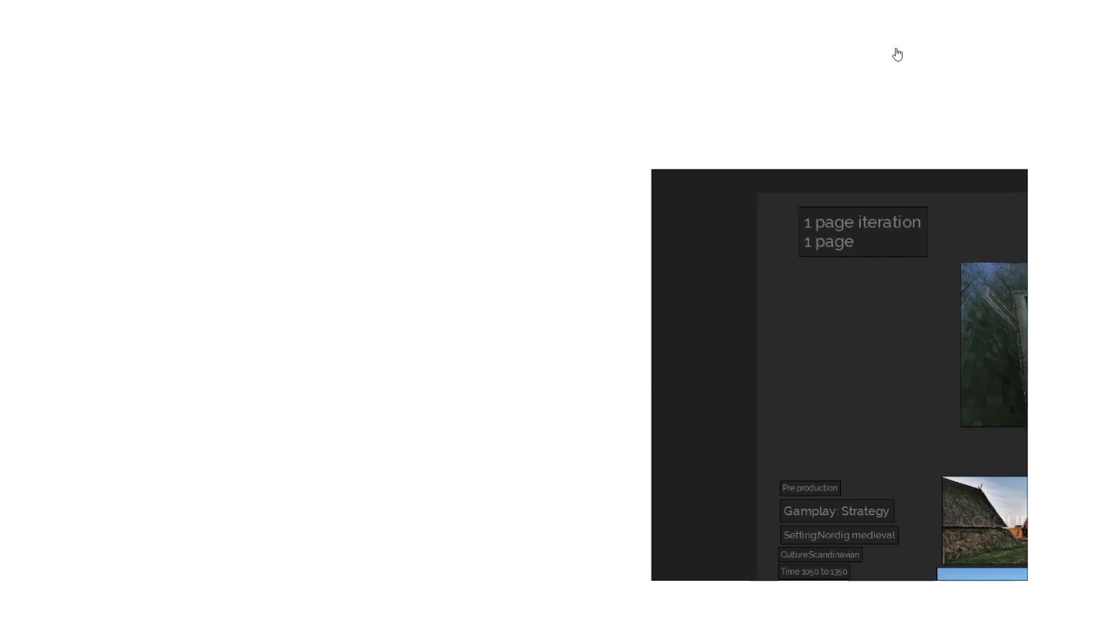
# Search the web for "steam" and open the Steam store website
pyautogui.click(888, 31)
pyautogui.write('steam')
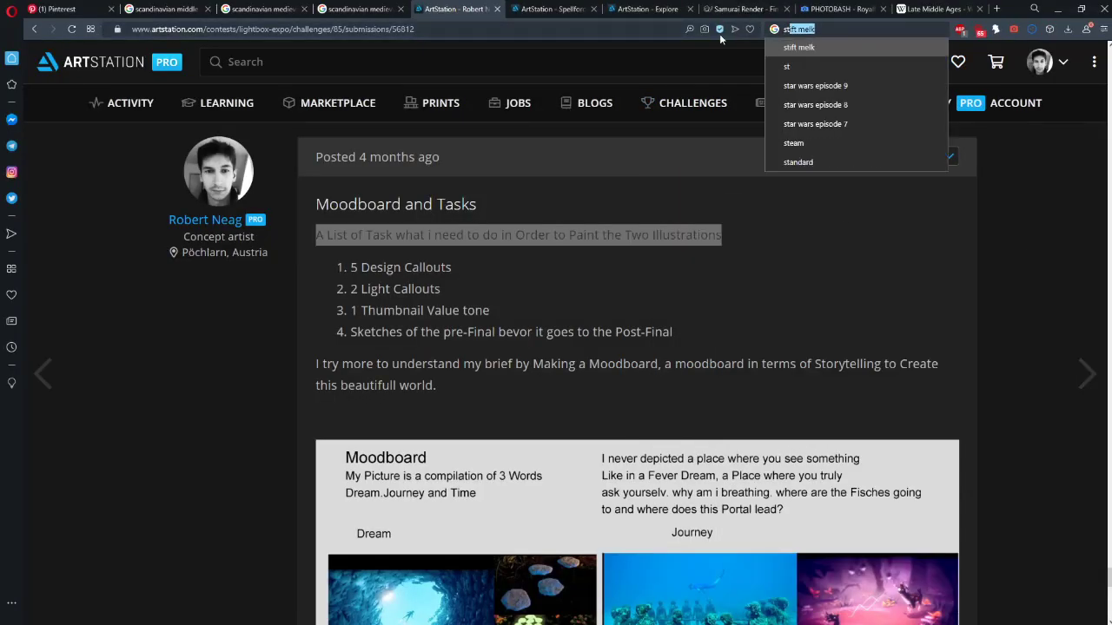
pyautogui.press('Return')
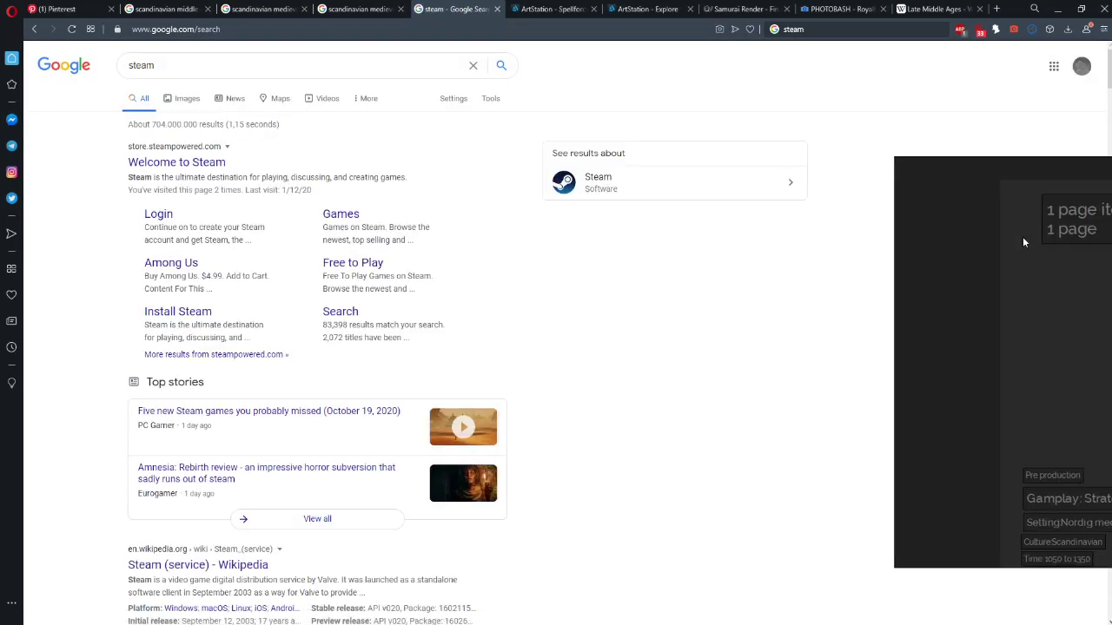
pyautogui.click(206, 165)
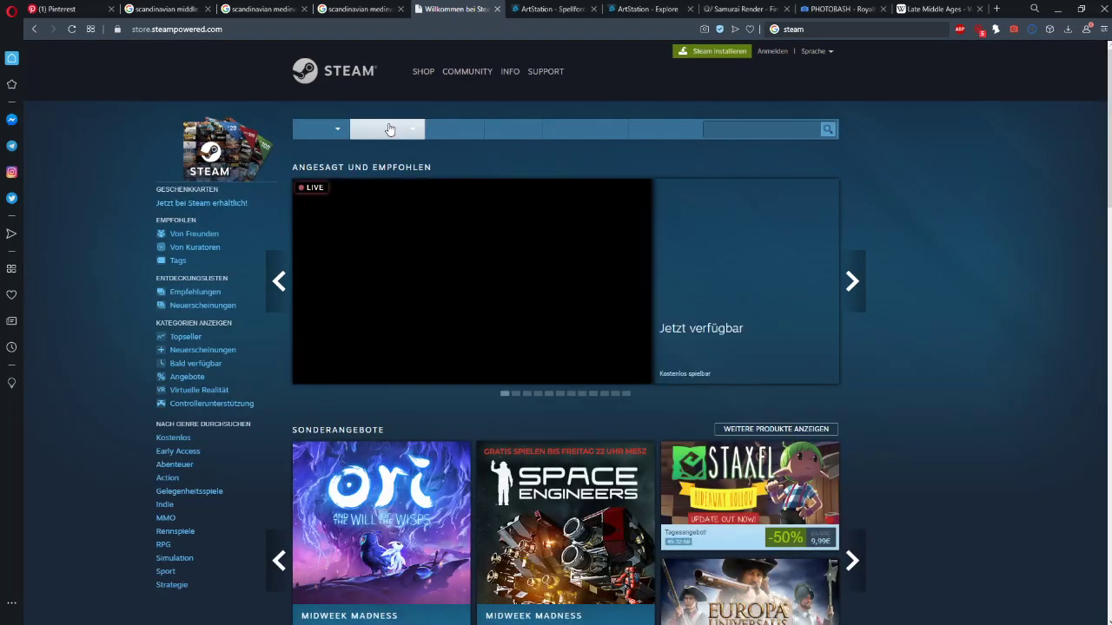
# Look over the Steam store's genre list and its featured strategy titles
pyautogui.scroll(-1, 198, 257)
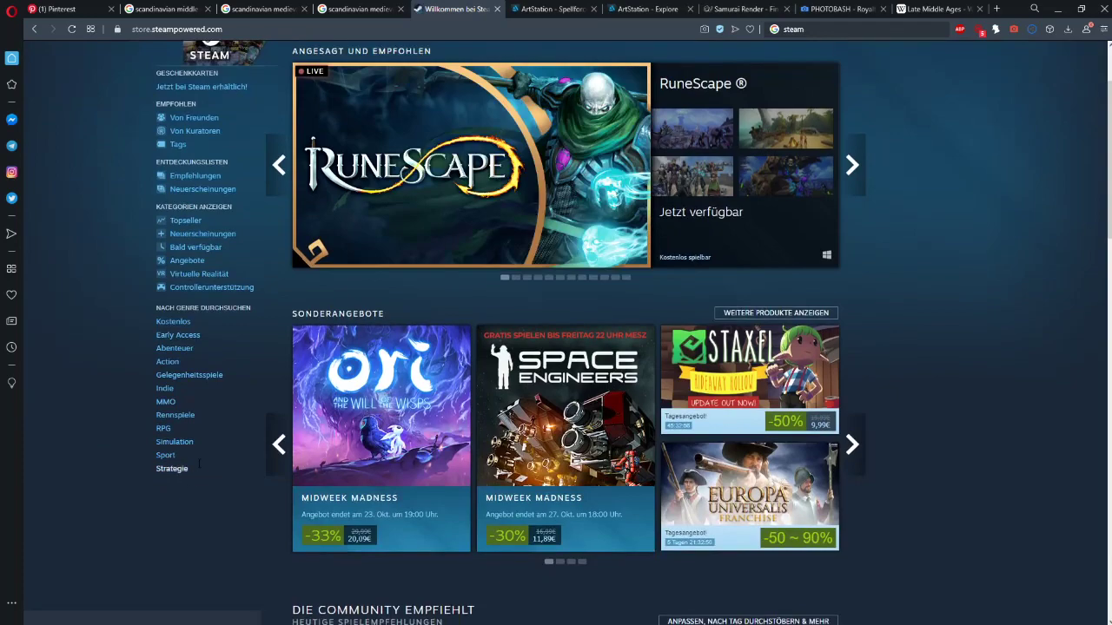
pyautogui.moveTo(196, 494); pyautogui.dragTo(151, 332)
pyautogui.click(250, 501)
pyautogui.scroll(2, 250, 469)
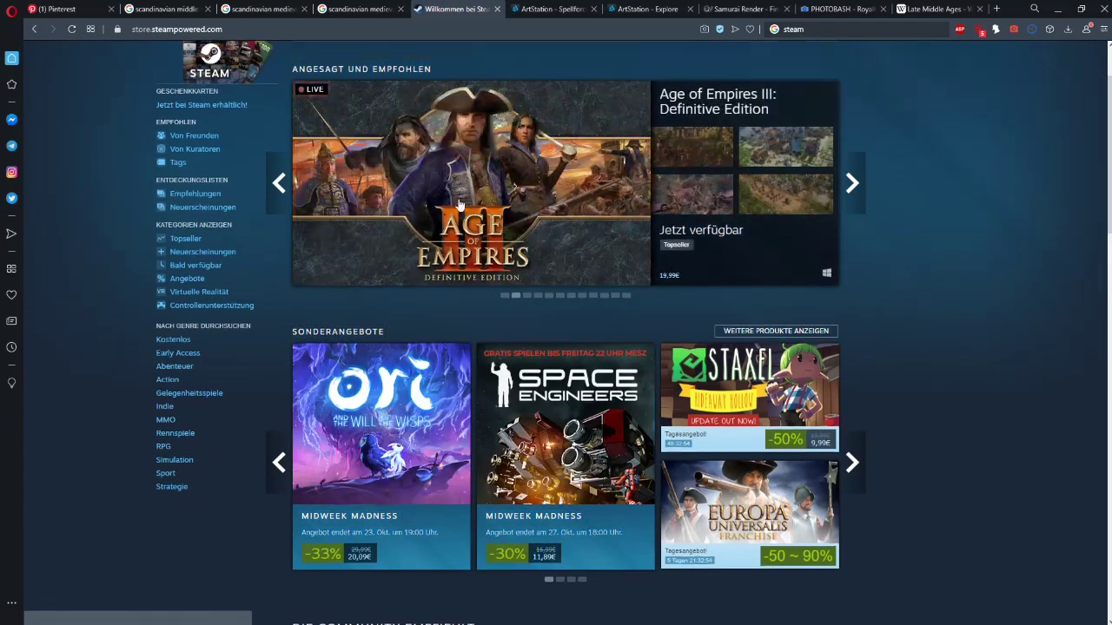
pyautogui.click(291, 31)
pyautogui.click(921, 75)
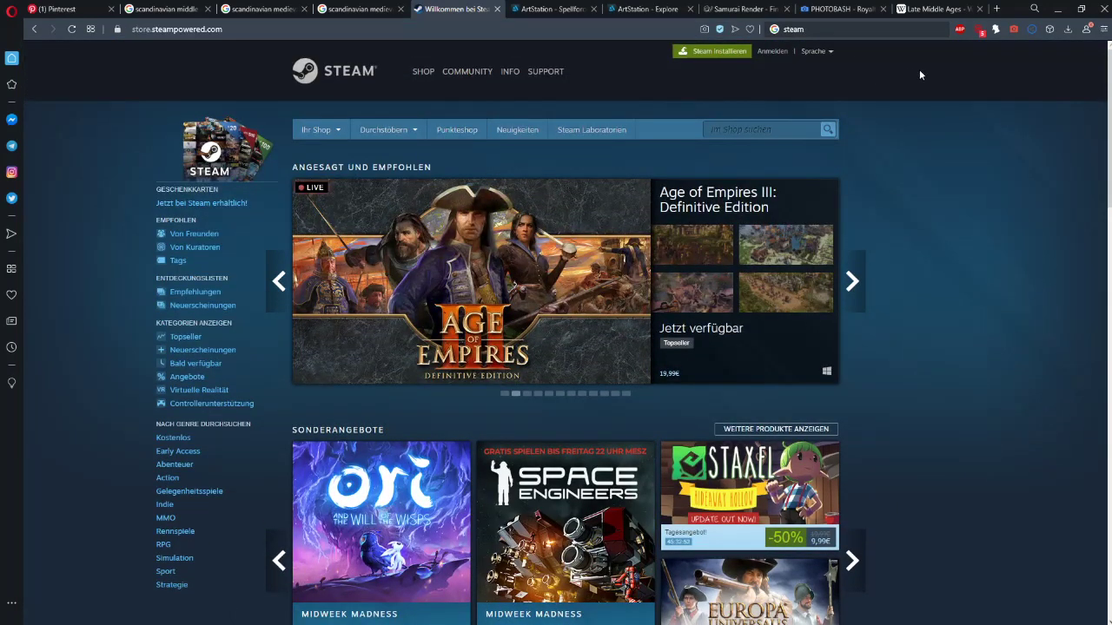
# Switch the Steam store's language to English and bring the genre list into view
pyautogui.click(830, 57)
pyautogui.scroll(-1, 738, 143)
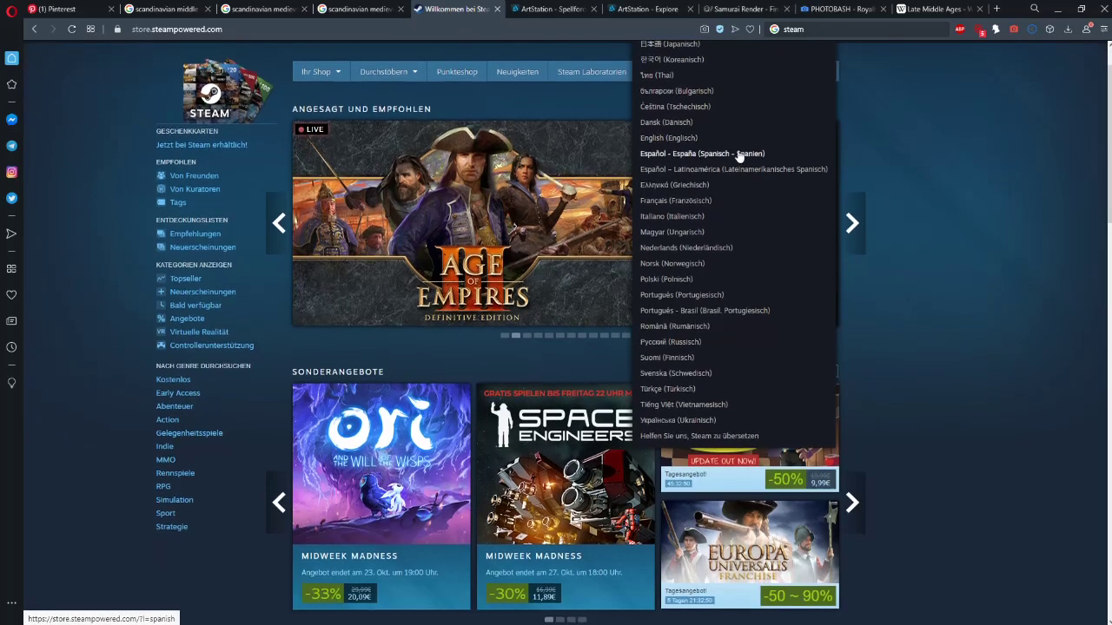
pyautogui.click(686, 139)
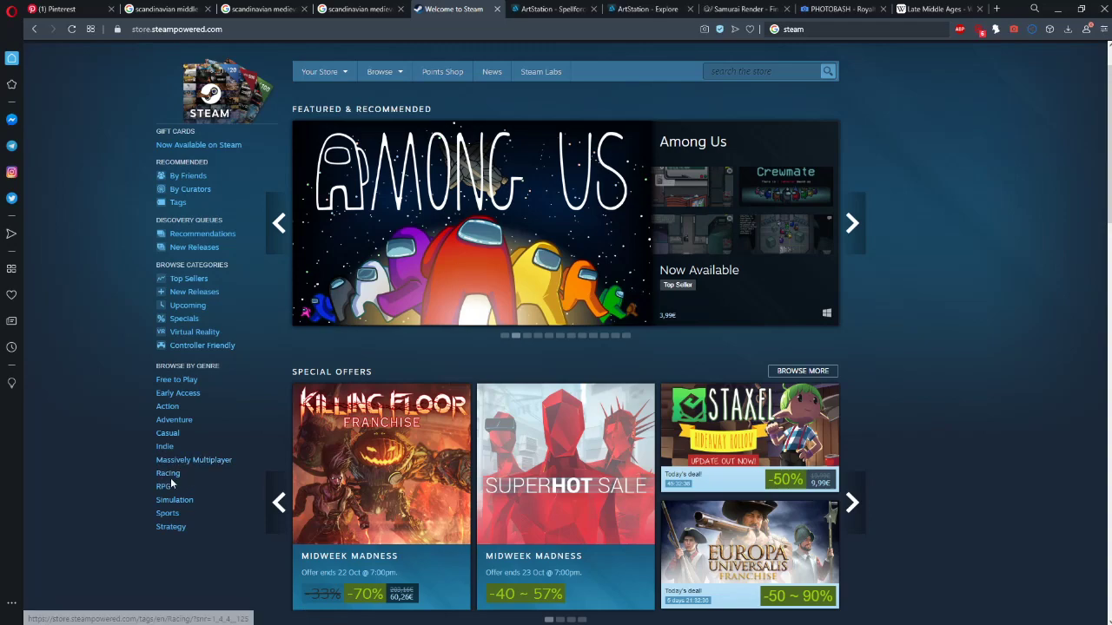
pyautogui.scroll(-2, 123, 468)
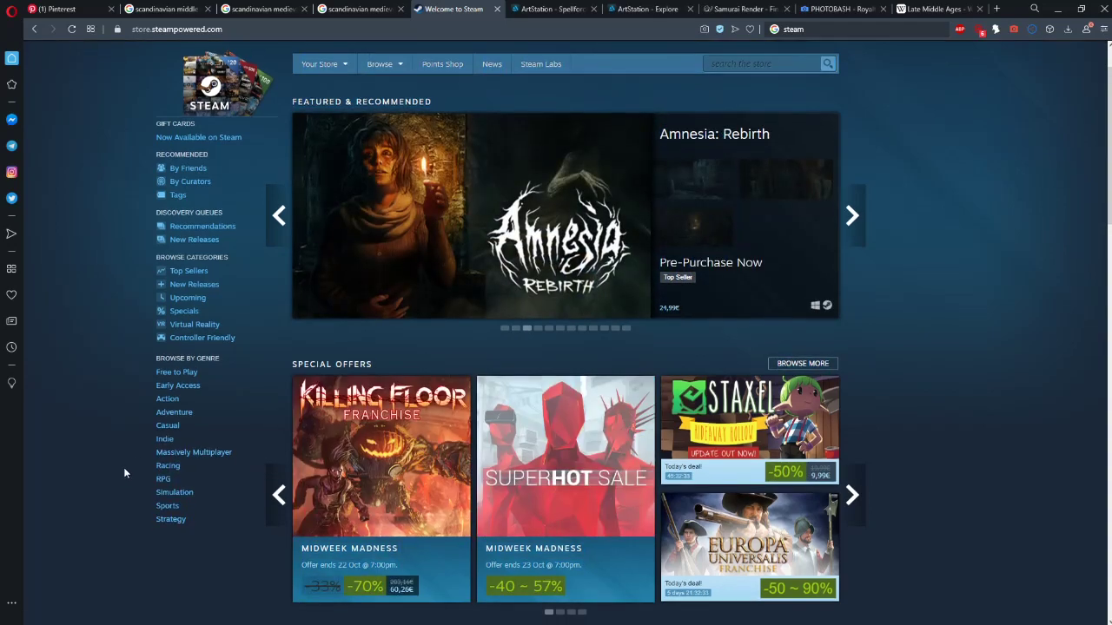
pyautogui.moveTo(228, 356); pyautogui.dragTo(155, 348)
pyautogui.click(158, 348)
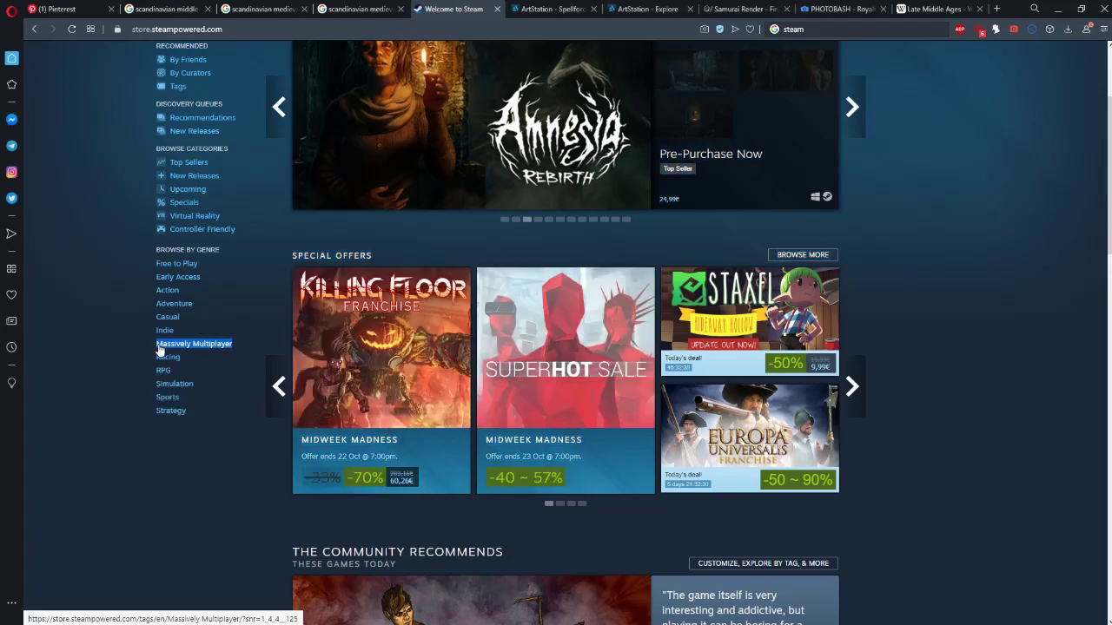
pyautogui.click(104, 352)
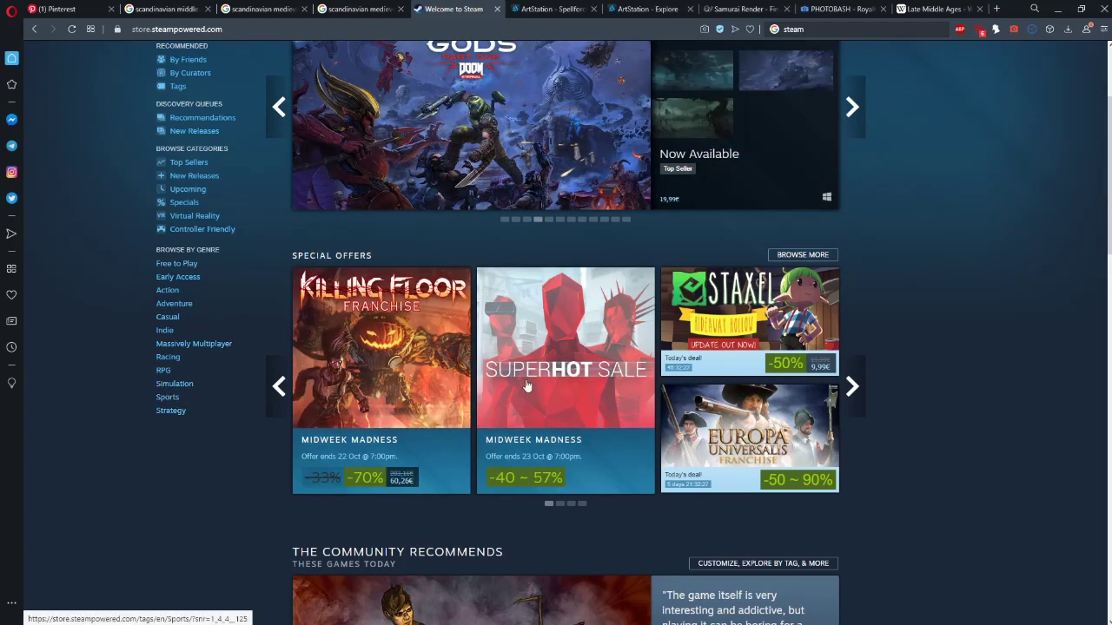
# Examine the reference board's building and mood images, and switch to Photoshop to view the house thumbnails
pyautogui.moveTo(1, 383); pyautogui.dragTo(480, 322)
pyautogui.moveTo(618, 348); pyautogui.dragTo(381, 301)
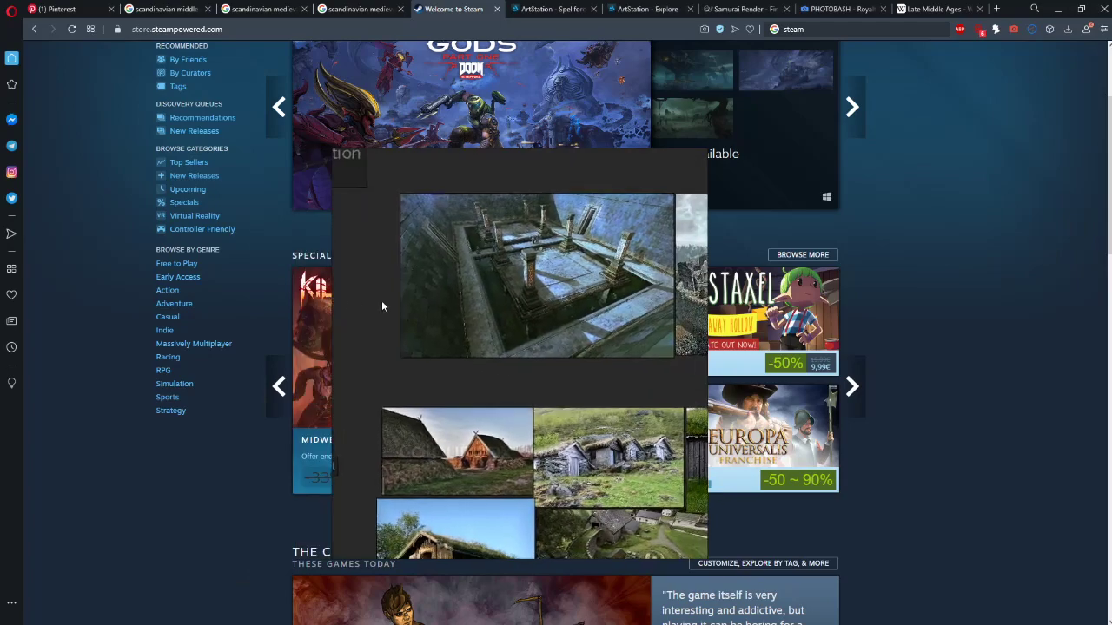
pyautogui.scroll(-4, 382, 304)
pyautogui.moveTo(541, 326); pyautogui.dragTo(577, 308)
pyautogui.scroll(2, 446, 318)
pyautogui.moveTo(373, 347); pyautogui.dragTo(575, 321)
pyautogui.moveTo(339, 459); pyautogui.dragTo(546, 422)
pyautogui.scroll(1, 512, 416)
pyautogui.scroll(-1, 473, 395)
pyautogui.moveTo(482, 382); pyautogui.dragTo(328, 291)
pyautogui.click(1055, 13)
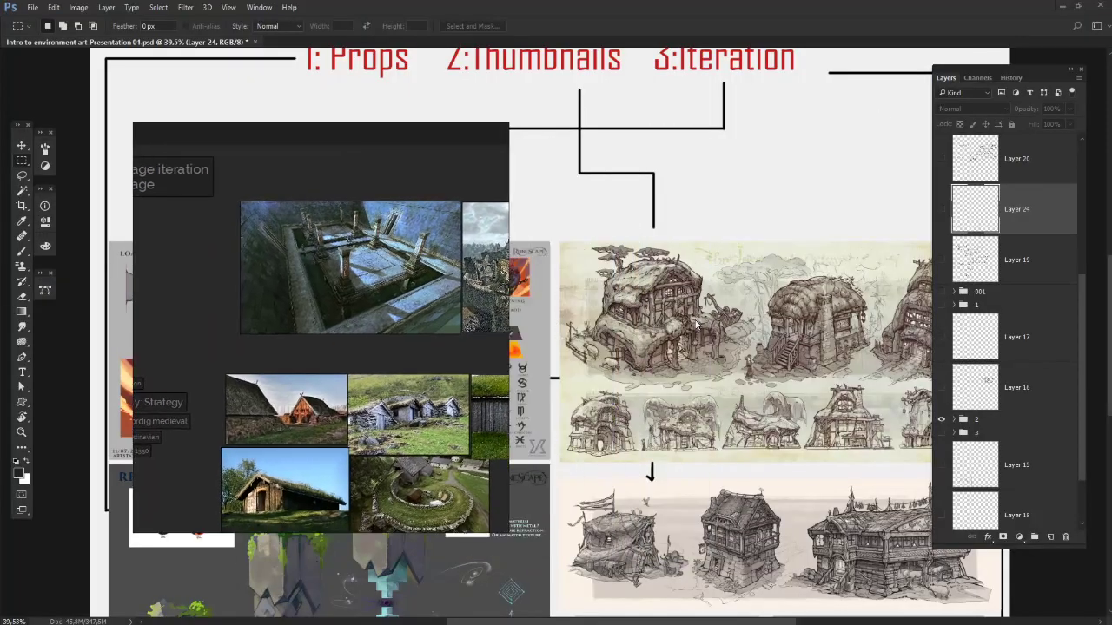
pyautogui.scroll(1, 699, 325)
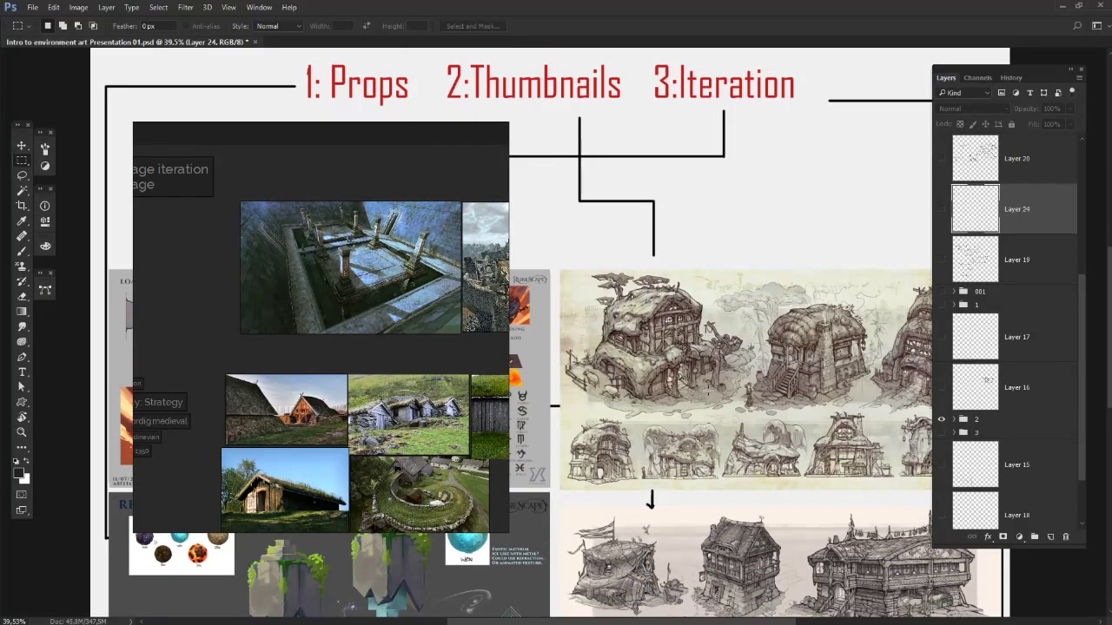
# Switch to the web browser, search Google Images for "starcraft" and open the heise.de battle screenshot
pyautogui.hotkey('alt', 'Tab')
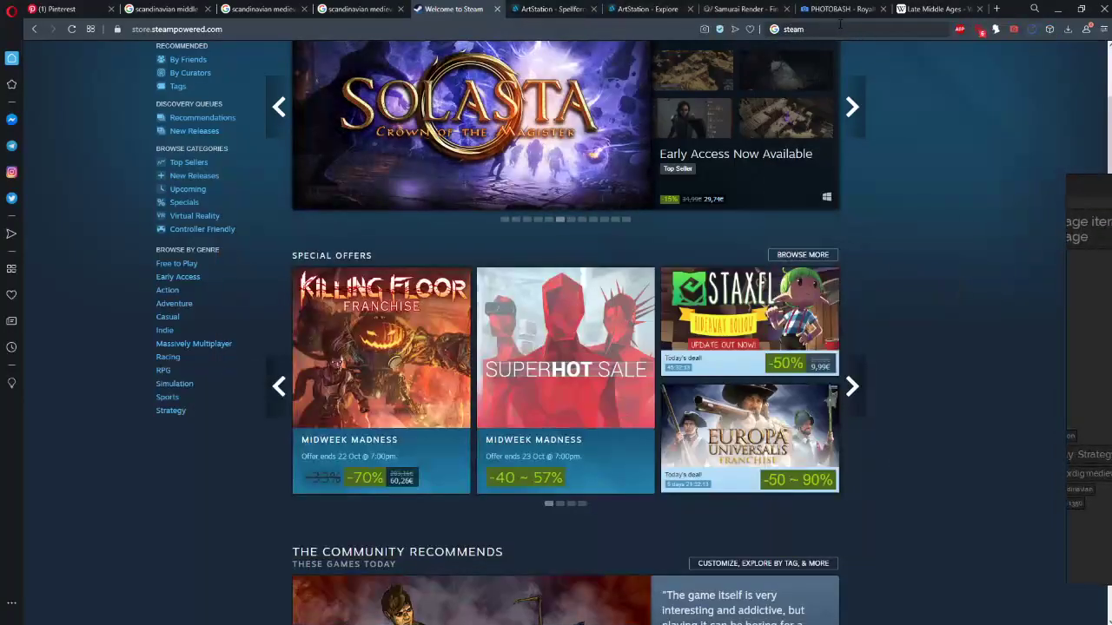
pyautogui.hotkey('ctrl', 'Tab')
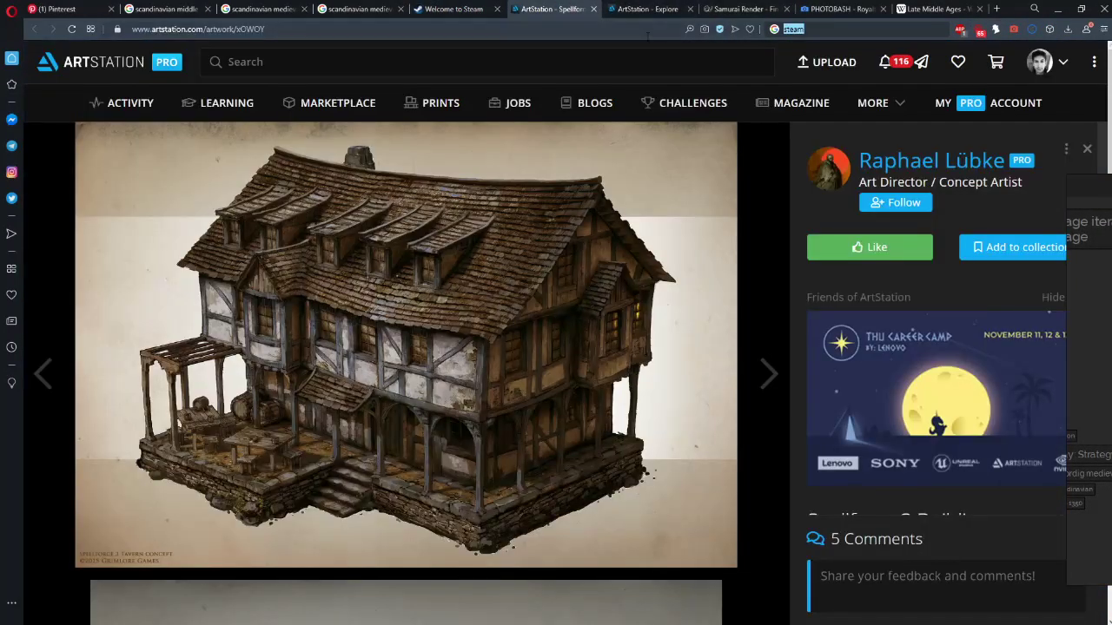
pyautogui.write('starcra')
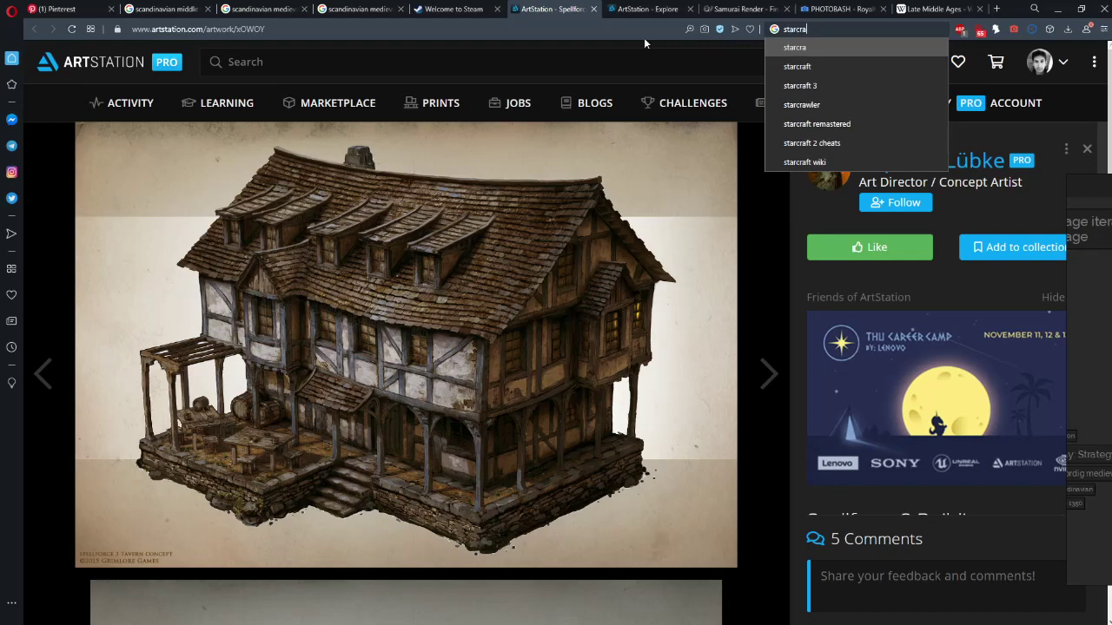
pyautogui.write('ft')
pyautogui.press('Return')
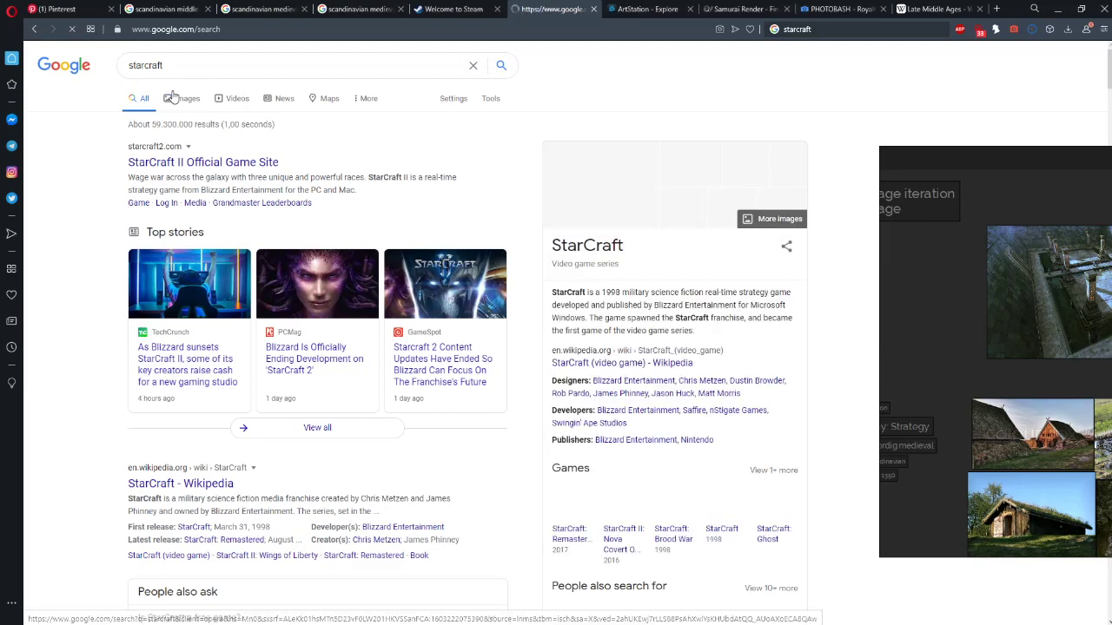
pyautogui.click(173, 97)
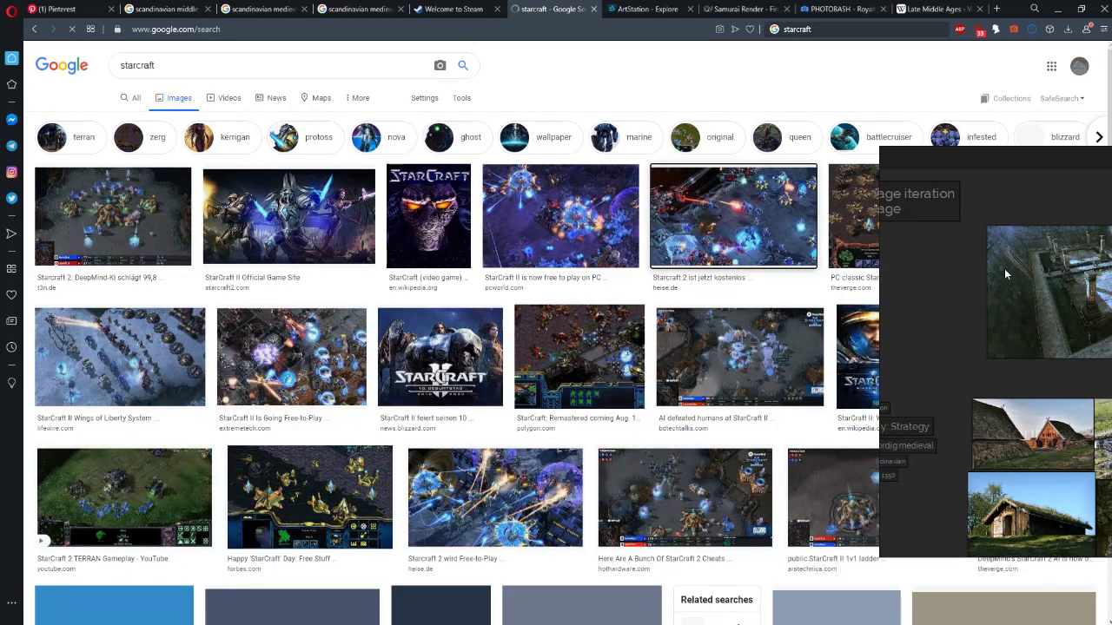
pyautogui.click(734, 217)
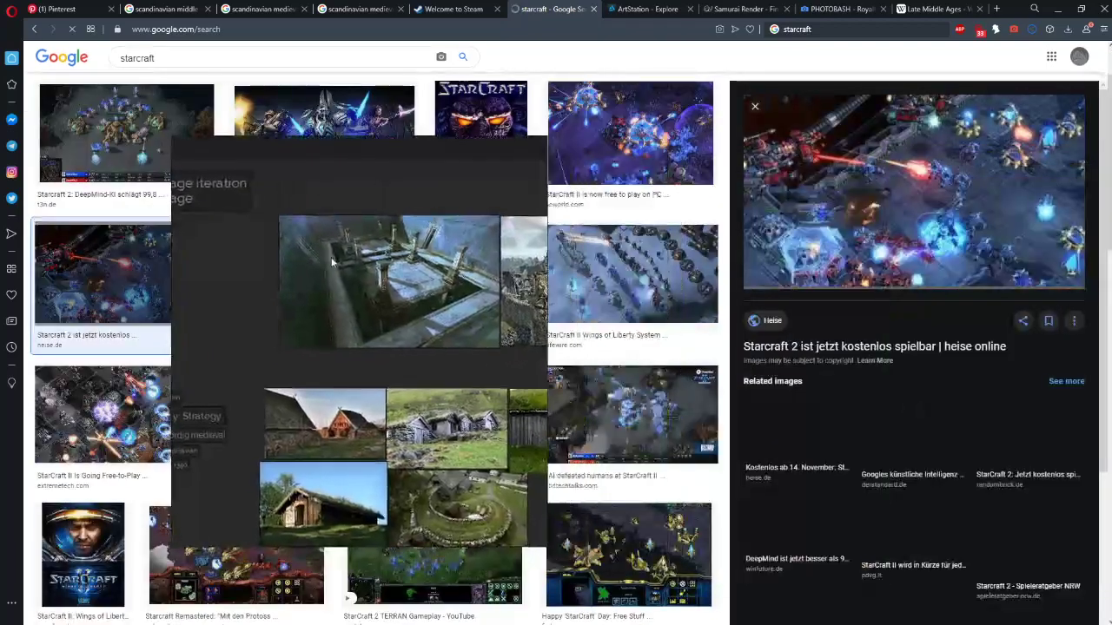
# Place the reference board beside the preview and add the StarCraft screenshot below the snowy village image
pyautogui.moveTo(332, 260); pyautogui.dragTo(389, 240)
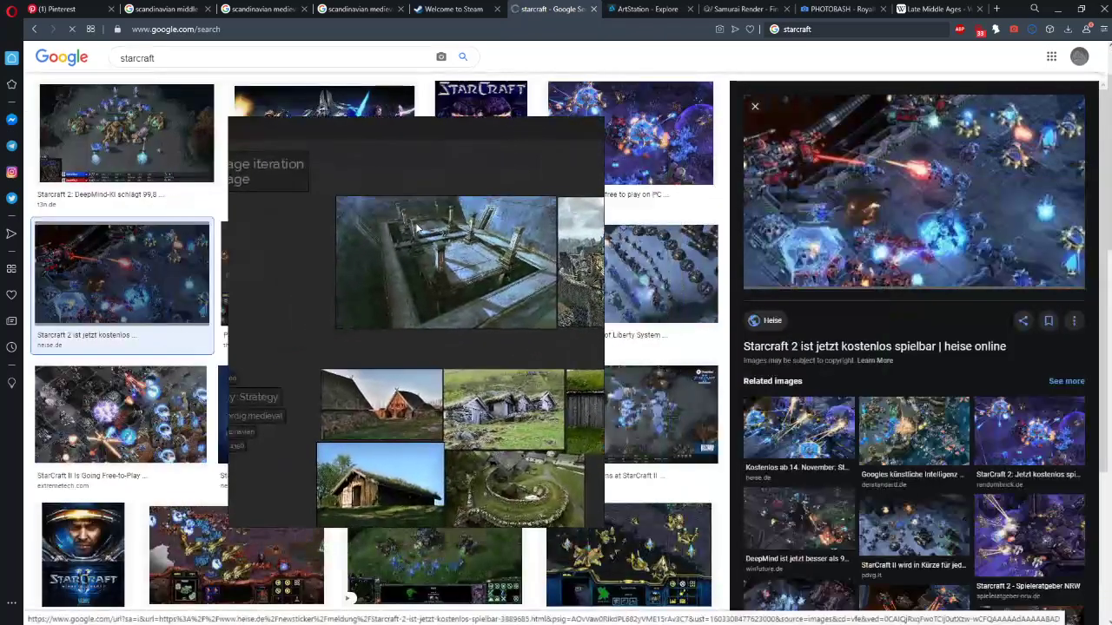
pyautogui.scroll(-4, 471, 250)
pyautogui.moveTo(593, 287); pyautogui.dragTo(349, 260)
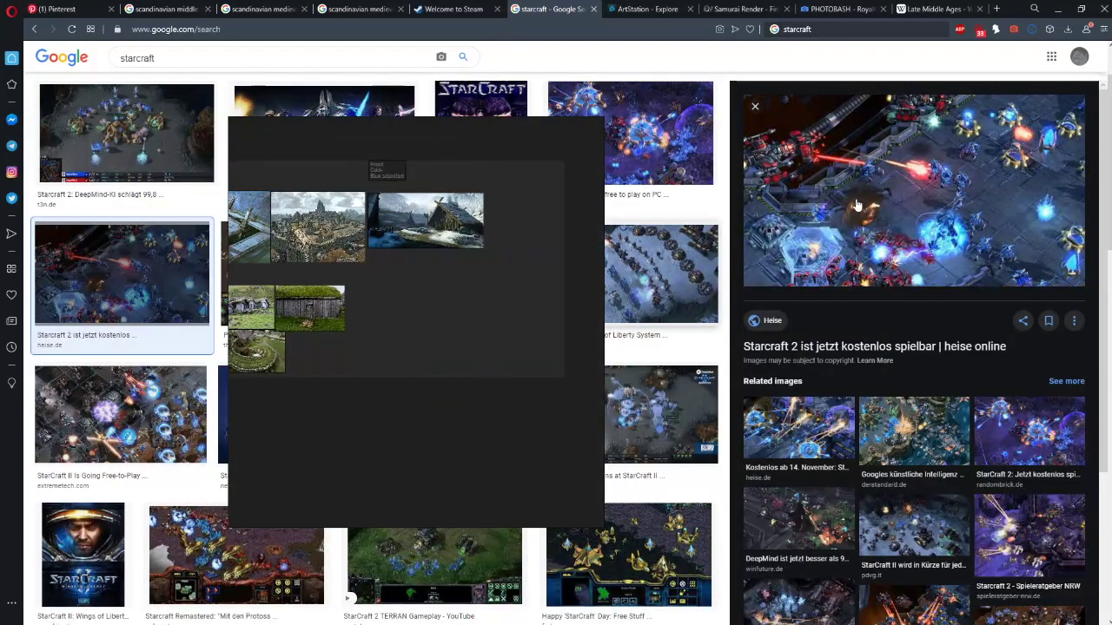
pyautogui.moveTo(856, 202); pyautogui.dragTo(427, 284)
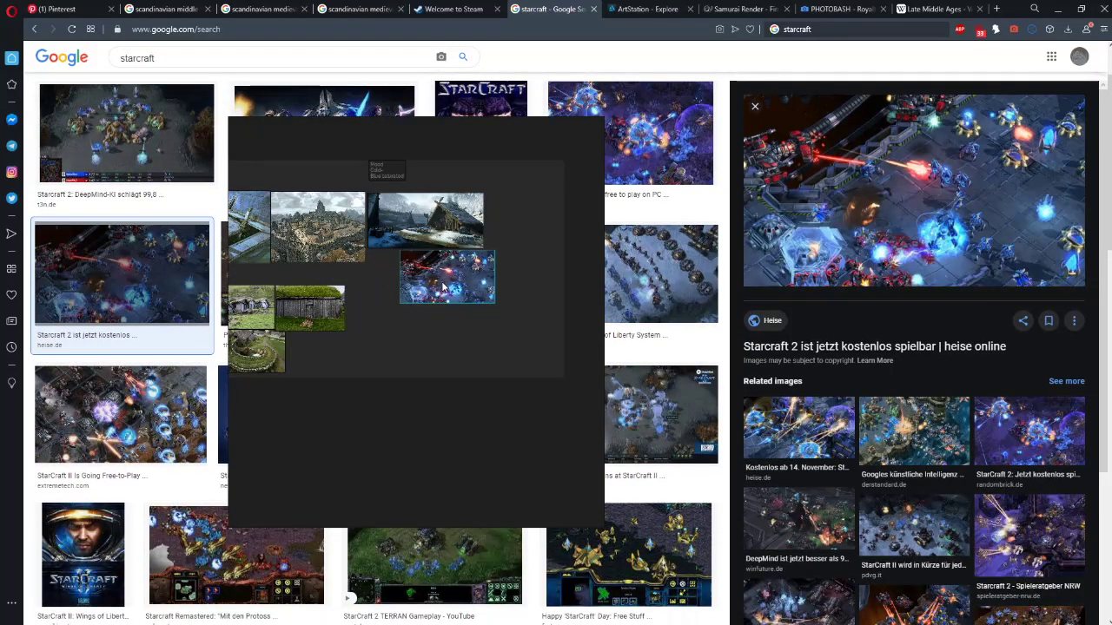
# Align the StarCraft screenshot directly beneath the snowy village image, matching their outer edges
pyautogui.scroll(5, 432, 272)
pyautogui.scroll(1, 431, 272)
pyautogui.moveTo(432, 272); pyautogui.dragTo(307, 270)
pyautogui.scroll(-1, 307, 270)
pyautogui.moveTo(429, 306); pyautogui.dragTo(469, 304)
pyautogui.scroll(-1, 446, 304)
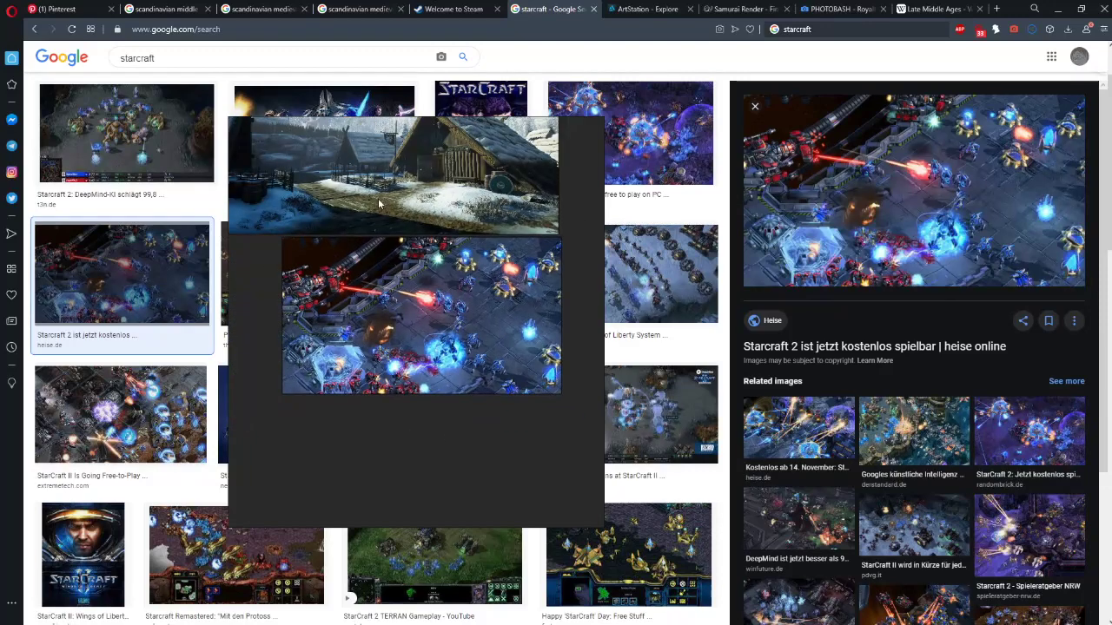
pyautogui.moveTo(393, 344)
pyautogui.mouseDown()
pyautogui.moveTo(417, 342)
pyautogui.moveTo(396, 325)
pyautogui.mouseUp()
pyautogui.moveTo(414, 328); pyautogui.dragTo(413, 327)
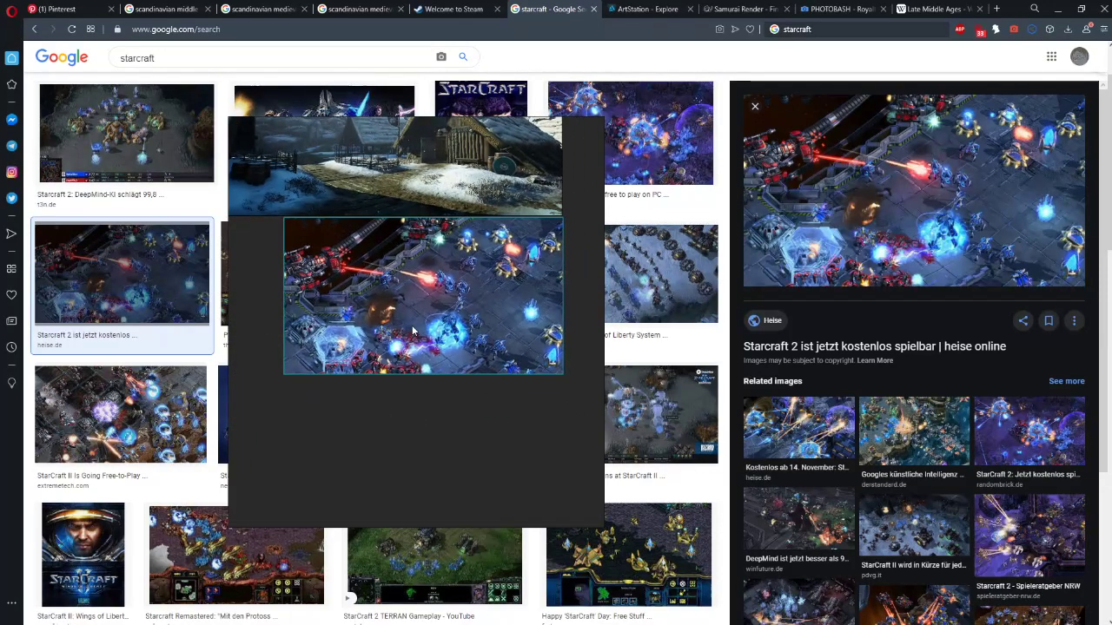
pyautogui.click(470, 445)
pyautogui.moveTo(309, 345); pyautogui.dragTo(397, 326)
# Compare the StarCraft screenshot with the village and turf-roof house references on the board
pyautogui.scroll(-2, 350, 319)
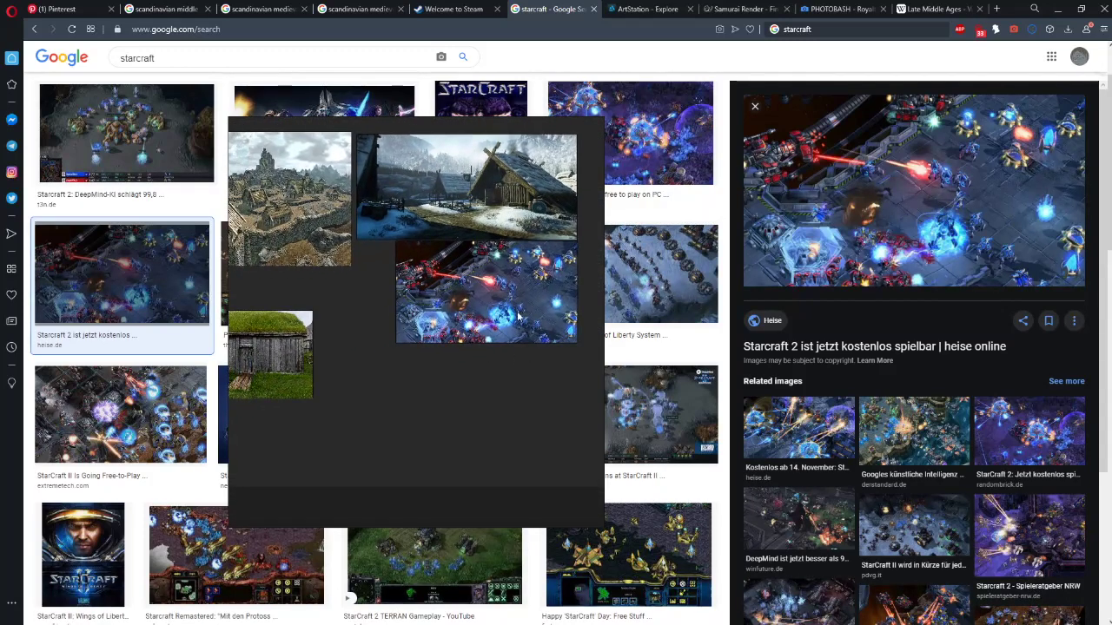
pyautogui.moveTo(498, 286); pyautogui.dragTo(486, 282)
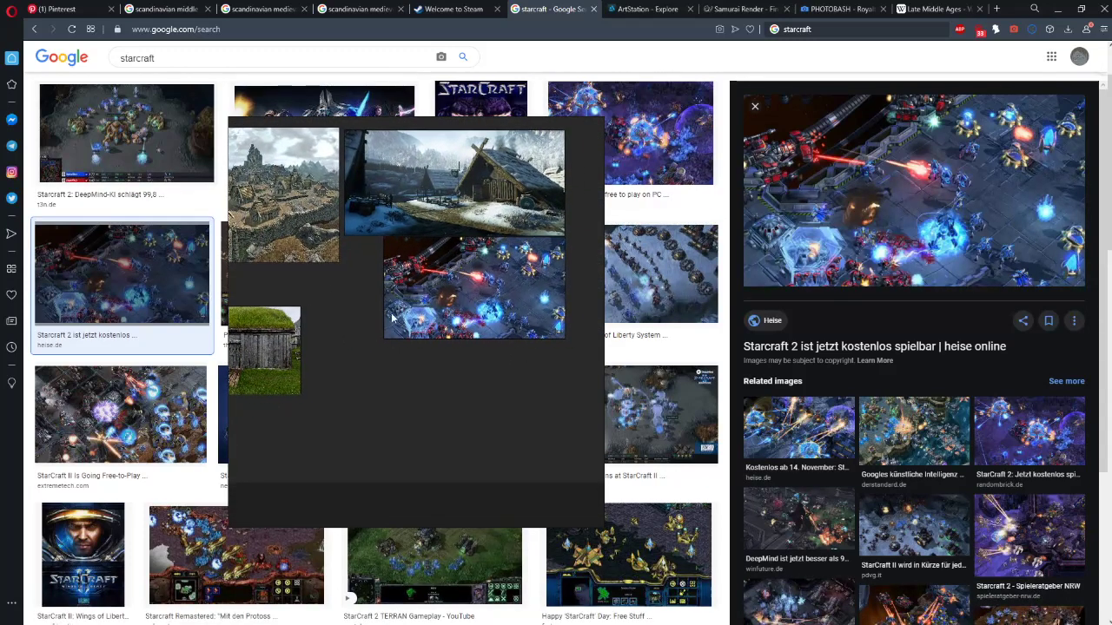
pyautogui.moveTo(351, 320); pyautogui.dragTo(516, 291)
pyautogui.scroll(-6, 512, 297)
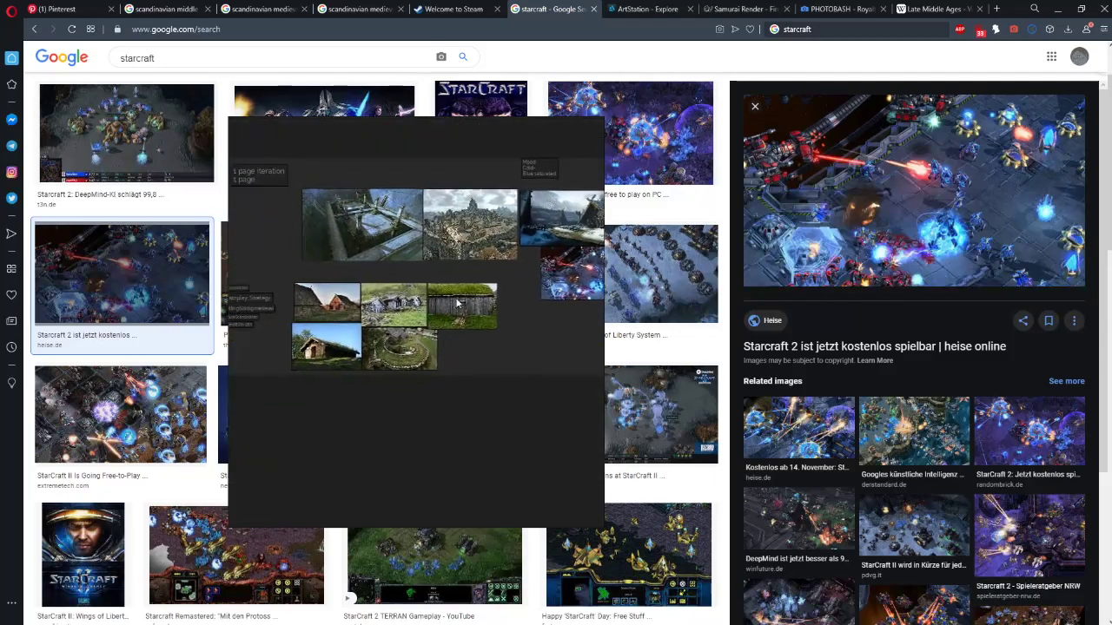
pyautogui.scroll(5, 437, 336)
pyautogui.moveTo(435, 337); pyautogui.dragTo(465, 343)
pyautogui.moveTo(617, 306); pyautogui.dragTo(264, 309)
pyautogui.scroll(3, 398, 300)
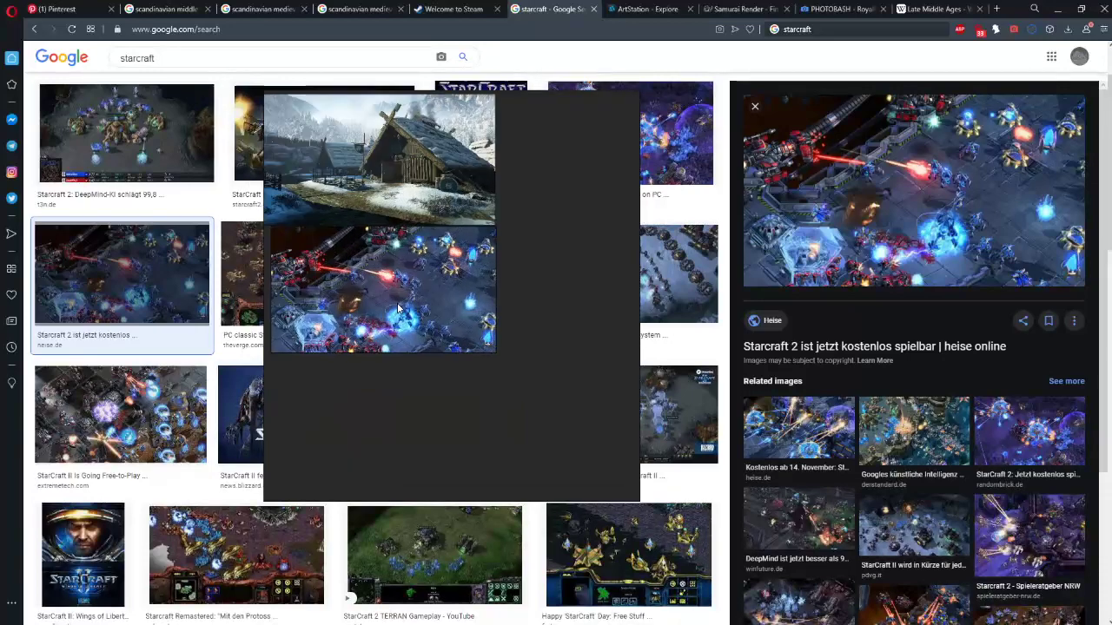
# Move the StarCraft screenshot lower on the board, leaving a gap beneath the snowy village image
pyautogui.moveTo(401, 298); pyautogui.dragTo(515, 361)
pyautogui.scroll(3, 448, 327)
pyautogui.scroll(-2, 450, 325)
pyautogui.scroll(-1, 499, 304)
pyautogui.click(452, 185)
pyautogui.click(467, 397)
pyautogui.moveTo(387, 153); pyautogui.dragTo(531, 200)
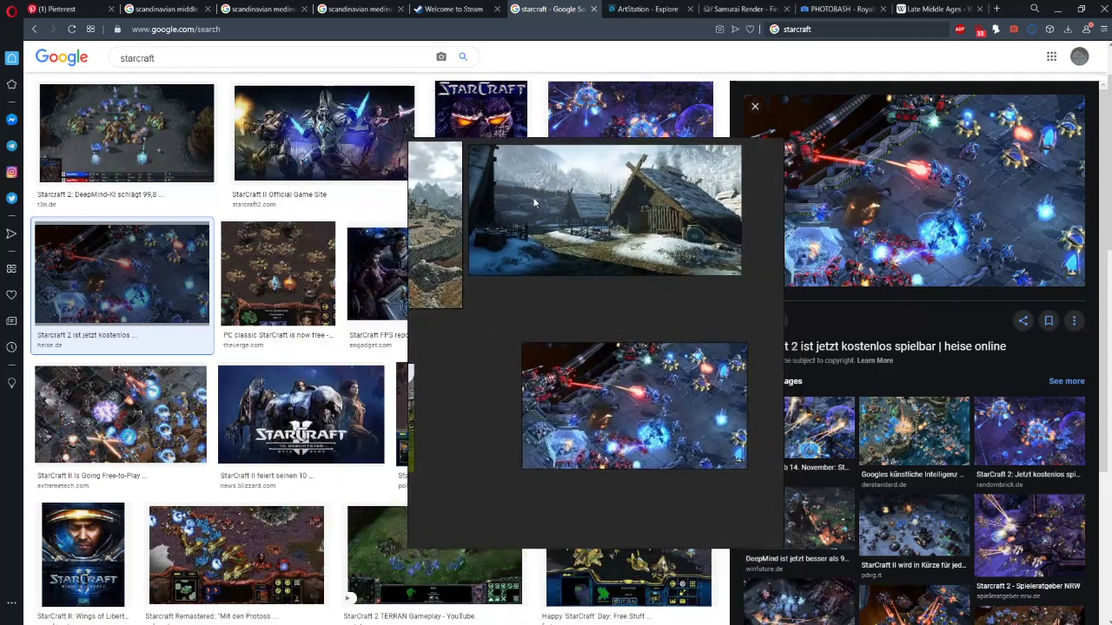
# Return to the Steam store page and examine the board's village images against the StarCraft screenshot
pyautogui.moveTo(580, 364); pyautogui.dragTo(511, 295)
pyautogui.moveTo(438, 252); pyautogui.dragTo(761, 262)
pyautogui.click(692, 426)
pyautogui.click(432, 10)
pyautogui.scroll(-2, 738, 272)
pyautogui.moveTo(736, 272)
pyautogui.mouseDown()
pyautogui.moveTo(698, 279)
pyautogui.moveTo(747, 279)
pyautogui.mouseUp()
pyautogui.scroll(-3, 699, 278)
pyautogui.scroll(4, 747, 279)
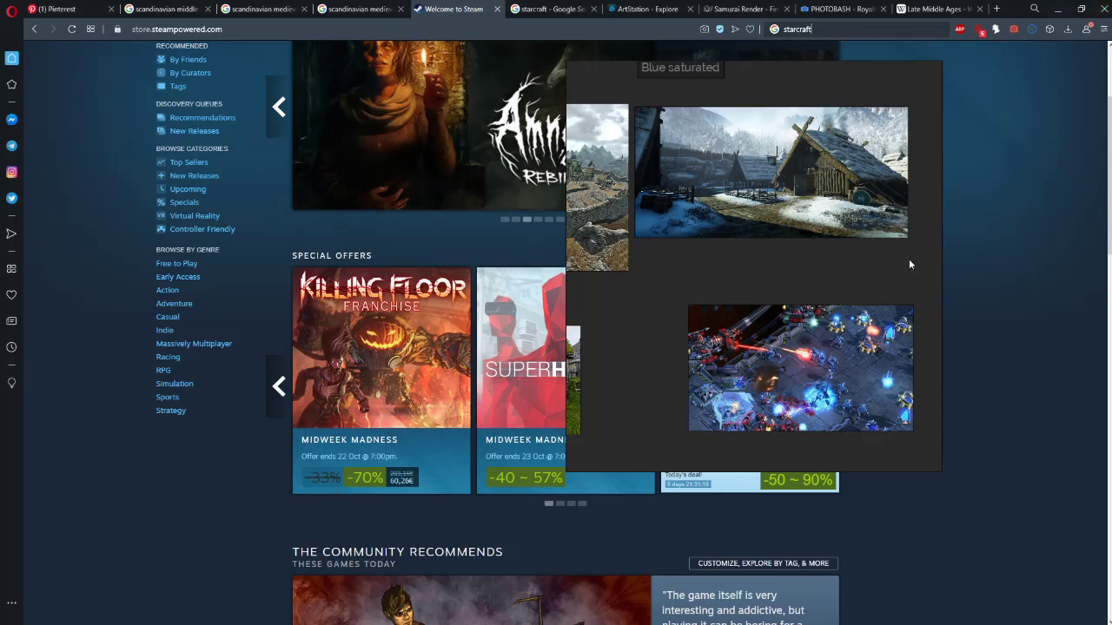
pyautogui.moveTo(796, 277); pyautogui.dragTo(763, 247)
pyautogui.scroll(4, 820, 328)
pyautogui.scroll(-3, 823, 329)
pyautogui.moveTo(825, 328); pyautogui.dragTo(895, 376)
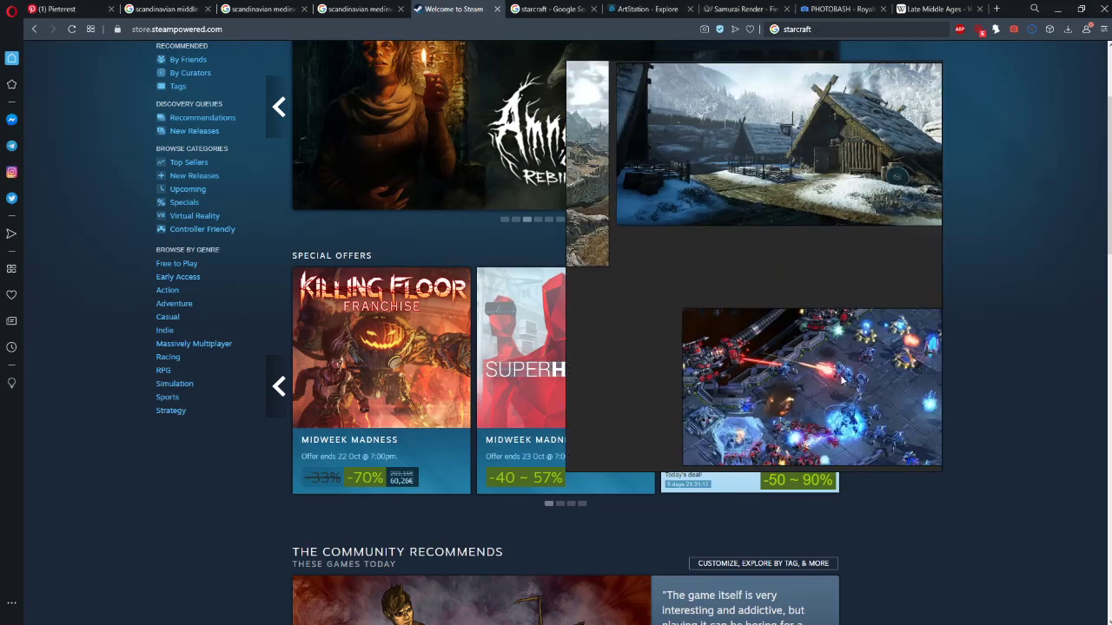
pyautogui.moveTo(724, 304); pyautogui.dragTo(822, 255)
pyautogui.scroll(-2, 823, 254)
pyautogui.scroll(-2, 822, 255)
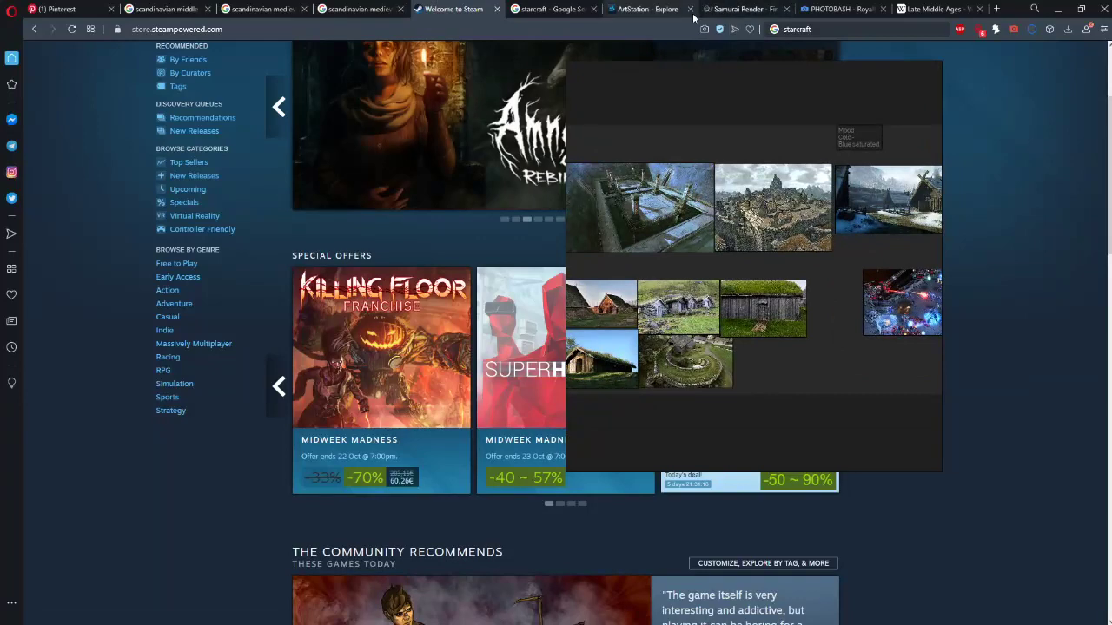
# Add a "SHape" text note to the reference board and place it below the StarCraft screenshot
pyautogui.moveTo(744, 209); pyautogui.dragTo(668, 213)
pyautogui.scroll(-5, 749, 193)
pyautogui.scroll(7, 769, 227)
pyautogui.scroll(2, 726, 207)
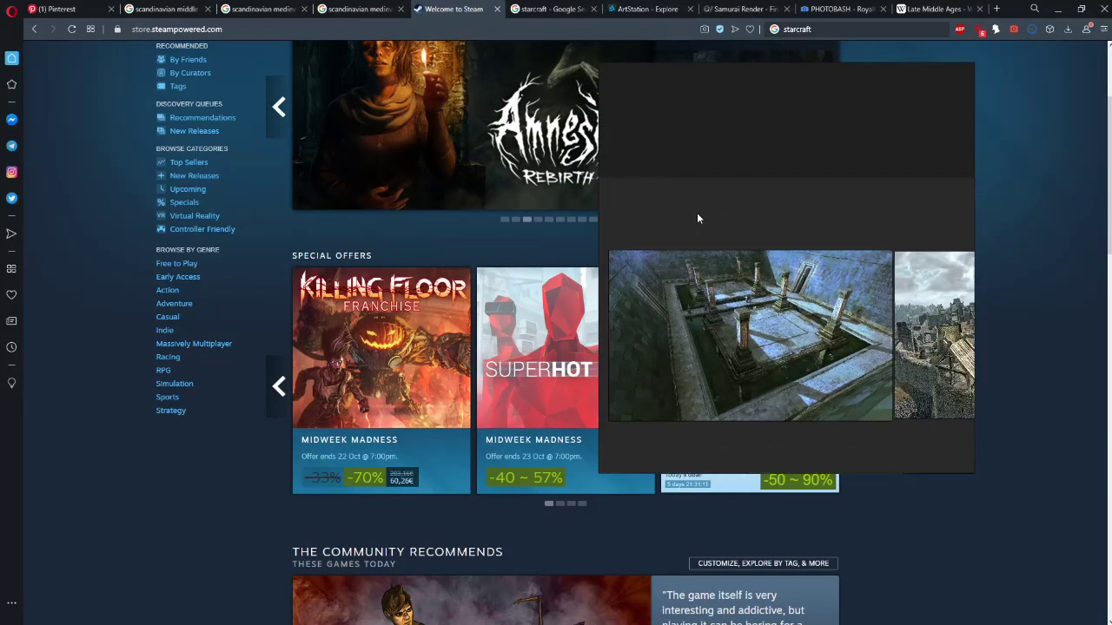
pyautogui.hotkey('ctrl', 'n')
pyautogui.write('S')
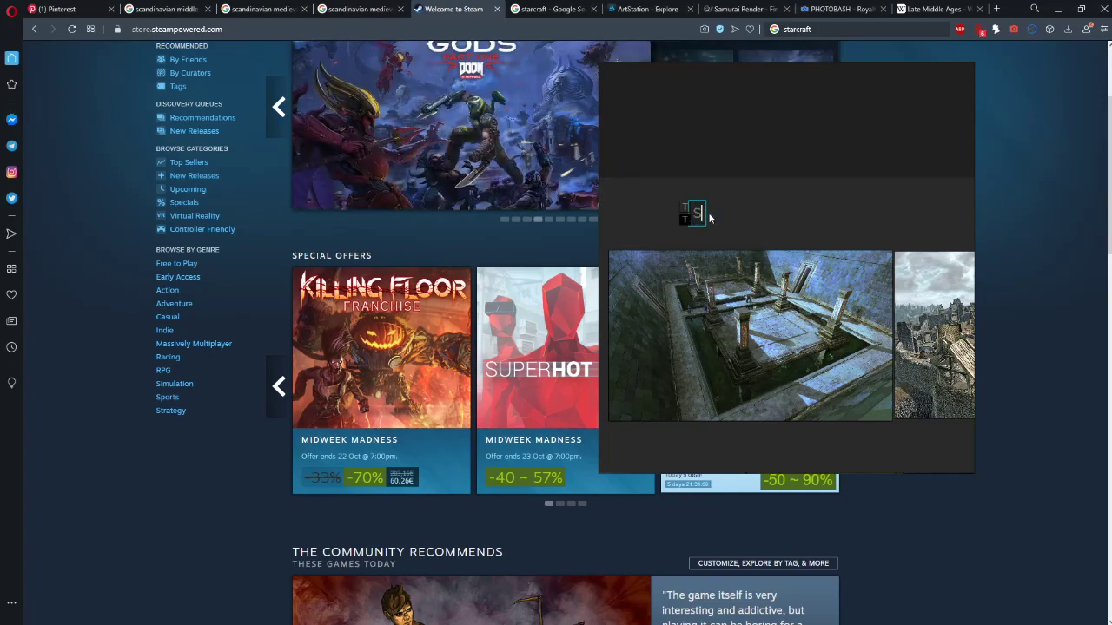
pyautogui.write('Hape')
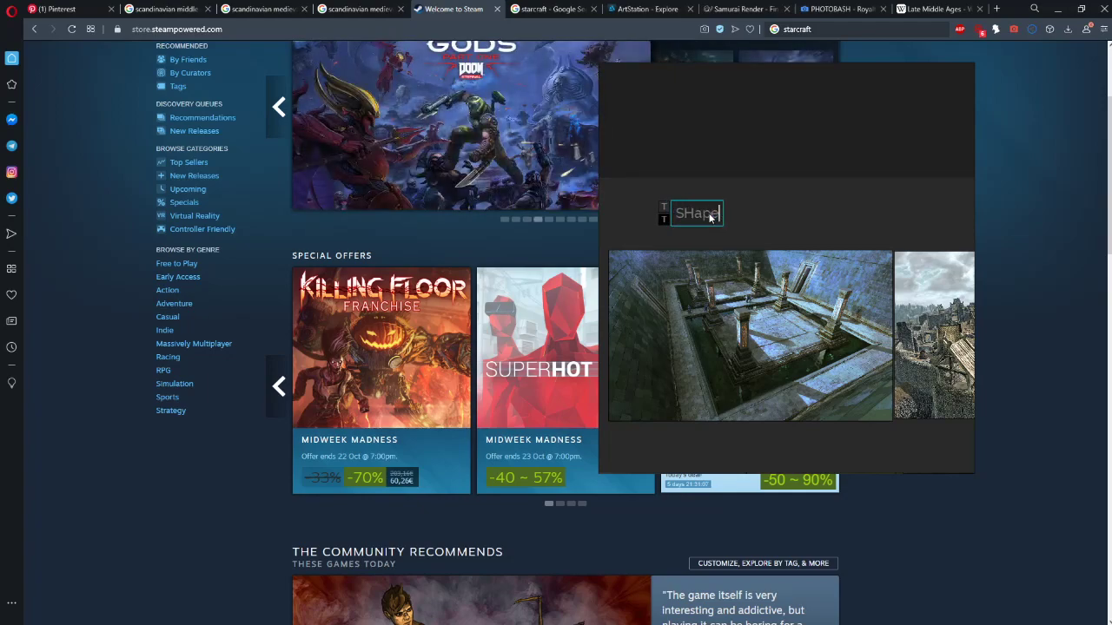
pyautogui.click(743, 209)
pyautogui.moveTo(799, 217); pyautogui.dragTo(828, 349)
pyautogui.scroll(-3, 627, 250)
pyautogui.moveTo(828, 349); pyautogui.dragTo(640, 275)
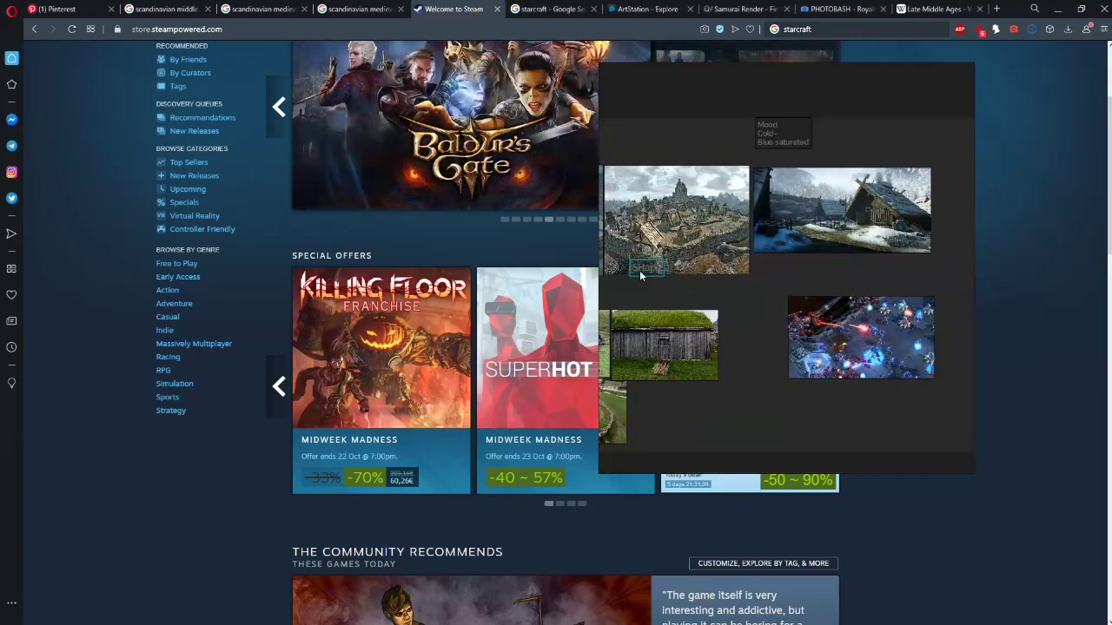
pyautogui.click(828, 424)
pyautogui.moveTo(734, 398); pyautogui.dragTo(778, 375)
# Switch to Photoshop, choose the Brush tool and move the reference board off the canvas
pyautogui.click(1057, 8)
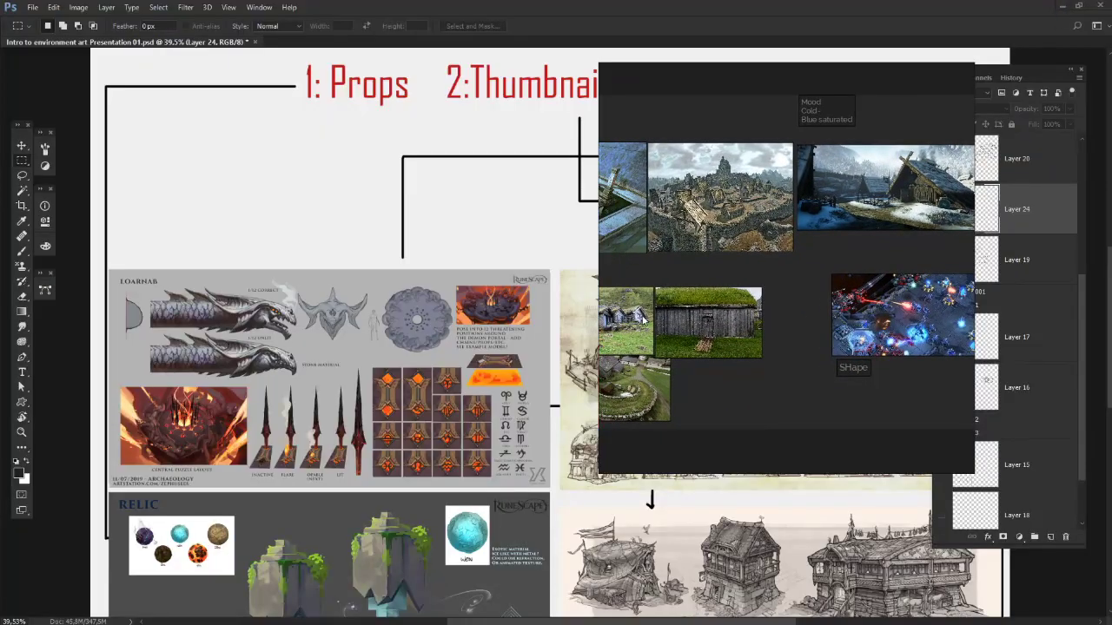
pyautogui.moveTo(643, 320); pyautogui.dragTo(765, 319)
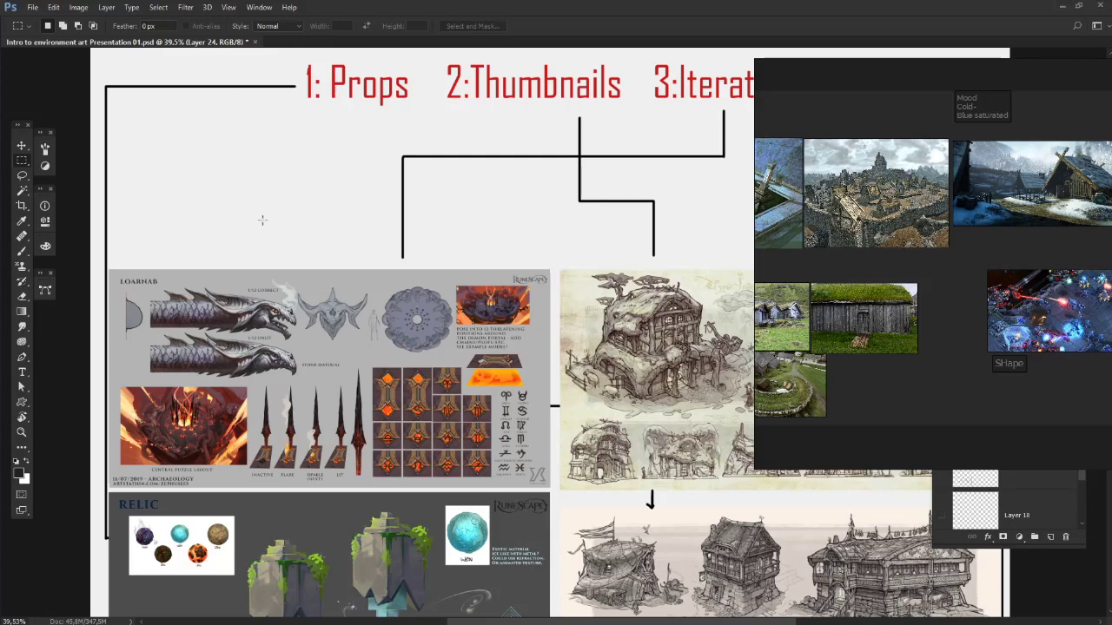
pyautogui.press('b')
pyautogui.click(220, 214)
pyautogui.click(565, 244)
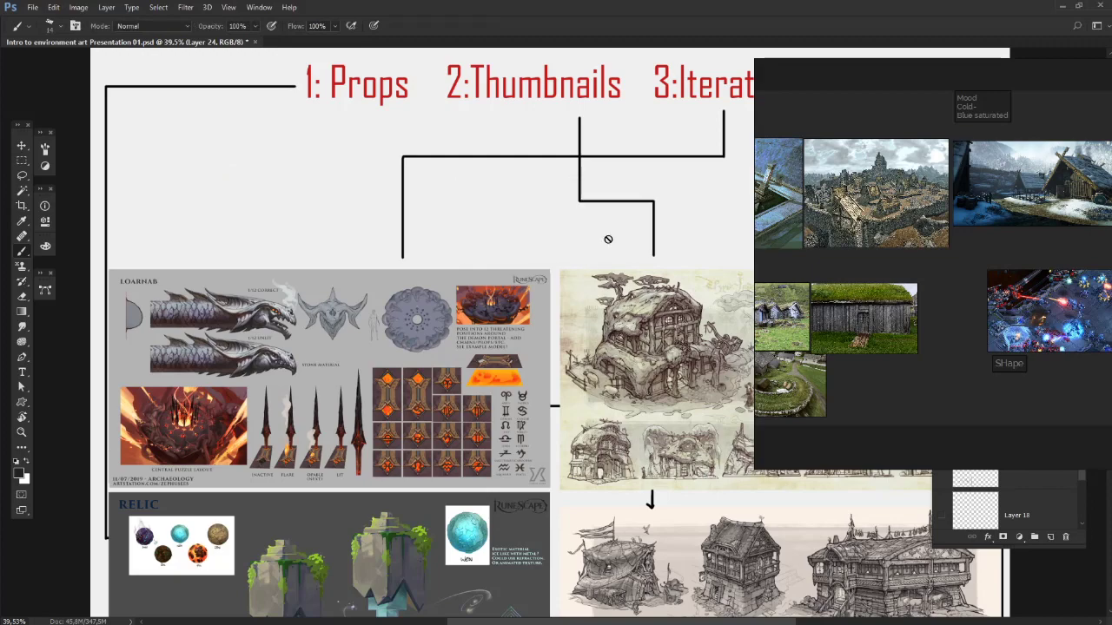
pyautogui.moveTo(895, 74); pyautogui.dragTo(1111, 73)
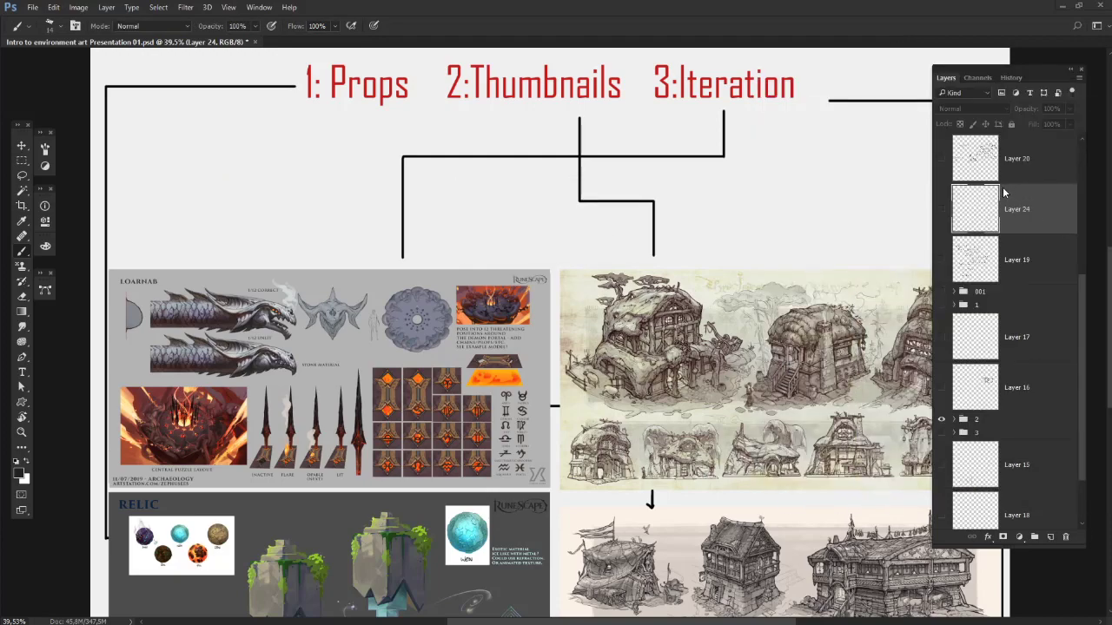
# Create a new layer and sketch a steep A-frame building with a wider base on it
pyautogui.click(1050, 537)
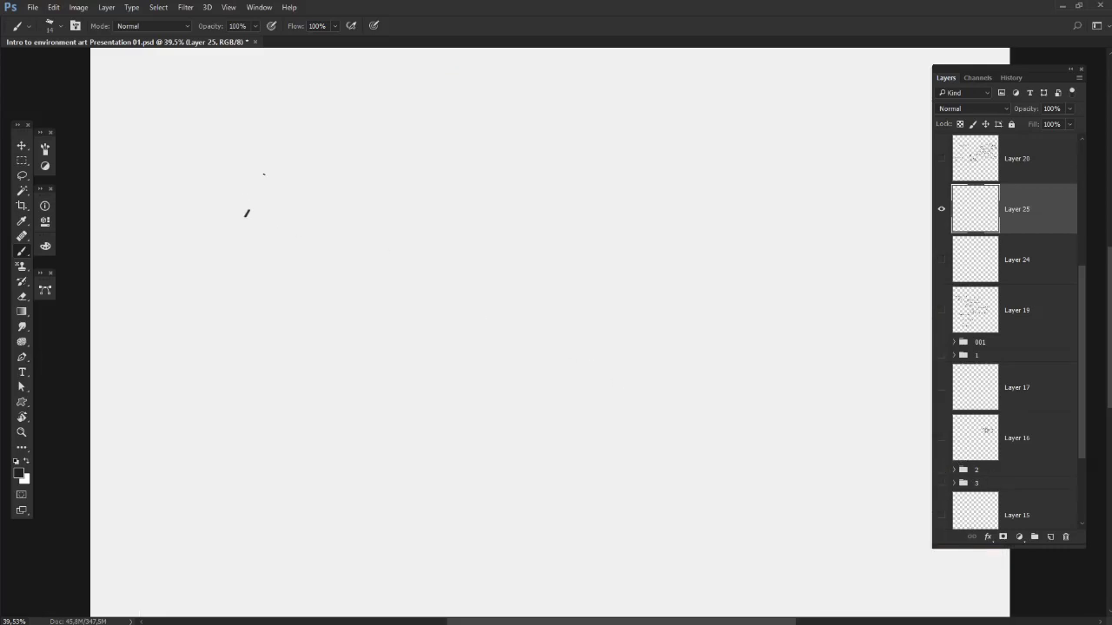
pyautogui.moveTo(264, 175); pyautogui.dragTo(277, 216)
pyautogui.moveTo(249, 214); pyautogui.dragTo(277, 209)
pyautogui.moveTo(327, 237); pyautogui.dragTo(305, 263)
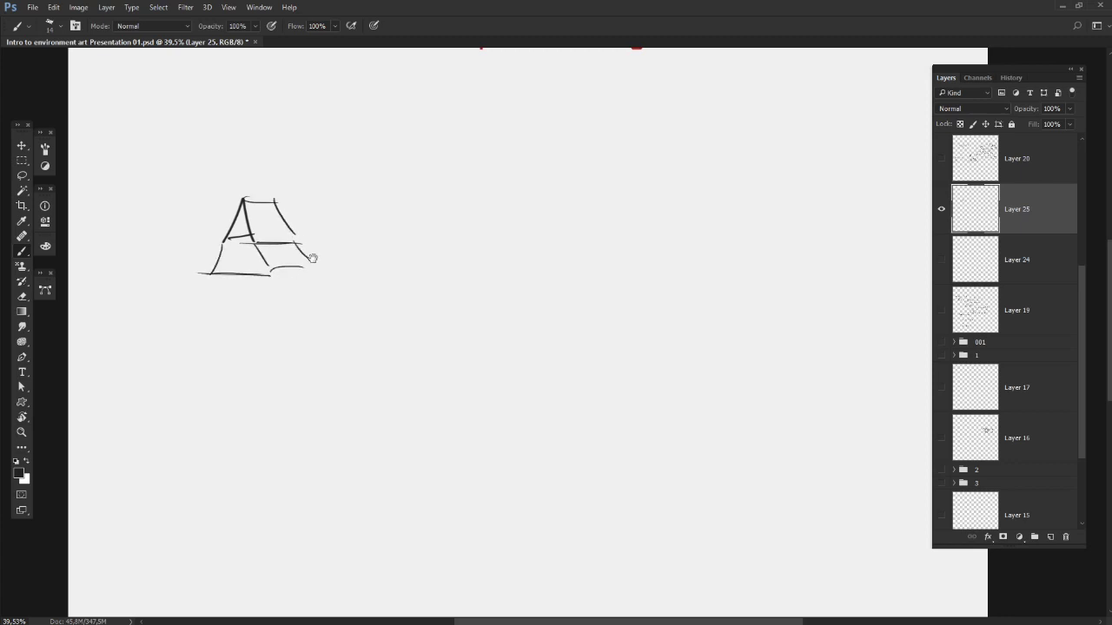
pyautogui.moveTo(312, 258); pyautogui.dragTo(263, 270)
# Sketch a low, flat-topped building with sloping walls beside the A-frame
pyautogui.moveTo(384, 296); pyautogui.dragTo(408, 273)
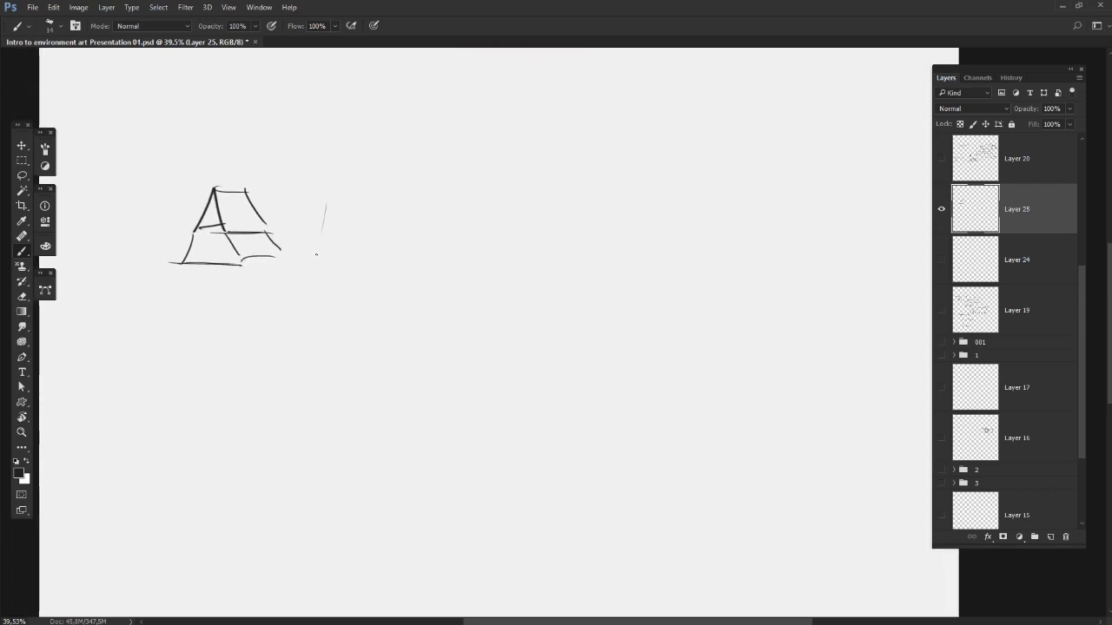
pyautogui.moveTo(316, 254); pyautogui.dragTo(336, 210)
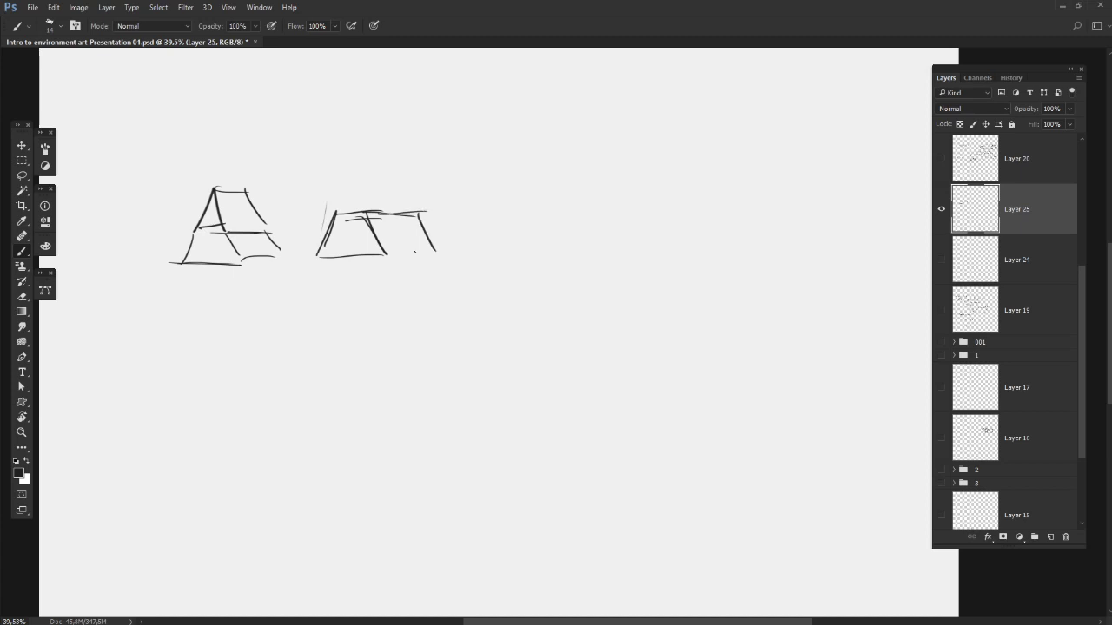
pyautogui.moveTo(472, 222); pyautogui.dragTo(500, 252)
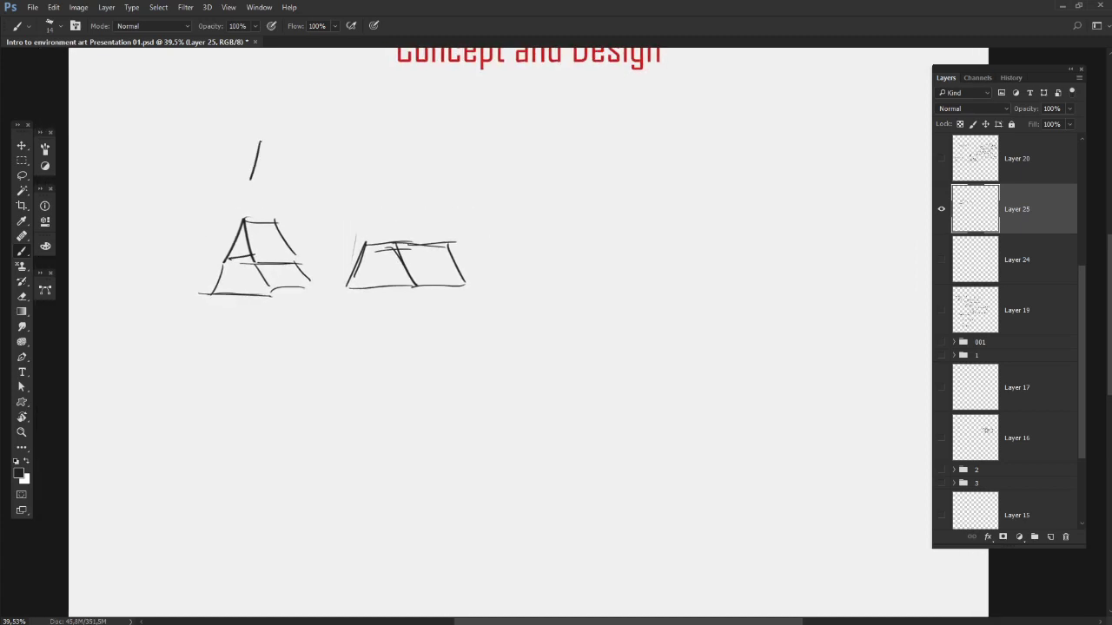
# Draw a triangle, a rectangle and a circle in a row above the buildings, and sketch a long domed building beneath the circle
pyautogui.moveTo(369, 177); pyautogui.dragTo(349, 171)
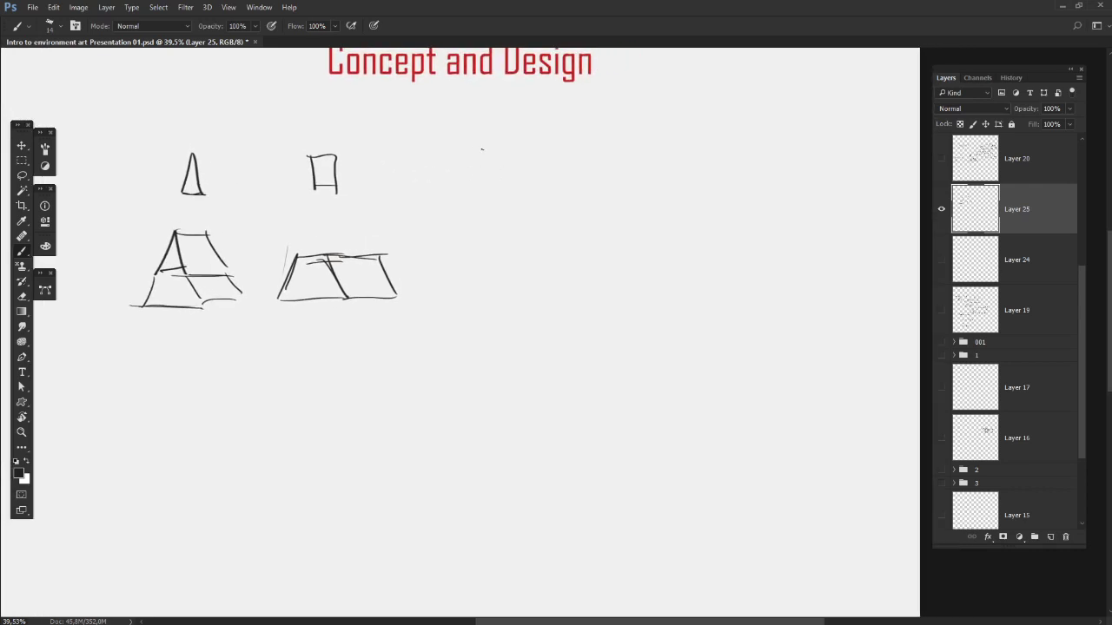
pyautogui.moveTo(479, 148); pyautogui.dragTo(458, 161)
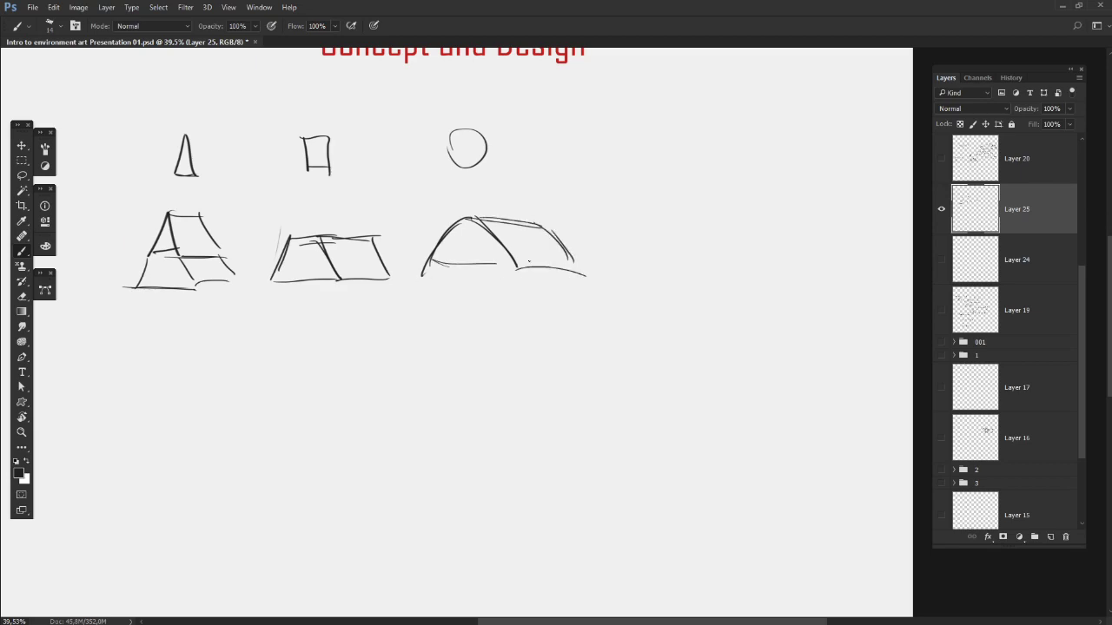
pyautogui.moveTo(549, 263); pyautogui.dragTo(476, 283)
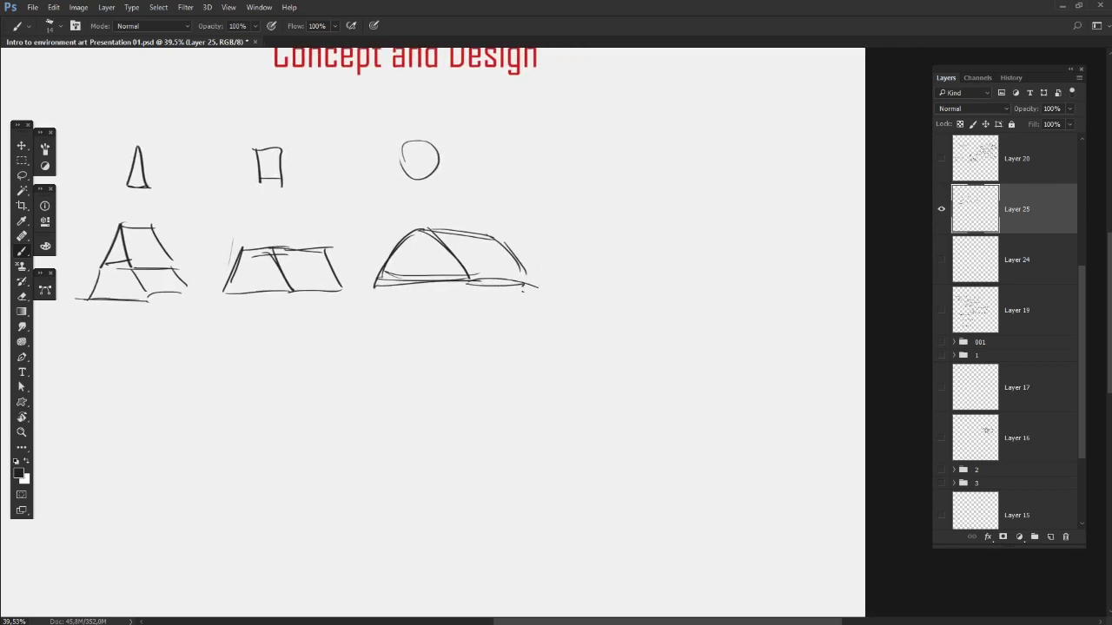
pyautogui.moveTo(514, 337); pyautogui.dragTo(625, 318)
# Erase the middle building's sloping walls and redraw it with upright walls and a pitched roof
pyautogui.moveTo(445, 288); pyautogui.dragTo(489, 325)
pyautogui.press('e')
pyautogui.moveTo(478, 249)
pyautogui.mouseDown()
pyautogui.moveTo(445, 299)
pyautogui.moveTo(514, 304)
pyautogui.moveTo(445, 258)
pyautogui.moveTo(436, 297)
pyautogui.mouseUp()
pyautogui.press('b')
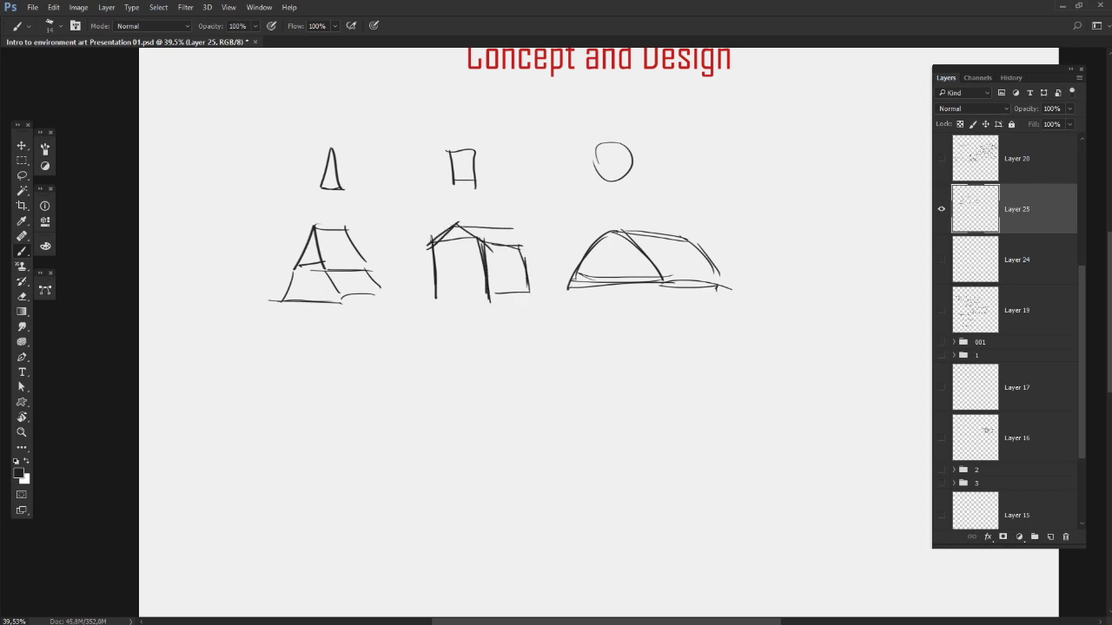
pyautogui.moveTo(484, 239); pyautogui.dragTo(501, 260)
pyautogui.moveTo(411, 388); pyautogui.dragTo(378, 405)
# Erase the wide base beneath the A-frame building, keeping only its tent-shaped upper part
pyautogui.press('e')
pyautogui.moveTo(308, 310); pyautogui.dragTo(234, 316)
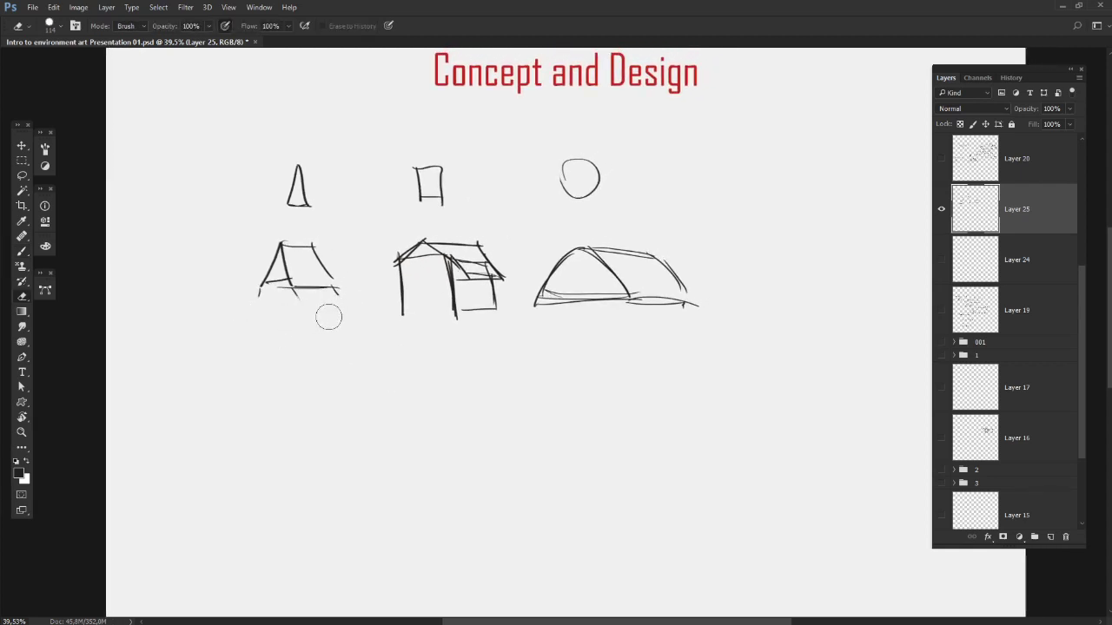
pyautogui.press('b')
# Erase the middle building's roof lines, redraw them as a larger overhanging gable roof, and close the walls with base lines
pyautogui.press('e')
pyautogui.moveTo(437, 267)
pyautogui.mouseDown()
pyautogui.moveTo(456, 267)
pyautogui.moveTo(405, 265)
pyautogui.mouseUp()
pyautogui.press('b')
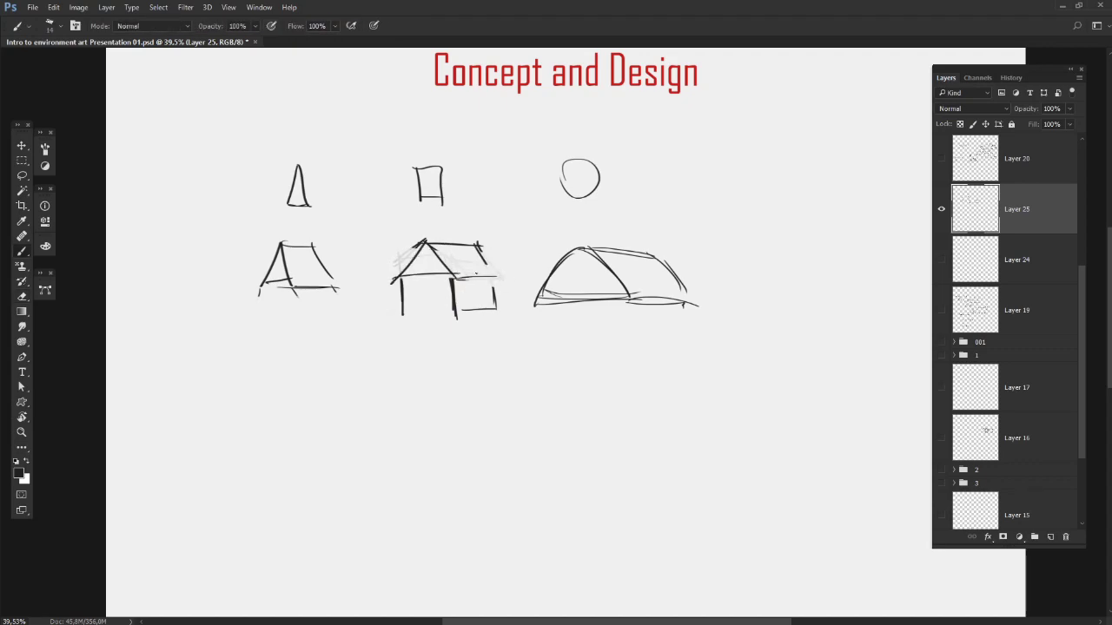
pyautogui.moveTo(487, 264); pyautogui.dragTo(497, 278)
pyautogui.press('space')
pyautogui.moveTo(383, 340)
pyautogui.mouseDown()
pyautogui.moveTo(365, 334)
pyautogui.moveTo(444, 311)
pyautogui.mouseUp()
pyautogui.press('space')
pyautogui.moveTo(420, 314); pyautogui.dragTo(428, 349)
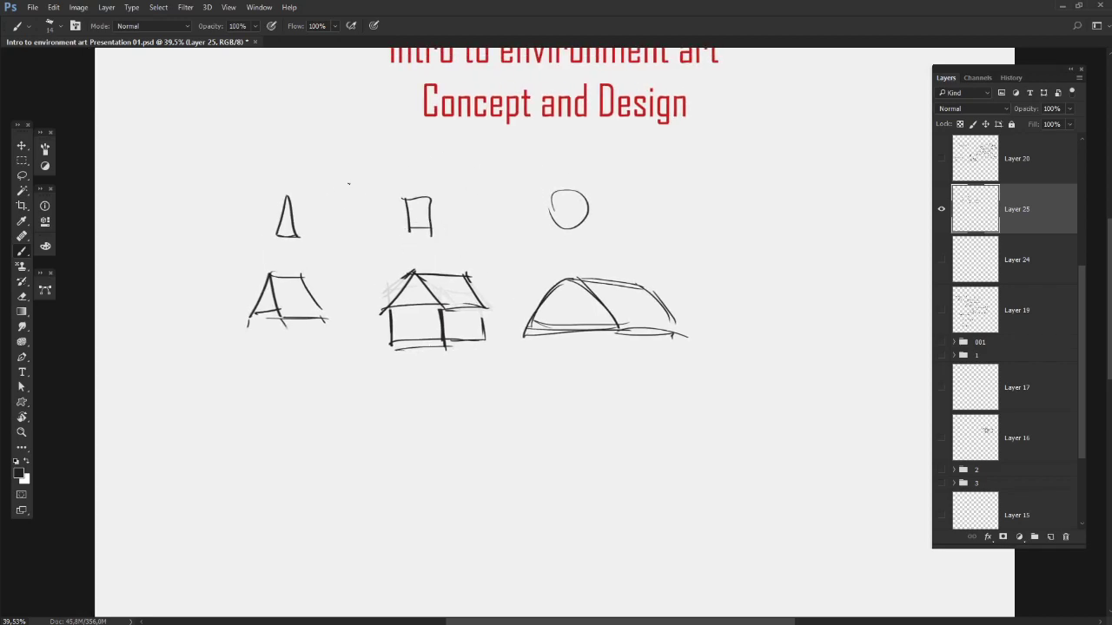
pyautogui.moveTo(405, 198)
pyautogui.mouseDown()
pyautogui.moveTo(375, 233)
pyautogui.moveTo(310, 208)
pyautogui.moveTo(291, 236)
pyautogui.mouseUp()
pyautogui.press('e')
pyautogui.press('b')
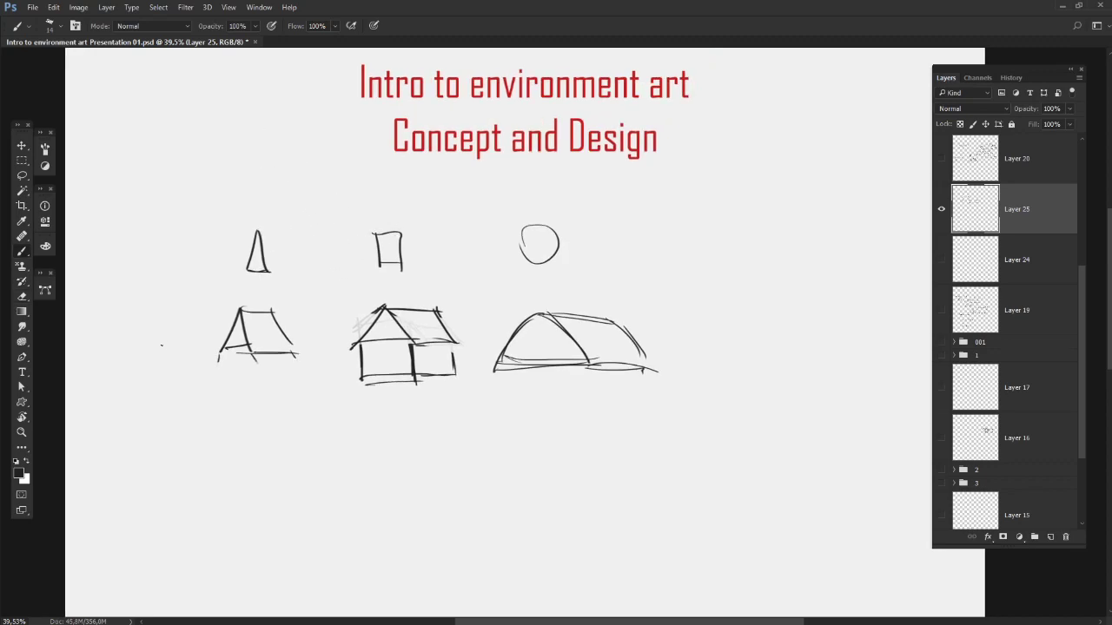
pyautogui.moveTo(334, 281)
pyautogui.mouseDown()
pyautogui.moveTo(313, 251)
pyautogui.moveTo(280, 290)
pyautogui.moveTo(267, 275)
pyautogui.mouseUp()
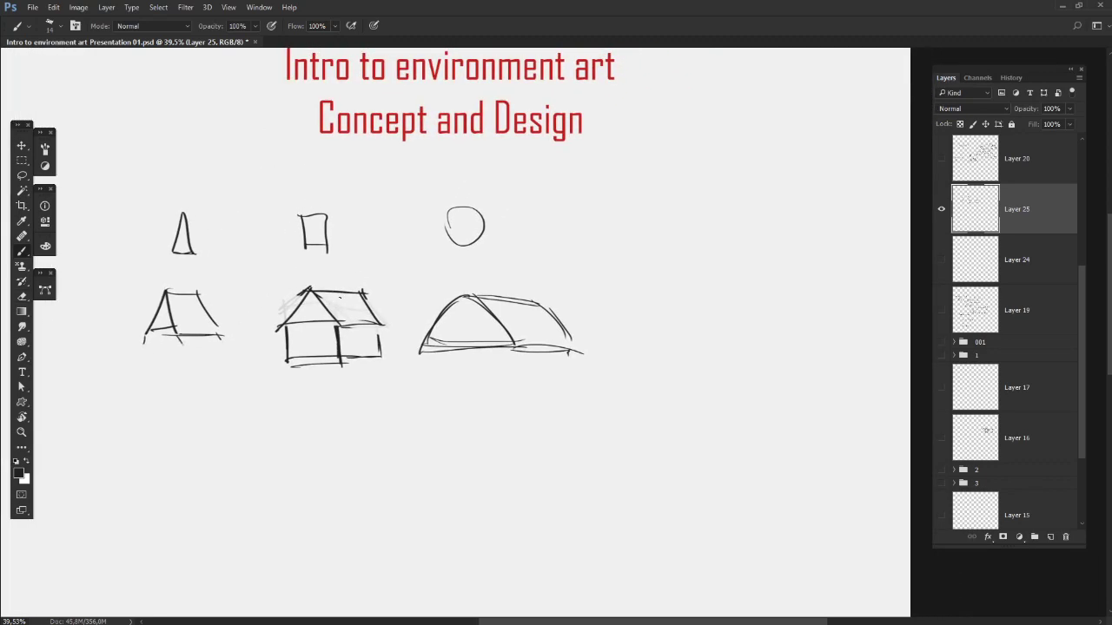
pyautogui.scroll(1, 581, 250)
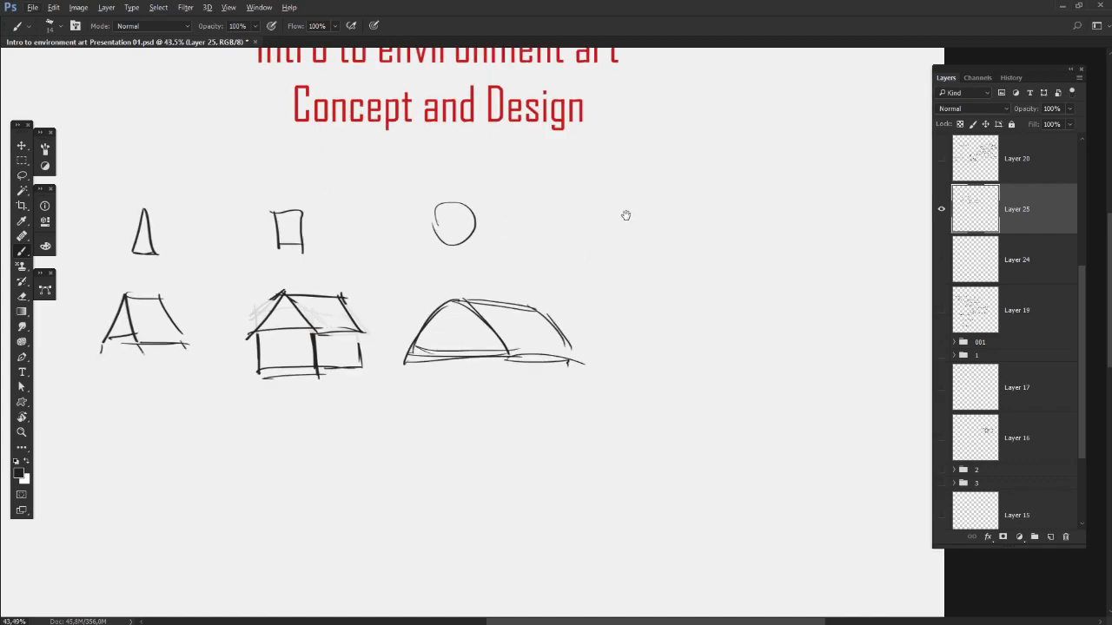
pyautogui.moveTo(626, 214); pyautogui.dragTo(561, 219)
# Try annotating the building sketches with an arrow beneath them and an ellipse around all three, and undo the marks
pyautogui.moveTo(533, 275); pyautogui.dragTo(662, 207)
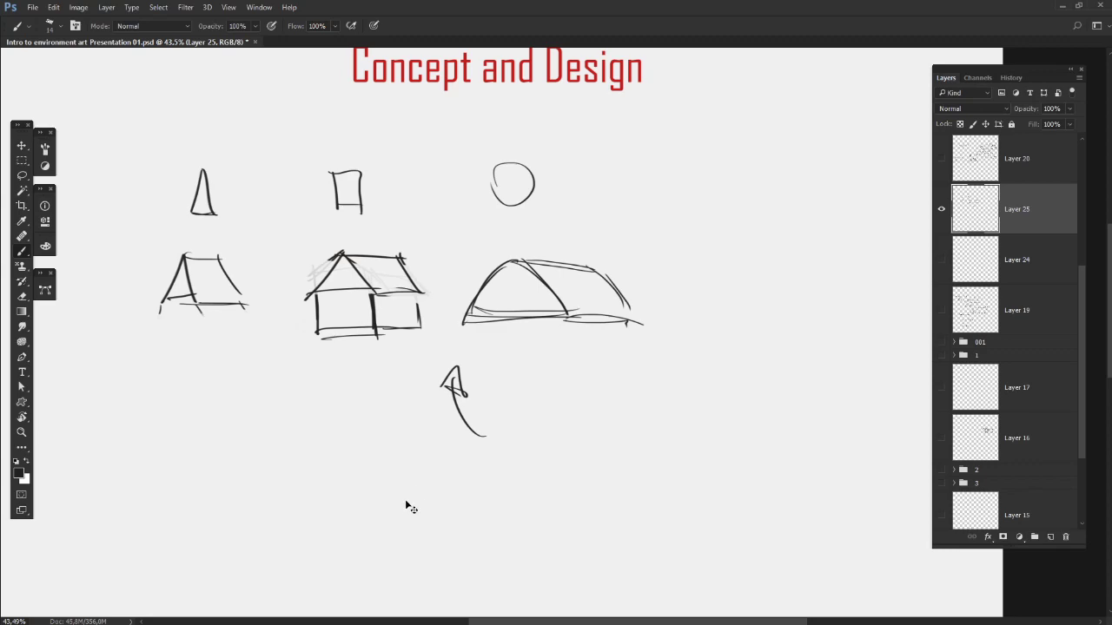
pyautogui.hotkey('ctrl', 'alt', 'z')
pyautogui.hotkey('ctrl', 'alt', 'z')
pyautogui.moveTo(485, 455)
pyautogui.mouseDown()
pyautogui.moveTo(509, 461)
pyautogui.moveTo(612, 431)
pyautogui.mouseUp()
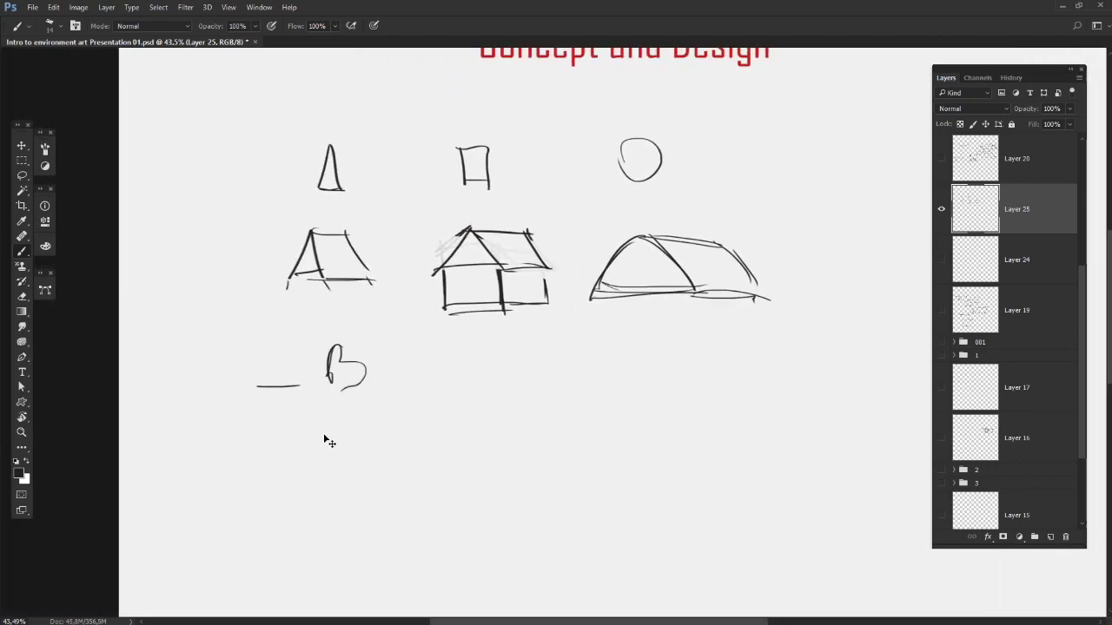
pyautogui.hotkey('ctrl', 'alt', 'z')
pyautogui.moveTo(542, 137); pyautogui.dragTo(517, 163)
pyautogui.moveTo(422, 384)
pyautogui.mouseDown()
pyautogui.moveTo(373, 179)
pyautogui.moveTo(452, 389)
pyautogui.moveTo(347, 364)
pyautogui.mouseUp()
pyautogui.moveTo(271, 318)
pyautogui.mouseDown()
pyautogui.moveTo(514, 225)
pyautogui.moveTo(658, 345)
pyautogui.mouseUp()
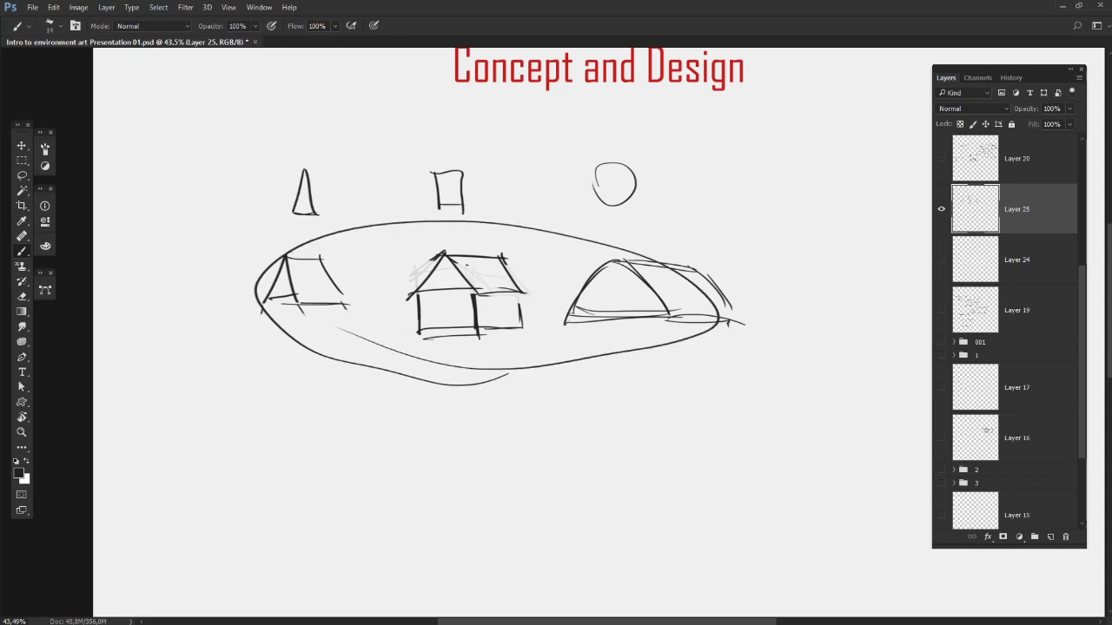
pyautogui.hotkey('ctrl', 'z')
pyautogui.moveTo(547, 221); pyautogui.dragTo(491, 262)
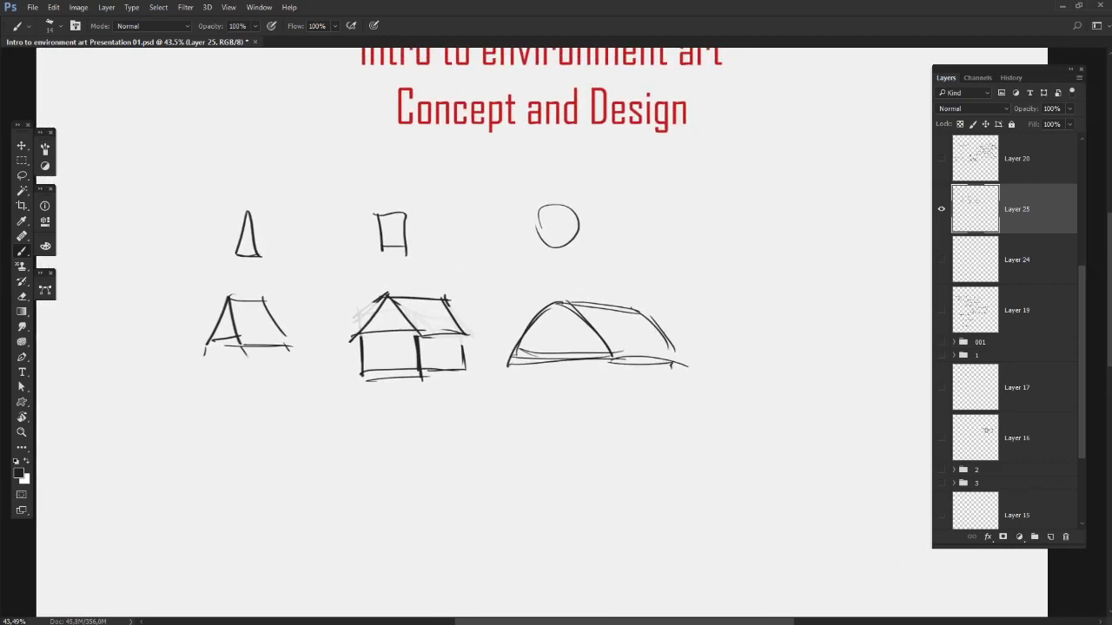
# Bring the reference board over the canvas beside the sketches and draw an arrow from each basic shape down to its building
pyautogui.hotkey('alt', 'Tab')
pyautogui.moveTo(495, 304); pyautogui.dragTo(859, 286)
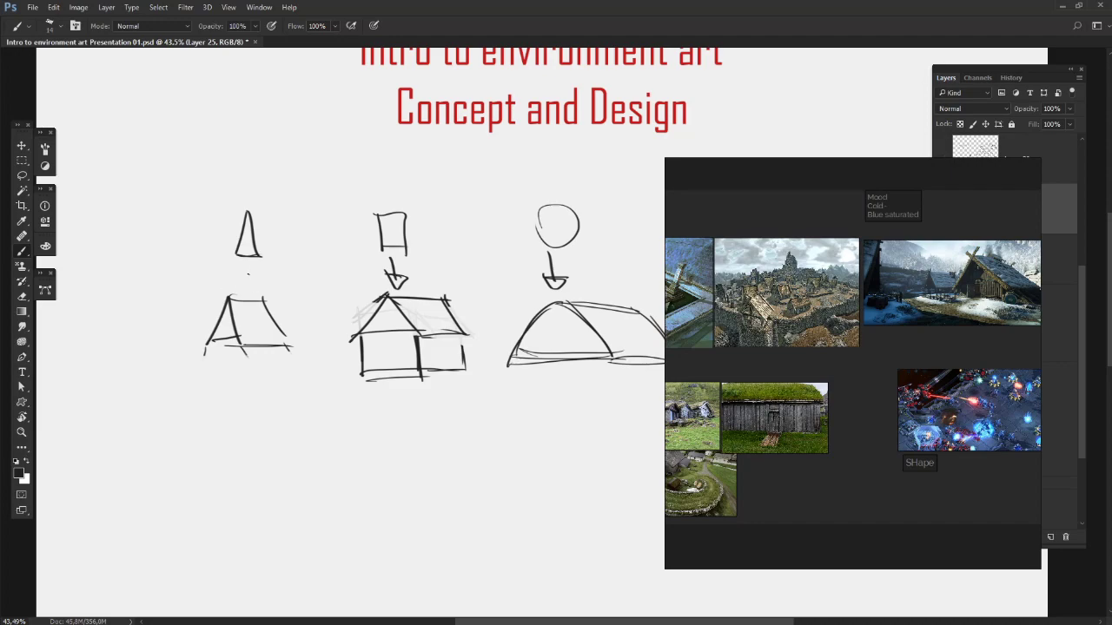
pyautogui.moveTo(272, 270); pyautogui.dragTo(251, 284)
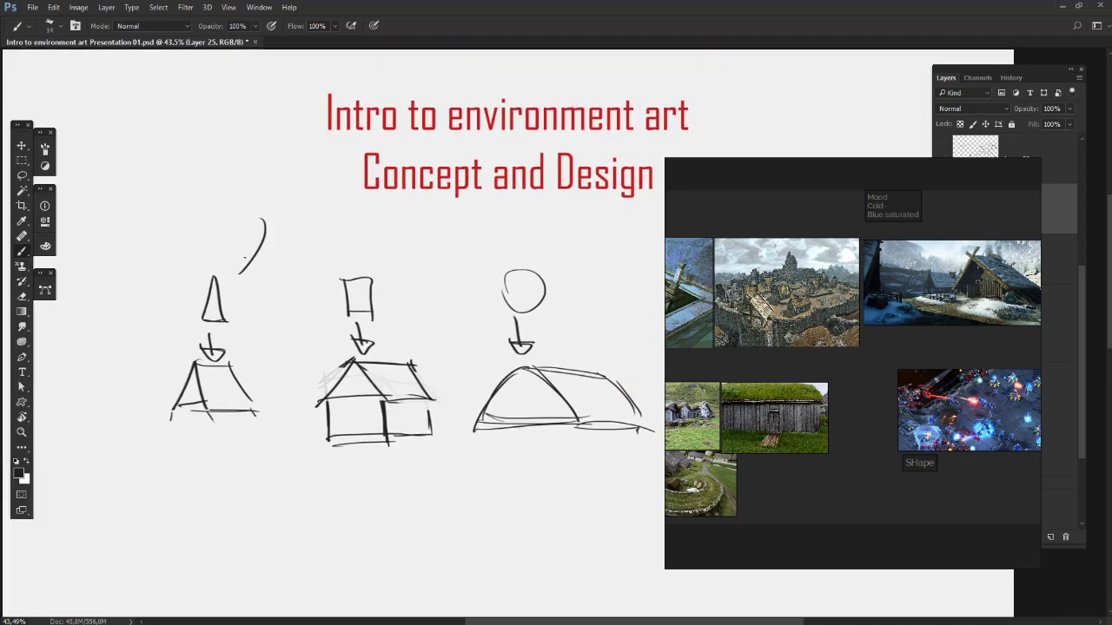
pyautogui.moveTo(343, 230); pyautogui.dragTo(293, 264)
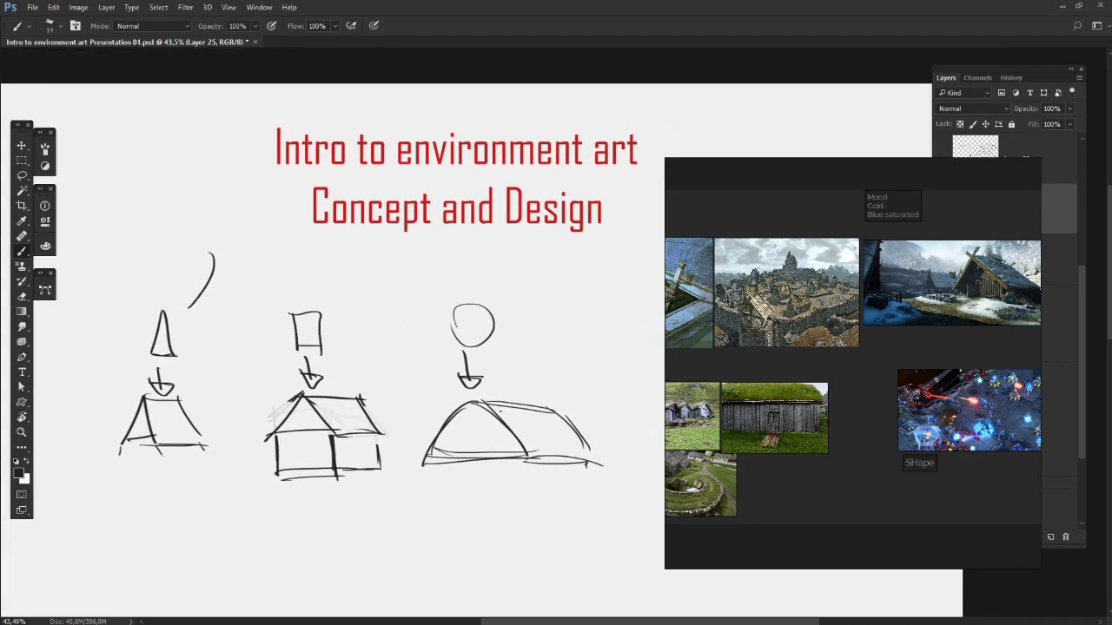
pyautogui.moveTo(385, 306); pyautogui.dragTo(402, 289)
pyautogui.moveTo(387, 333); pyautogui.dragTo(386, 289)
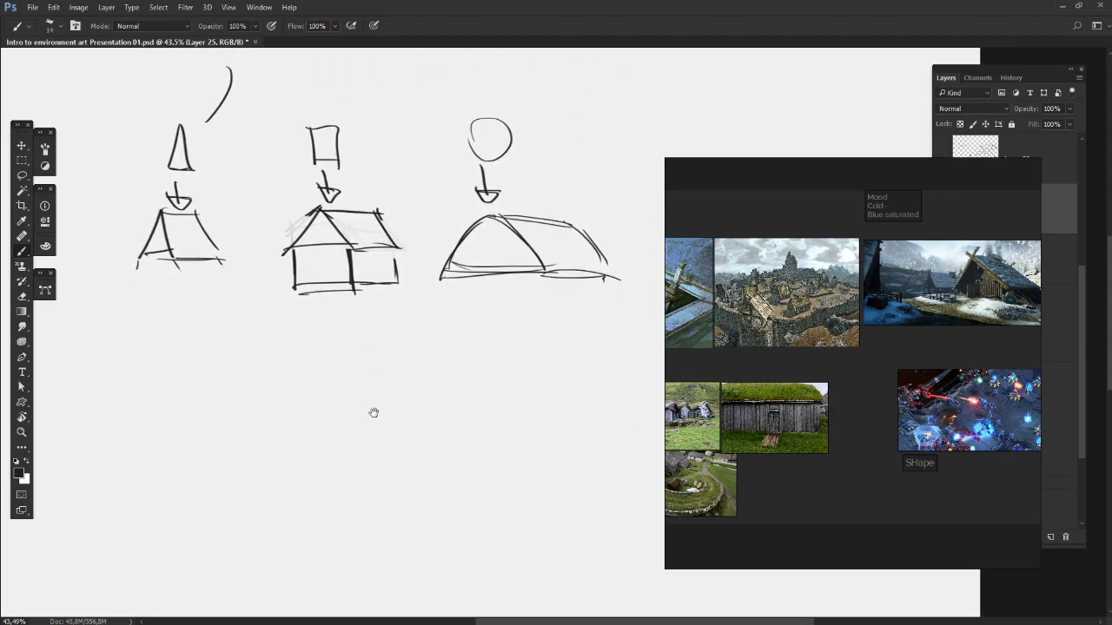
pyautogui.moveTo(331, 344)
pyautogui.mouseDown()
pyautogui.moveTo(350, 334)
pyautogui.moveTo(220, 328)
pyautogui.moveTo(318, 243)
pyautogui.moveTo(310, 310)
pyautogui.moveTo(256, 330)
pyautogui.moveTo(400, 238)
pyautogui.moveTo(355, 307)
pyautogui.moveTo(318, 322)
pyautogui.moveTo(387, 313)
pyautogui.moveTo(342, 310)
pyautogui.mouseUp()
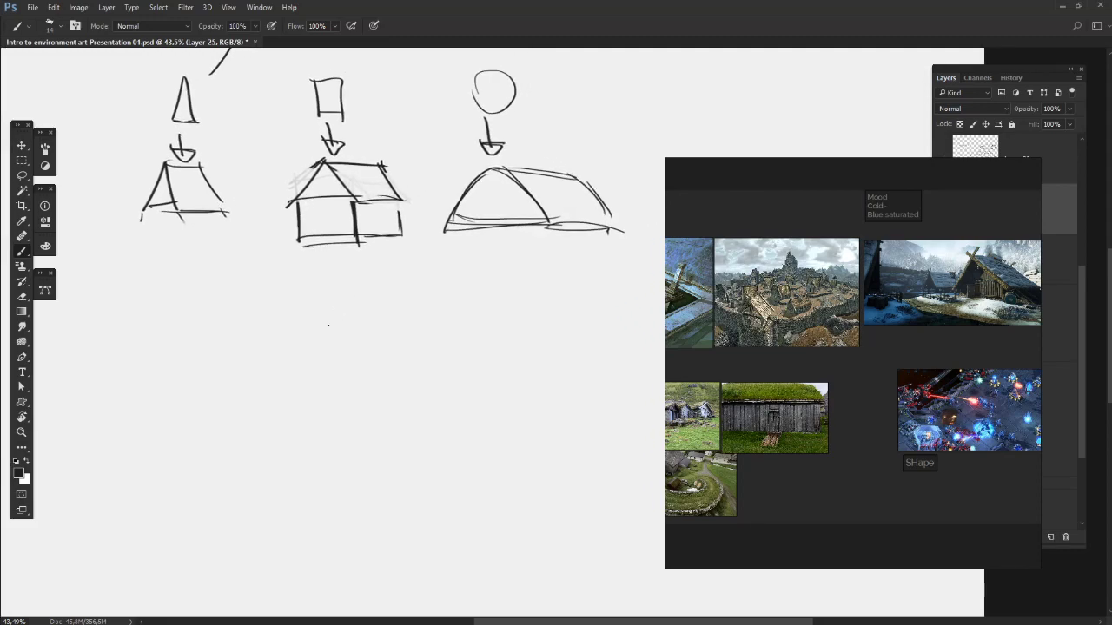
pyautogui.moveTo(561, 255)
pyautogui.mouseDown()
pyautogui.moveTo(467, 315)
pyautogui.moveTo(566, 301)
pyautogui.moveTo(397, 338)
pyautogui.moveTo(411, 333)
pyautogui.moveTo(419, 280)
pyautogui.moveTo(368, 336)
pyautogui.mouseUp()
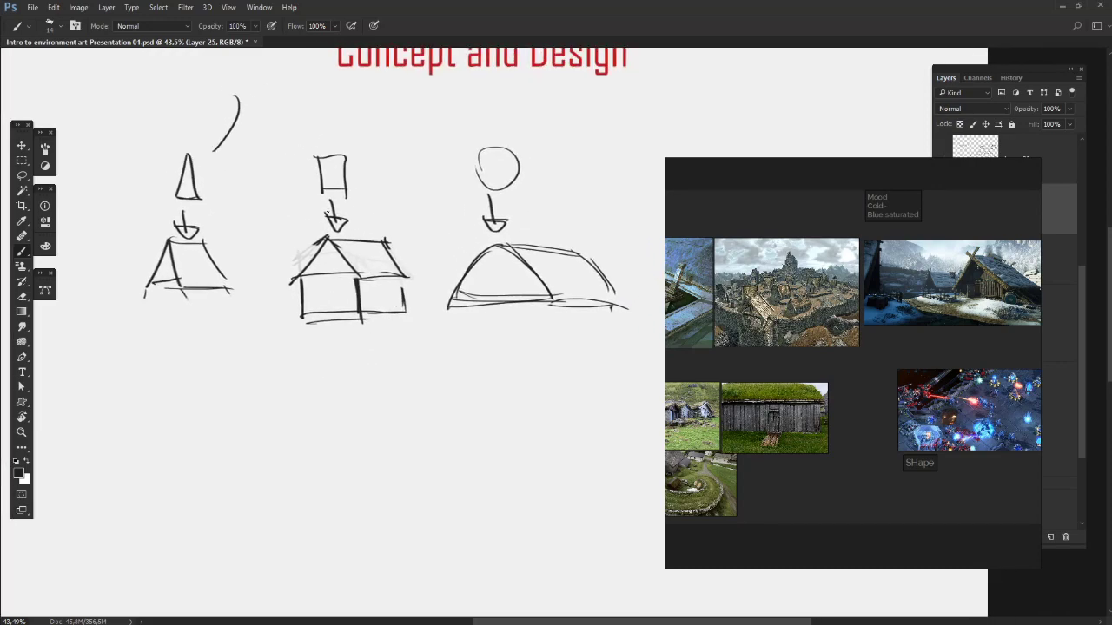
# Switch to the Steam store page in the browser and reposition the reference board over it
pyautogui.moveTo(770, 282); pyautogui.dragTo(674, 242)
pyautogui.hotkey('alt', 'Tab')
pyautogui.hotkey('alt', 'Tab')
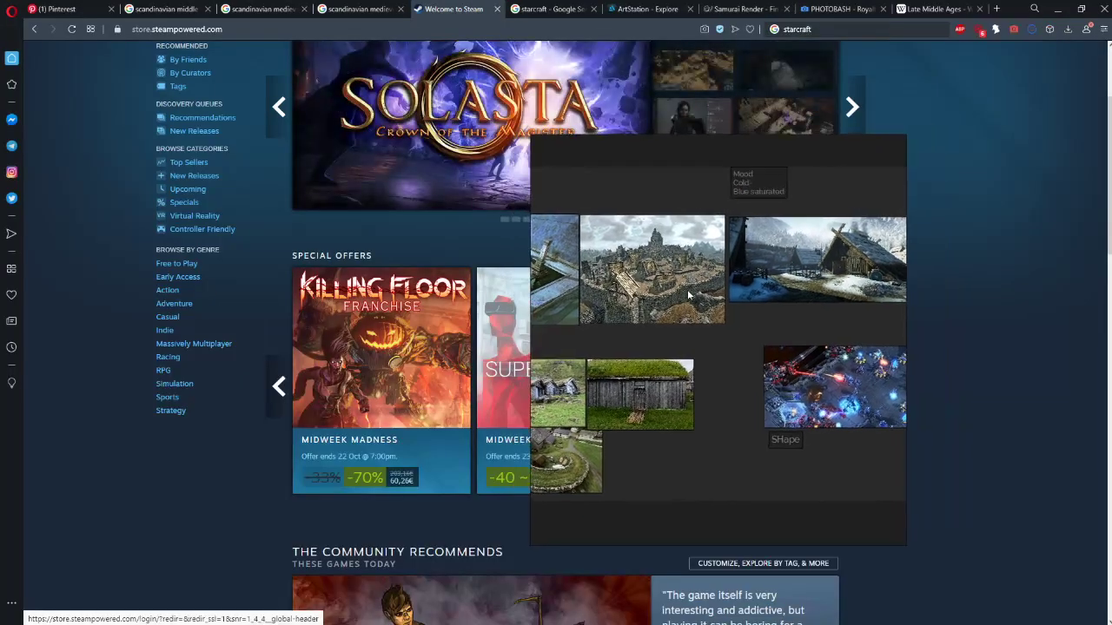
pyautogui.scroll(-4, 695, 184)
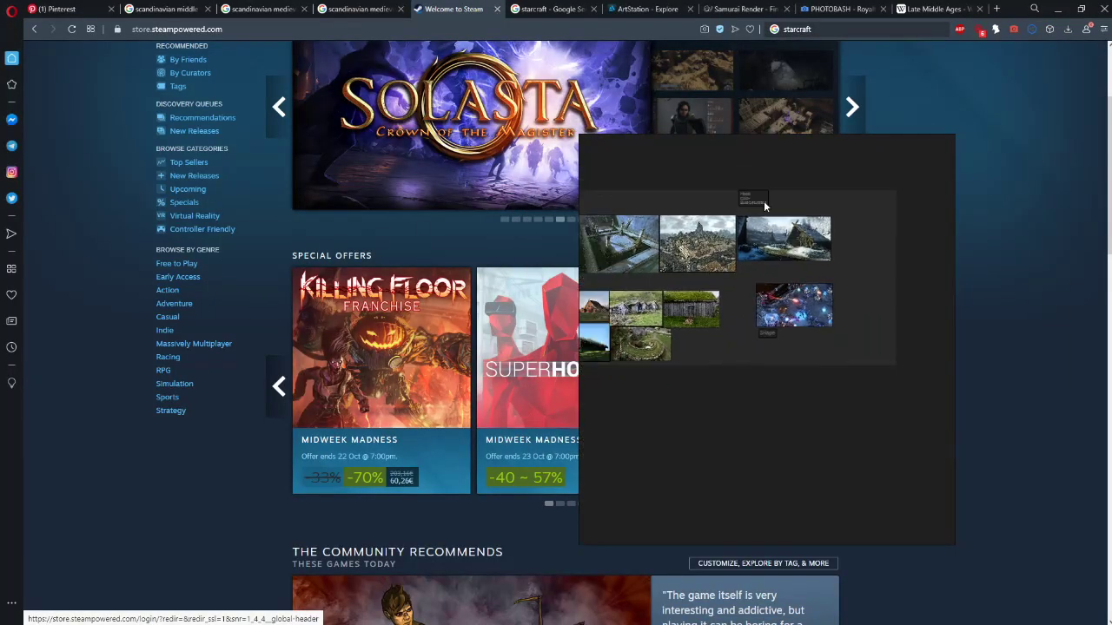
pyautogui.moveTo(764, 206); pyautogui.dragTo(856, 209)
# Change the second line of the board's "1 page iteration" note to "1 props"
pyautogui.scroll(4, 720, 228)
pyautogui.moveTo(617, 228); pyautogui.dragTo(720, 237)
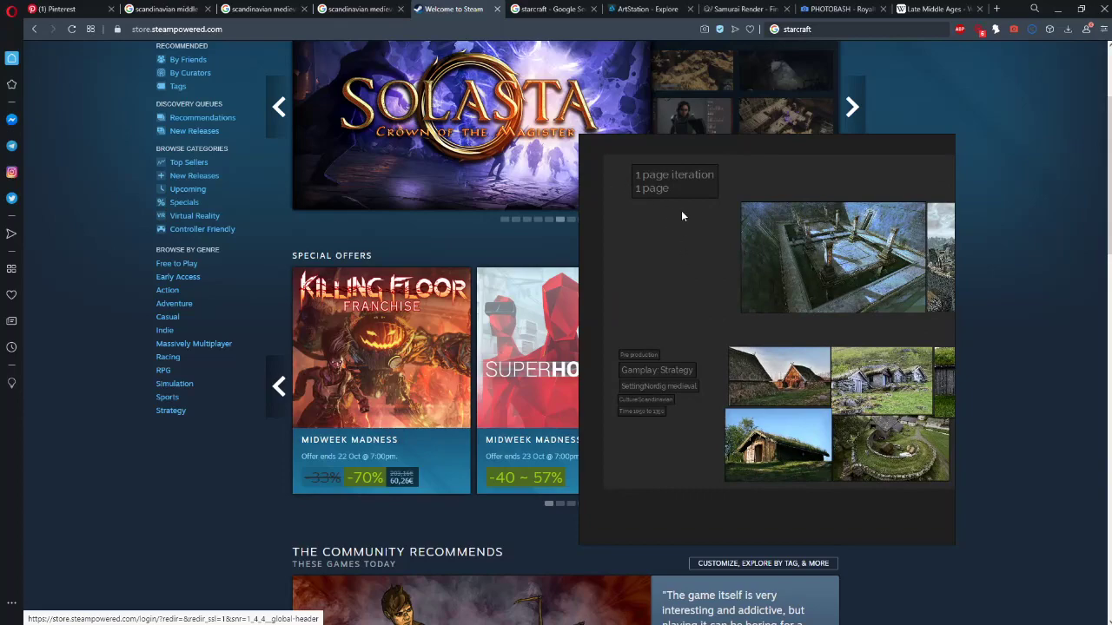
pyautogui.moveTo(682, 190); pyautogui.dragTo(678, 189)
pyautogui.click(685, 244)
pyautogui.moveTo(682, 338)
pyautogui.mouseDown()
pyautogui.moveTo(638, 307)
pyautogui.moveTo(675, 345)
pyautogui.mouseUp()
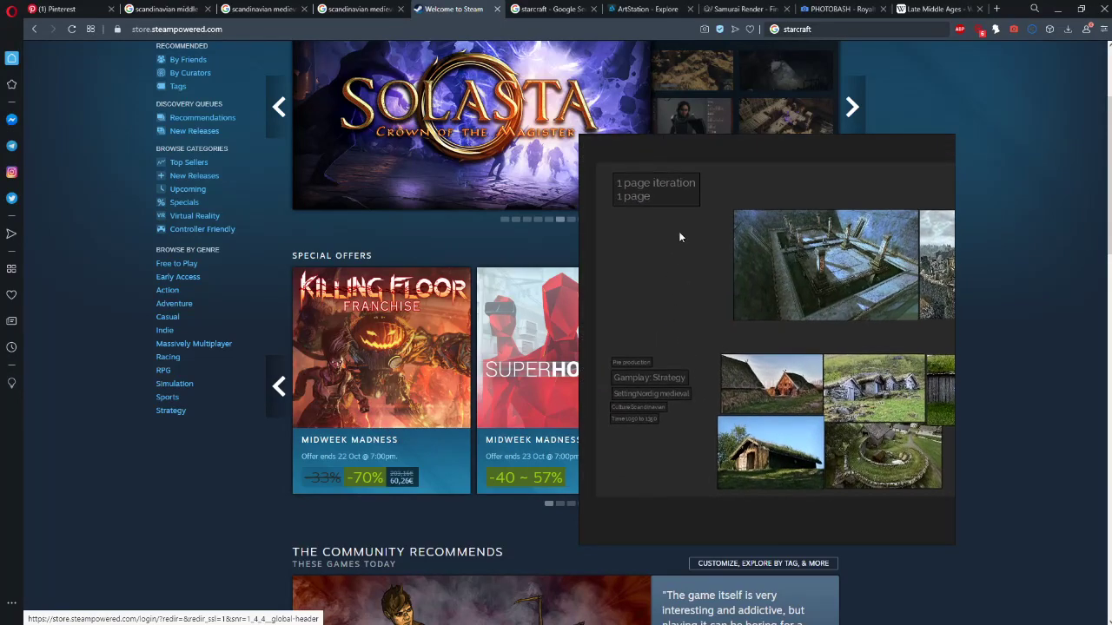
pyautogui.moveTo(647, 207); pyautogui.dragTo(645, 210)
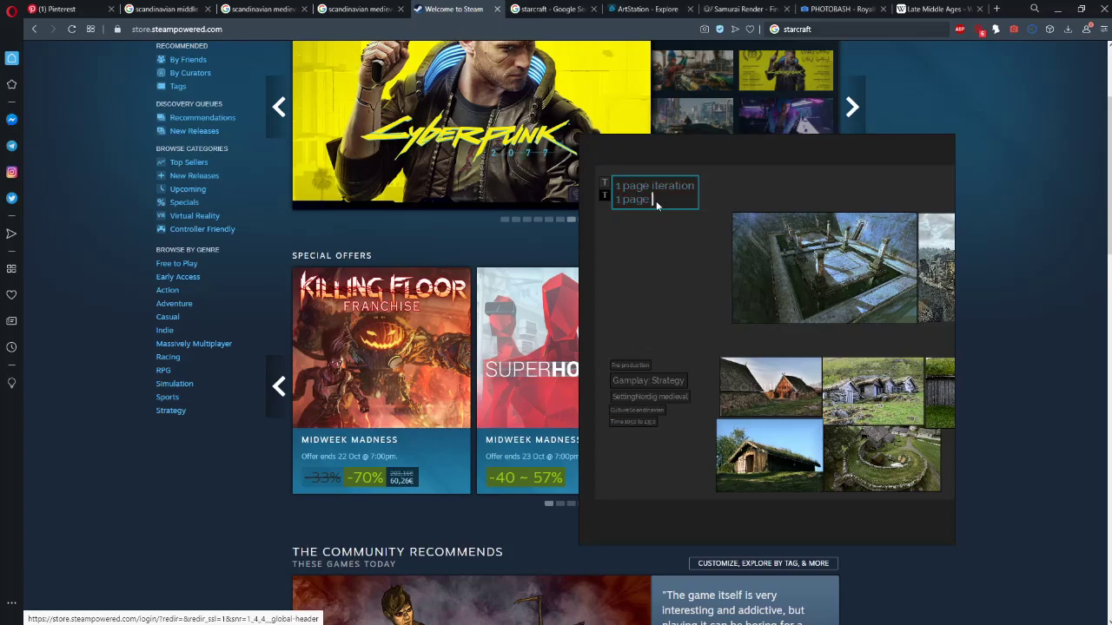
pyautogui.press('BackSpace')
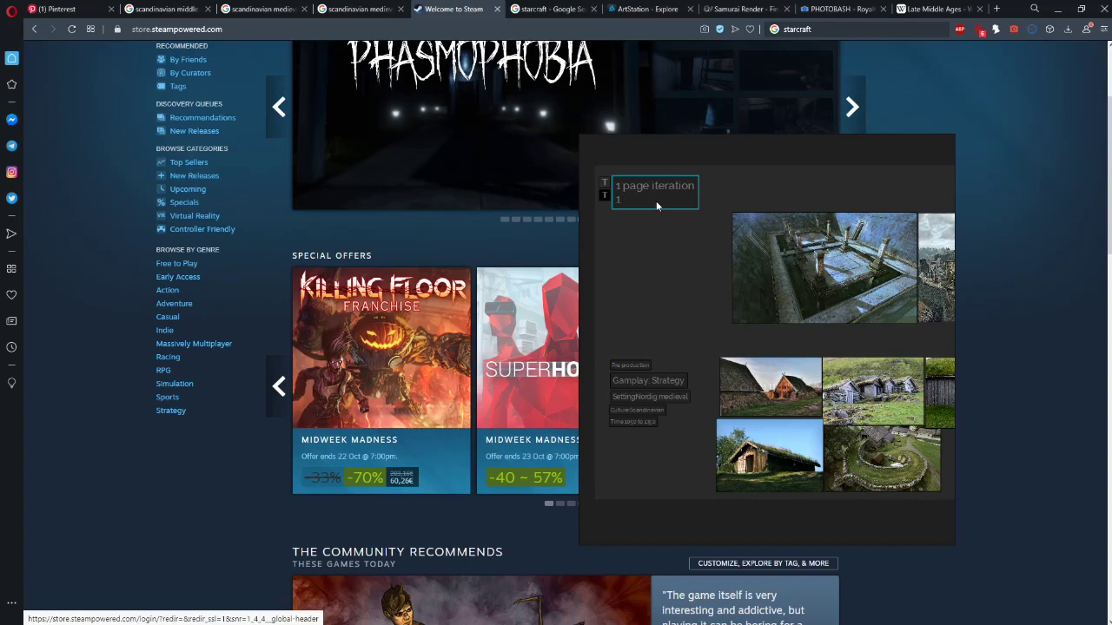
pyautogui.write('props')
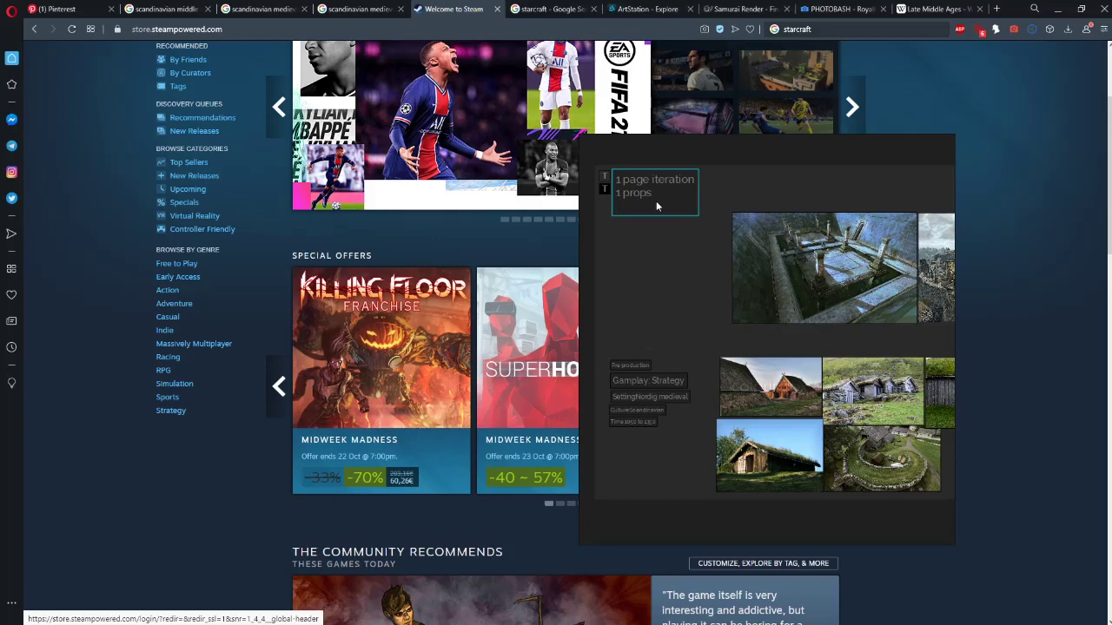
# Add "1 ressource" as the third line of the note, followed by an empty line
pyautogui.write('1 re')
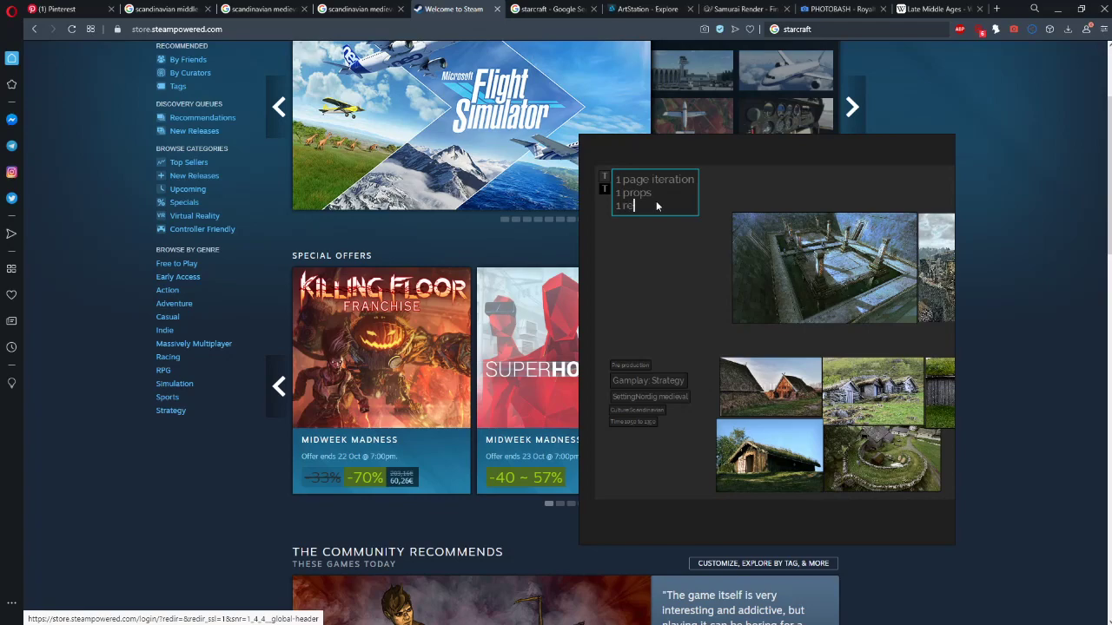
pyautogui.write('ssource')
pyautogui.press('Return')
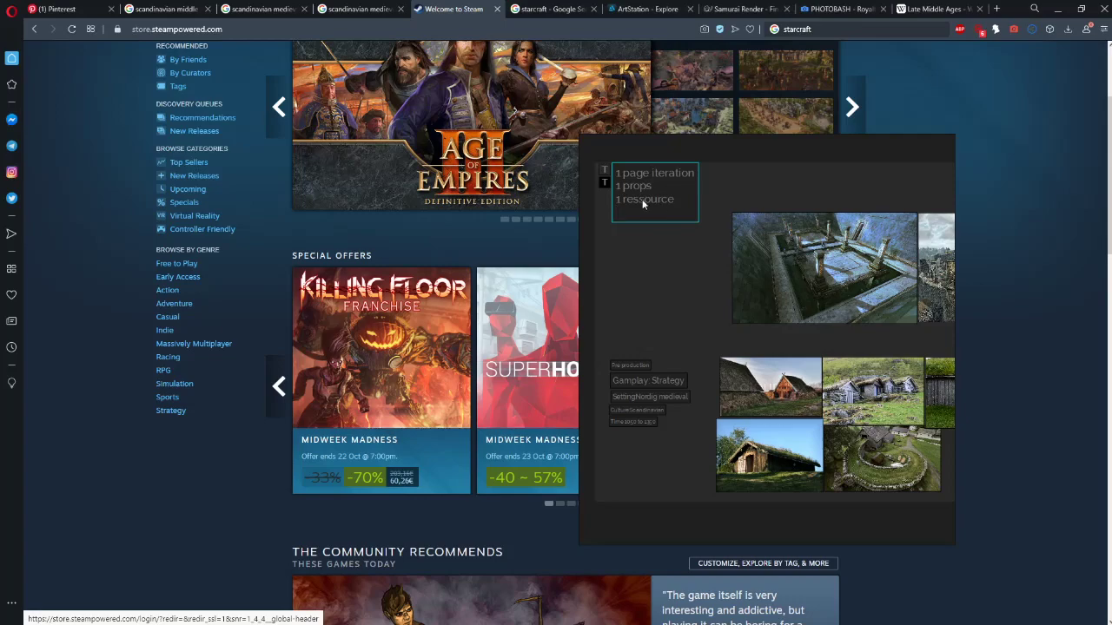
pyautogui.click(633, 233)
pyautogui.moveTo(635, 216); pyautogui.dragTo(670, 229)
pyautogui.click(655, 272)
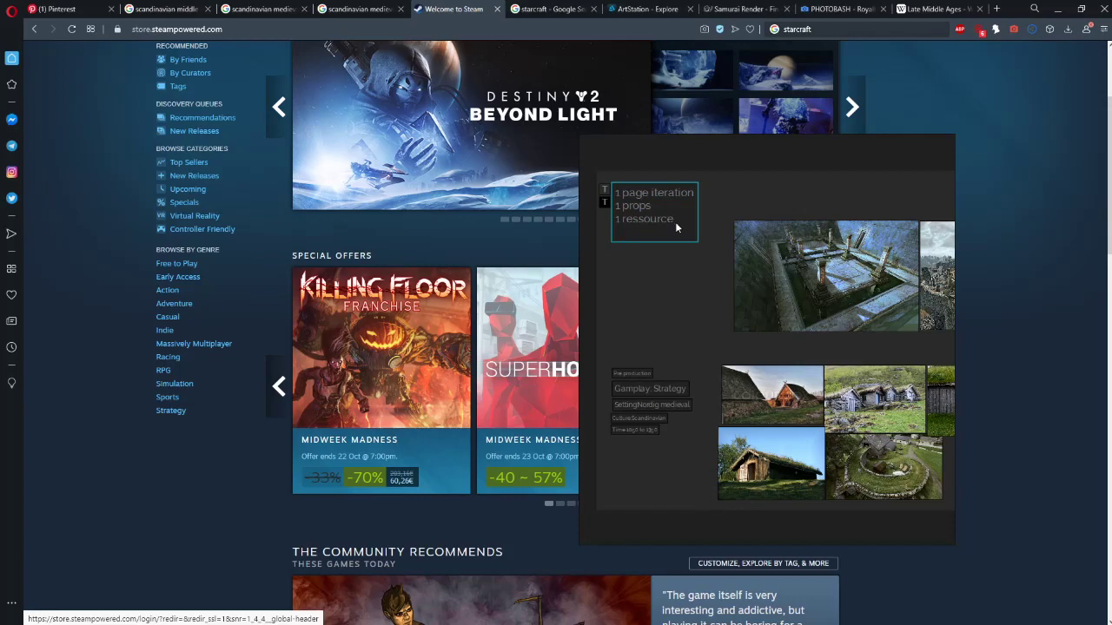
# Extend the "1 ressource" line of the deliverables note with ": wood, stone, gold"
pyautogui.write('wood')
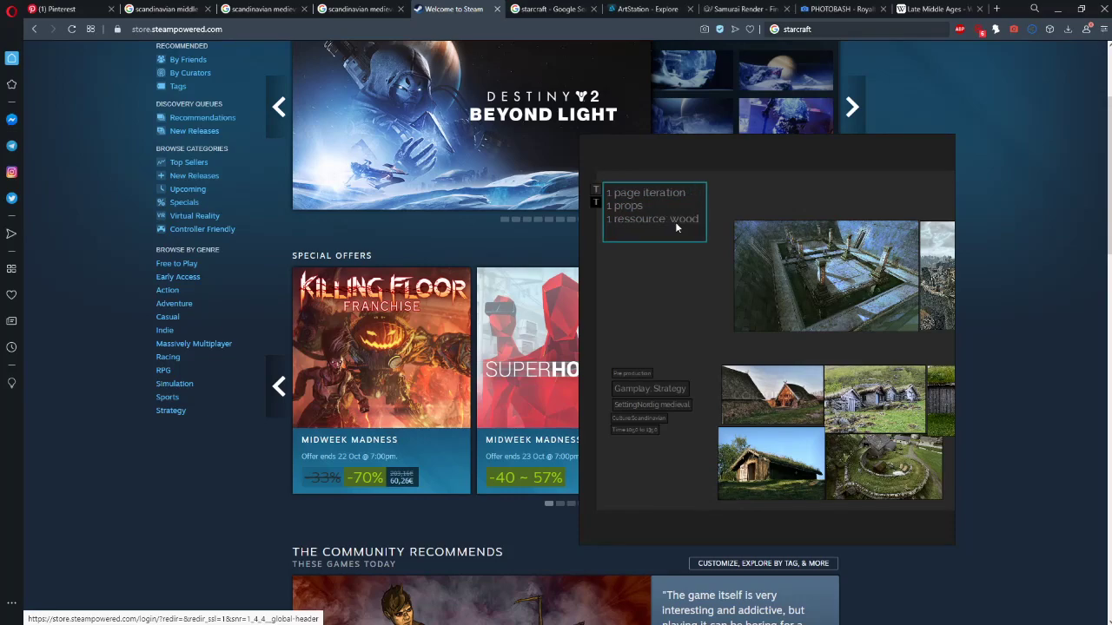
pyautogui.write(', stone')
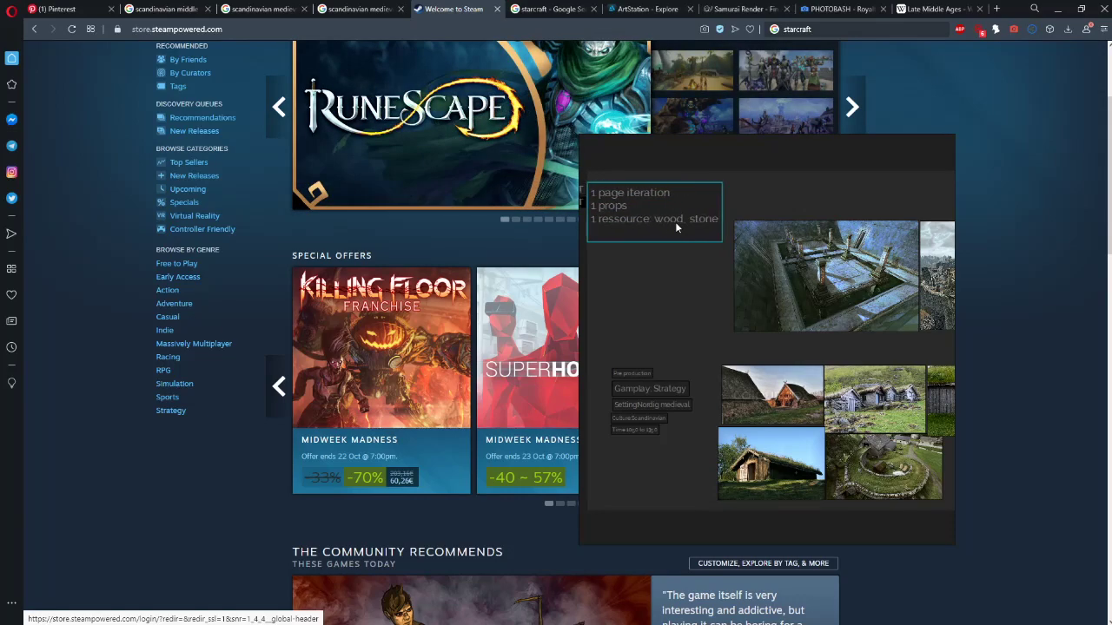
pyautogui.write(', g')
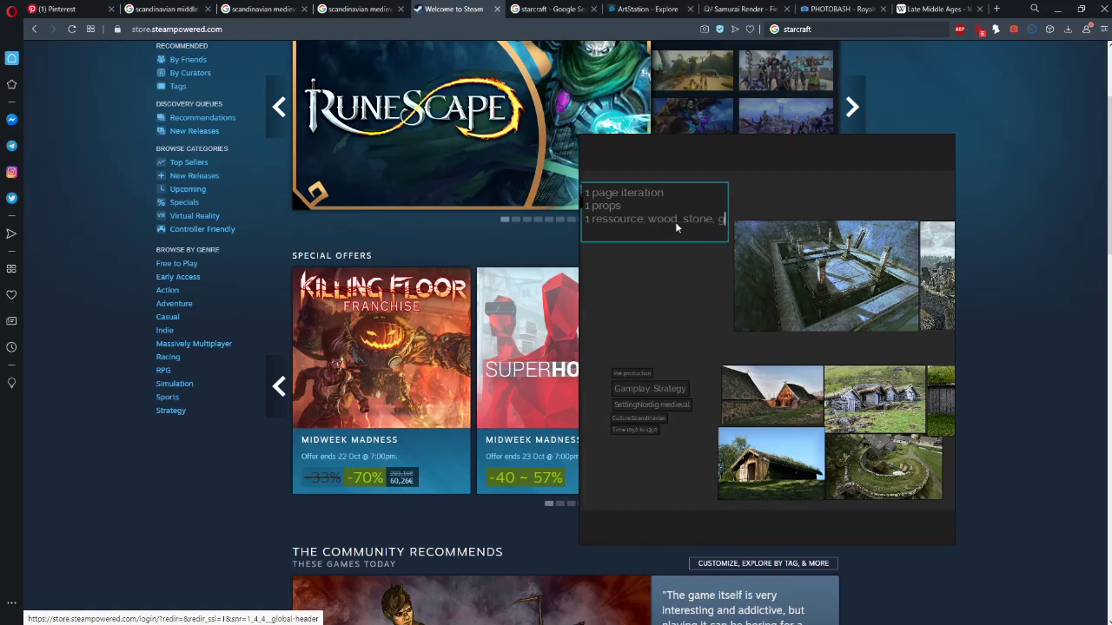
pyautogui.write('old')
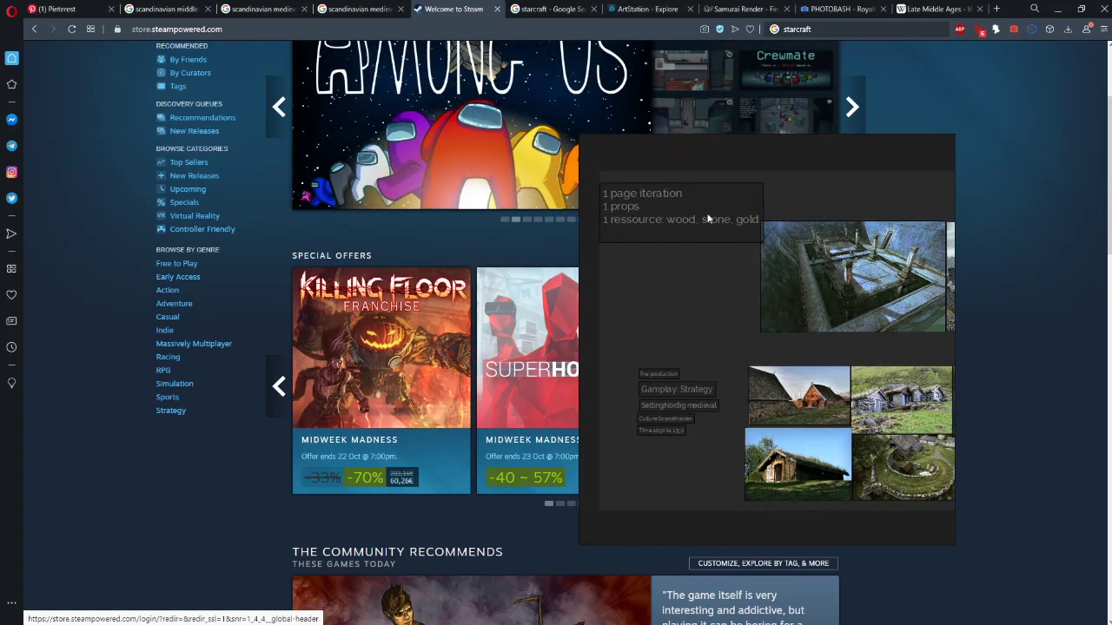
pyautogui.scroll(-1, 697, 290)
# Switch the browser to the "scandinavian medieval architecture" search results and place the reference board beside them
pyautogui.moveTo(740, 278); pyautogui.dragTo(877, 274)
pyautogui.click(551, 9)
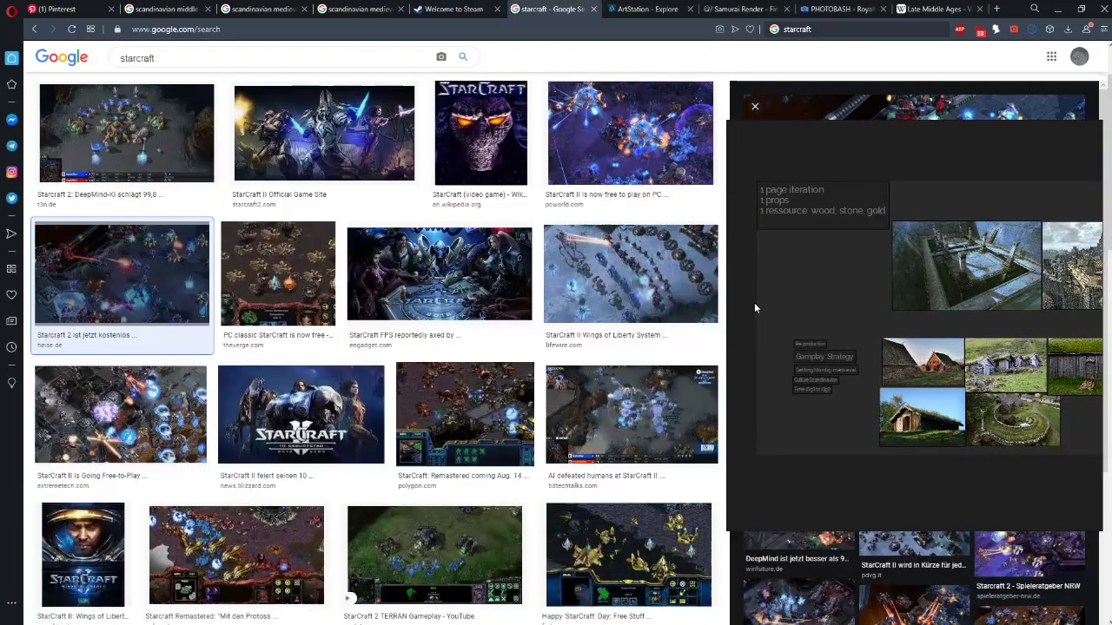
pyautogui.moveTo(754, 306); pyautogui.dragTo(243, 238)
pyautogui.click(165, 8)
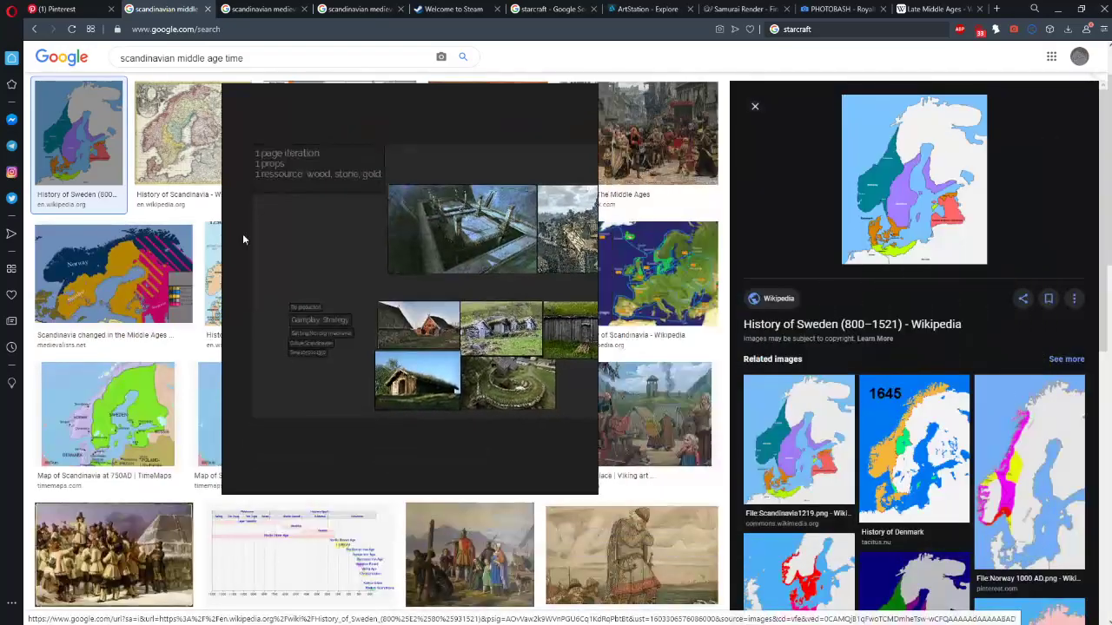
pyautogui.click(215, 8)
pyautogui.moveTo(293, 116); pyautogui.dragTo(681, 258)
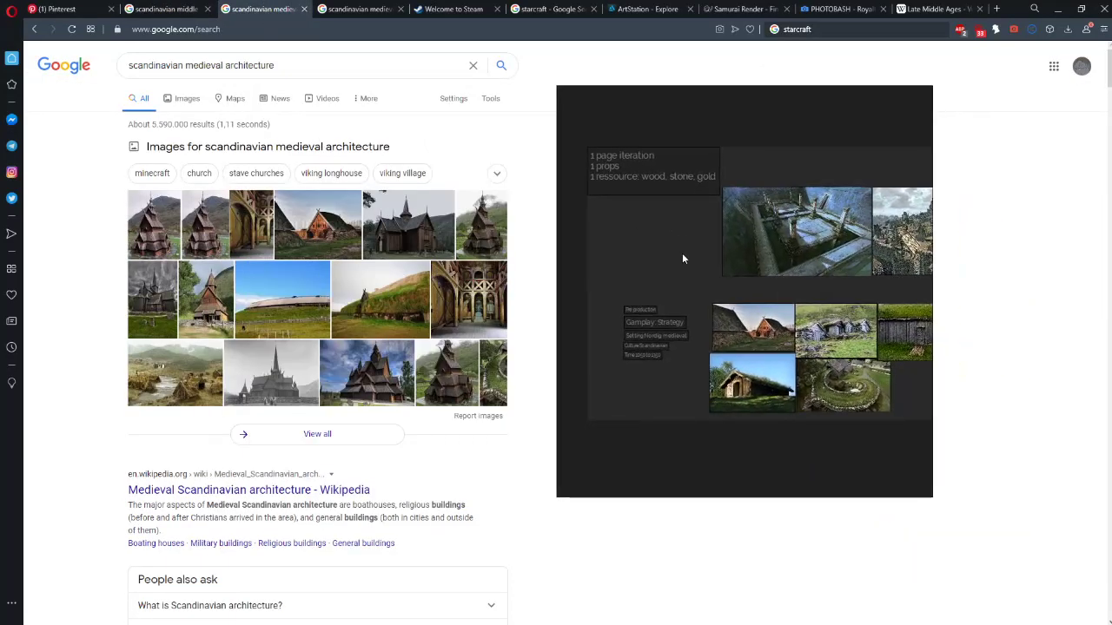
# Examine the ruin, walled city and snowy village mood images on the reference board up close
pyautogui.moveTo(899, 314); pyautogui.dragTo(688, 294)
pyautogui.scroll(-1, 686, 276)
pyautogui.scroll(2, 748, 265)
pyautogui.moveTo(810, 280); pyautogui.dragTo(919, 318)
pyautogui.scroll(-2, 758, 259)
pyautogui.moveTo(654, 231)
pyautogui.mouseDown()
pyautogui.moveTo(668, 225)
pyautogui.moveTo(660, 230)
pyautogui.mouseUp()
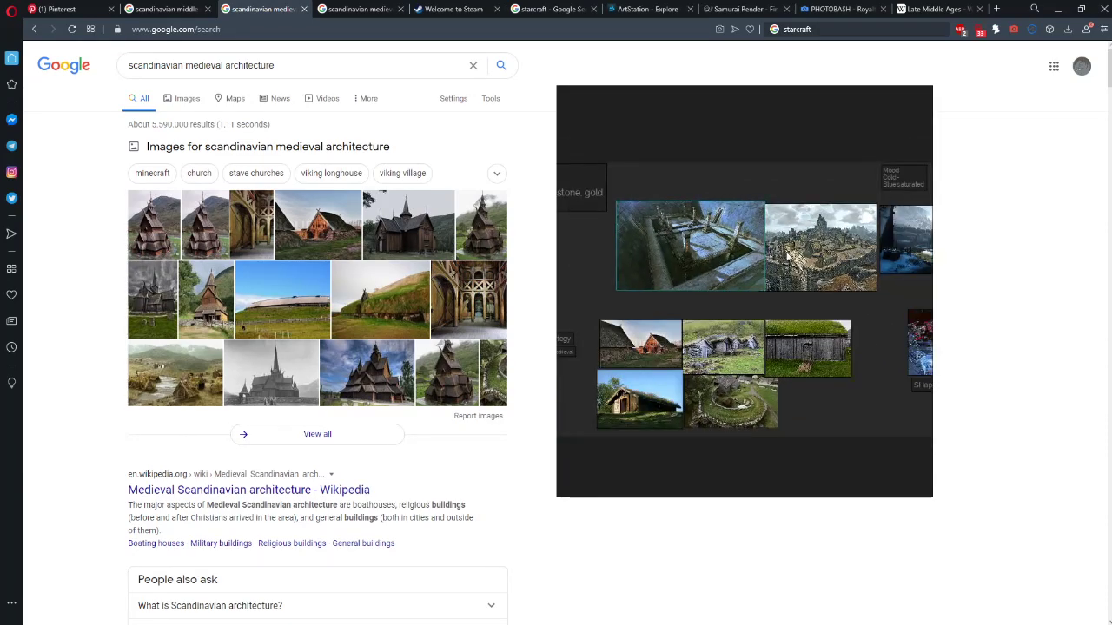
pyautogui.moveTo(786, 252); pyautogui.dragTo(790, 323)
pyautogui.click(817, 251)
pyautogui.click(814, 281)
pyautogui.scroll(4, 813, 282)
pyautogui.scroll(-1, 789, 324)
pyautogui.scroll(-1, 769, 278)
pyautogui.scroll(1, 769, 278)
pyautogui.moveTo(799, 250); pyautogui.dragTo(791, 267)
pyautogui.moveTo(726, 278); pyautogui.dragTo(744, 254)
pyautogui.scroll(-2, 761, 286)
pyautogui.scroll(2, 799, 290)
pyautogui.scroll(-1, 799, 290)
pyautogui.moveTo(653, 342); pyautogui.dragTo(799, 252)
pyautogui.scroll(-1, 718, 304)
pyautogui.scroll(1, 717, 304)
pyautogui.moveTo(851, 299); pyautogui.dragTo(692, 273)
pyautogui.scroll(2, 692, 277)
pyautogui.moveTo(625, 277); pyautogui.dragTo(704, 290)
pyautogui.scroll(-3, 705, 290)
pyautogui.moveTo(661, 321); pyautogui.dragTo(765, 278)
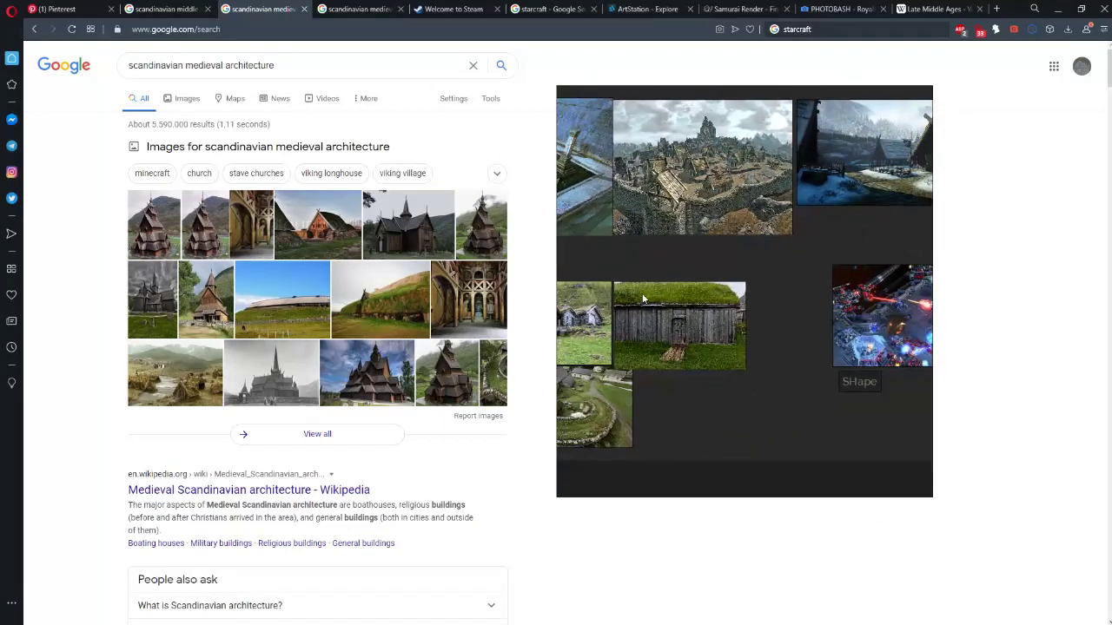
# Examine the Nordic house photos on the board, ending on a close view of the turf-roofed wooden houses
pyautogui.moveTo(643, 299); pyautogui.dragTo(782, 260)
pyautogui.moveTo(614, 300); pyautogui.dragTo(741, 273)
pyautogui.scroll(-2, 741, 282)
pyautogui.moveTo(572, 280); pyautogui.dragTo(677, 280)
pyautogui.scroll(4, 677, 279)
pyautogui.moveTo(799, 308); pyautogui.dragTo(649, 297)
pyautogui.scroll(-3, 738, 303)
pyautogui.moveTo(738, 303)
pyautogui.mouseDown()
pyautogui.moveTo(774, 294)
pyautogui.moveTo(735, 302)
pyautogui.mouseUp()
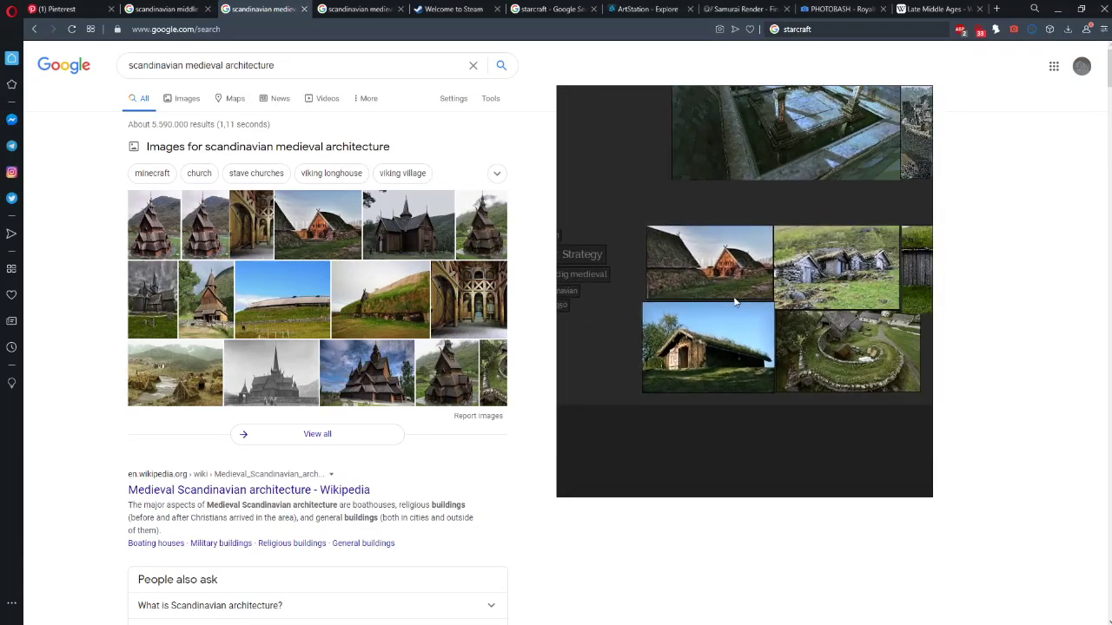
pyautogui.scroll(-1, 747, 302)
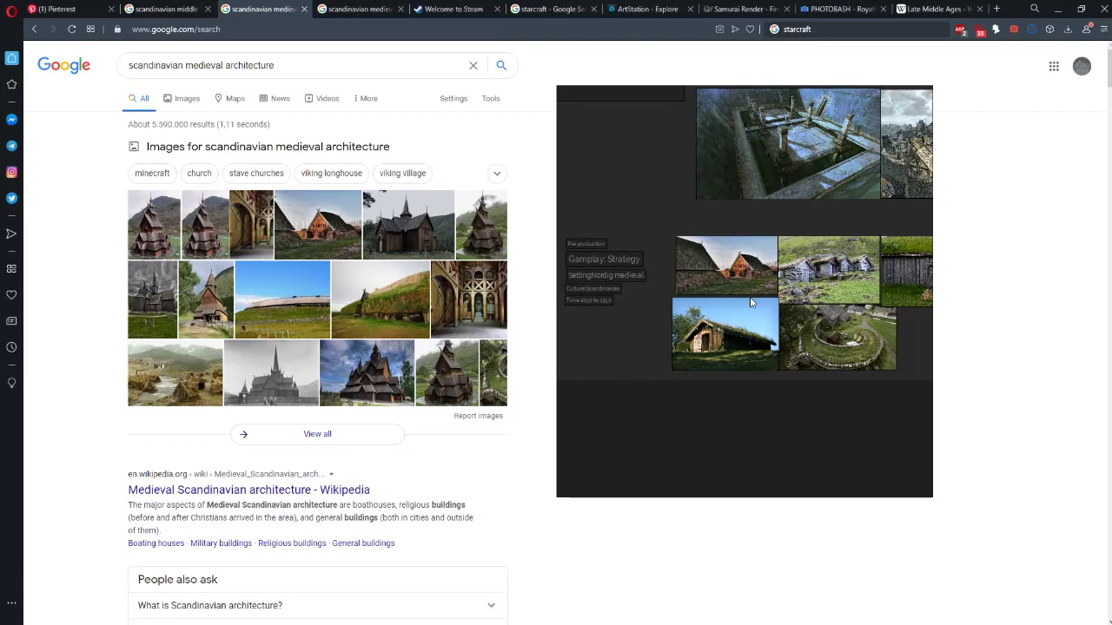
pyautogui.scroll(2, 751, 303)
pyautogui.scroll(-2, 751, 302)
pyautogui.moveTo(647, 294); pyautogui.dragTo(702, 275)
pyautogui.scroll(4, 708, 264)
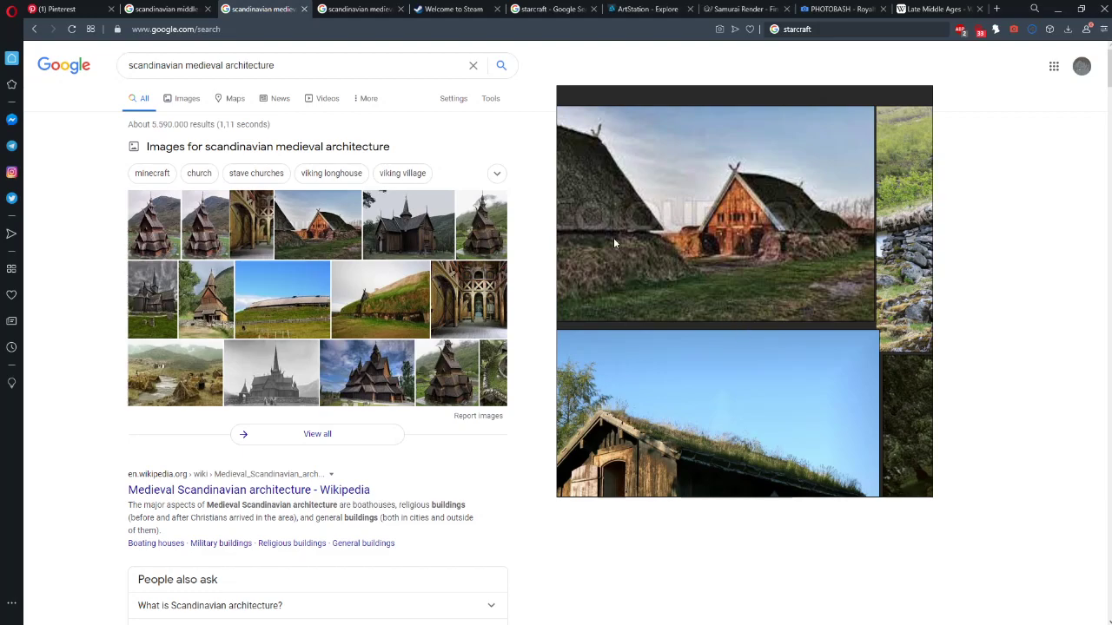
# Replace the architecture search with the suggested query "viking ring fortress" and show its image results
pyautogui.moveTo(321, 62); pyautogui.dragTo(93, 67)
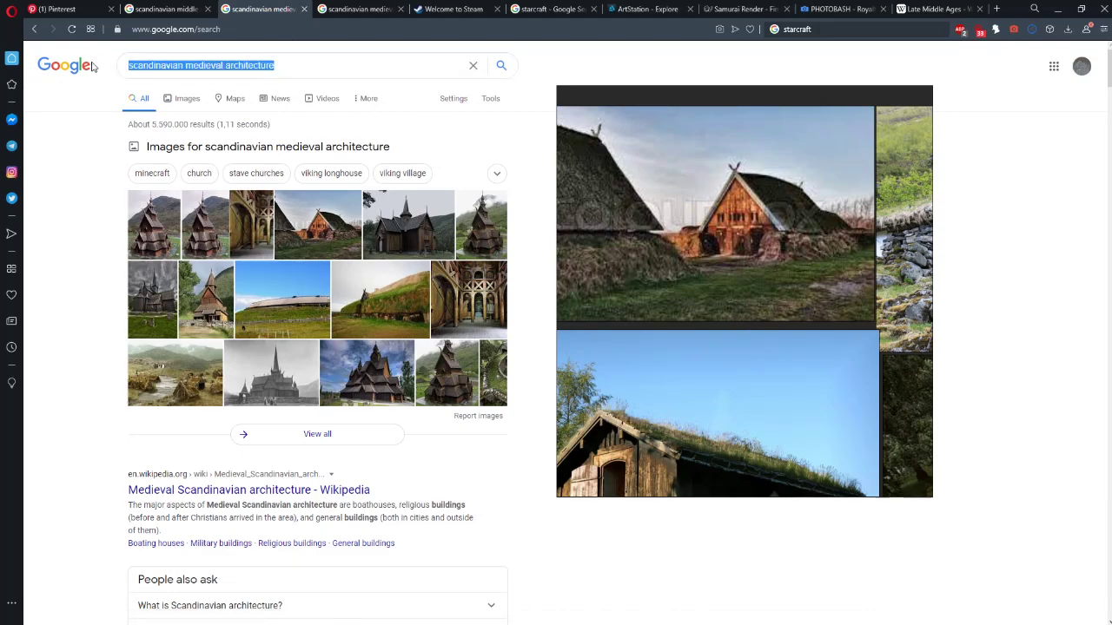
pyautogui.click(295, 66)
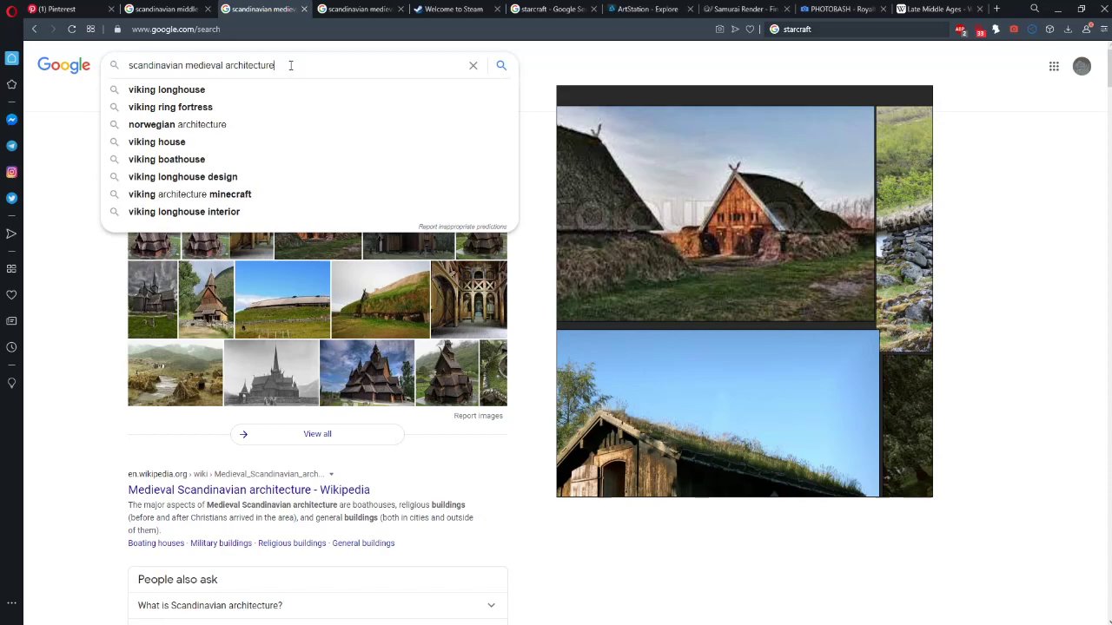
pyautogui.moveTo(291, 65)
pyautogui.mouseDown()
pyautogui.moveTo(194, 65)
pyautogui.moveTo(276, 65)
pyautogui.mouseUp()
pyautogui.click(219, 107)
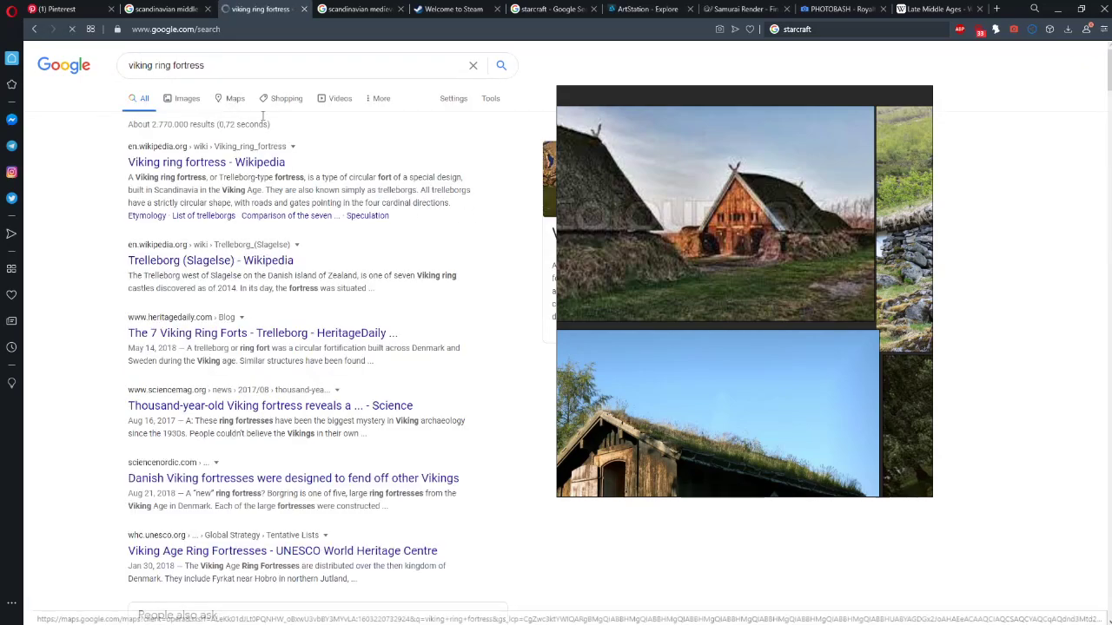
pyautogui.click(187, 100)
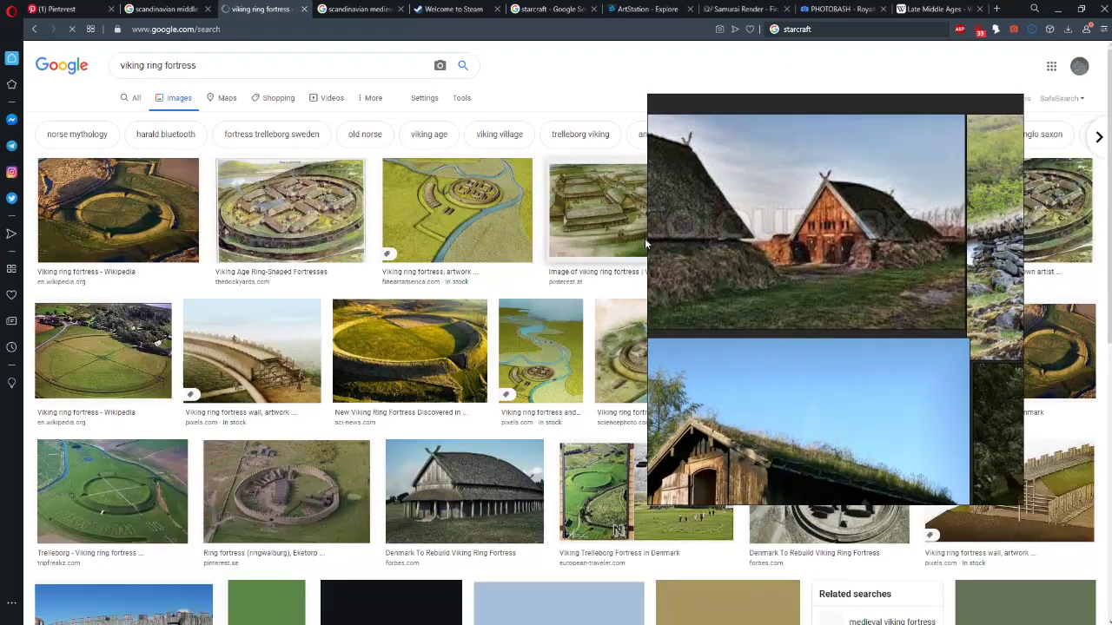
# Add the "Viking Age Ring-Shaped Fortresses" illustration to the reference board and shrink it to fit beside the house photos
pyautogui.moveTo(697, 237); pyautogui.dragTo(746, 256)
pyautogui.click(85, 216)
pyautogui.click(276, 203)
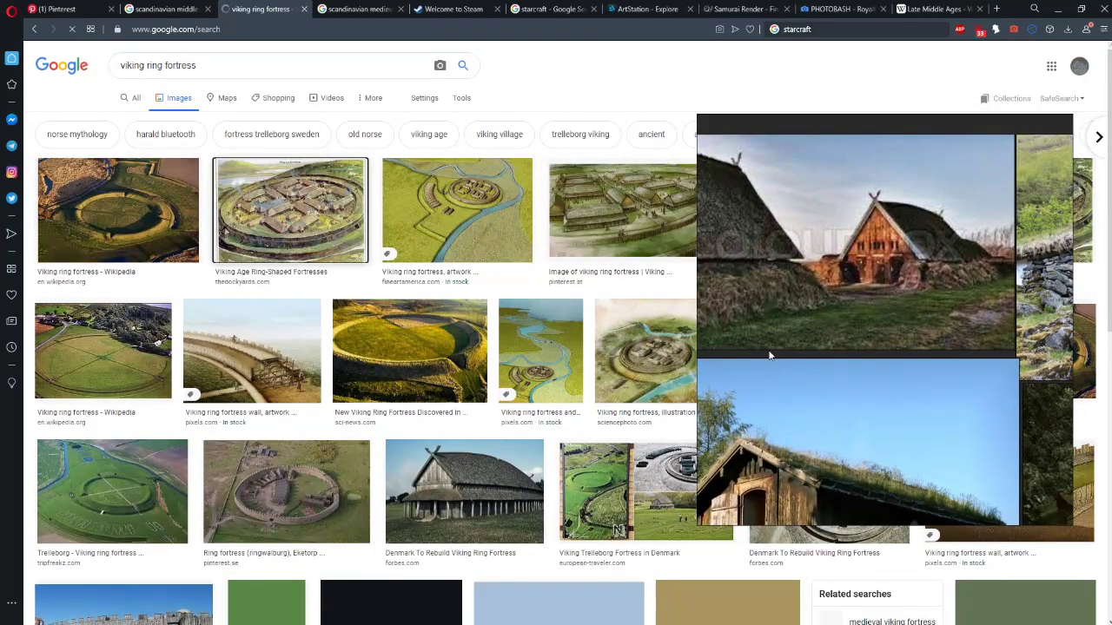
pyautogui.moveTo(834, 340); pyautogui.dragTo(302, 310)
pyautogui.scroll(-6, 291, 264)
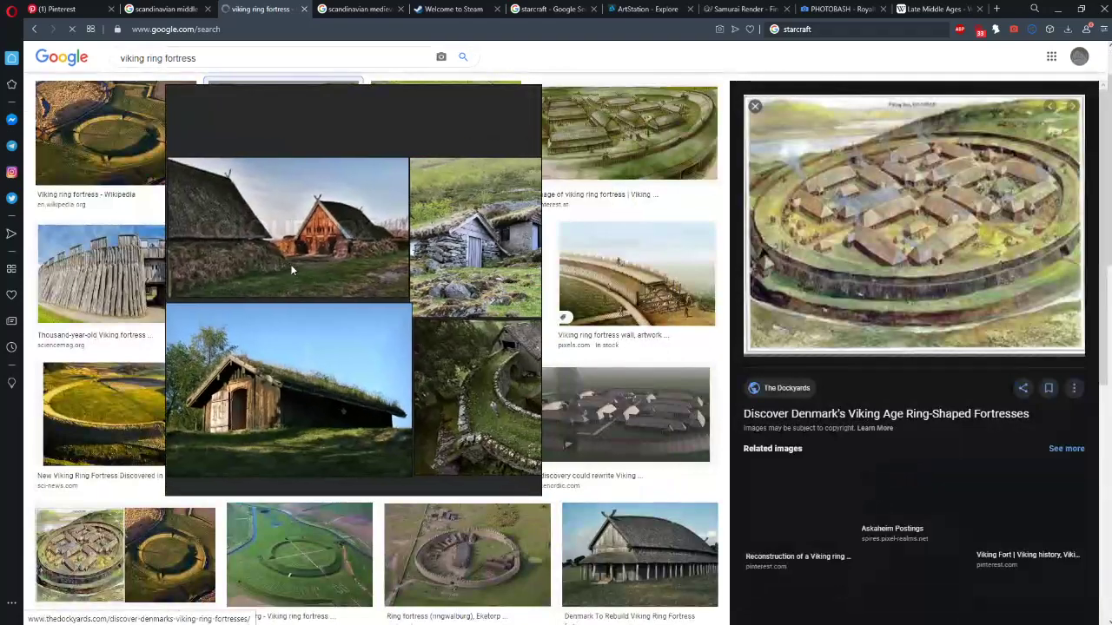
pyautogui.moveTo(338, 235); pyautogui.dragTo(165, 218)
pyautogui.moveTo(513, 227); pyautogui.dragTo(454, 258)
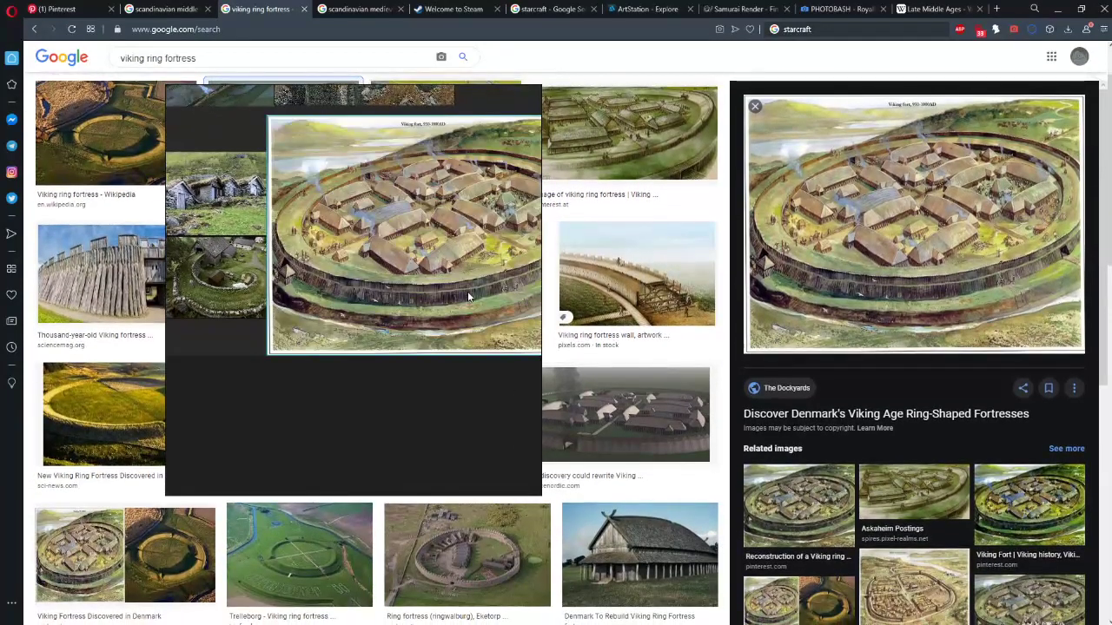
pyautogui.scroll(-8, 468, 297)
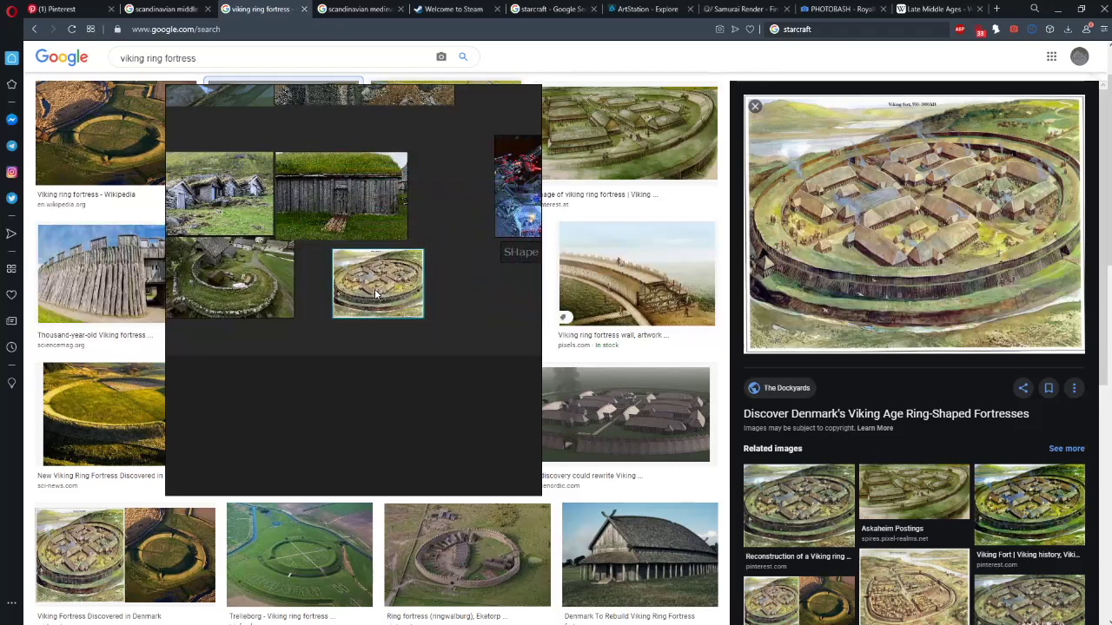
pyautogui.moveTo(375, 295); pyautogui.dragTo(318, 305)
# Preview the rebuilt Danish wooden hall and the Eketorp ring fortress among the image results
pyautogui.click(1097, 465)
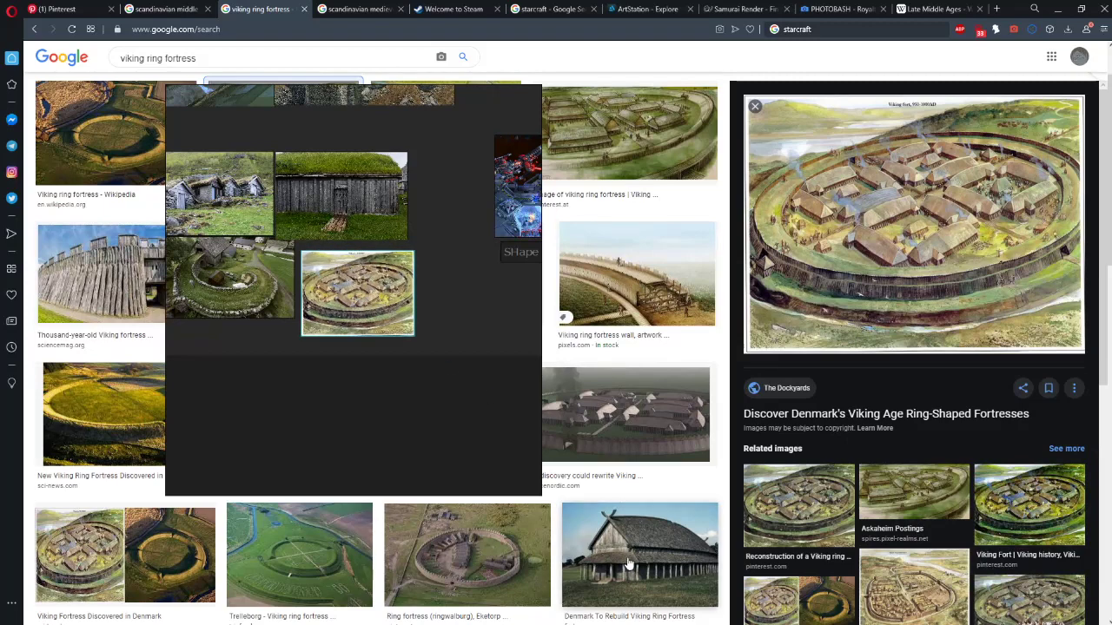
pyautogui.click(618, 554)
pyautogui.click(461, 531)
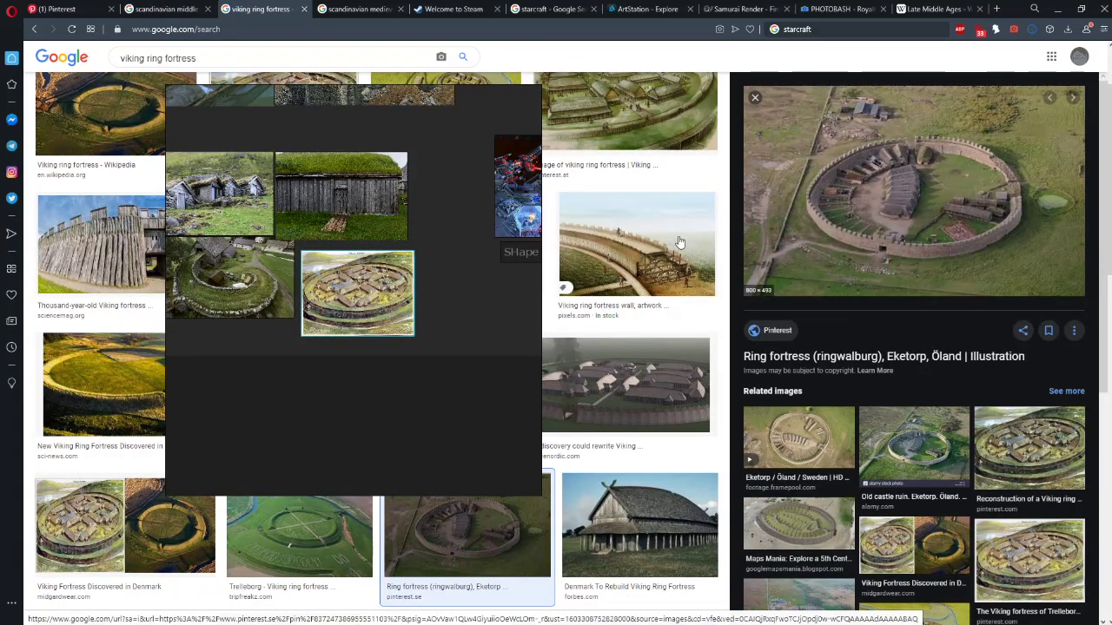
# Align the ring fortress illustration beside the circular stone-walled farm, directly under the timber turf-roofed house photo
pyautogui.moveTo(424, 286); pyautogui.dragTo(387, 271)
pyautogui.click(447, 271)
pyautogui.click(479, 283)
pyautogui.moveTo(472, 257); pyautogui.dragTo(487, 357)
pyautogui.scroll(-1, 389, 306)
pyautogui.scroll(-1, 389, 306)
pyautogui.scroll(-1, 487, 357)
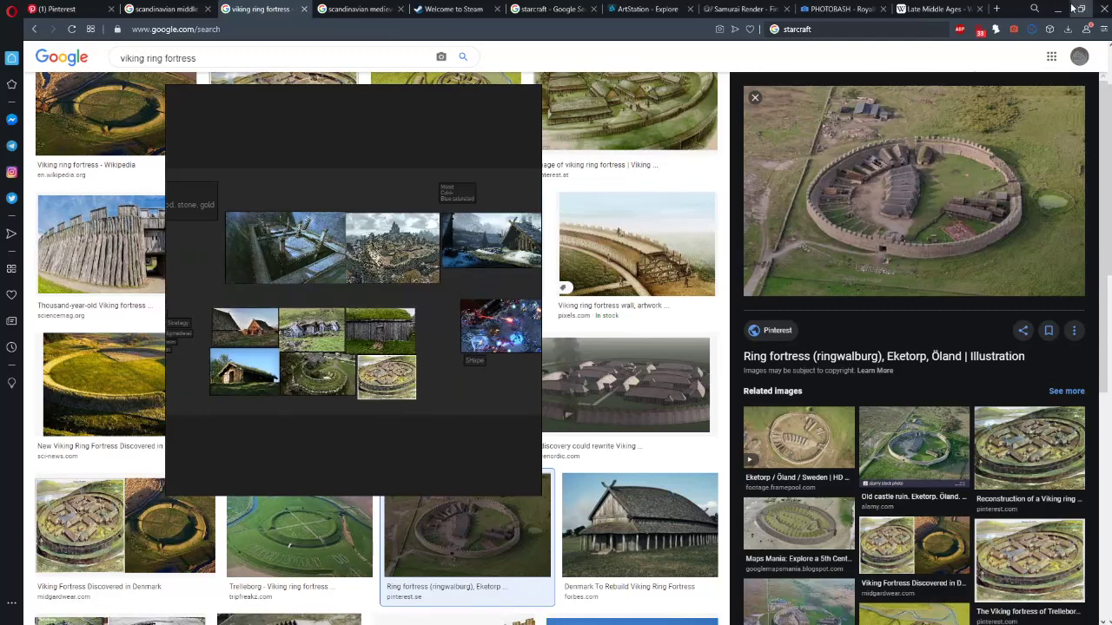
pyautogui.click(1058, 8)
pyautogui.moveTo(408, 356); pyautogui.dragTo(613, 365)
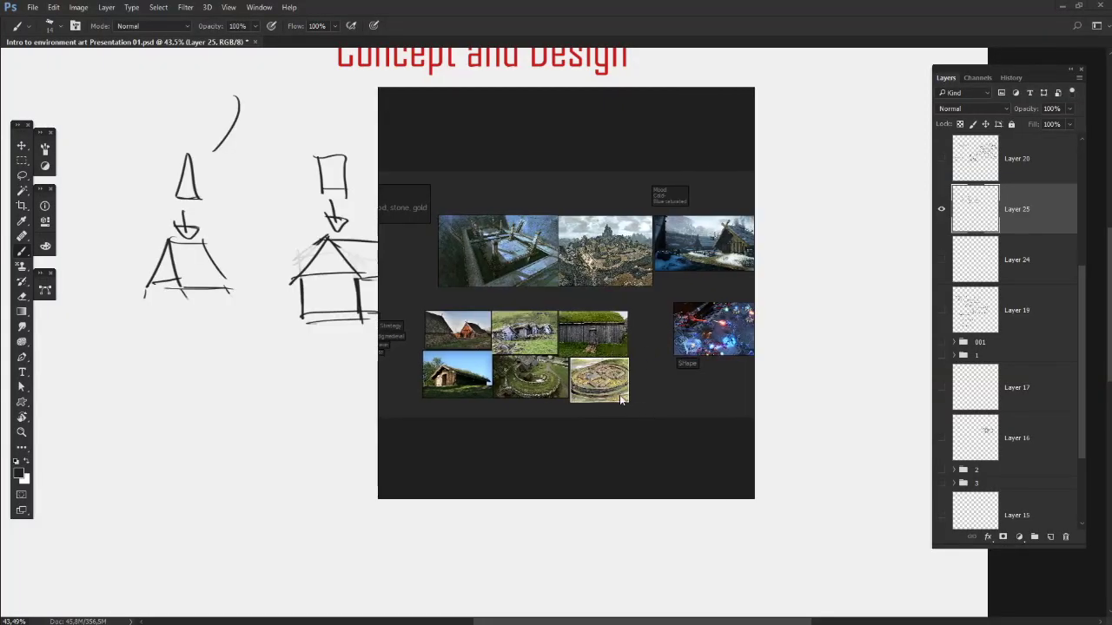
pyautogui.scroll(2, 633, 356)
pyautogui.hotkey('alt', 'Tab')
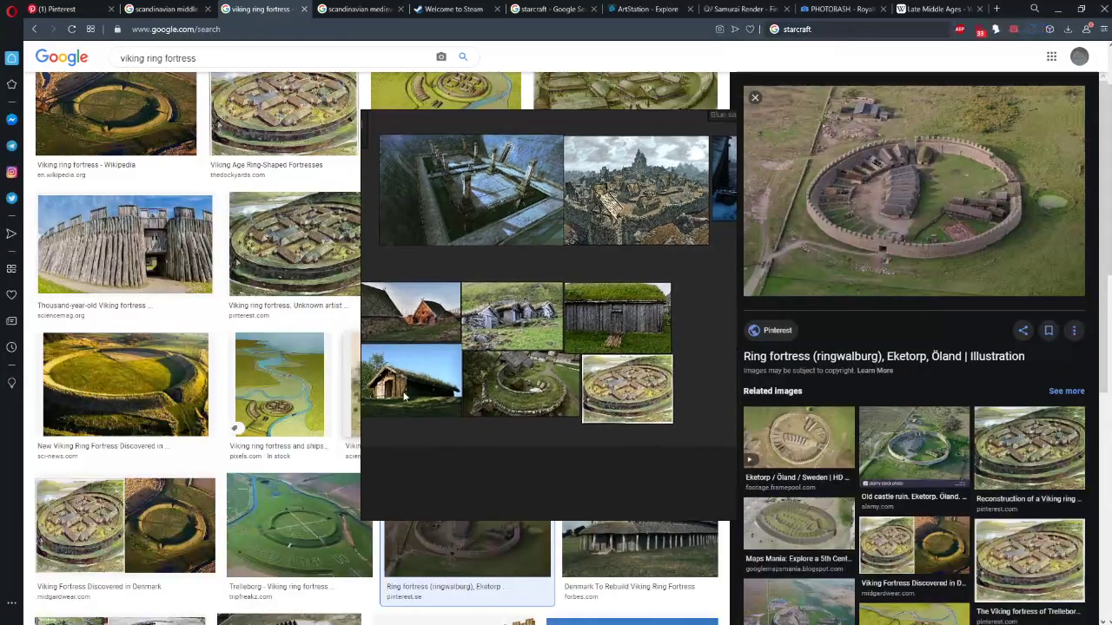
# Move the board aside and open the "The 7 Viking Ring Forts - Trelleborg" palisade photo from the image results
pyautogui.moveTo(404, 396); pyautogui.dragTo(302, 386)
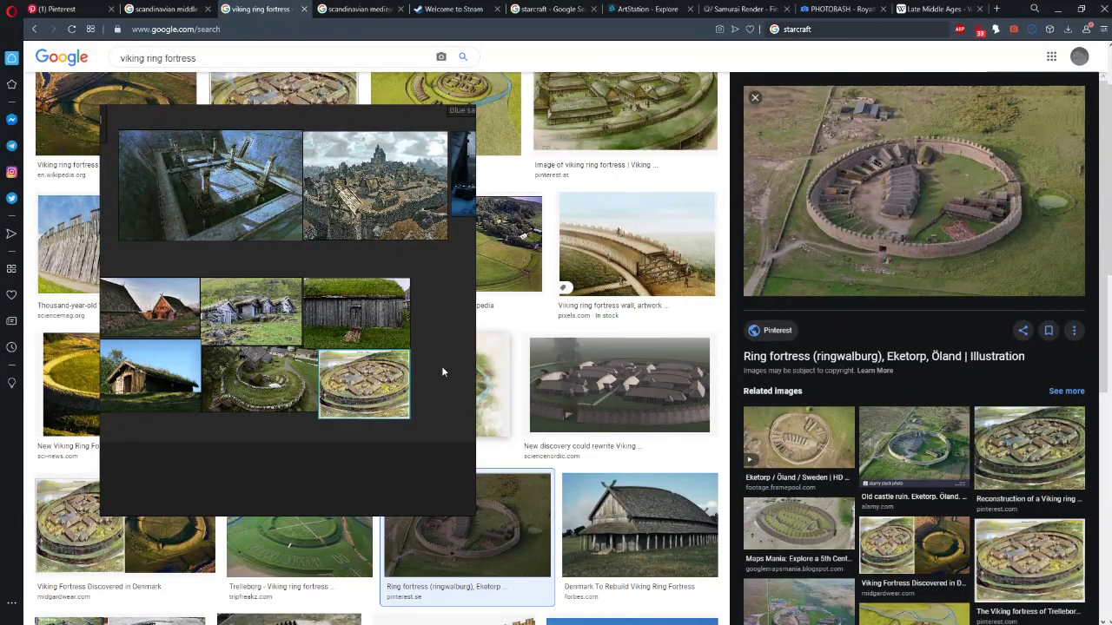
pyautogui.scroll(-3, 440, 370)
pyautogui.scroll(3, 438, 369)
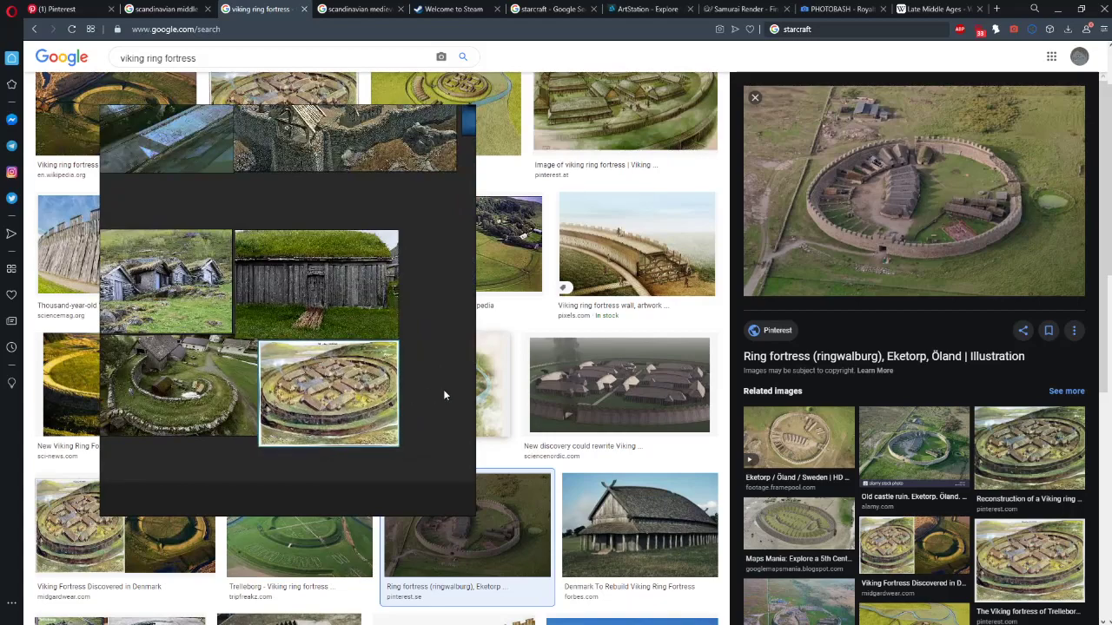
pyautogui.scroll(-3, 521, 397)
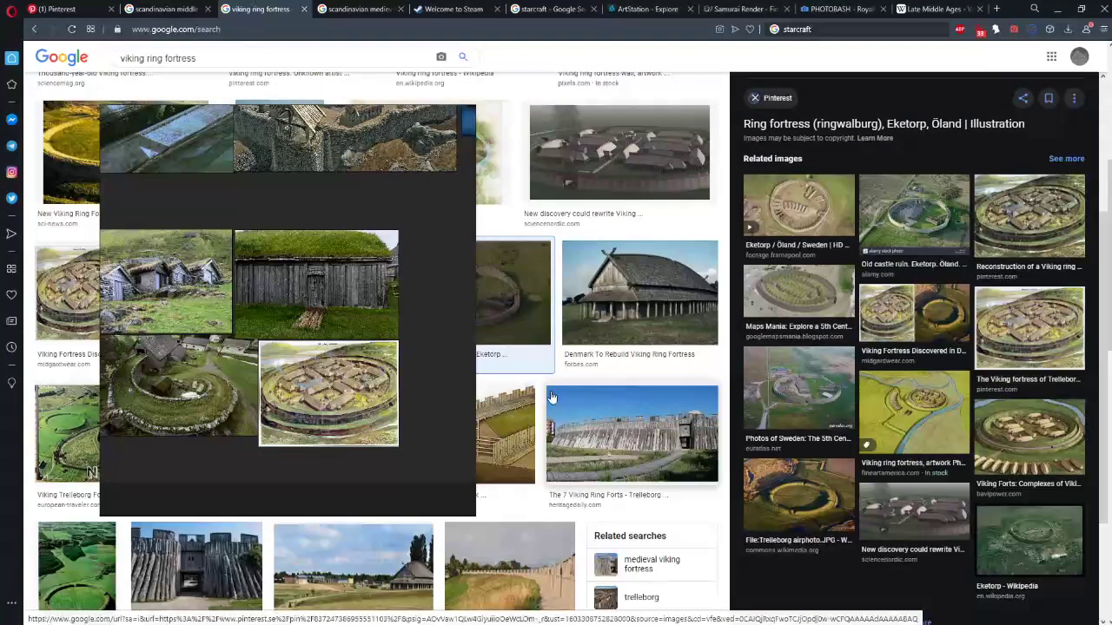
pyautogui.click(644, 425)
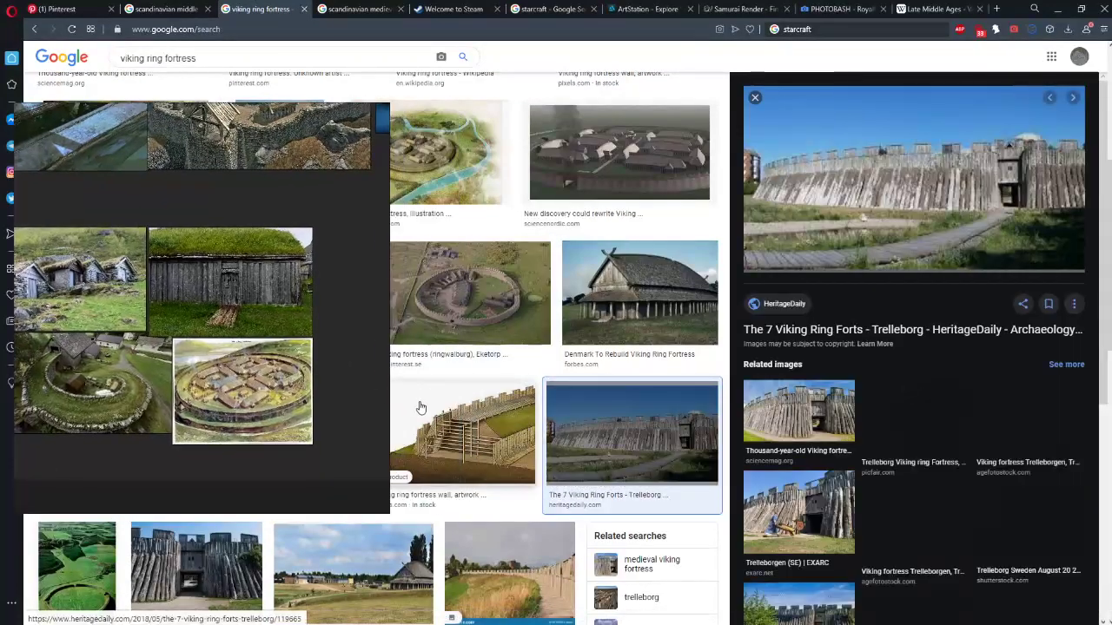
# Add the Trelleborg palisade photo to the reference board, shrink it and place it in the empty area below the other images
pyautogui.moveTo(383, 357); pyautogui.dragTo(429, 355)
pyautogui.moveTo(980, 185); pyautogui.dragTo(408, 359)
pyautogui.moveTo(365, 387); pyautogui.dragTo(223, 215)
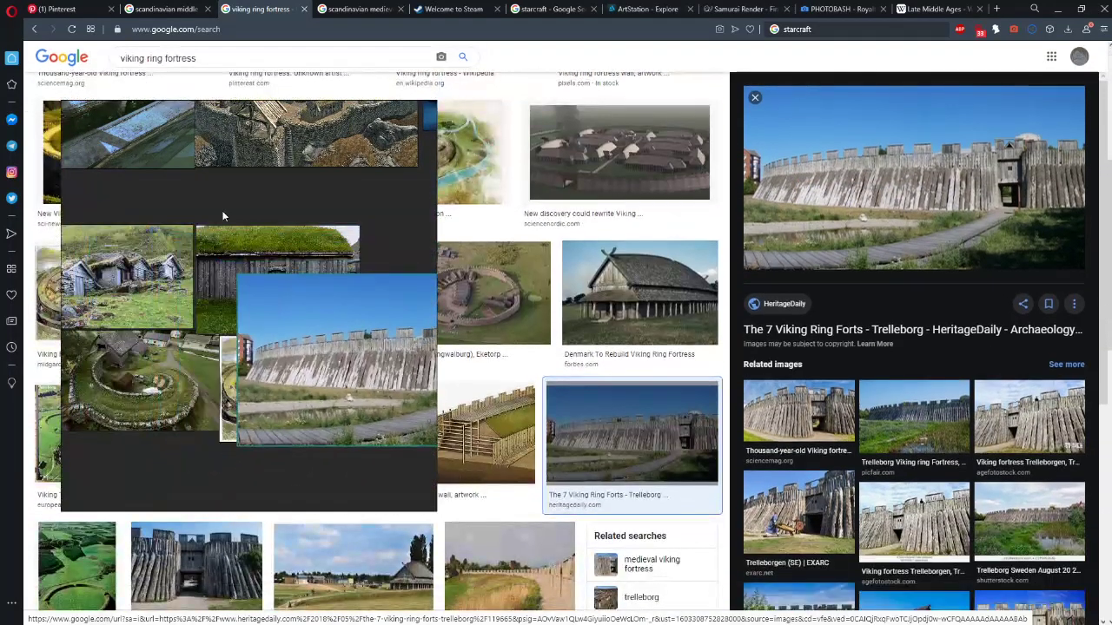
pyautogui.moveTo(378, 435); pyautogui.dragTo(300, 318)
pyautogui.moveTo(340, 352); pyautogui.dragTo(260, 442)
pyautogui.scroll(-3, 364, 373)
pyautogui.scroll(-3, 220, 442)
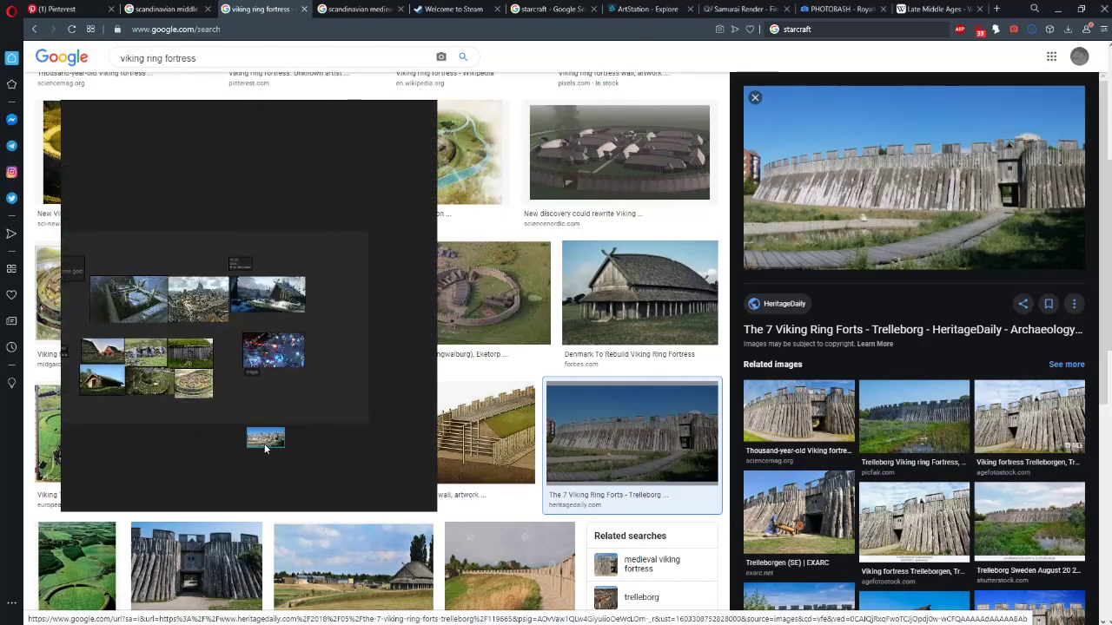
# Move the ring fortress illustration beside the palisade photo and add a note reading "Idea" above the pair
pyautogui.moveTo(193, 383); pyautogui.dragTo(292, 439)
pyautogui.scroll(5, 309, 375)
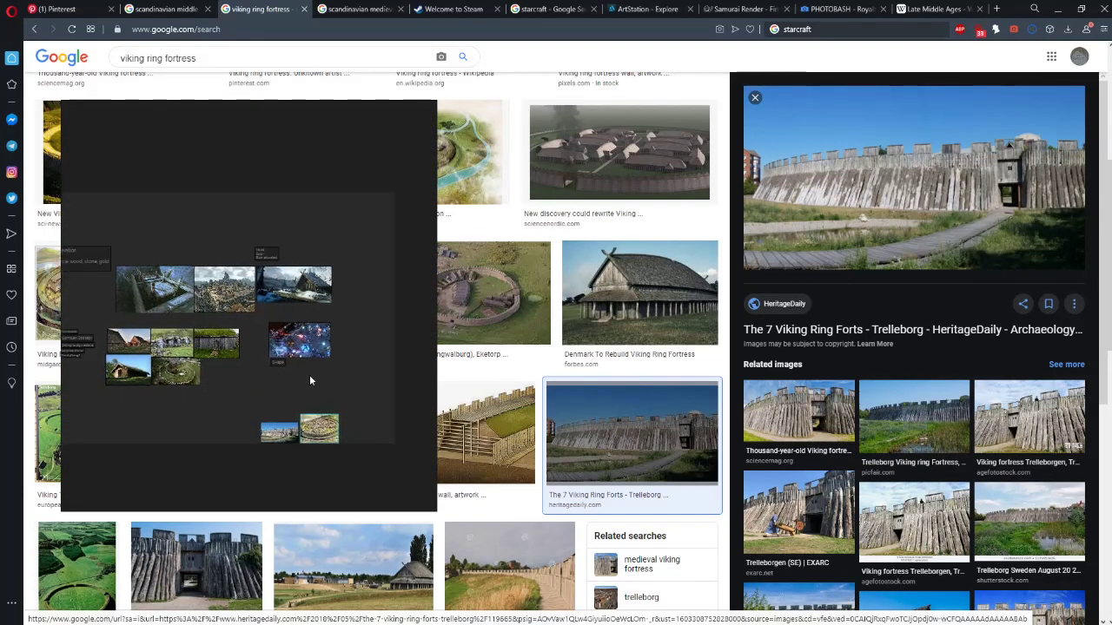
pyautogui.scroll(2, 338, 362)
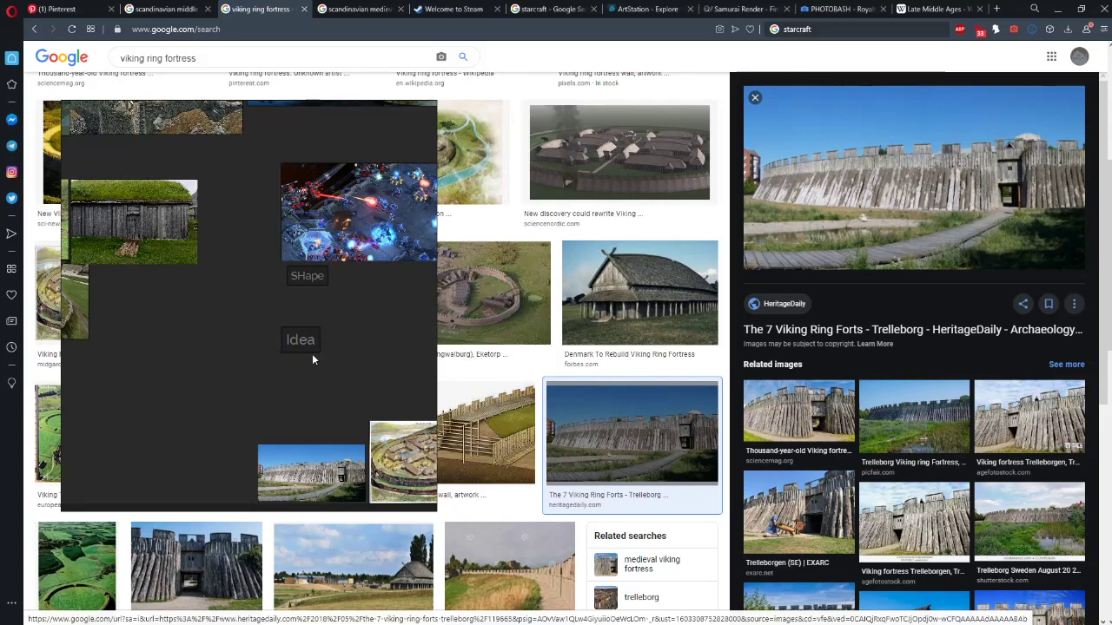
pyautogui.scroll(-3, 312, 356)
pyautogui.scroll(2, 298, 344)
# Add a note reading "Reference stage 01" and place it directly above the turf-roofed house and stone farm photos
pyautogui.moveTo(165, 376); pyautogui.dragTo(166, 293)
pyautogui.click(307, 358)
pyautogui.click(149, 295)
pyautogui.moveTo(169, 247); pyautogui.dragTo(174, 285)
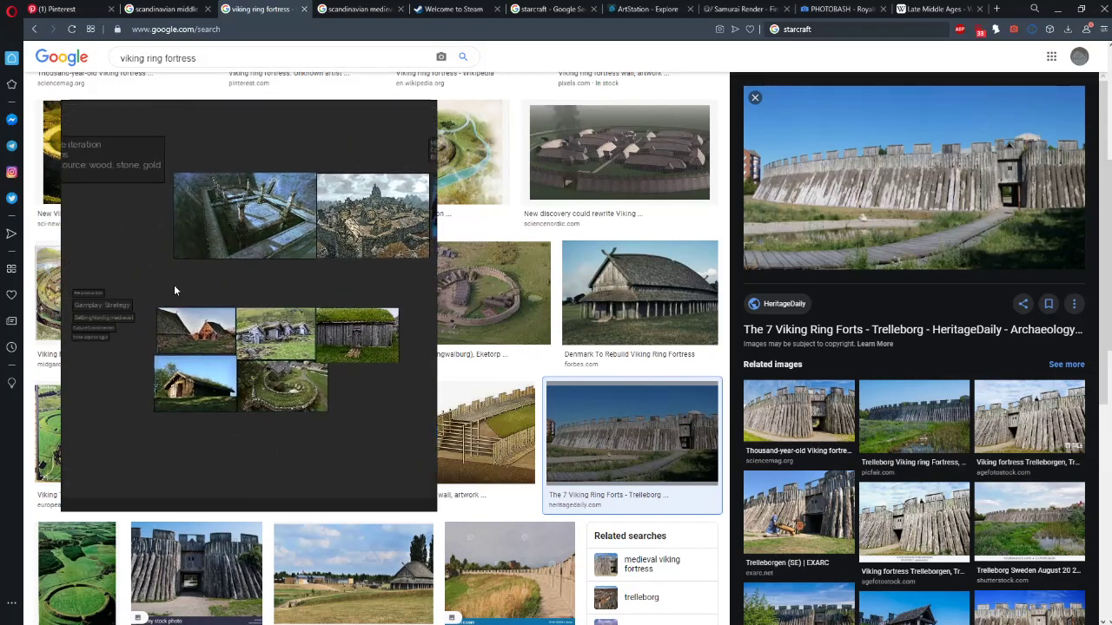
pyautogui.scroll(2, 172, 294)
pyautogui.hotkey('ctrl', 'n')
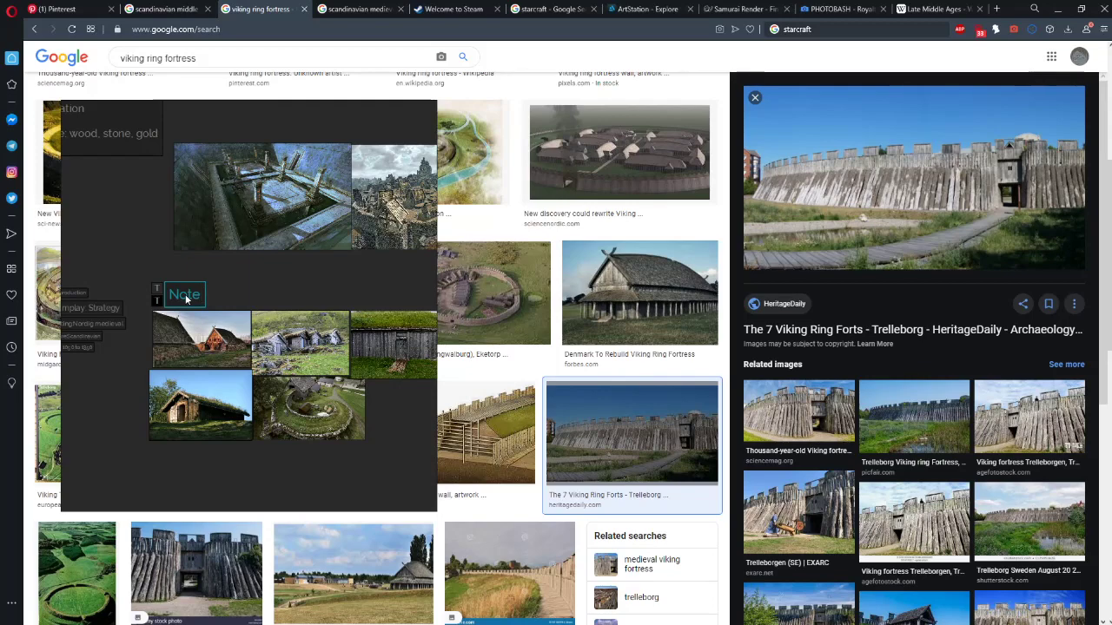
pyautogui.press('BackSpace')
pyautogui.write('Reference stage 01')
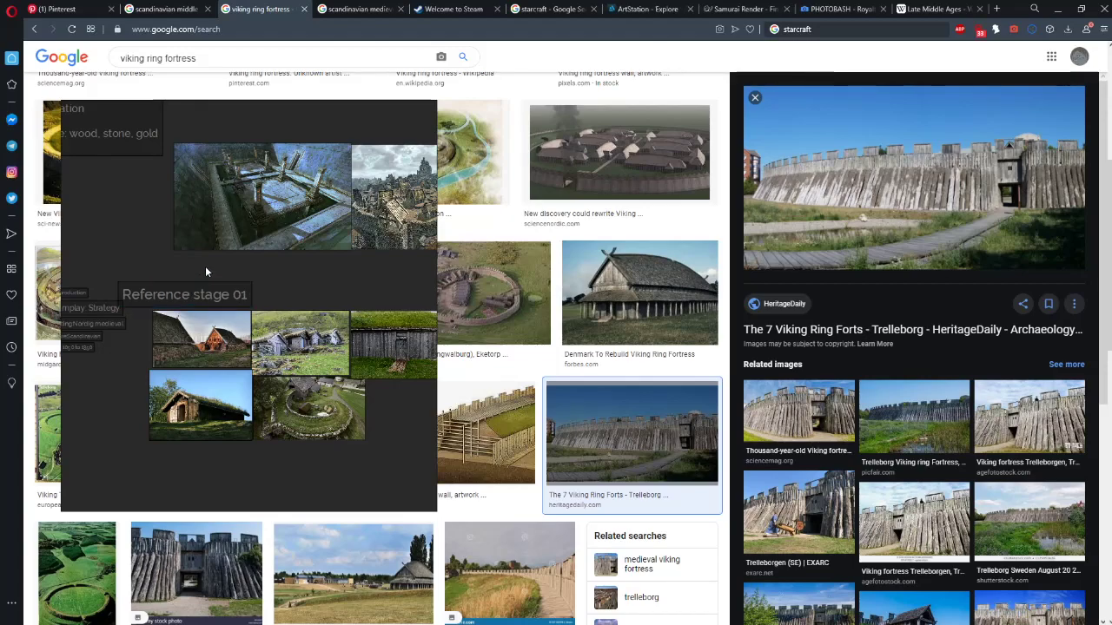
pyautogui.moveTo(210, 295); pyautogui.dragTo(259, 296)
pyautogui.scroll(4, 337, 290)
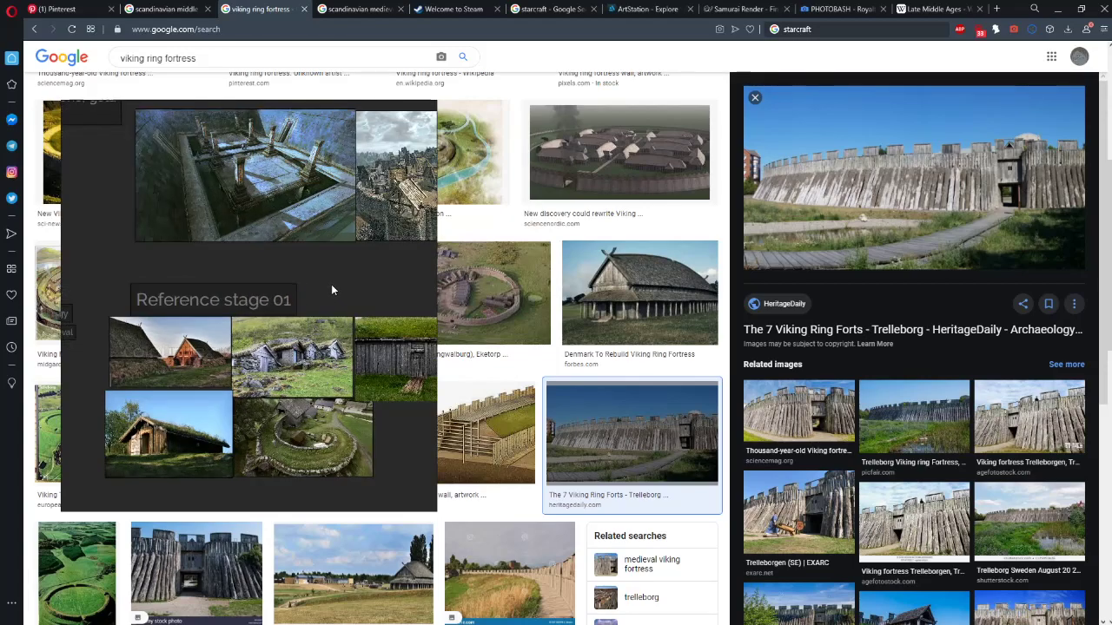
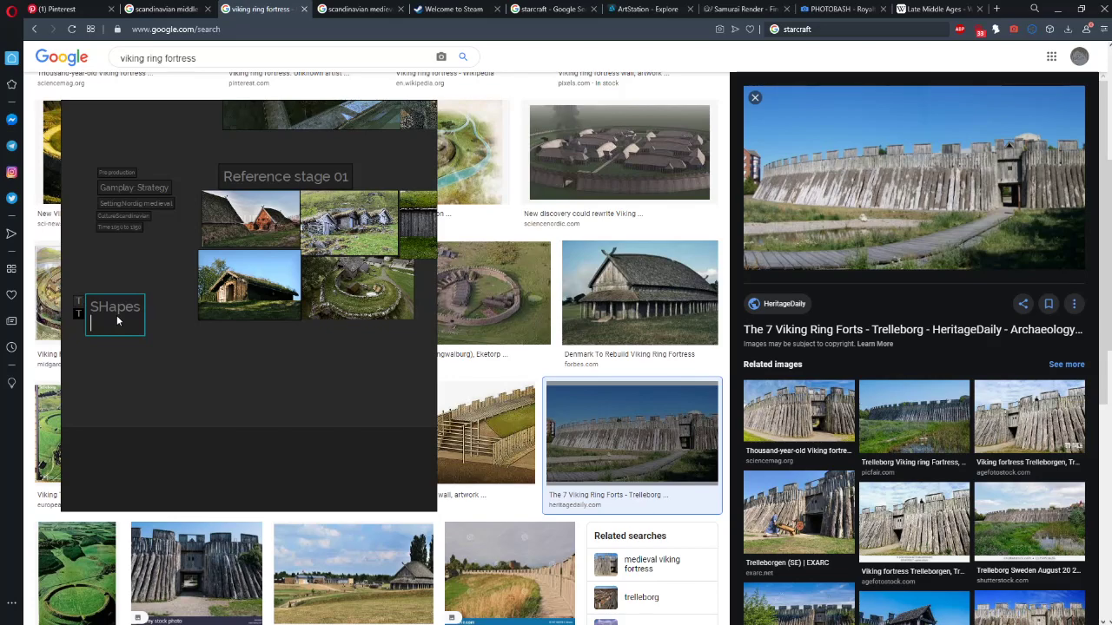
# Complete the note beside the reference photos so it lists "SHapes", "COlours" and "Material", and move the board off the search results
pyautogui.write('COlours')
pyautogui.moveTo(188, 374); pyautogui.dragTo(402, 485)
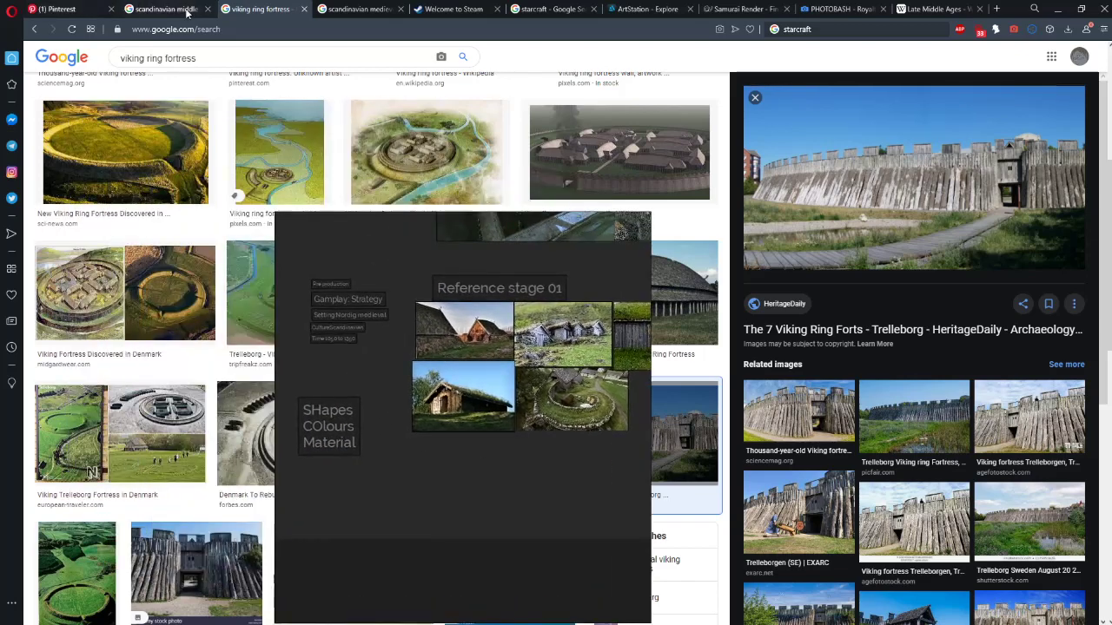
# Search Google Images for "for honor" and move the board clear of the results
pyautogui.write('fo')
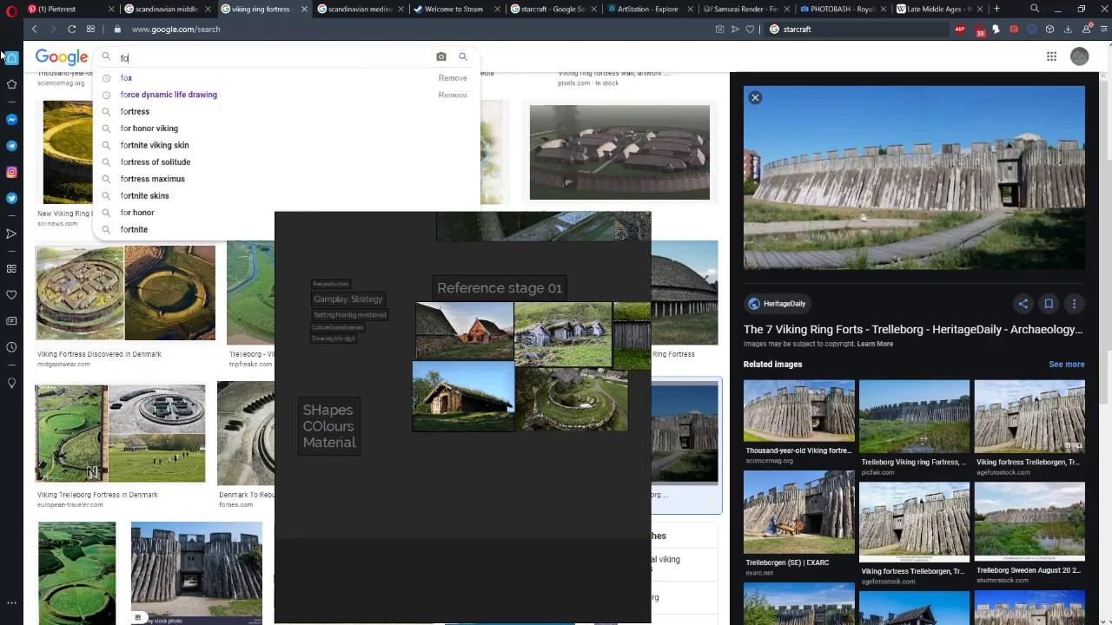
pyautogui.write('r honor')
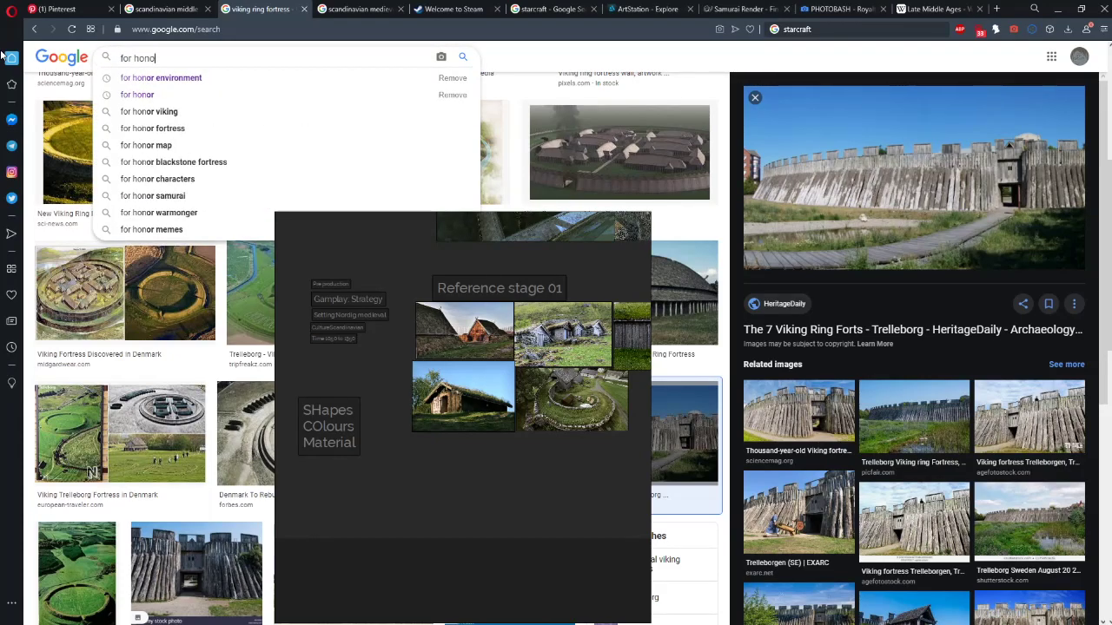
pyautogui.press('Return')
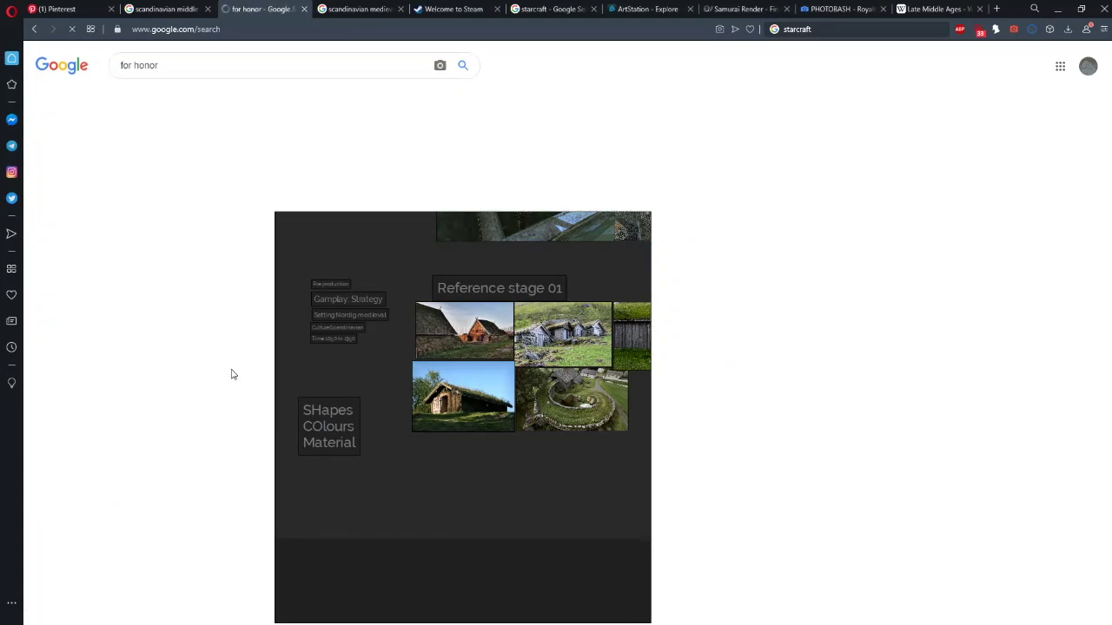
pyautogui.moveTo(454, 420); pyautogui.dragTo(943, 400)
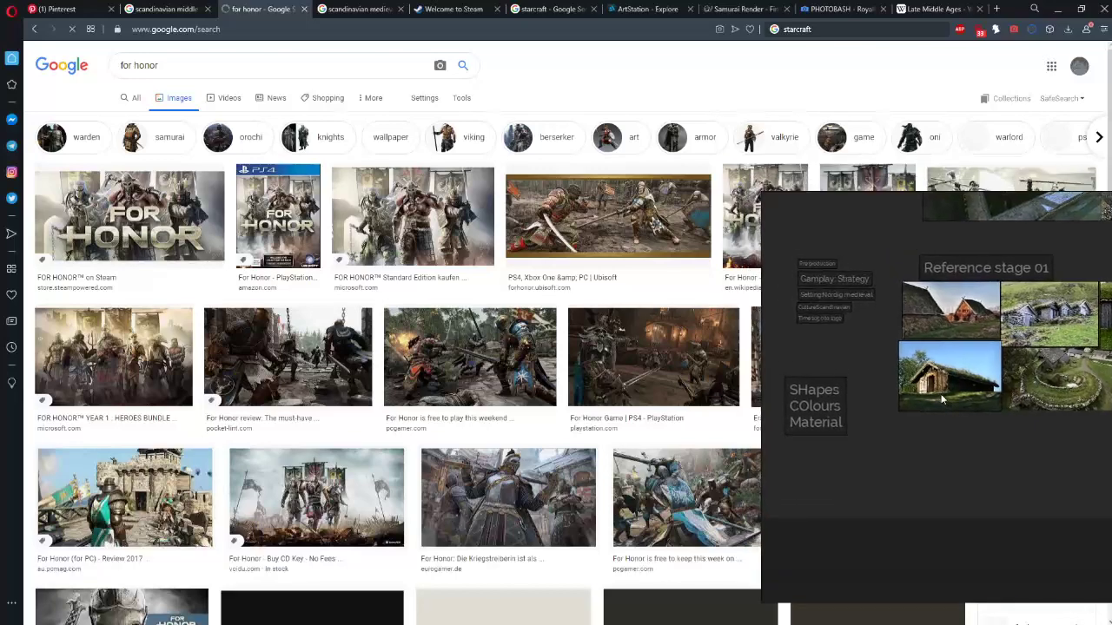
# Refine the image search to "for honor environment viking" and reposition the board over the results
pyautogui.click(234, 60)
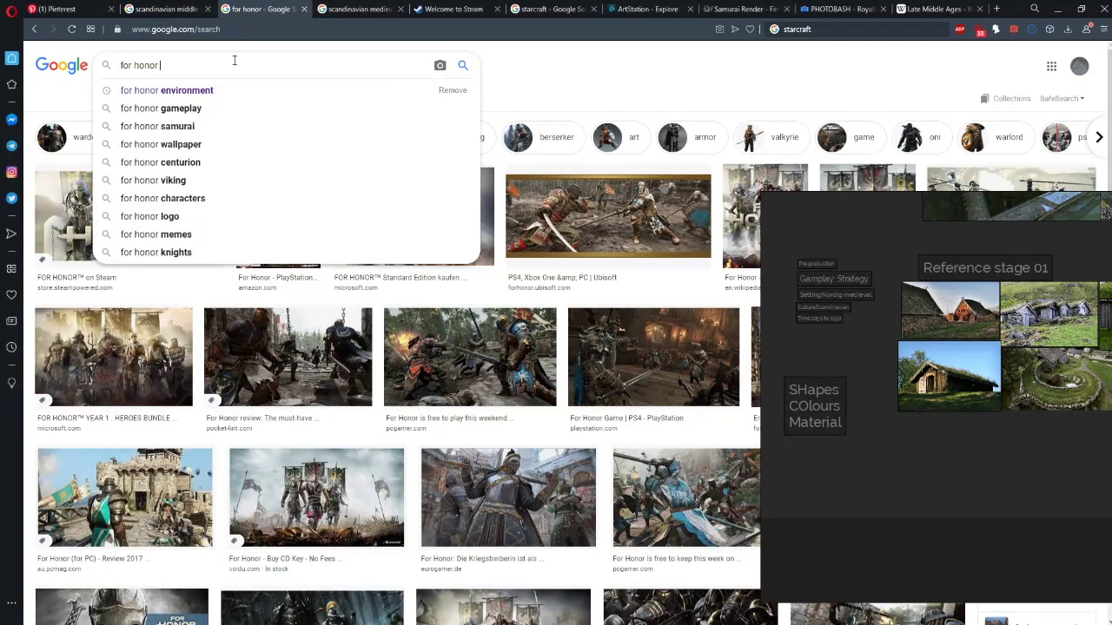
pyautogui.press('Down')
pyautogui.write('vv')
pyautogui.press('BackSpace')
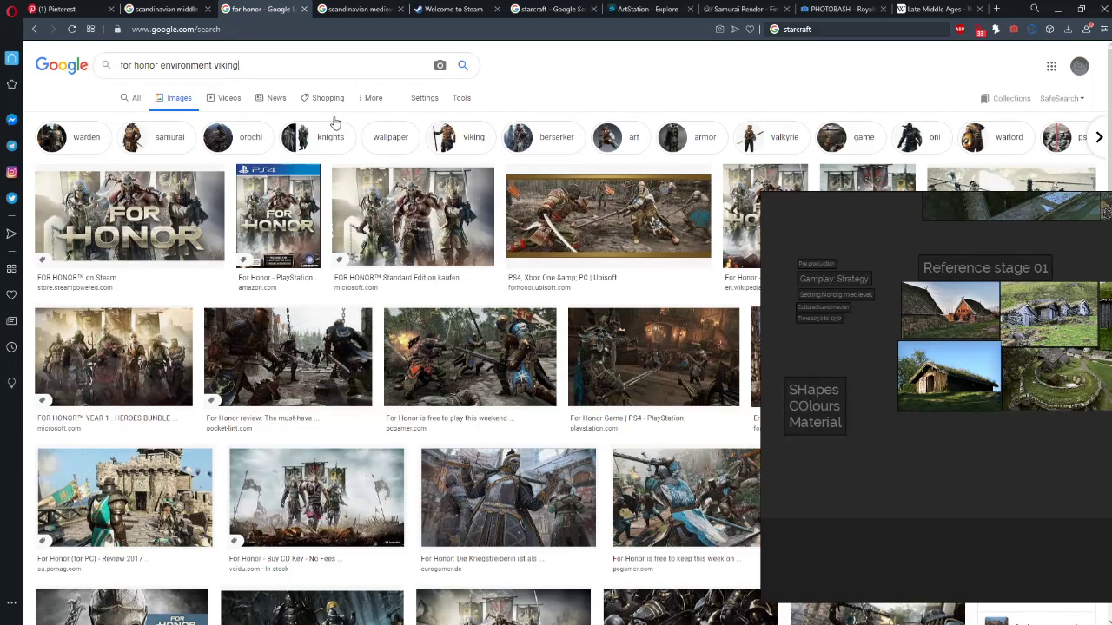
pyautogui.moveTo(902, 469); pyautogui.dragTo(802, 461)
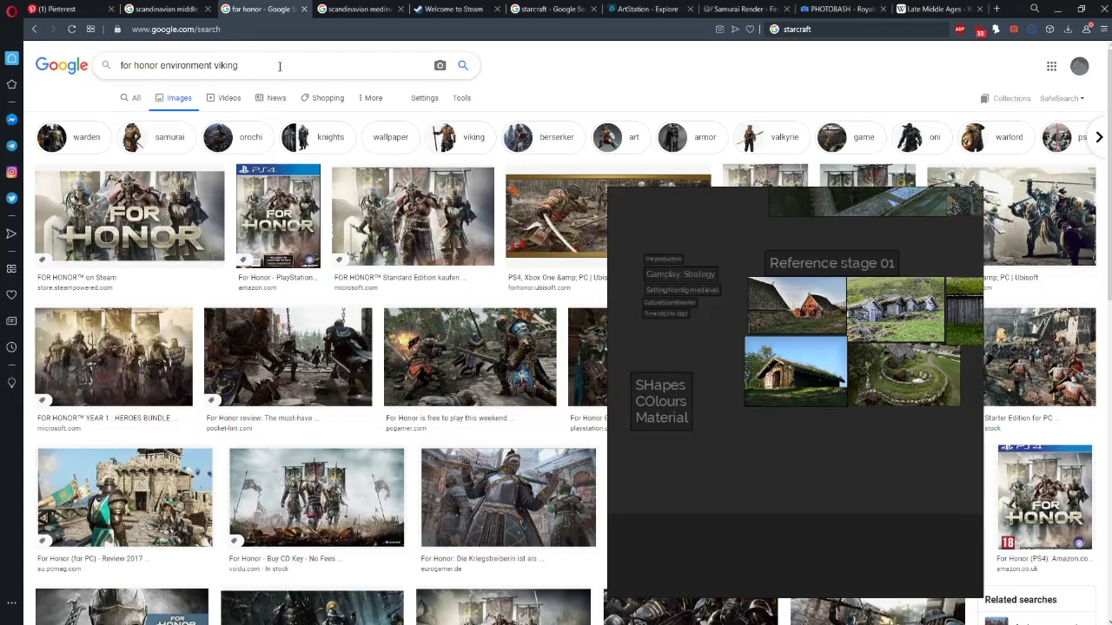
pyautogui.click(466, 71)
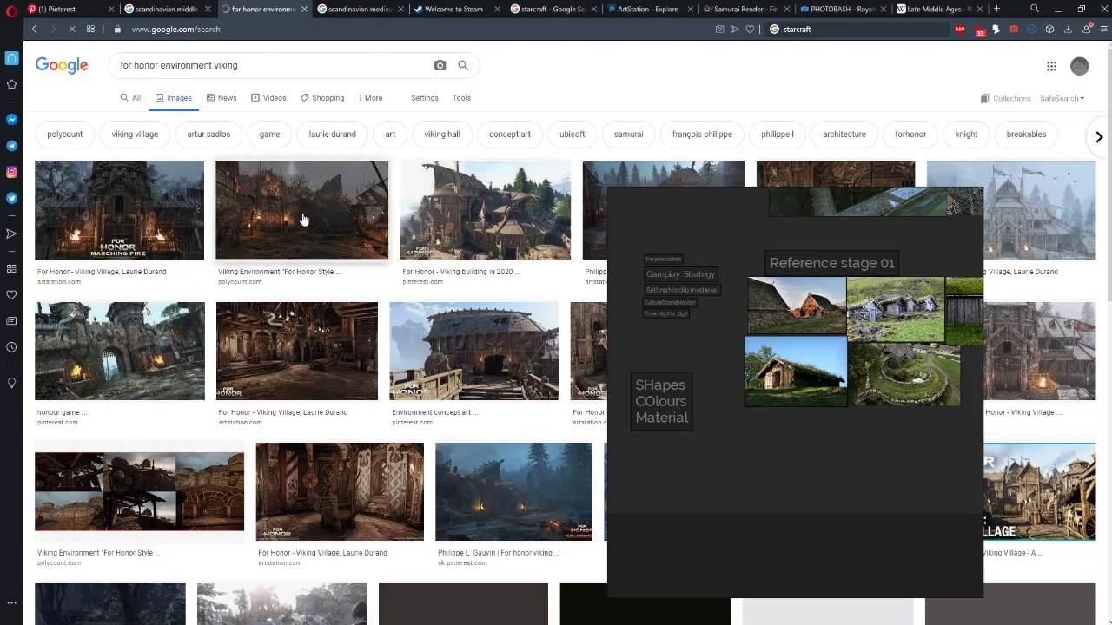
# Preview the polycount Viking environment and a Viking Village house image, moving the board clear of the previews
pyautogui.click(301, 210)
pyautogui.moveTo(703, 379); pyautogui.dragTo(300, 279)
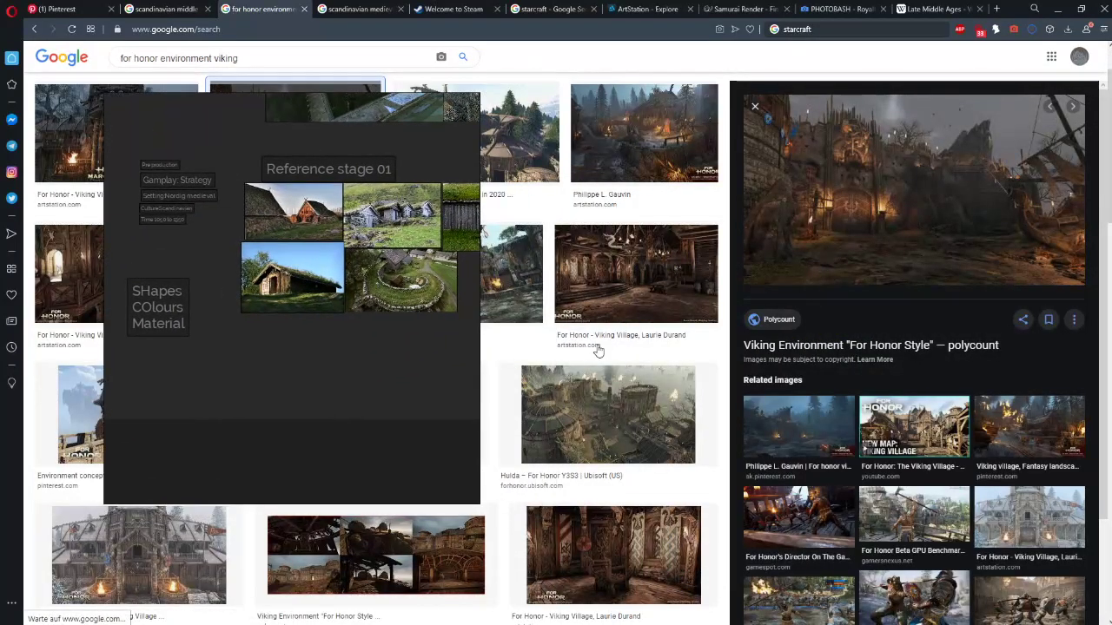
pyautogui.moveTo(368, 360); pyautogui.dragTo(927, 361)
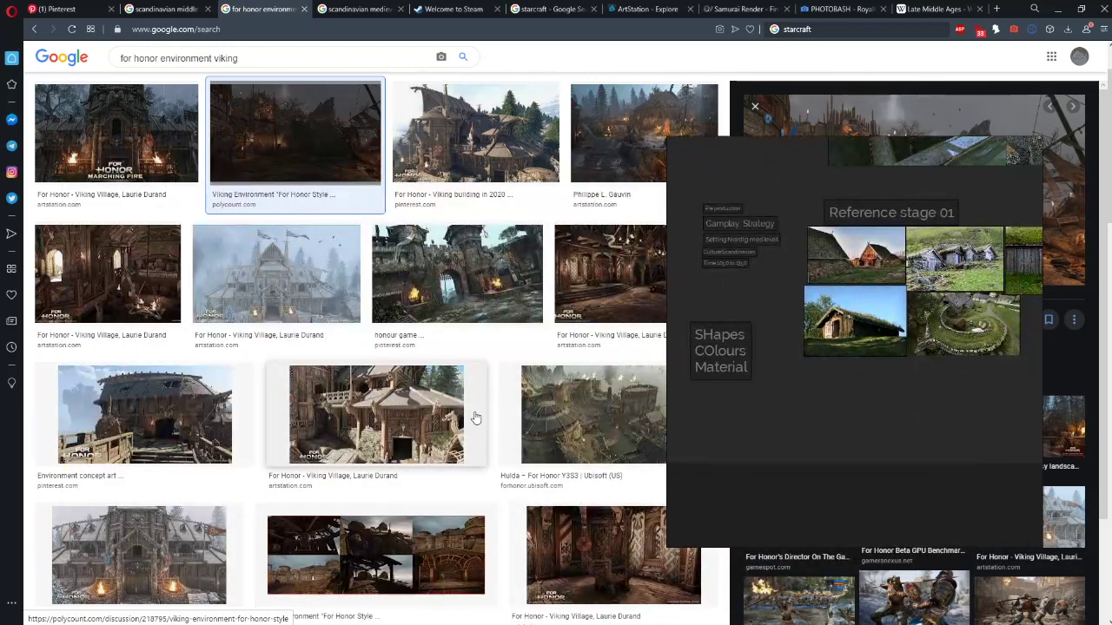
pyautogui.click(475, 418)
pyautogui.moveTo(752, 348); pyautogui.dragTo(328, 343)
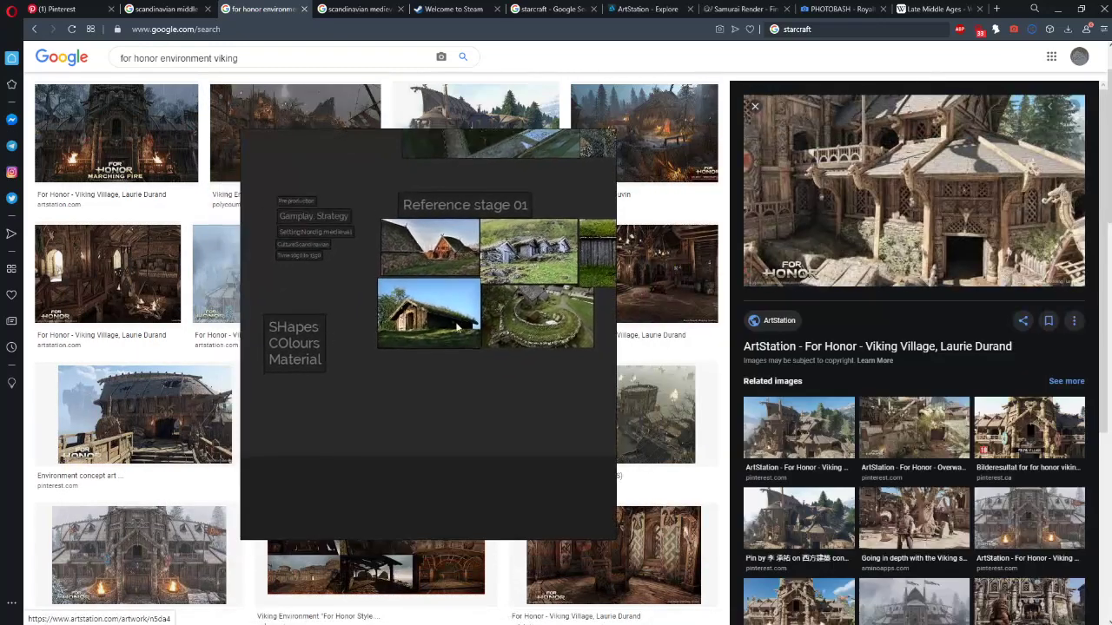
pyautogui.scroll(-2, 433, 359)
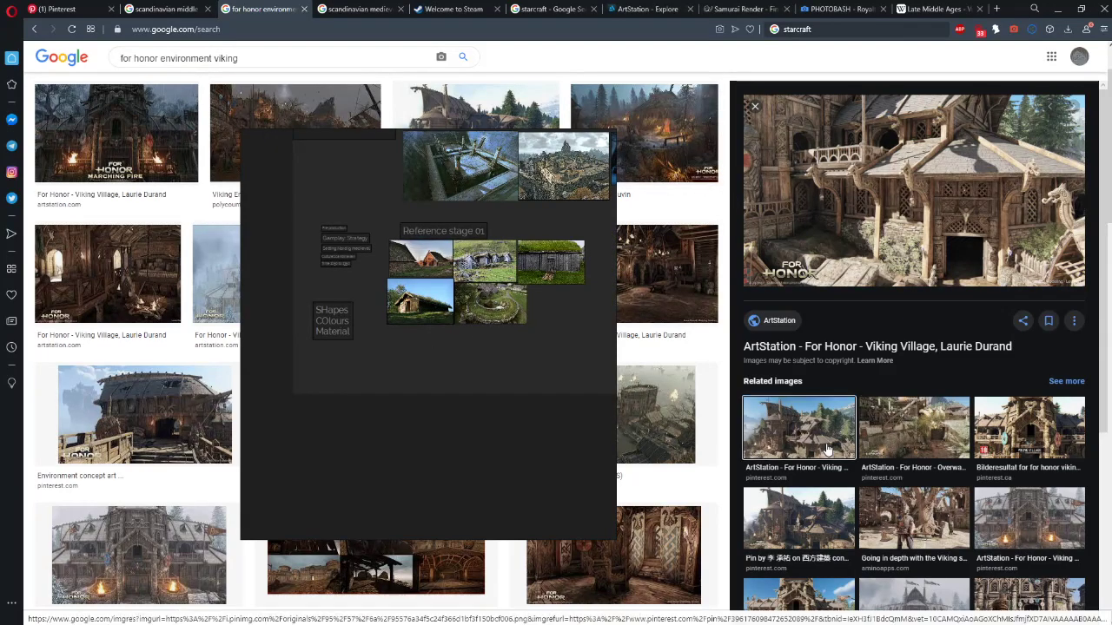
# Open the related For Honor Viking Village image with the ship-shaped roof and add it to the board below the turf-house photos
pyautogui.click(801, 430)
pyautogui.moveTo(494, 296); pyautogui.dragTo(395, 293)
pyautogui.moveTo(921, 211); pyautogui.dragTo(429, 342)
pyautogui.scroll(5, 434, 349)
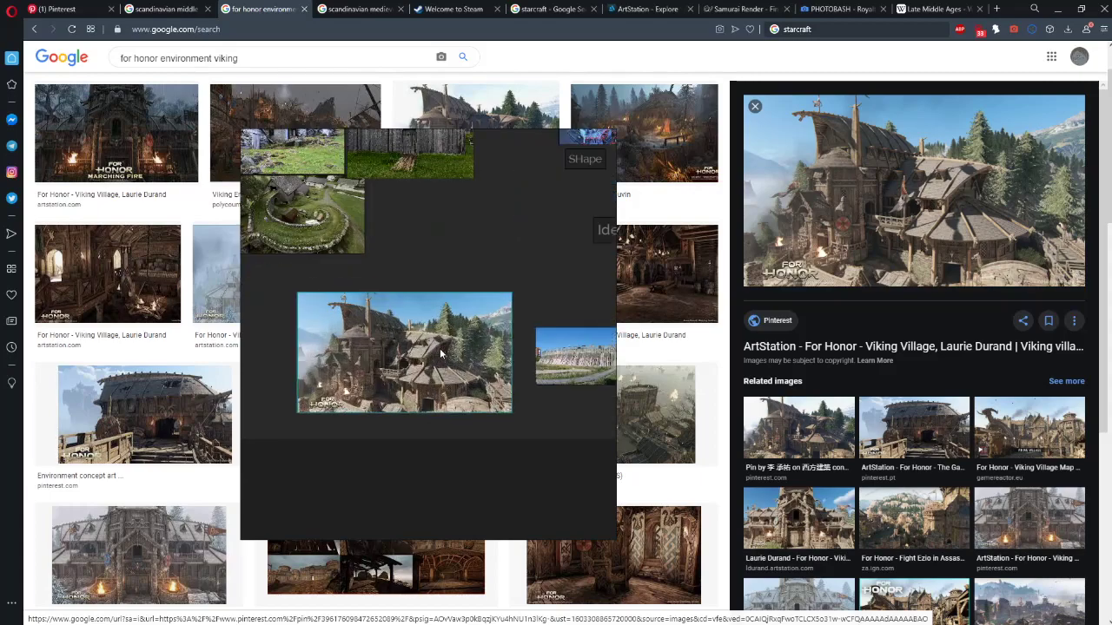
pyautogui.scroll(-4, 476, 352)
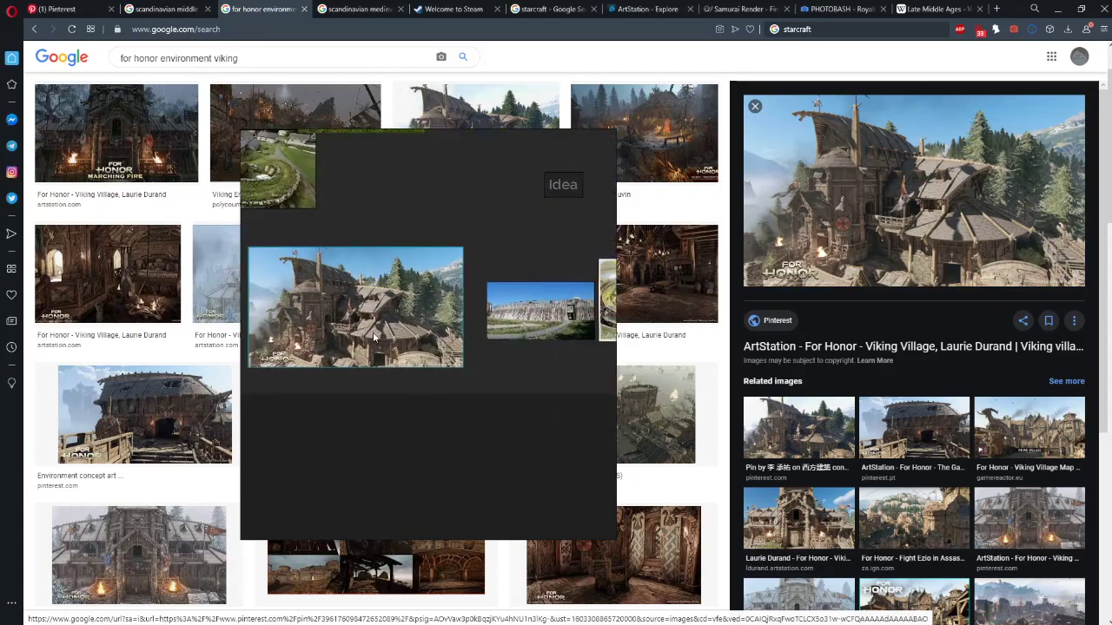
pyautogui.scroll(-2, 490, 321)
pyautogui.moveTo(490, 321); pyautogui.dragTo(438, 326)
# Add the For Honor Gauntlet image of the large wooden hall to the board, scaled down and aligned beside the Viking Village image
pyautogui.click(193, 411)
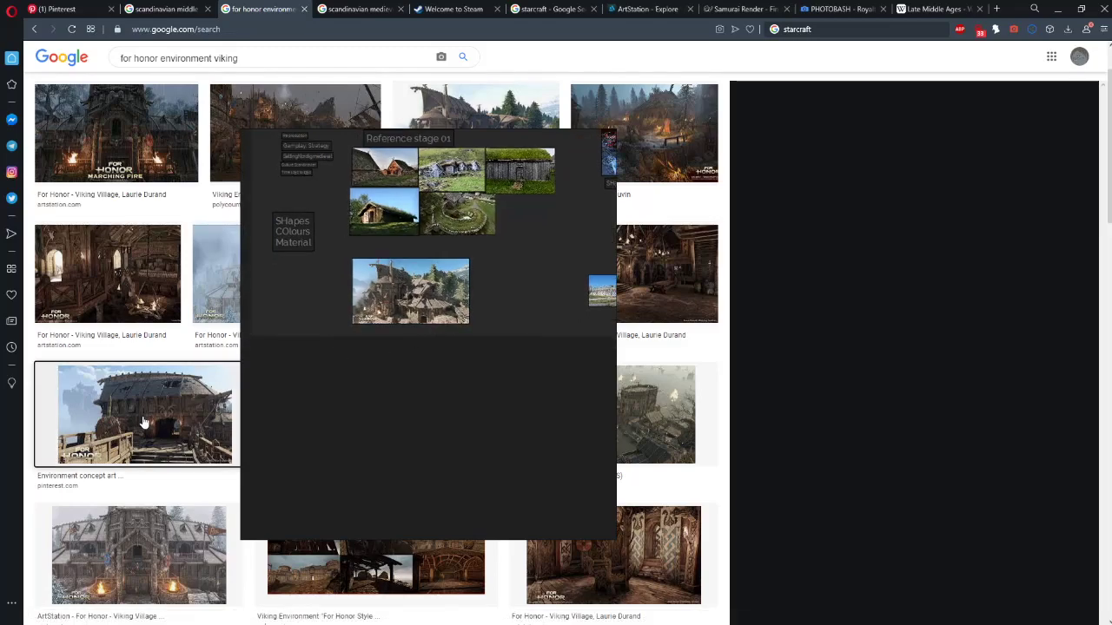
pyautogui.moveTo(825, 226); pyautogui.dragTo(521, 322)
pyautogui.scroll(-5, 526, 333)
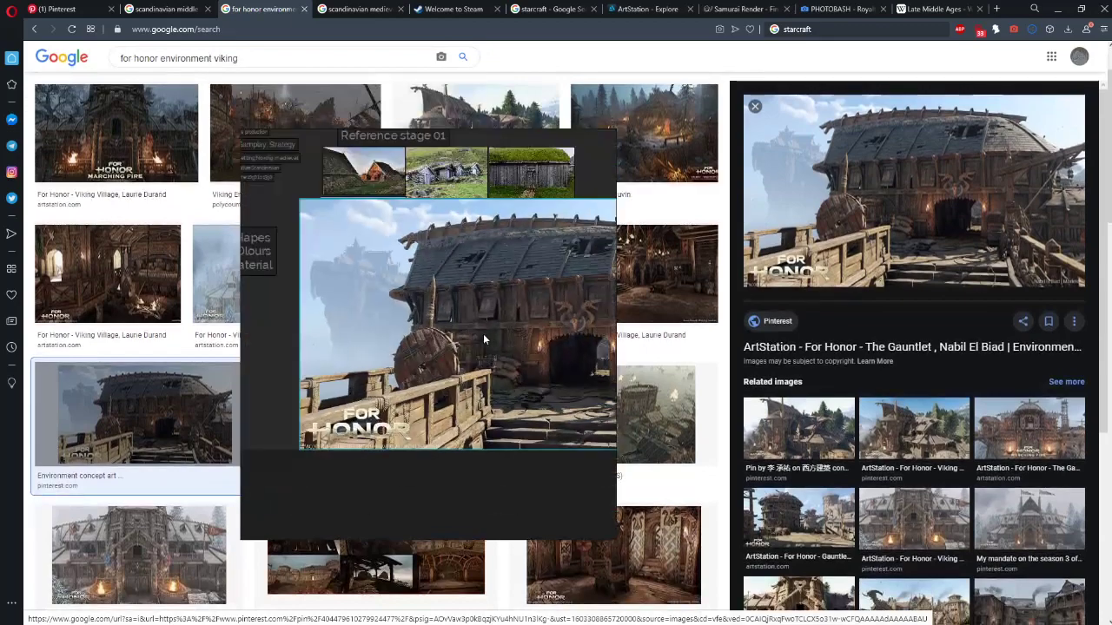
pyautogui.scroll(3, 419, 397)
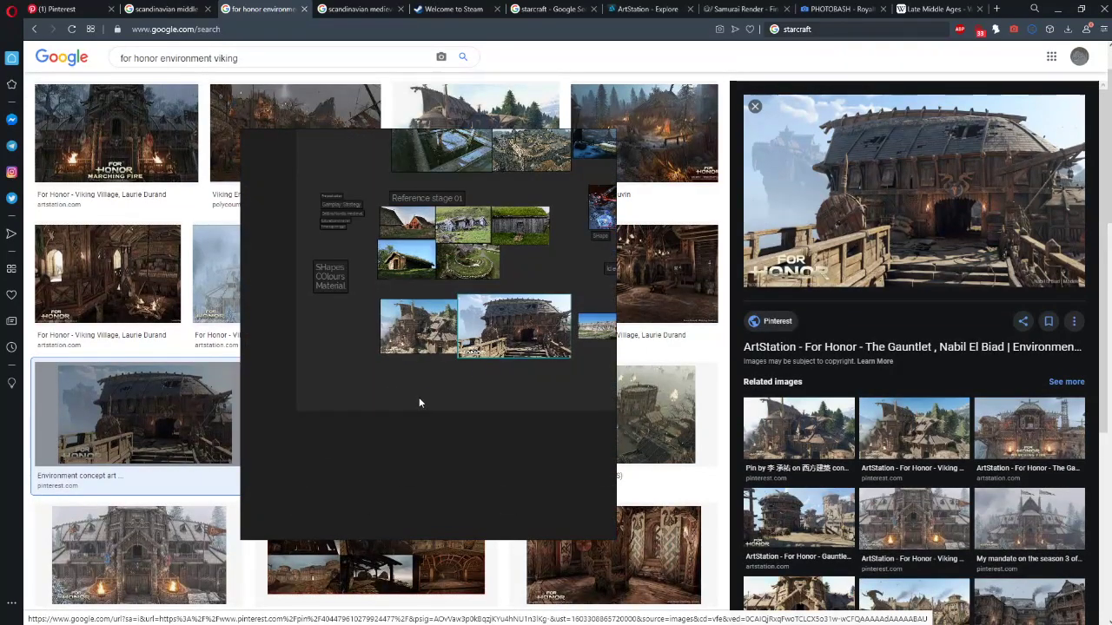
pyautogui.moveTo(291, 333); pyautogui.dragTo(298, 326)
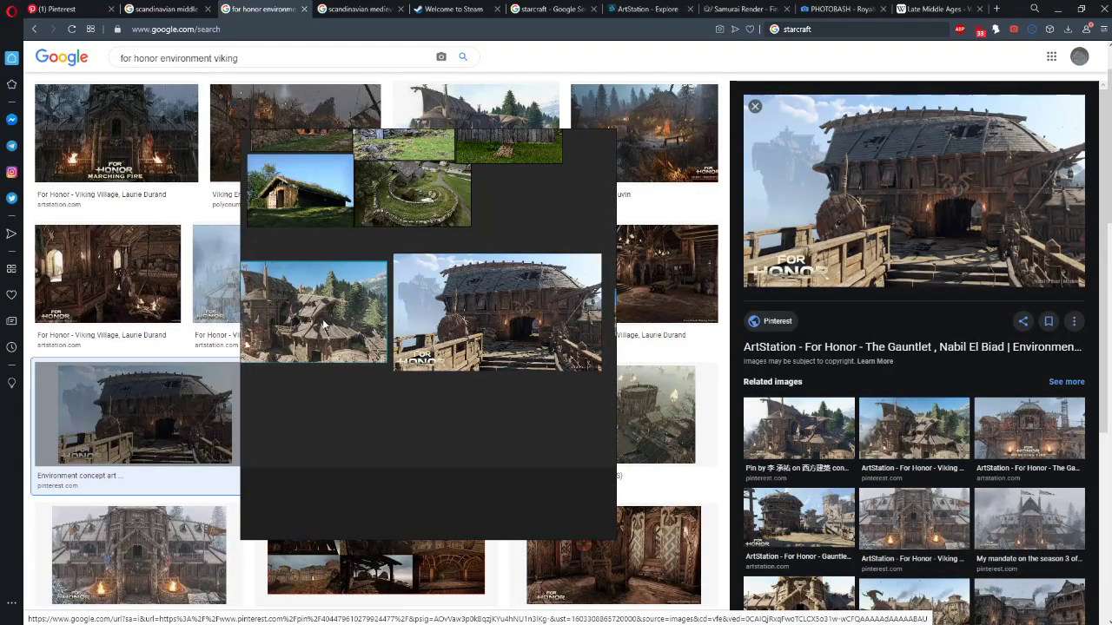
pyautogui.moveTo(510, 320); pyautogui.dragTo(481, 318)
pyautogui.click(392, 446)
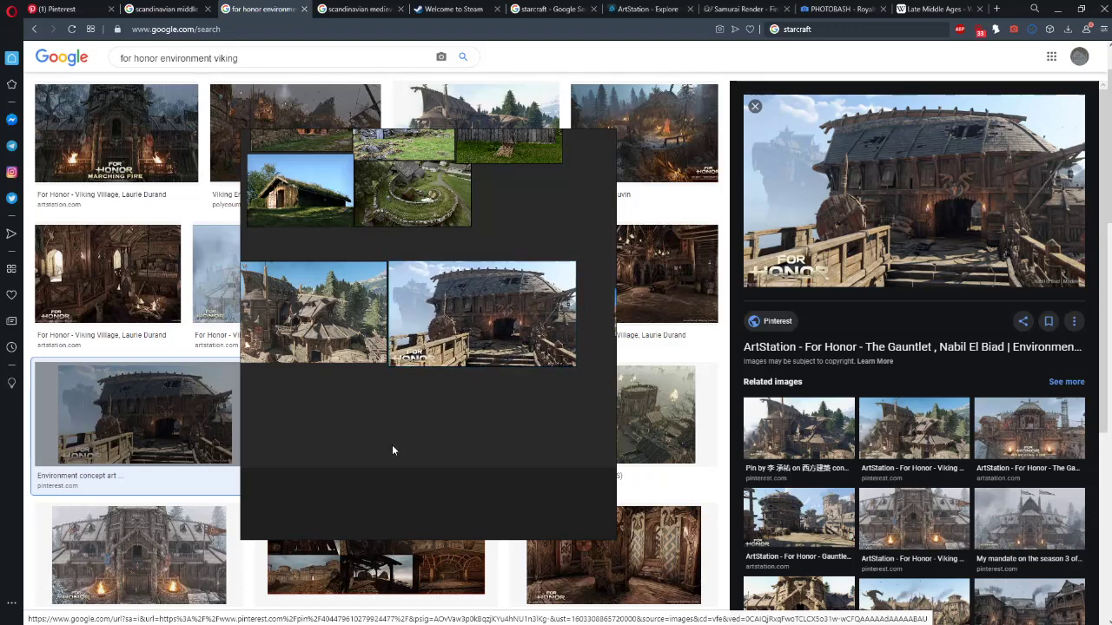
# Review the board, comparing the "Reference stage 01" photos with the two For Honor images below them
pyautogui.moveTo(467, 366); pyautogui.dragTo(447, 391)
pyautogui.scroll(-1, 363, 400)
pyautogui.scroll(4, 444, 361)
pyautogui.scroll(-5, 456, 395)
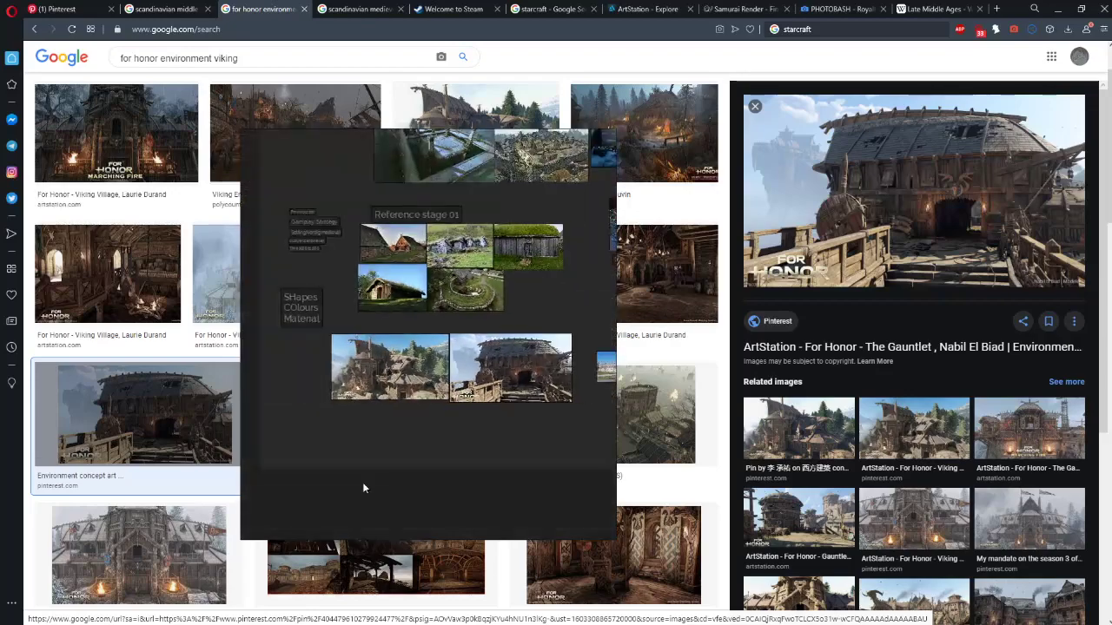
pyautogui.scroll(-1, 374, 271)
pyautogui.moveTo(373, 271); pyautogui.dragTo(397, 395)
pyautogui.scroll(5, 460, 269)
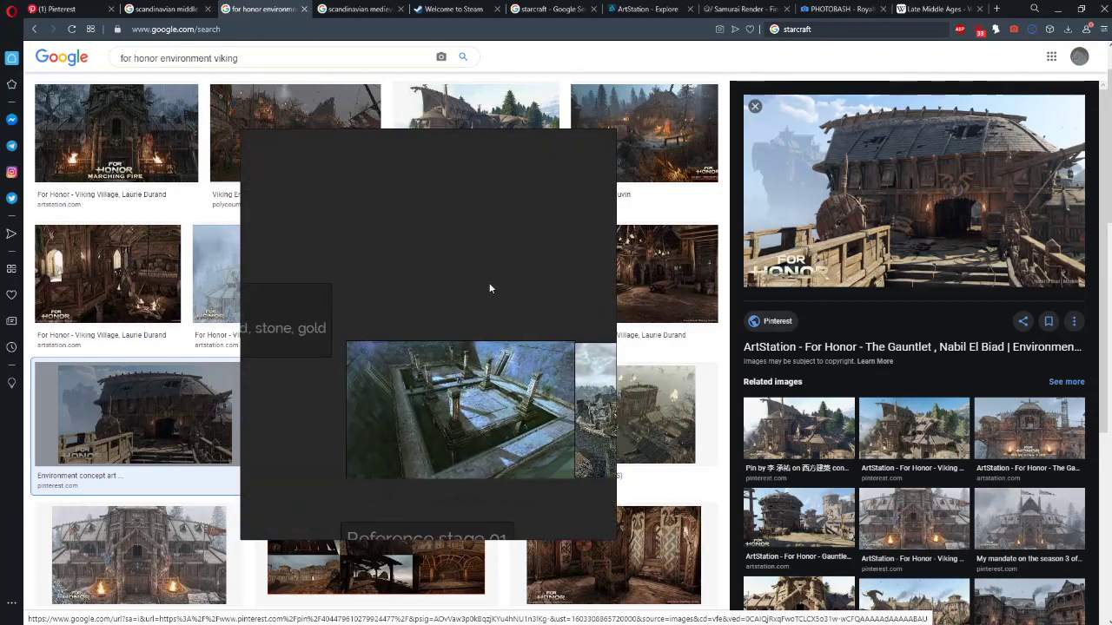
pyautogui.scroll(-4, 466, 284)
pyautogui.scroll(5, 454, 339)
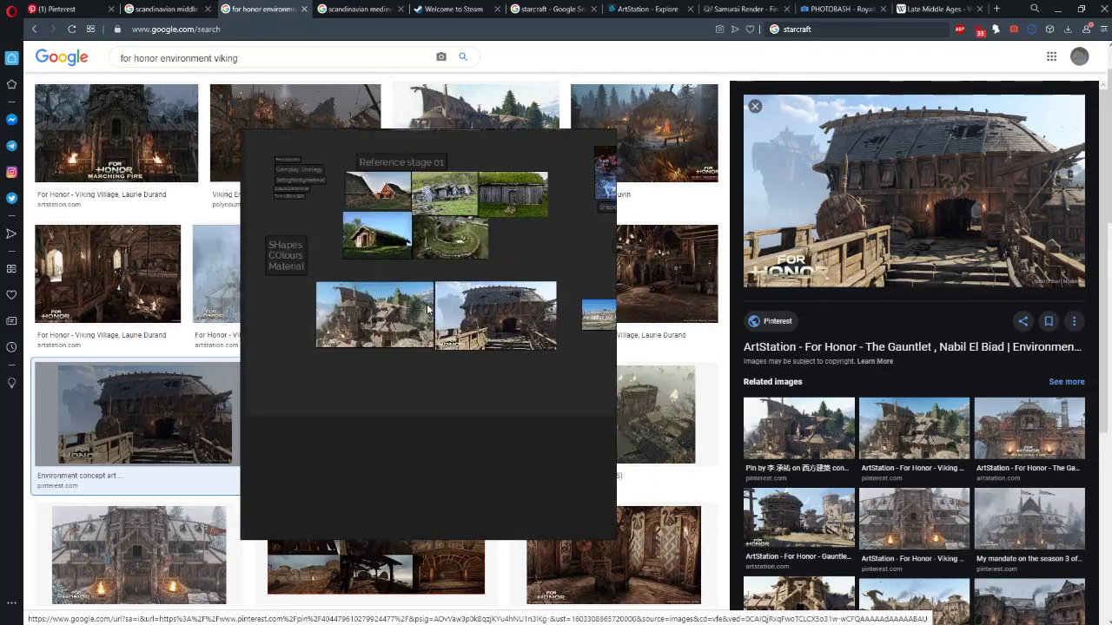
pyautogui.moveTo(454, 339); pyautogui.dragTo(410, 338)
# Add the related Gauntlet image of the round tower and gateway to the board and align it directly below the Viking Village image
pyautogui.scroll(-2, 889, 515)
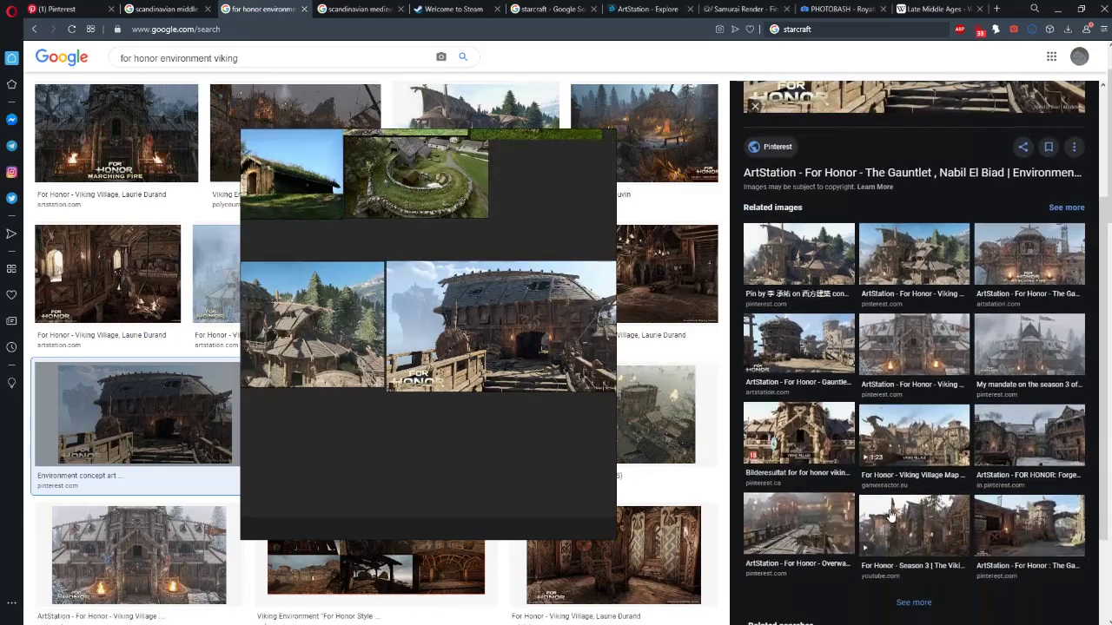
pyautogui.click(1024, 453)
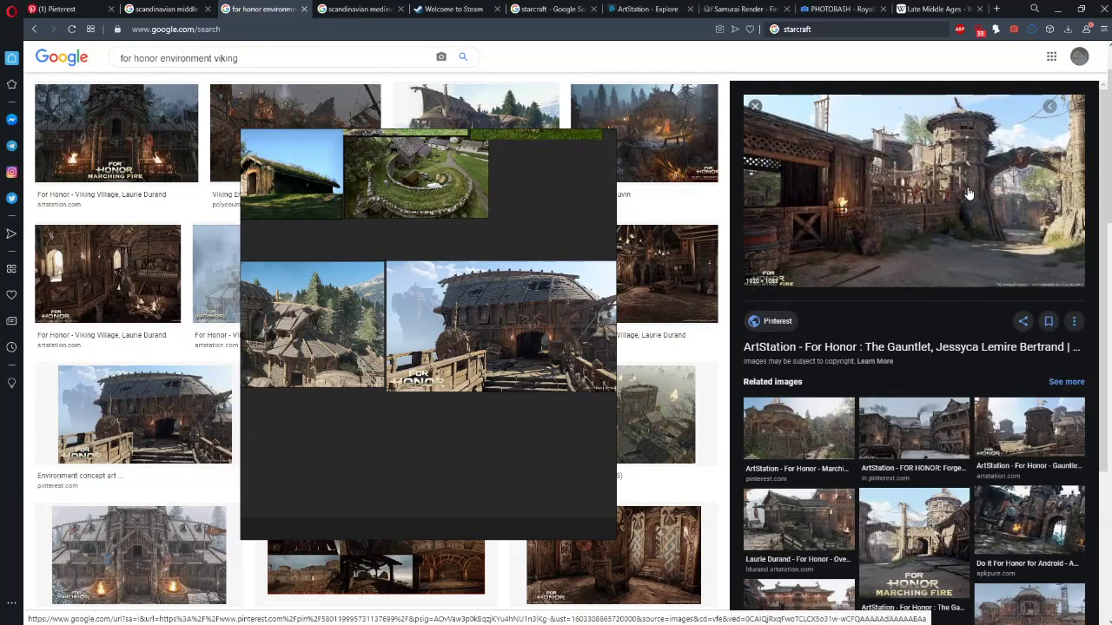
pyautogui.moveTo(951, 197); pyautogui.dragTo(418, 323)
pyautogui.moveTo(542, 403); pyautogui.dragTo(351, 439)
pyautogui.moveTo(380, 416); pyautogui.dragTo(500, 398)
pyautogui.moveTo(509, 402); pyautogui.dragTo(480, 408)
# Browse the related For Honor images, including the Overwatch map, and open the Gauntlet image showing the symmetrical building front with two fires
pyautogui.scroll(-2, 897, 512)
pyautogui.click(801, 405)
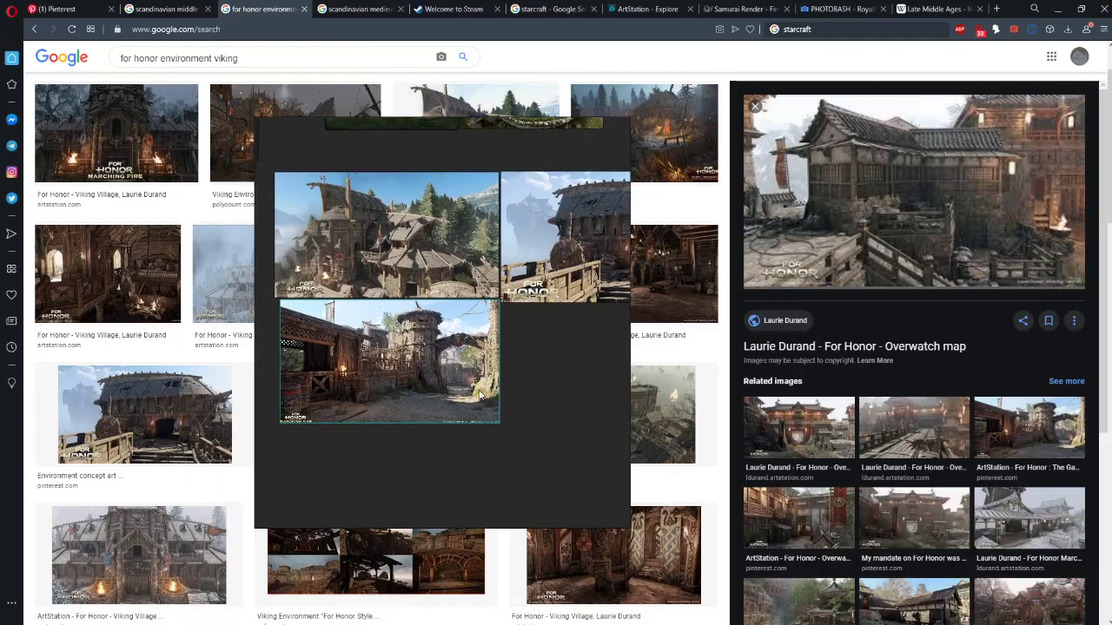
pyautogui.click(1028, 428)
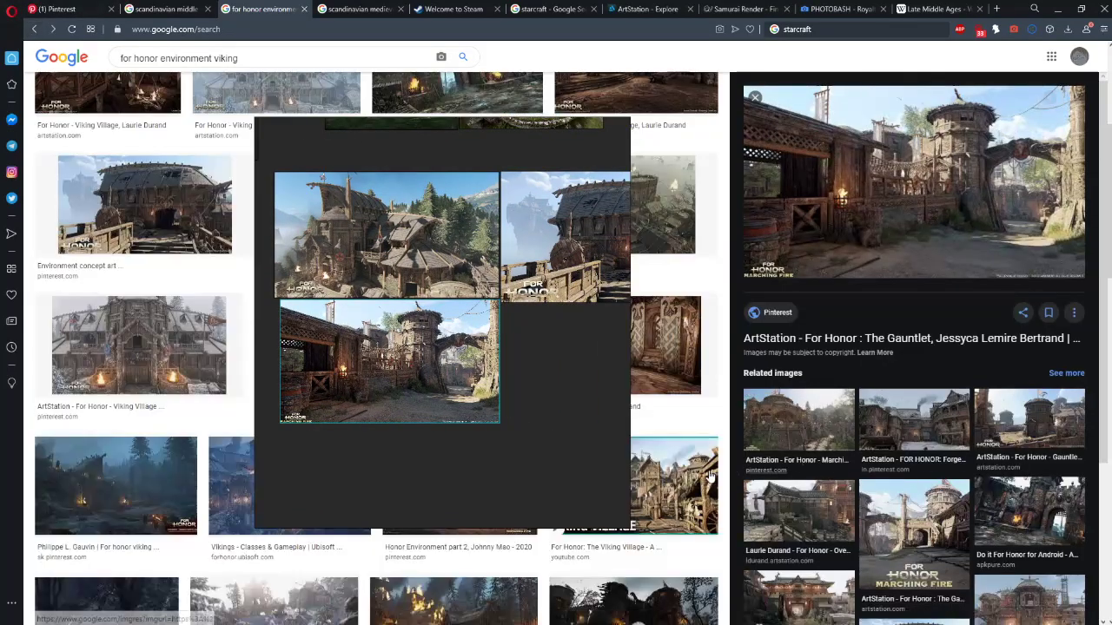
pyautogui.scroll(-2, 824, 491)
pyautogui.click(908, 485)
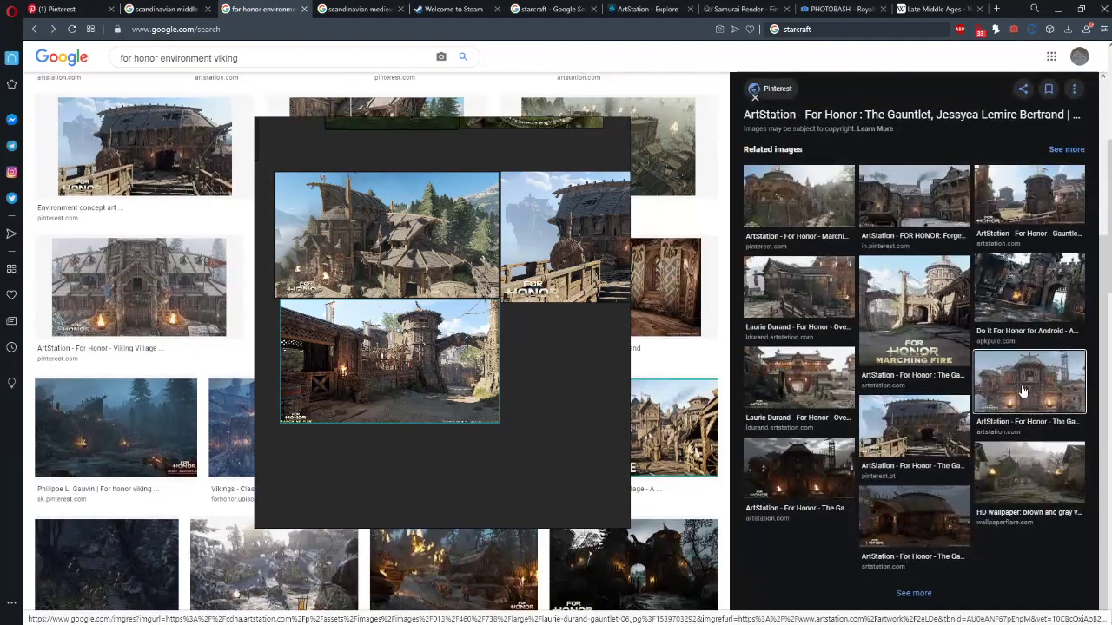
# Add the symmetrical Gauntlet building image to the board, scaled to fit beside the tower image and below the wooden hall image
pyautogui.moveTo(407, 384); pyautogui.dragTo(402, 354)
pyautogui.moveTo(855, 204); pyautogui.dragTo(409, 336)
pyautogui.moveTo(514, 353); pyautogui.dragTo(491, 338)
pyautogui.click(475, 442)
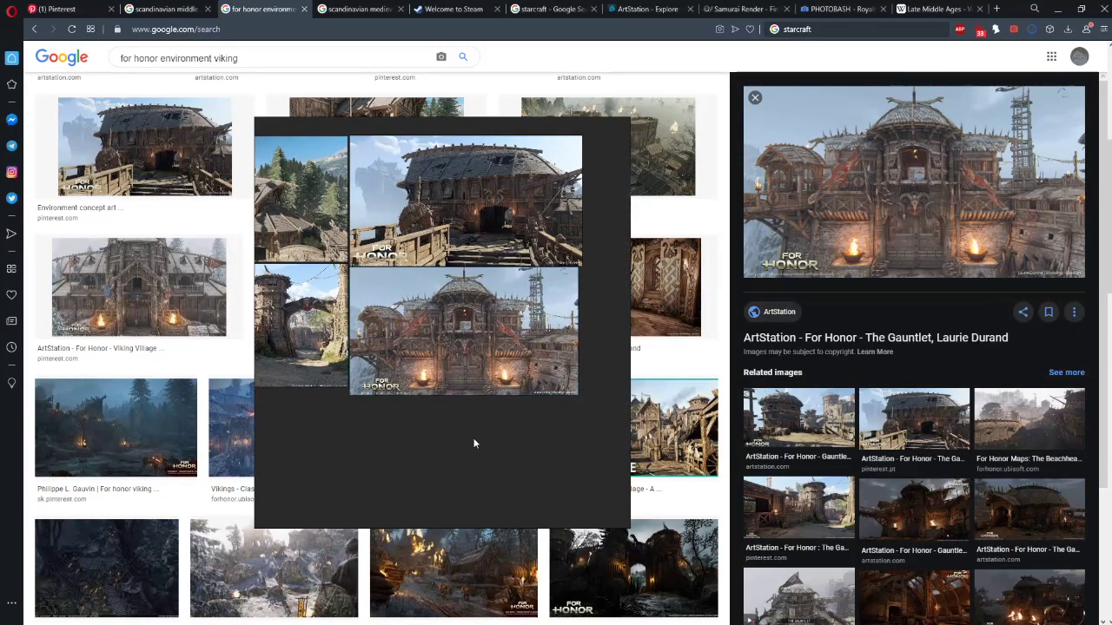
pyautogui.scroll(-2, 346, 379)
pyautogui.moveTo(349, 380); pyautogui.dragTo(558, 417)
pyautogui.scroll(-3, 512, 406)
pyautogui.moveTo(599, 449); pyautogui.dragTo(485, 433)
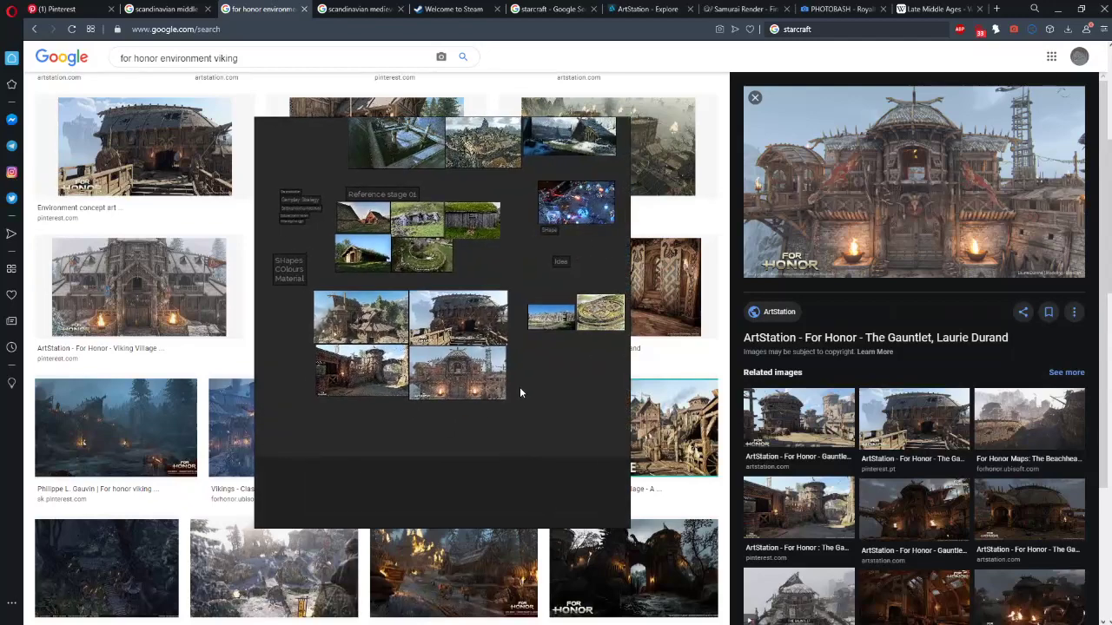
# Examine the four For Honor images on the board and open the snowy GameCrate image from the search results
pyautogui.scroll(1, 324, 355)
pyautogui.scroll(5, 325, 355)
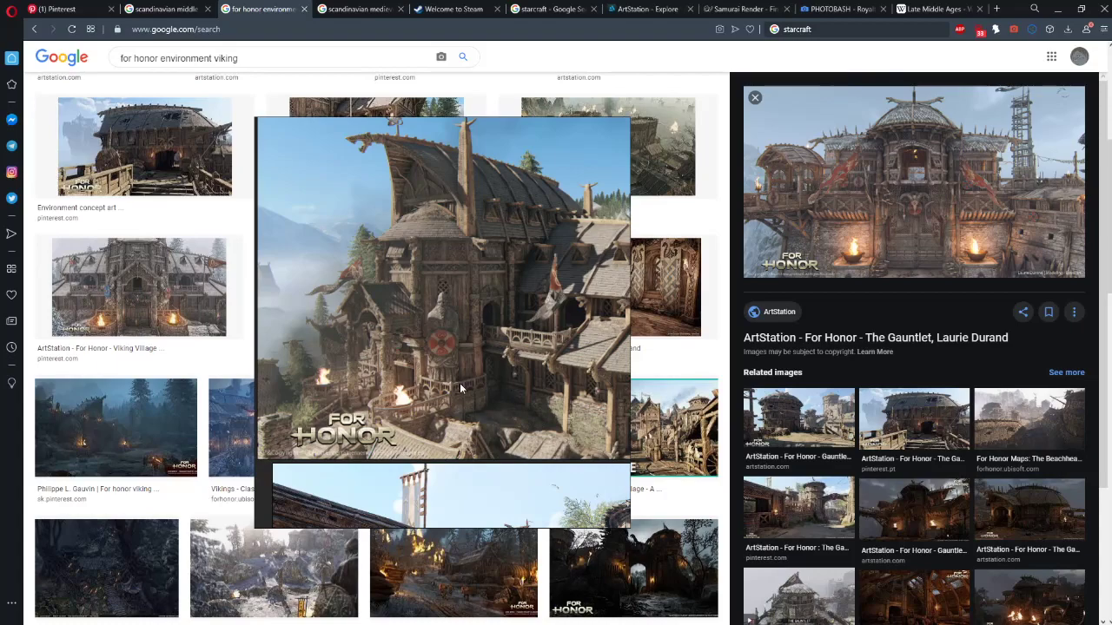
pyautogui.scroll(-4, 578, 368)
pyautogui.scroll(3, 458, 306)
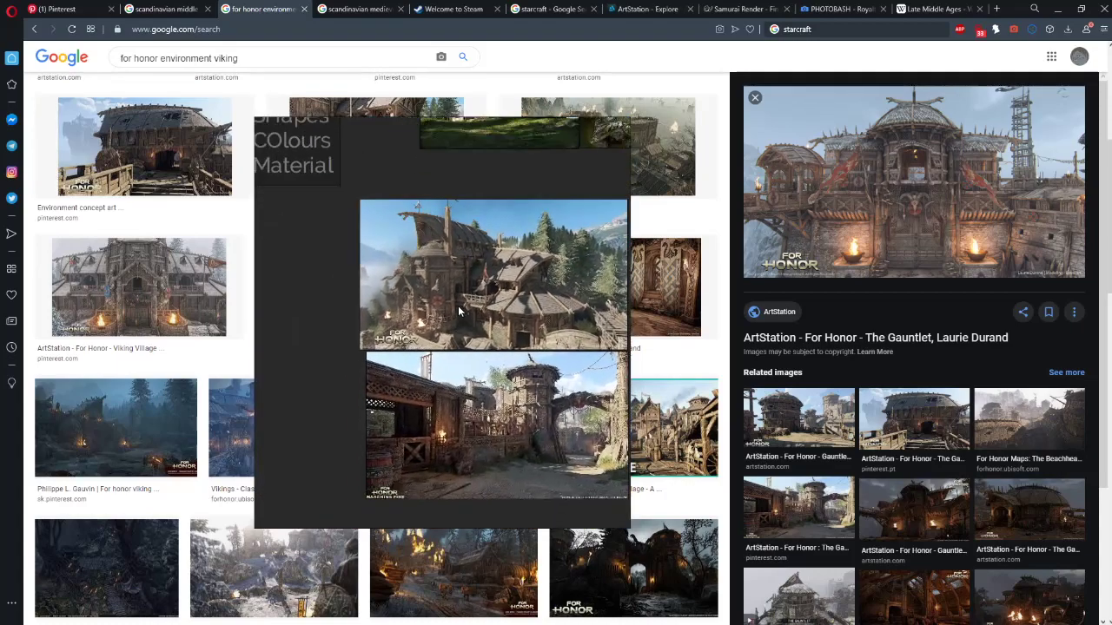
pyautogui.moveTo(301, 355); pyautogui.dragTo(419, 276)
pyautogui.scroll(-4, 286, 365)
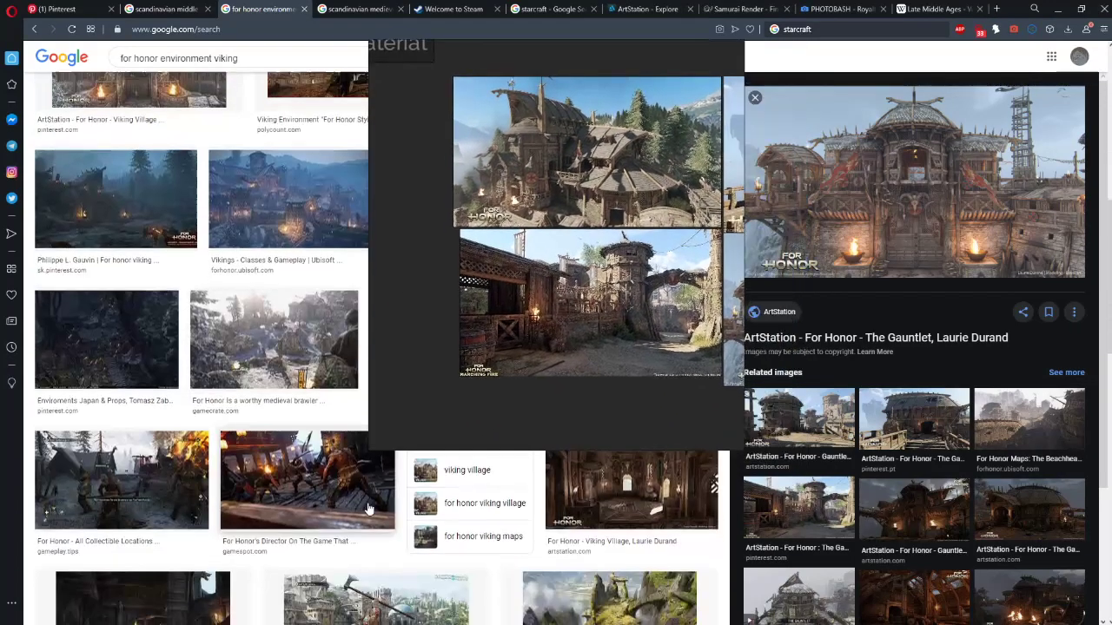
pyautogui.moveTo(601, 364); pyautogui.dragTo(331, 463)
pyautogui.scroll(-5, 330, 463)
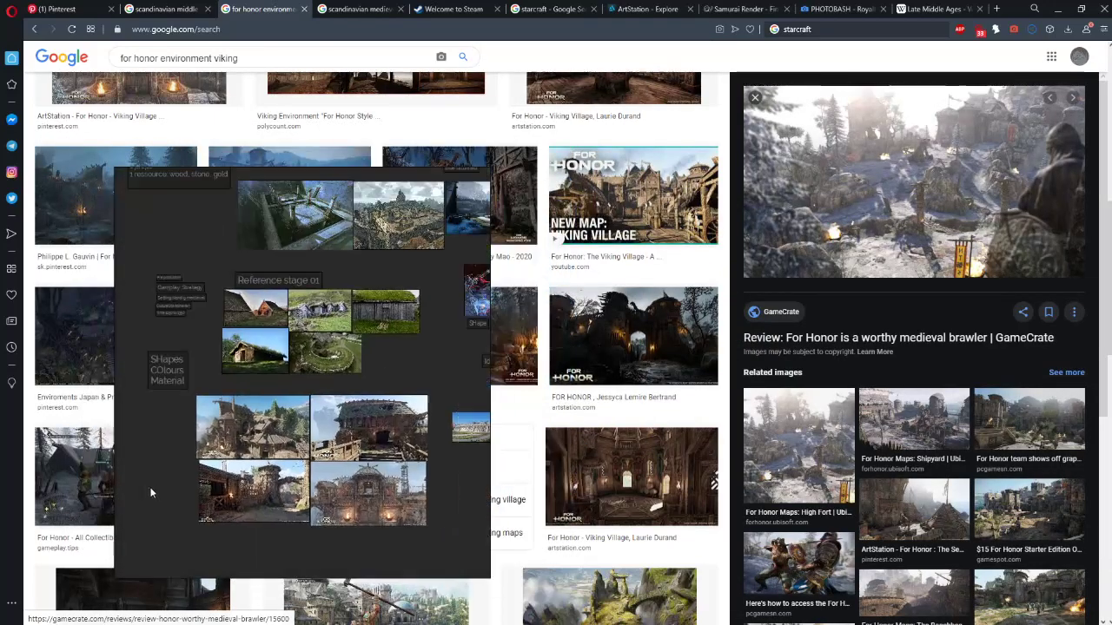
# Fit the board's canvas tightly around its images and notes
pyautogui.rightClick(351, 363)
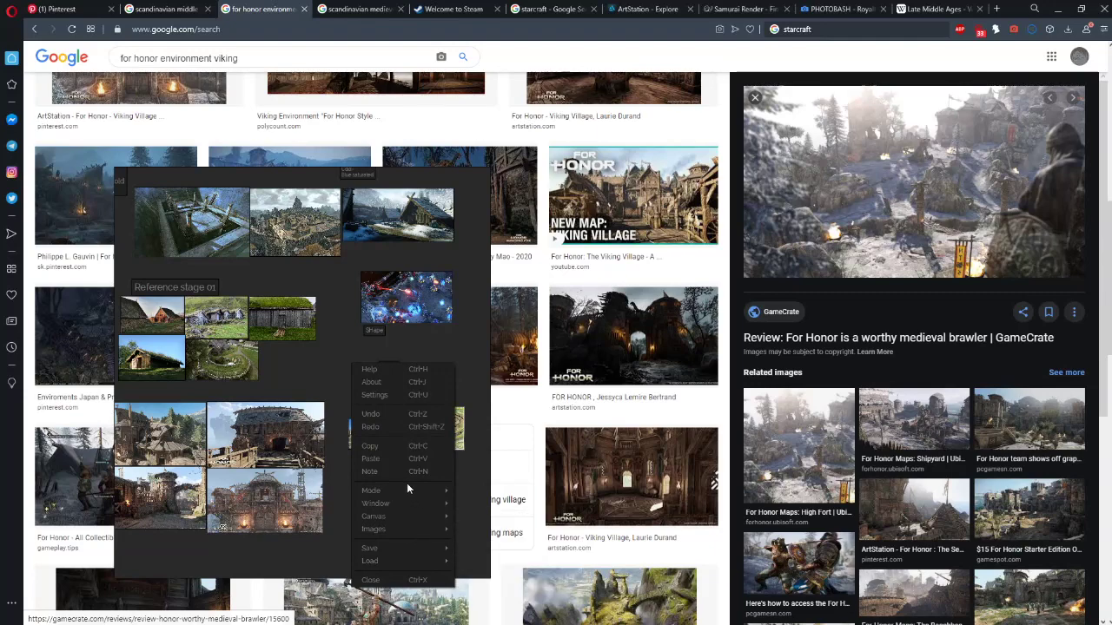
pyautogui.moveTo(414, 489)
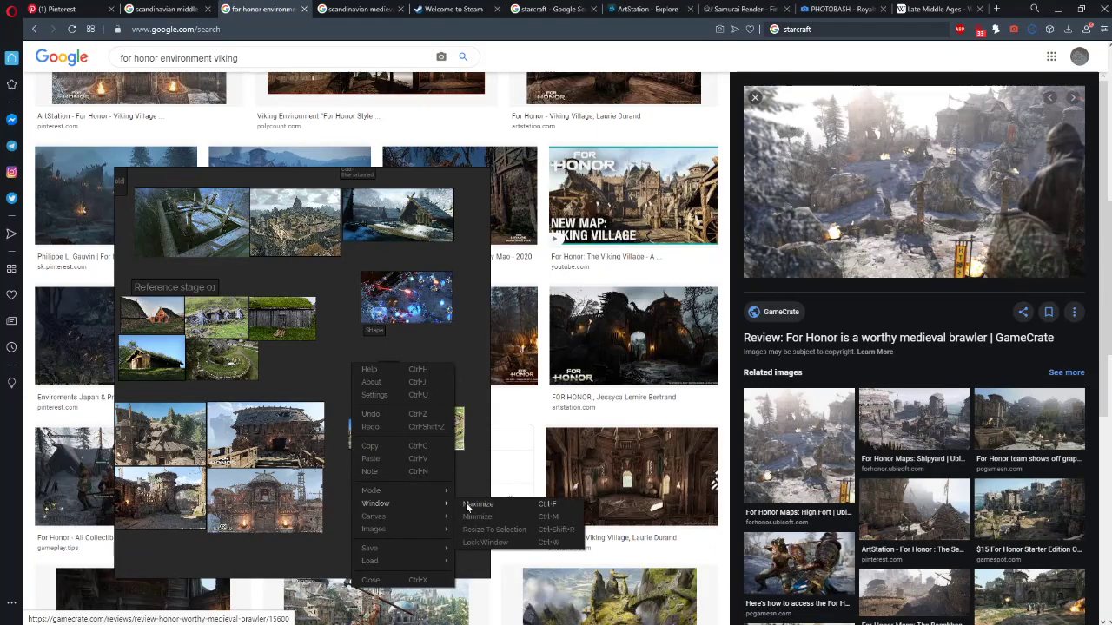
pyautogui.moveTo(392, 517)
pyautogui.click(480, 520)
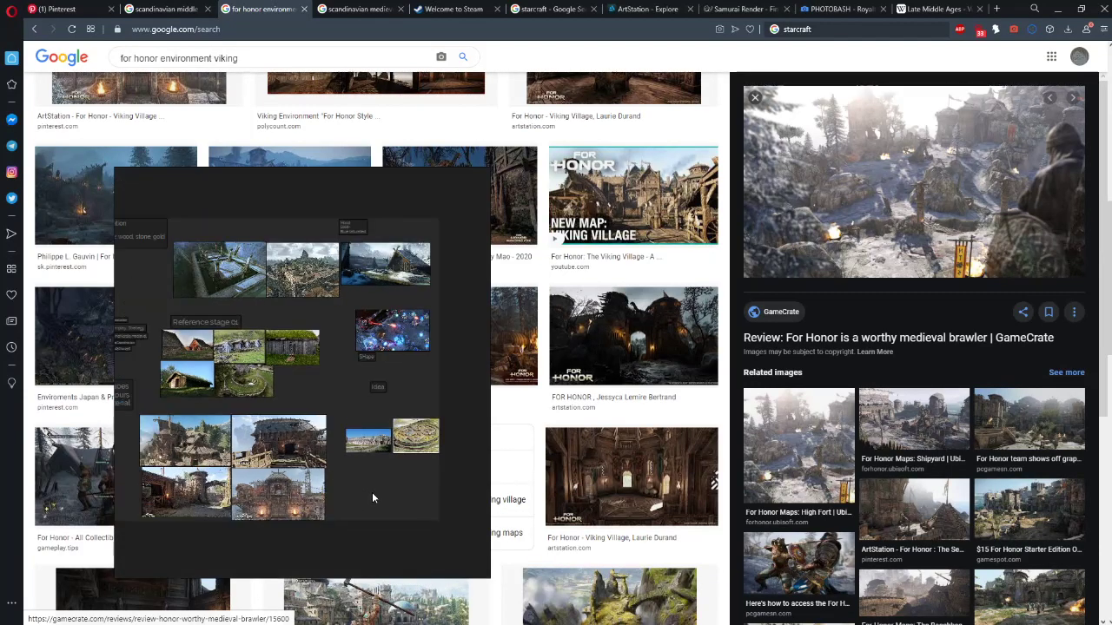
# Add a note reading "Direction" directly above the StarCraft image on the board
pyautogui.scroll(5, 405, 491)
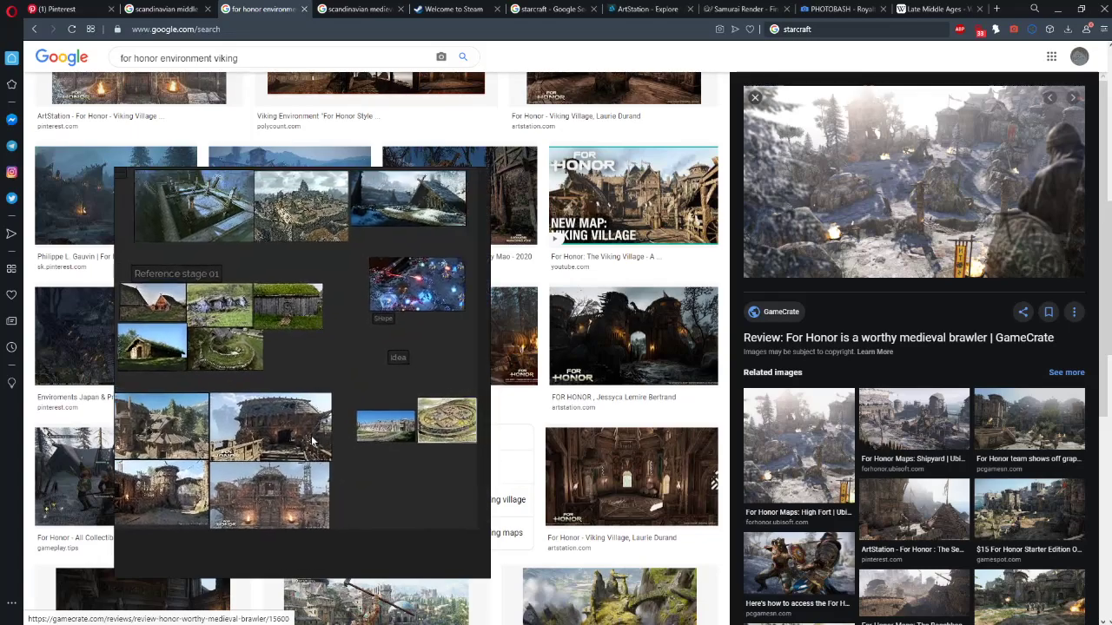
pyautogui.scroll(4, 391, 425)
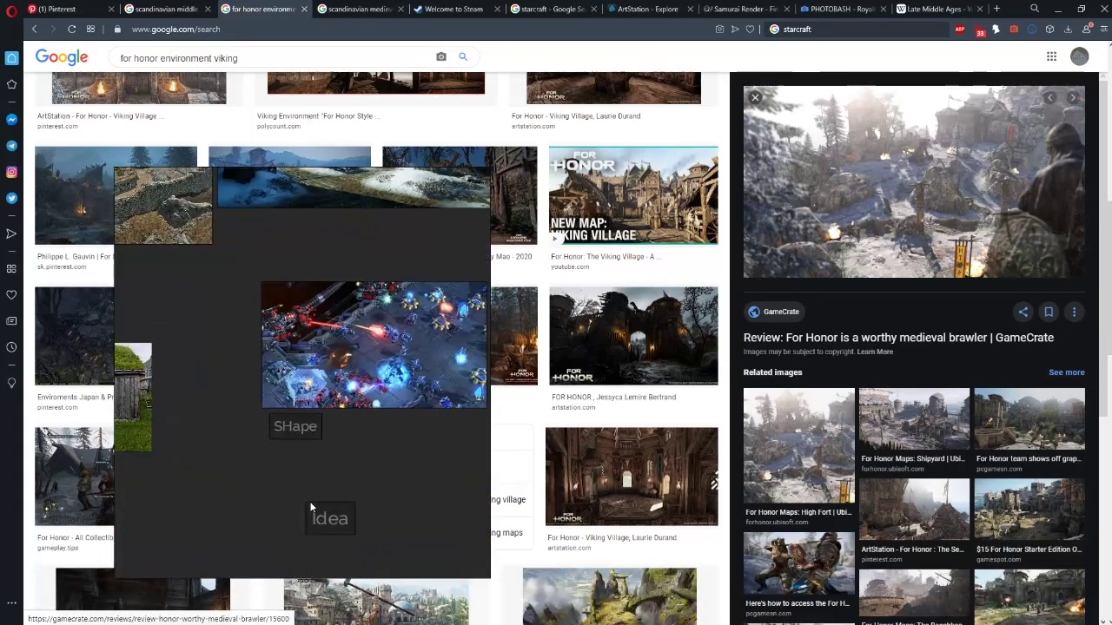
pyautogui.moveTo(285, 408); pyautogui.dragTo(284, 391)
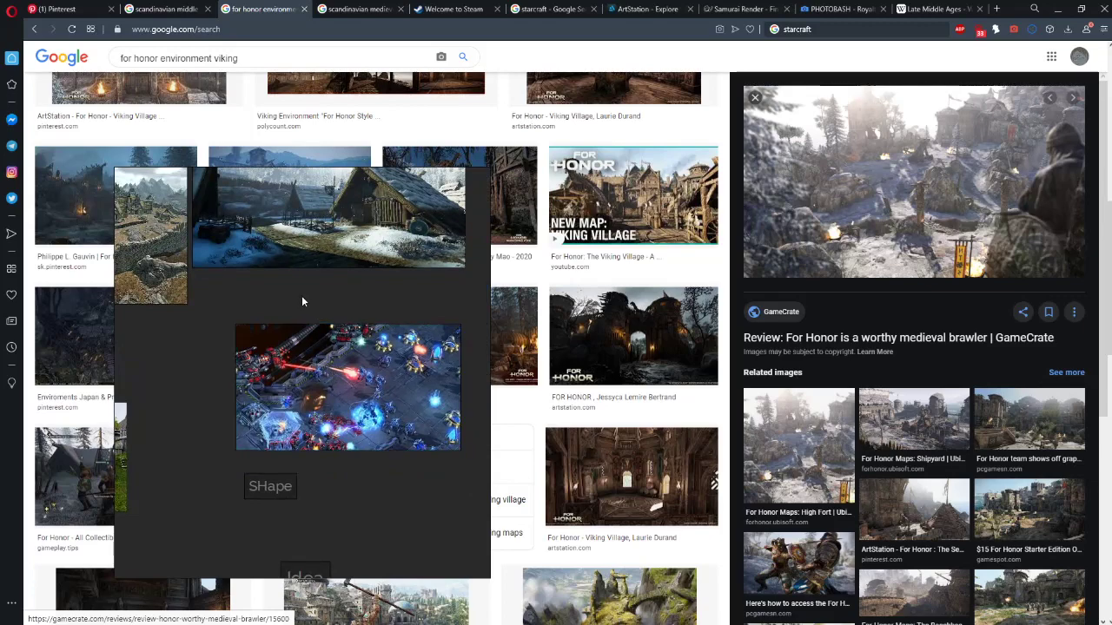
pyautogui.hotkey('ctrl', 't')
pyautogui.moveTo(313, 310); pyautogui.dragTo(315, 314)
pyautogui.click(281, 304)
pyautogui.scroll(-1, 281, 304)
pyautogui.moveTo(174, 313); pyautogui.dragTo(490, 409)
pyautogui.scroll(-1, 344, 422)
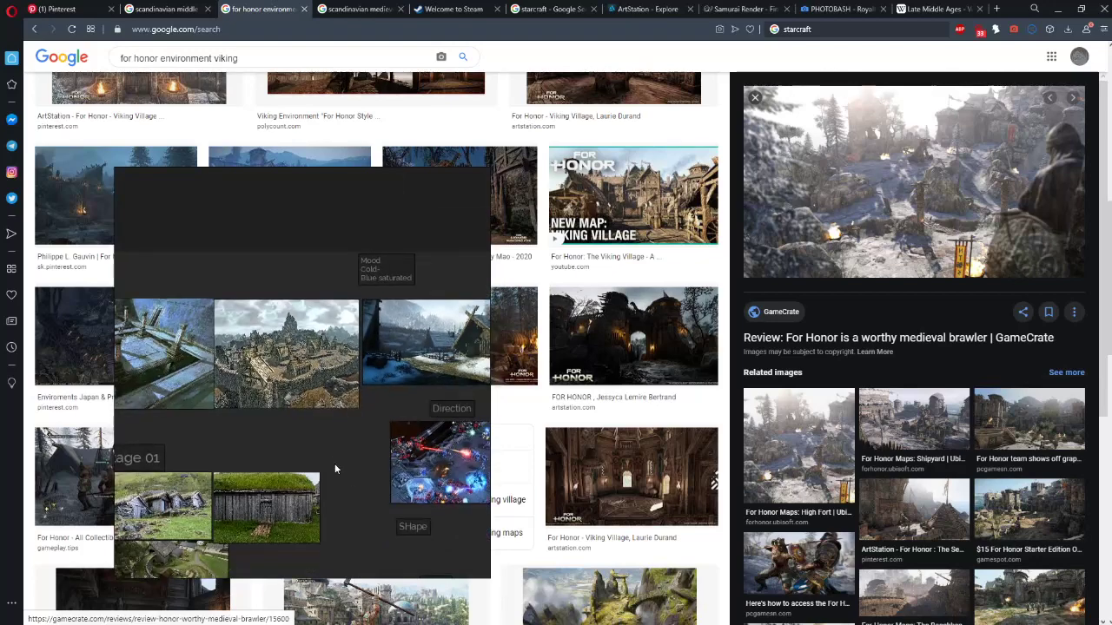
# Move the "Mood Cold- Blue saturated" note from the snowy hut image to above the blue ruins image
pyautogui.moveTo(335, 463); pyautogui.dragTo(296, 418)
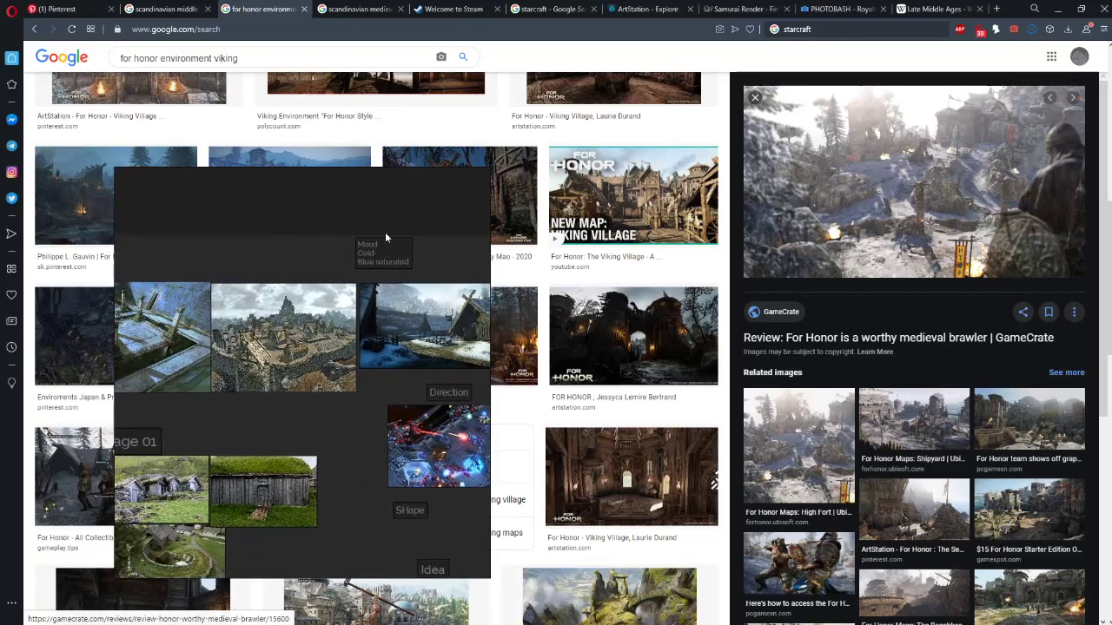
pyautogui.moveTo(264, 309); pyautogui.dragTo(350, 307)
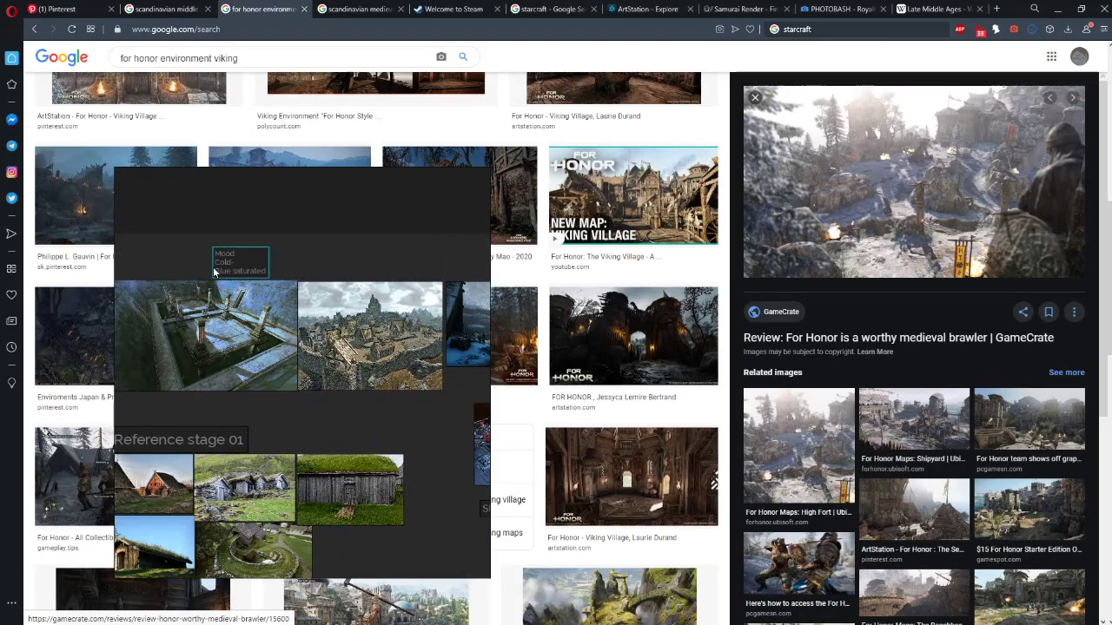
pyautogui.moveTo(278, 271); pyautogui.dragTo(393, 288)
# Add a note reading "Sad - Lonely -" beside the "Mood Cold- Blue saturated" note
pyautogui.hotkey('ctrl', 'n')
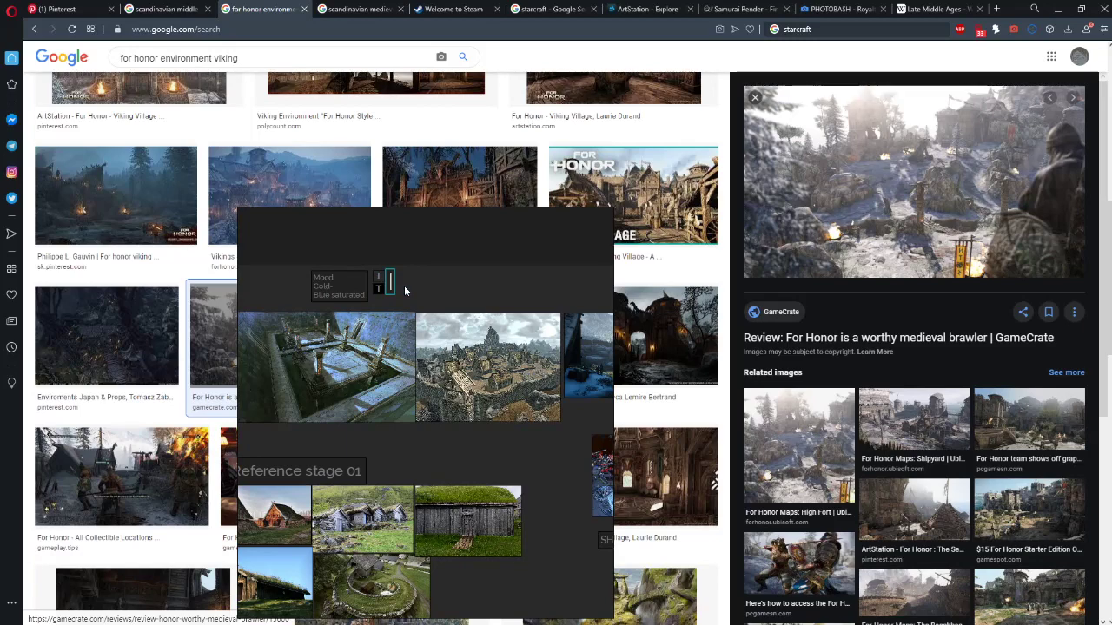
pyautogui.write('Saf')
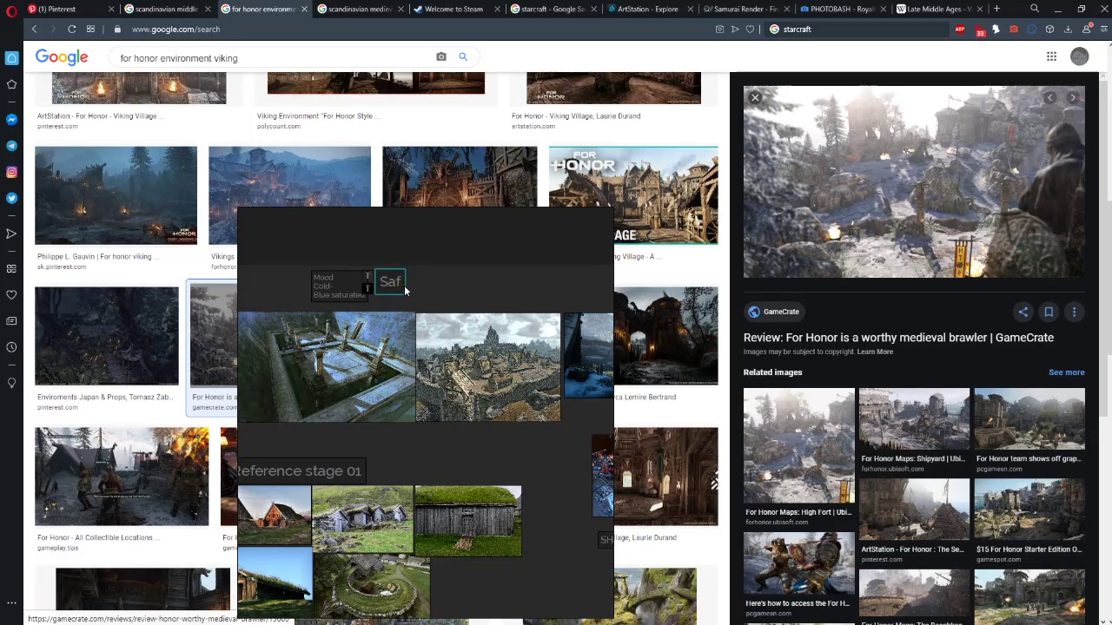
pyautogui.click(437, 294)
pyautogui.scroll(2, 415, 289)
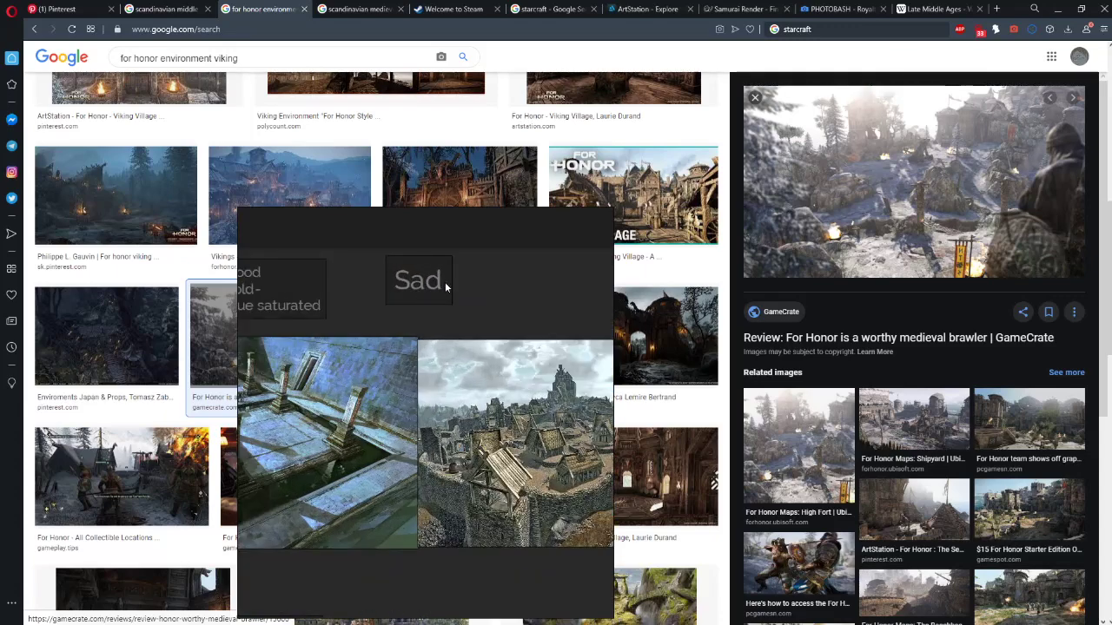
pyautogui.scroll(-3, 468, 306)
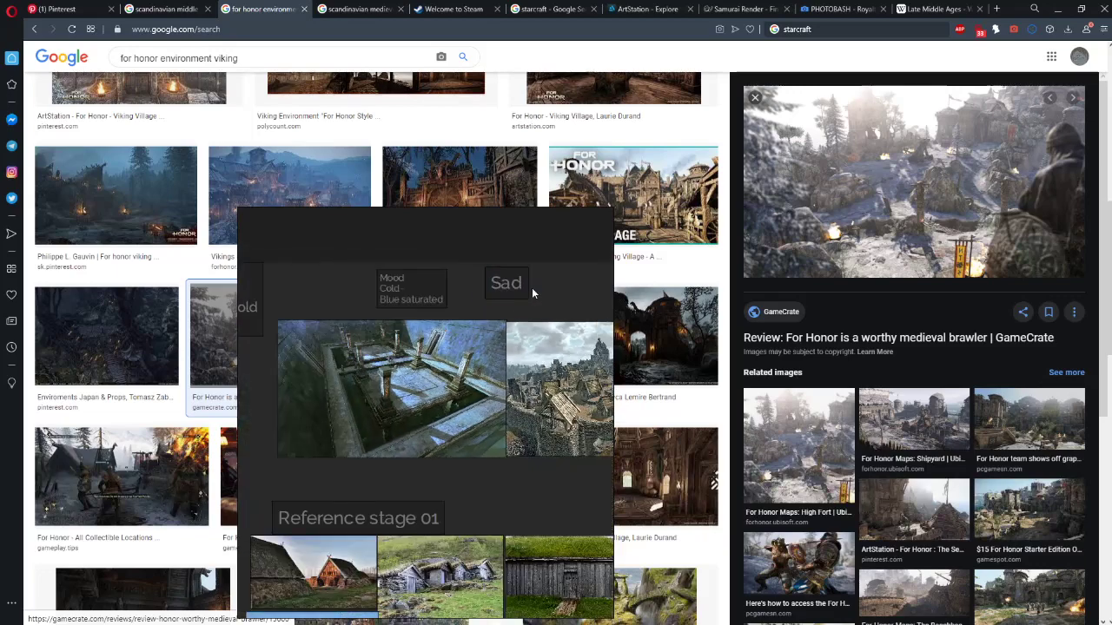
pyautogui.doubleClick(473, 285)
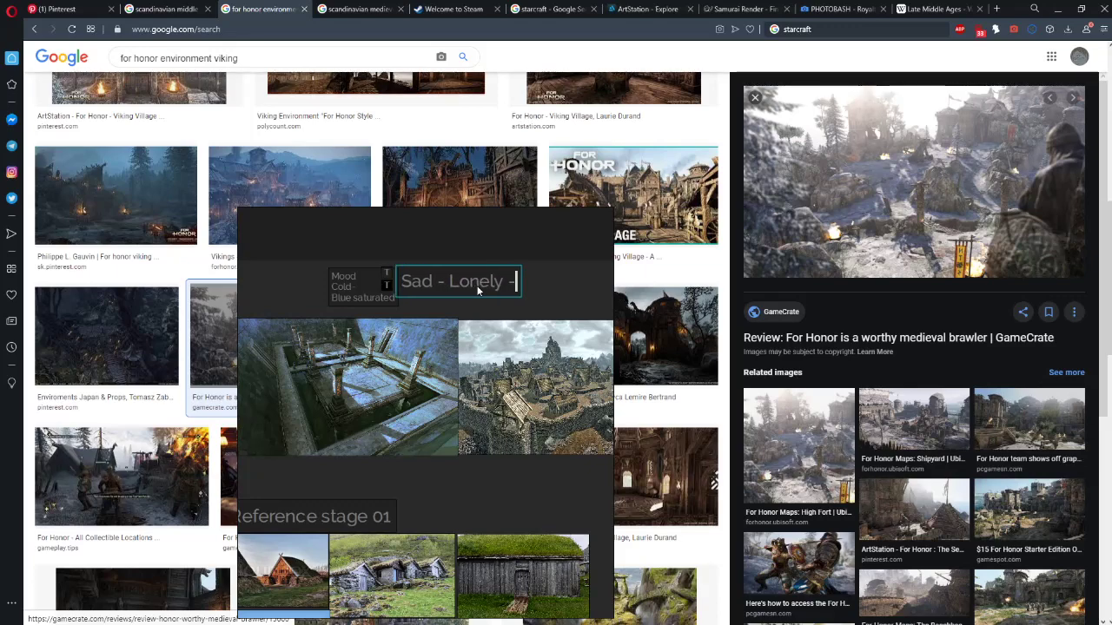
pyautogui.click(561, 291)
# Search Google Images for "negative emotions list"
pyautogui.scroll(5, 227, 125)
pyautogui.moveTo(240, 66); pyautogui.dragTo(54, 70)
pyautogui.press('BackSpace')
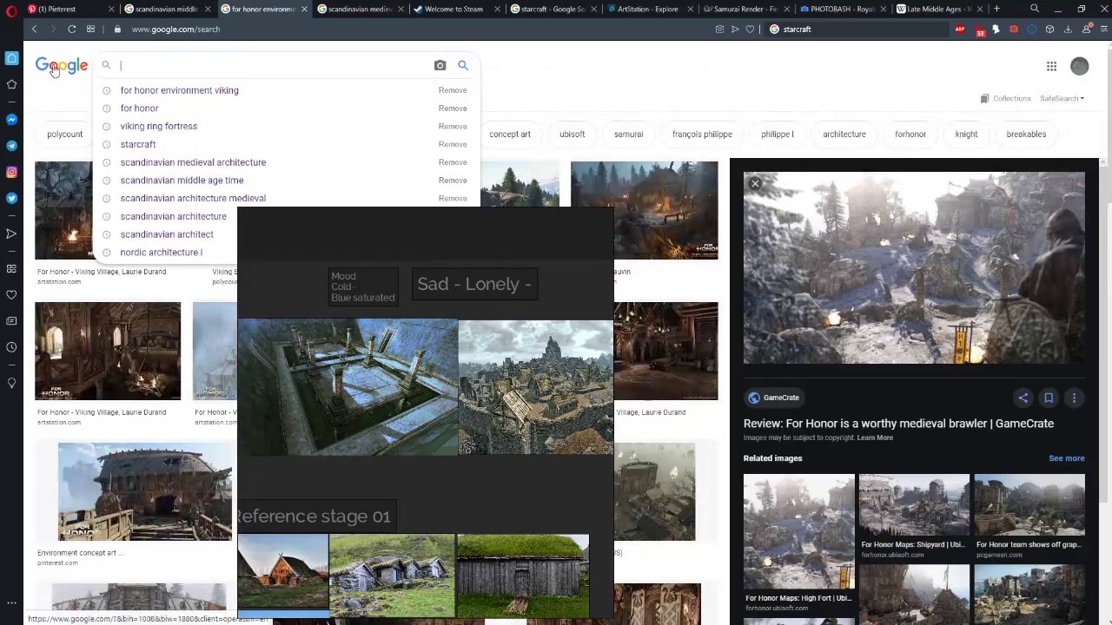
pyautogui.write('negative')
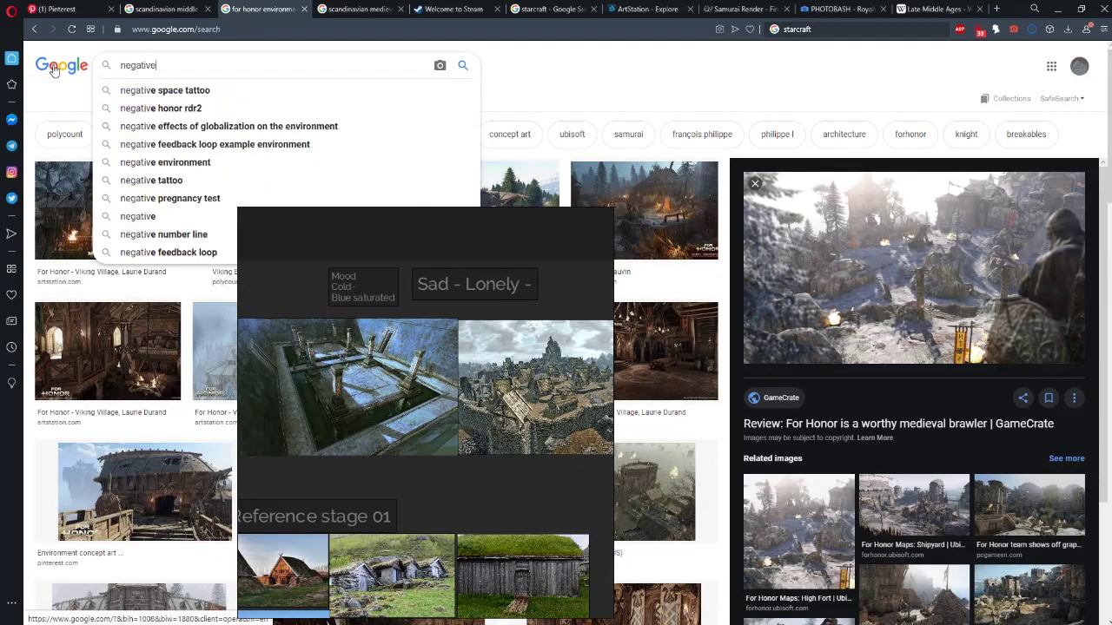
pyautogui.write(' emotio')
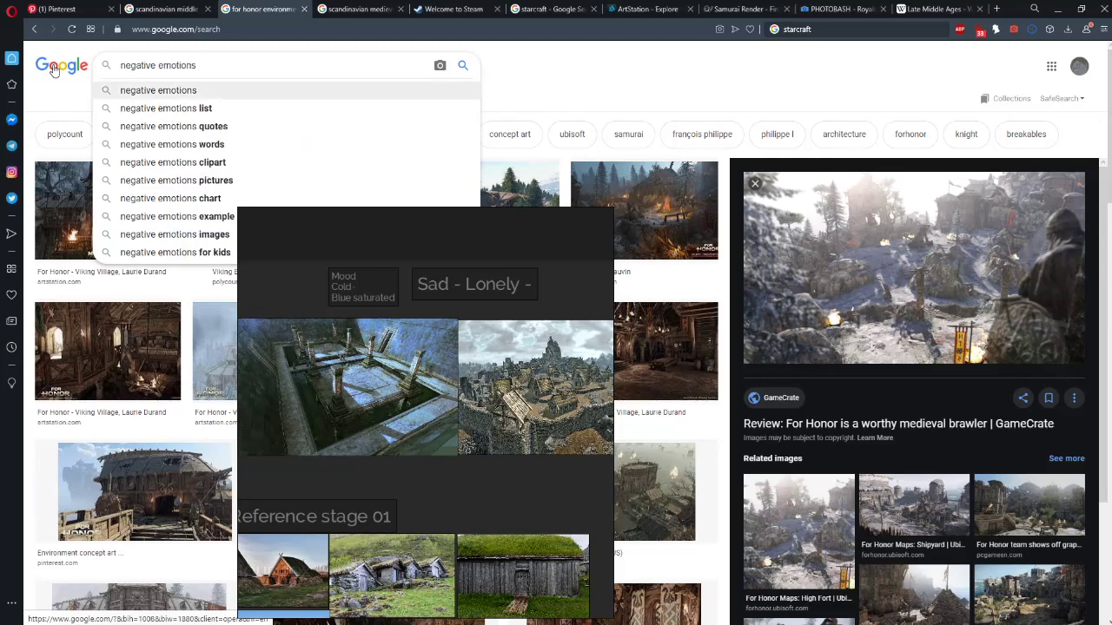
pyautogui.write('ns')
pyautogui.press('Down')
pyautogui.press('Return')
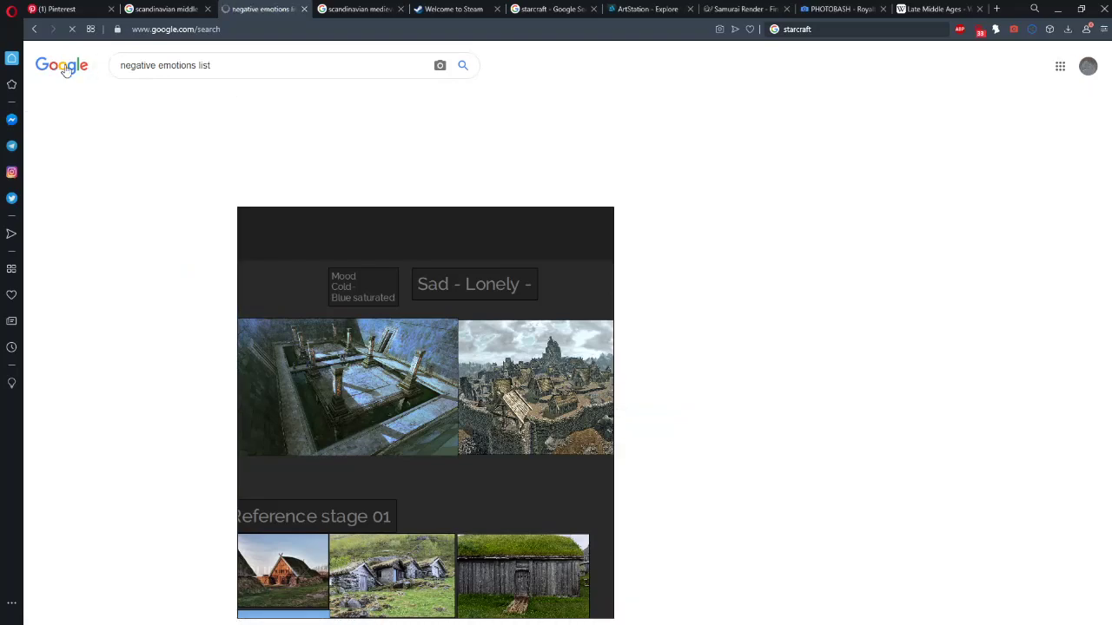
# Open the English Study Here page "Negative Feelings Words", keep the board clear of it, and examine its word list
pyautogui.moveTo(456, 254); pyautogui.dragTo(714, 217)
pyautogui.moveTo(573, 248); pyautogui.dragTo(459, 236)
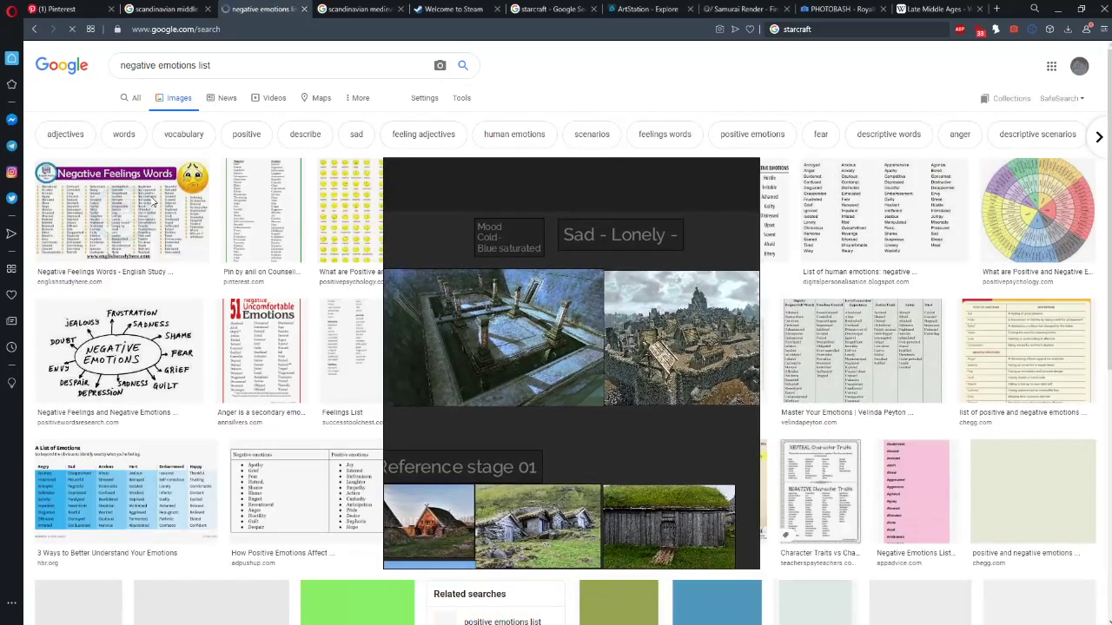
pyautogui.click(153, 200)
pyautogui.moveTo(540, 245); pyautogui.dragTo(479, 244)
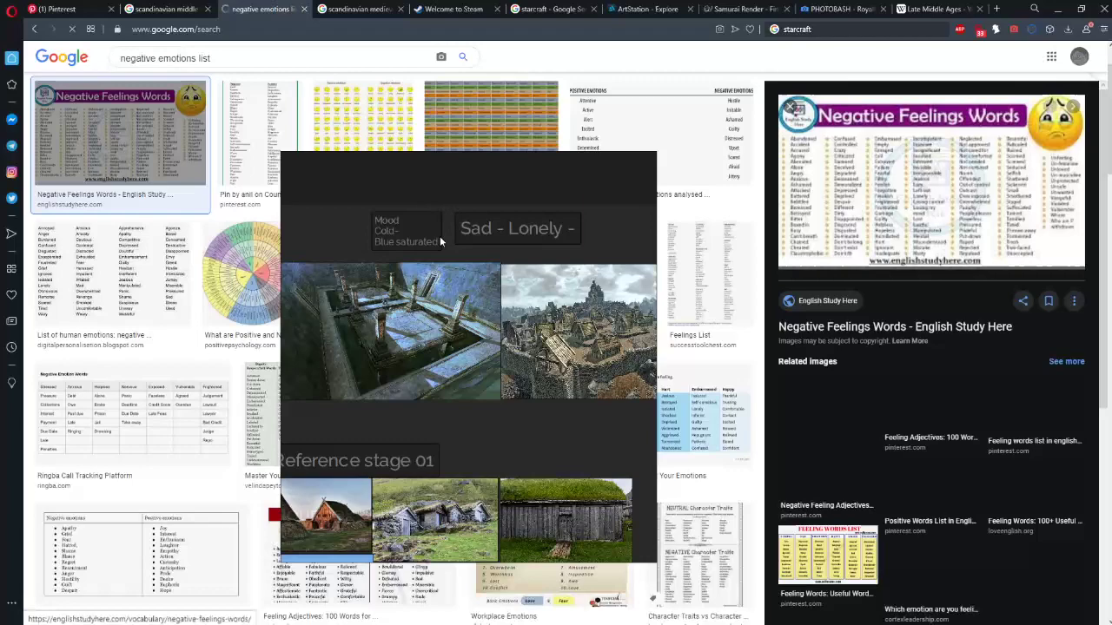
pyautogui.click(882, 174)
pyautogui.moveTo(333, 352); pyautogui.dragTo(747, 333)
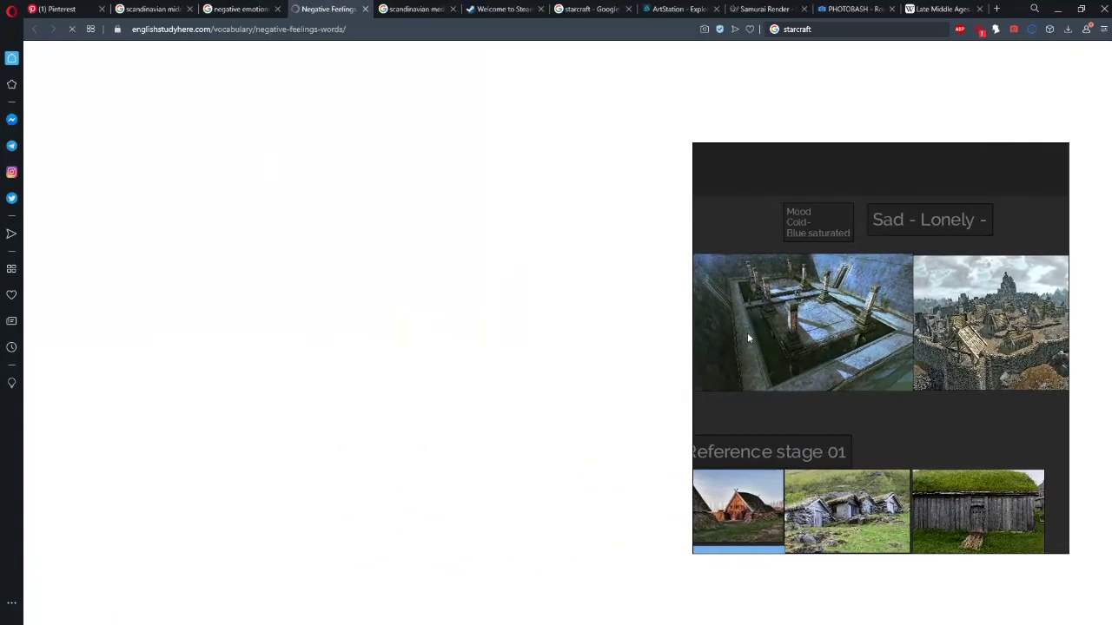
pyautogui.scroll(-2, 361, 437)
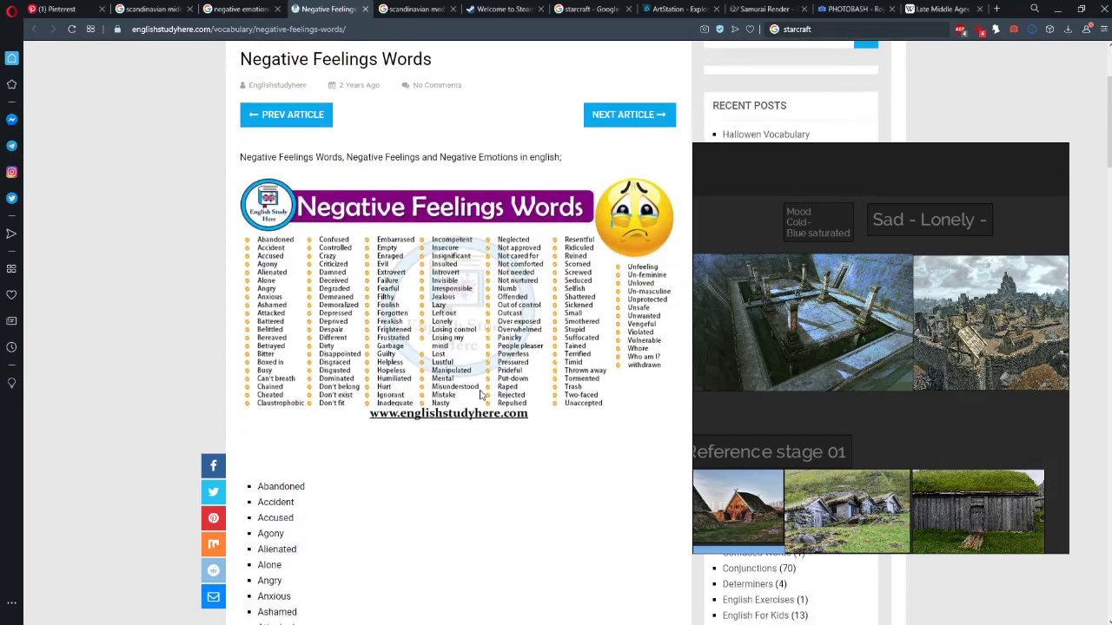
pyautogui.moveTo(786, 342); pyautogui.dragTo(691, 349)
pyautogui.scroll(-3, 457, 426)
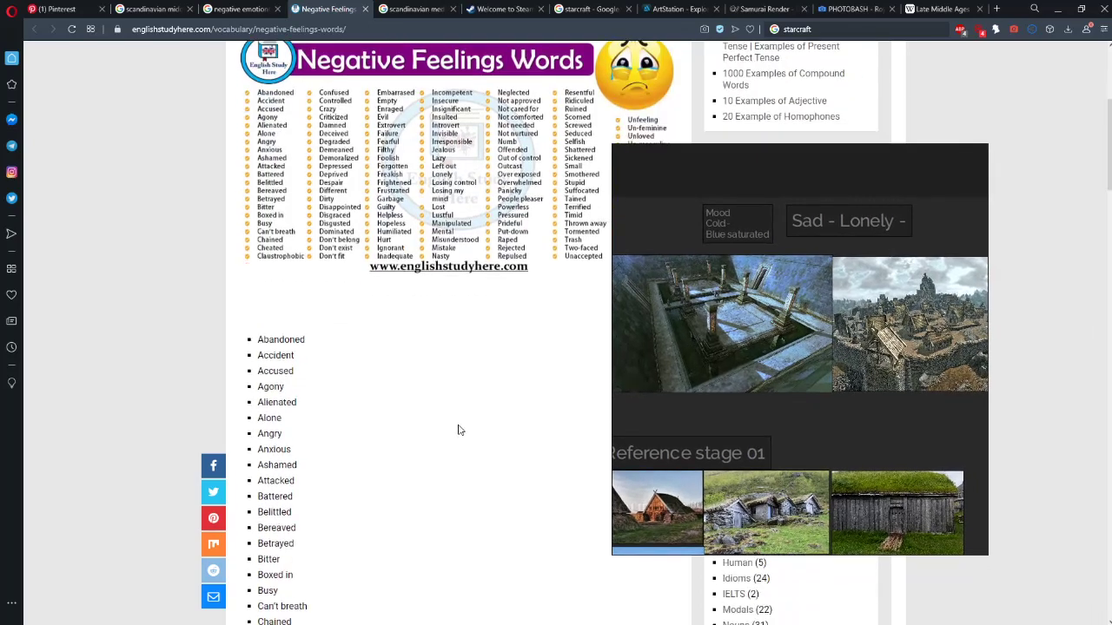
# Read through the negative feelings words on the page and move the reference board off the word chart
pyautogui.scroll(3, 479, 426)
pyautogui.scroll(-3, 321, 418)
pyautogui.scroll(-1, 320, 418)
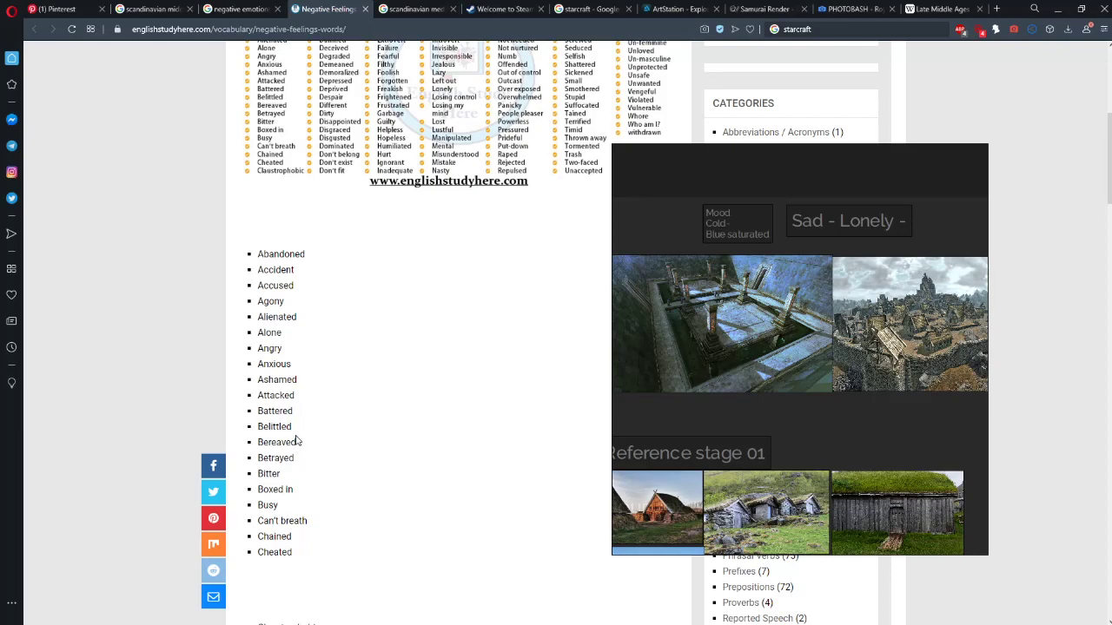
pyautogui.scroll(3, 296, 441)
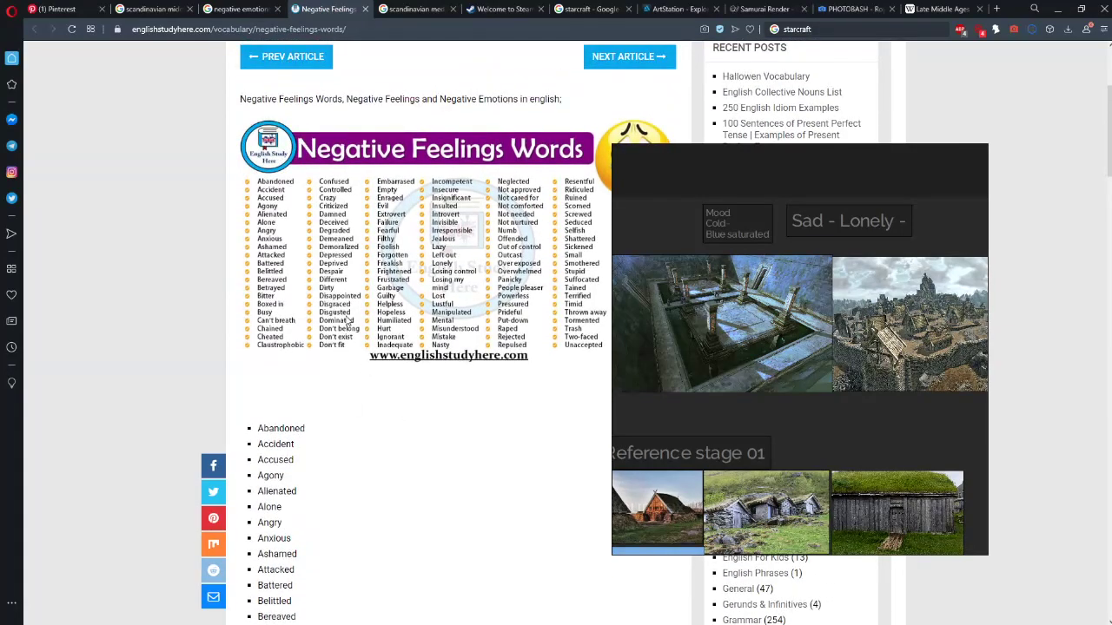
pyautogui.moveTo(692, 354); pyautogui.dragTo(714, 358)
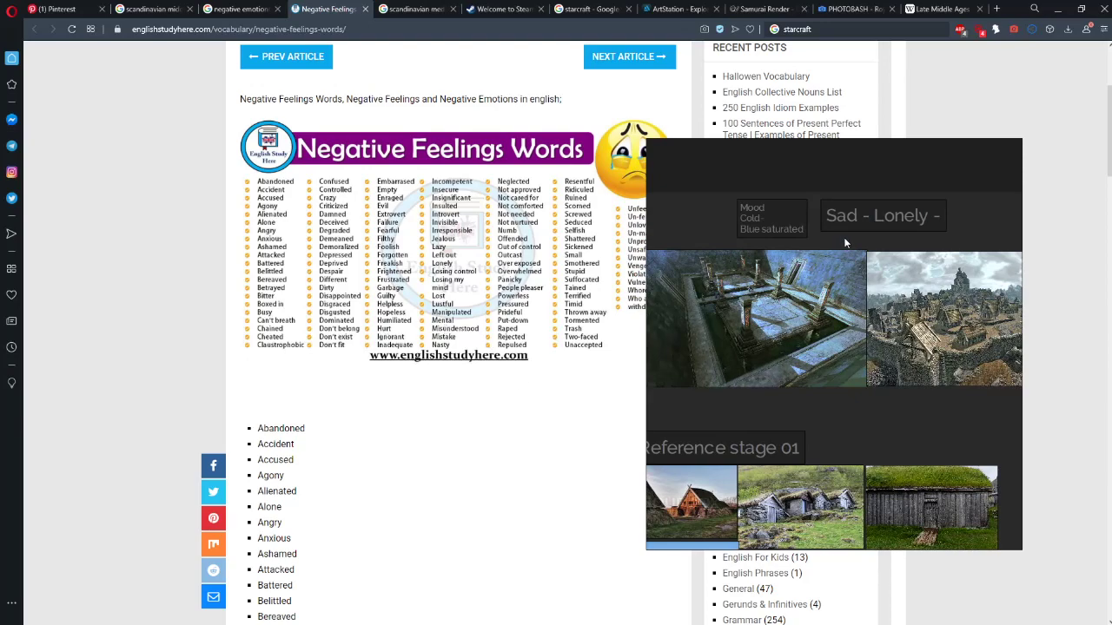
# Examine the For Honor building references on the board and move the board clear of the word chart's last column
pyautogui.moveTo(845, 242)
pyautogui.mouseDown()
pyautogui.moveTo(792, 252)
pyautogui.moveTo(844, 224)
pyautogui.mouseUp()
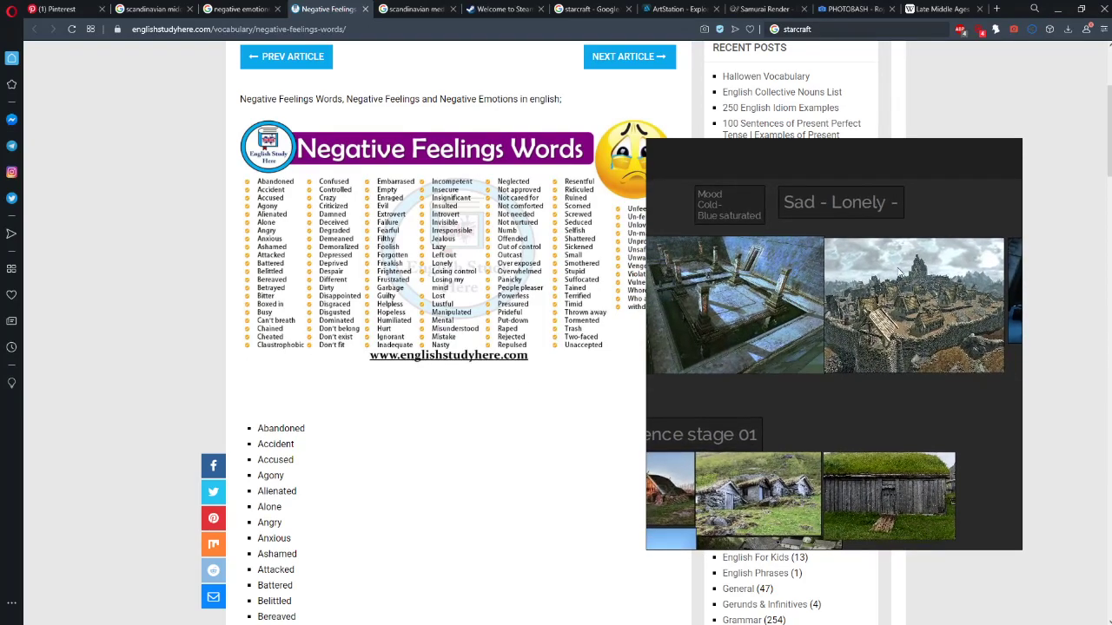
pyautogui.scroll(-3, 897, 271)
pyautogui.scroll(6, 843, 241)
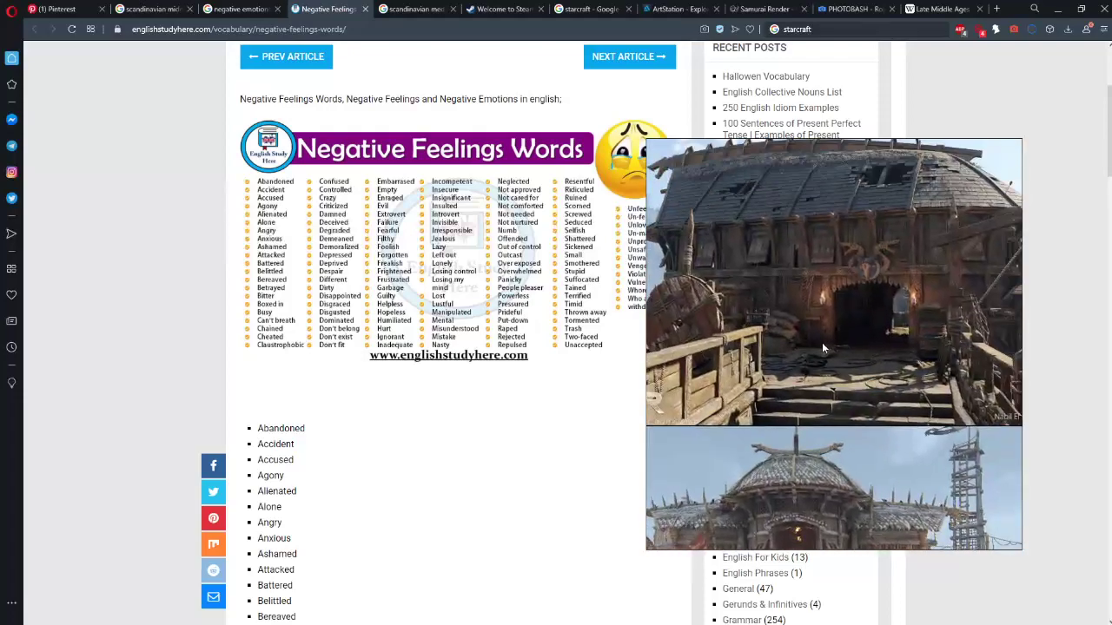
pyautogui.moveTo(823, 348); pyautogui.dragTo(715, 370)
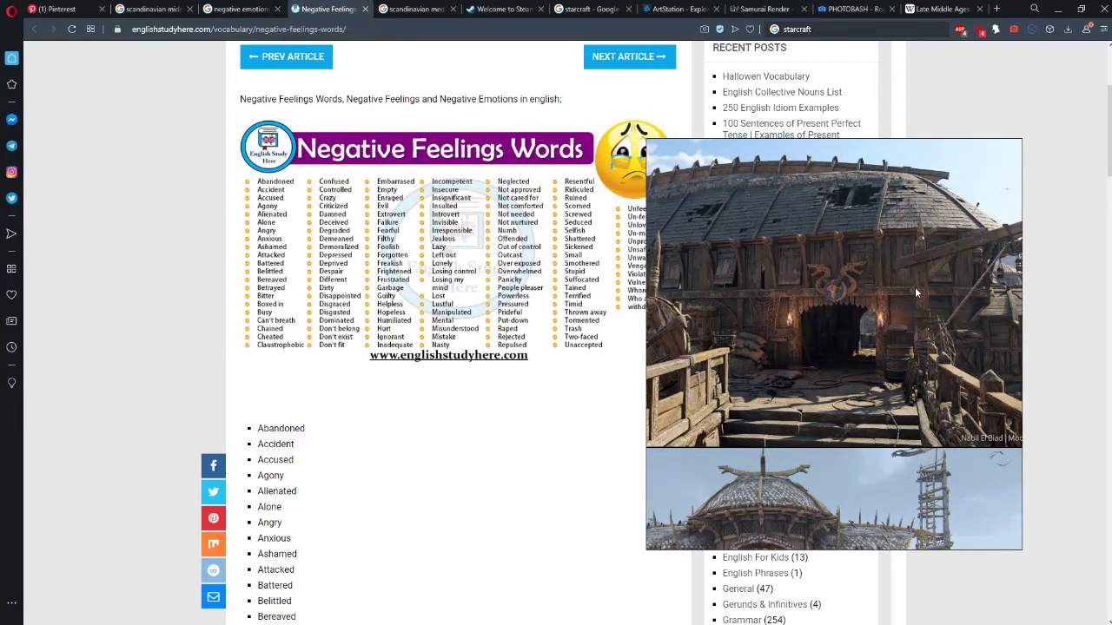
pyautogui.scroll(-4, 747, 346)
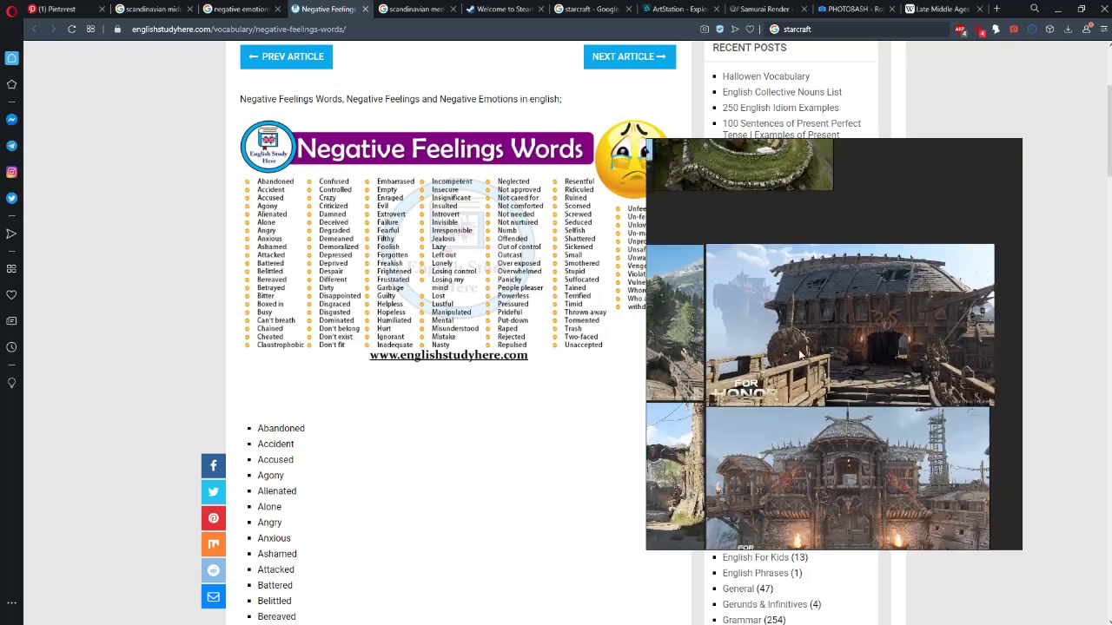
pyautogui.scroll(3, 728, 356)
pyautogui.scroll(-3, 734, 358)
pyautogui.scroll(1, 791, 300)
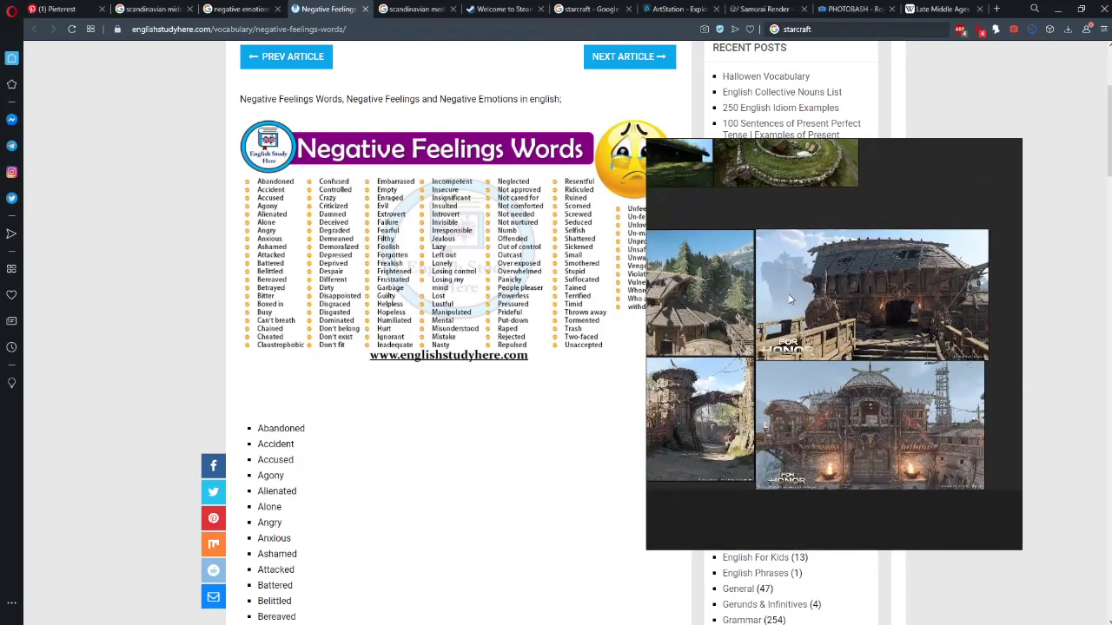
pyautogui.moveTo(794, 301); pyautogui.dragTo(828, 302)
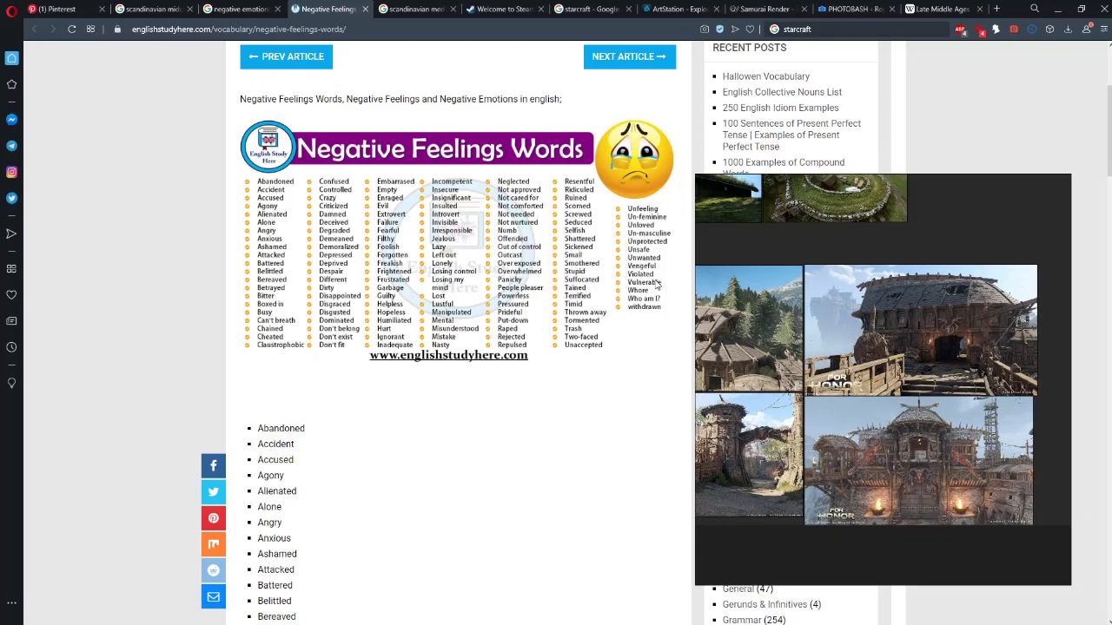
# Study the For Honor wooden hall and gatehouse images up close and against the other references on the board
pyautogui.scroll(-5, 830, 283)
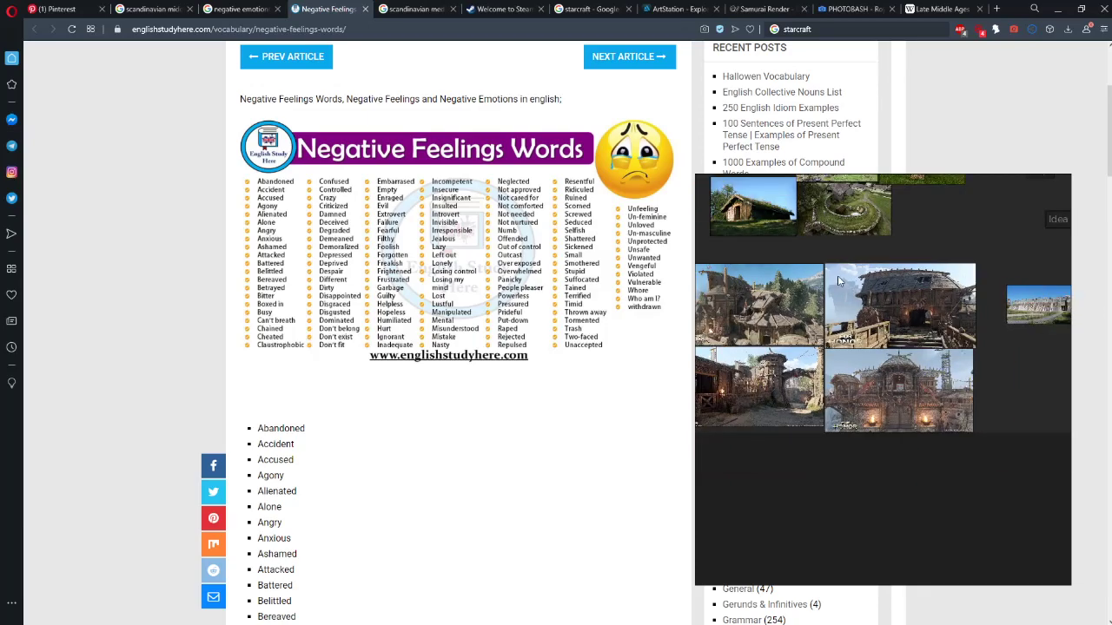
pyautogui.moveTo(755, 304); pyautogui.dragTo(824, 298)
pyautogui.moveTo(966, 275); pyautogui.dragTo(797, 490)
pyautogui.moveTo(854, 366); pyautogui.dragTo(918, 278)
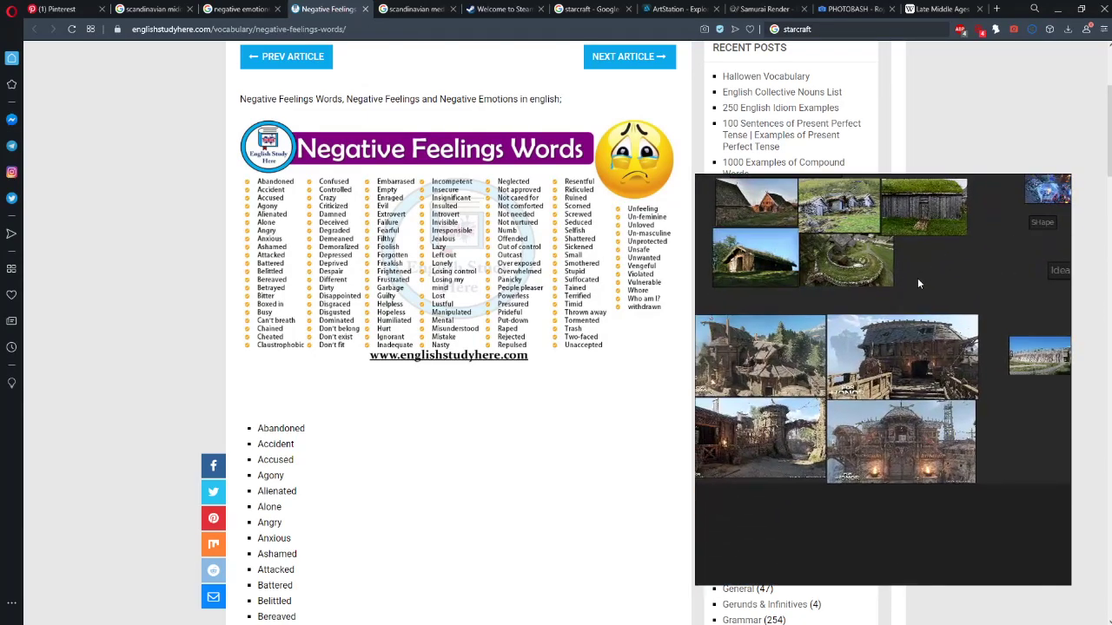
pyautogui.scroll(4, 836, 451)
pyautogui.moveTo(965, 323); pyautogui.dragTo(847, 310)
pyautogui.scroll(2, 847, 317)
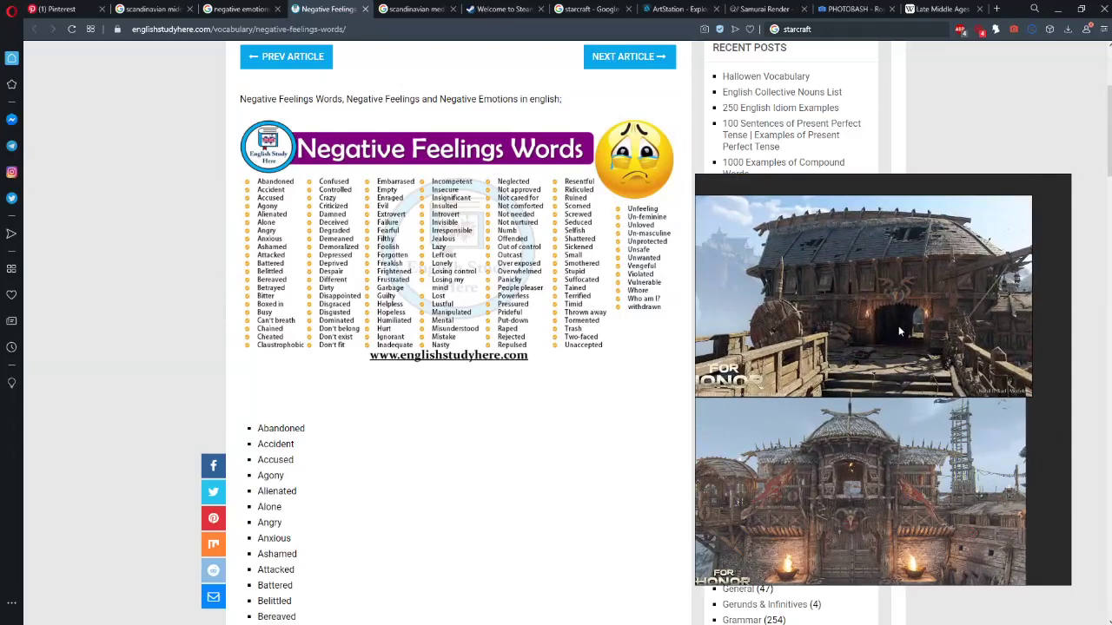
pyautogui.scroll(2, 898, 325)
pyautogui.moveTo(788, 319); pyautogui.dragTo(856, 263)
pyautogui.scroll(2, 773, 291)
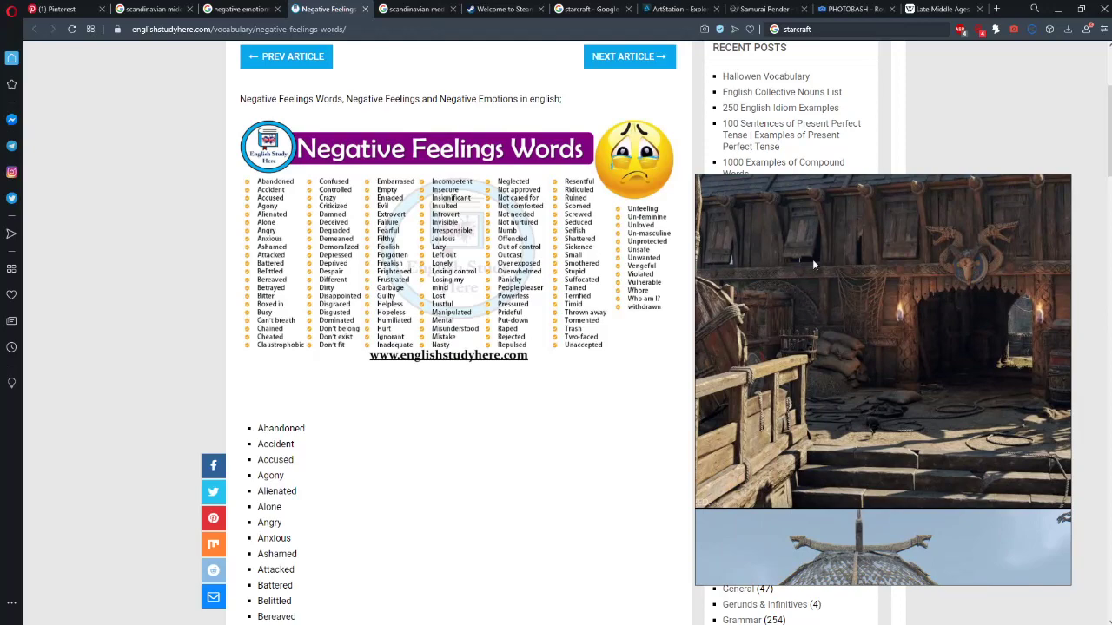
pyautogui.scroll(-2, 838, 290)
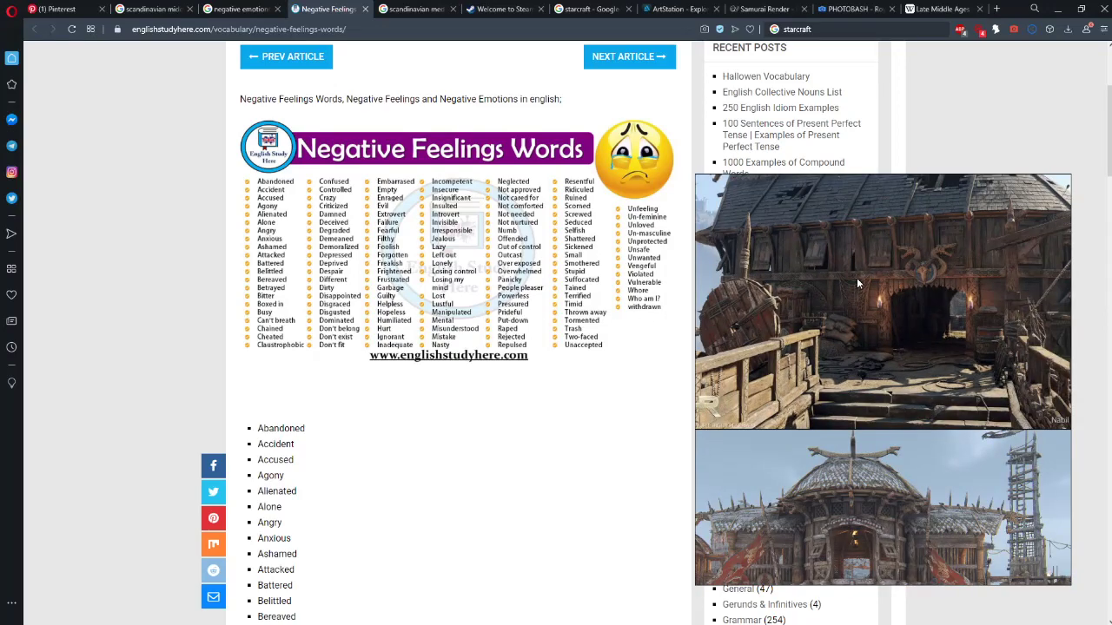
pyautogui.scroll(-1, 843, 320)
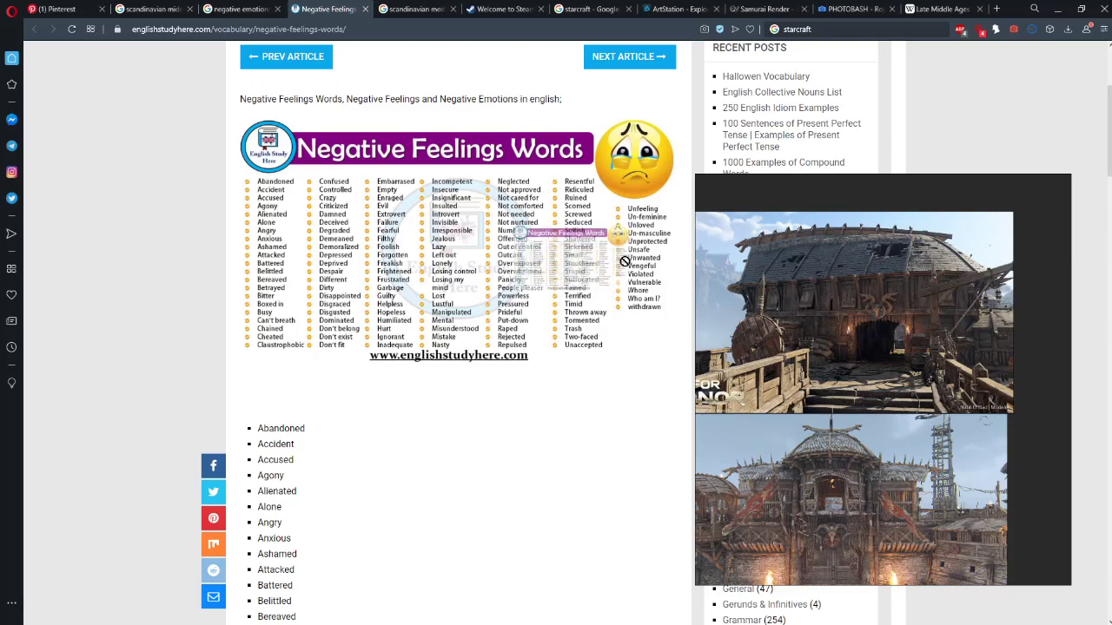
pyautogui.scroll(-3, 781, 356)
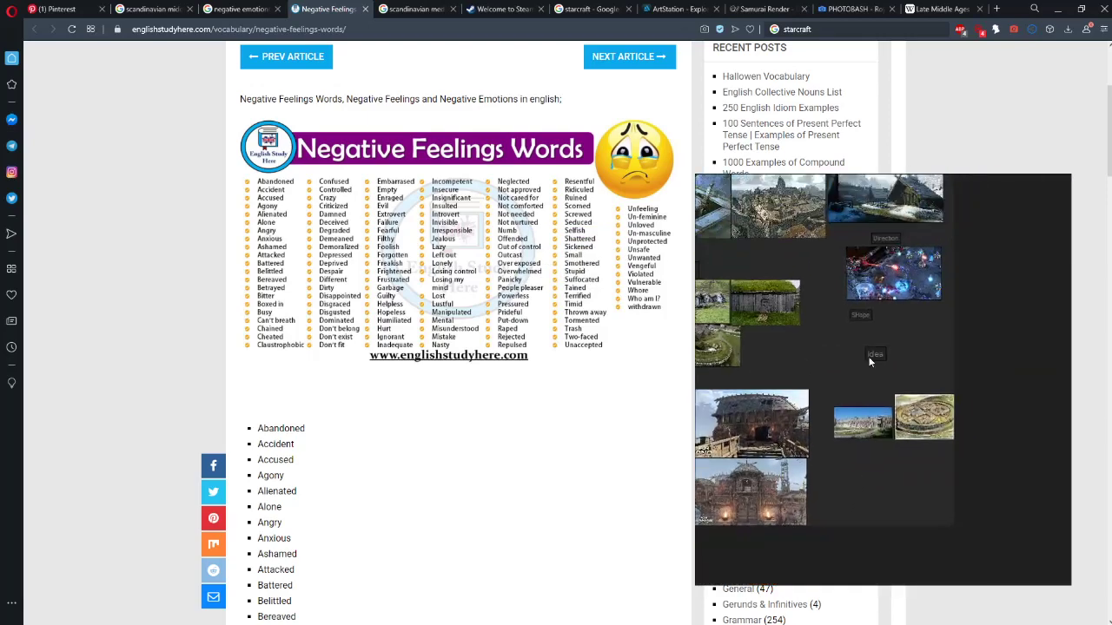
# Append "Unwanted" to the "Sad - Lonely -" note and move the note clear of the Mood note
pyautogui.scroll(4, 929, 284)
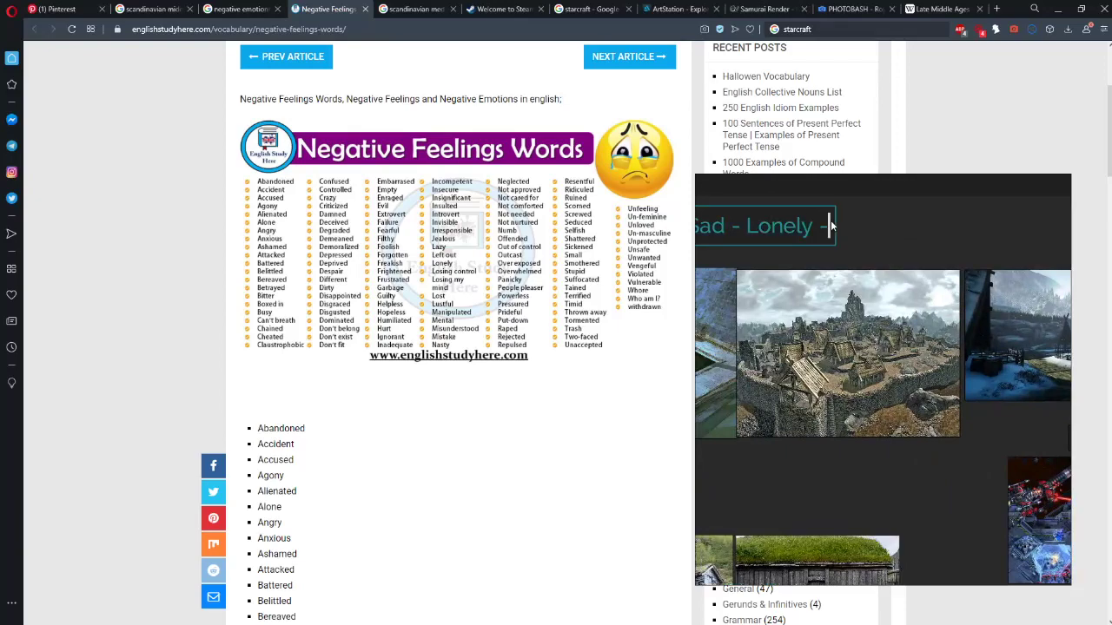
pyautogui.write('U')
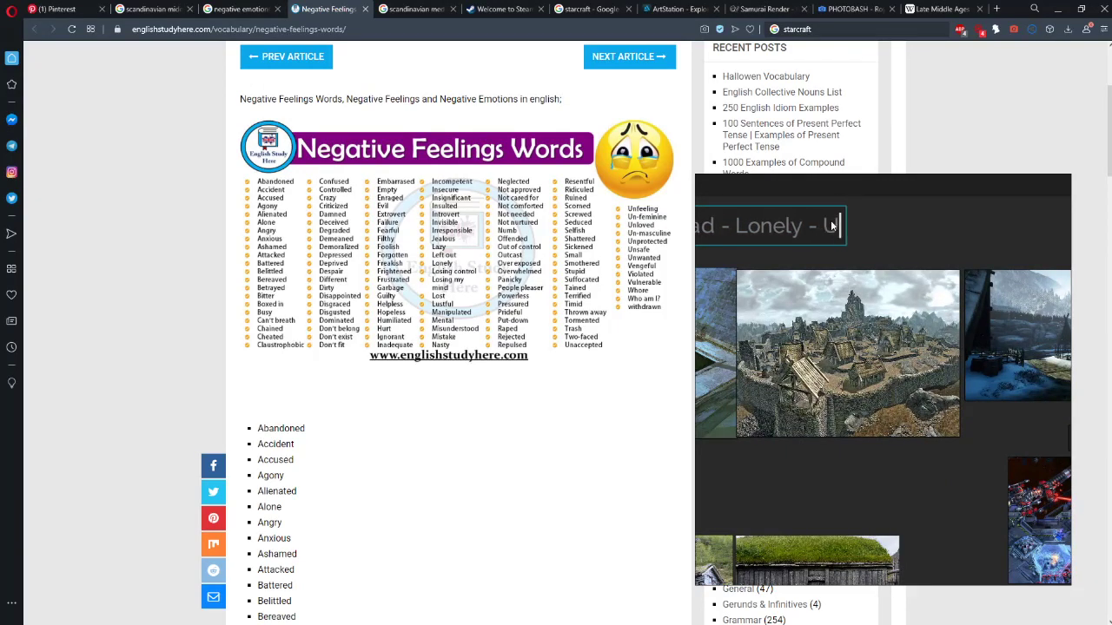
pyautogui.write('nwanted')
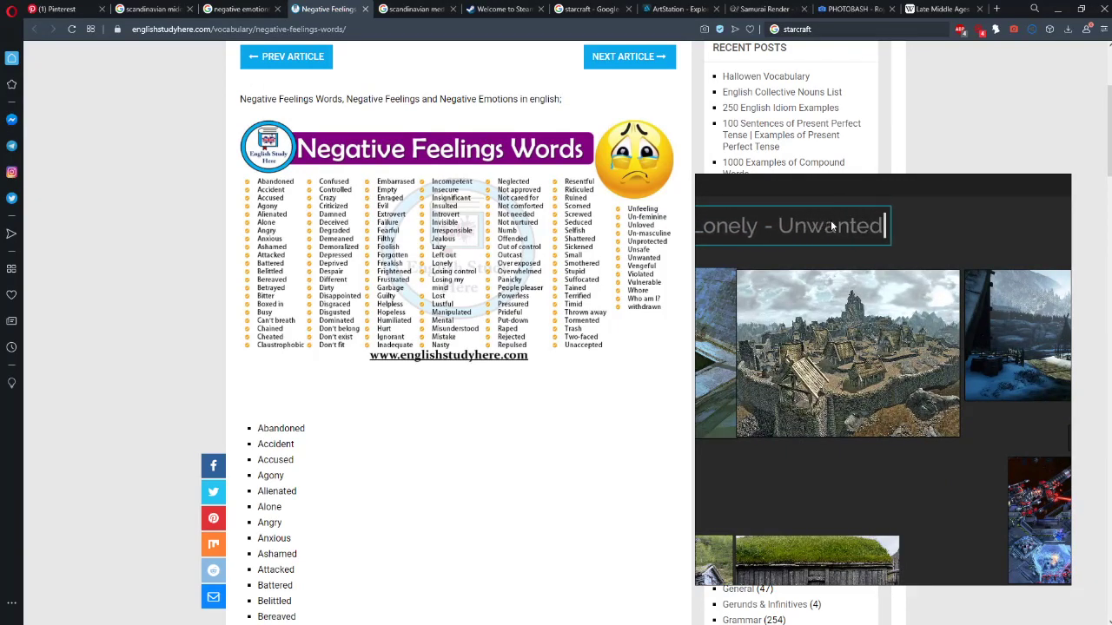
pyautogui.click(900, 219)
pyautogui.moveTo(910, 258); pyautogui.dragTo(1067, 252)
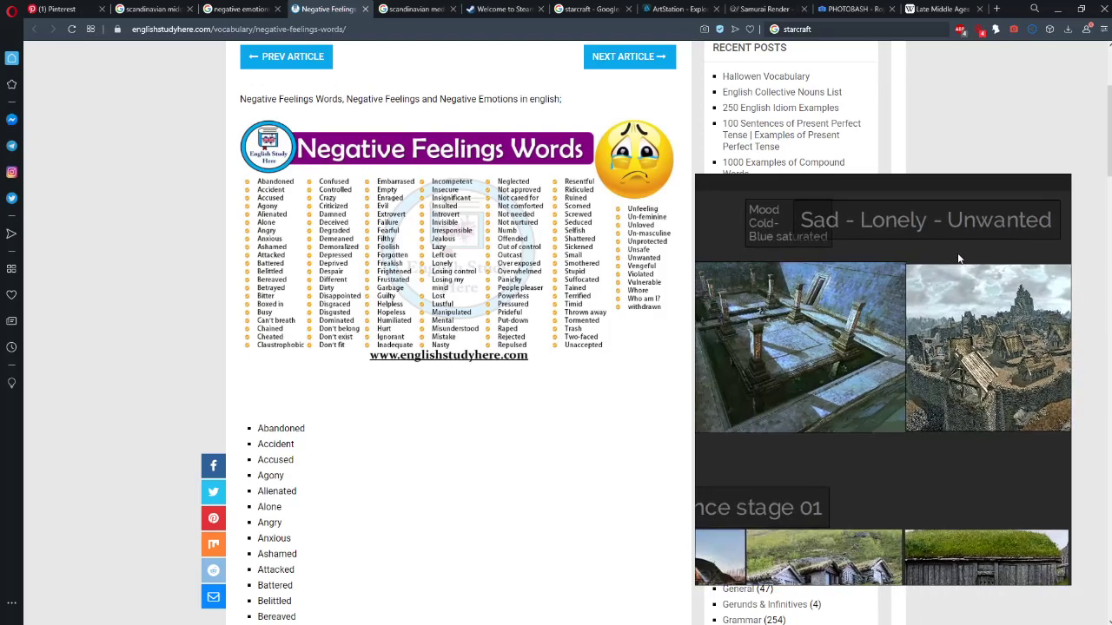
pyautogui.moveTo(900, 225); pyautogui.dragTo(859, 236)
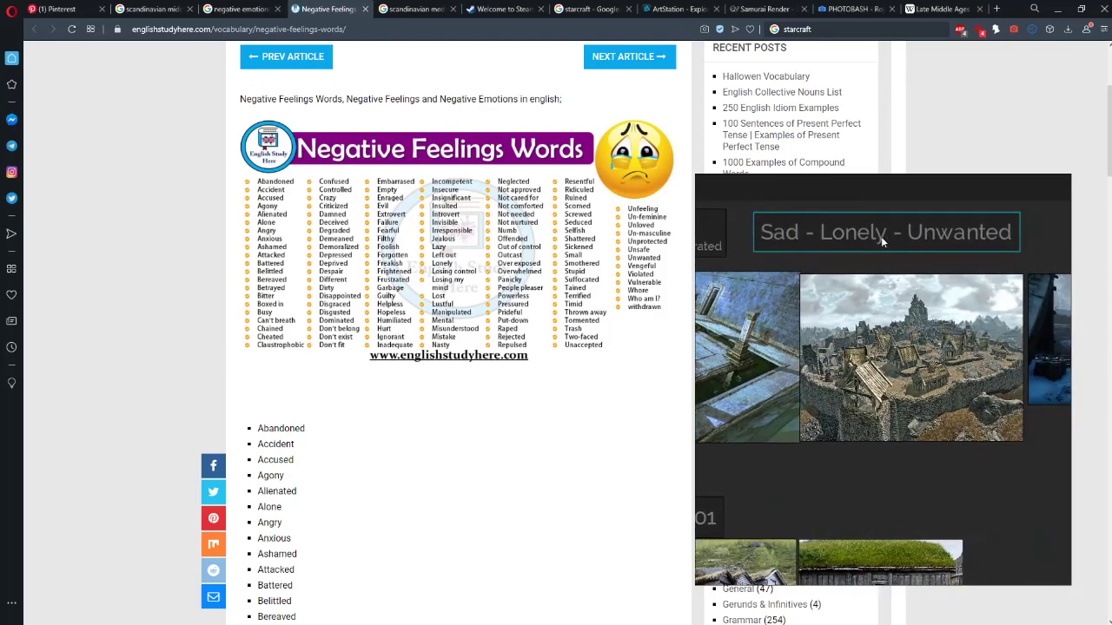
# Remove "Lonely" and its extra dash from the mood words note so it reads "Sad - Unwanted"
pyautogui.click(880, 236)
pyautogui.click(792, 236)
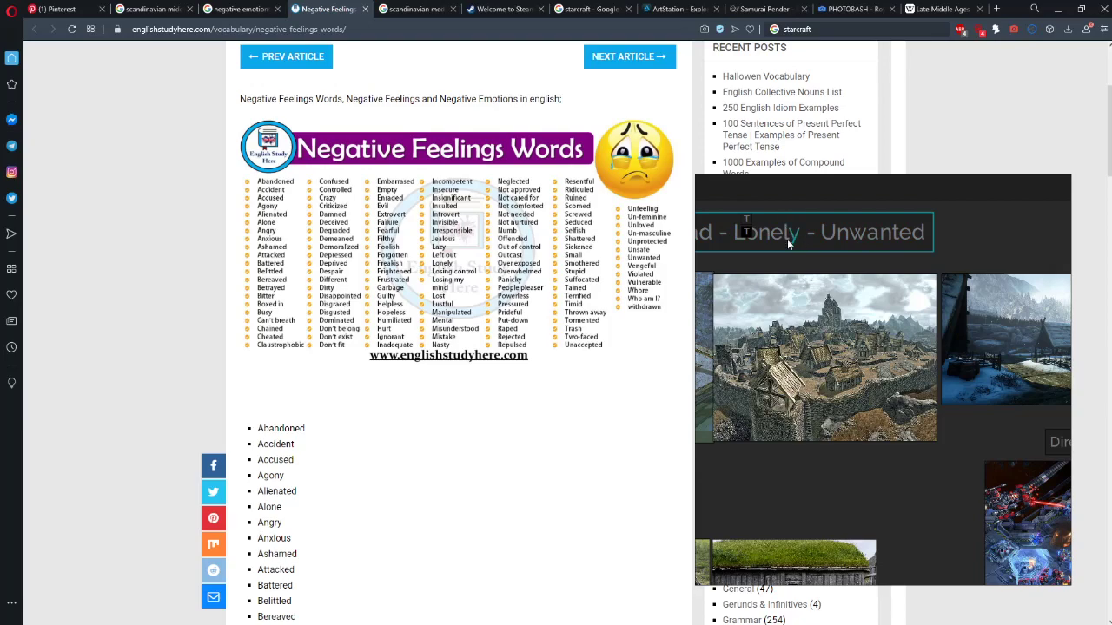
pyautogui.moveTo(735, 247); pyautogui.dragTo(890, 252)
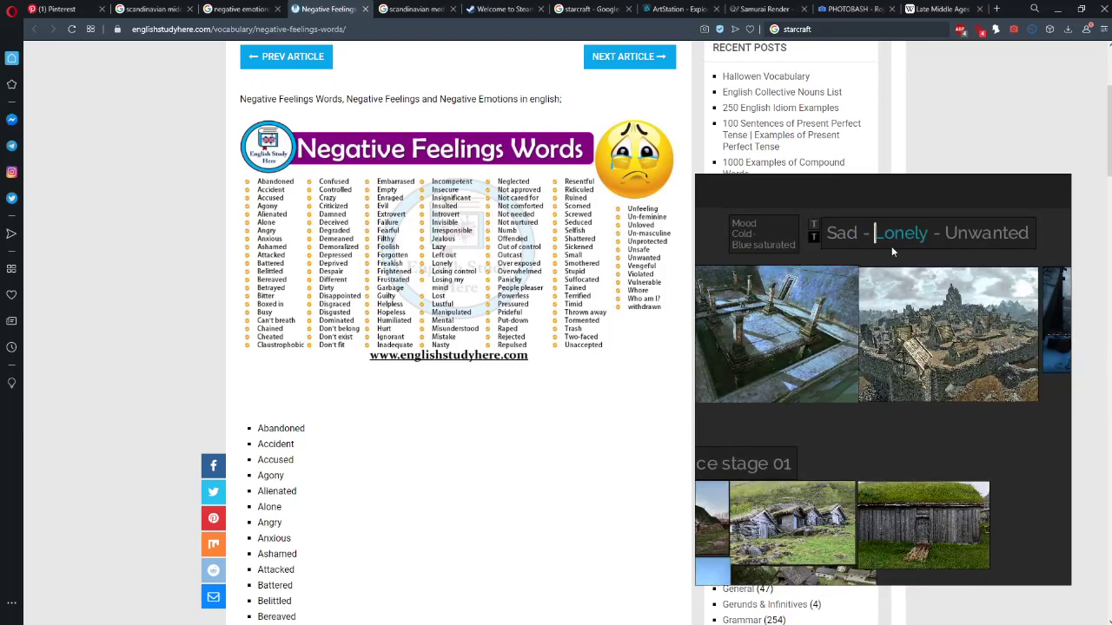
pyautogui.press('BackSpace')
pyautogui.press('BackSpace')
pyautogui.press('BackSpace')
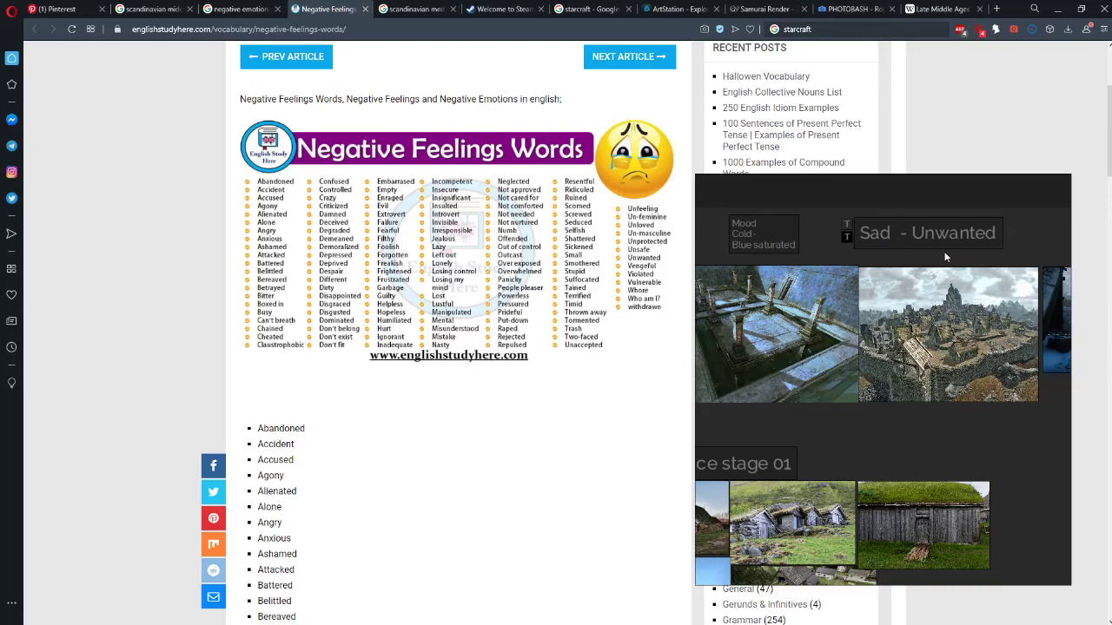
pyautogui.write('- Lonely')
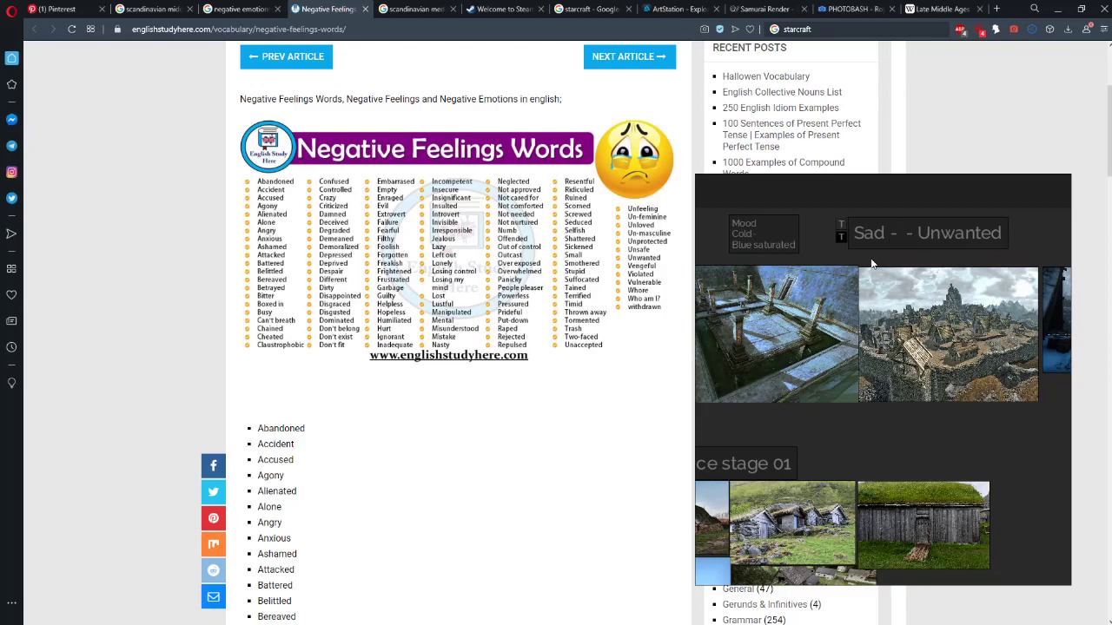
pyautogui.hotkey('ctrl', 'z')
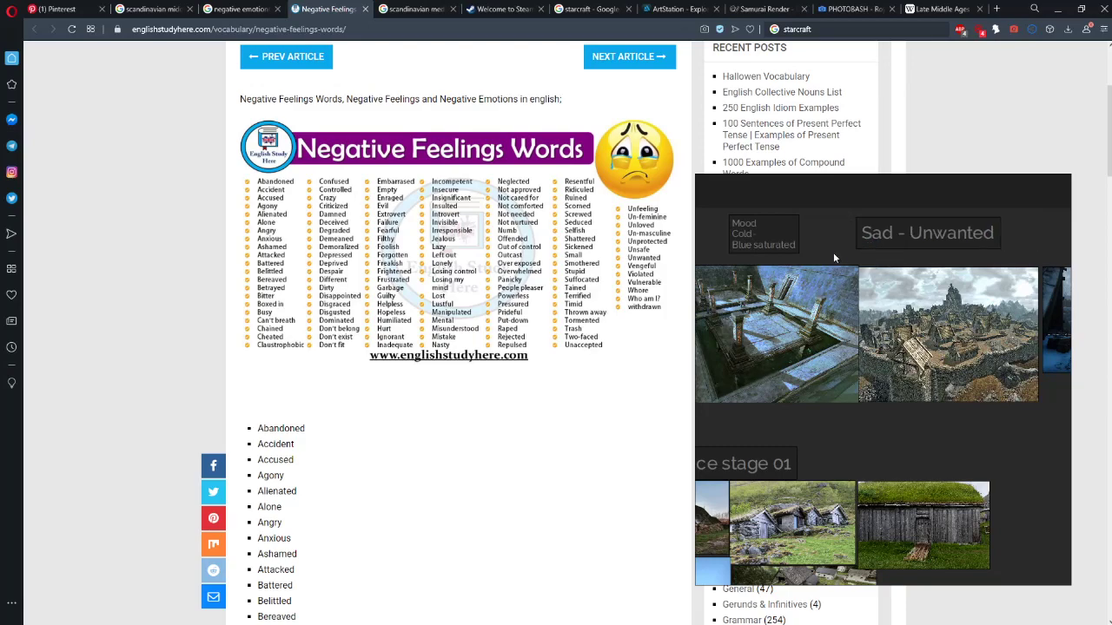
# Pick another word from the negative feelings chart and extend the note to "Sad - Unwanted - Offended", adjusting its position above the images
pyautogui.scroll(2, 465, 322)
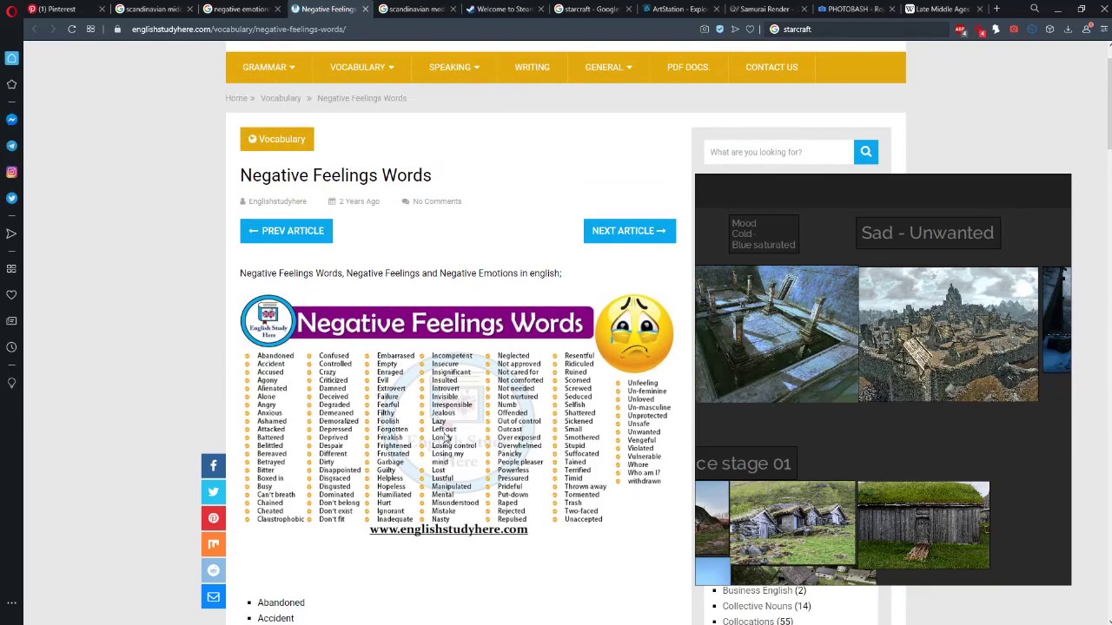
pyautogui.scroll(-1, 451, 422)
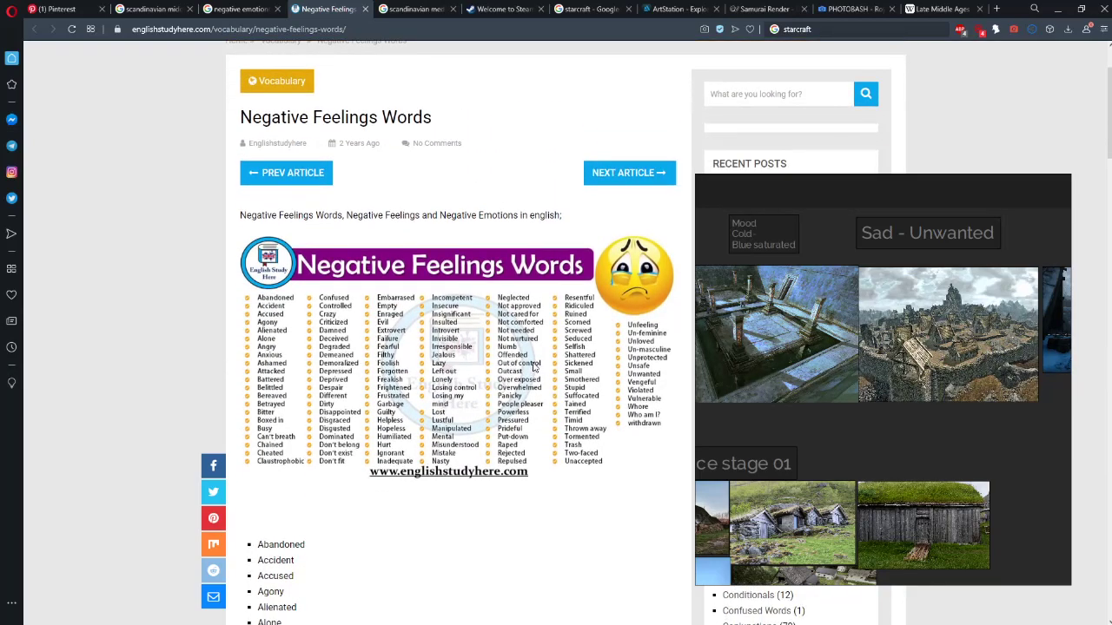
pyautogui.doubleClick(995, 235)
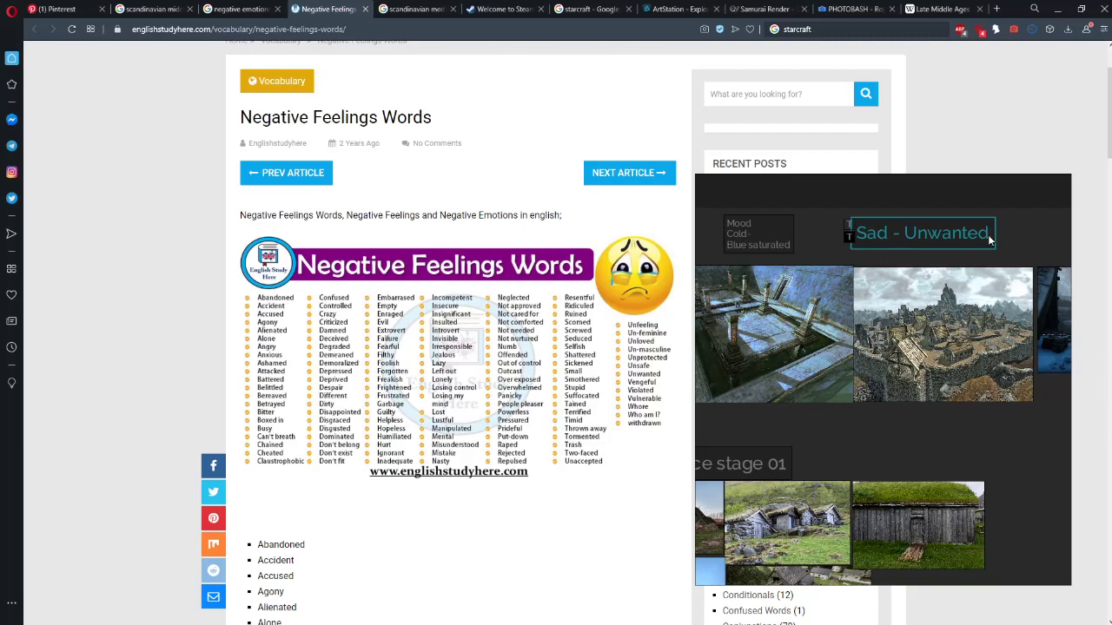
pyautogui.write('- off')
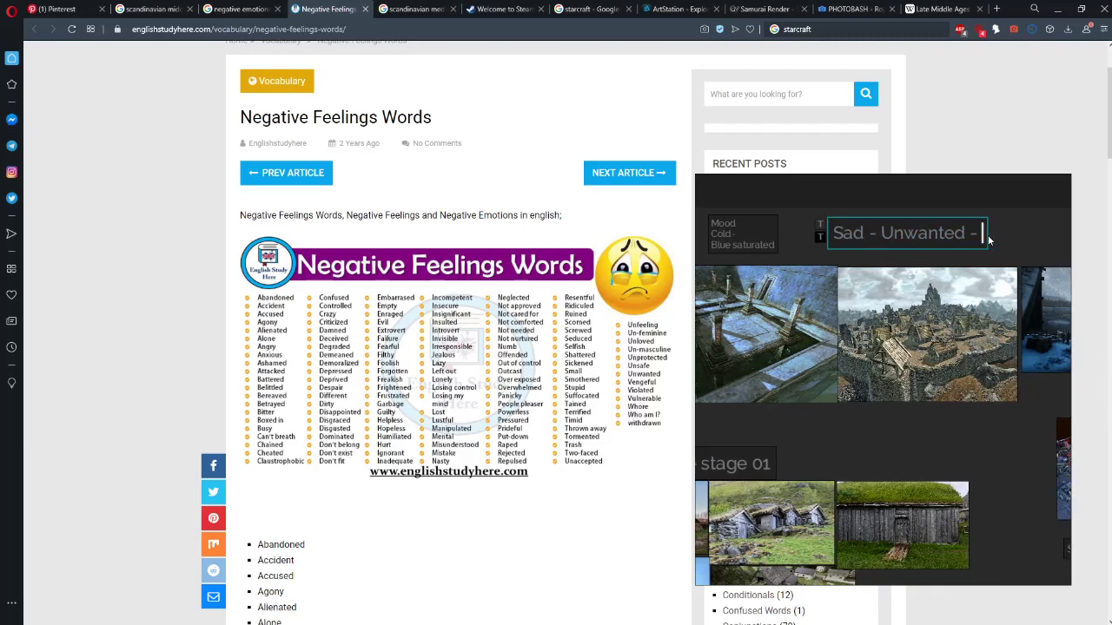
pyautogui.press('BackSpace')
pyautogui.press('BackSpace')
pyautogui.press('BackSpace')
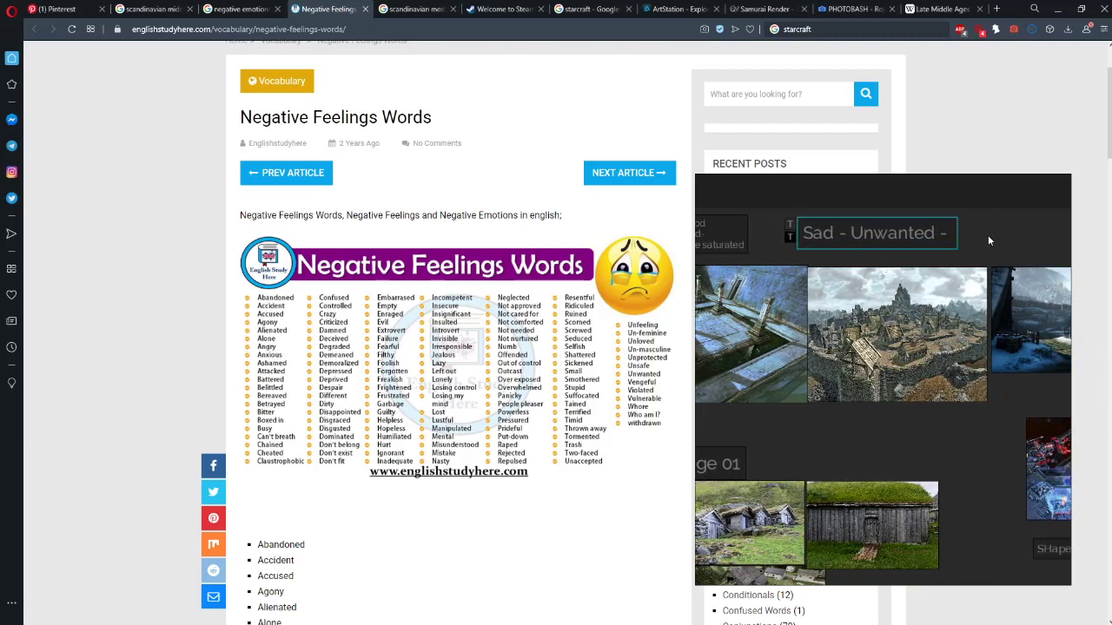
pyautogui.write('Offended')
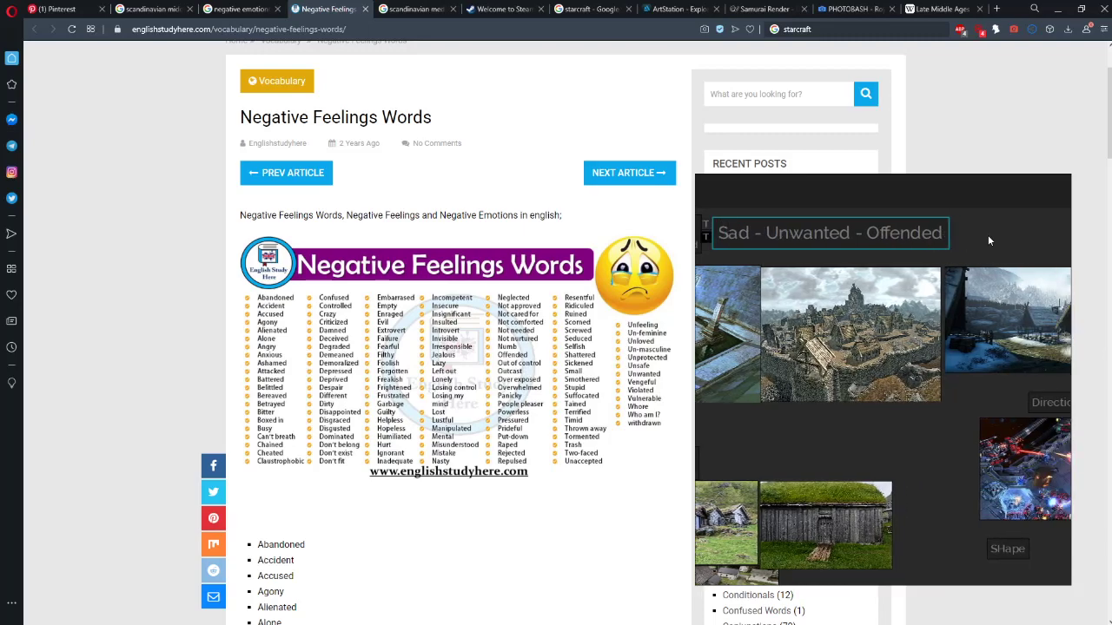
pyautogui.click(950, 266)
pyautogui.moveTo(861, 242)
pyautogui.mouseDown()
pyautogui.moveTo(873, 242)
pyautogui.moveTo(852, 241)
pyautogui.mouseUp()
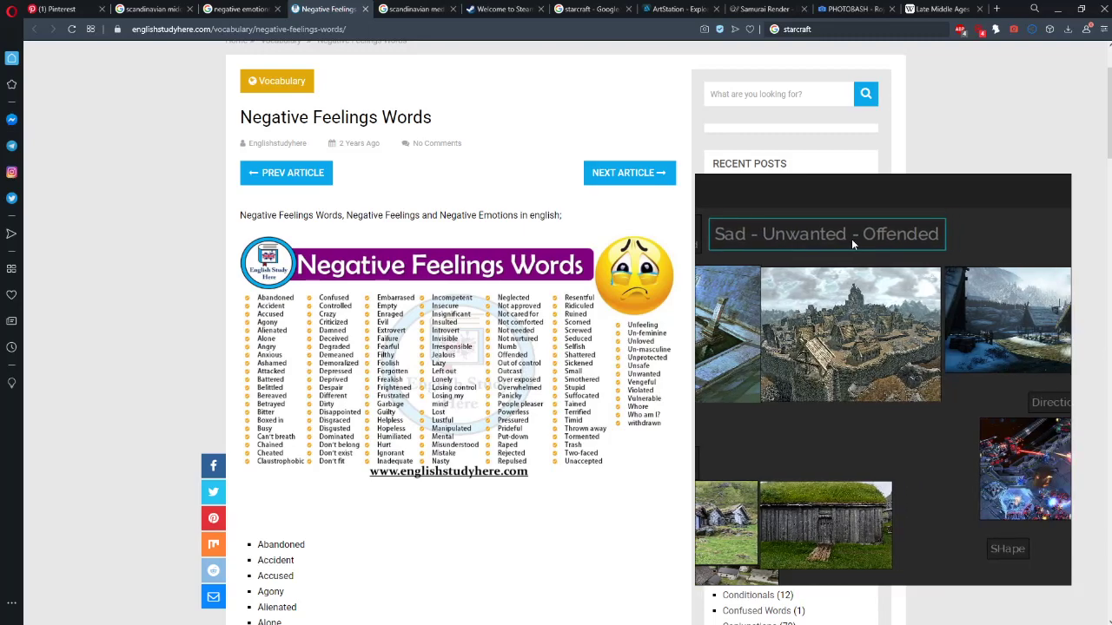
pyautogui.hotkey('alt', 'Tab')
pyautogui.hotkey('alt', 'Tab')
pyautogui.hotkey('alt', 'Tab')
pyautogui.hotkey('alt', 'Tab')
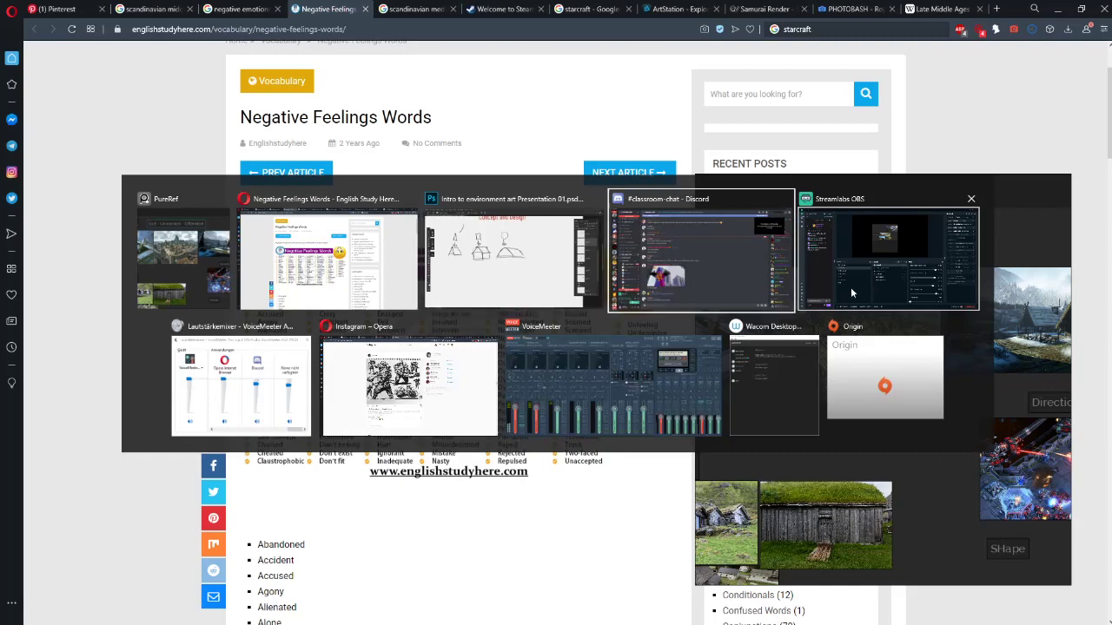
pyautogui.click(984, 223)
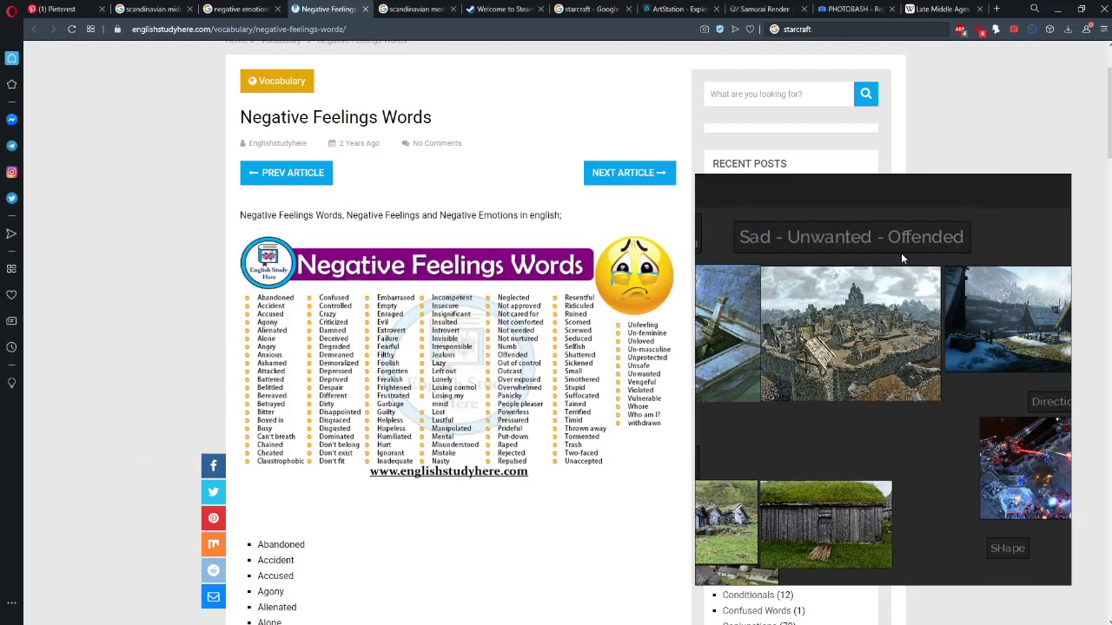
# Switch to the ArtStation home page and reposition the reference board so its notes and image groups are all in view
pyautogui.scroll(-2, 872, 274)
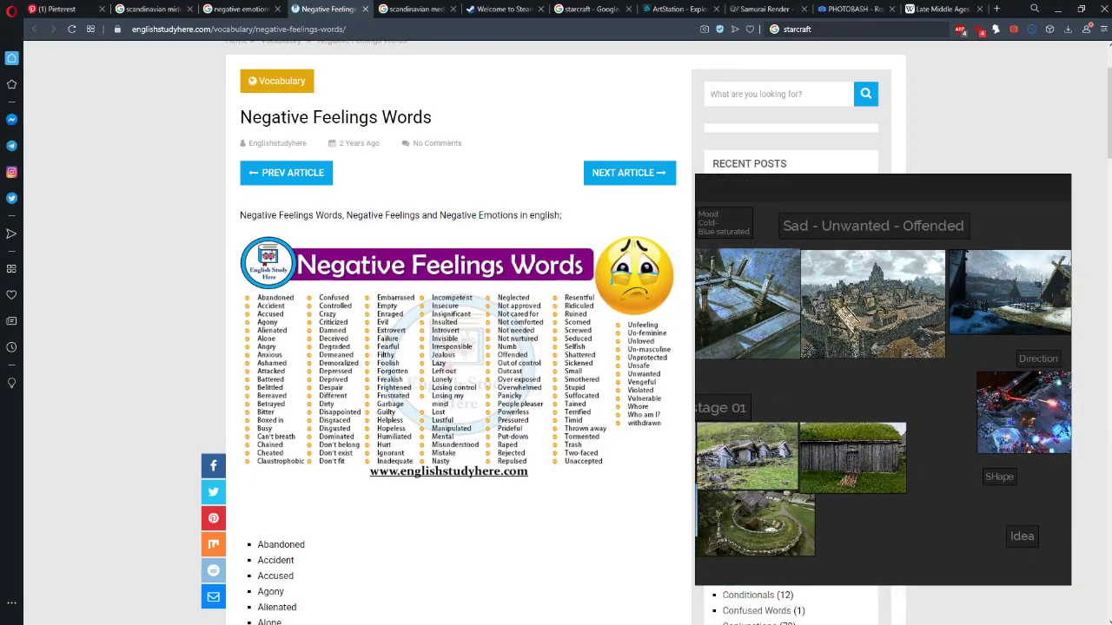
pyautogui.scroll(-3, 988, 258)
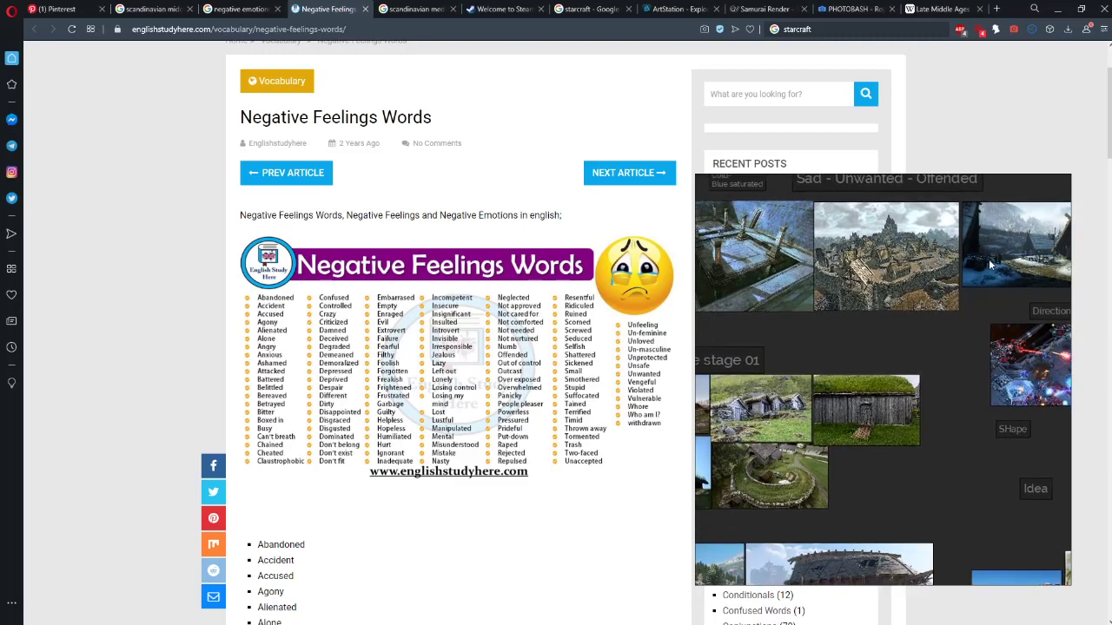
pyautogui.click(664, 8)
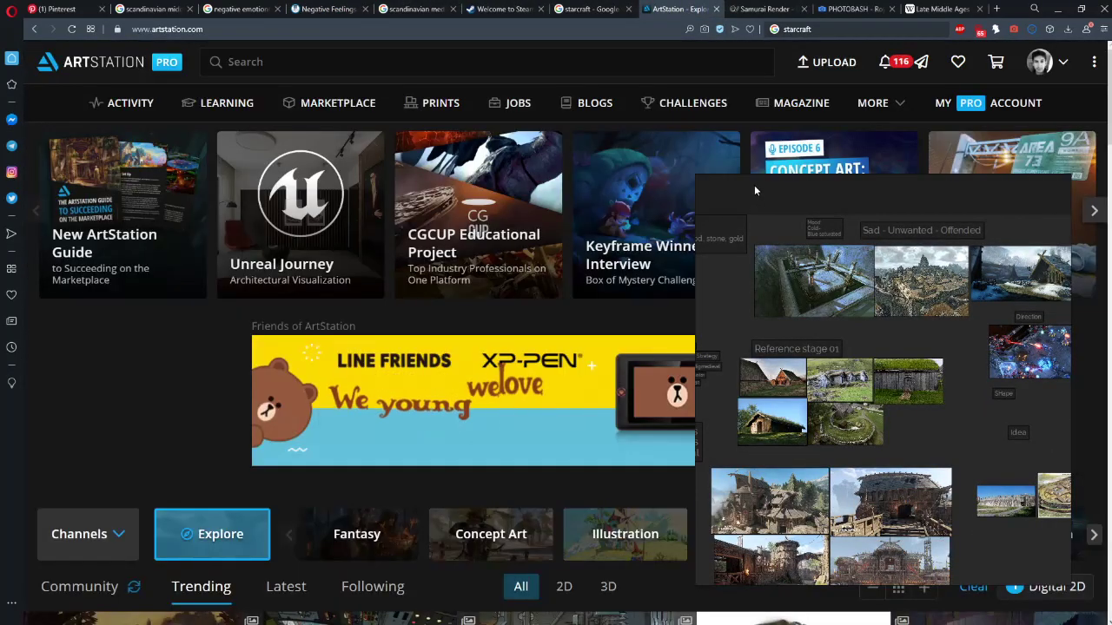
pyautogui.moveTo(754, 185); pyautogui.dragTo(646, 119)
pyautogui.scroll(-3, 823, 295)
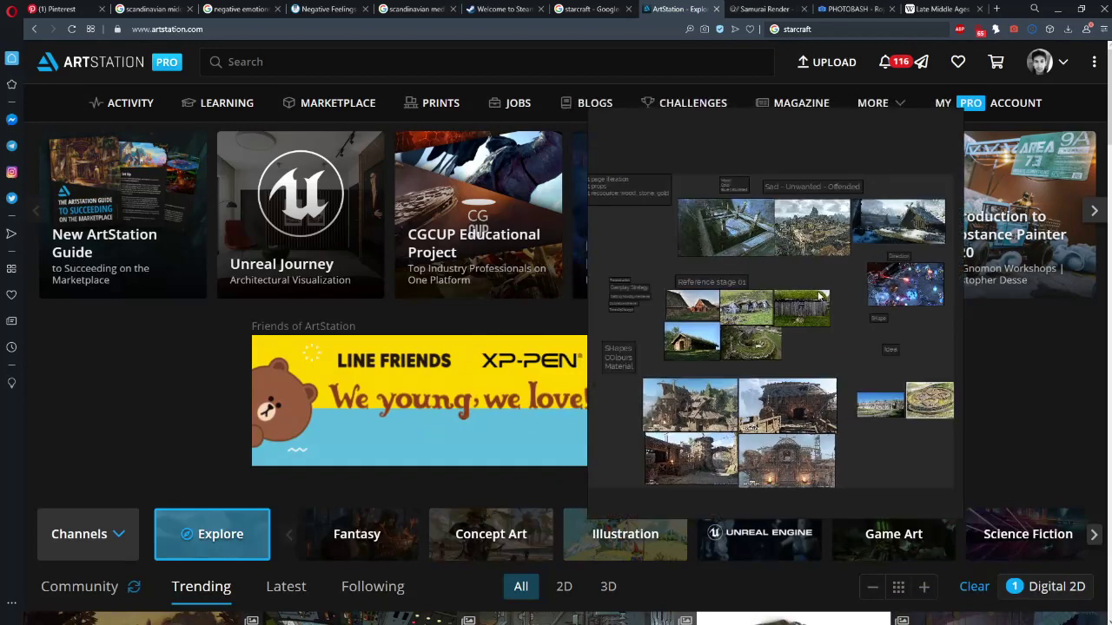
# Review the pre-production notes and the shapes, colours and material note on the board against the reference images
pyautogui.moveTo(823, 296); pyautogui.dragTo(876, 312)
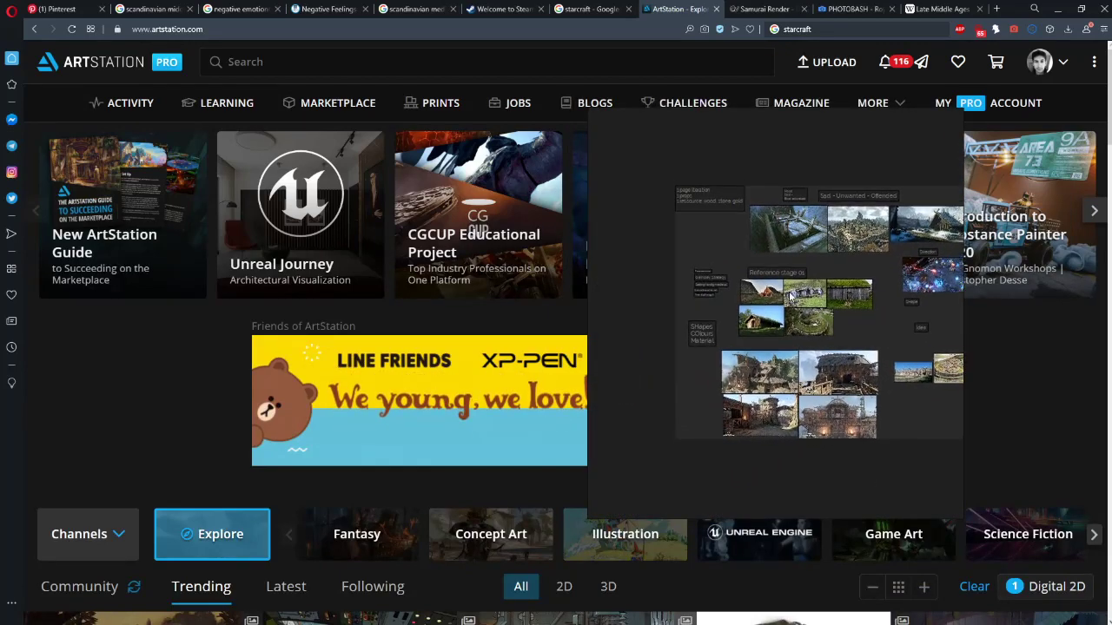
pyautogui.scroll(3, 724, 325)
pyautogui.scroll(1, 725, 324)
pyautogui.moveTo(725, 324); pyautogui.dragTo(717, 347)
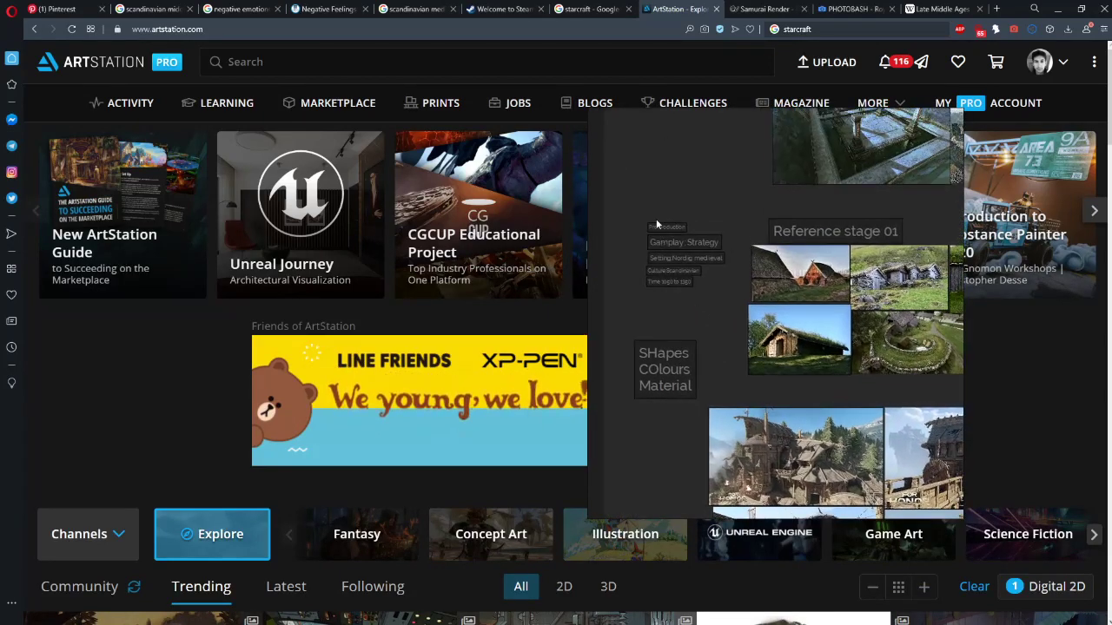
pyautogui.scroll(-3, 673, 260)
pyautogui.moveTo(628, 197)
pyautogui.mouseDown()
pyautogui.moveTo(695, 296)
pyautogui.moveTo(671, 236)
pyautogui.mouseUp()
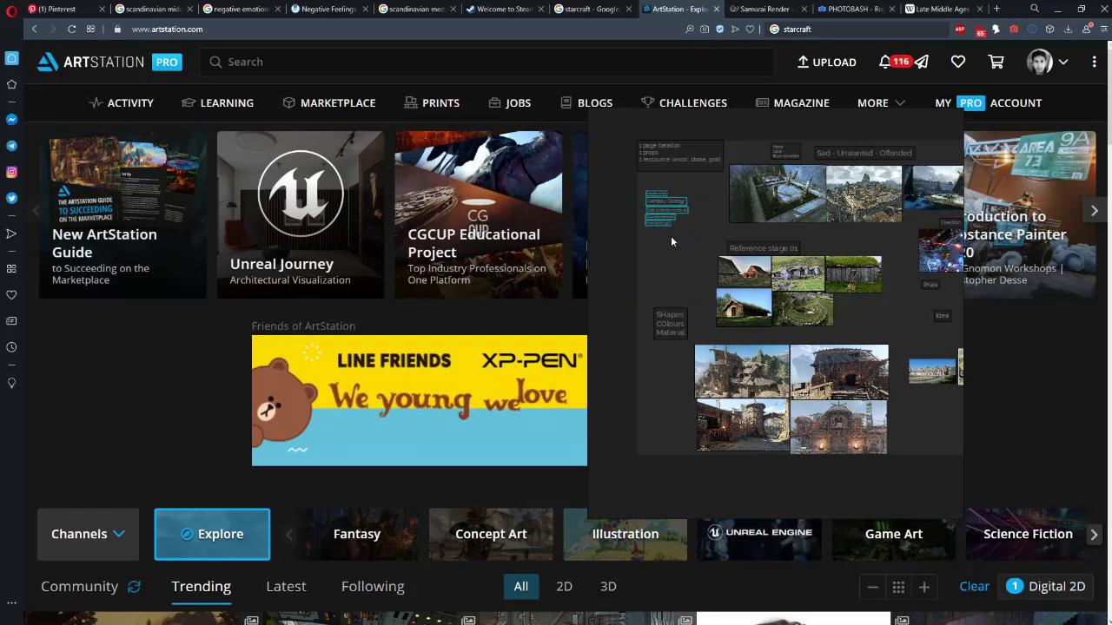
pyautogui.moveTo(649, 284); pyautogui.dragTo(673, 330)
pyautogui.moveTo(672, 330); pyautogui.dragTo(668, 325)
pyautogui.moveTo(671, 370); pyautogui.dragTo(760, 423)
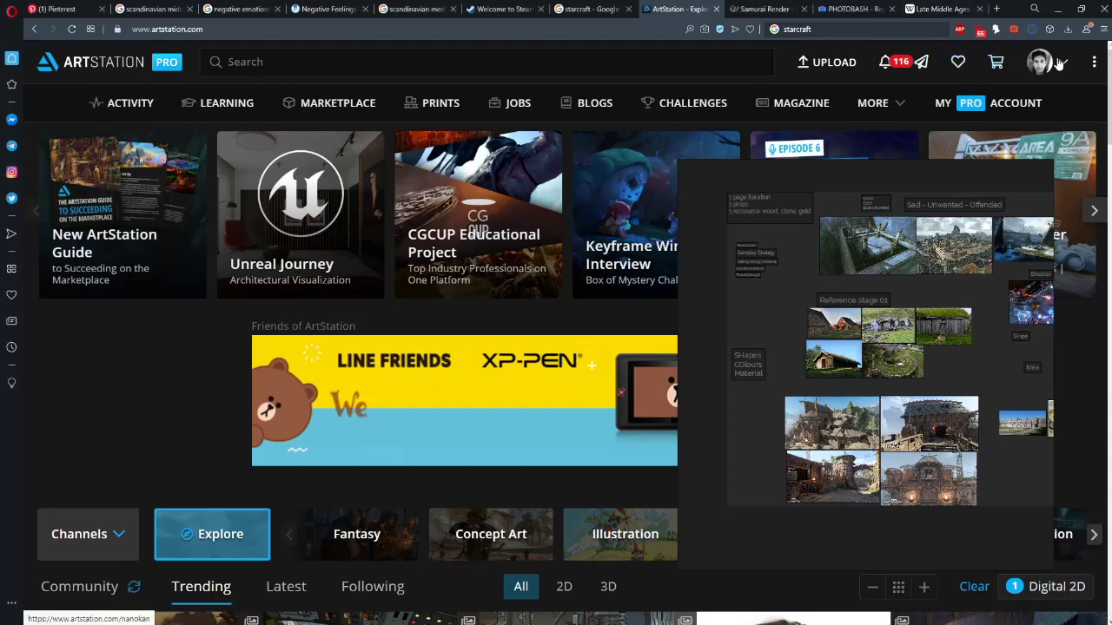
# Open the account's own ArtStation collections page, keeping the reference board out of the way
pyautogui.moveTo(887, 281); pyautogui.dragTo(617, 284)
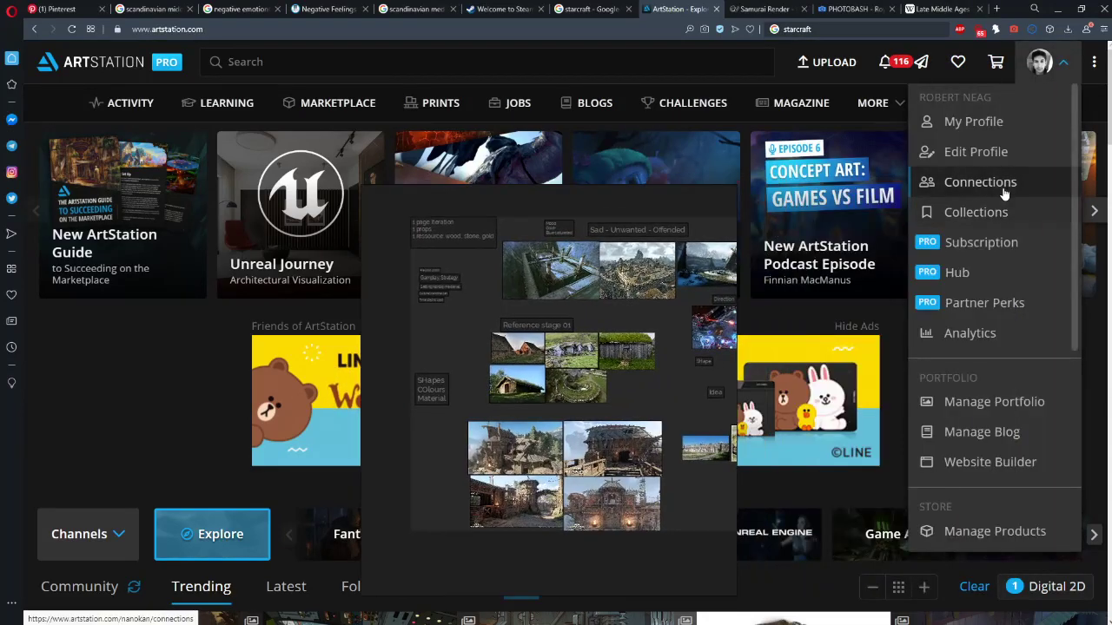
pyautogui.click(994, 214)
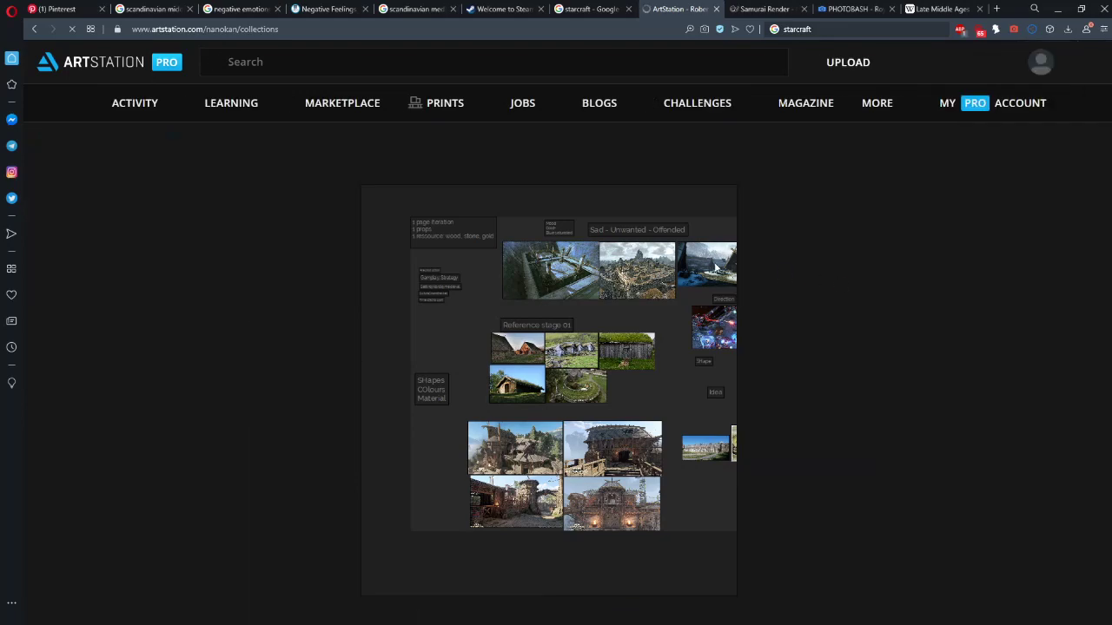
pyautogui.moveTo(715, 267); pyautogui.dragTo(1067, 269)
# Look through the saved collections around the floating board and open the "Concept art Präsentation" collection
pyautogui.scroll(-2, 718, 340)
pyautogui.moveTo(912, 321); pyautogui.dragTo(286, 348)
pyautogui.scroll(-1, 518, 347)
pyautogui.scroll(-2, 518, 347)
pyautogui.scroll(3, 867, 351)
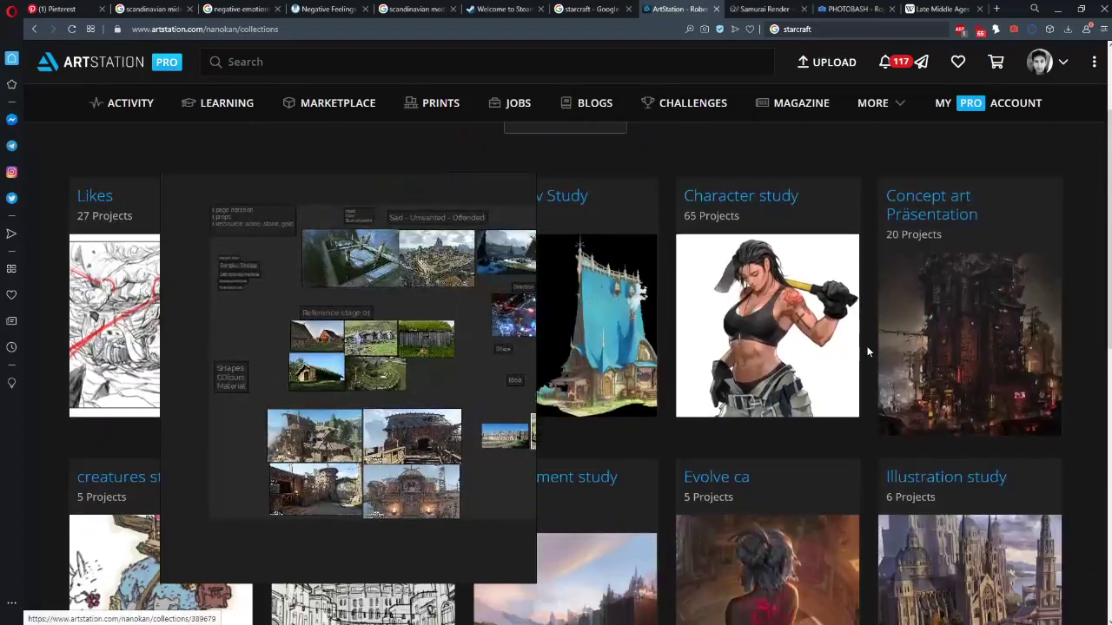
pyautogui.scroll(-5, 867, 352)
pyautogui.scroll(5, 614, 373)
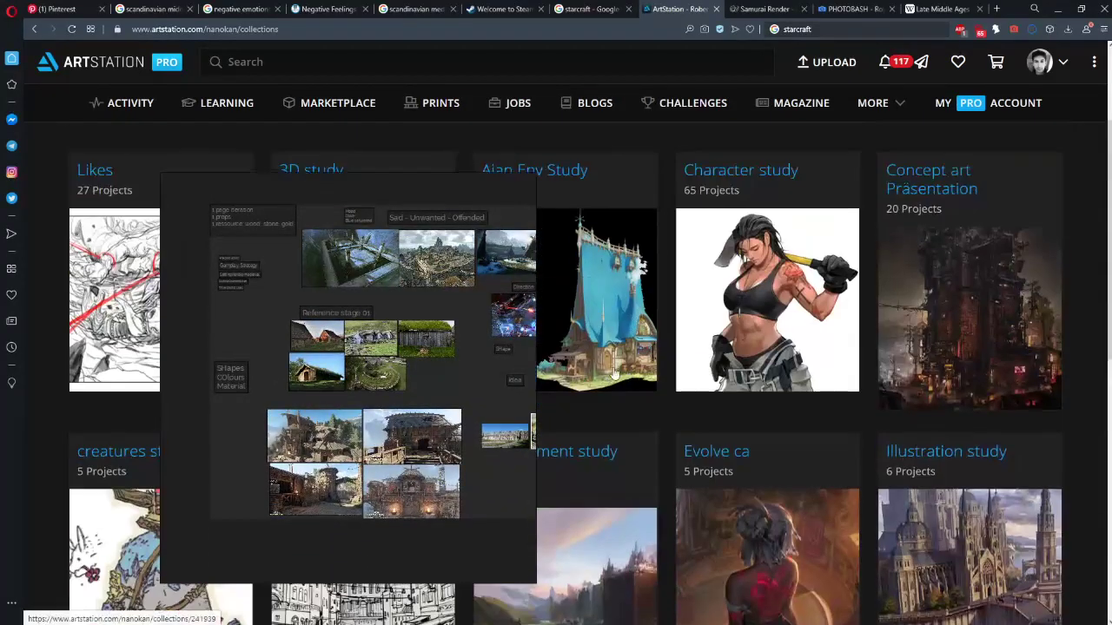
pyautogui.moveTo(394, 349); pyautogui.dragTo(756, 304)
pyautogui.click(917, 279)
pyautogui.scroll(-3, 487, 309)
# Open the tree design sheet, the Elf Buildings artwork and the timbered house sheet from the collection in separate tabs
pyautogui.middleClick(117, 418)
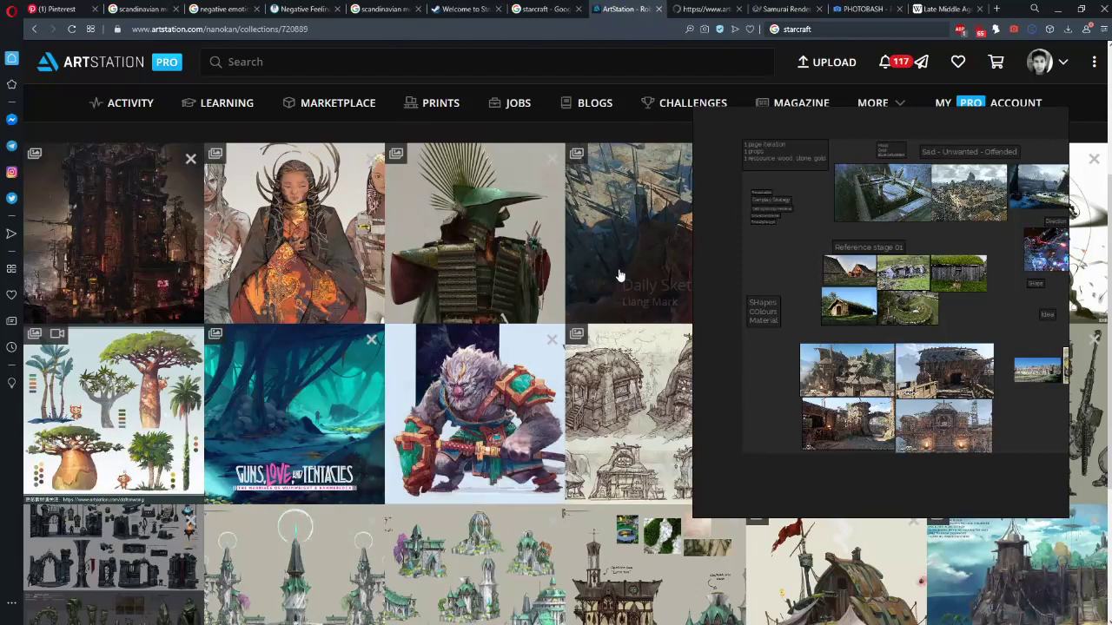
pyautogui.scroll(-2, 619, 276)
pyautogui.middleClick(422, 439)
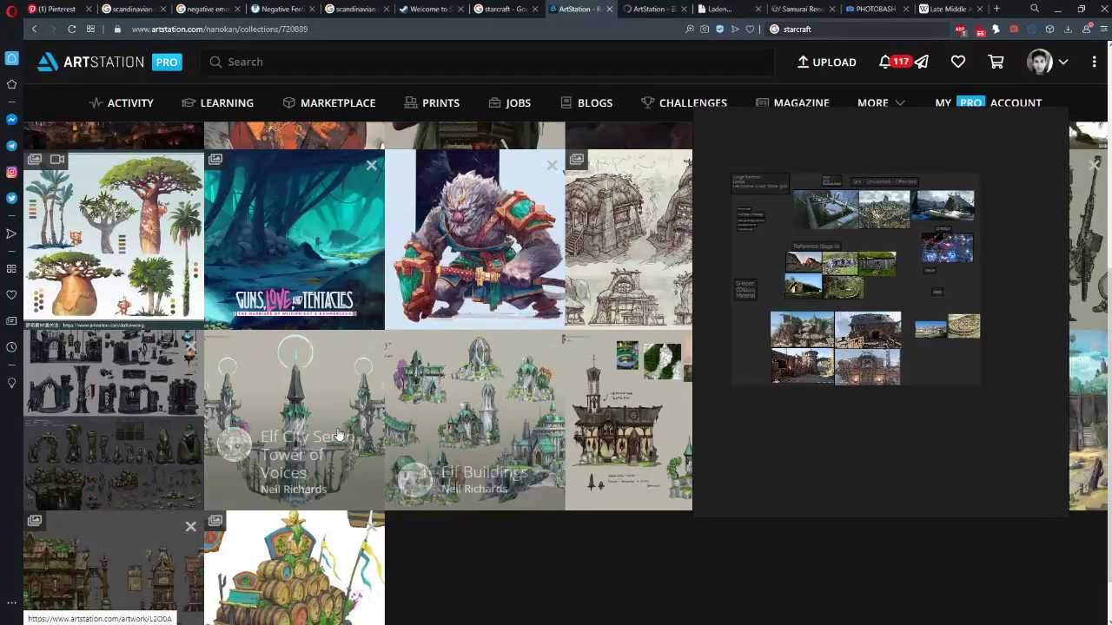
pyautogui.middleClick(673, 339)
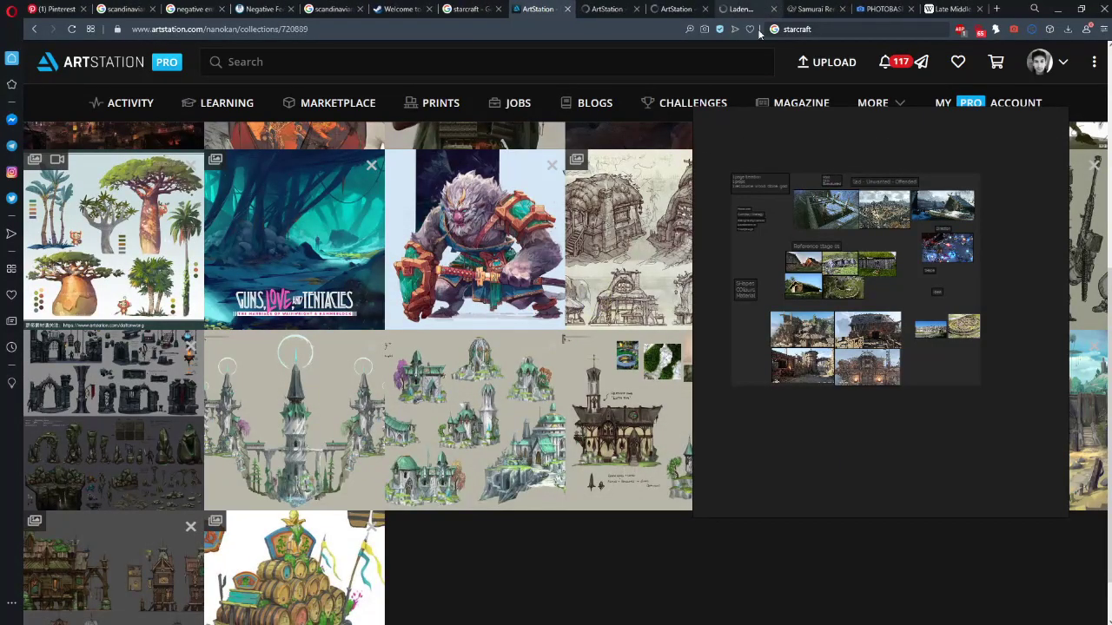
# Bring up the tree design sheet and study its tree variations and colour swatches, moving the reference board off the artwork
pyautogui.scroll(4, 828, 260)
pyautogui.moveTo(781, 258); pyautogui.dragTo(965, 272)
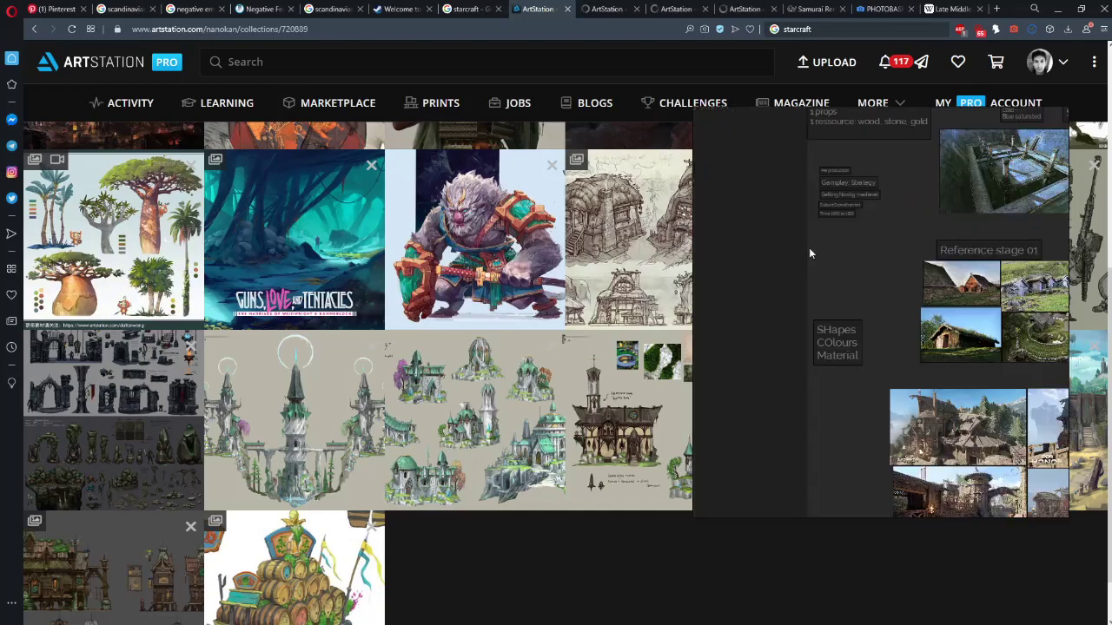
pyautogui.scroll(4, 935, 261)
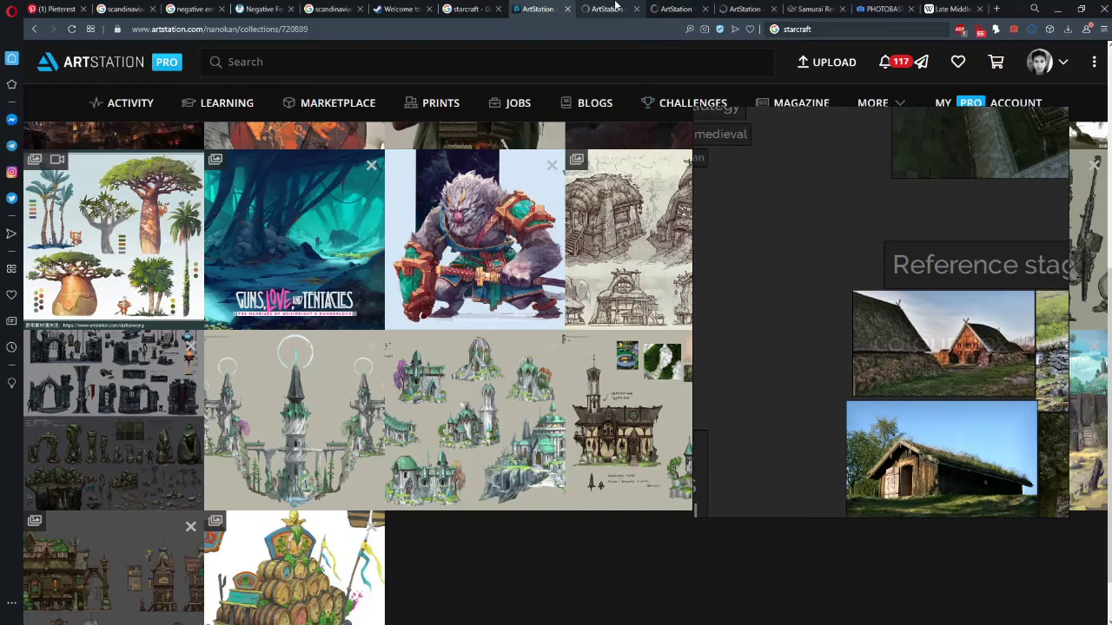
pyautogui.click(614, 8)
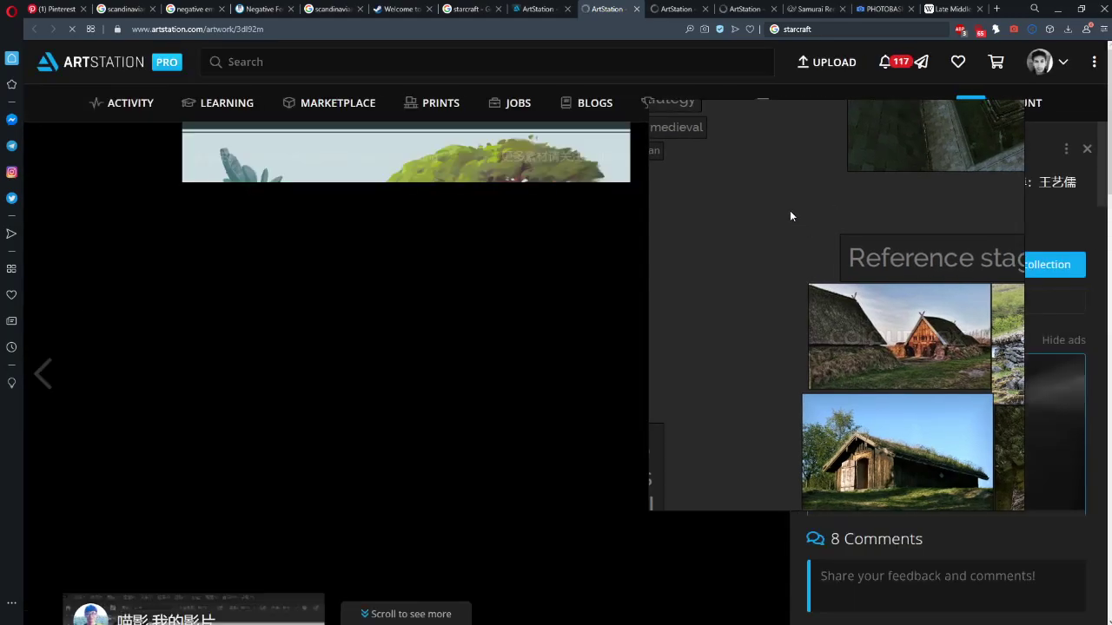
pyautogui.scroll(-3, 790, 215)
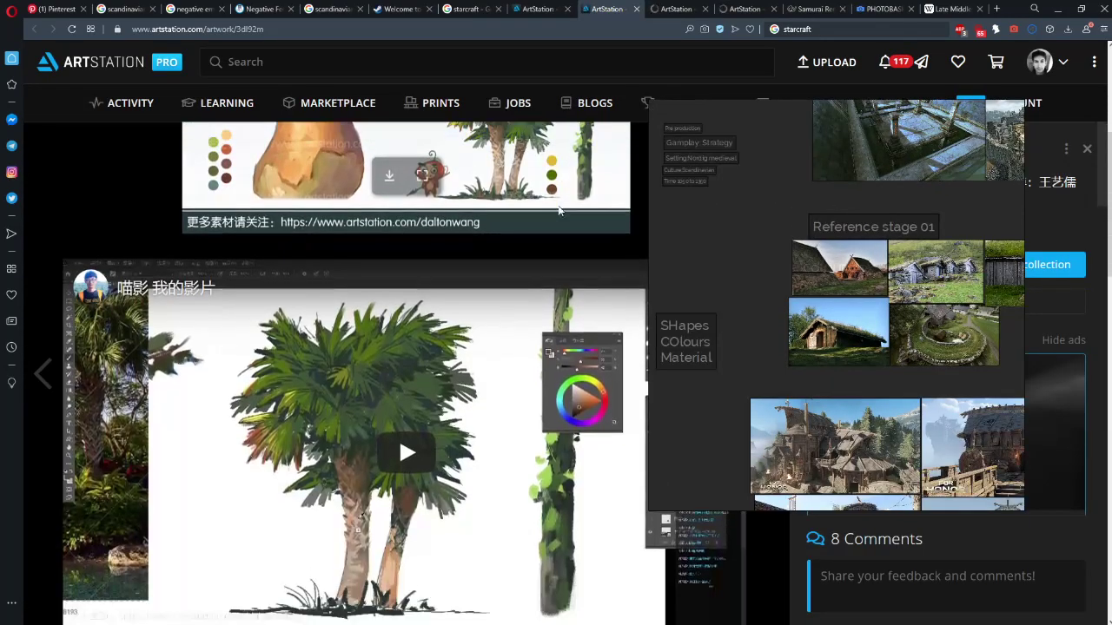
pyautogui.scroll(-5, 560, 212)
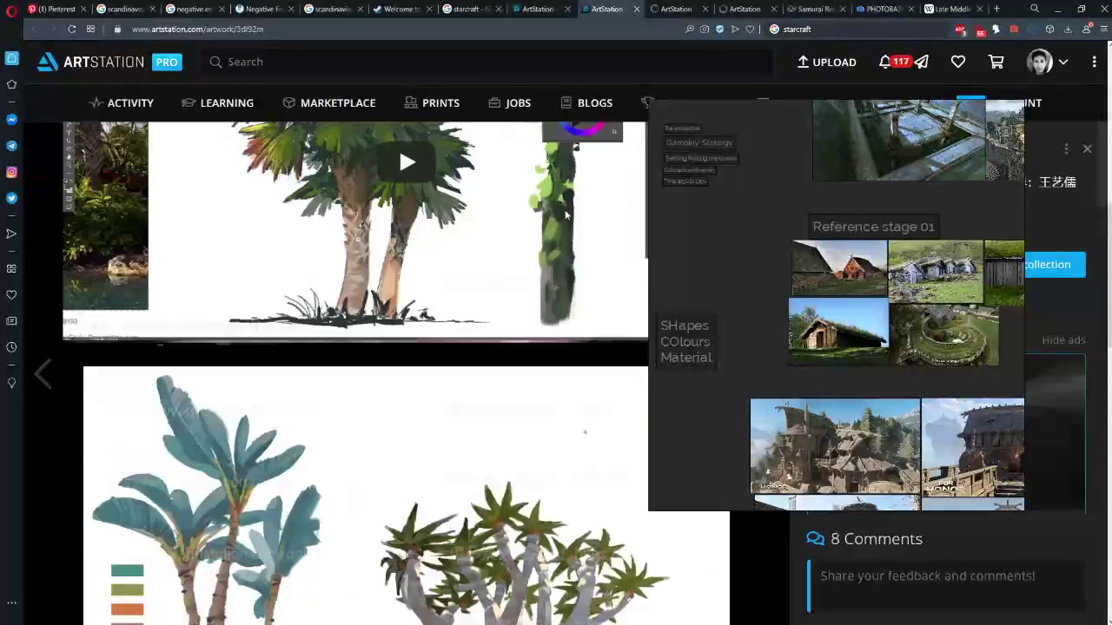
pyautogui.scroll(8, 565, 212)
pyautogui.moveTo(775, 273); pyautogui.dragTo(716, 281)
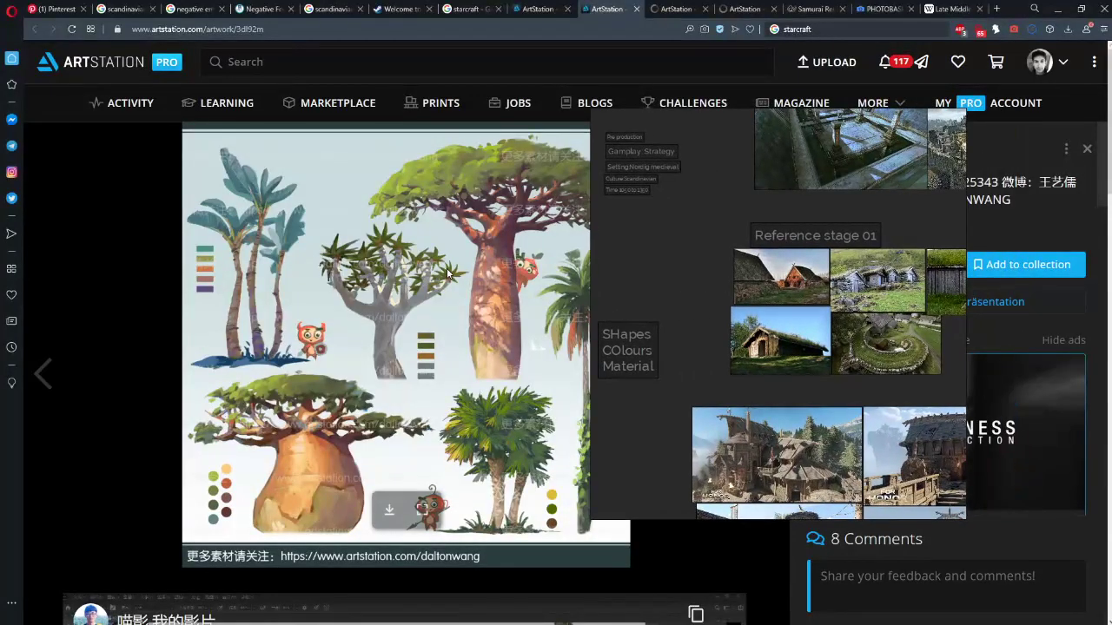
pyautogui.moveTo(798, 283); pyautogui.dragTo(903, 294)
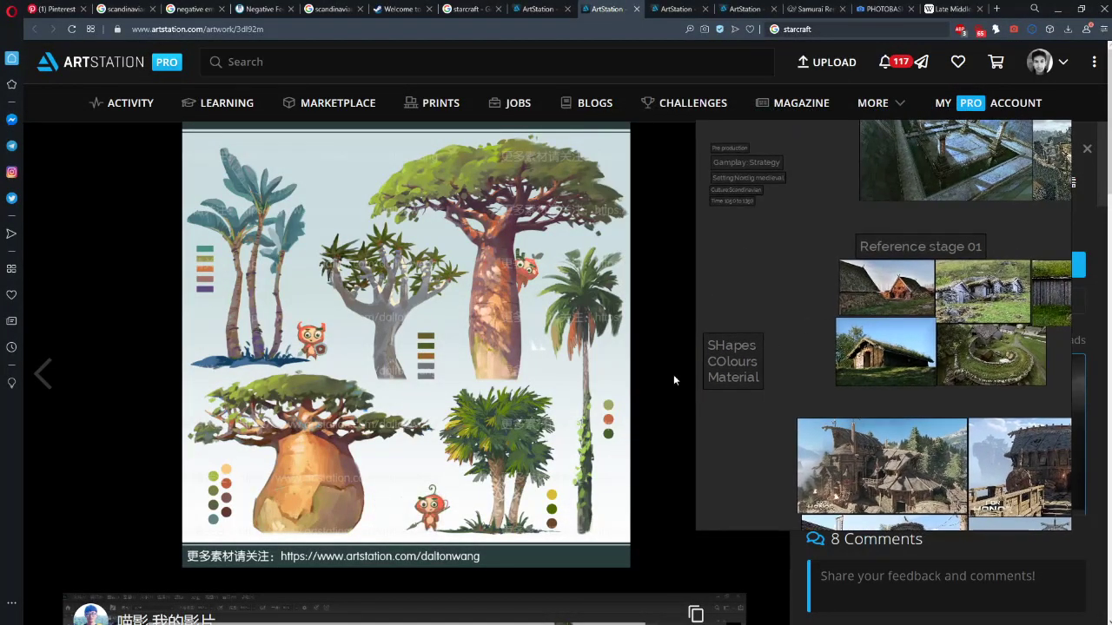
pyautogui.moveTo(782, 303); pyautogui.dragTo(721, 324)
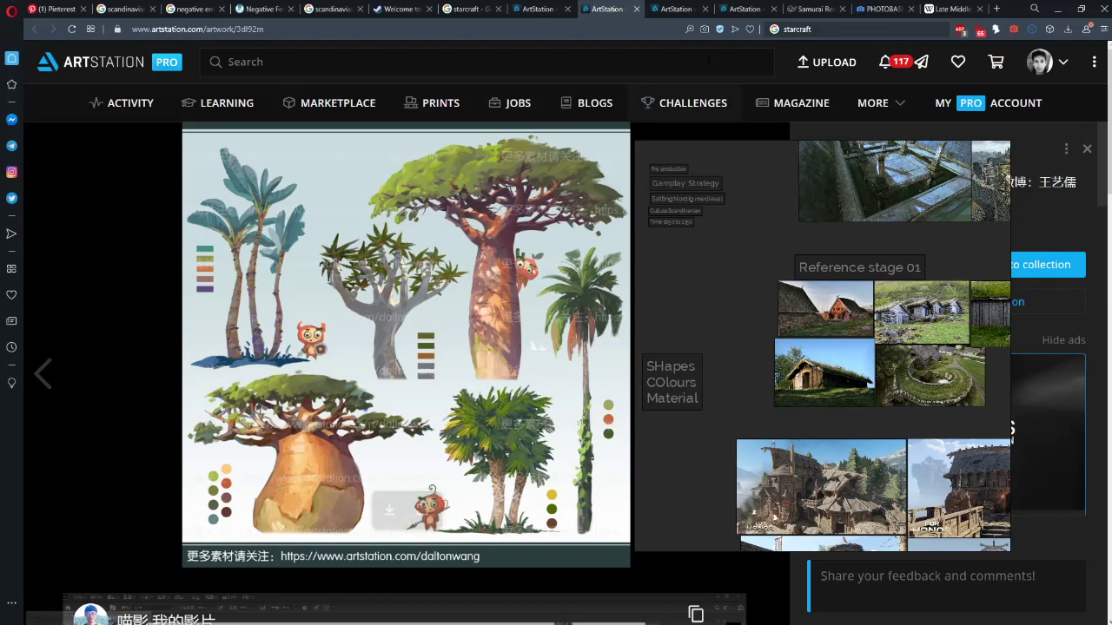
# Switch to the Elf City architecture concepts and shift the reference board around to examine the building designs
pyautogui.hotkey('ctrl', 'Tab')
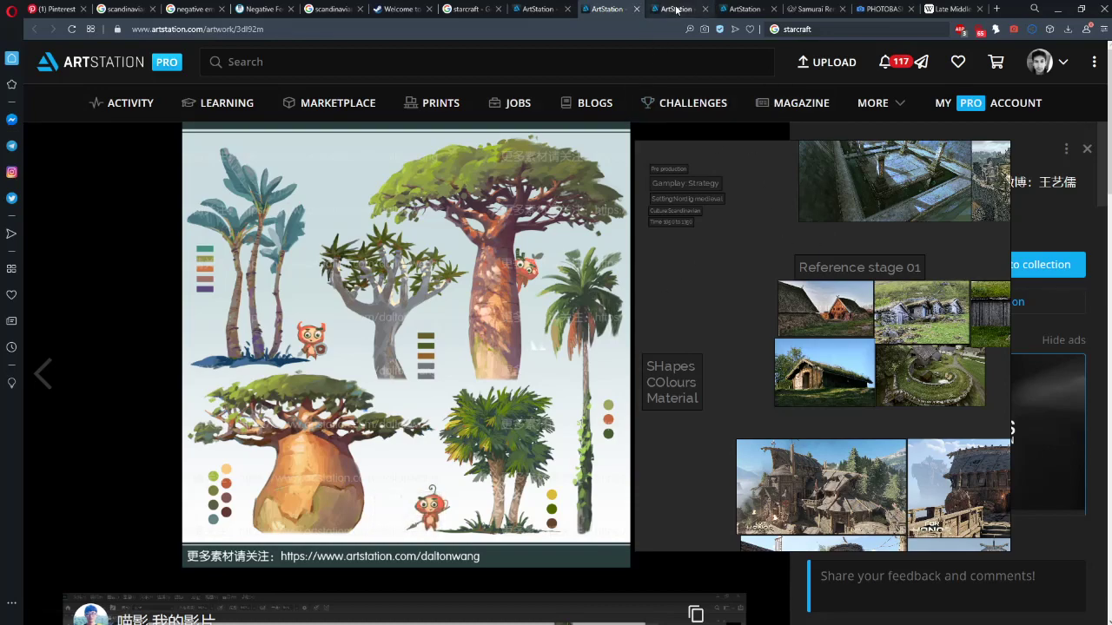
pyautogui.moveTo(813, 246); pyautogui.dragTo(422, 219)
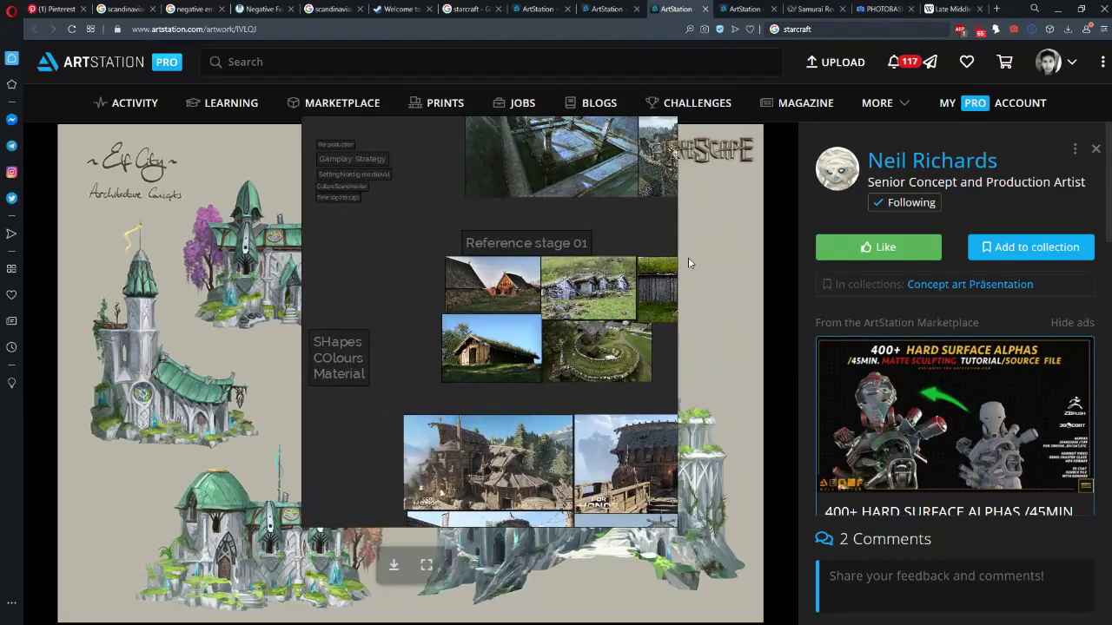
pyautogui.moveTo(612, 263); pyautogui.dragTo(978, 286)
pyautogui.moveTo(746, 347); pyautogui.dragTo(396, 366)
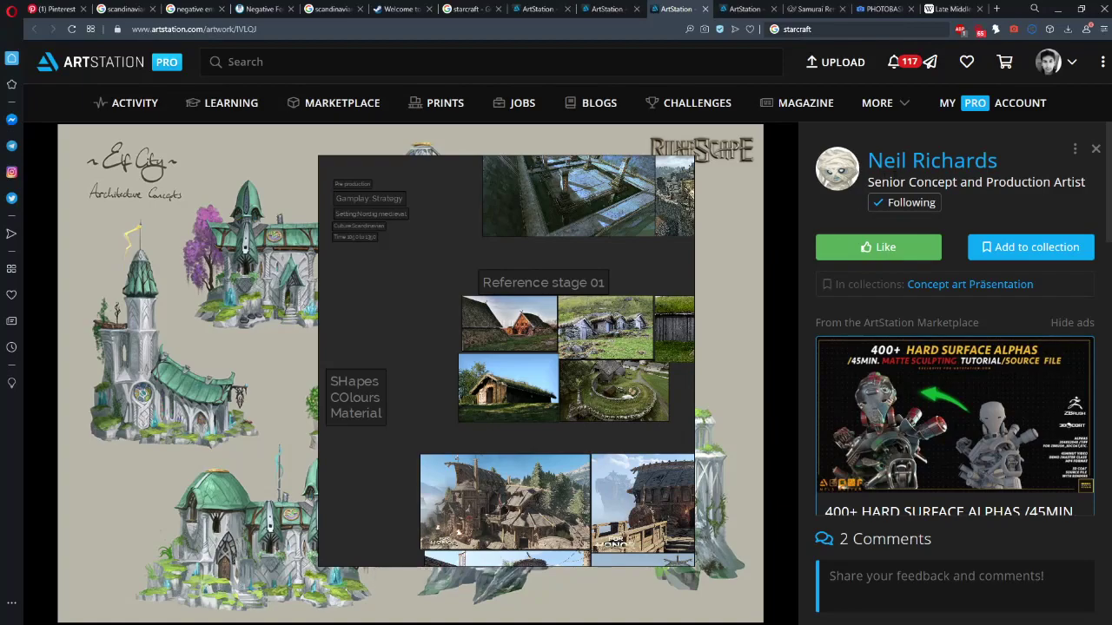
# Open the profile of the Elf City artist and browse the portfolio for production concept sheets
pyautogui.click(897, 159)
pyautogui.moveTo(656, 220); pyautogui.dragTo(899, 208)
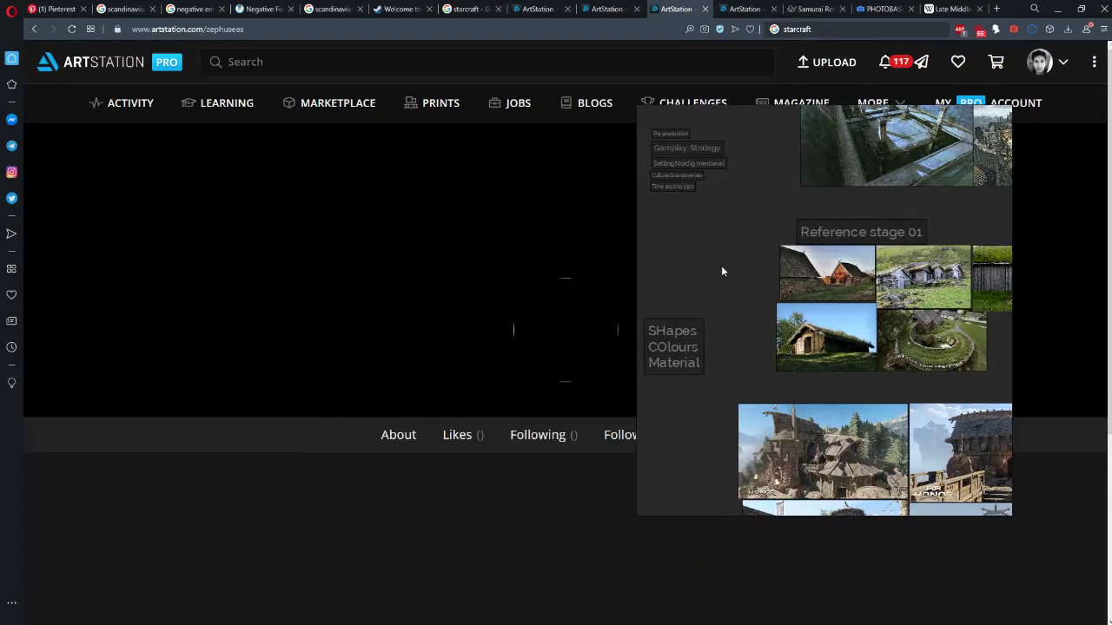
pyautogui.moveTo(721, 272); pyautogui.dragTo(786, 288)
pyautogui.scroll(-5, 543, 308)
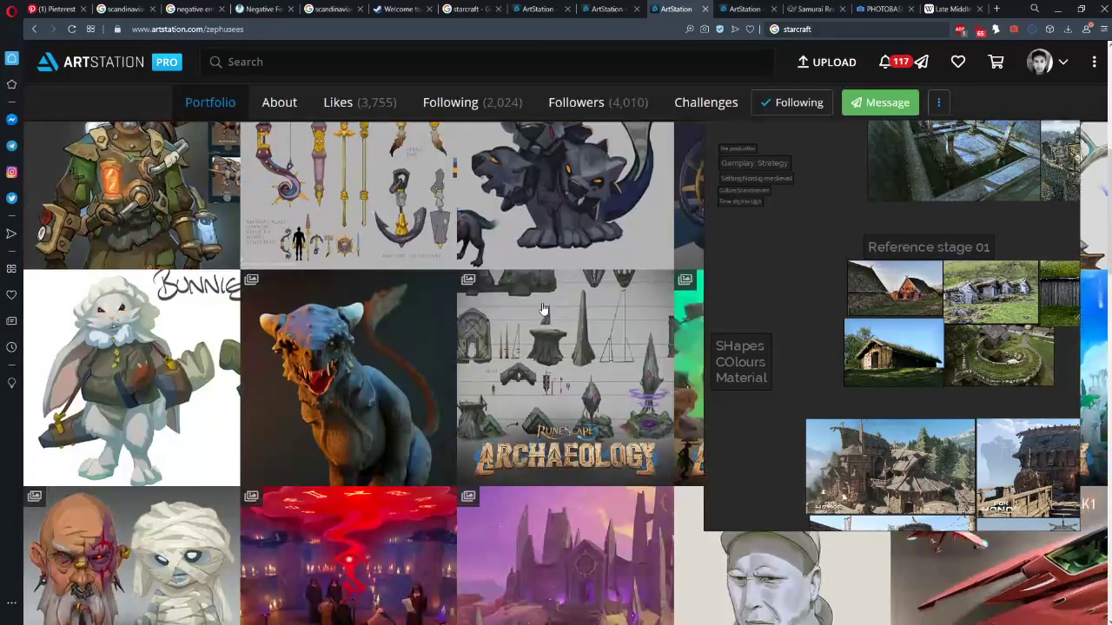
pyautogui.scroll(-1, 543, 308)
pyautogui.scroll(-5, 558, 278)
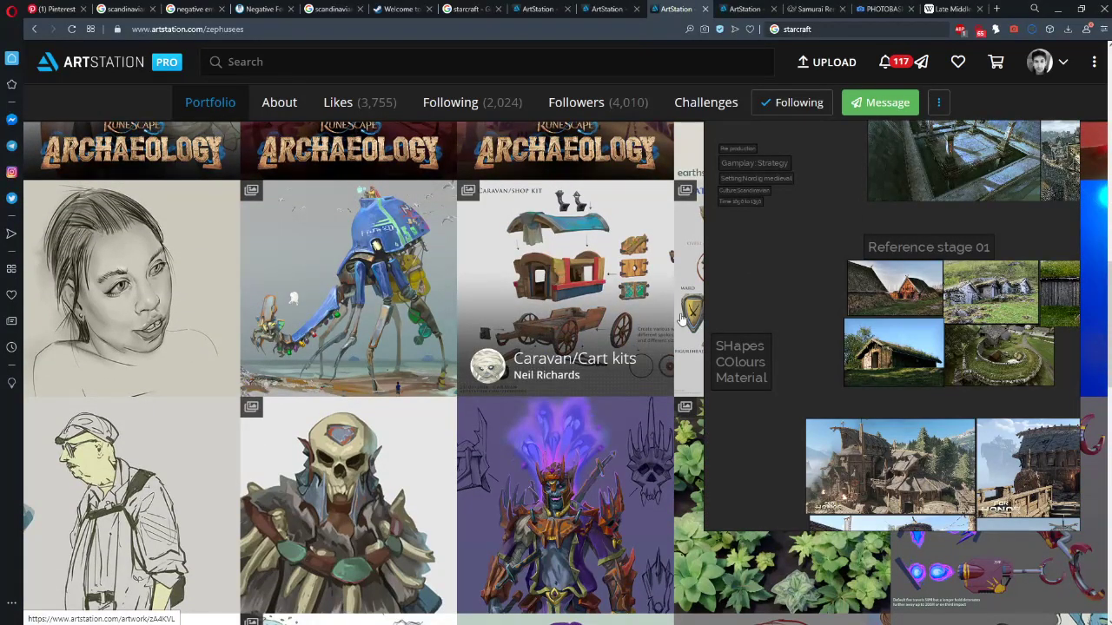
# Uncover the boat kit artwork in the artist's portfolio and open it in a new tab
pyautogui.moveTo(797, 314); pyautogui.dragTo(316, 344)
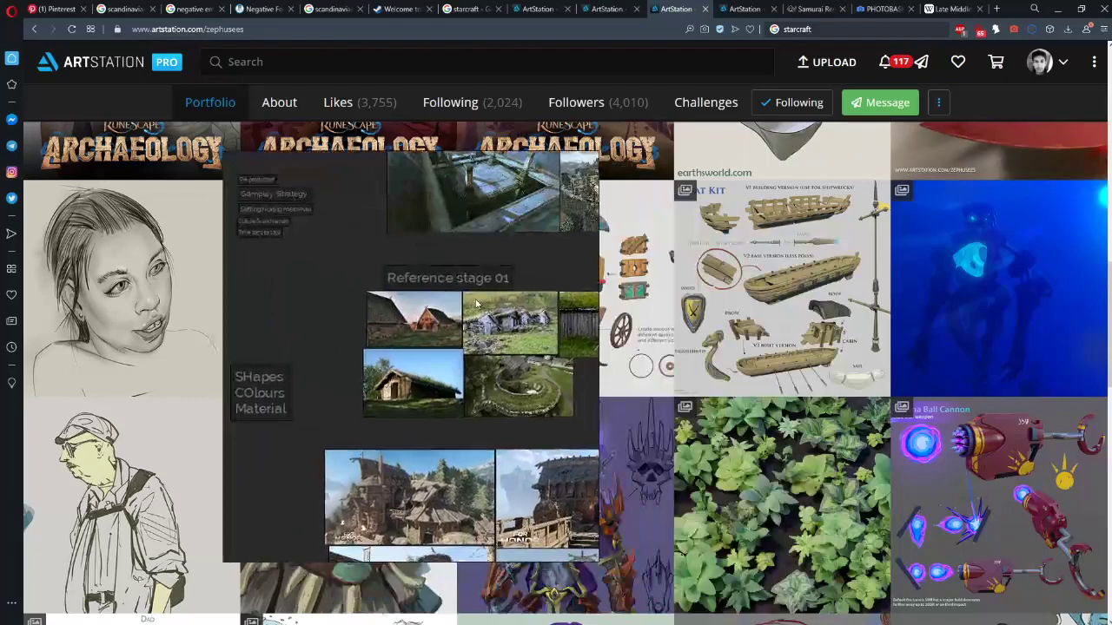
pyautogui.middleClick(736, 276)
pyautogui.scroll(3, 716, 278)
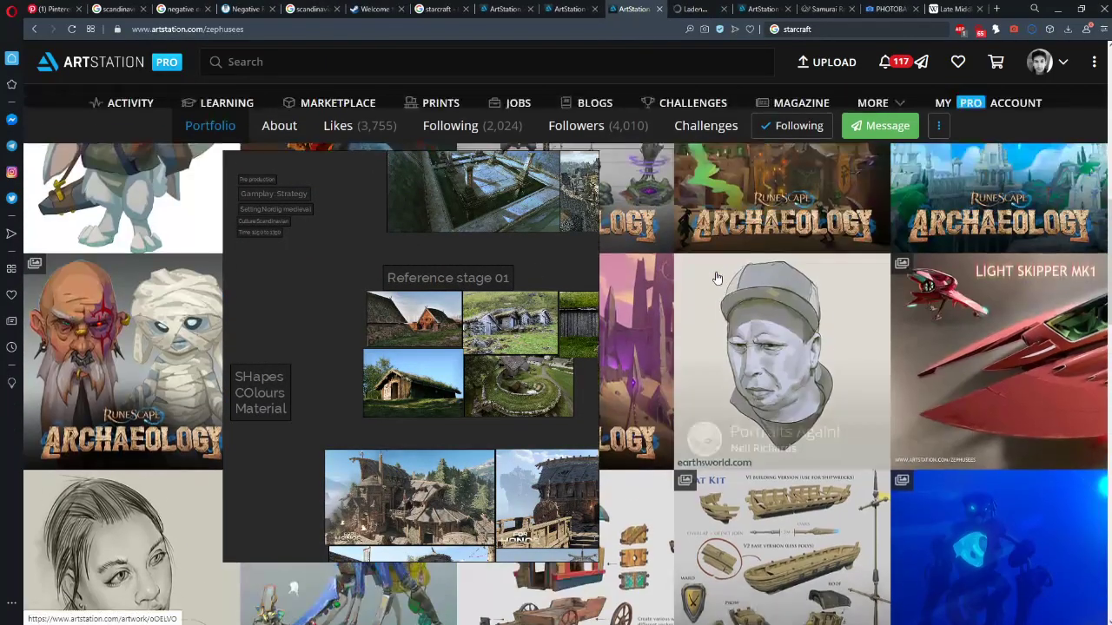
pyautogui.scroll(5, 717, 278)
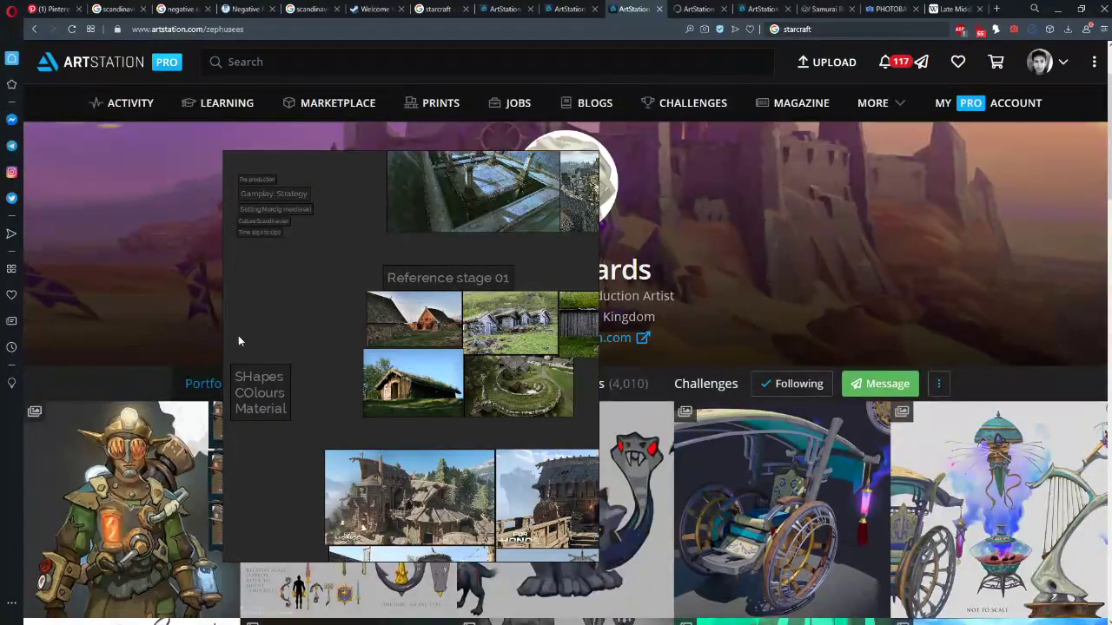
# Scan the portfolio once more, switch to the boat kit artwork page, and move the reference board off the image area
pyautogui.moveTo(325, 329); pyautogui.dragTo(175, 213)
pyautogui.scroll(-5, 749, 390)
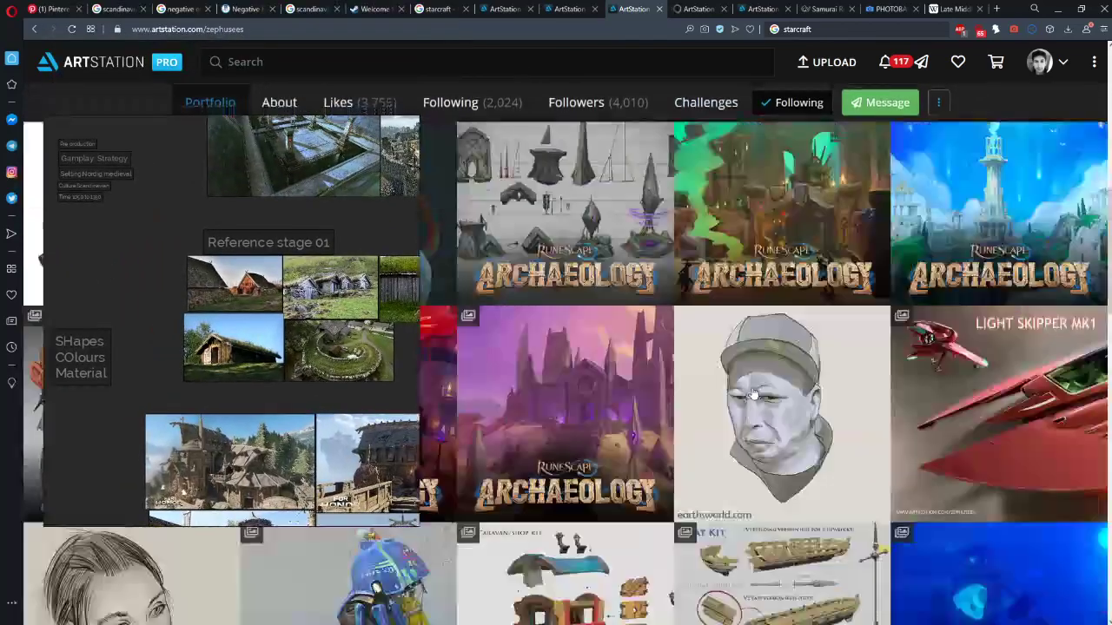
pyautogui.scroll(-5, 754, 395)
pyautogui.click(700, 9)
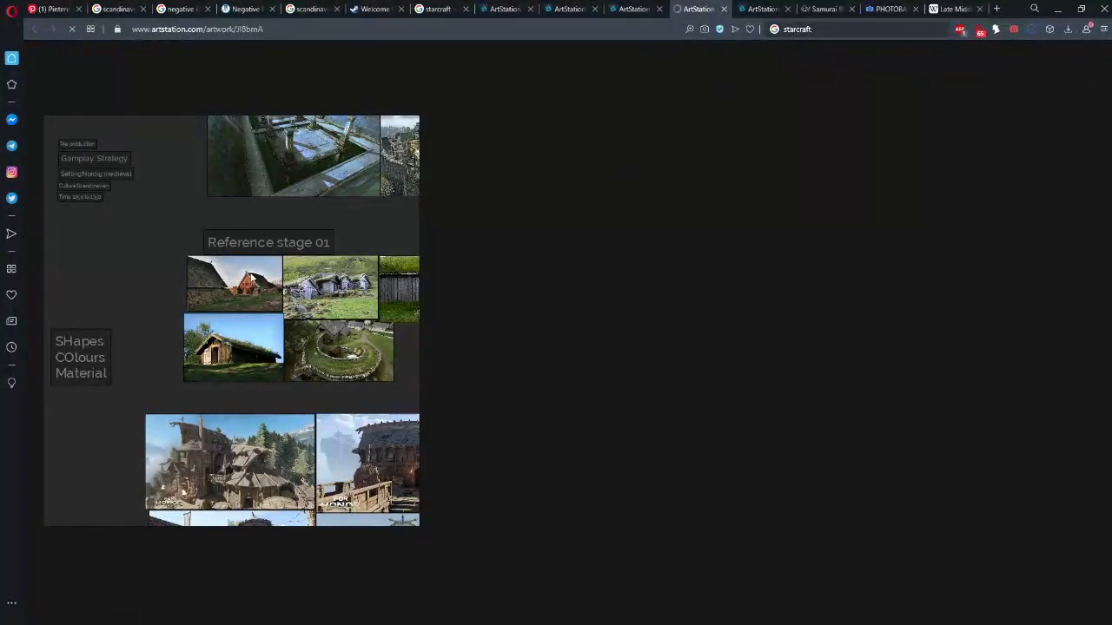
pyautogui.moveTo(253, 278); pyautogui.dragTo(810, 260)
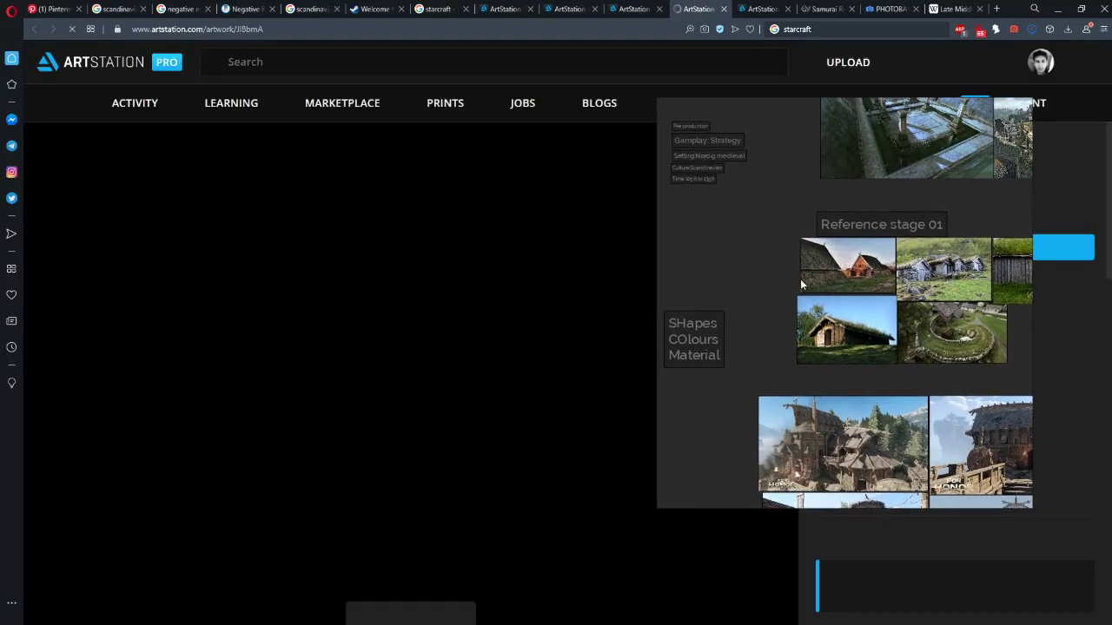
# Compare the modular boat kit sheet with the original boat idea sketches on the artwork page
pyautogui.scroll(-1, 466, 313)
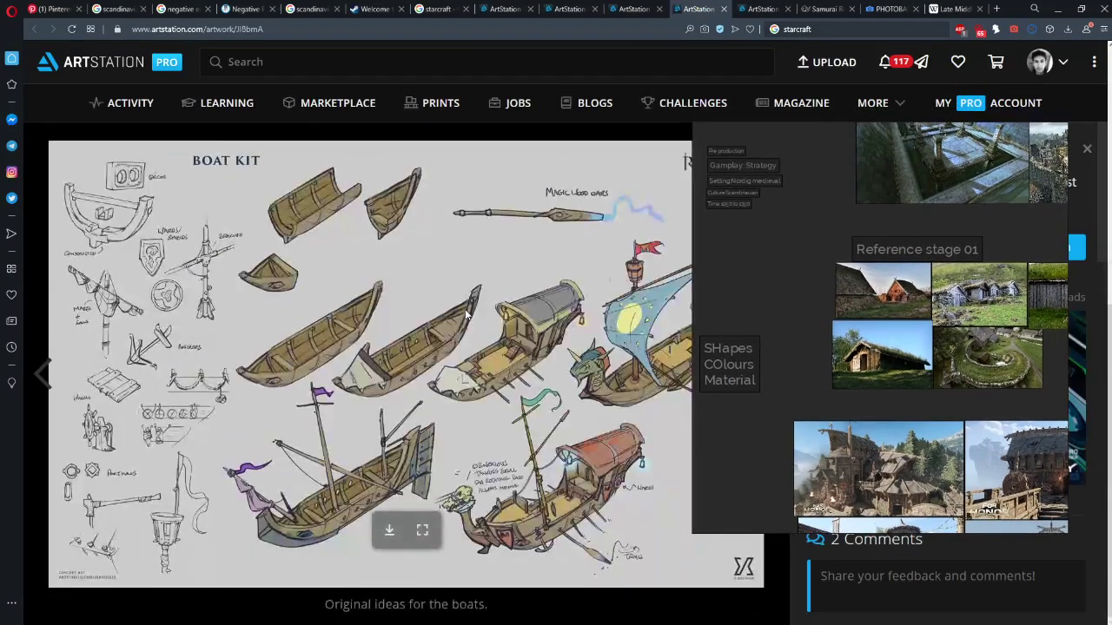
pyautogui.scroll(5, 466, 313)
pyautogui.scroll(-2, 829, 273)
pyautogui.moveTo(779, 322); pyautogui.dragTo(761, 246)
pyautogui.scroll(2, 745, 239)
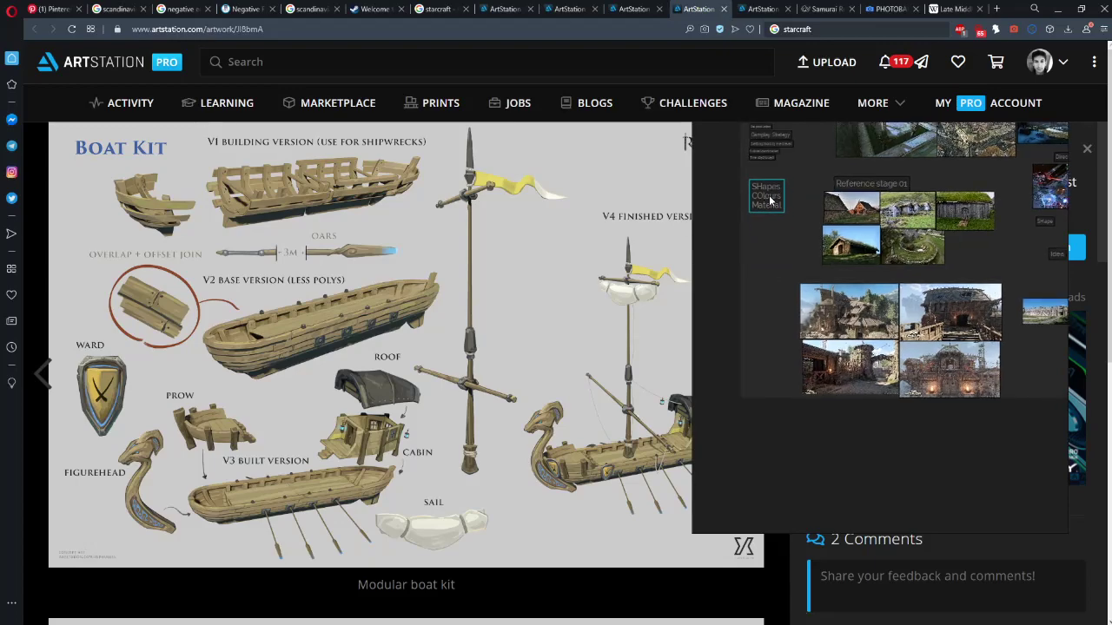
pyautogui.moveTo(757, 330); pyautogui.dragTo(768, 309)
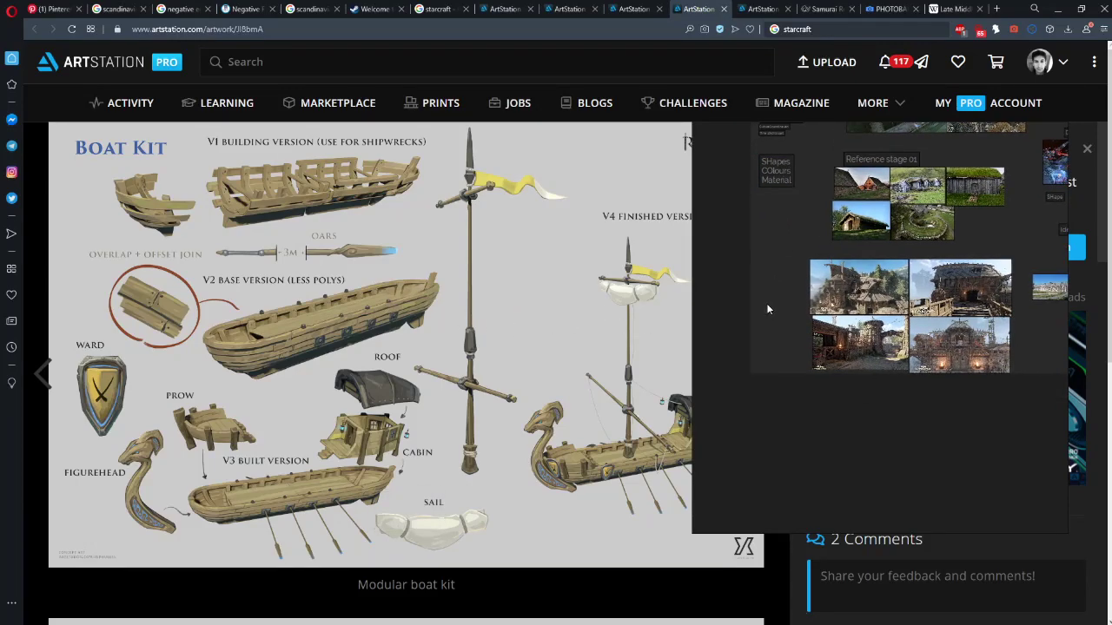
pyautogui.scroll(-5, 596, 317)
pyautogui.scroll(4, 583, 332)
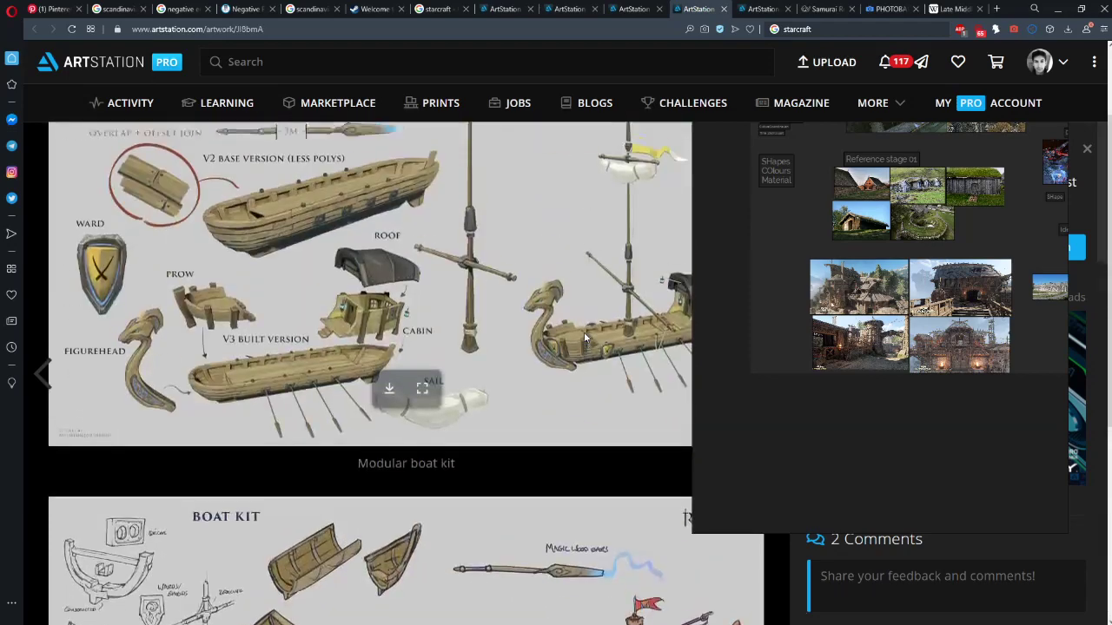
pyautogui.scroll(-4, 584, 337)
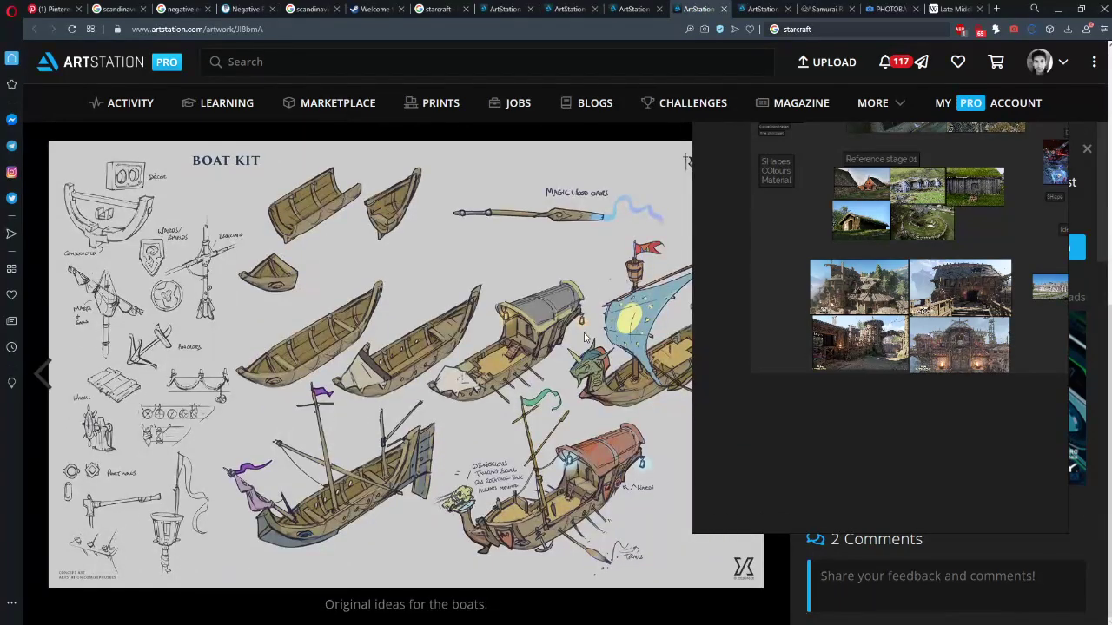
pyautogui.scroll(4, 583, 338)
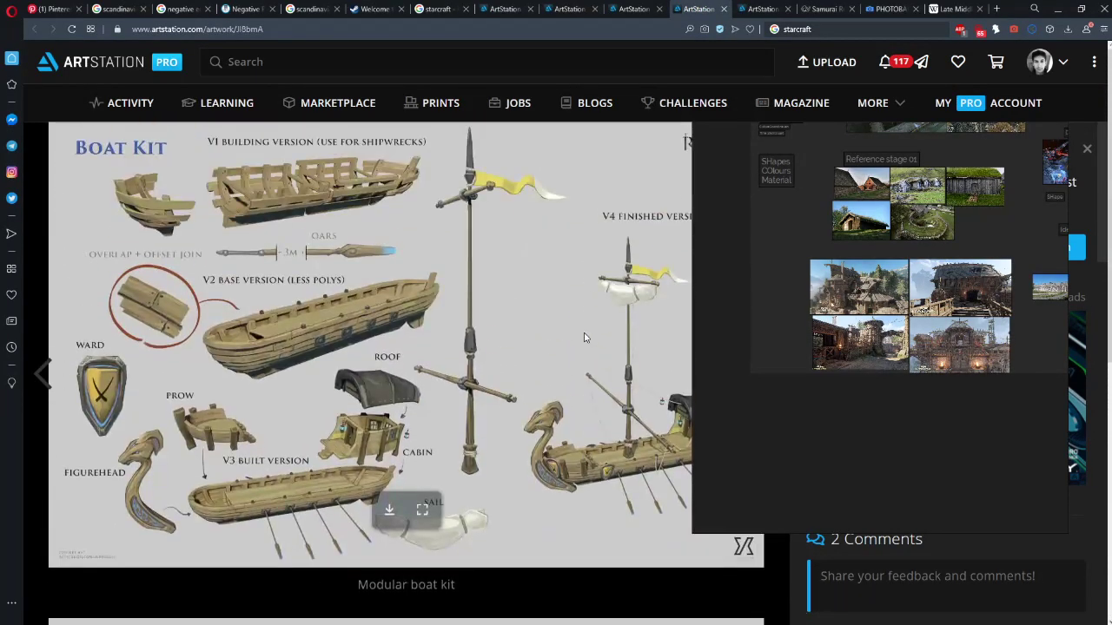
# Move the reference board clear of the finished boat version and review the boat kit sheets again
pyautogui.moveTo(768, 342); pyautogui.dragTo(881, 347)
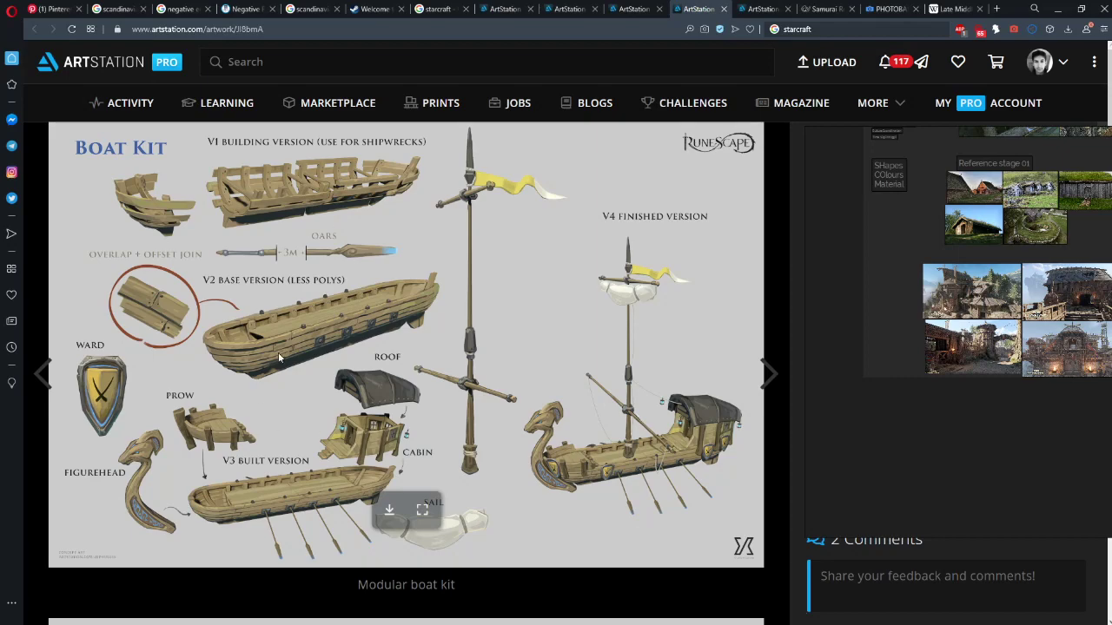
pyautogui.moveTo(831, 339); pyautogui.dragTo(799, 460)
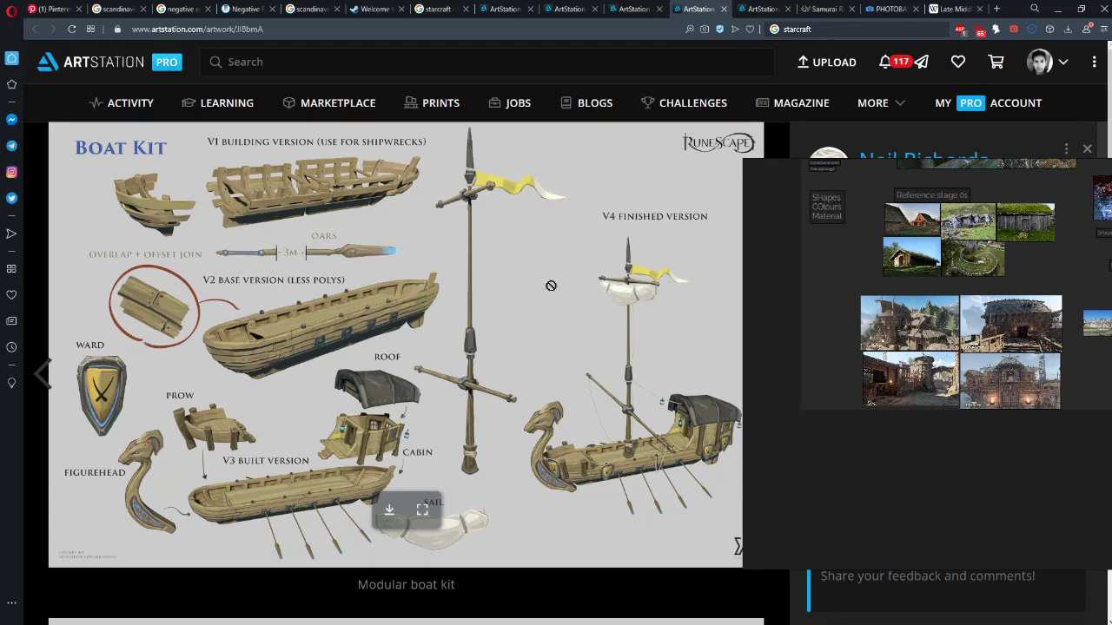
pyautogui.scroll(-5, 551, 286)
pyautogui.scroll(5, 511, 298)
pyautogui.scroll(-5, 512, 300)
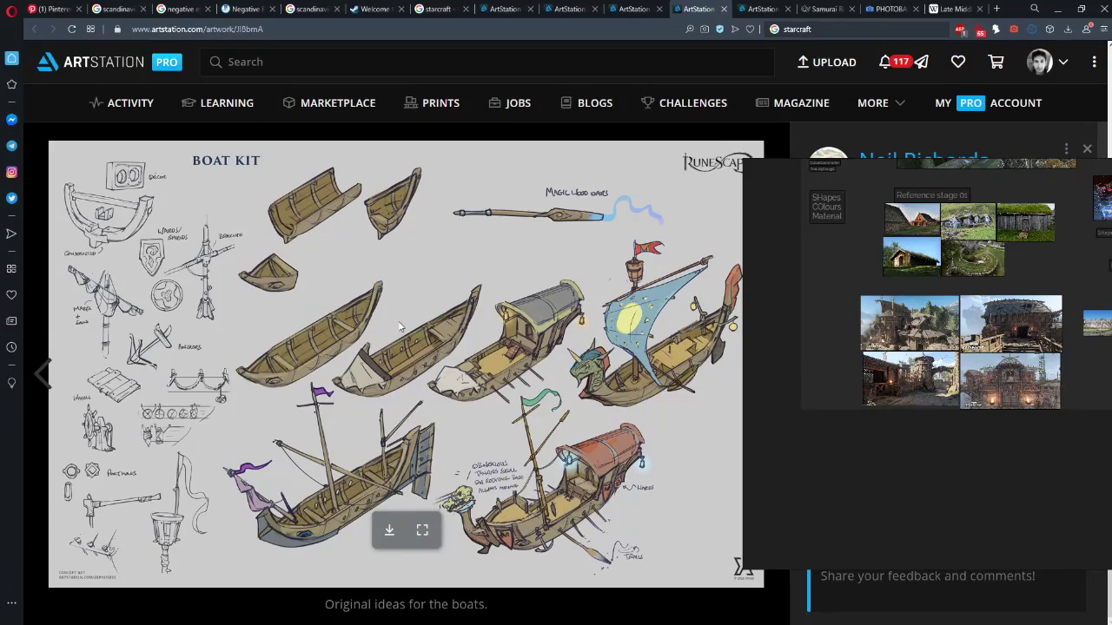
pyautogui.scroll(5, 390, 317)
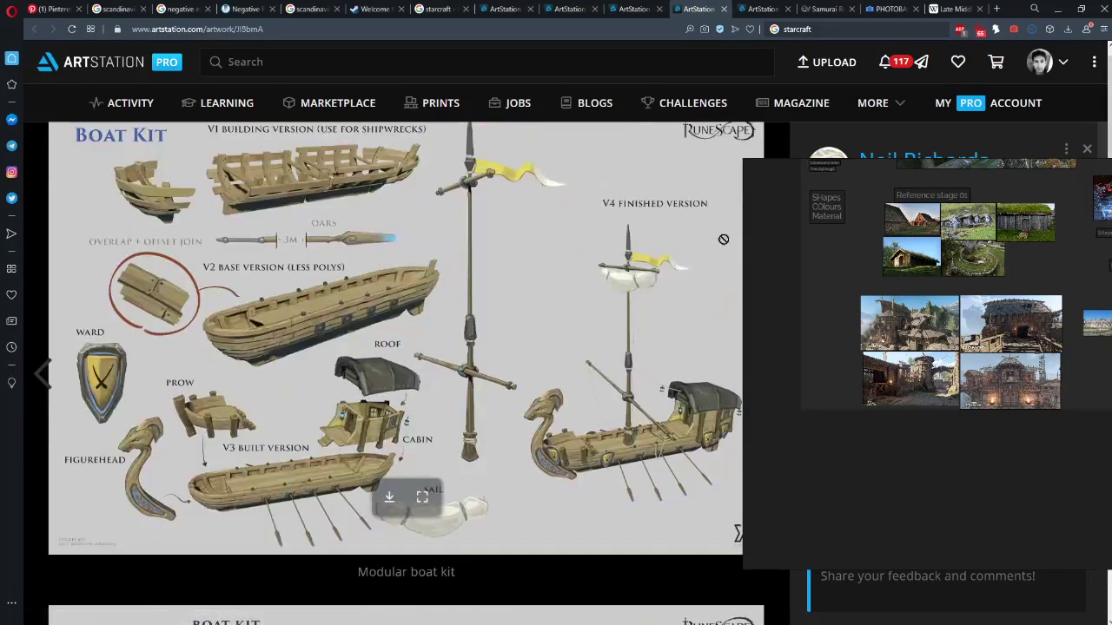
pyautogui.scroll(1, 502, 260)
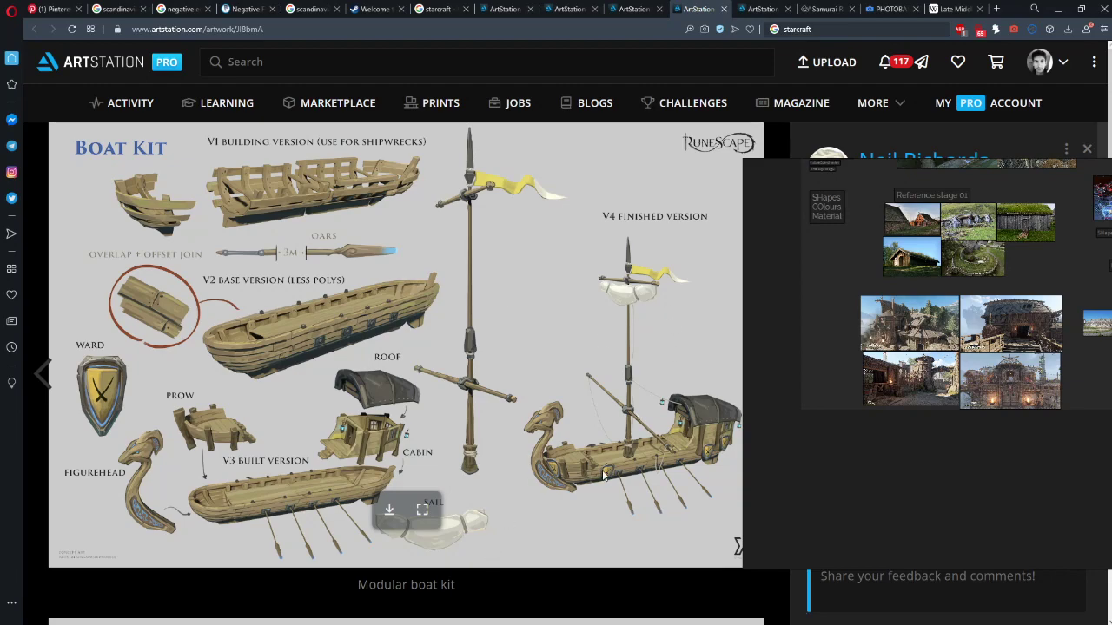
# Add the modular boat kit image to the reference board in the empty area beside the text notes
pyautogui.moveTo(823, 251); pyautogui.dragTo(855, 253)
pyautogui.moveTo(900, 289); pyautogui.dragTo(844, 252)
pyautogui.scroll(-3, 959, 215)
pyautogui.moveTo(843, 253); pyautogui.dragTo(844, 266)
pyautogui.scroll(-5, 845, 270)
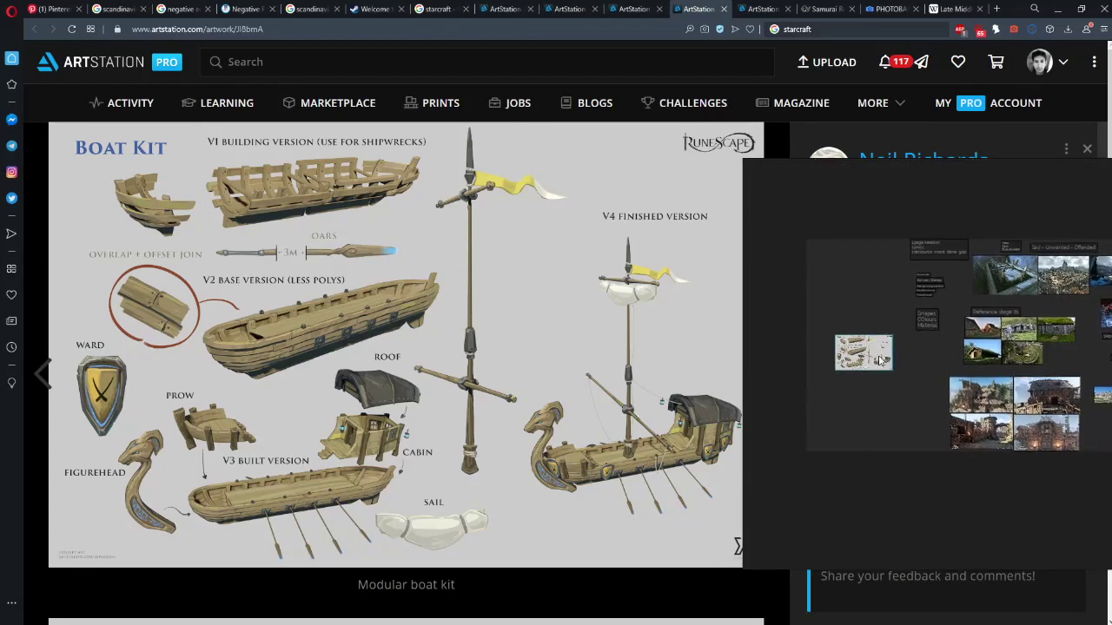
pyautogui.scroll(5, 857, 298)
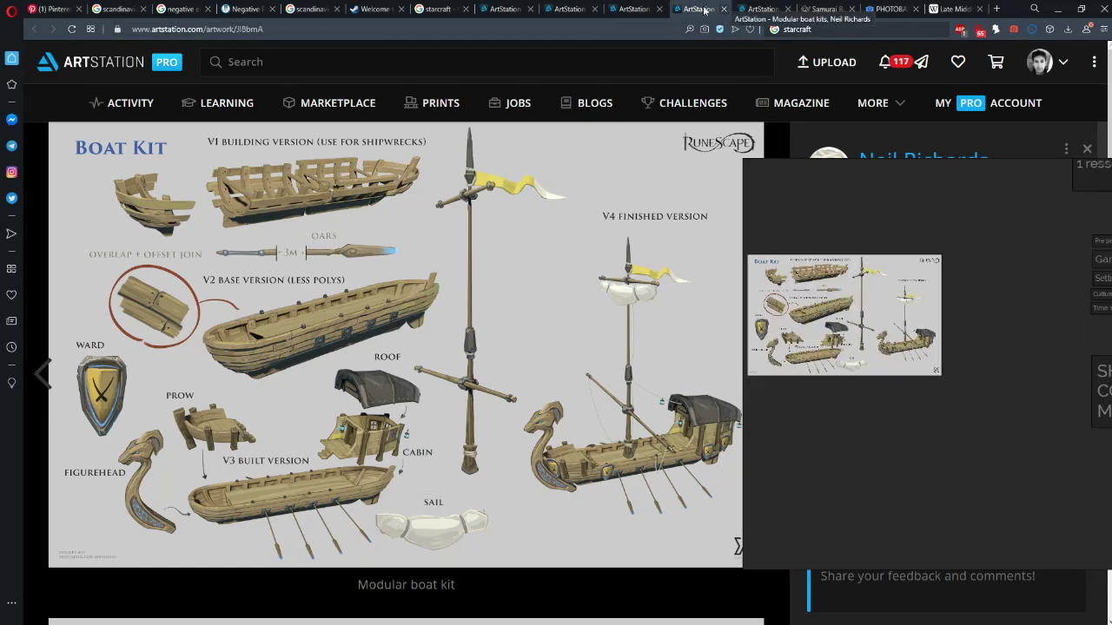
# Return to the artist's portfolio and look through the artworks around the caravan and boat kits
pyautogui.click(652, 7)
pyautogui.scroll(12, 630, 246)
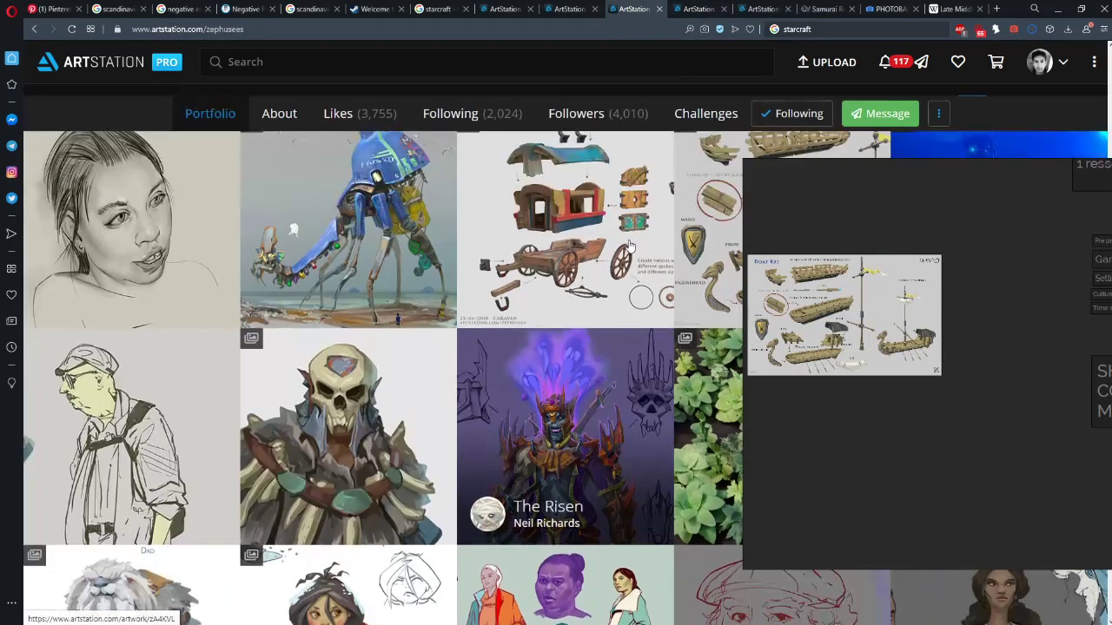
pyautogui.scroll(-5, 630, 246)
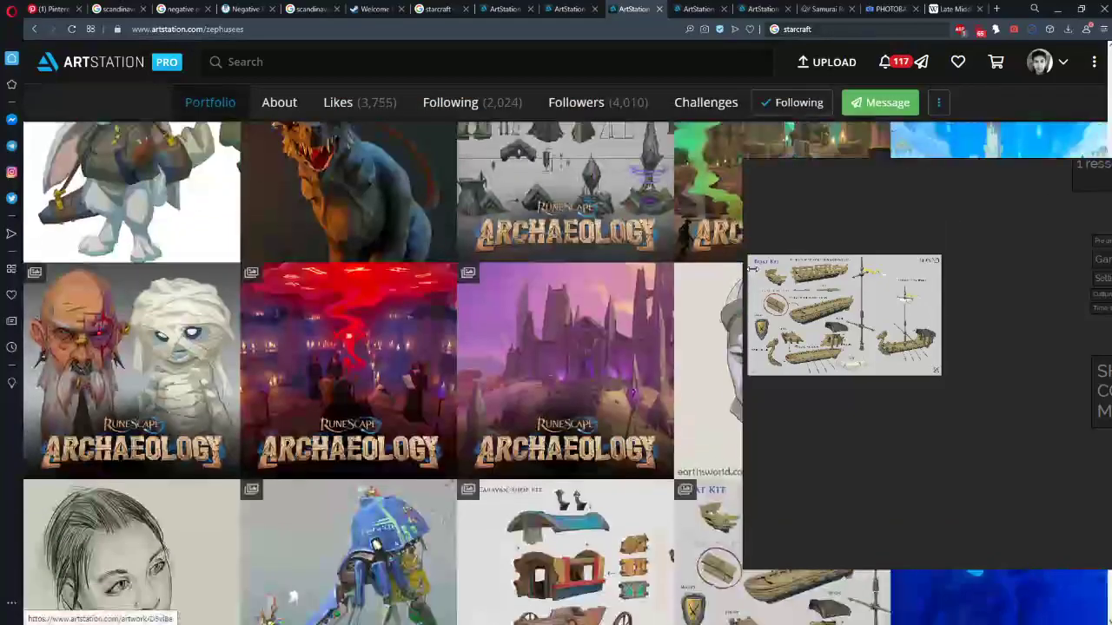
pyautogui.scroll(-3, 951, 318)
# Inspect the boat kit image on the reference board, both as a whole sheet and up close
pyautogui.moveTo(933, 313); pyautogui.dragTo(933, 293)
pyautogui.click(955, 357)
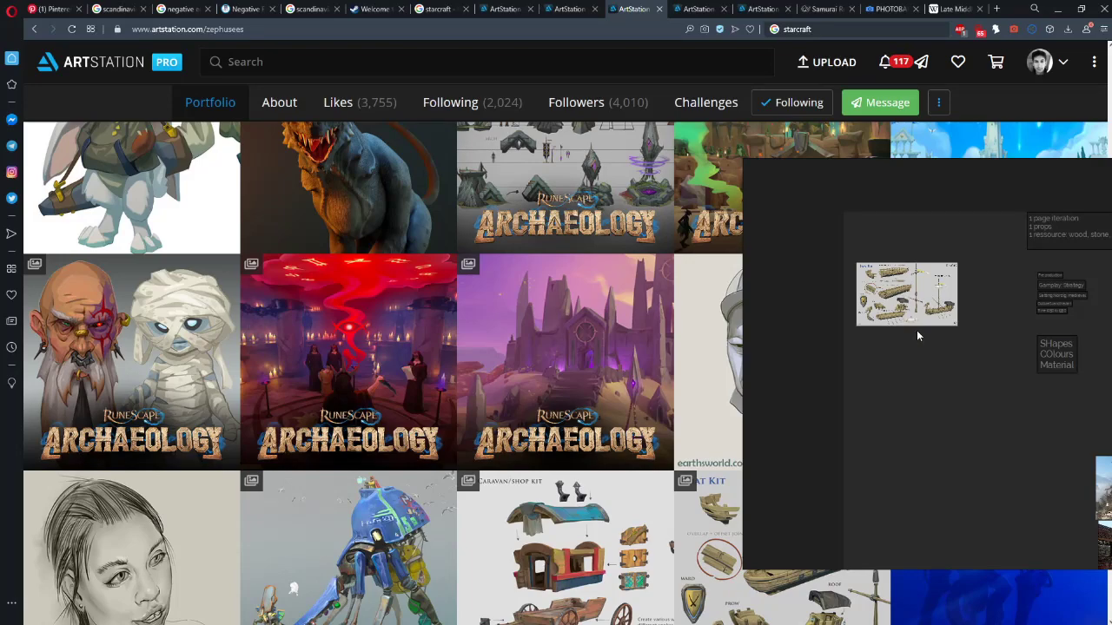
pyautogui.moveTo(916, 330); pyautogui.dragTo(903, 349)
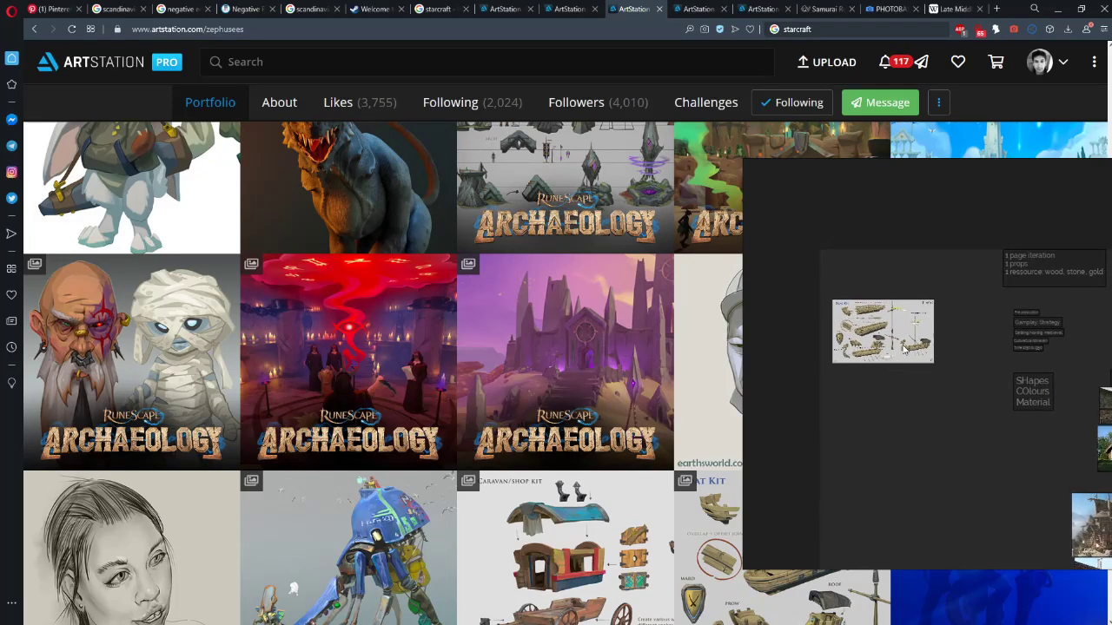
pyautogui.scroll(6, 904, 349)
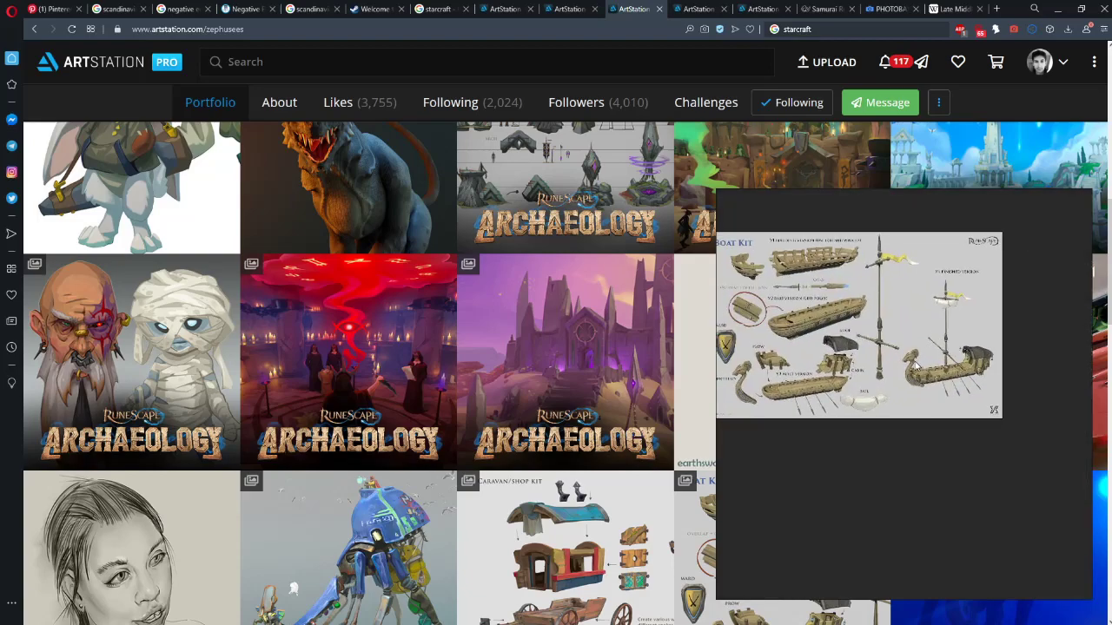
pyautogui.scroll(-2, 912, 366)
pyautogui.moveTo(909, 364); pyautogui.dragTo(928, 376)
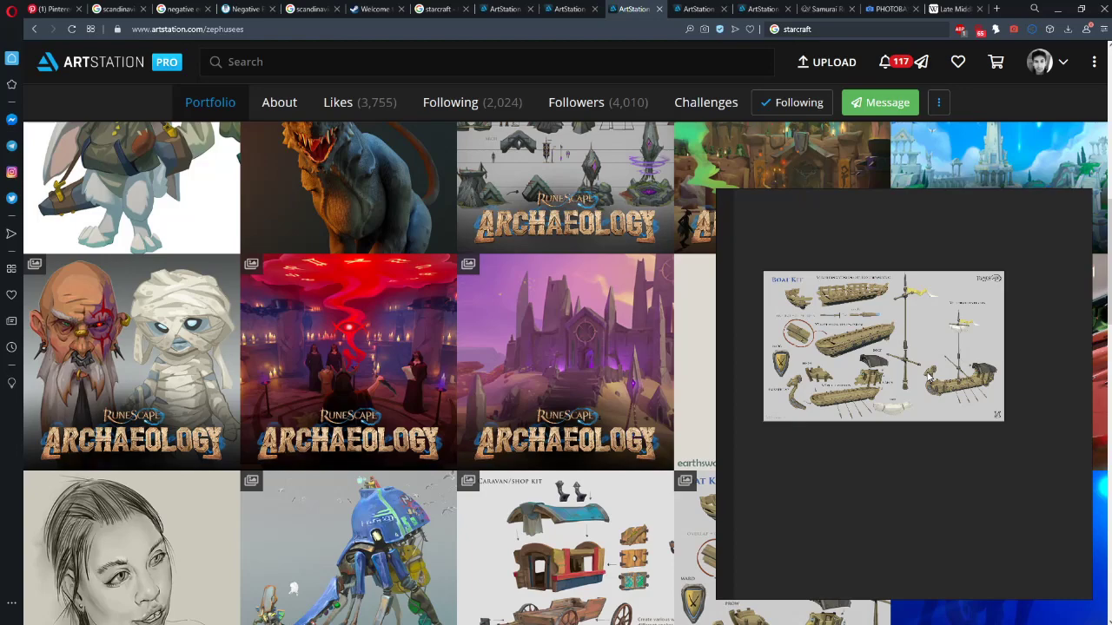
pyautogui.scroll(-3, 928, 376)
pyautogui.scroll(5, 928, 376)
pyautogui.scroll(3, 883, 360)
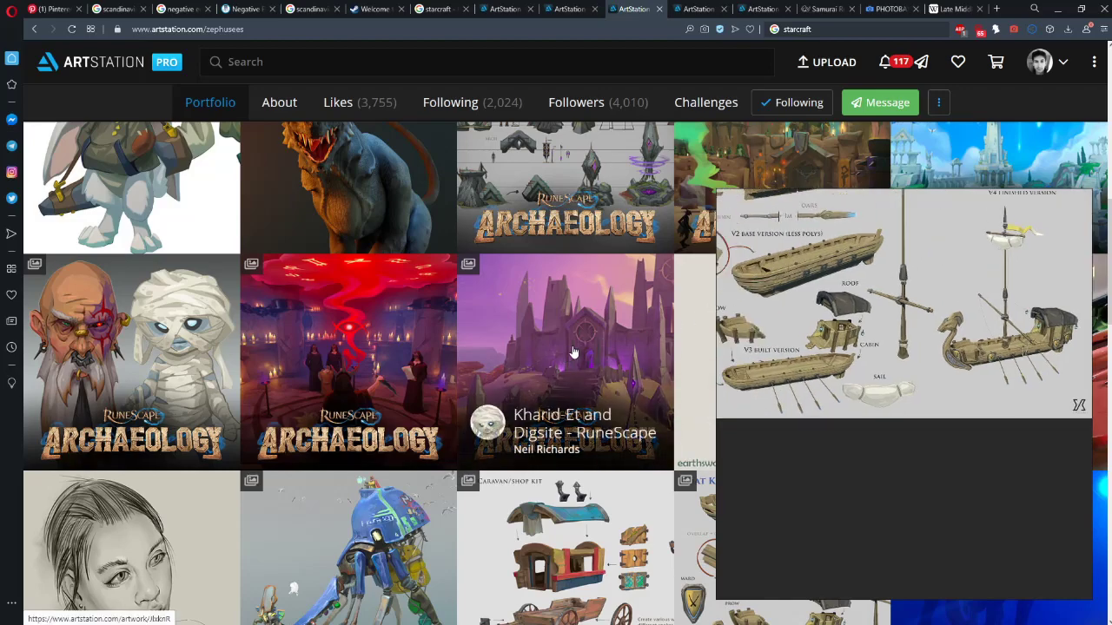
pyautogui.scroll(2, 912, 365)
pyautogui.scroll(-1, 912, 365)
pyautogui.scroll(-1, 934, 461)
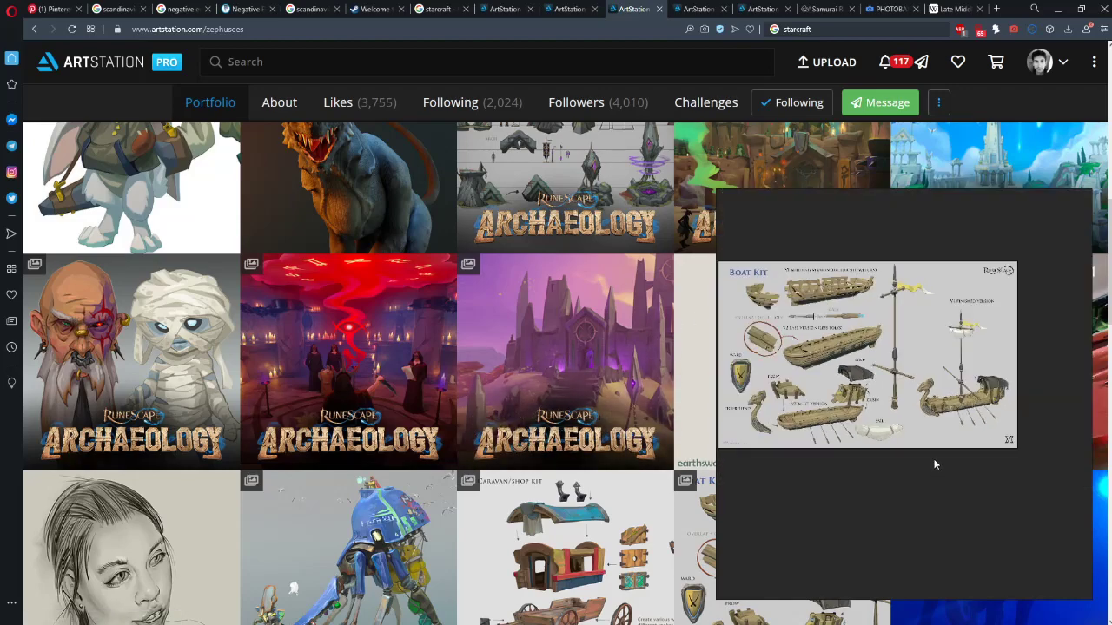
pyautogui.moveTo(924, 369); pyautogui.dragTo(931, 323)
pyautogui.moveTo(929, 396); pyautogui.dragTo(936, 314)
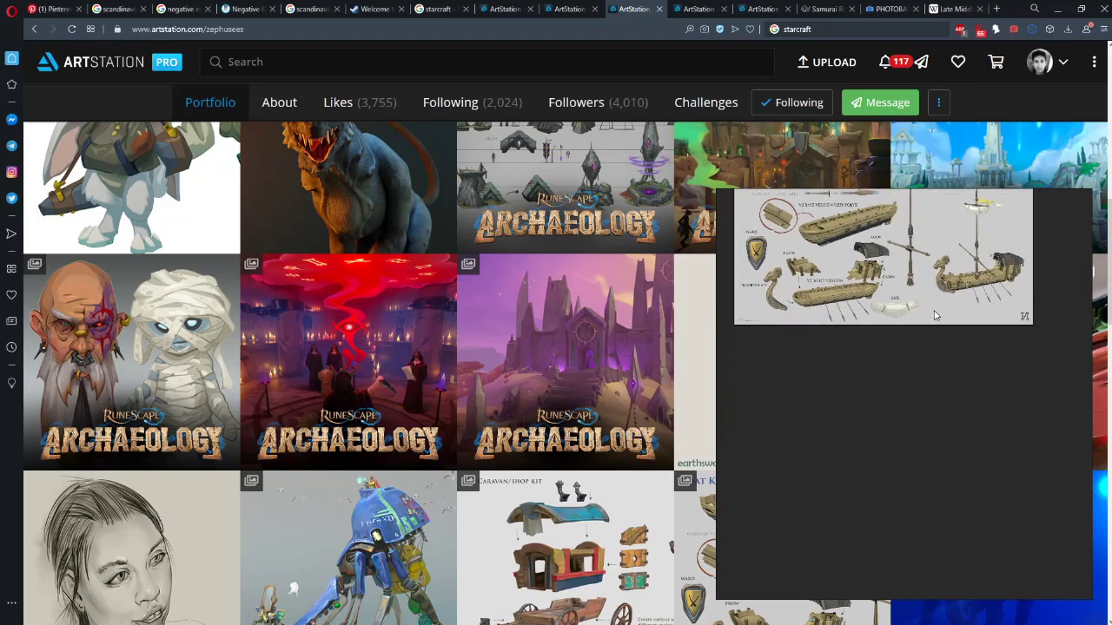
pyautogui.moveTo(949, 361); pyautogui.dragTo(929, 394)
pyautogui.scroll(3, 926, 394)
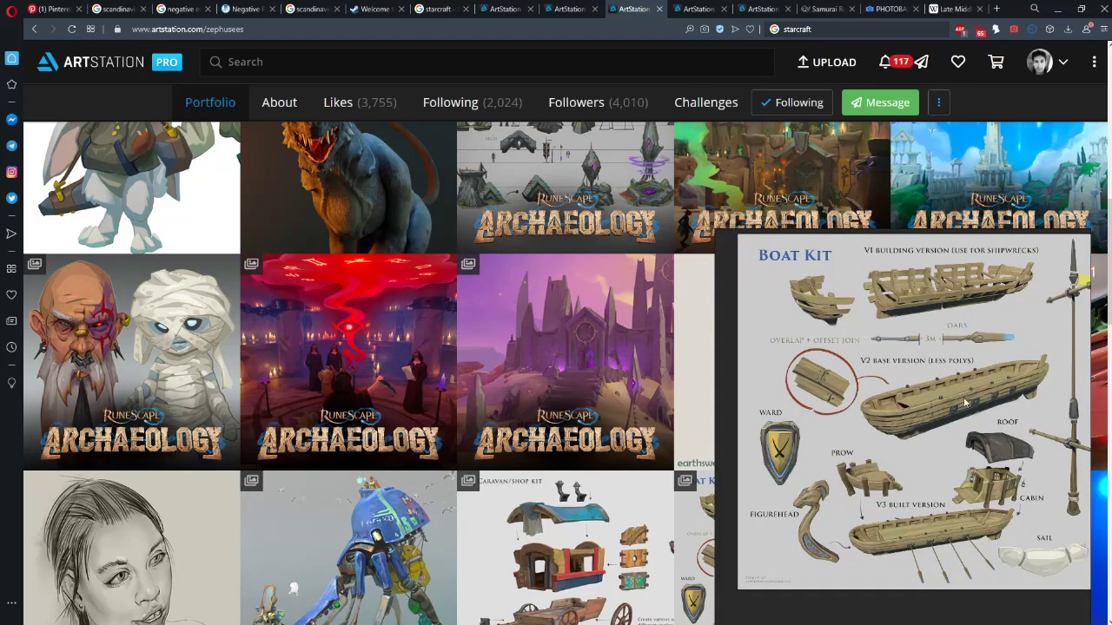
pyautogui.scroll(-2, 964, 403)
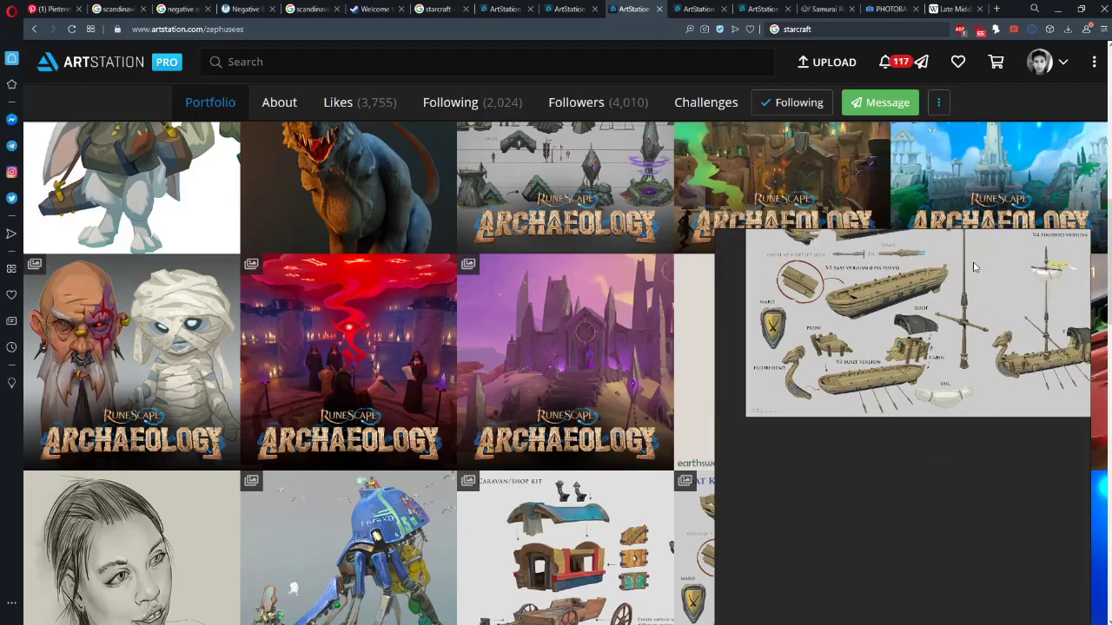
# Browse further through the artist's portfolio for more prop, character and environment concept sheets
pyautogui.scroll(-4, 603, 325)
pyautogui.scroll(-13, 602, 326)
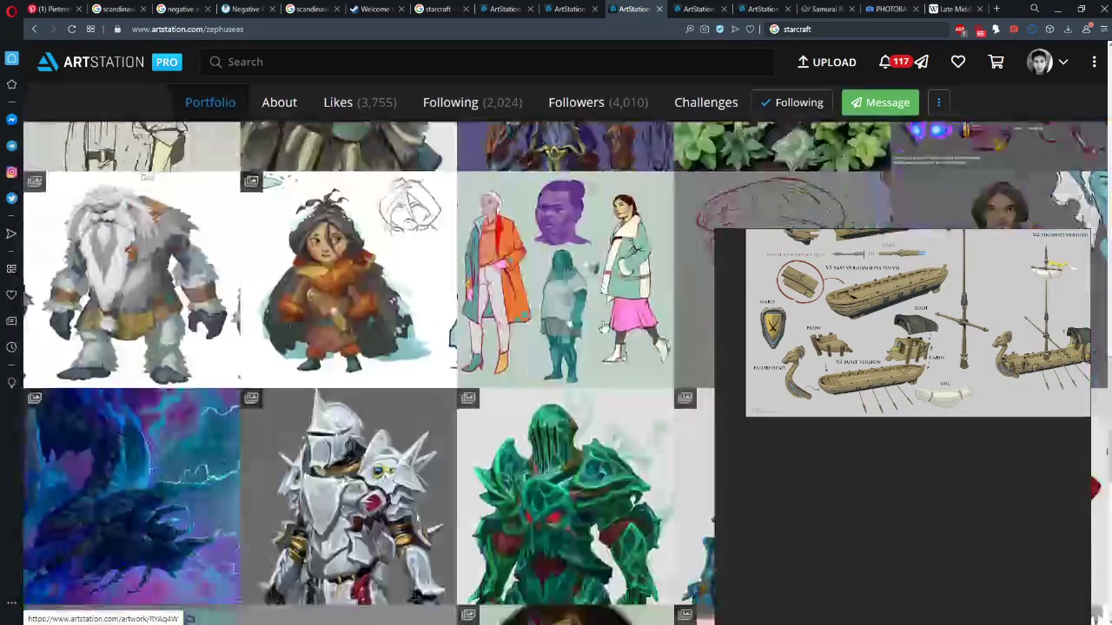
pyautogui.scroll(3, 602, 326)
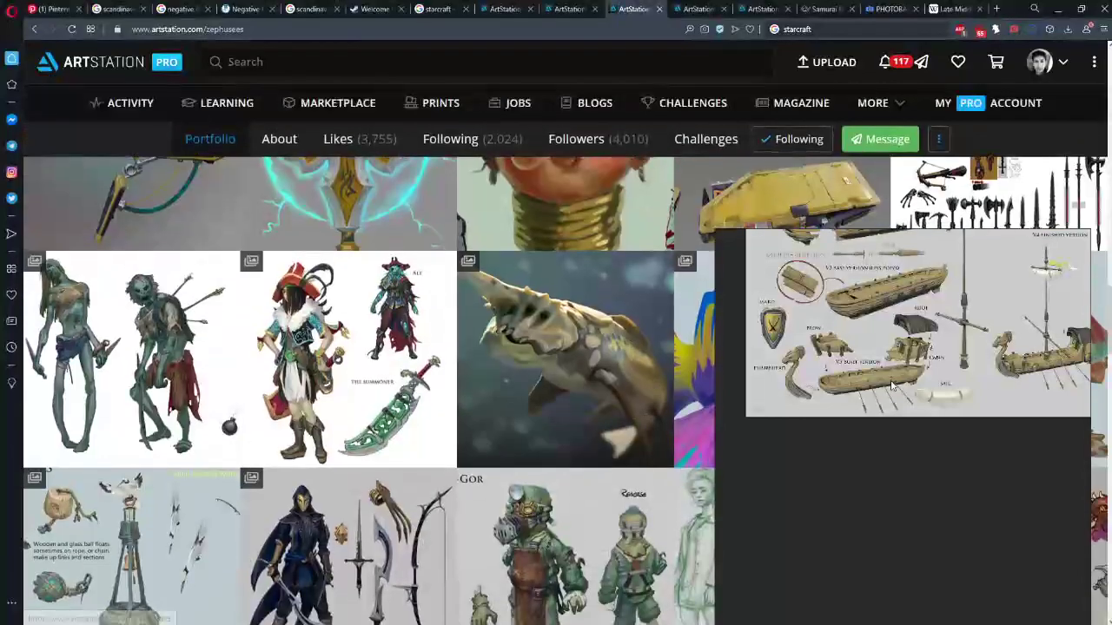
pyautogui.scroll(-7, 637, 412)
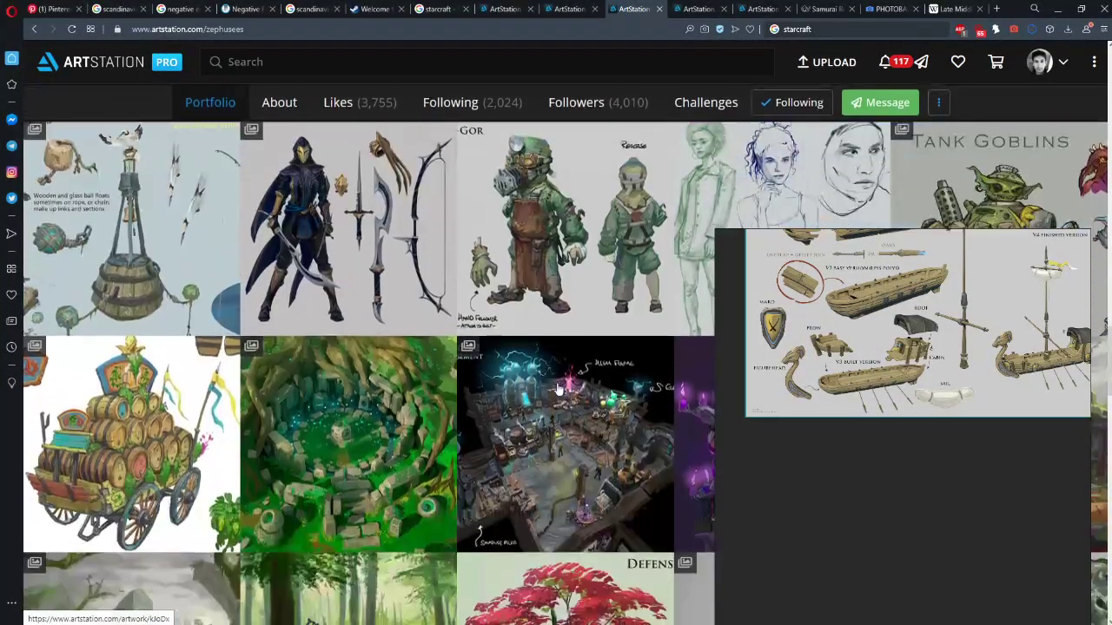
pyautogui.scroll(-3, 881, 447)
pyautogui.scroll(6, 870, 415)
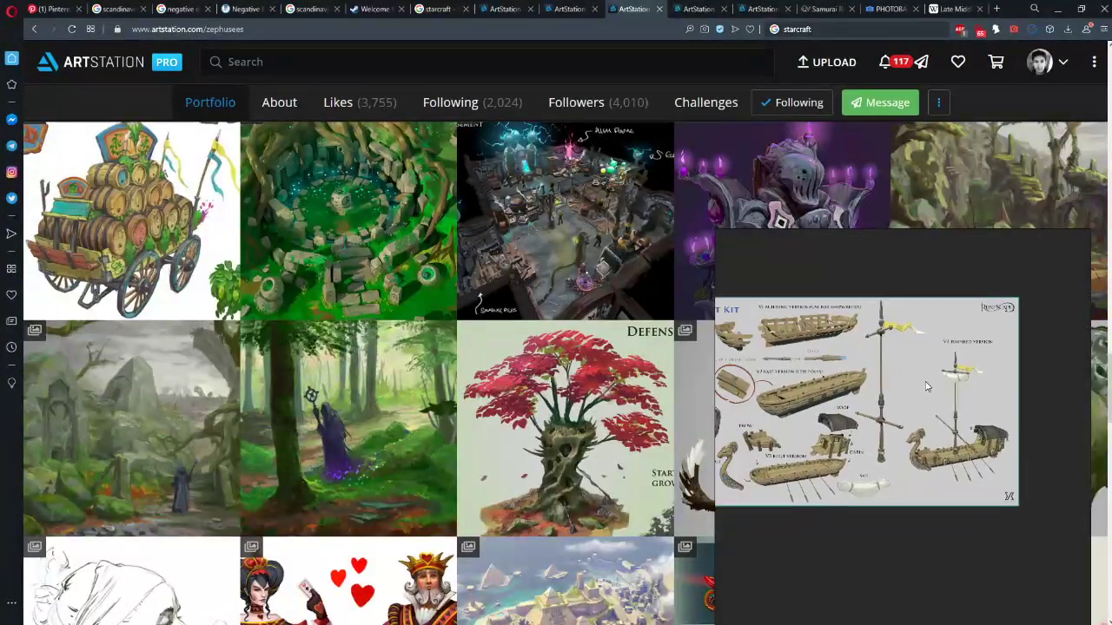
# Move the reference board aside and open the fox deer hybrid creature artwork from the portfolio
pyautogui.moveTo(923, 363); pyautogui.dragTo(430, 275)
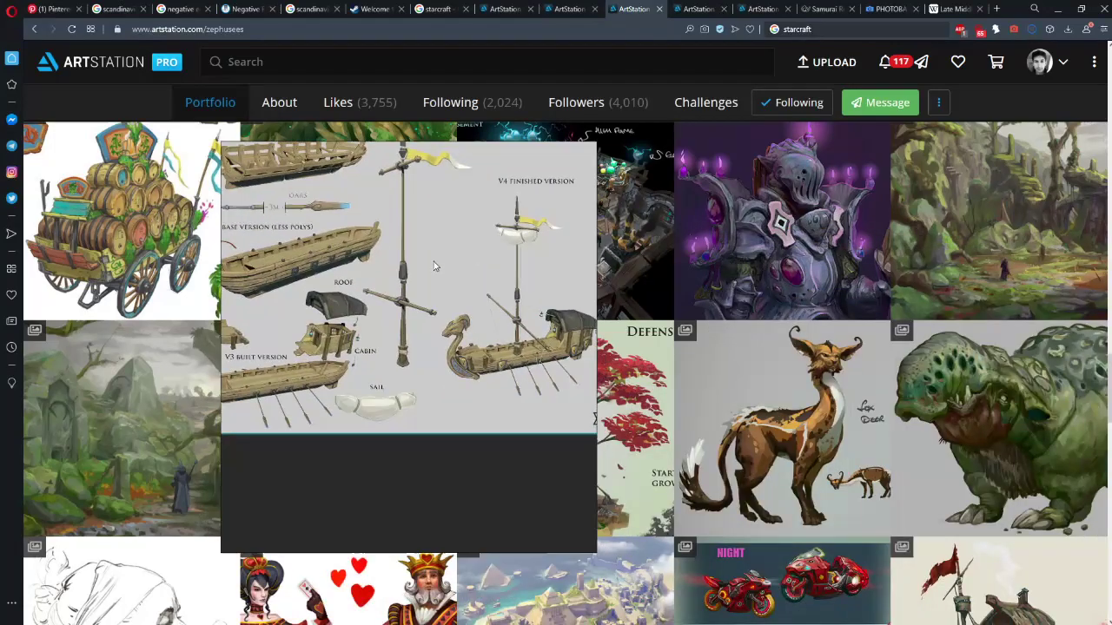
pyautogui.click(778, 423)
pyautogui.moveTo(430, 275); pyautogui.dragTo(922, 262)
pyautogui.scroll(-3, 524, 378)
pyautogui.scroll(-2, 525, 382)
pyautogui.scroll(5, 524, 382)
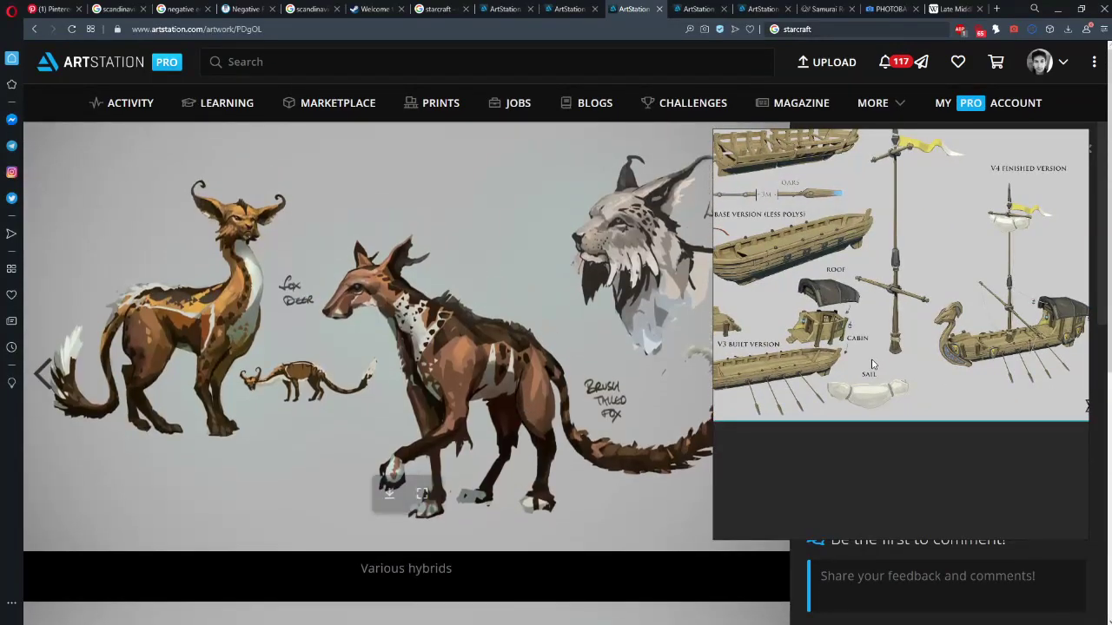
# Close the hybrid creature and boat kit pages to get back to the Elf City artwork
pyautogui.moveTo(953, 314); pyautogui.dragTo(594, 315)
pyautogui.click(661, 8)
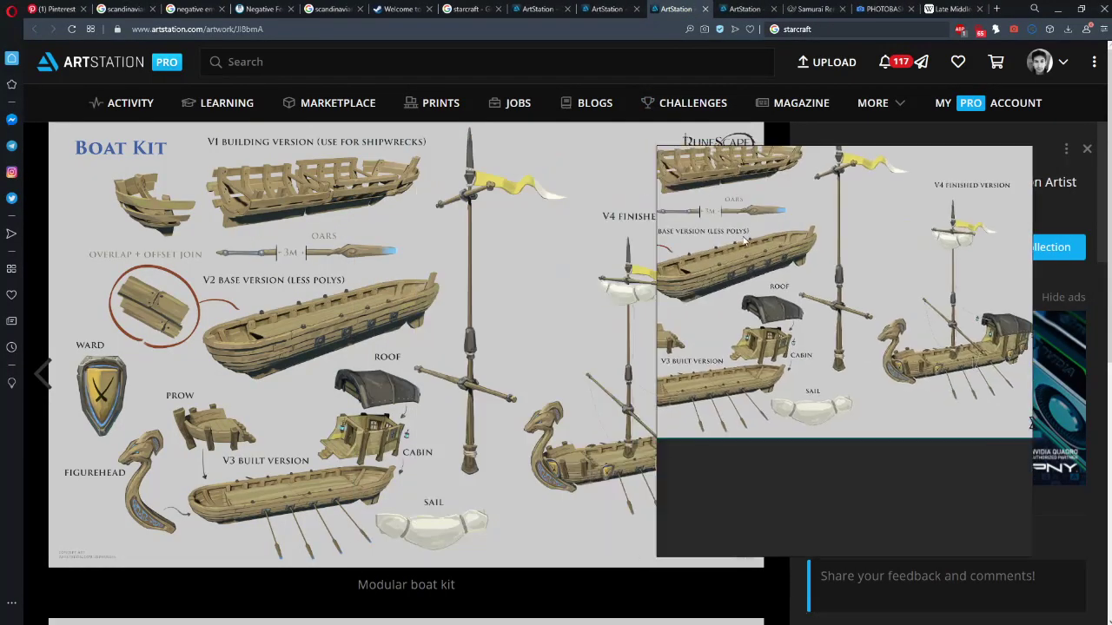
pyautogui.click(703, 9)
# Add the Elf City building concept sheet to the reference board, directly beneath the boat kit image
pyautogui.moveTo(753, 330); pyautogui.dragTo(776, 356)
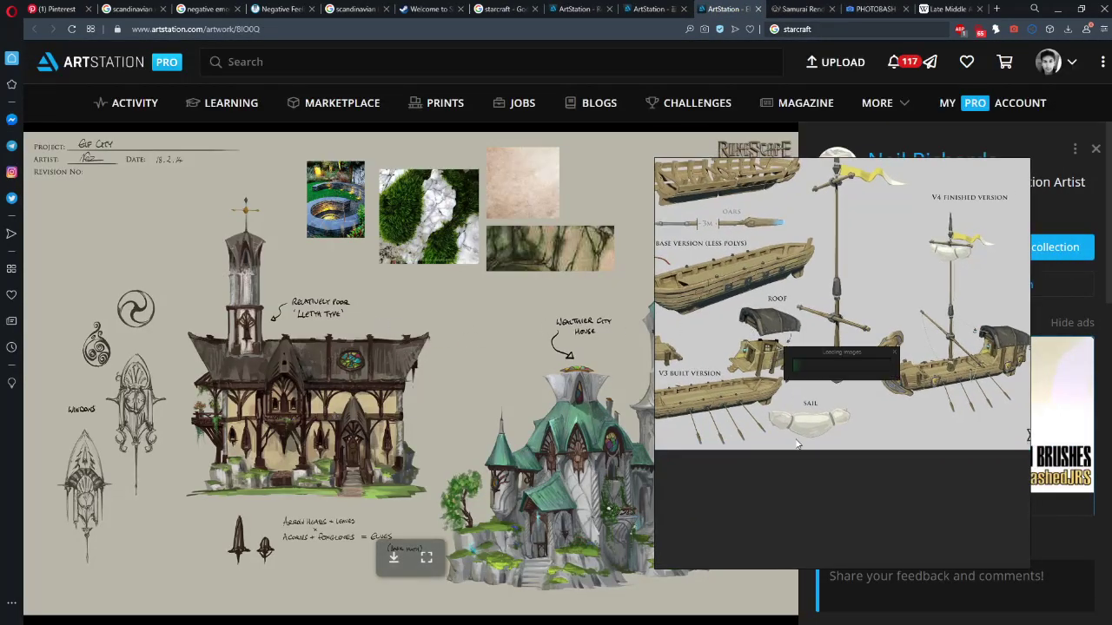
pyautogui.scroll(-4, 844, 438)
pyautogui.moveTo(861, 434)
pyautogui.mouseDown()
pyautogui.moveTo(850, 366)
pyautogui.moveTo(824, 434)
pyautogui.moveTo(853, 416)
pyautogui.mouseUp()
pyautogui.scroll(-5, 847, 365)
pyautogui.scroll(-2, 842, 358)
pyautogui.moveTo(852, 416); pyautogui.dragTo(895, 395)
pyautogui.moveTo(859, 347); pyautogui.dragTo(888, 354)
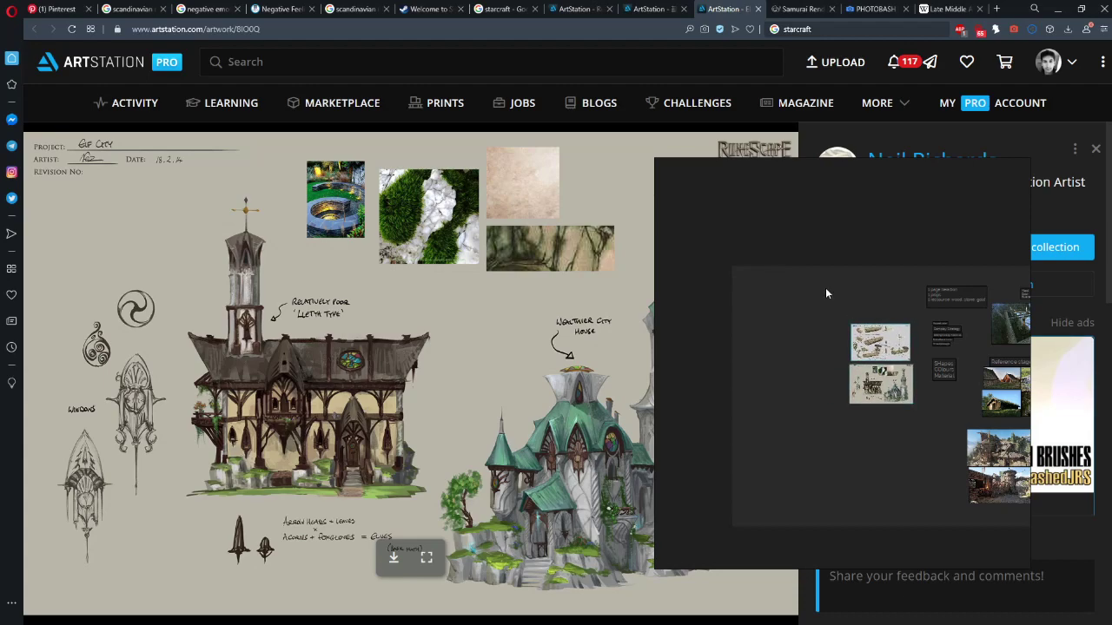
pyautogui.scroll(6, 954, 333)
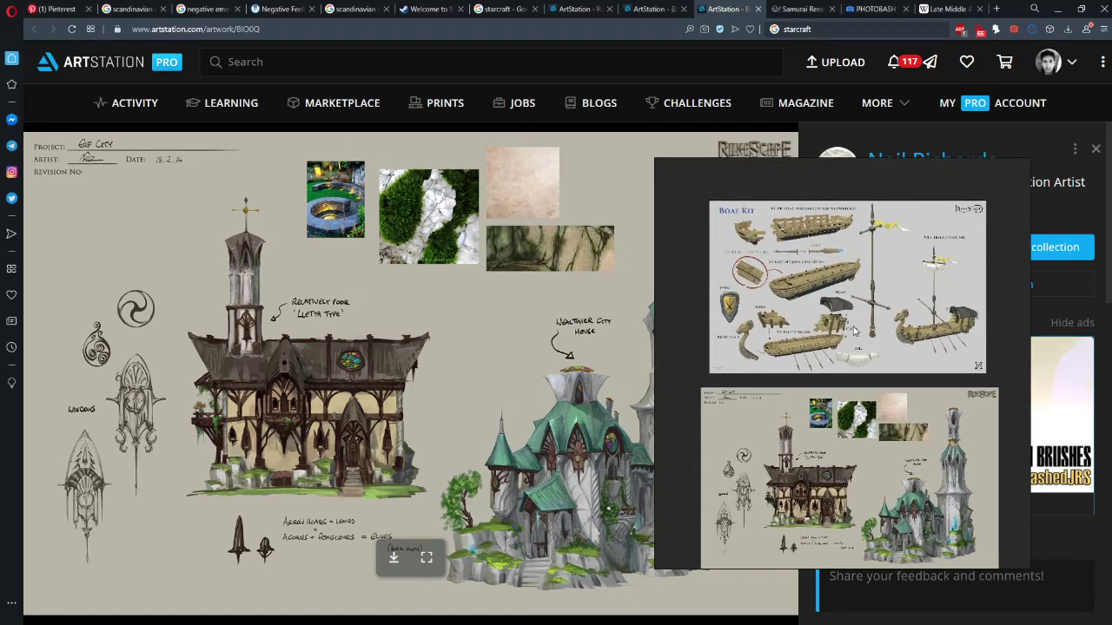
pyautogui.moveTo(835, 458); pyautogui.dragTo(838, 379)
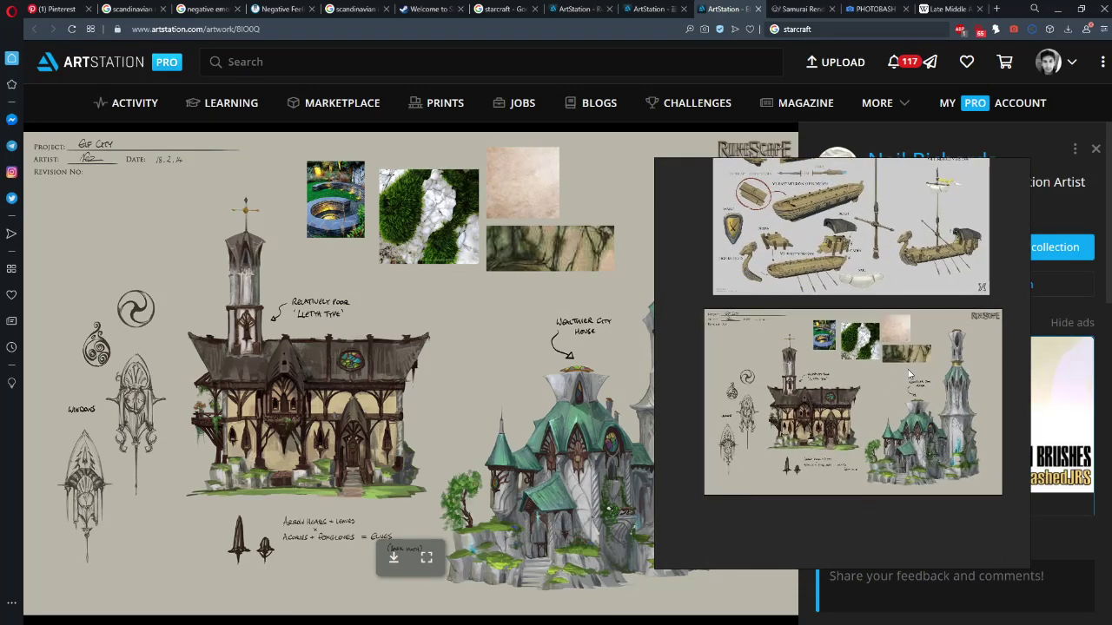
# Search ArtStation for "sketch architecture" and open the artwork with the medieval buildings progression concept
pyautogui.scroll(-2, 860, 353)
pyautogui.moveTo(707, 338); pyautogui.dragTo(628, 329)
pyautogui.click(455, 69)
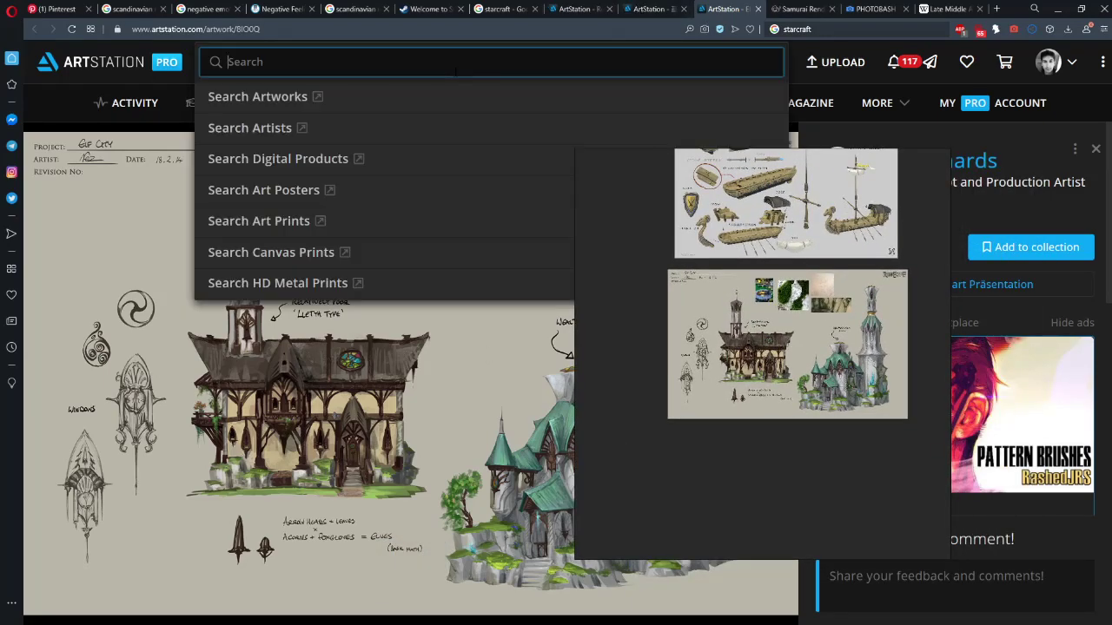
pyautogui.write('sketch architectu')
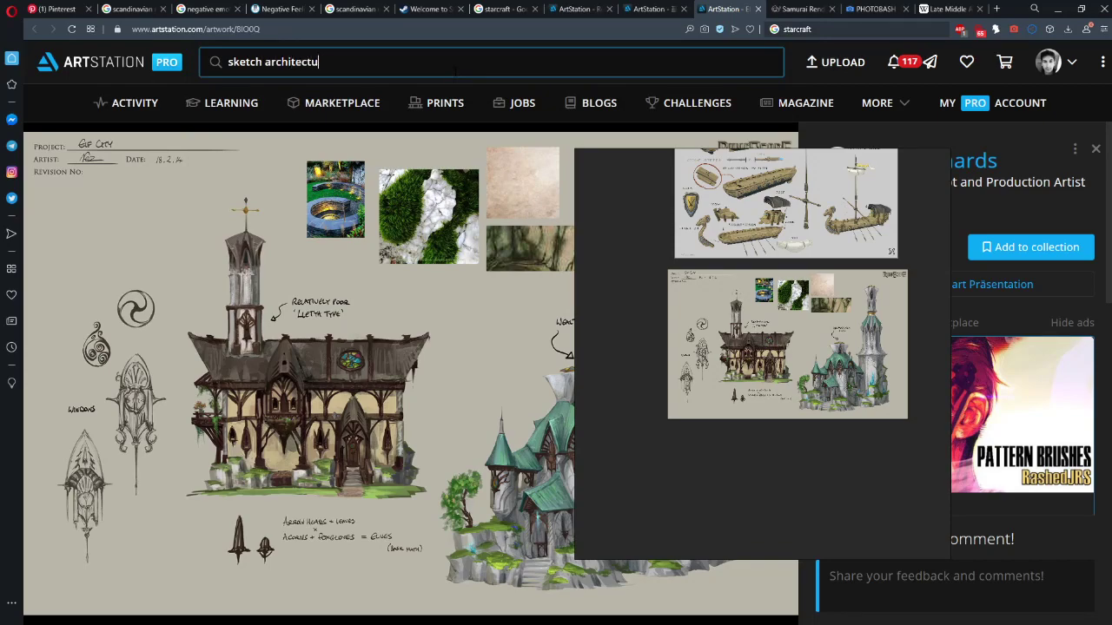
pyautogui.write('re')
pyautogui.press('Return')
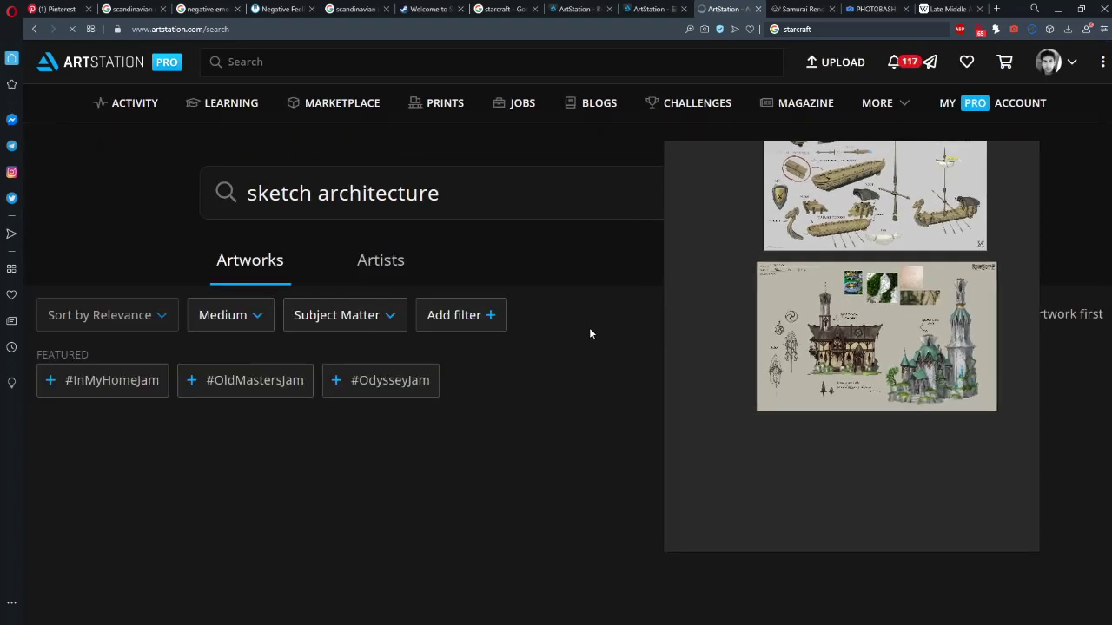
pyautogui.scroll(-3, 556, 328)
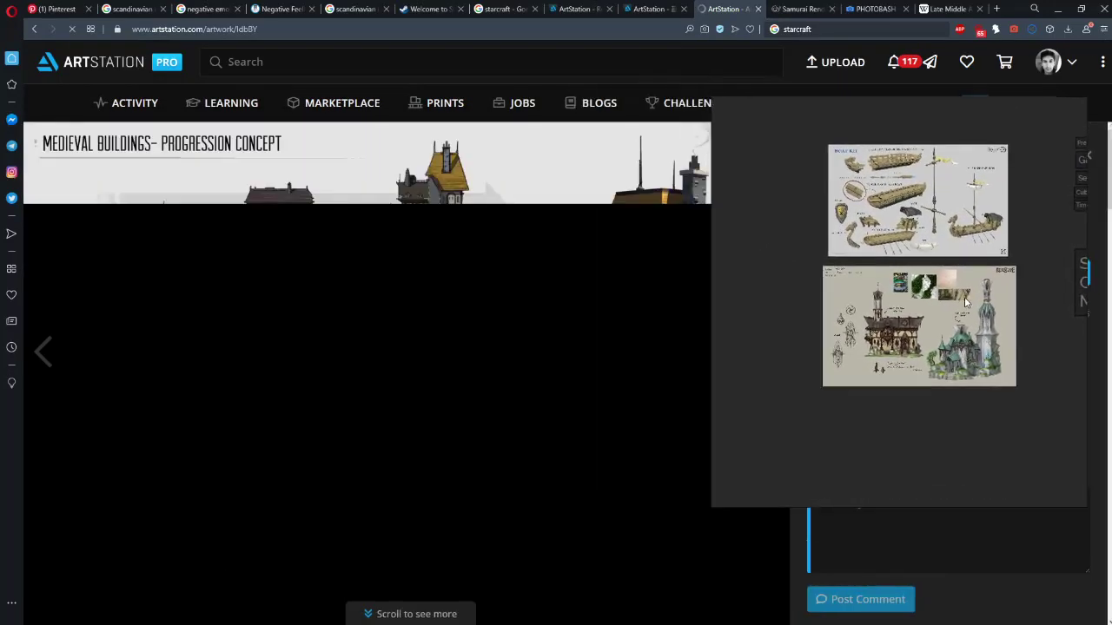
# Look through the artwork's medieval building progression, civic building and Asian building design sheets
pyautogui.scroll(-5, 616, 298)
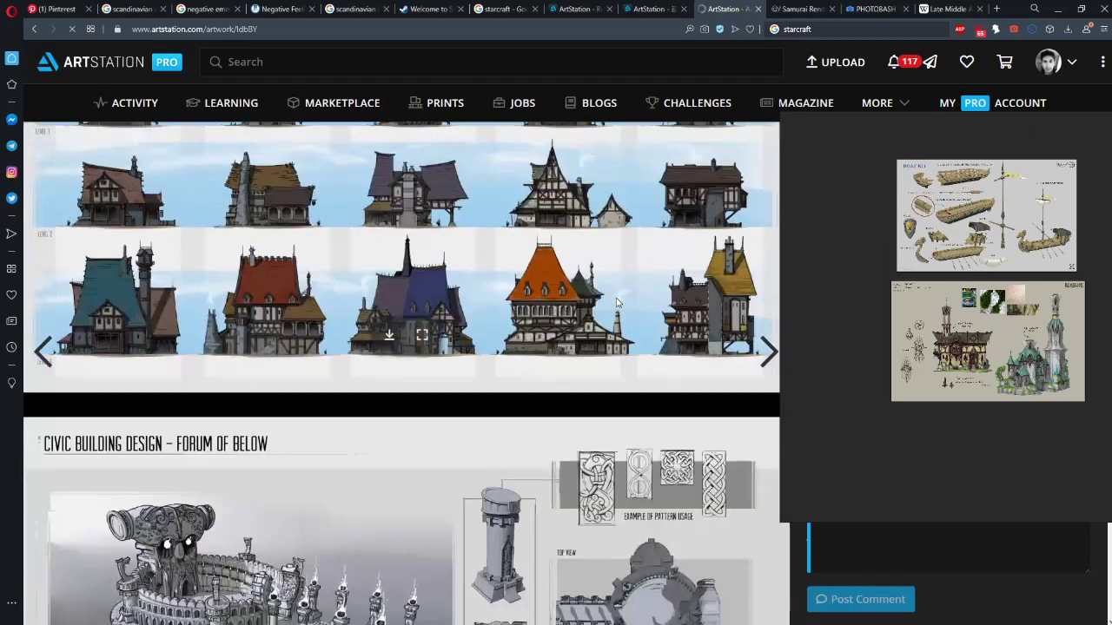
pyautogui.scroll(-10, 616, 300)
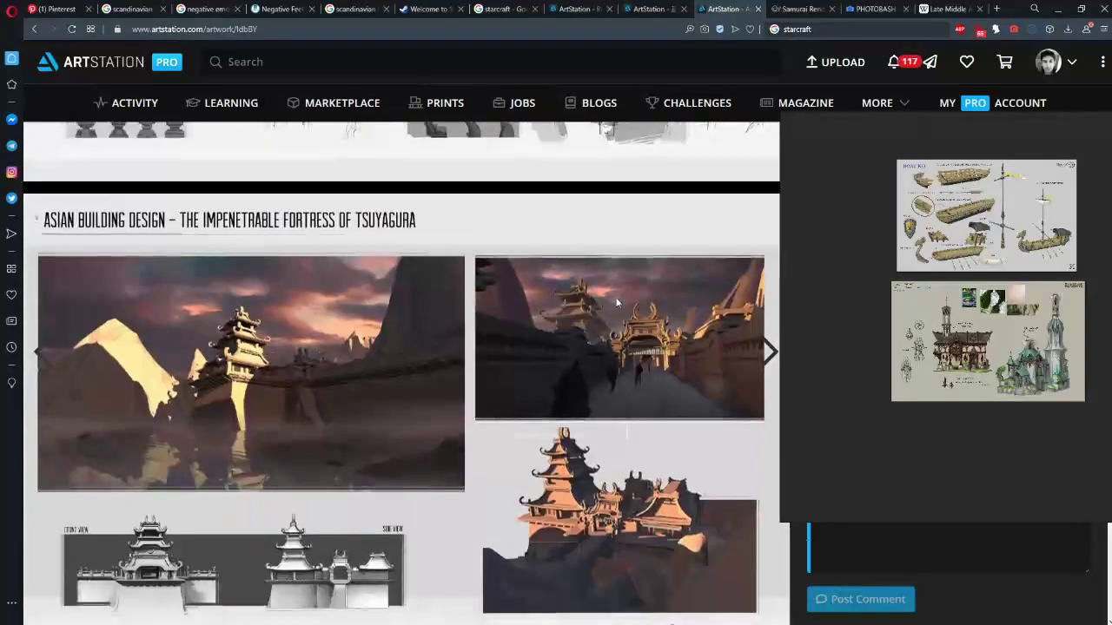
pyautogui.scroll(15, 615, 302)
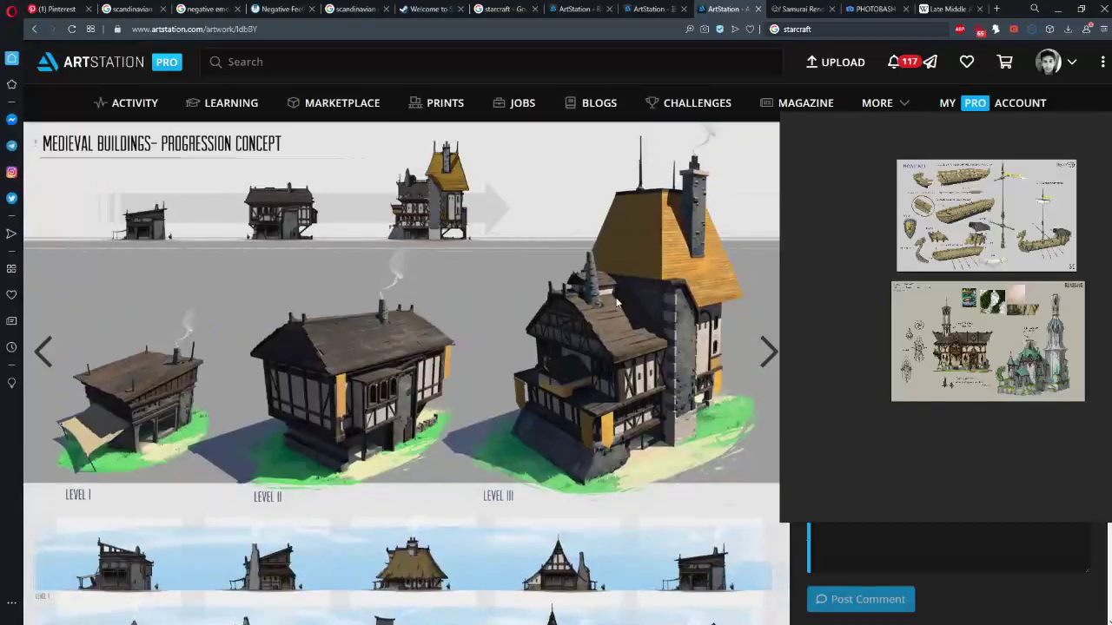
pyautogui.scroll(-6, 615, 302)
pyautogui.scroll(-6, 612, 302)
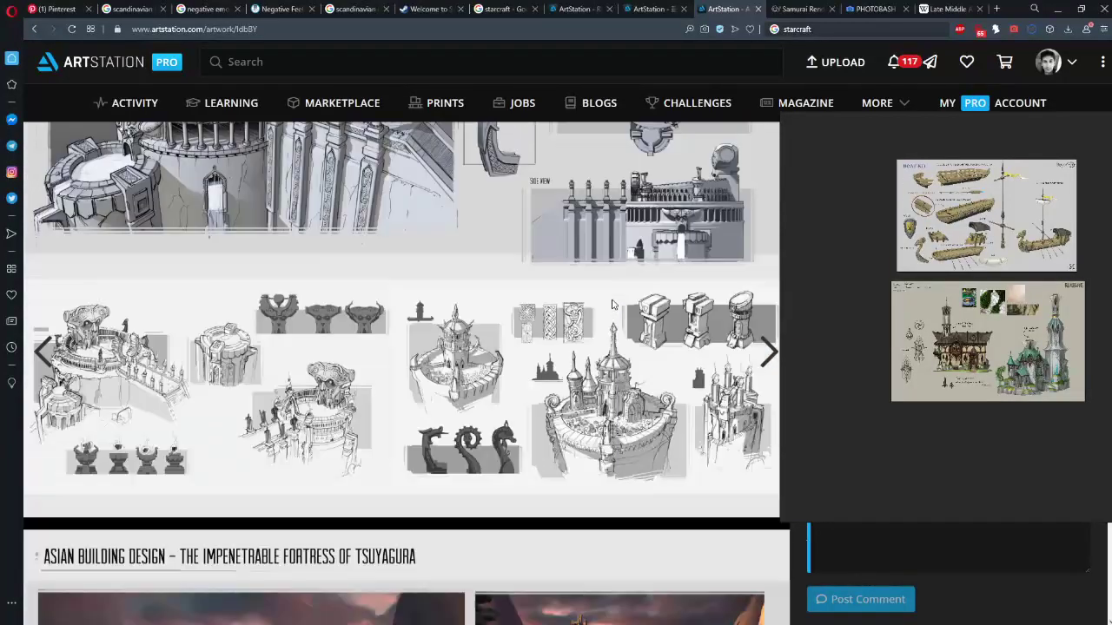
pyautogui.scroll(3, 612, 302)
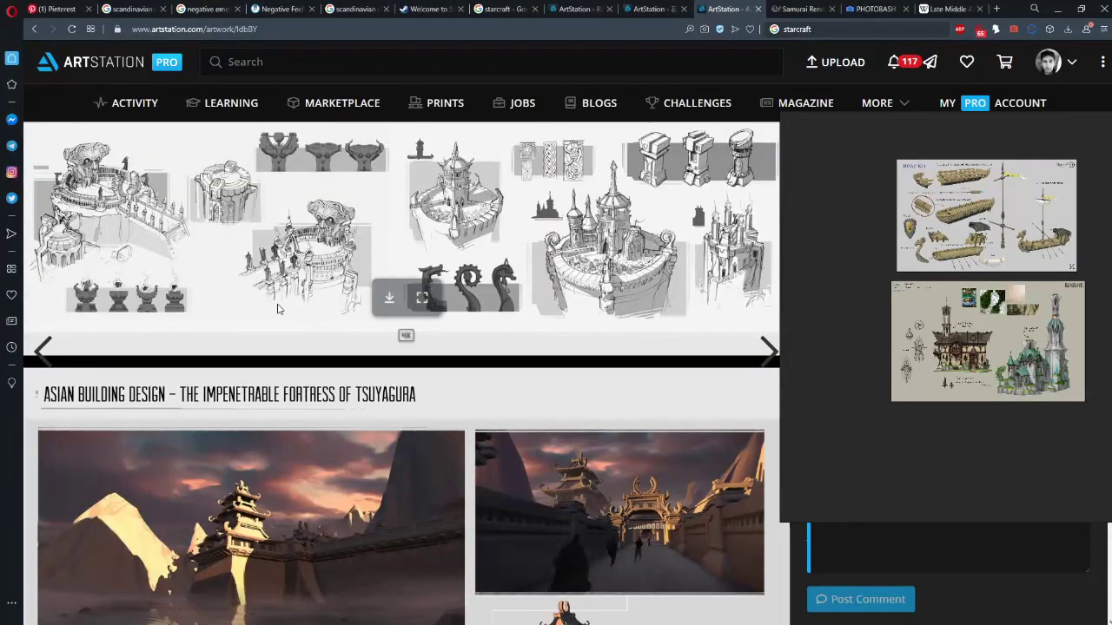
pyautogui.scroll(4, 136, 403)
# Examine the Fortress of Tsuyagura sheet, including its front and side views, roof ornaments and entrance sketches
pyautogui.scroll(-7, 163, 357)
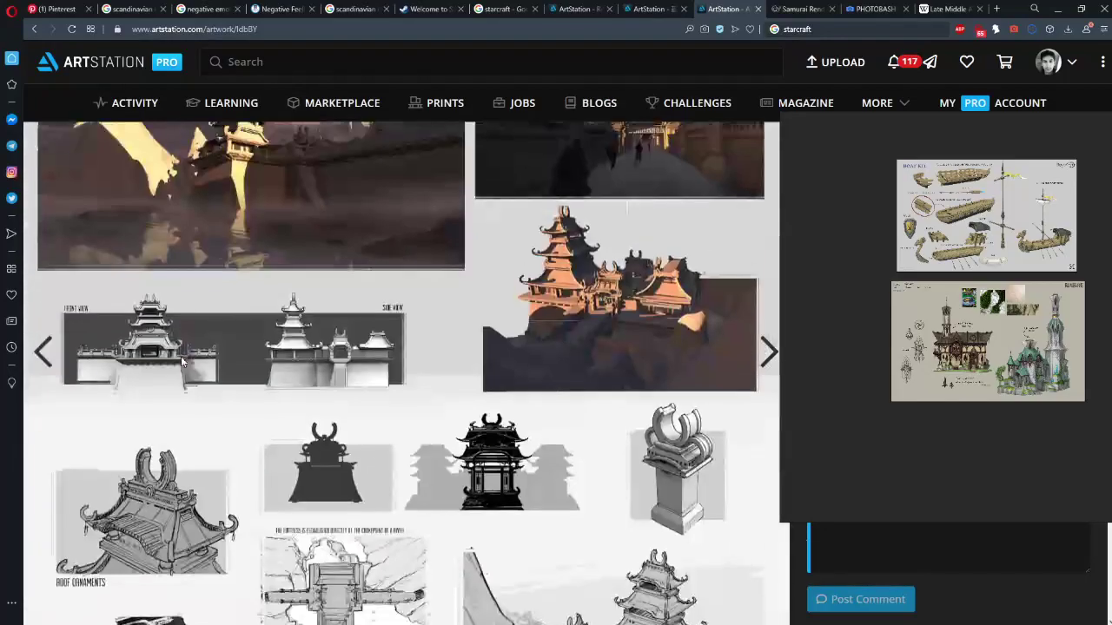
pyautogui.scroll(4, 174, 358)
pyautogui.scroll(1, 182, 356)
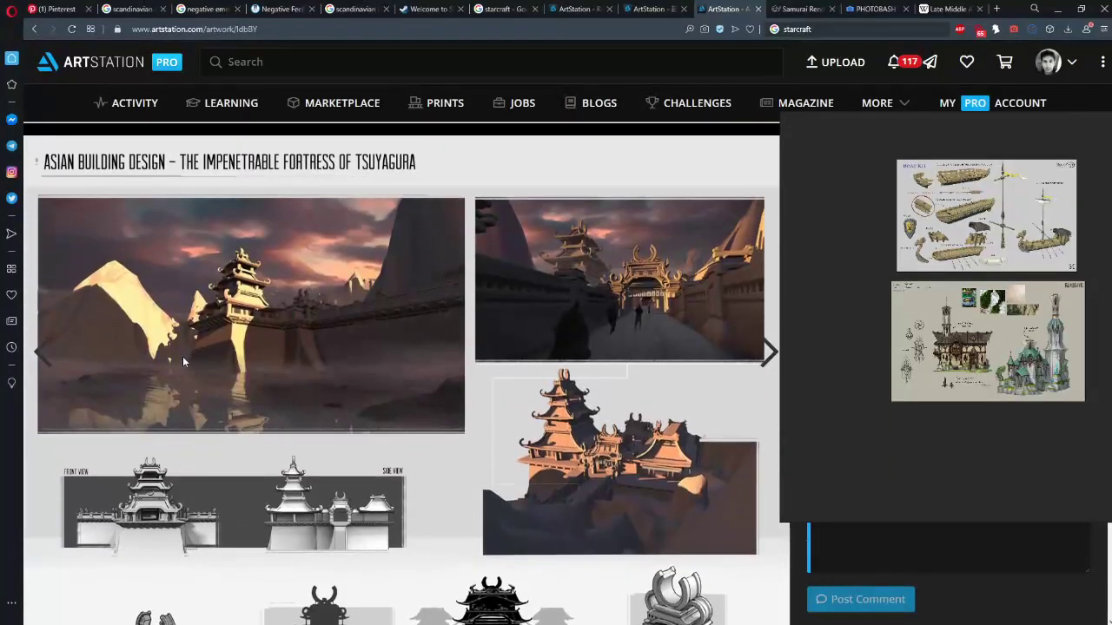
pyautogui.scroll(-5, 184, 356)
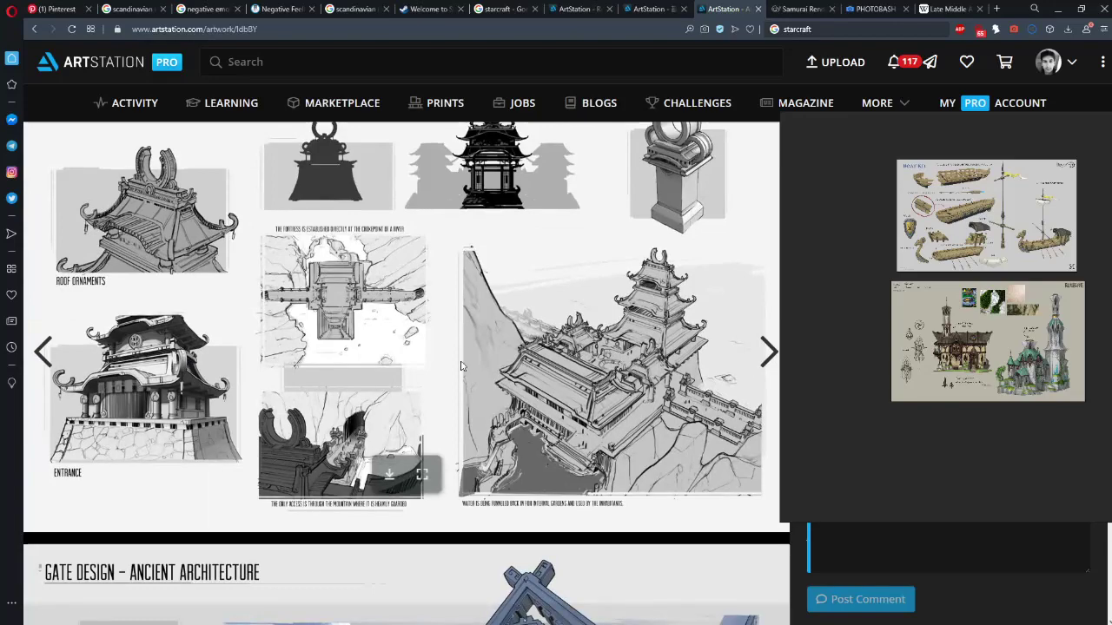
pyautogui.scroll(3, 260, 317)
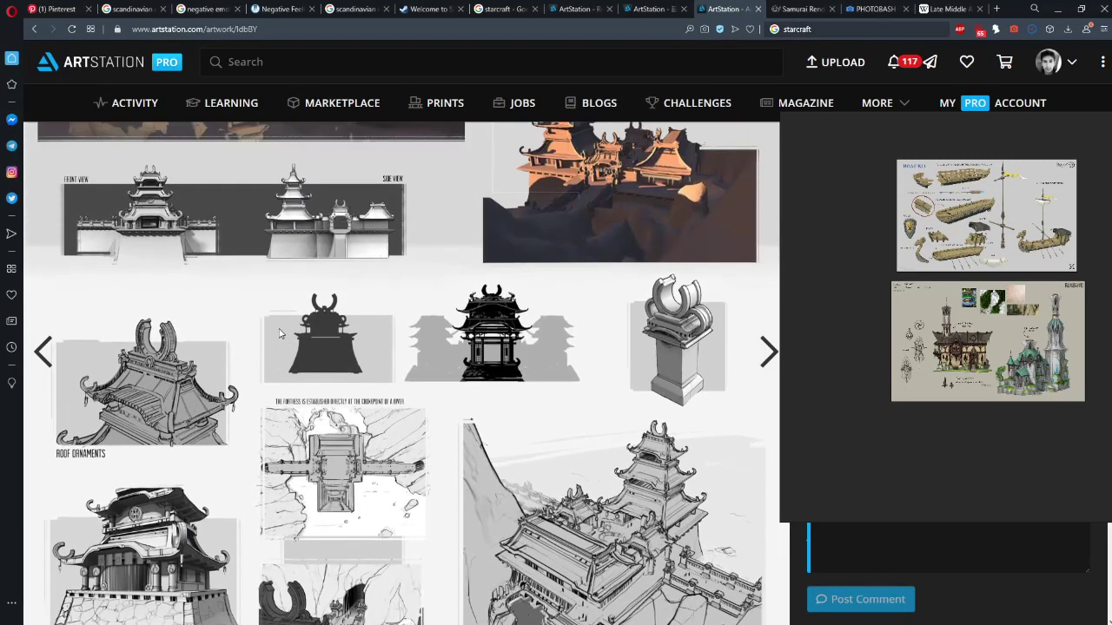
pyautogui.scroll(5, 280, 332)
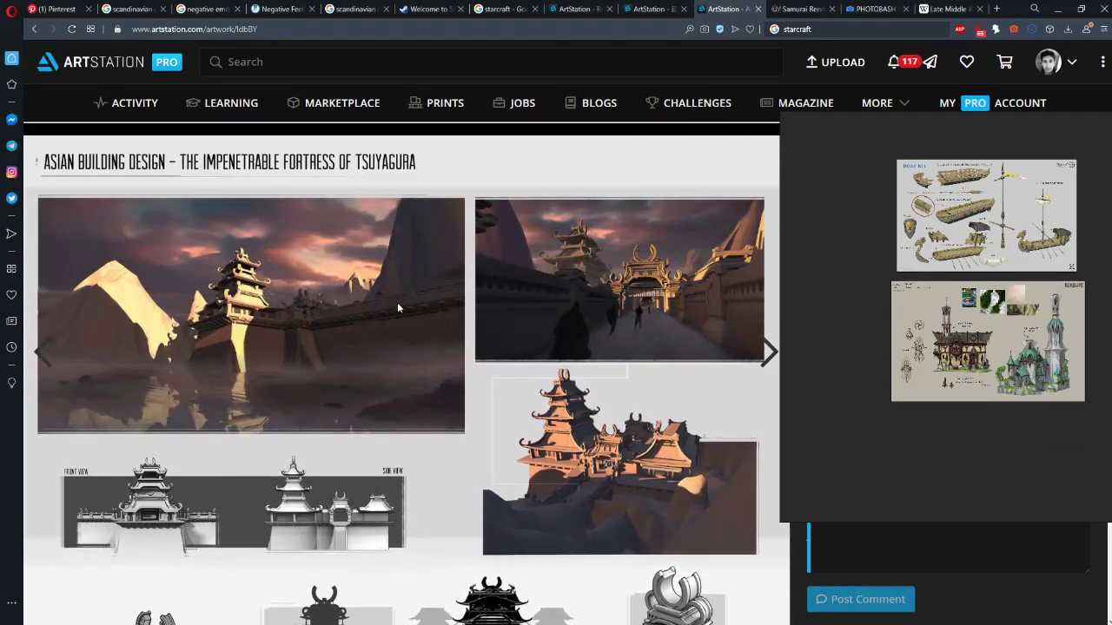
# Add the Medieval Buildings progression concept sheet to the reference board, beneath the Elf City image
pyautogui.scroll(15, 409, 306)
pyautogui.scroll(-3, 439, 304)
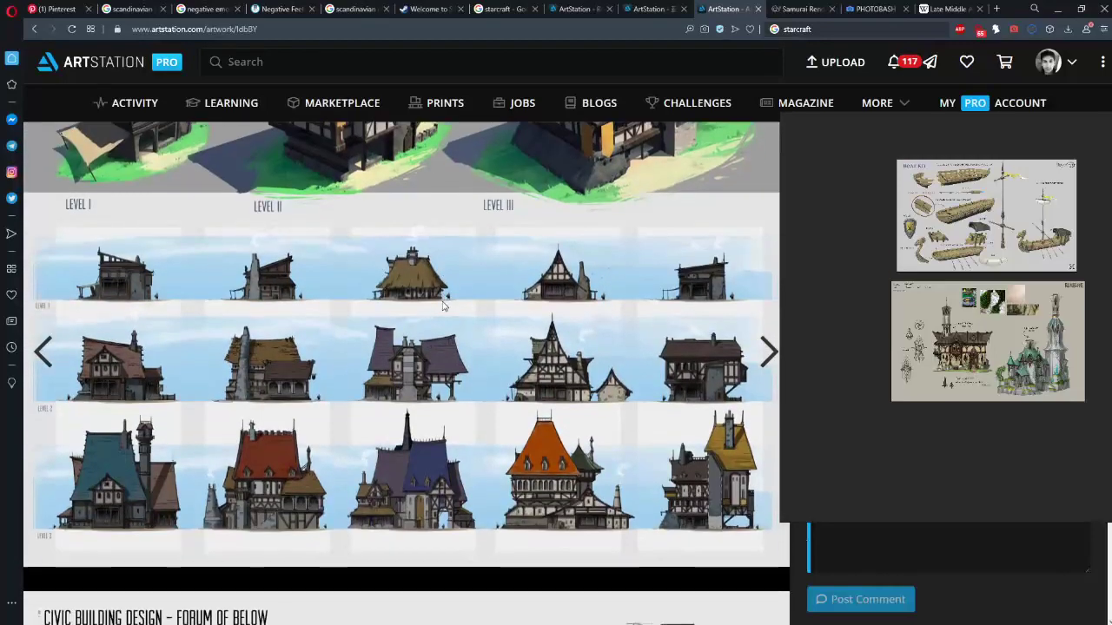
pyautogui.scroll(2, 442, 306)
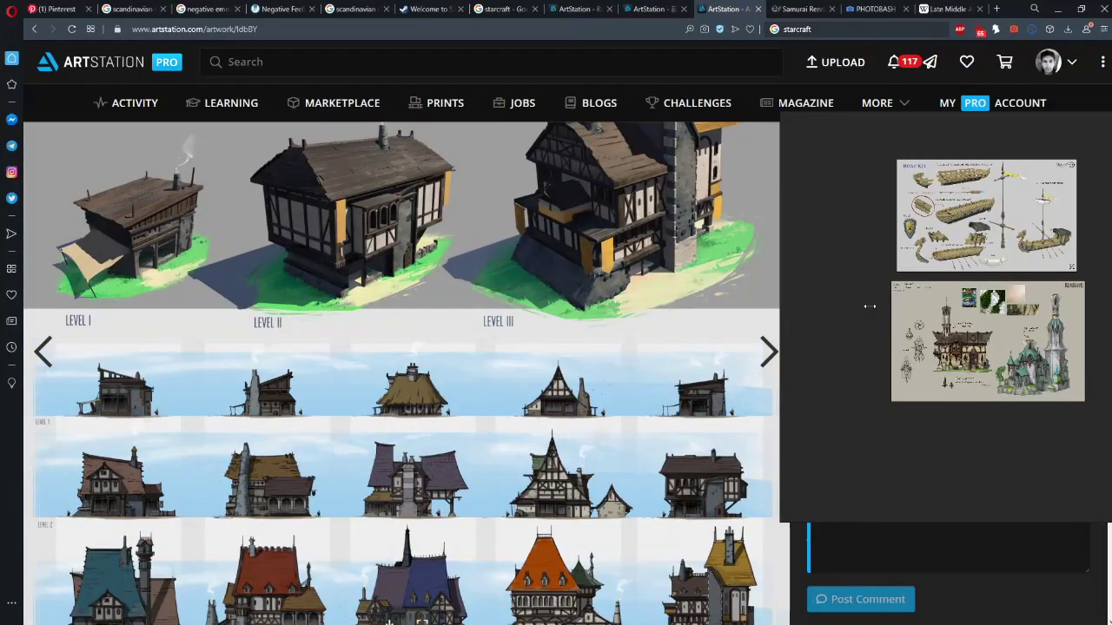
pyautogui.moveTo(869, 306); pyautogui.dragTo(892, 312)
pyautogui.scroll(-7, 884, 330)
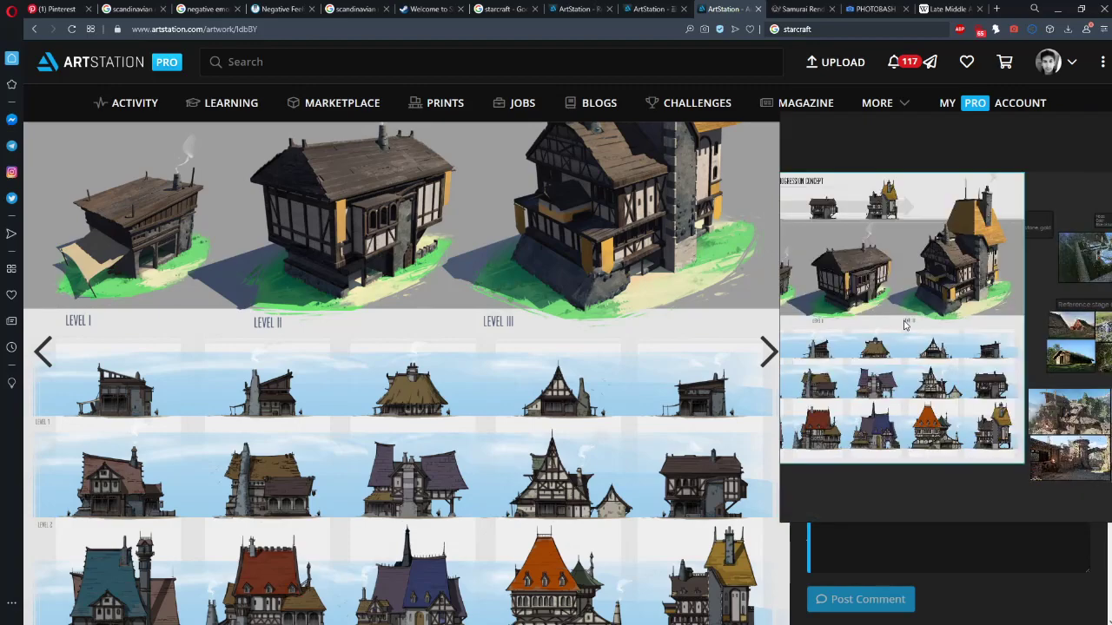
pyautogui.scroll(-6, 904, 324)
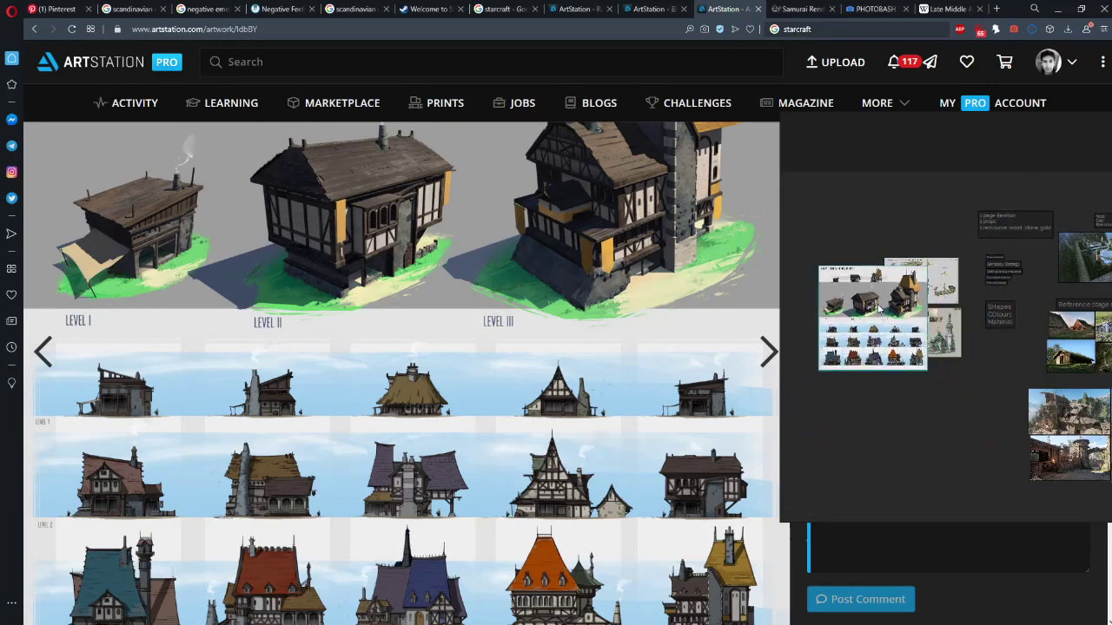
pyautogui.moveTo(878, 309); pyautogui.dragTo(921, 408)
pyautogui.scroll(6, 1023, 300)
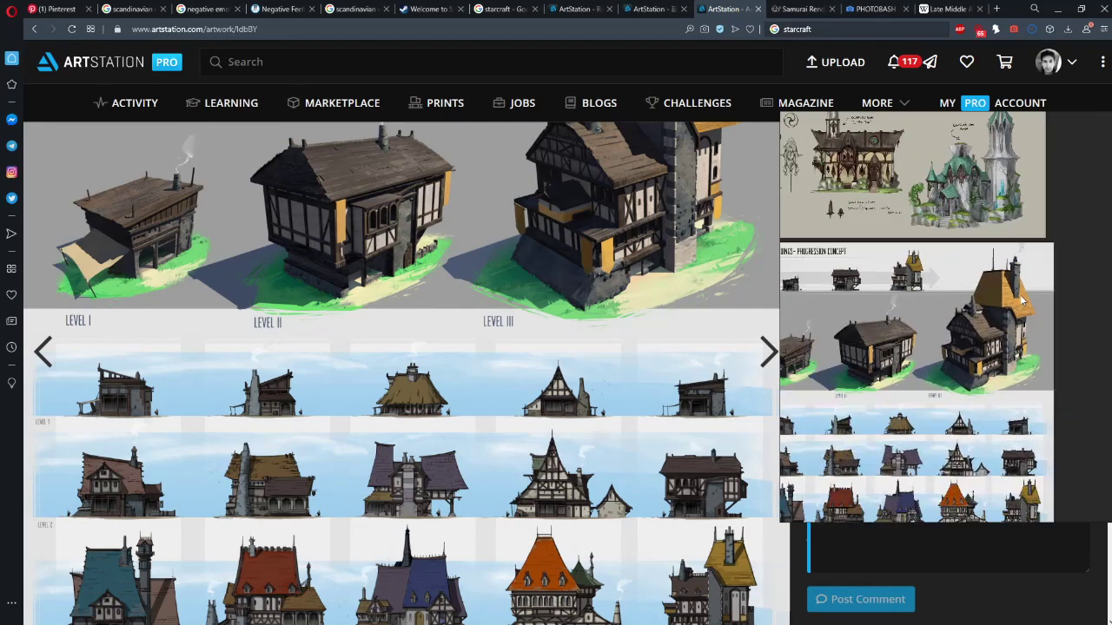
# Expand the reference board to fill the screen and bring the medieval buildings sheet into close view
pyautogui.moveTo(1022, 301); pyautogui.dragTo(1092, 243)
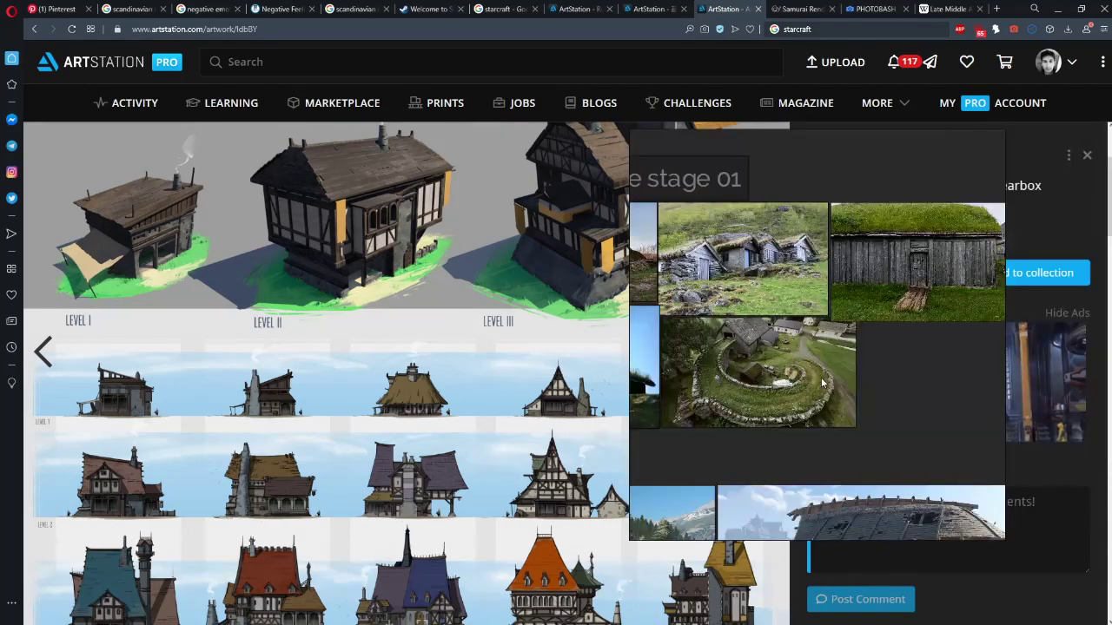
pyautogui.hotkey('ctrl', 'f')
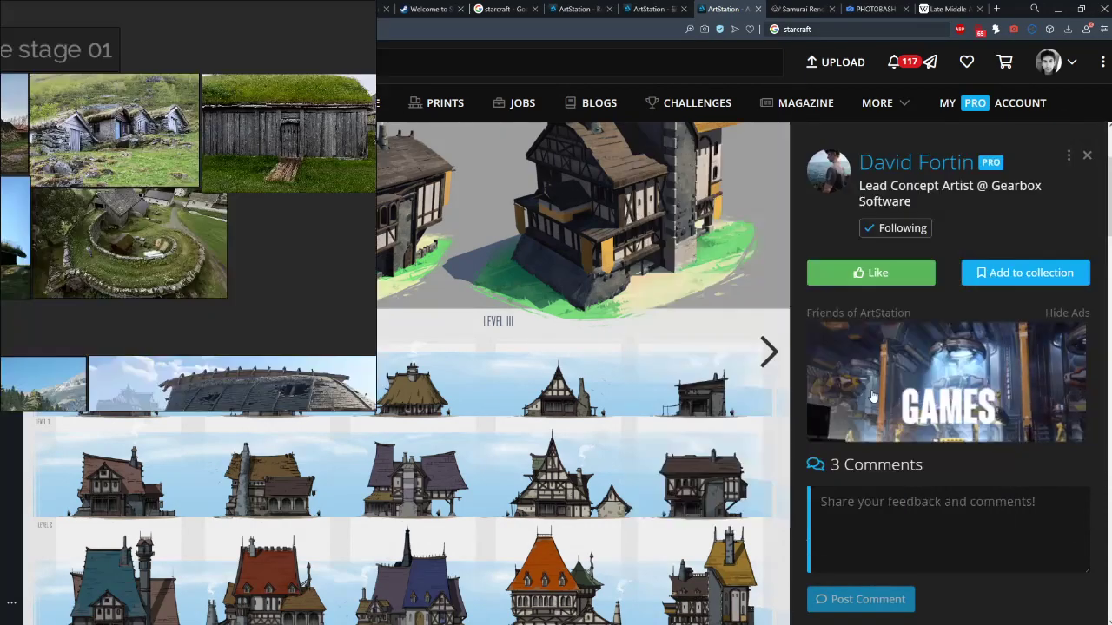
pyautogui.moveTo(278, 276); pyautogui.dragTo(626, 273)
pyautogui.moveTo(256, 473); pyautogui.dragTo(878, 319)
pyautogui.scroll(6, 208, 261)
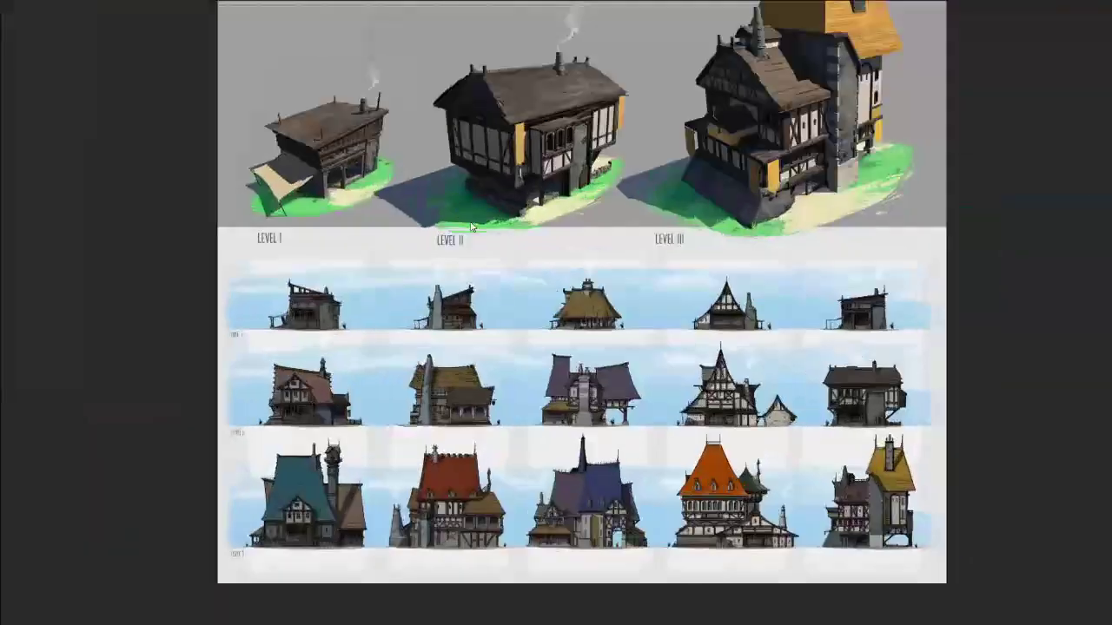
# Examine the Level I, Level II and Level III house renders on the medieval buildings sheet
pyautogui.moveTo(440, 228); pyautogui.dragTo(450, 384)
pyautogui.scroll(2, 261, 348)
pyautogui.moveTo(212, 353); pyautogui.dragTo(176, 390)
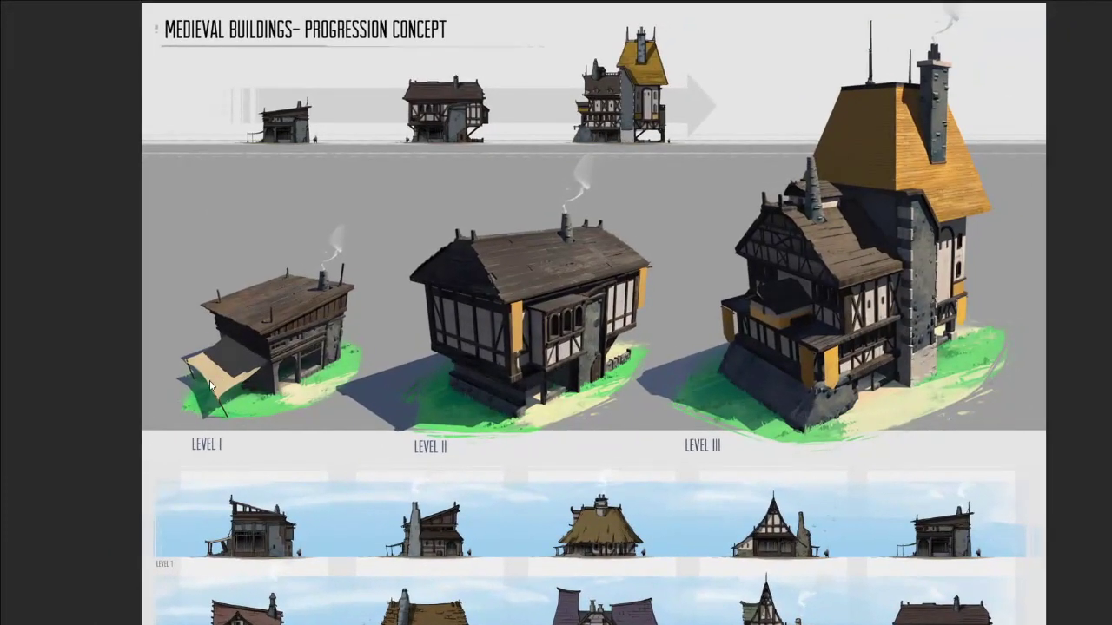
pyautogui.scroll(2, 210, 386)
pyautogui.moveTo(608, 358); pyautogui.dragTo(497, 390)
pyautogui.scroll(-2, 516, 356)
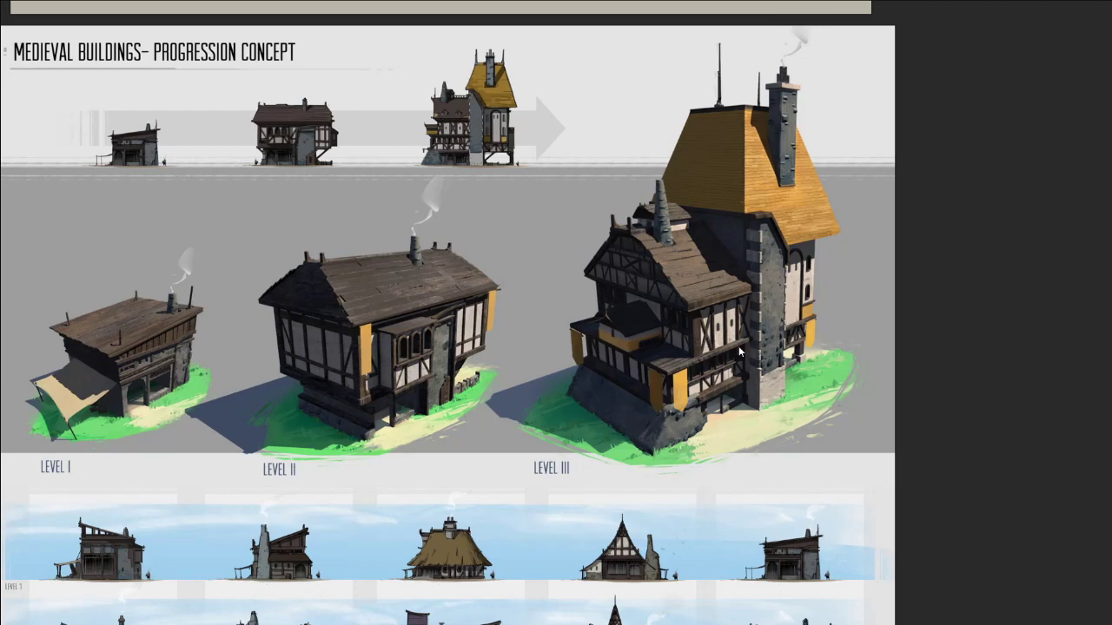
pyautogui.scroll(-1, 739, 351)
pyautogui.moveTo(713, 402); pyautogui.dragTo(787, 290)
pyautogui.scroll(1, 606, 320)
pyautogui.moveTo(712, 309); pyautogui.dragTo(726, 379)
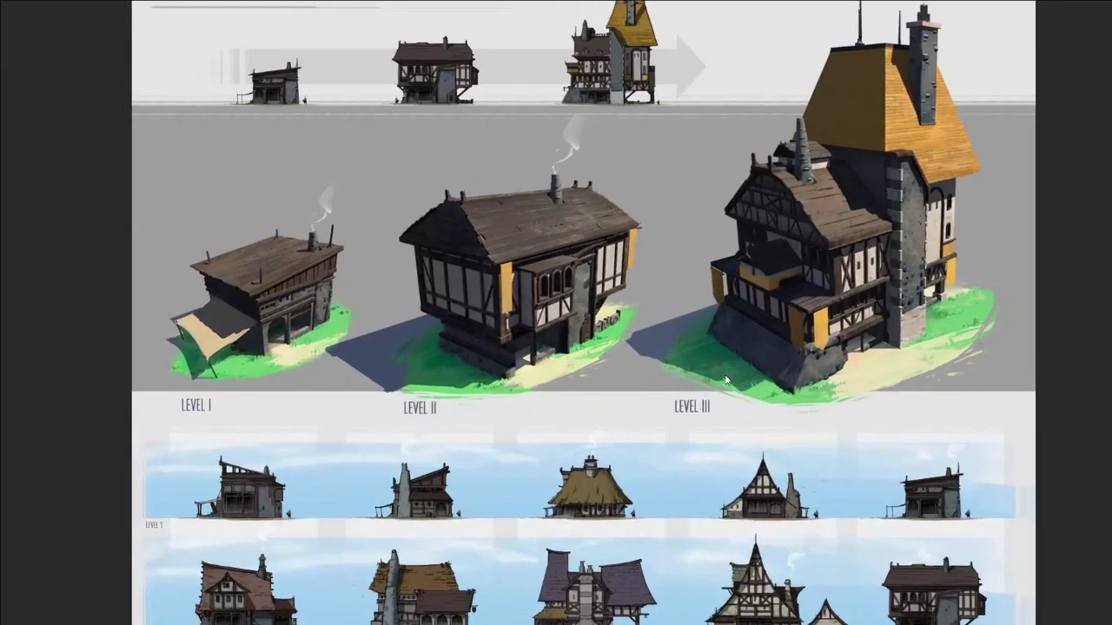
pyautogui.scroll(-2, 654, 348)
pyautogui.scroll(2, 862, 354)
pyautogui.moveTo(387, 334); pyautogui.dragTo(508, 356)
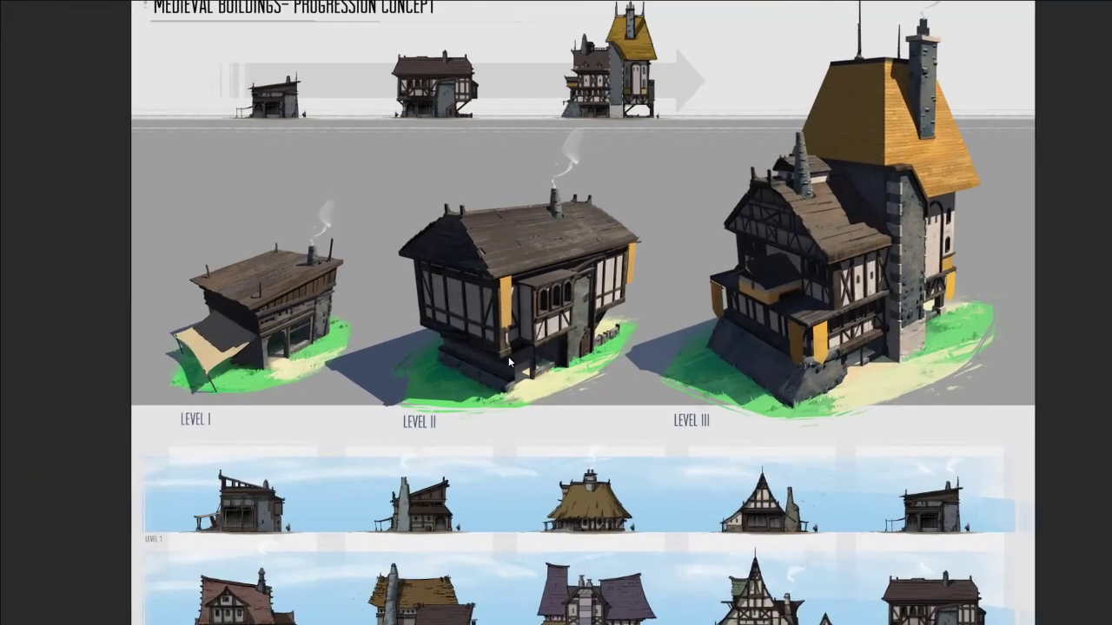
# Compare the small progression silhouettes and the rows of house variations with the three large house renders
pyautogui.moveTo(403, 209); pyautogui.dragTo(410, 238)
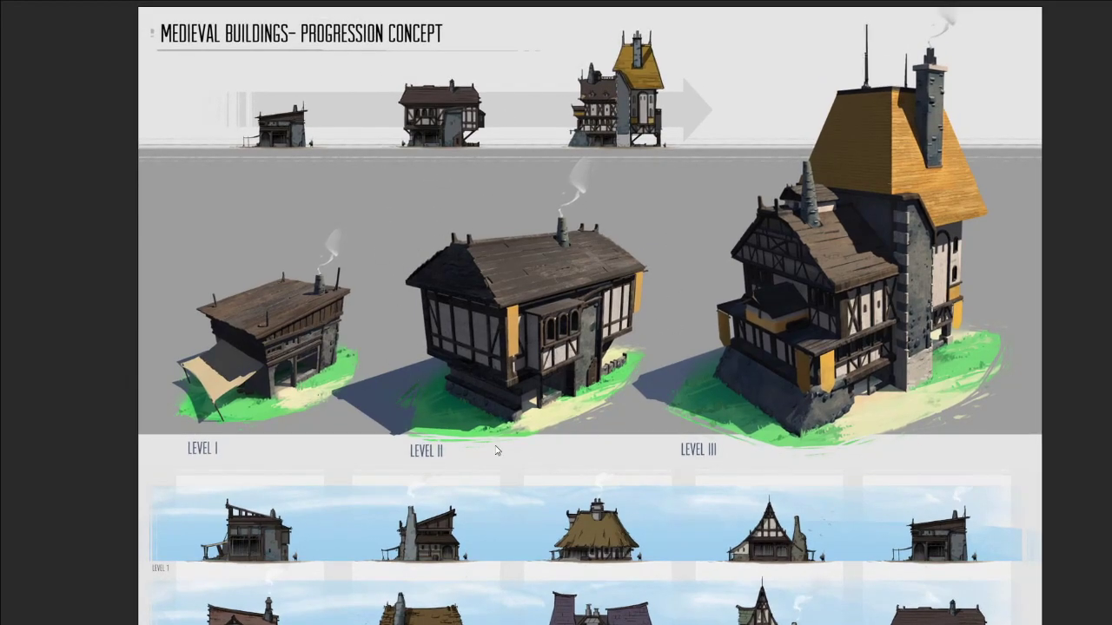
pyautogui.moveTo(601, 145); pyautogui.dragTo(612, 92)
pyautogui.scroll(-2, 579, 283)
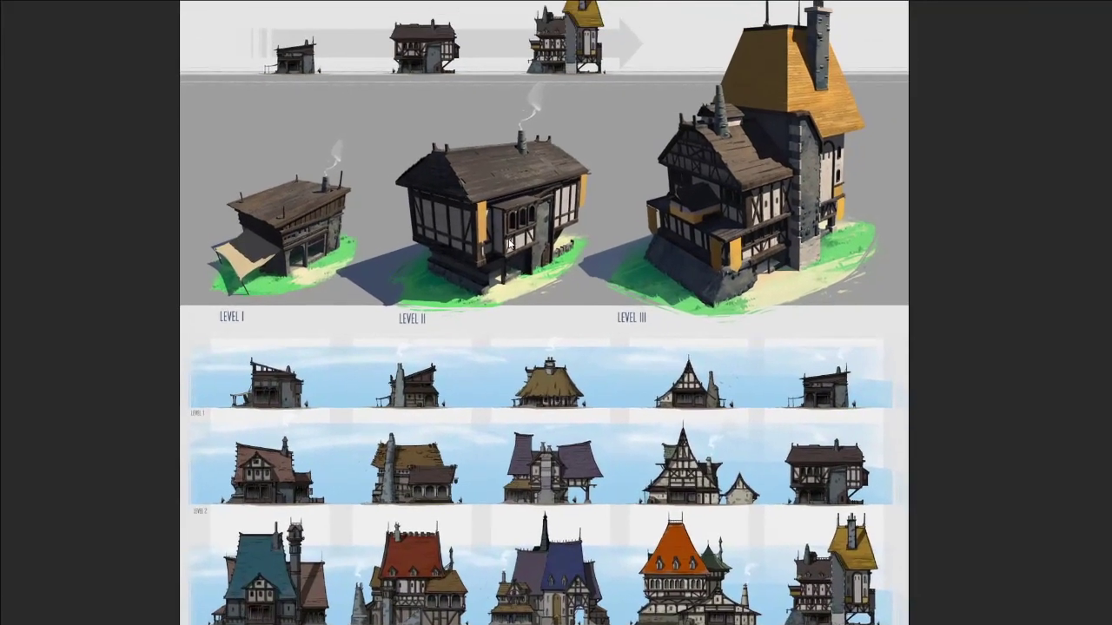
pyautogui.moveTo(481, 140); pyautogui.dragTo(579, 303)
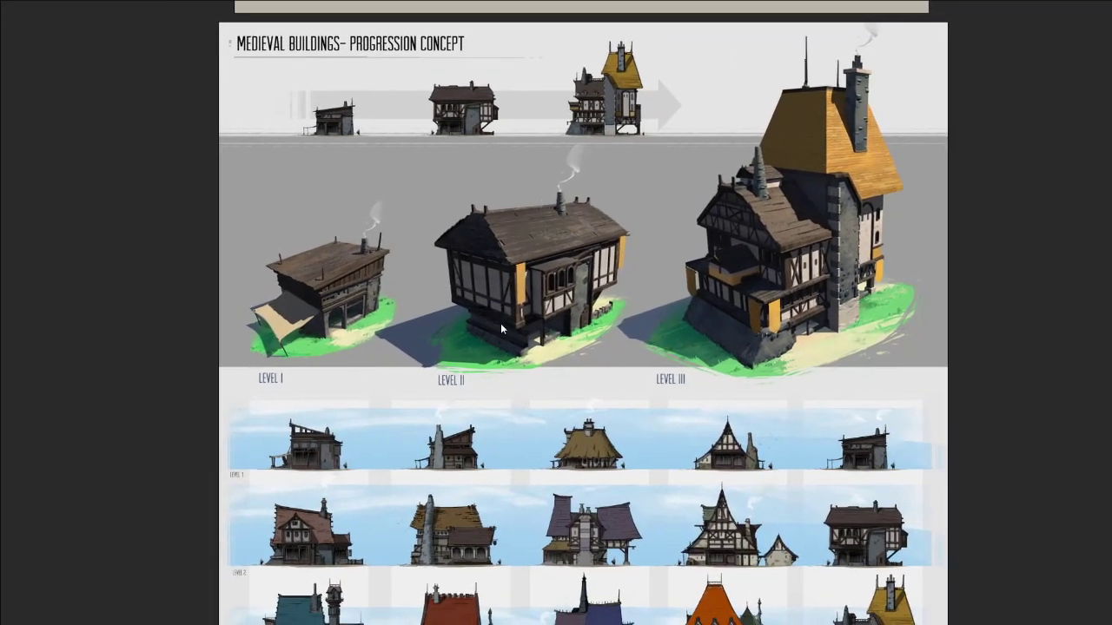
pyautogui.moveTo(639, 285); pyautogui.dragTo(554, 282)
pyautogui.moveTo(614, 257); pyautogui.dragTo(605, 288)
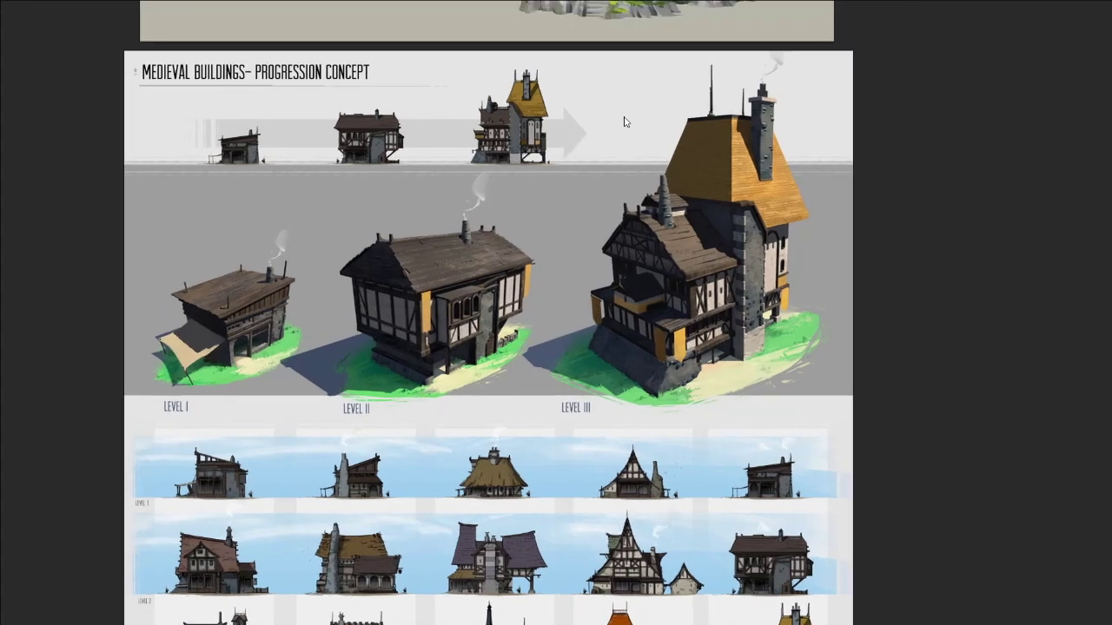
pyautogui.moveTo(627, 175); pyautogui.dragTo(634, 186)
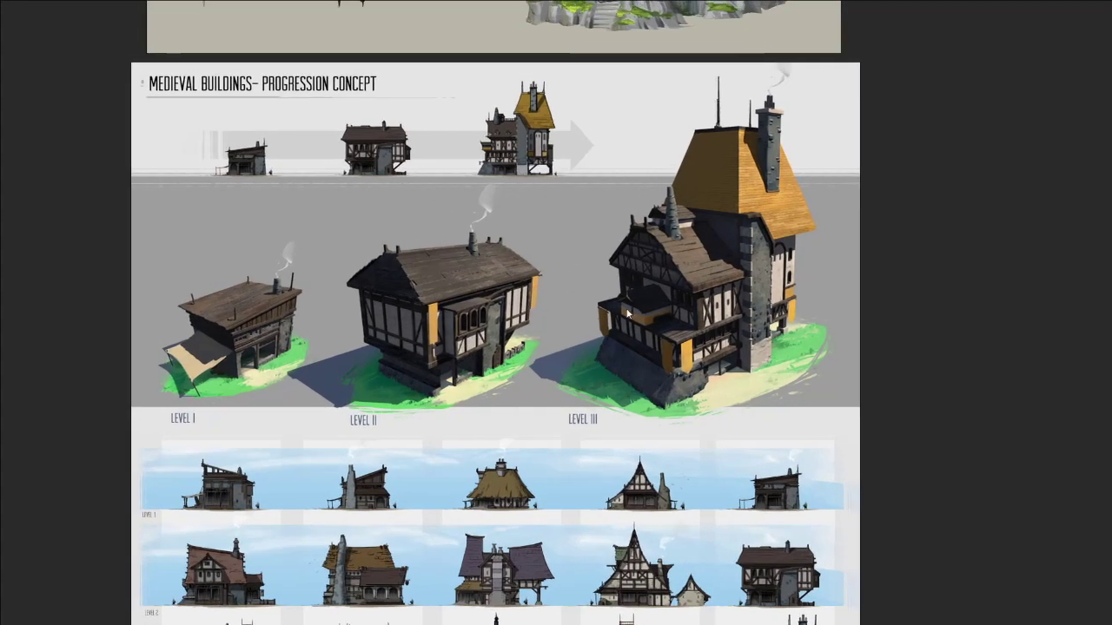
pyautogui.moveTo(637, 301); pyautogui.dragTo(628, 301)
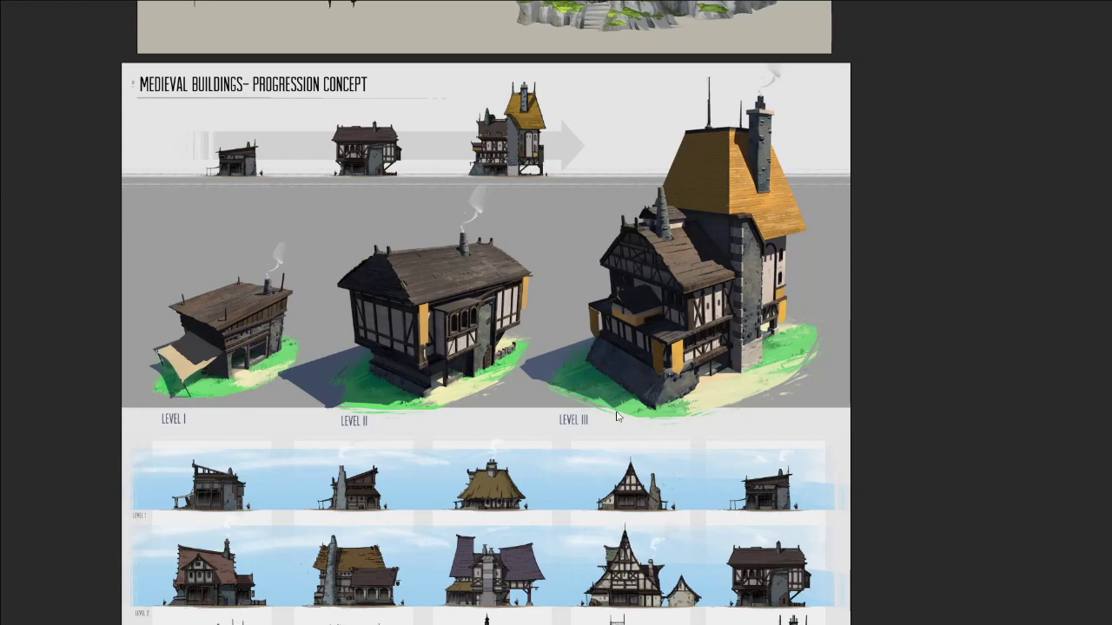
pyautogui.moveTo(638, 256)
pyautogui.mouseDown()
pyautogui.moveTo(724, 146)
pyautogui.moveTo(650, 137)
pyautogui.mouseUp()
pyautogui.scroll(2, 869, 306)
pyautogui.moveTo(694, 261); pyautogui.dragTo(809, 213)
pyautogui.scroll(-3, 809, 213)
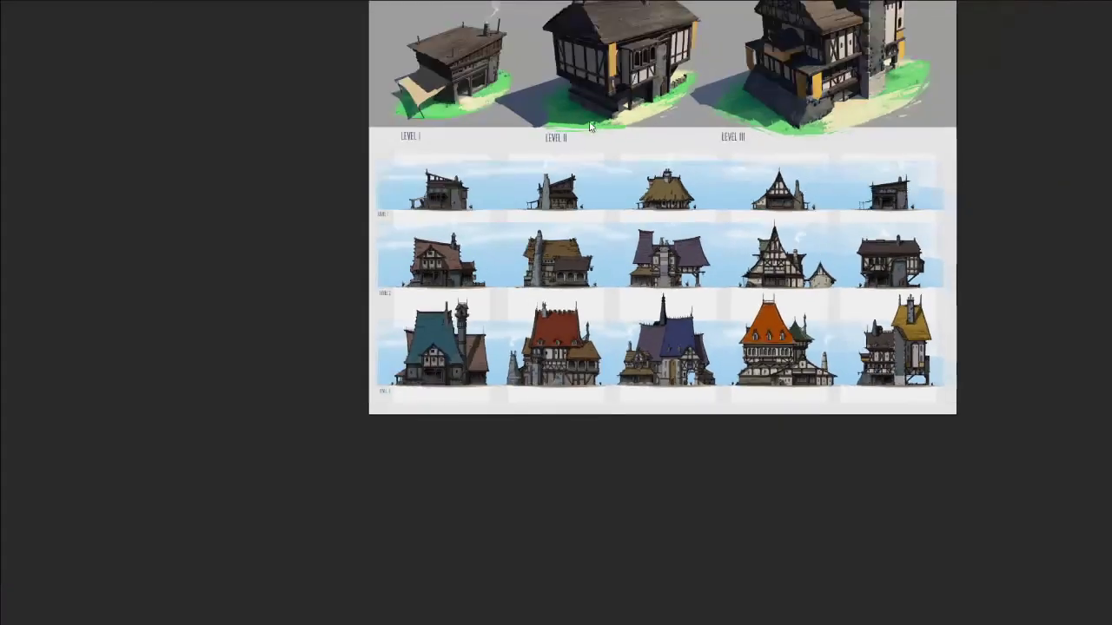
# Scale the medieval buildings sheet to the Elf City sheet's width and align it directly beneath that sheet
pyautogui.moveTo(623, 165); pyautogui.dragTo(531, 353)
pyautogui.scroll(2, 527, 315)
pyautogui.scroll(-4, 531, 356)
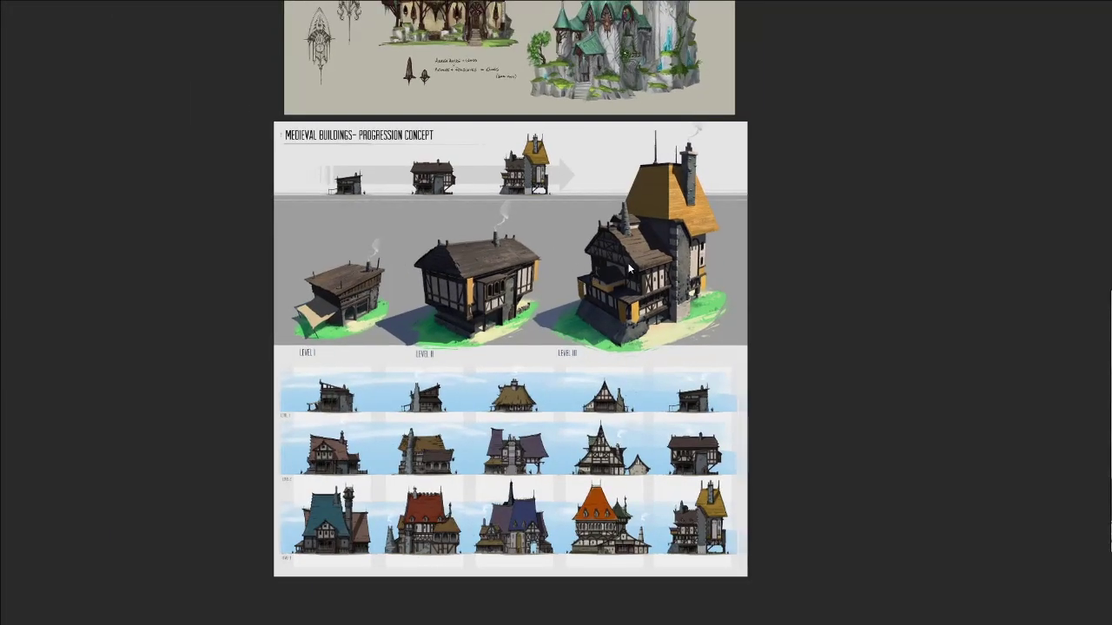
pyautogui.moveTo(628, 264); pyautogui.dragTo(649, 264)
pyautogui.moveTo(649, 264); pyautogui.dragTo(623, 242)
pyautogui.click(785, 168)
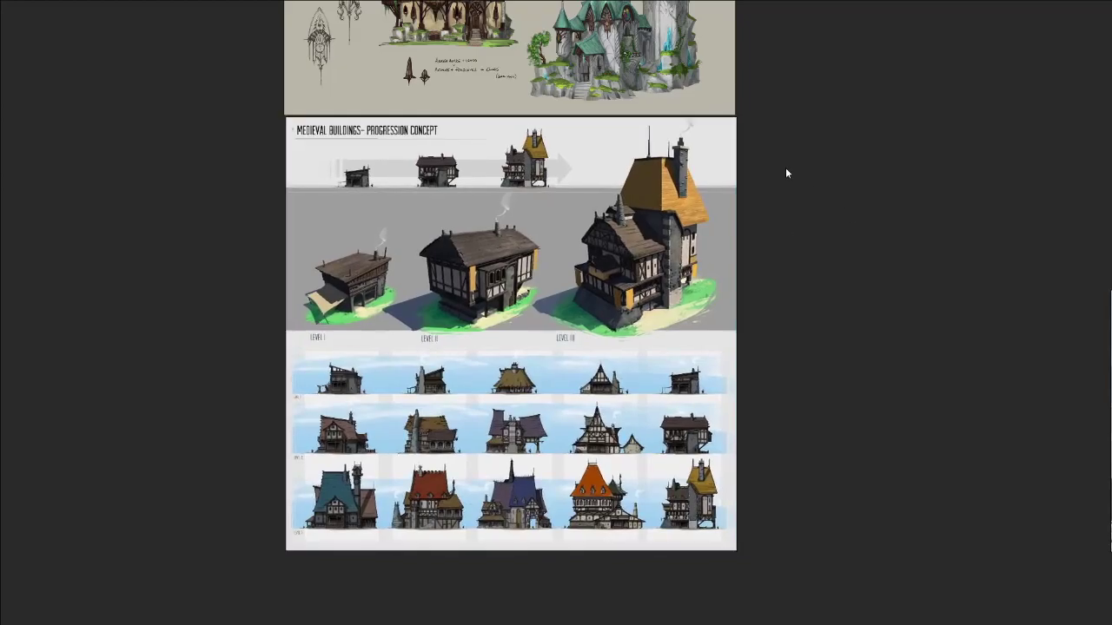
# Review the boat kit, Elf City and medieval buildings sheets together as one column on the reference board
pyautogui.scroll(-1, 785, 167)
pyautogui.moveTo(729, 102); pyautogui.dragTo(727, 293)
pyautogui.scroll(5, 656, 184)
pyautogui.moveTo(576, 219); pyautogui.dragTo(725, 321)
pyautogui.scroll(-5, 726, 322)
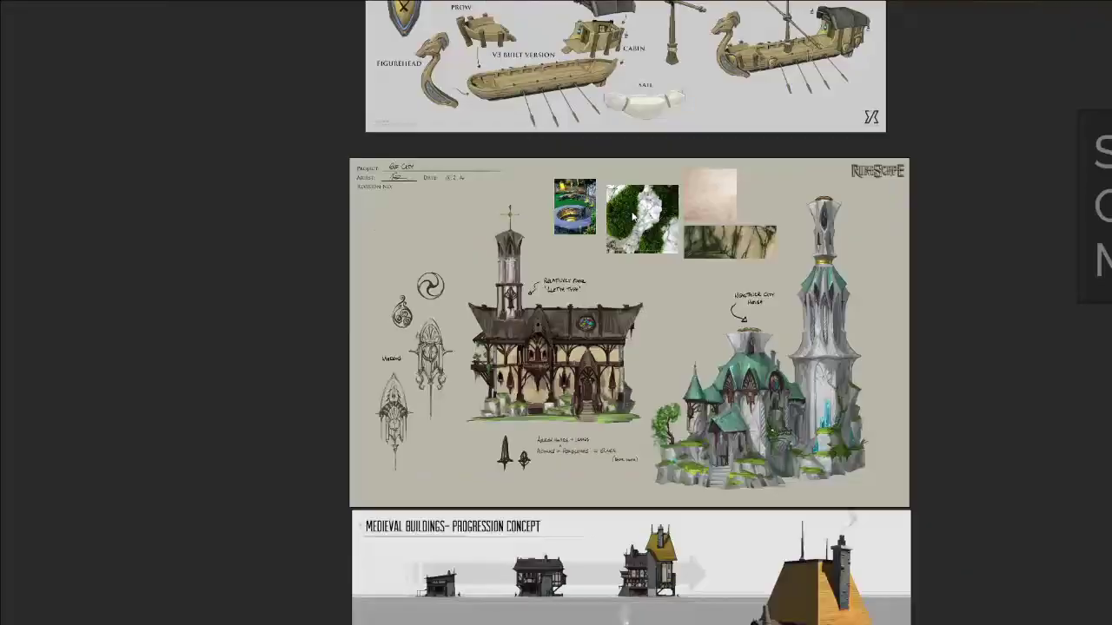
pyautogui.moveTo(610, 152); pyautogui.dragTo(568, 18)
pyautogui.scroll(-1, 665, 187)
pyautogui.moveTo(665, 186); pyautogui.dragTo(549, 24)
pyautogui.moveTo(626, 195); pyautogui.dragTo(647, 468)
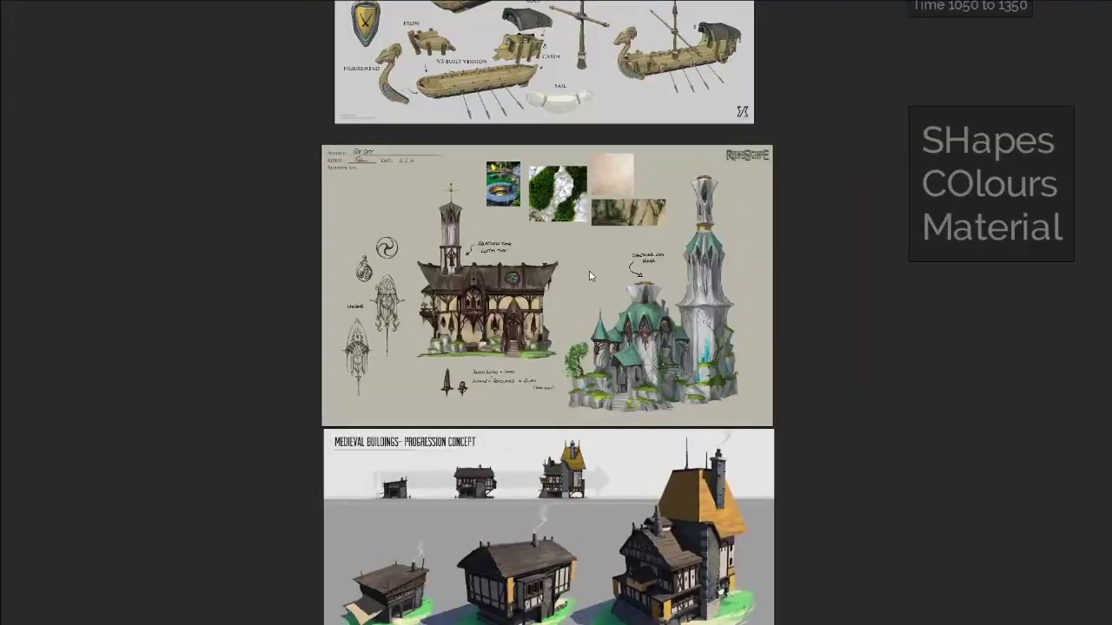
pyautogui.moveTo(608, 283); pyautogui.dragTo(614, 189)
pyautogui.scroll(1, 631, 191)
pyautogui.scroll(-3, 607, 148)
pyautogui.moveTo(637, 273); pyautogui.dragTo(638, 210)
pyautogui.scroll(4, 638, 210)
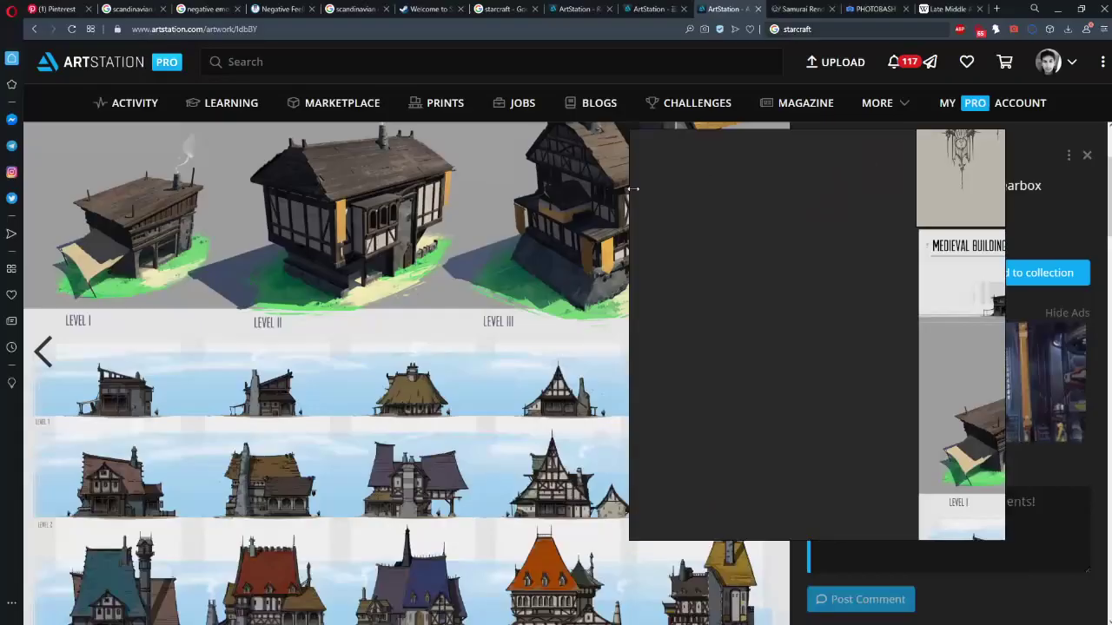
# Switch to the ArtStation project behind the floating board window and add it to the "Concept art Präsentation" collection
pyautogui.moveTo(633, 188); pyautogui.dragTo(161, 183)
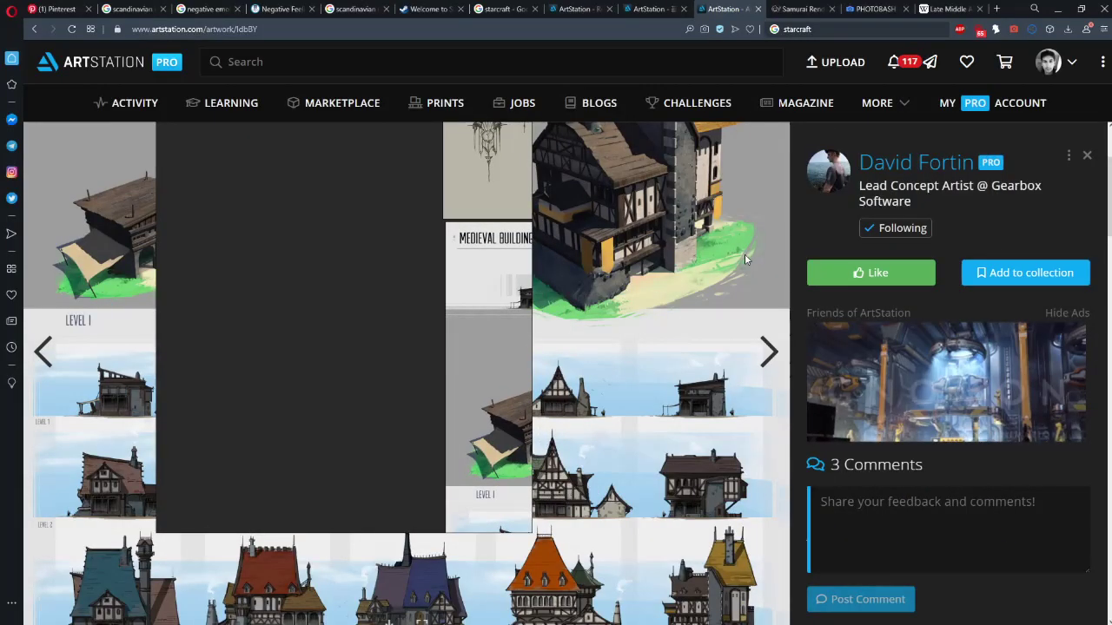
pyautogui.click(1007, 274)
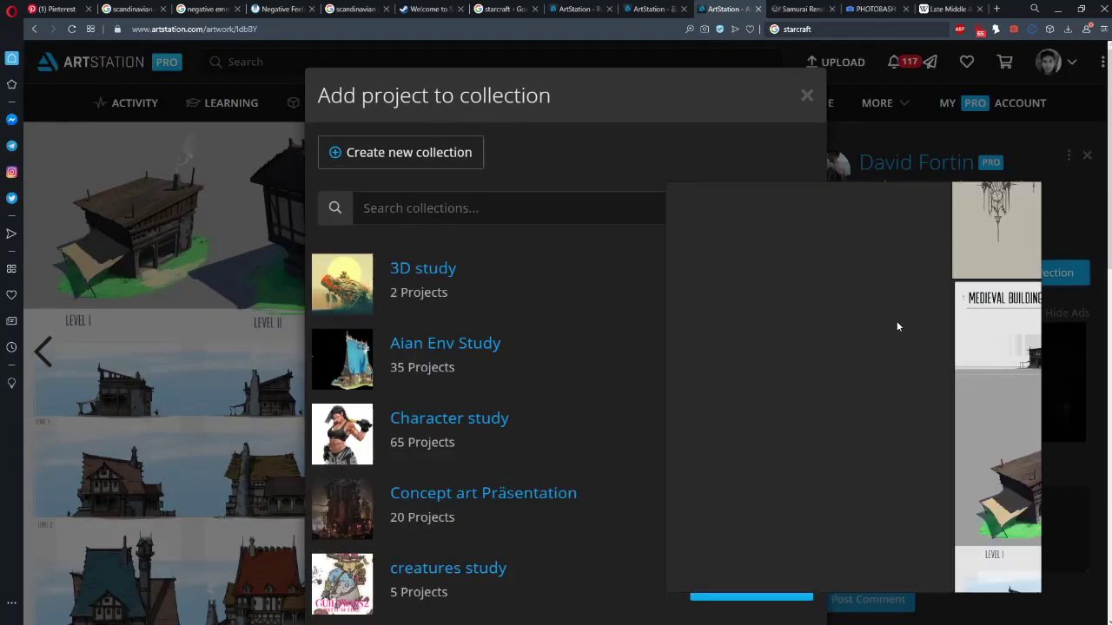
pyautogui.scroll(-1, 608, 391)
pyautogui.scroll(-1, 610, 399)
pyautogui.click(738, 395)
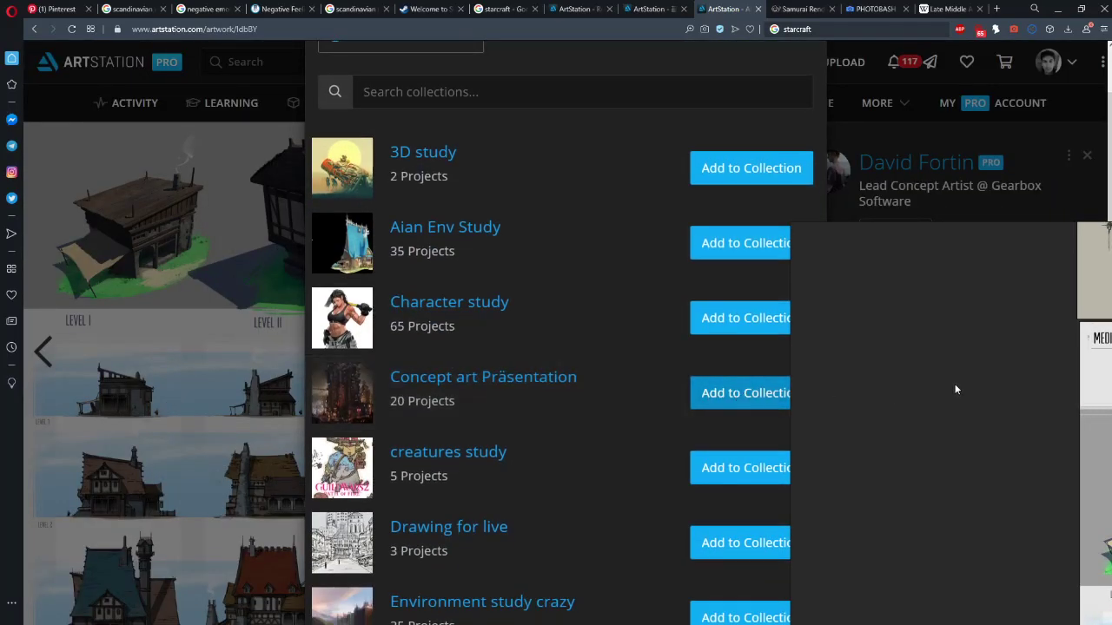
pyautogui.moveTo(956, 376); pyautogui.dragTo(777, 227)
# Move the board window off the artwork and examine the "Civic Building Design – Forum of Below" sheet's render, views and thumbnail sketches
pyautogui.scroll(-2, 249, 388)
pyautogui.scroll(-9, 249, 392)
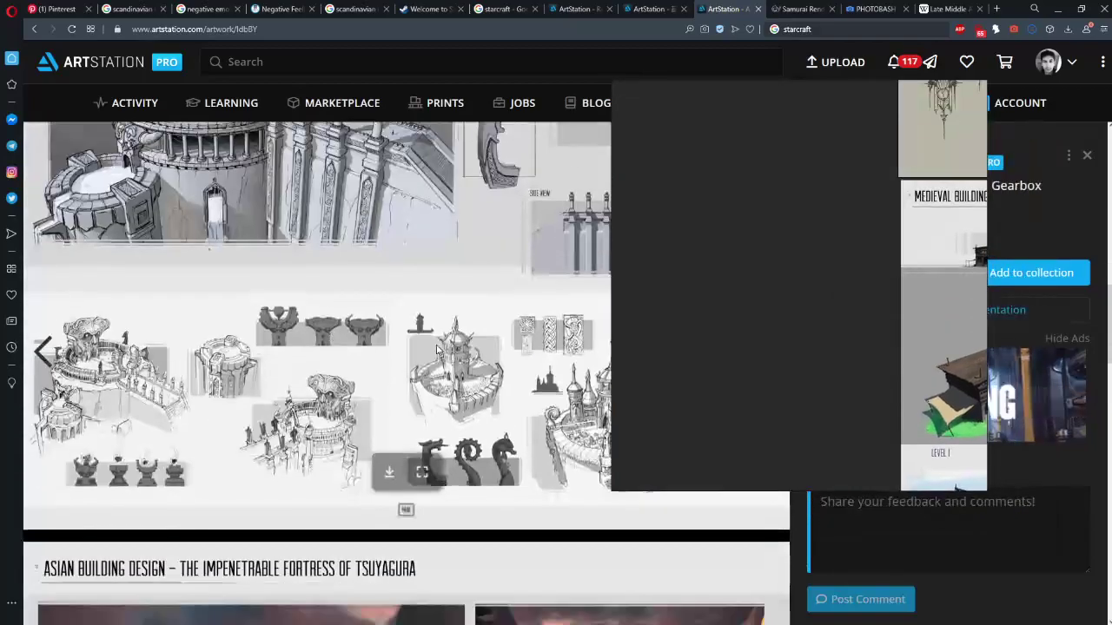
pyautogui.moveTo(687, 304); pyautogui.dragTo(993, 397)
pyautogui.scroll(3, 456, 371)
pyautogui.scroll(-1, 462, 369)
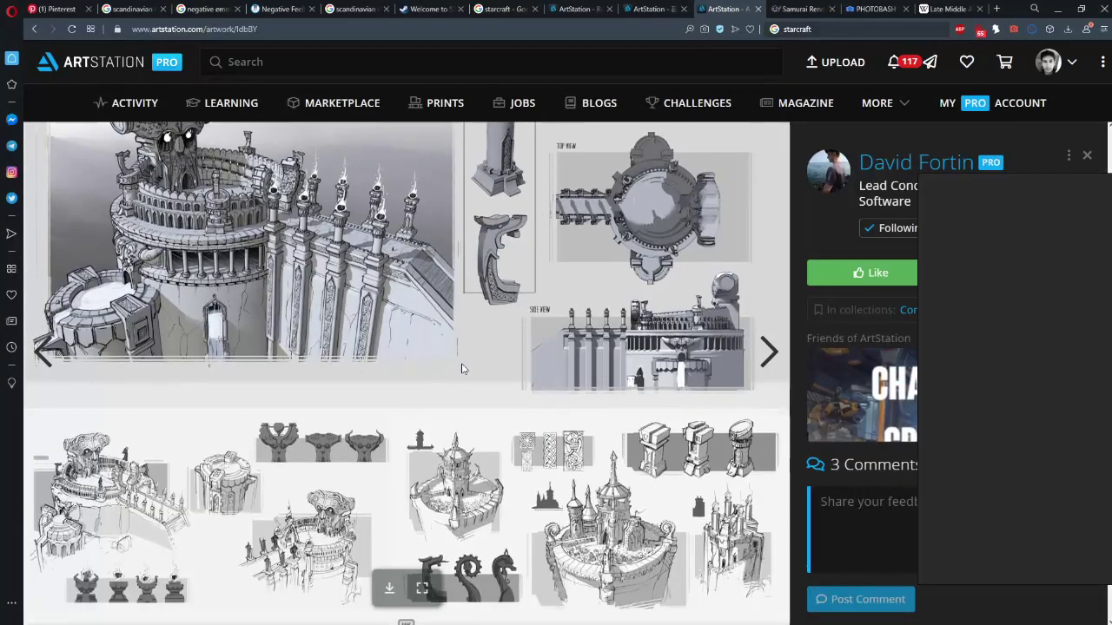
pyautogui.scroll(3, 462, 369)
pyautogui.scroll(-3, 400, 346)
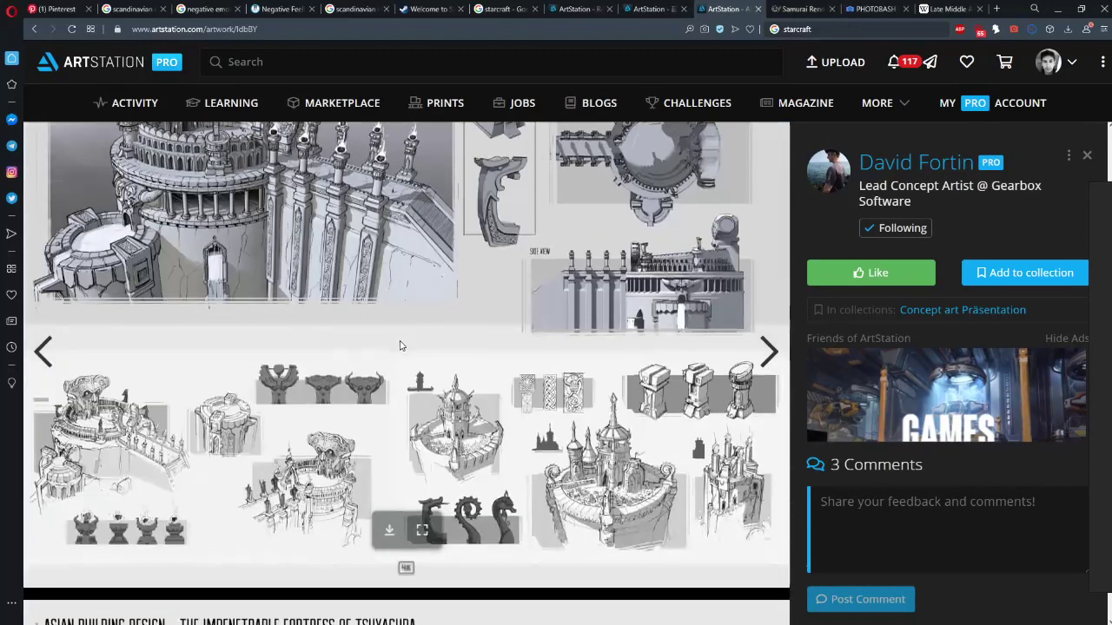
pyautogui.scroll(-1, 388, 355)
pyautogui.scroll(3, 389, 352)
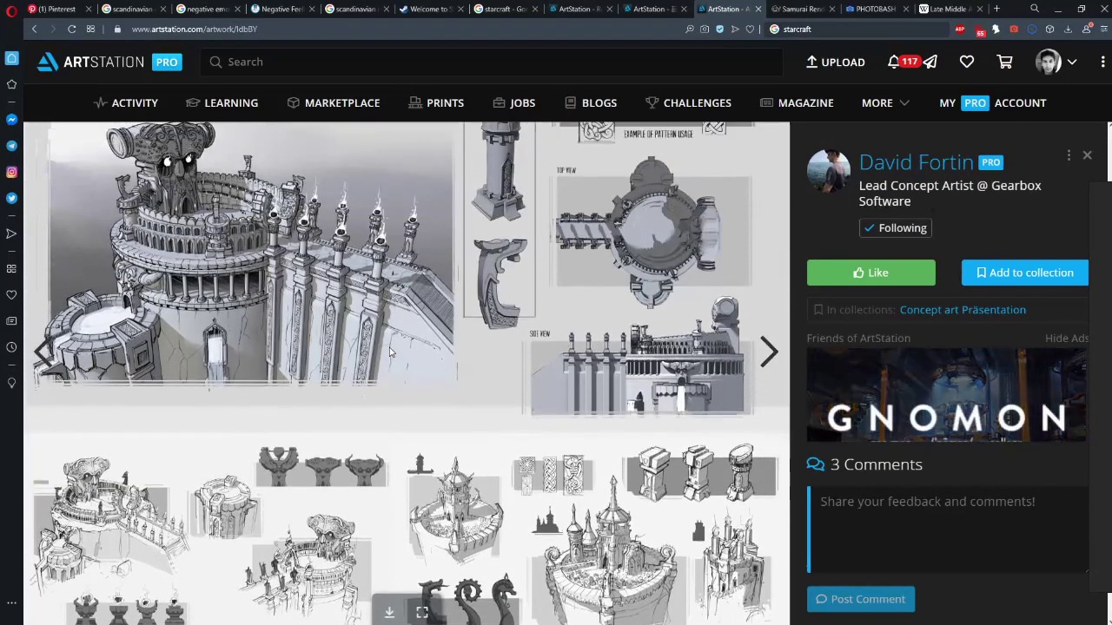
pyautogui.scroll(-1, 389, 351)
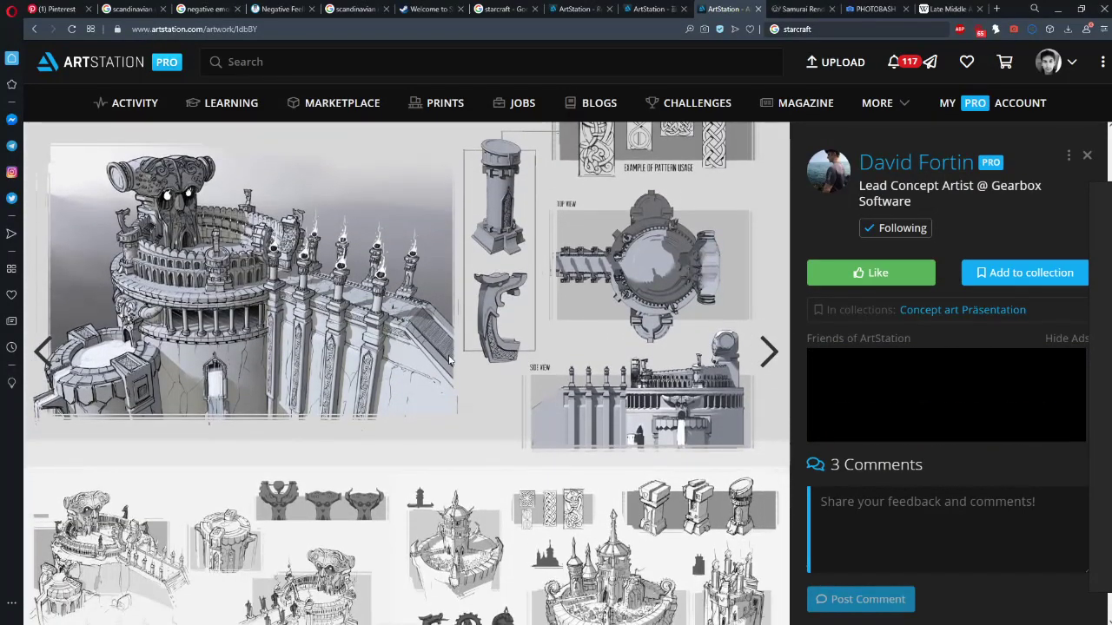
pyautogui.scroll(3, 359, 293)
pyautogui.scroll(-2, 397, 308)
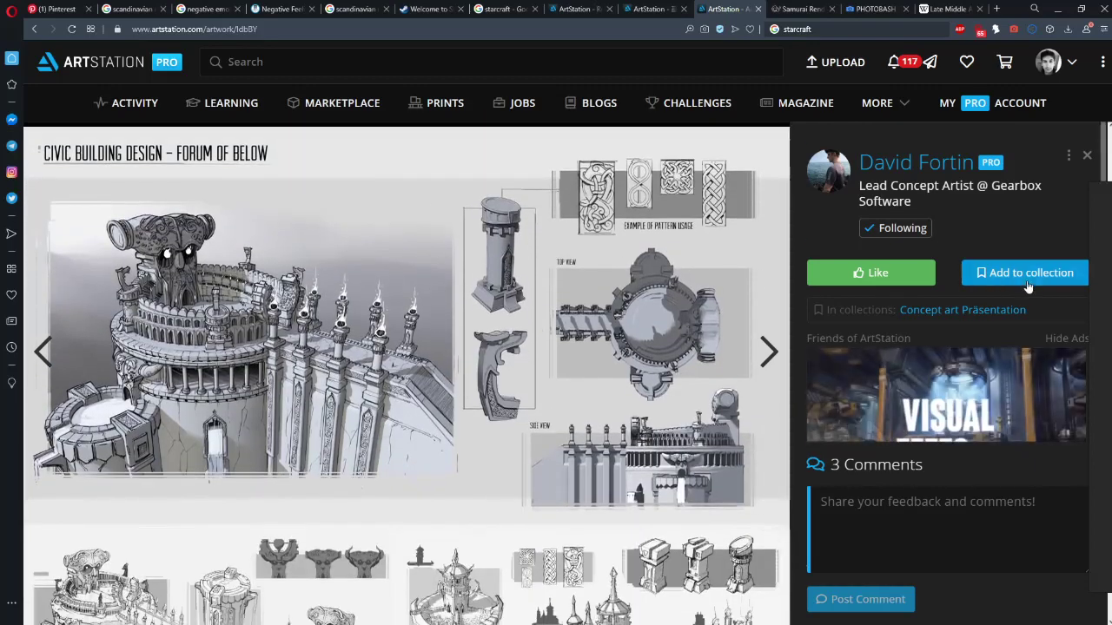
# Examine the "Asian Building Design – The Impenetrable Fortress of Tsuyagura" sheet, from its painted scenes to the roof, entrance and layout sketches
pyautogui.scroll(-10, 489, 330)
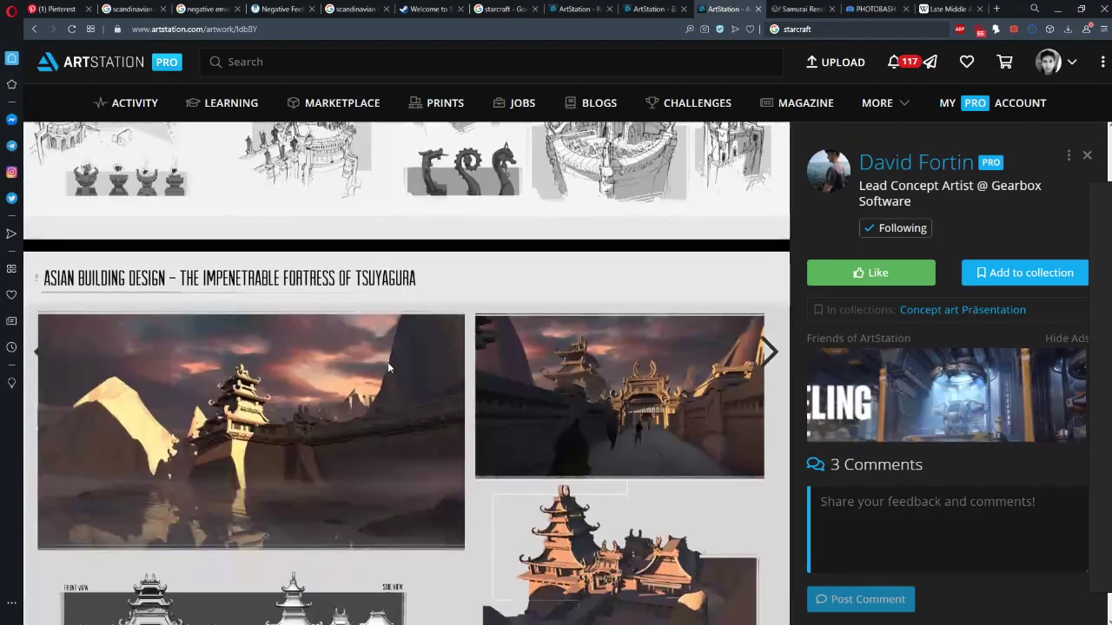
pyautogui.scroll(-7, 490, 329)
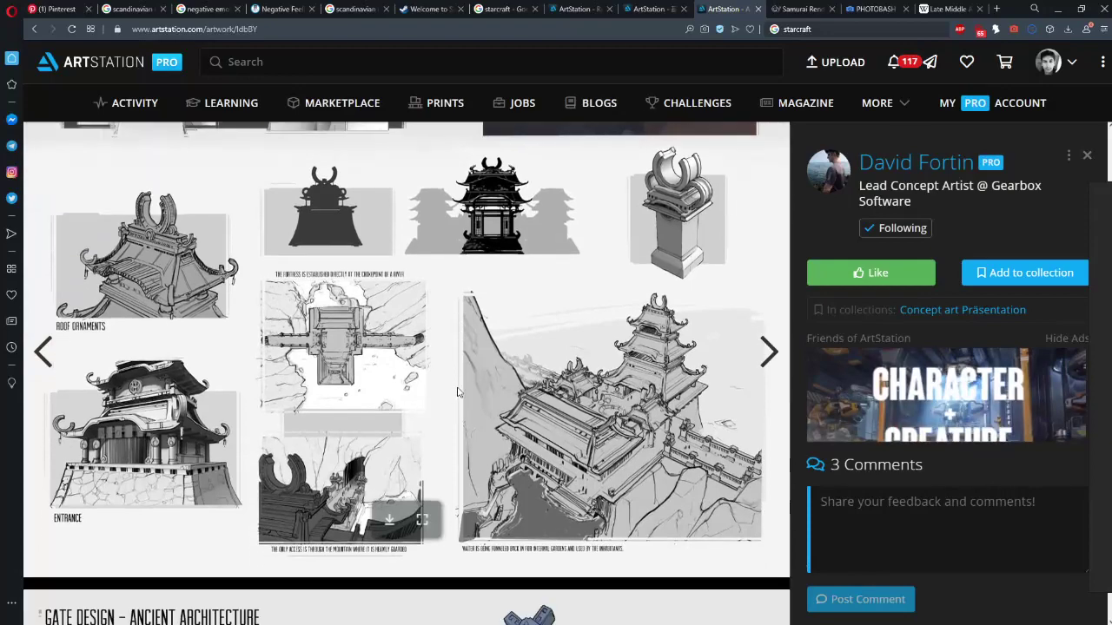
pyautogui.scroll(5, 458, 391)
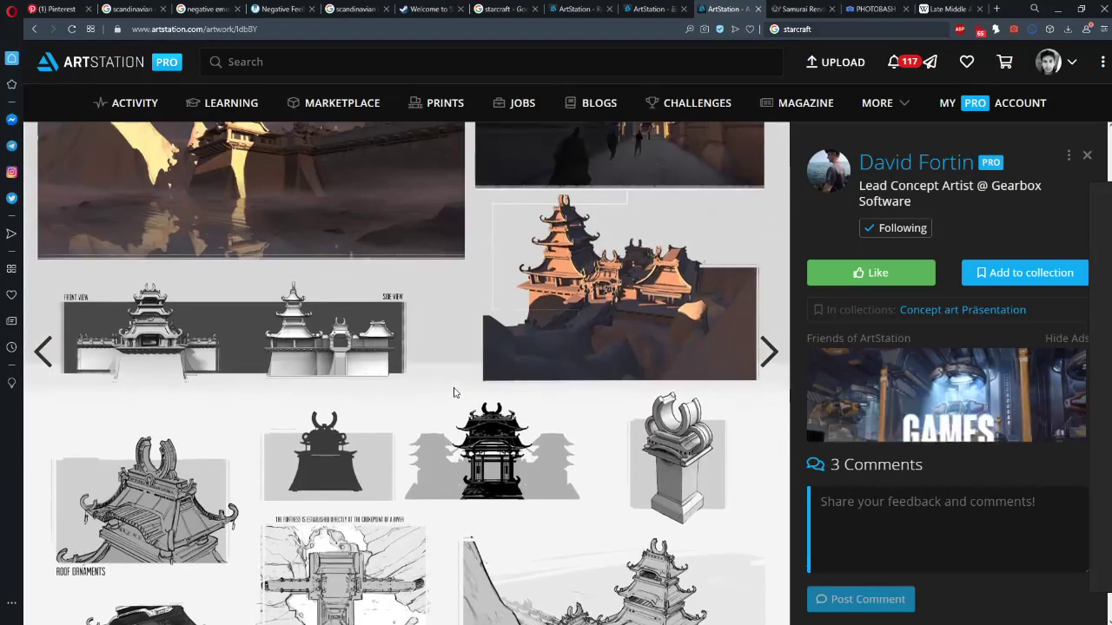
pyautogui.scroll(3, 454, 392)
pyautogui.scroll(-4, 453, 392)
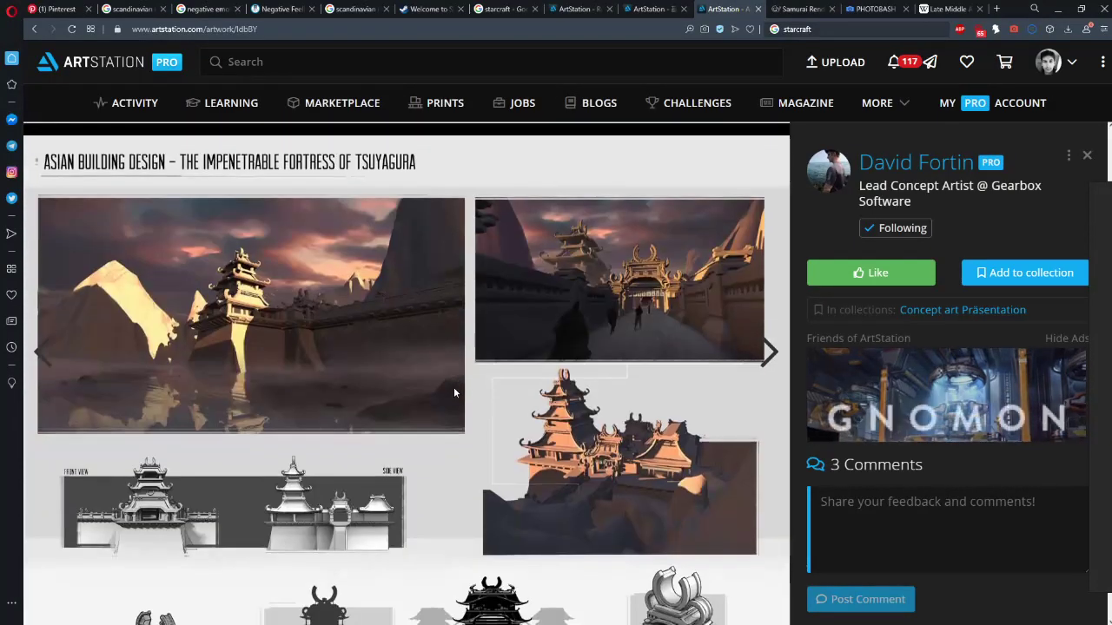
pyautogui.scroll(-3, 453, 393)
pyautogui.scroll(-6, 453, 393)
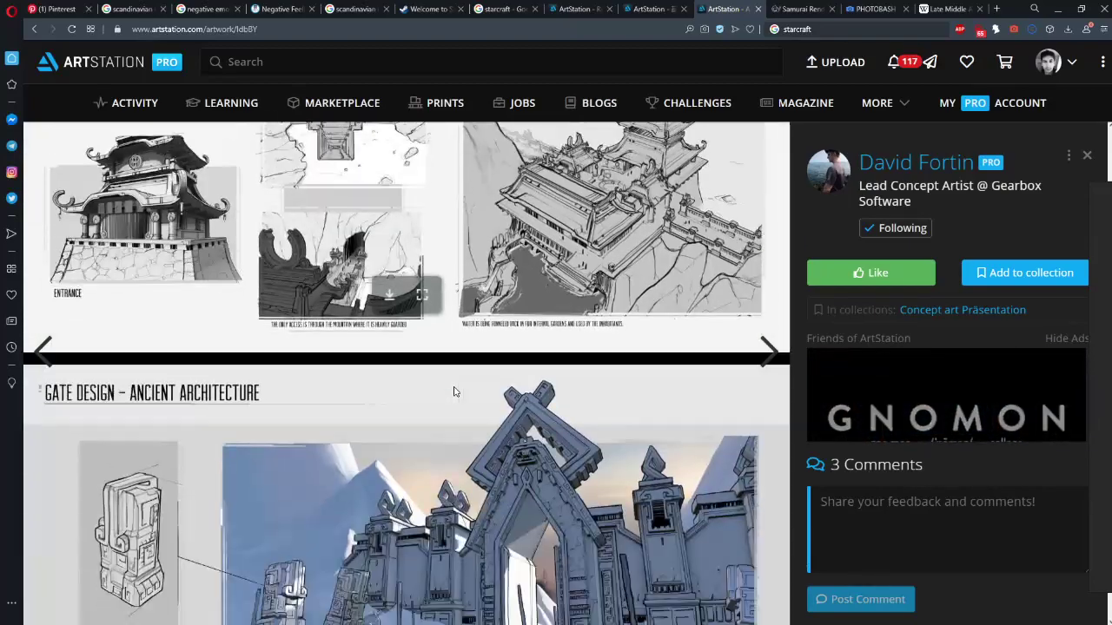
# Compare the "Gate Design – Ancient Architecture" render with its front view, black silhouette and building variations
pyautogui.scroll(-2, 453, 393)
pyautogui.scroll(-2, 454, 392)
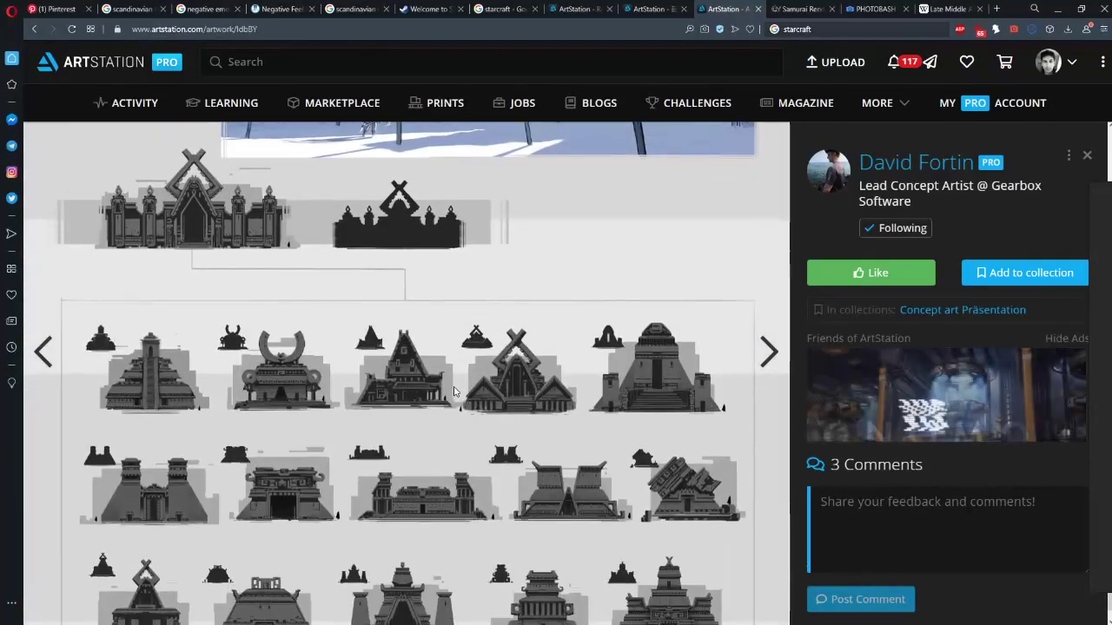
pyautogui.scroll(5, 453, 393)
pyautogui.scroll(-5, 454, 393)
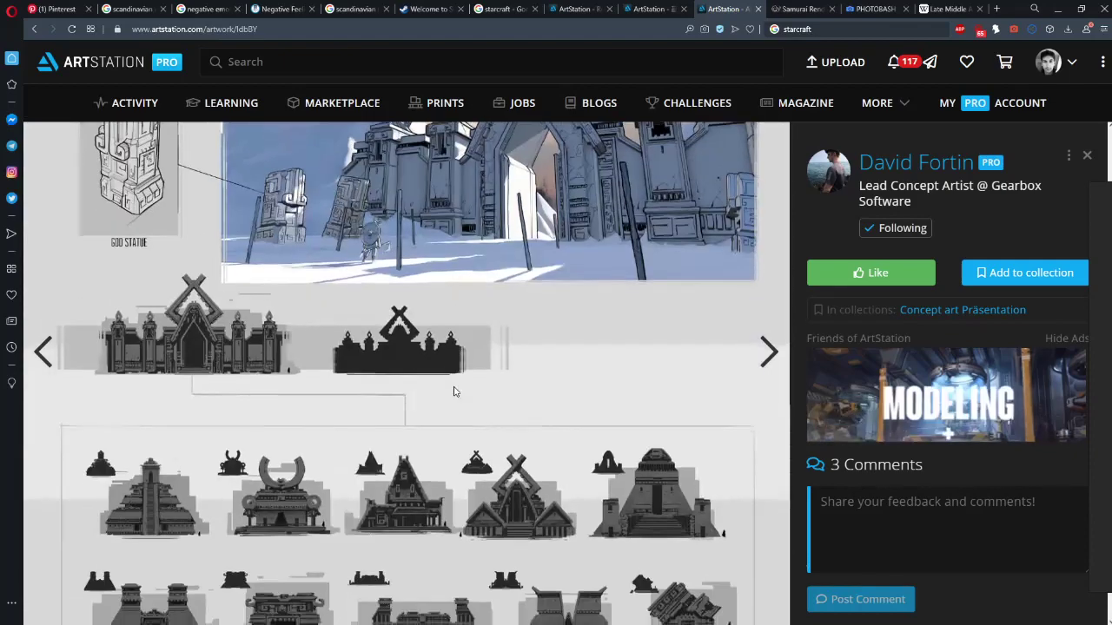
pyautogui.scroll(5, 453, 392)
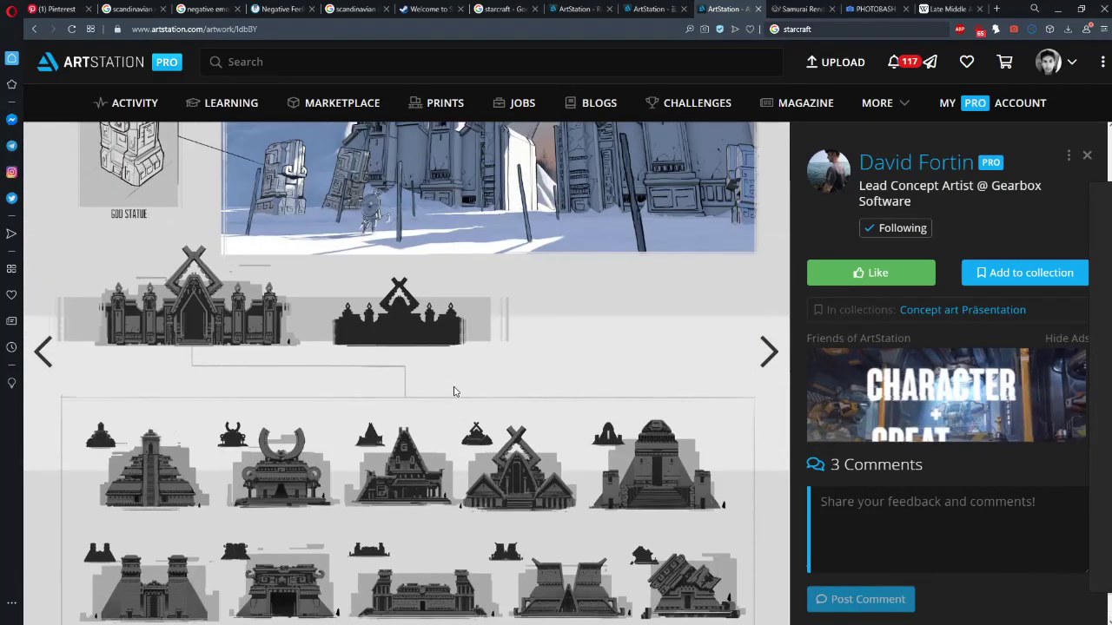
pyautogui.scroll(-2, 453, 392)
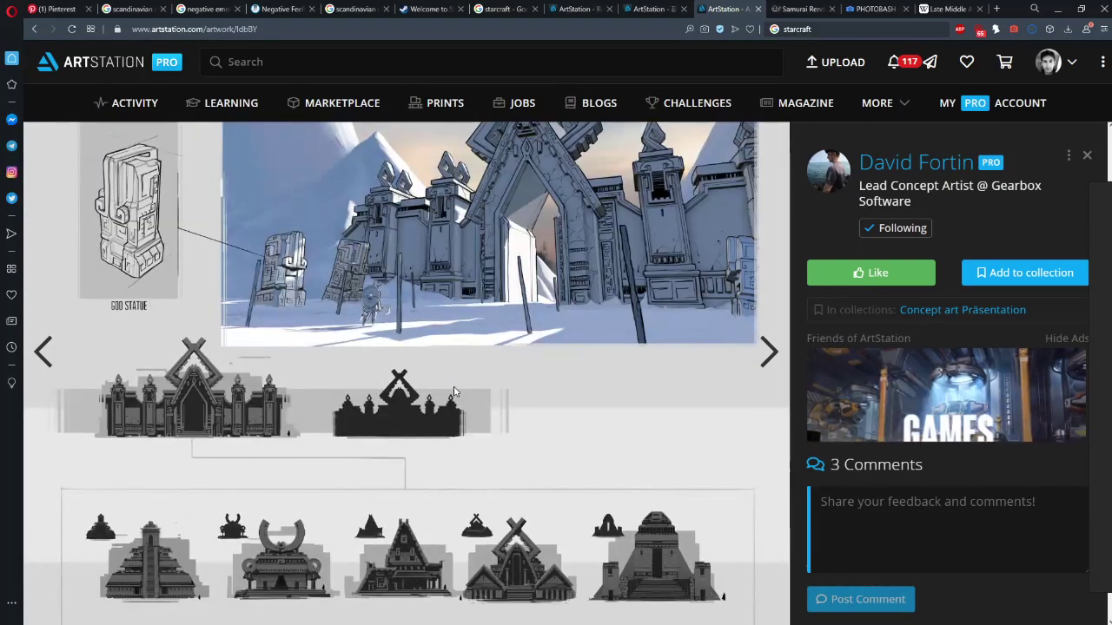
pyautogui.scroll(2, 453, 392)
pyautogui.scroll(-4, 454, 393)
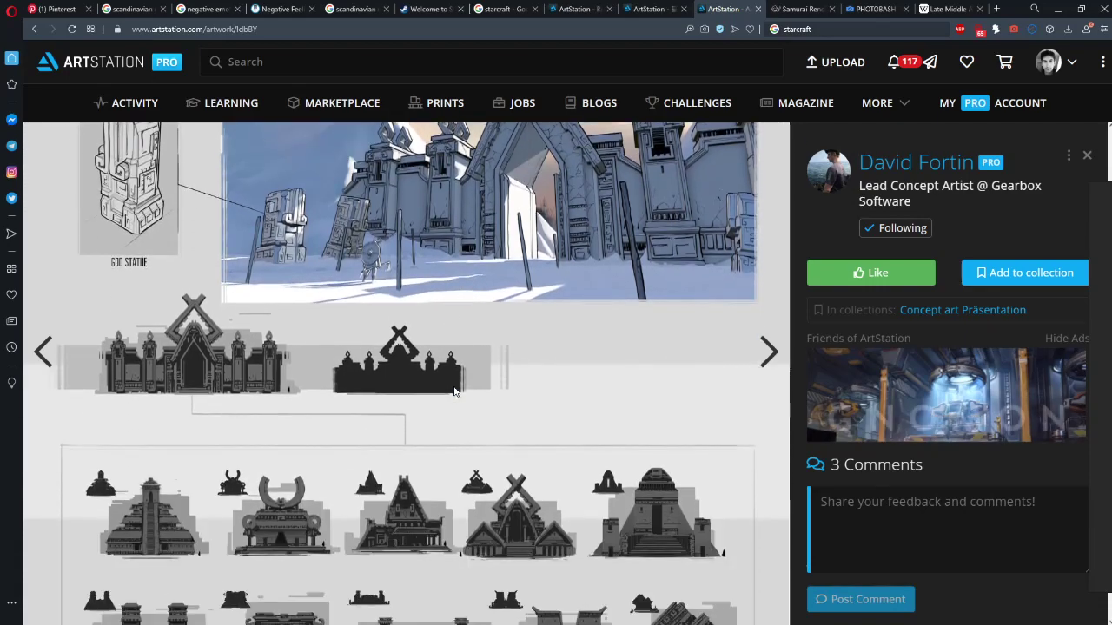
# Study the snowy gate scene on the ancient architecture sheet, including its entrance, towers and surrounding statues
pyautogui.scroll(5, 453, 392)
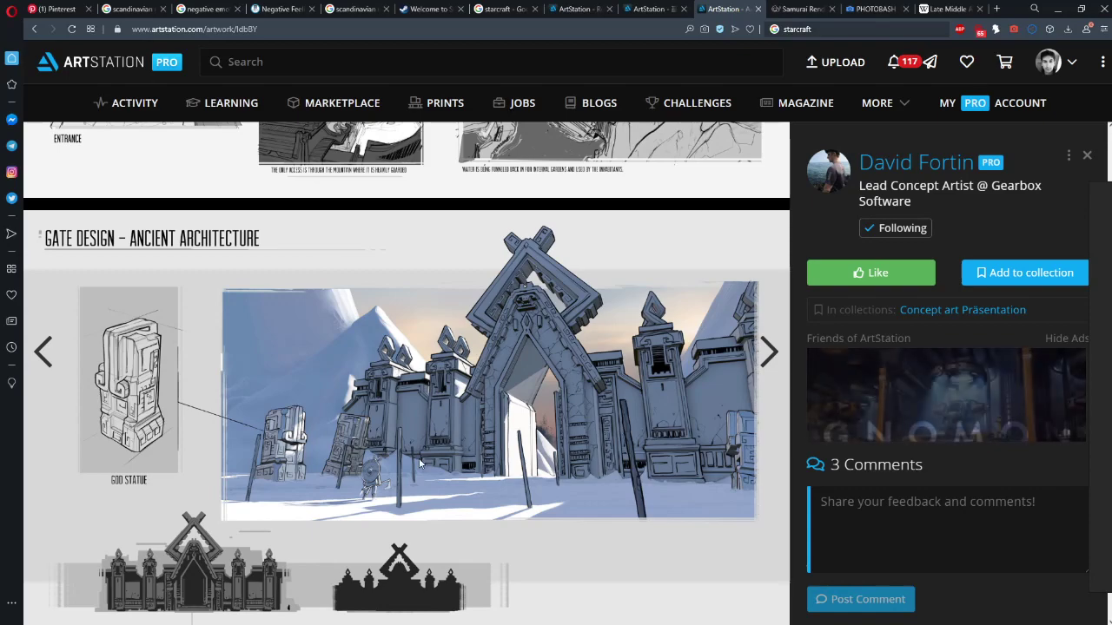
pyautogui.scroll(-1, 469, 391)
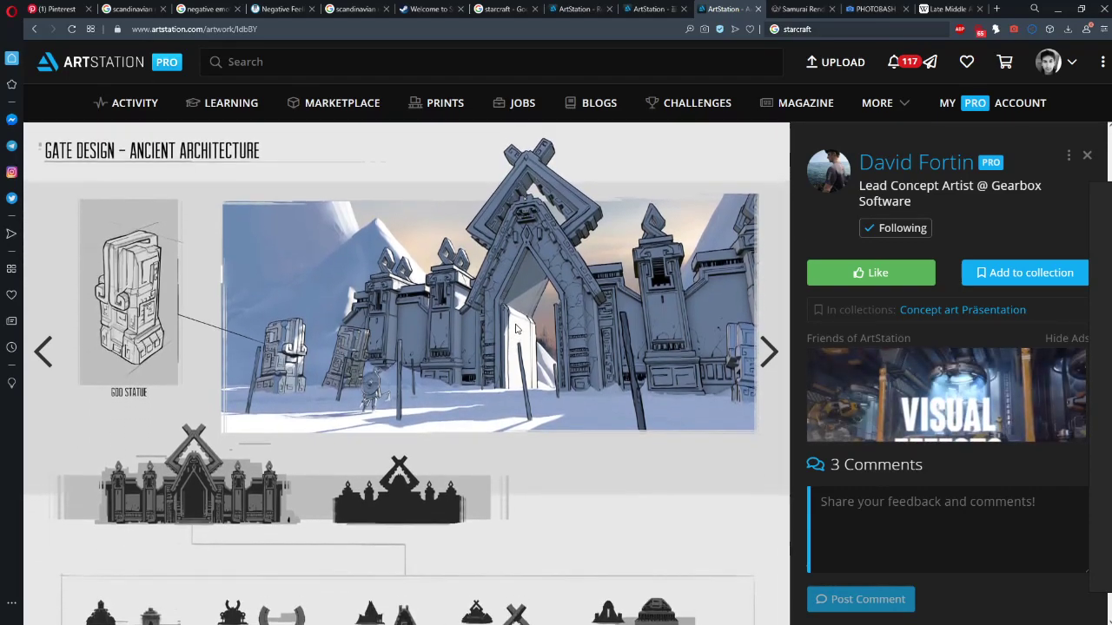
pyautogui.scroll(1, 515, 329)
pyautogui.scroll(-1, 515, 325)
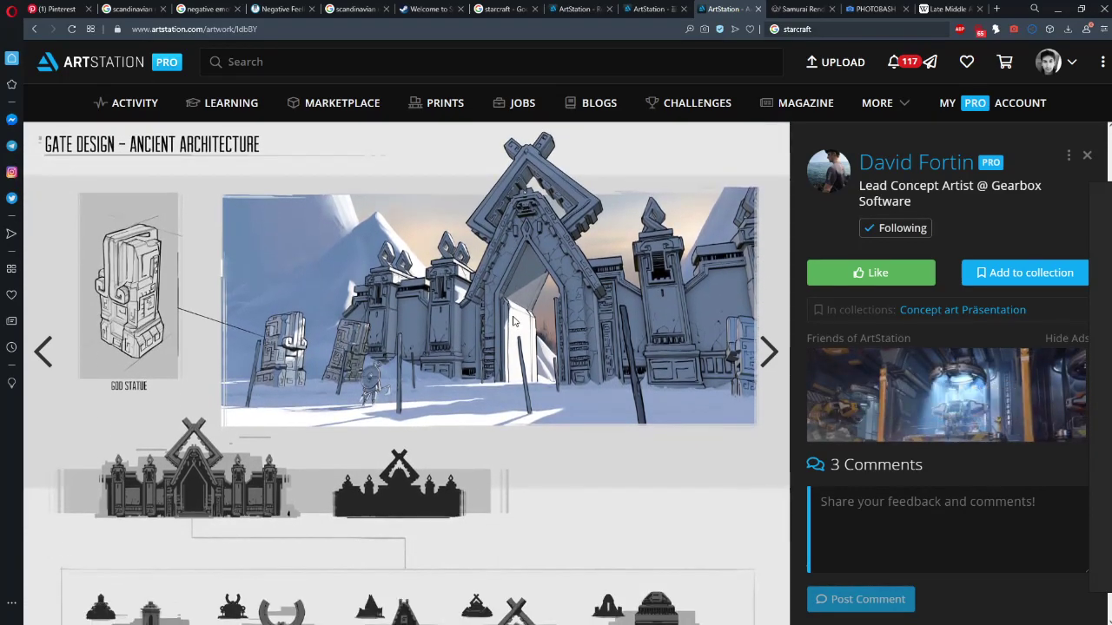
pyautogui.scroll(-4, 512, 320)
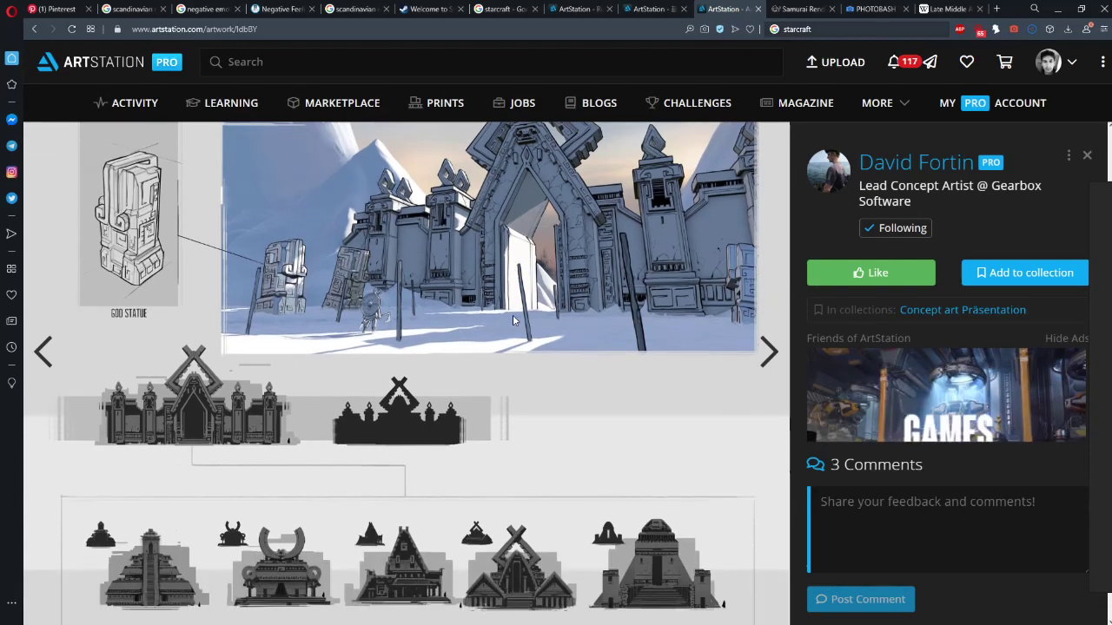
pyautogui.scroll(3, 516, 317)
pyautogui.scroll(1, 518, 316)
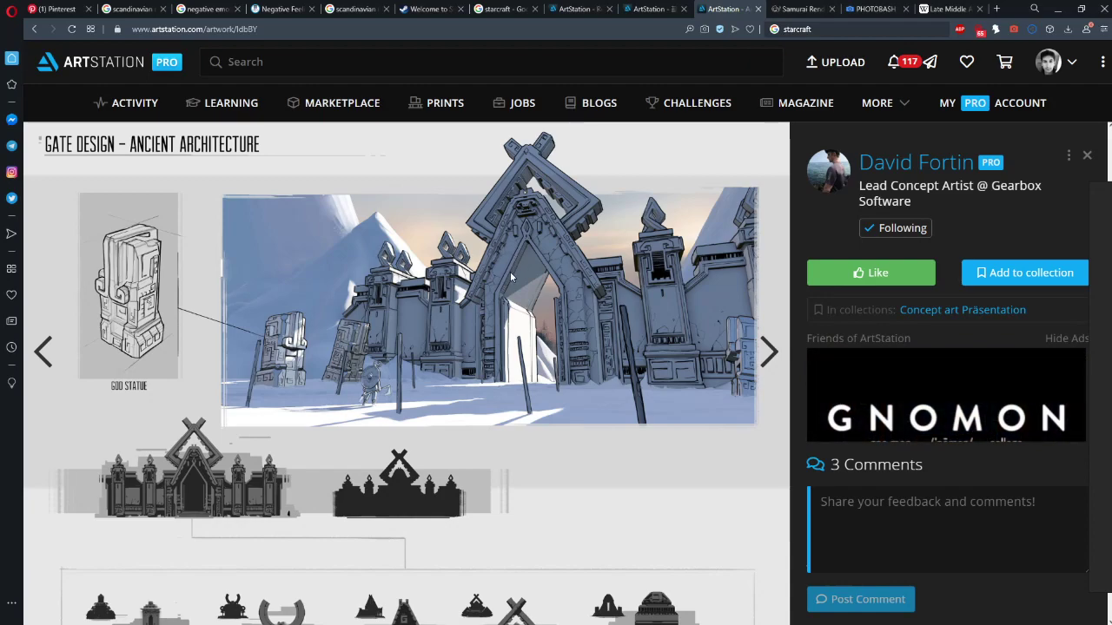
pyautogui.scroll(-1, 512, 277)
pyautogui.scroll(2, 511, 273)
pyautogui.scroll(-1, 510, 271)
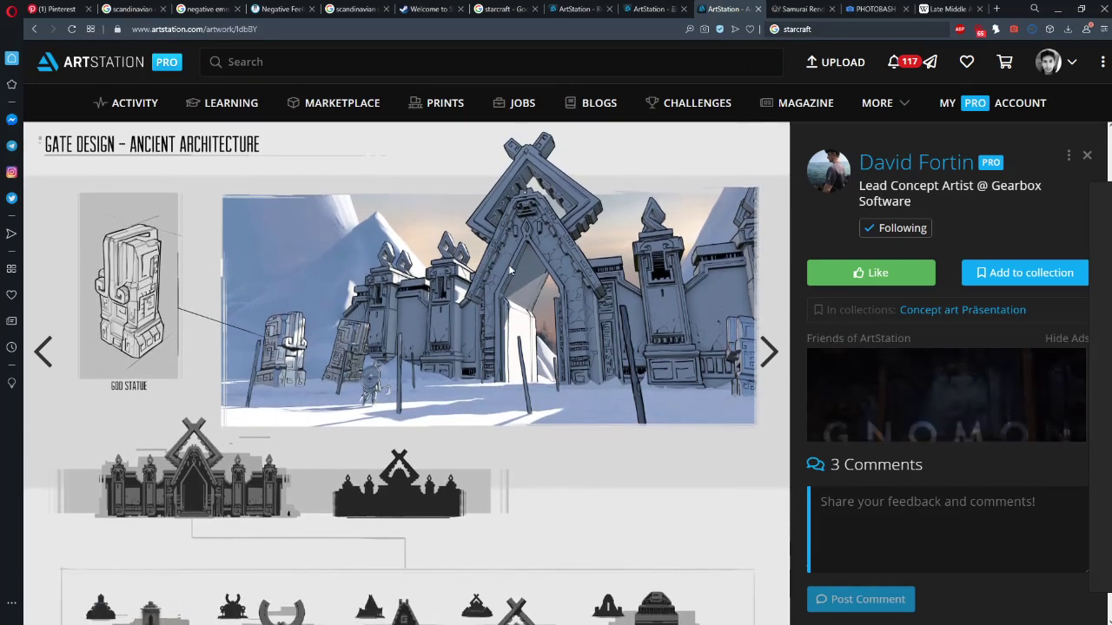
pyautogui.scroll(-3, 500, 276)
pyautogui.scroll(2, 478, 286)
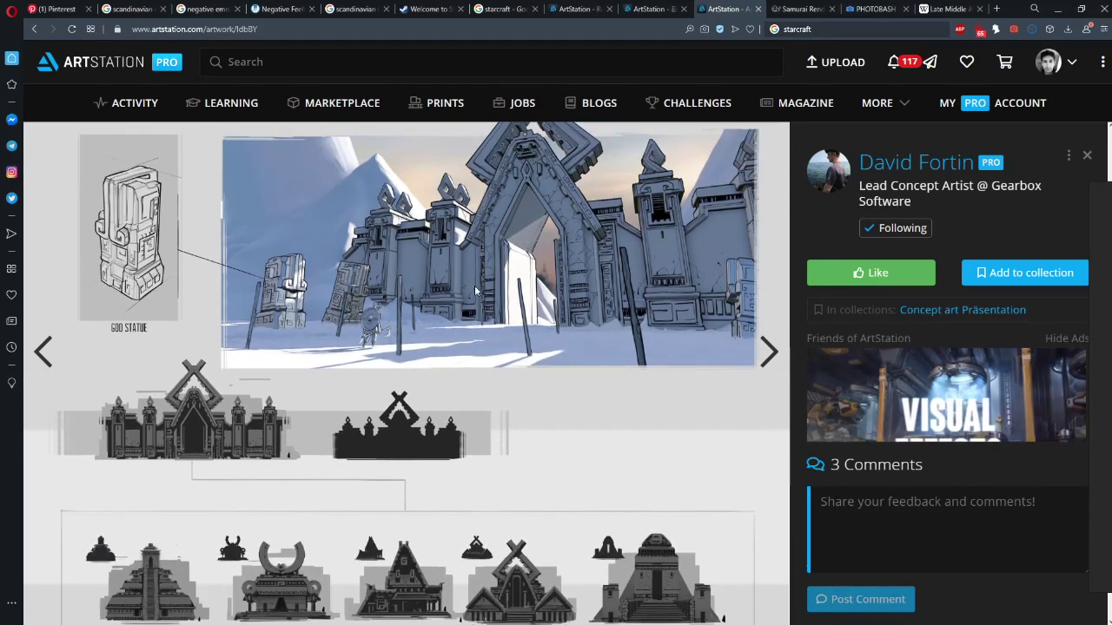
# Relate the grid of building silhouette variations to the finished gate scene and the God Statue callout
pyautogui.scroll(-3, 374, 314)
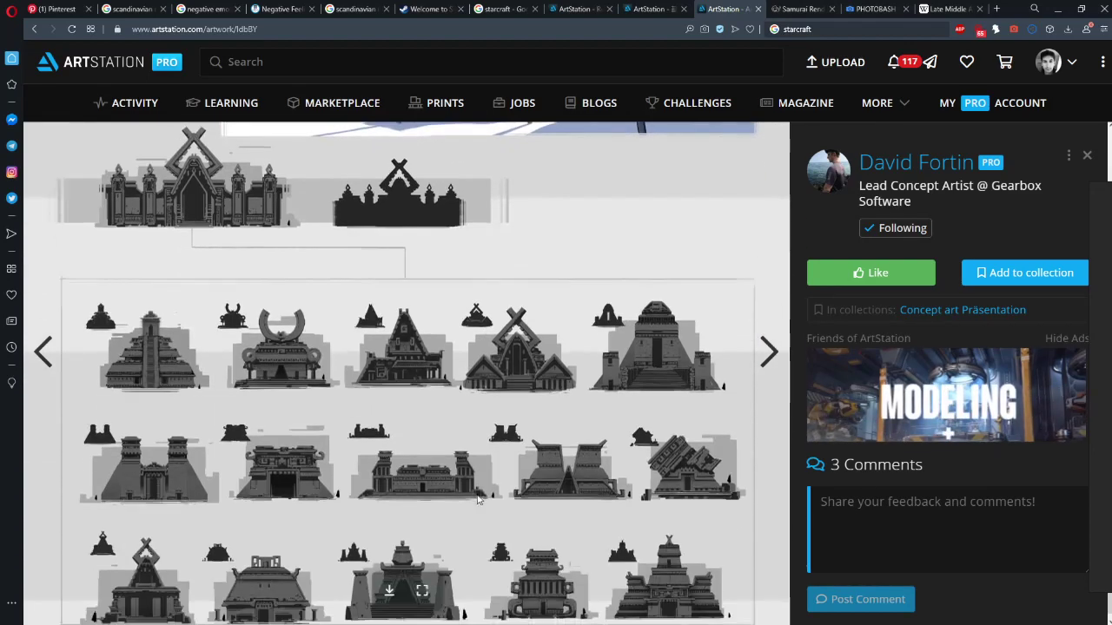
pyautogui.scroll(5, 233, 389)
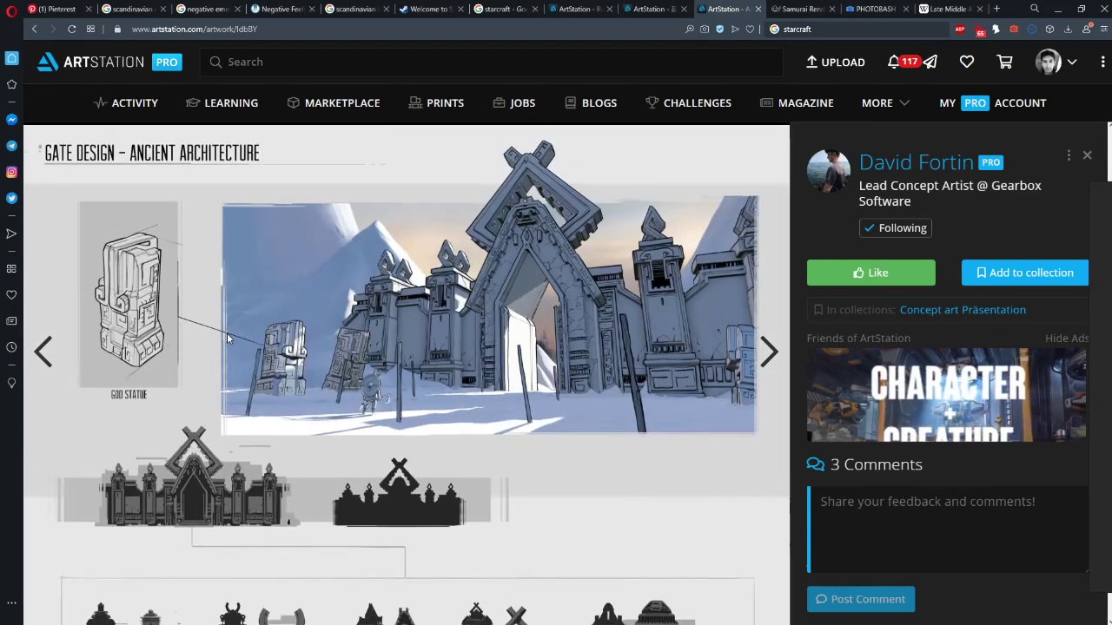
pyautogui.scroll(-5, 255, 369)
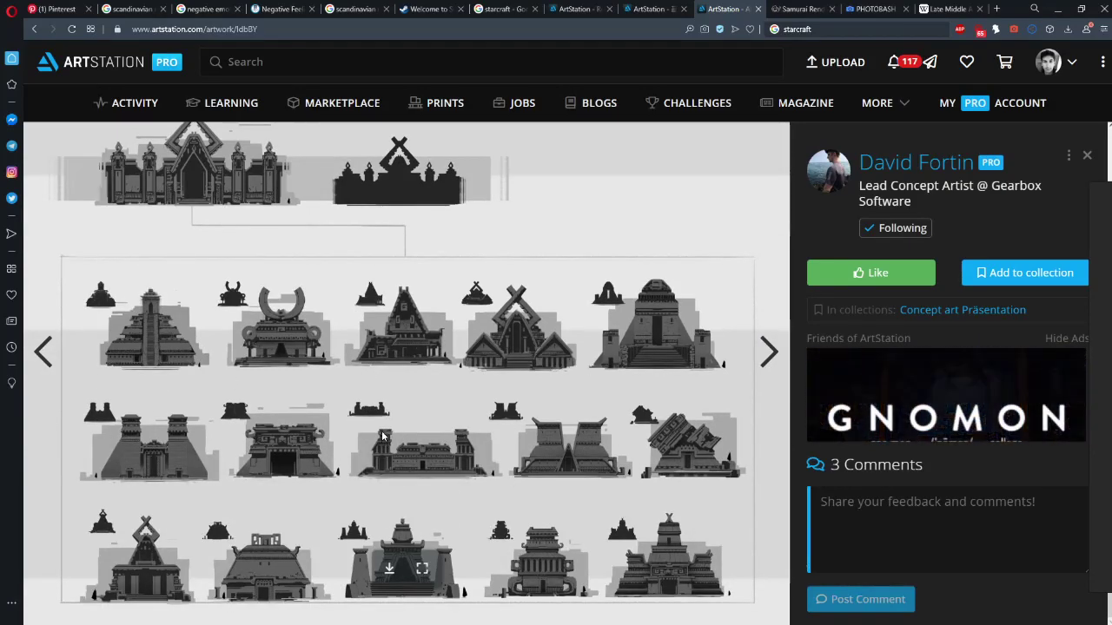
pyautogui.scroll(4, 550, 160)
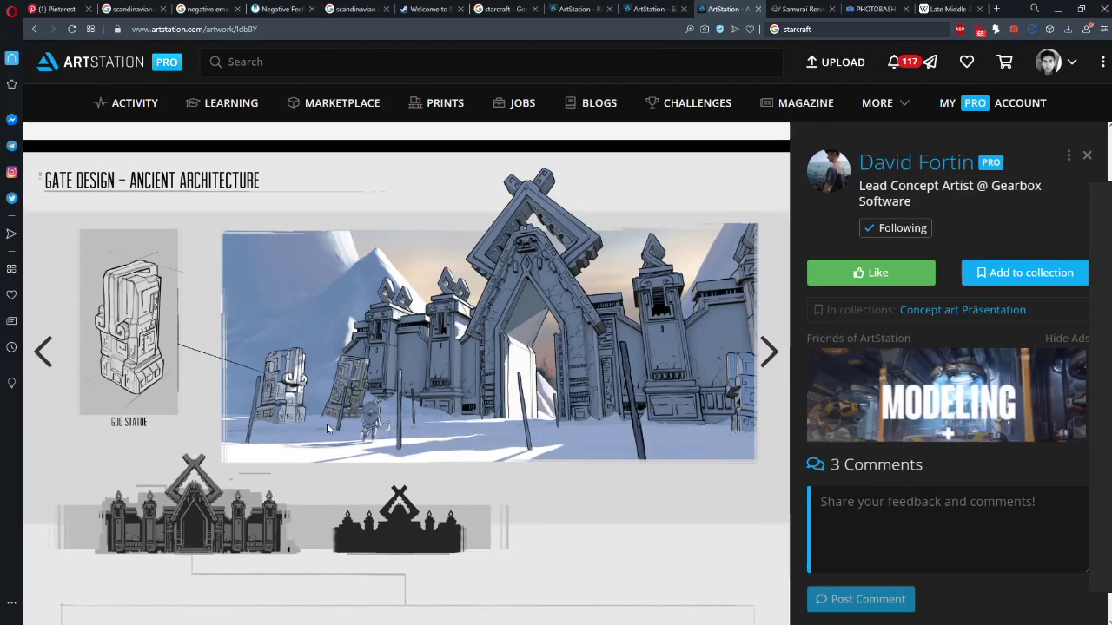
pyautogui.scroll(-2, 196, 323)
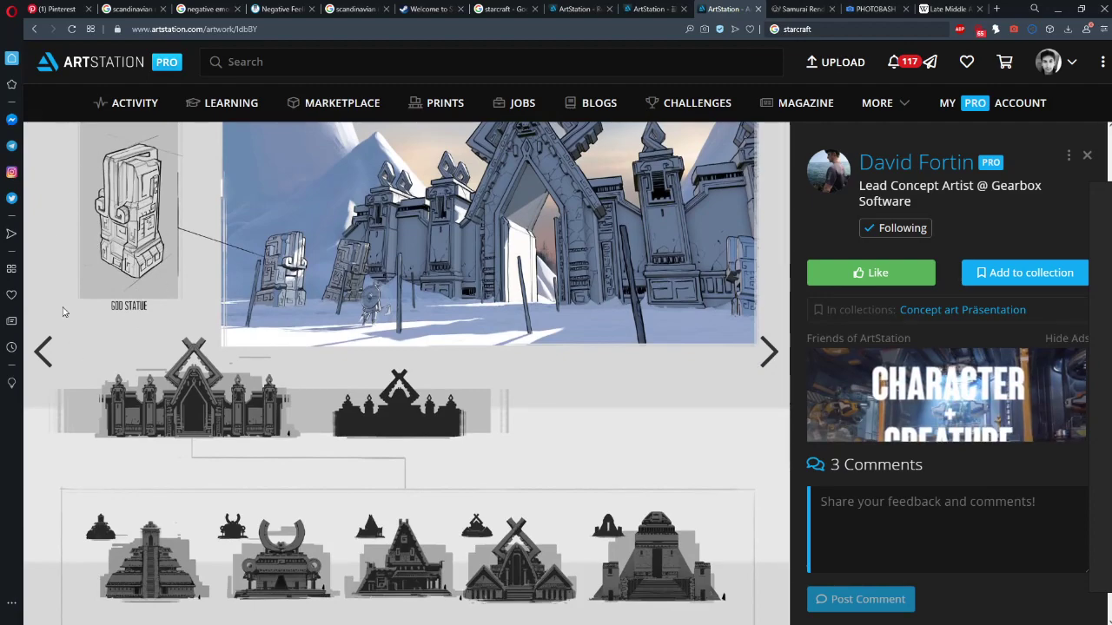
pyautogui.scroll(-2, 165, 356)
pyautogui.scroll(3, 193, 415)
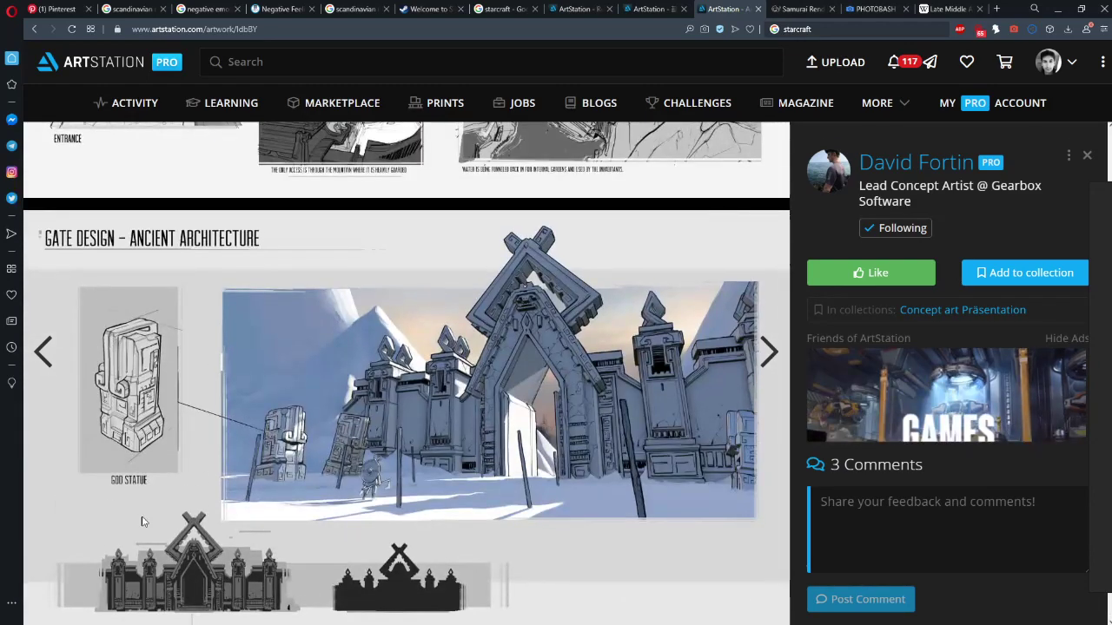
# Study the gate's front view and black silhouette together with the three rows of building variations beneath them
pyautogui.scroll(-3, 143, 521)
pyautogui.scroll(2, 126, 338)
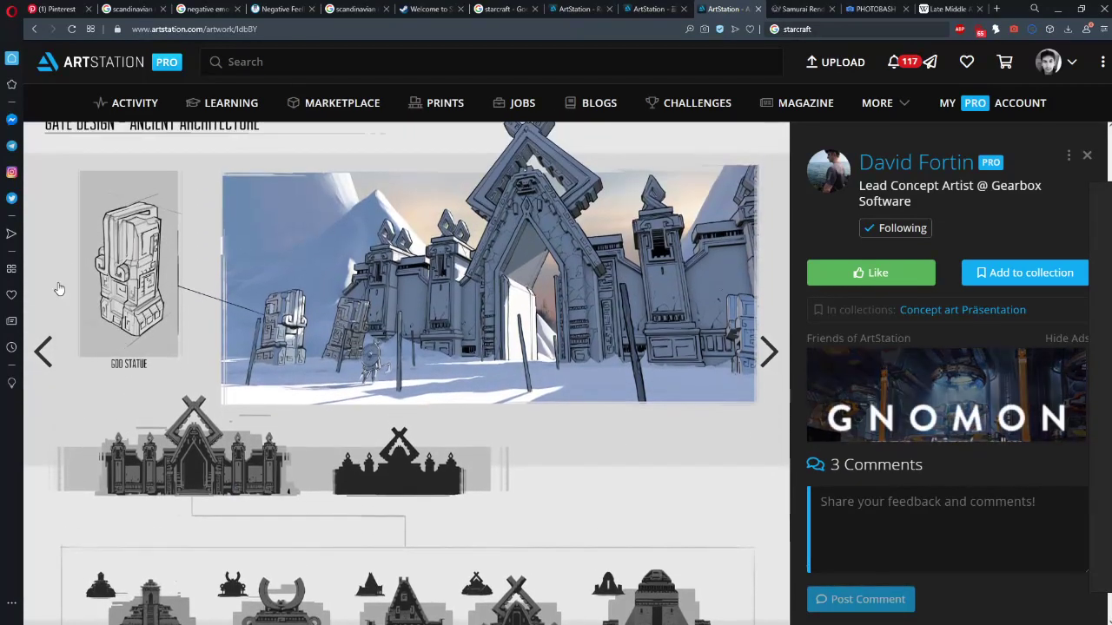
pyautogui.scroll(-3, 150, 382)
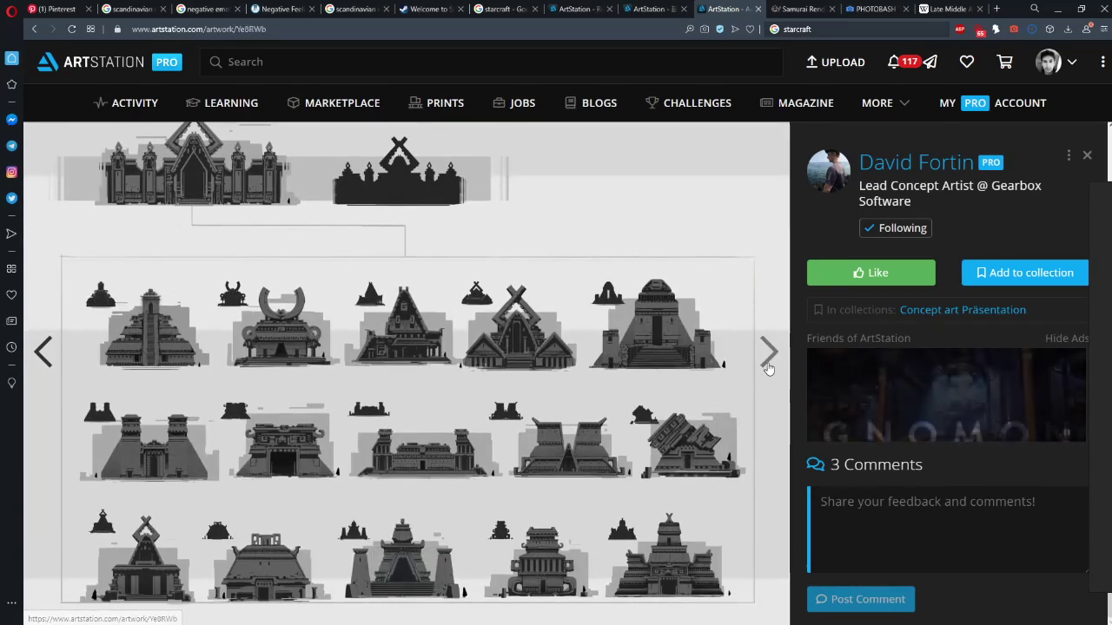
# Look through the neighbouring "Architectural sketches" project and return to the gate artwork
pyautogui.click(768, 365)
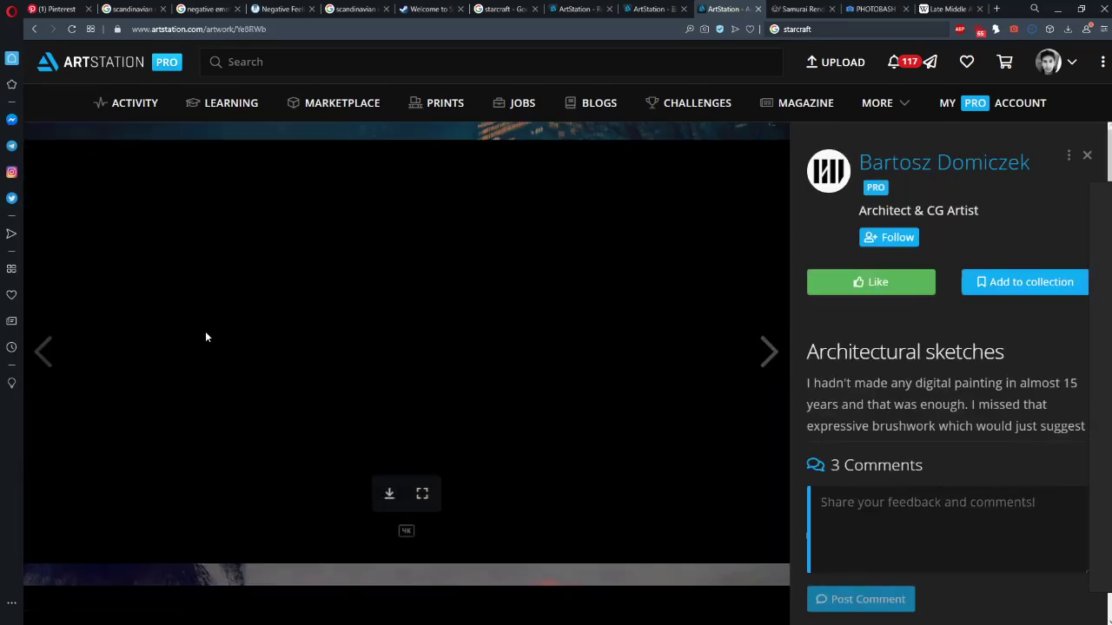
pyautogui.scroll(-12, 306, 355)
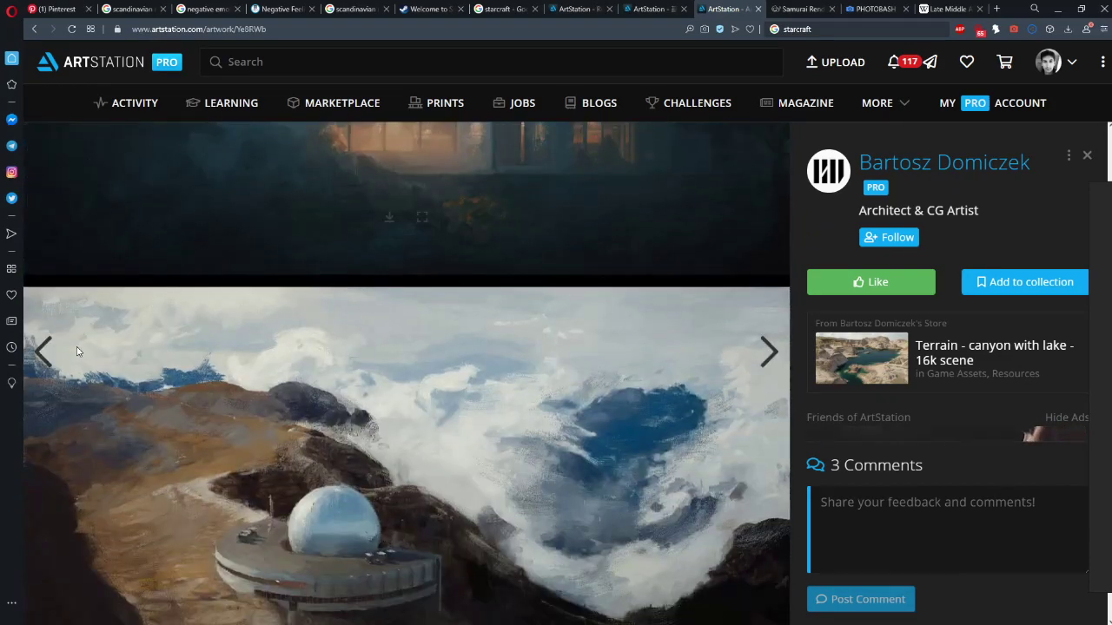
pyautogui.click(36, 358)
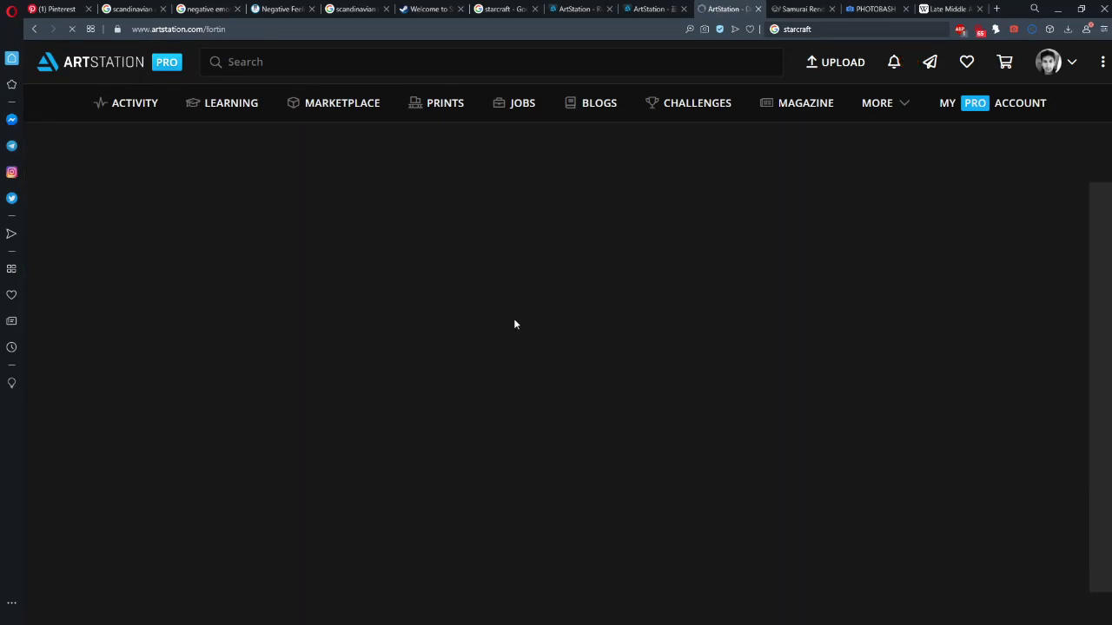
# Browse the gate artist's portfolio and open the "Borderlands 3: Guns, Love & Tentacles" project
pyautogui.scroll(-5, 515, 324)
pyautogui.scroll(-6, 579, 340)
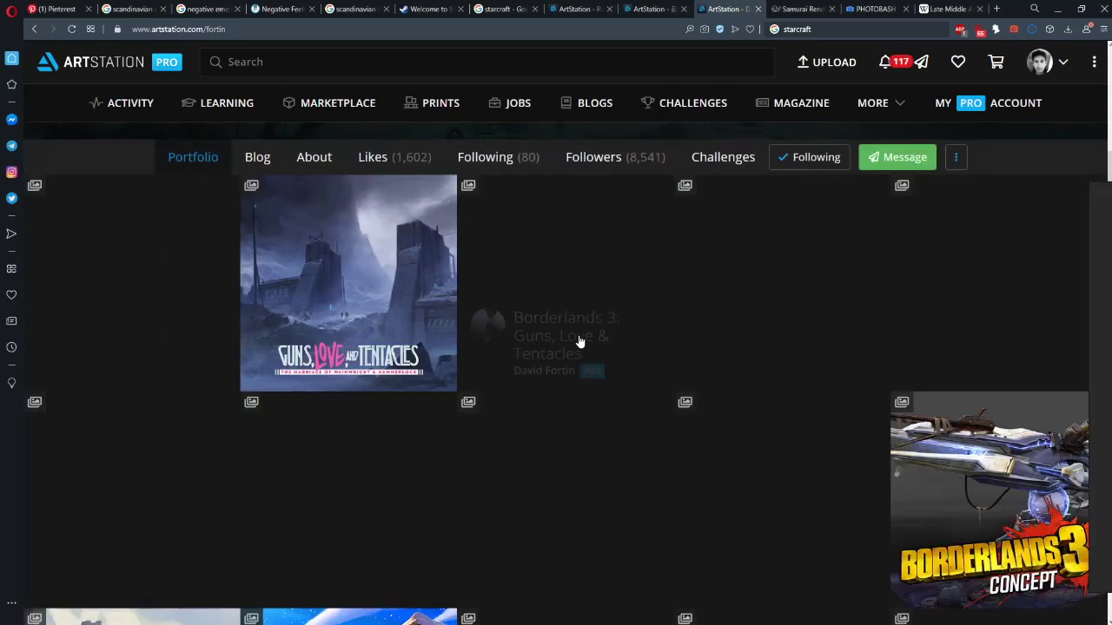
pyautogui.scroll(-2, 579, 340)
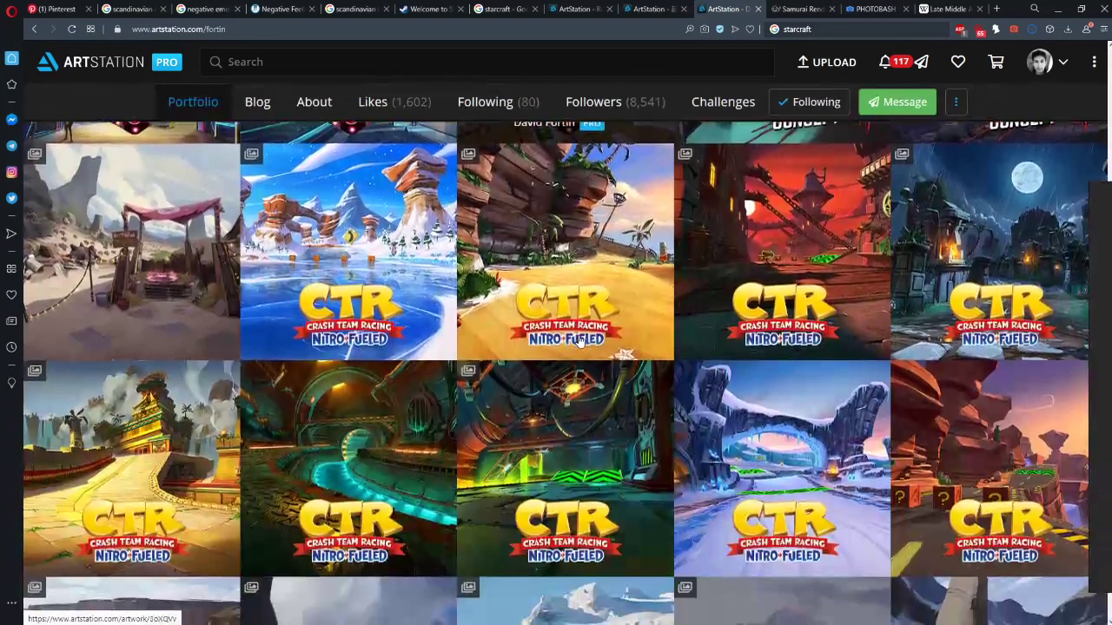
pyautogui.scroll(7, 347, 354)
pyautogui.click(388, 358)
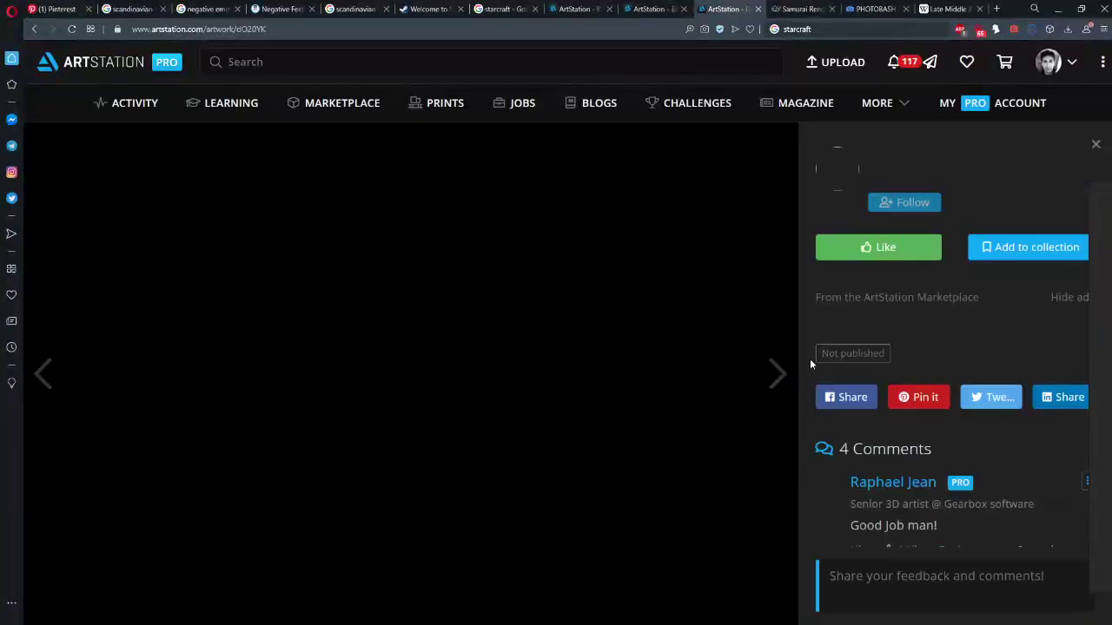
# Skim the project's environment paintings, from the misty DAHL gate through the snowy settlements to the ruined wooden interior
pyautogui.scroll(-10, 714, 346)
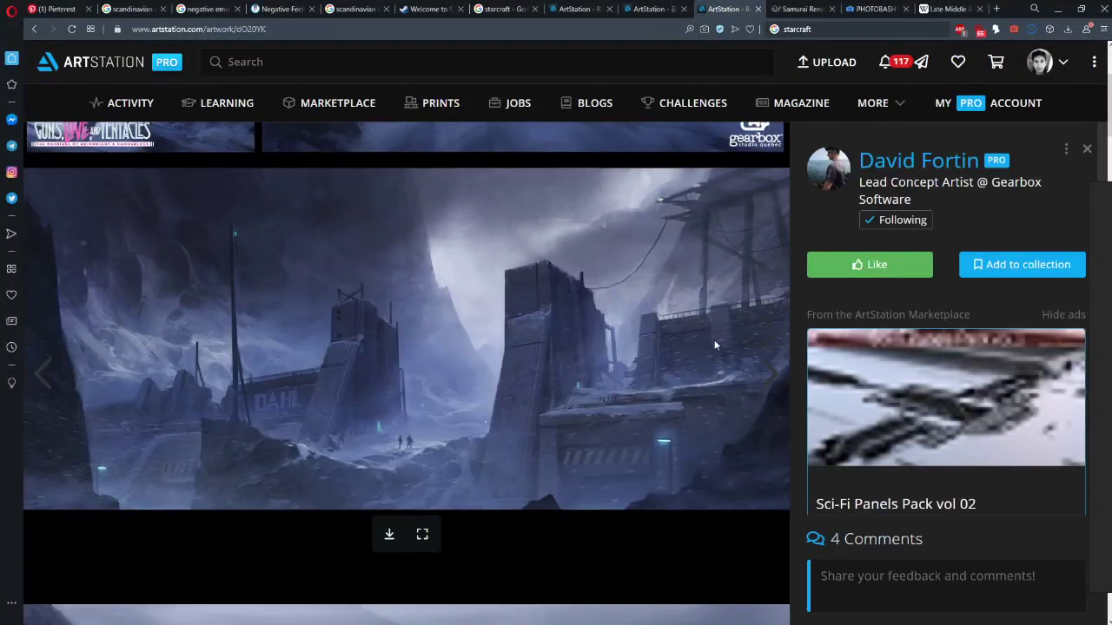
pyautogui.scroll(-8, 715, 345)
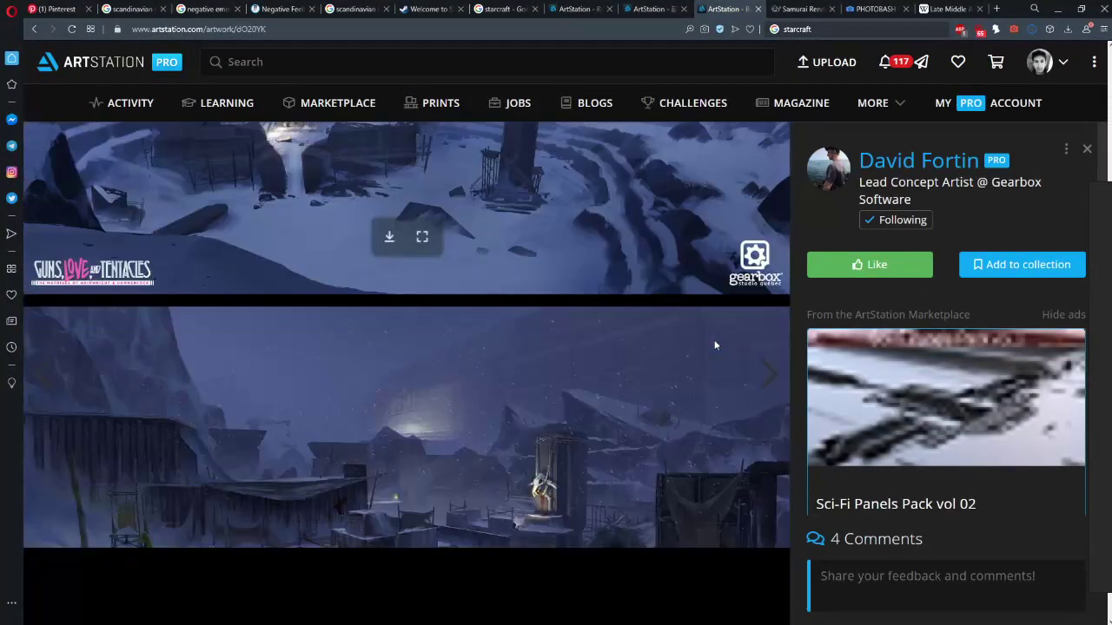
pyautogui.scroll(-8, 717, 345)
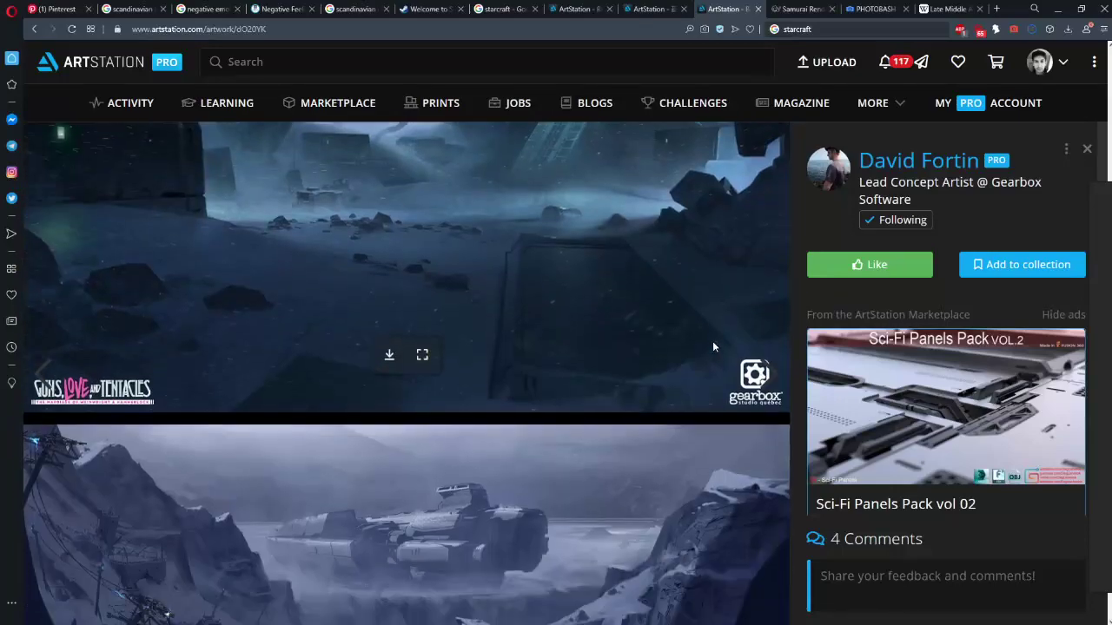
pyautogui.scroll(-5, 712, 346)
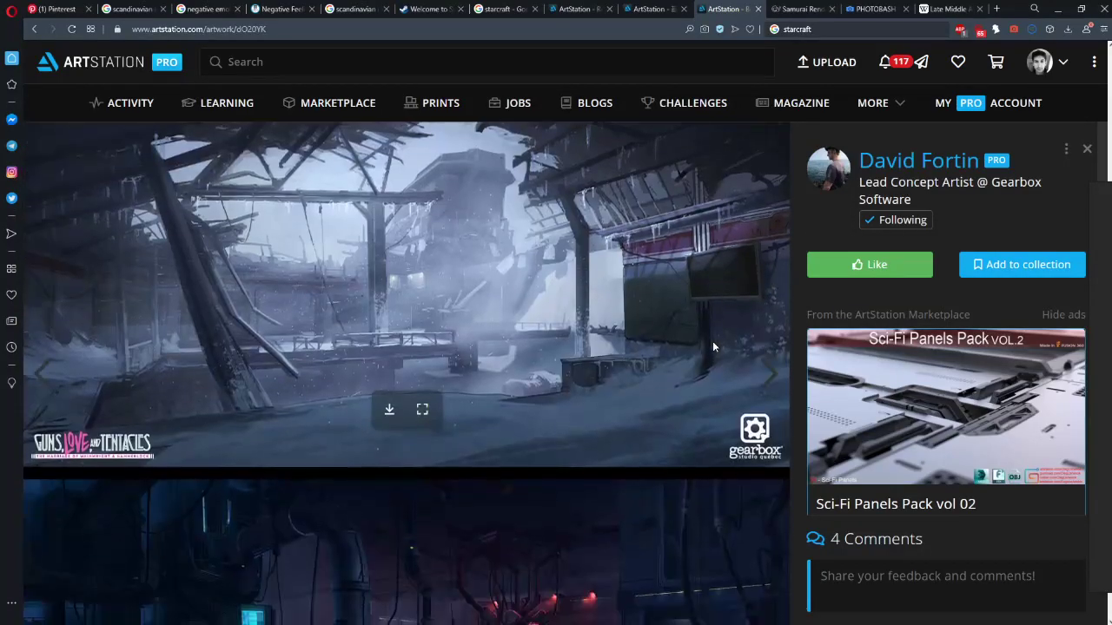
pyautogui.scroll(-3, 943, 341)
# Place the reference board beside the Guns, Love and Tentacles paintings and shift it clear of the images
pyautogui.moveTo(925, 335); pyautogui.dragTo(816, 399)
pyautogui.scroll(-4, 860, 336)
pyautogui.scroll(-4, 463, 320)
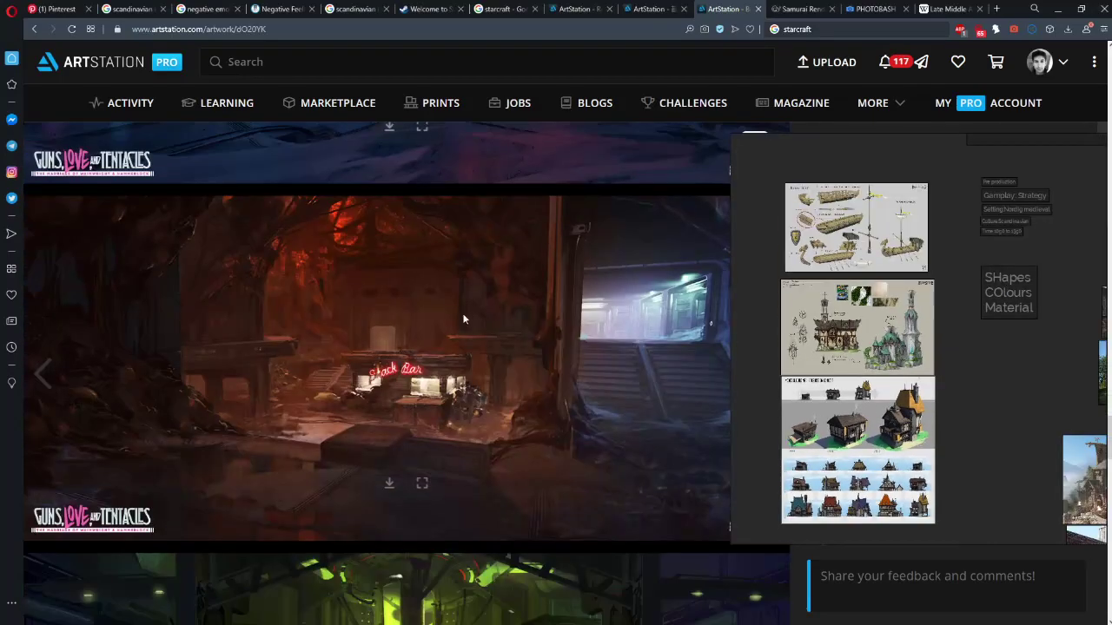
pyautogui.scroll(-15, 499, 323)
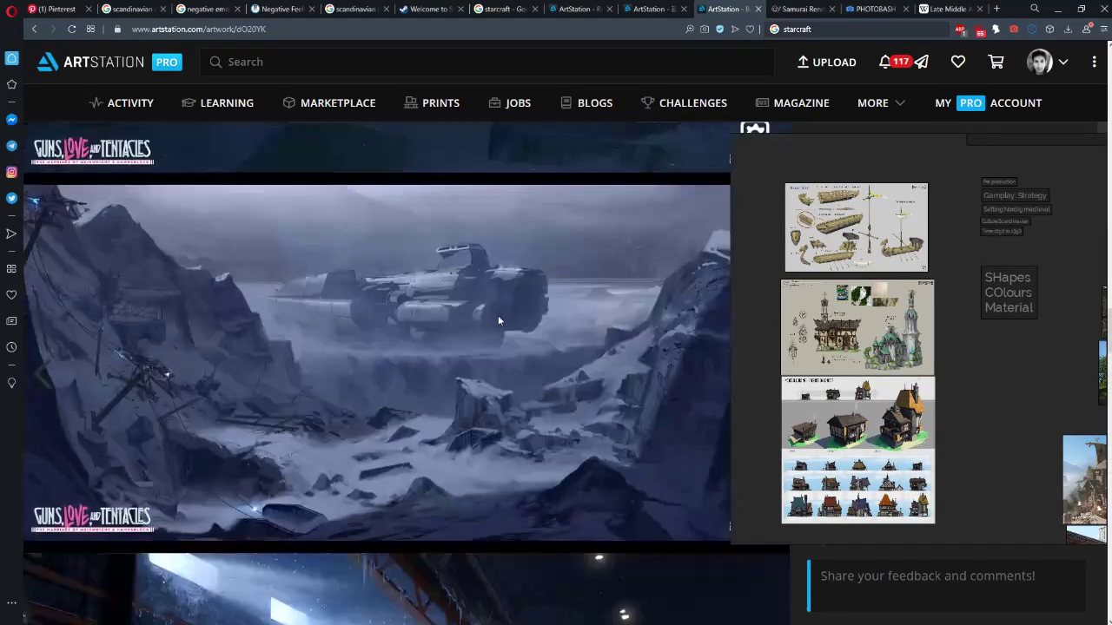
pyautogui.scroll(-15, 498, 321)
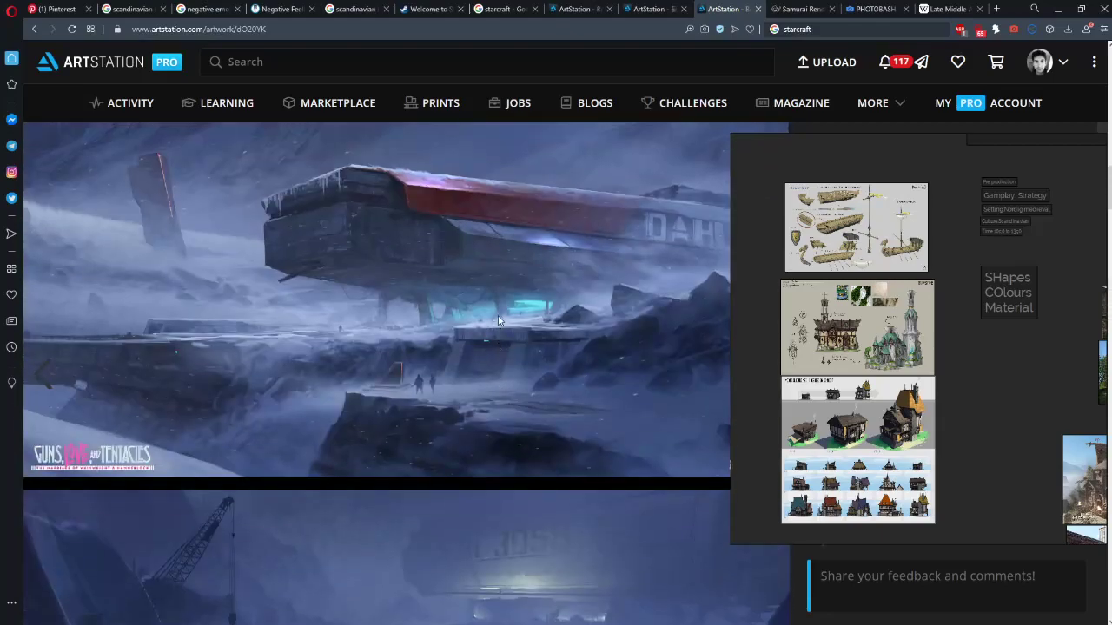
pyautogui.scroll(-8, 498, 320)
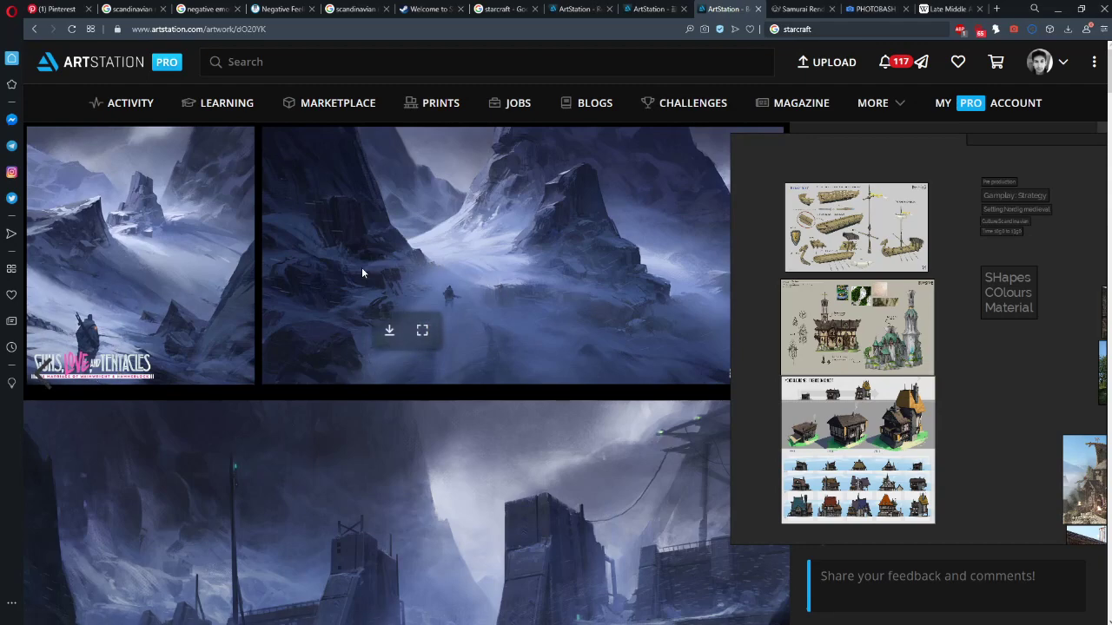
pyautogui.moveTo(744, 320); pyautogui.dragTo(848, 318)
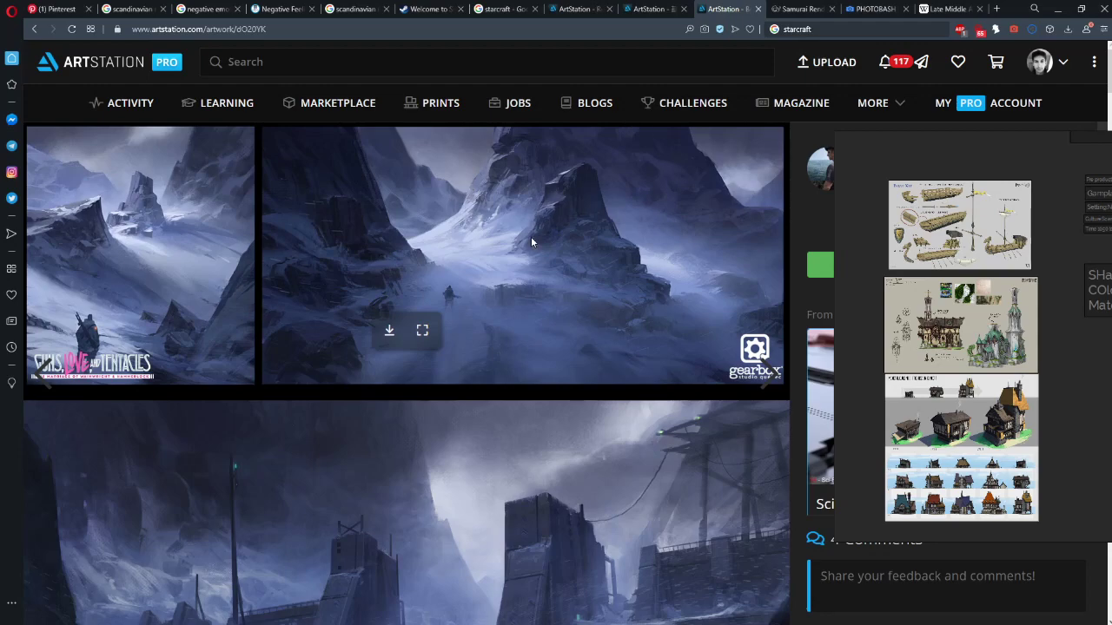
# Examine the snowbound DAHL gate painting and the mountain outpost with the red-striped rocket engines
pyautogui.scroll(-3, 532, 242)
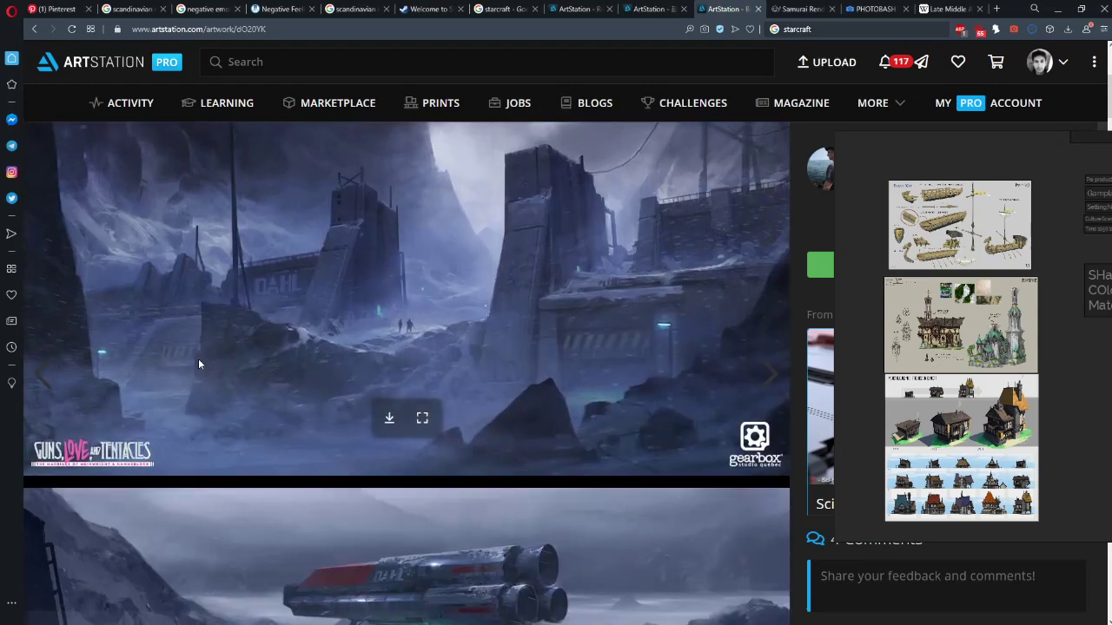
pyautogui.scroll(-1, 521, 261)
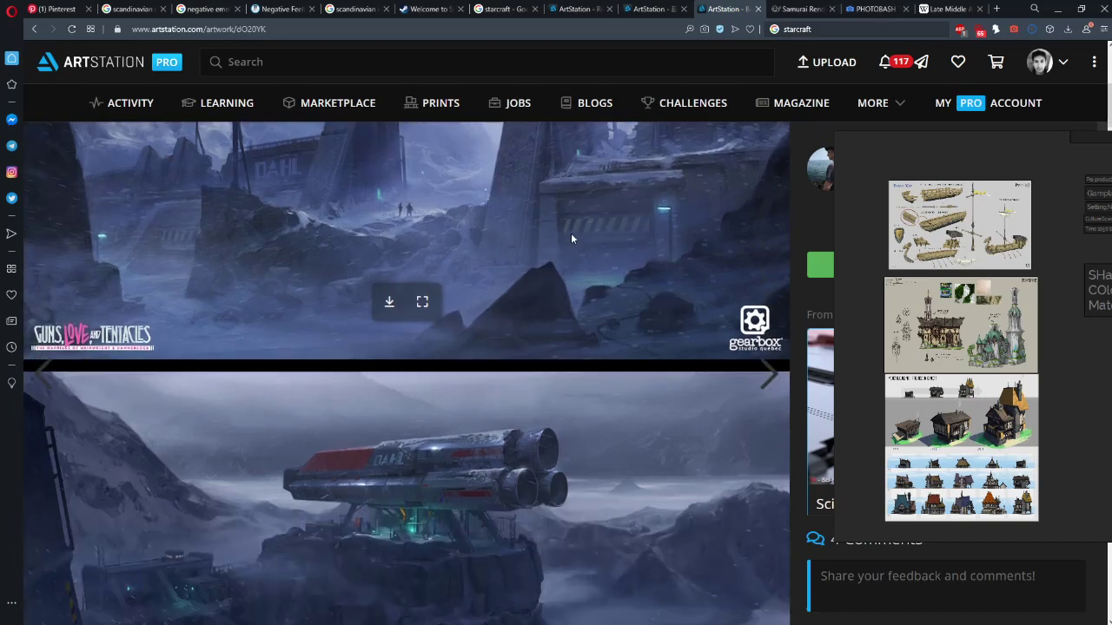
pyautogui.scroll(2, 571, 233)
pyautogui.scroll(-2, 512, 290)
pyautogui.scroll(-3, 558, 340)
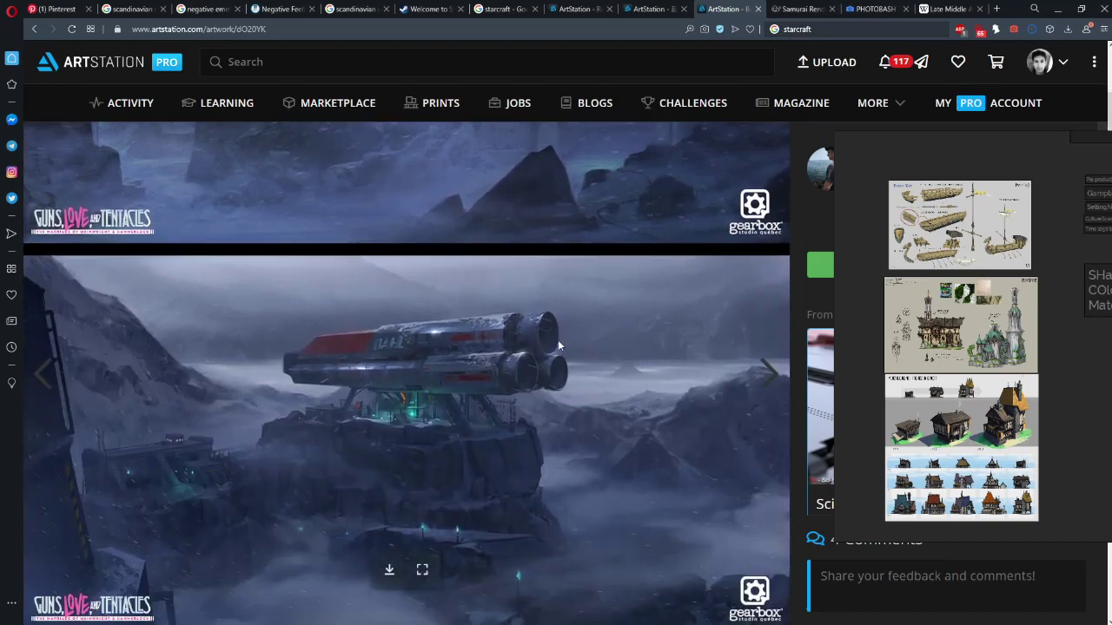
pyautogui.scroll(2, 986, 302)
pyautogui.scroll(2, 986, 302)
# Enlarge the medieval buildings sheet on the board and compare it with the paintings of the tower, quarry, caverns and crashed ship
pyautogui.moveTo(851, 382); pyautogui.dragTo(962, 309)
pyautogui.scroll(-5, 289, 261)
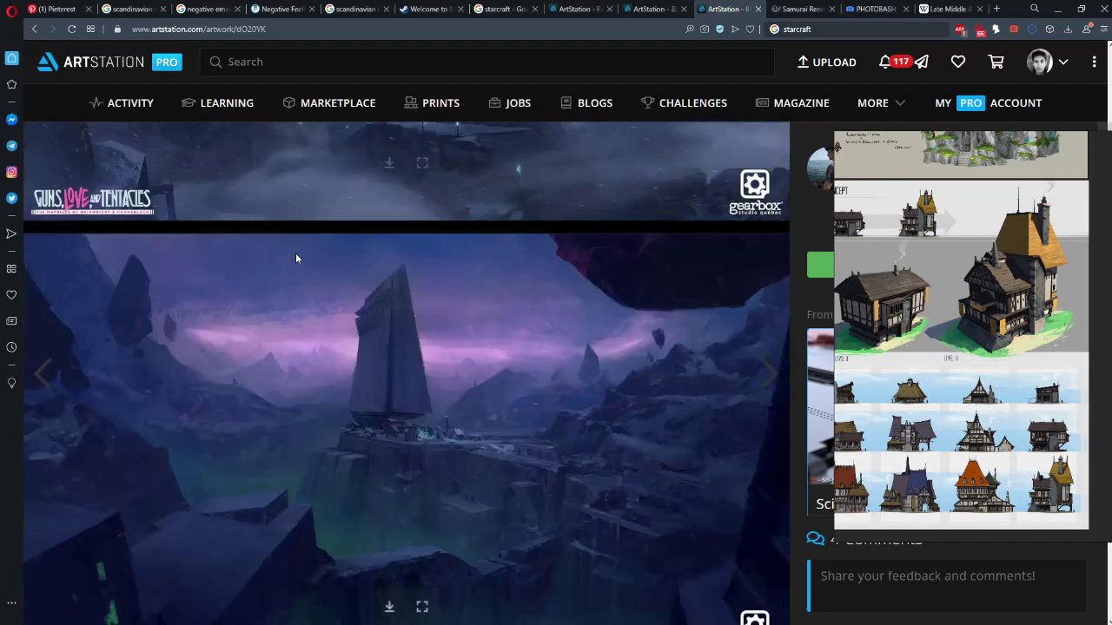
pyautogui.scroll(1, 488, 246)
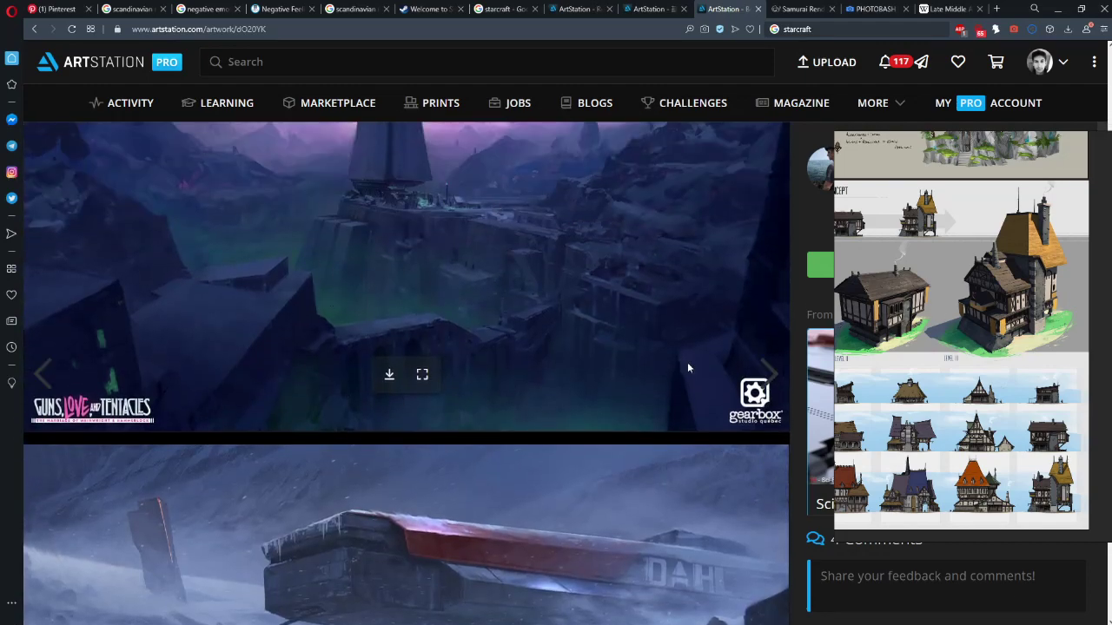
pyautogui.scroll(-6, 687, 369)
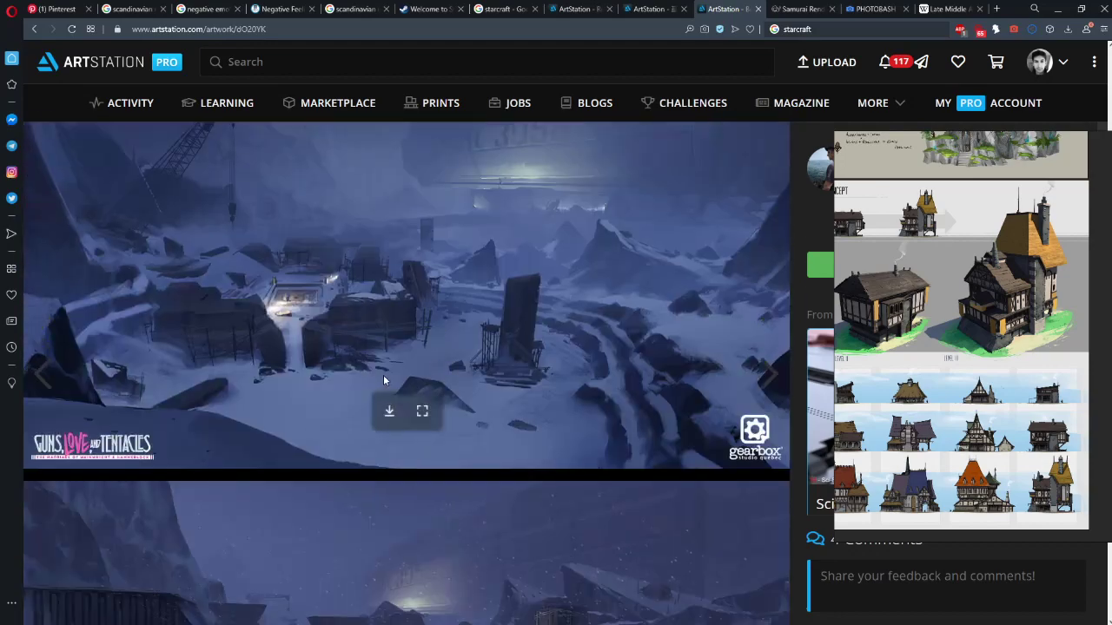
pyautogui.scroll(-8, 178, 349)
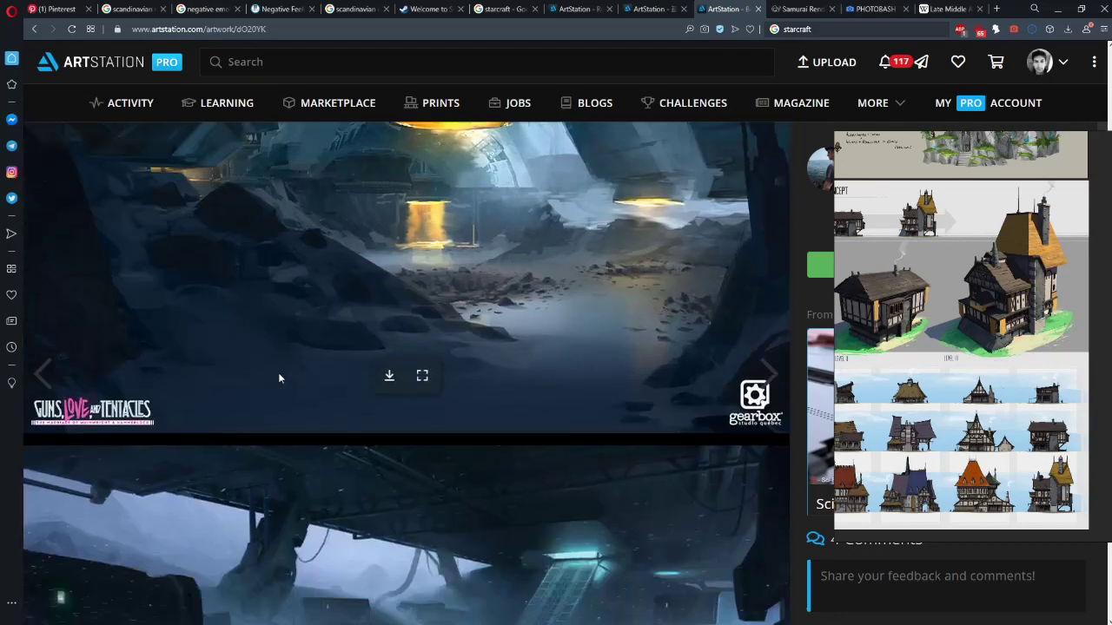
pyautogui.scroll(-15, 279, 378)
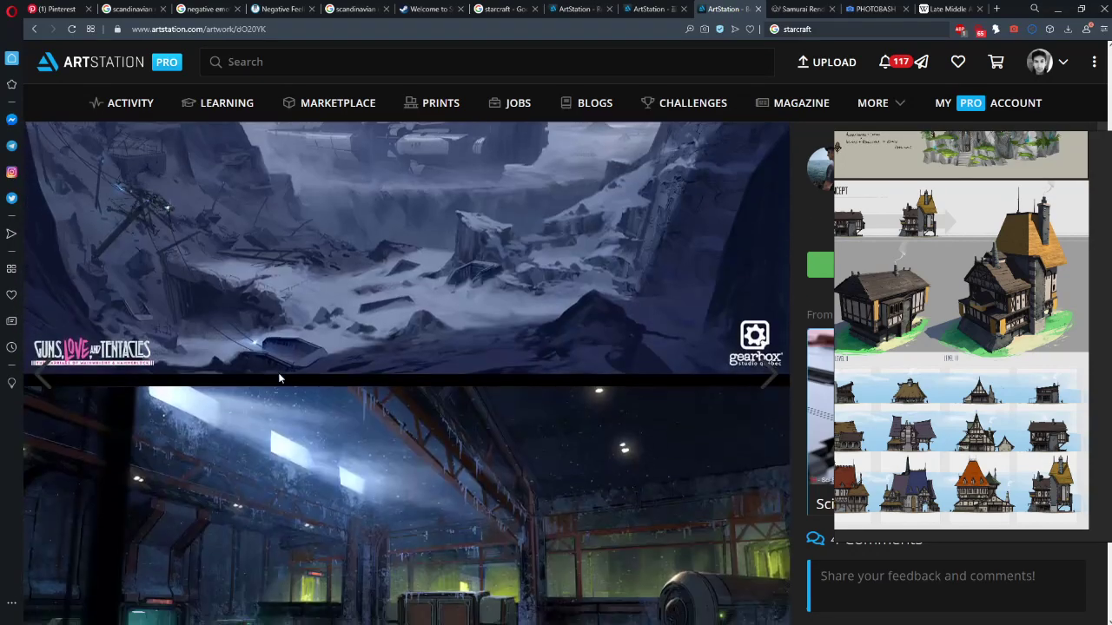
pyautogui.scroll(-8, 279, 378)
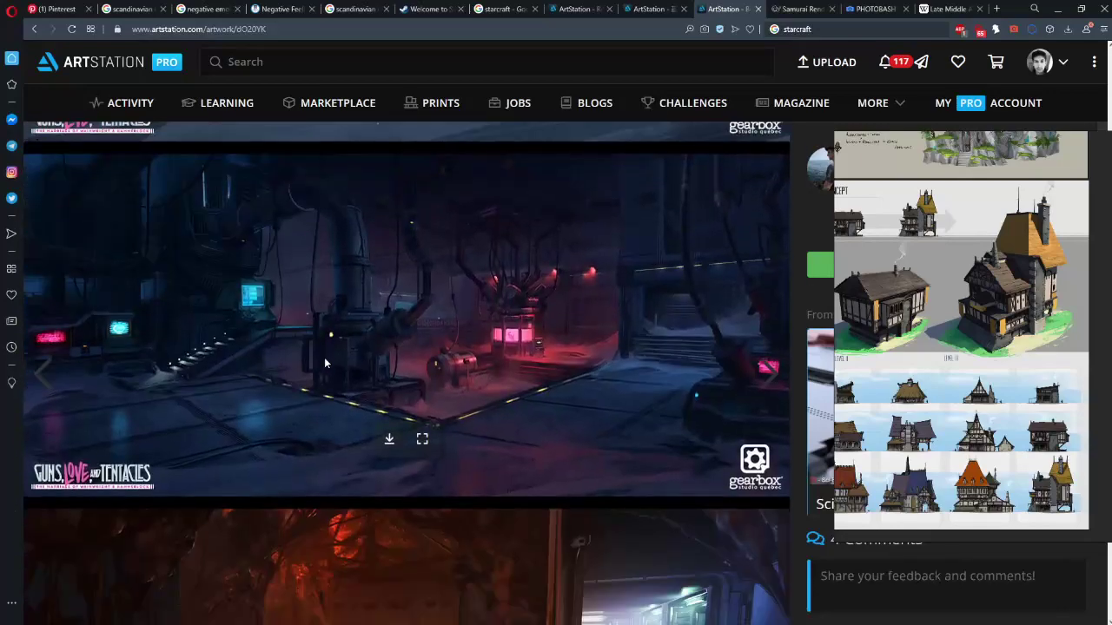
# Reframe the Medieval Buildings progression concept on the board and view the red-lit machine room and neon bar paintings alongside it
pyautogui.moveTo(851, 399); pyautogui.dragTo(980, 349)
pyautogui.scroll(-3, 942, 374)
pyautogui.scroll(2, 948, 400)
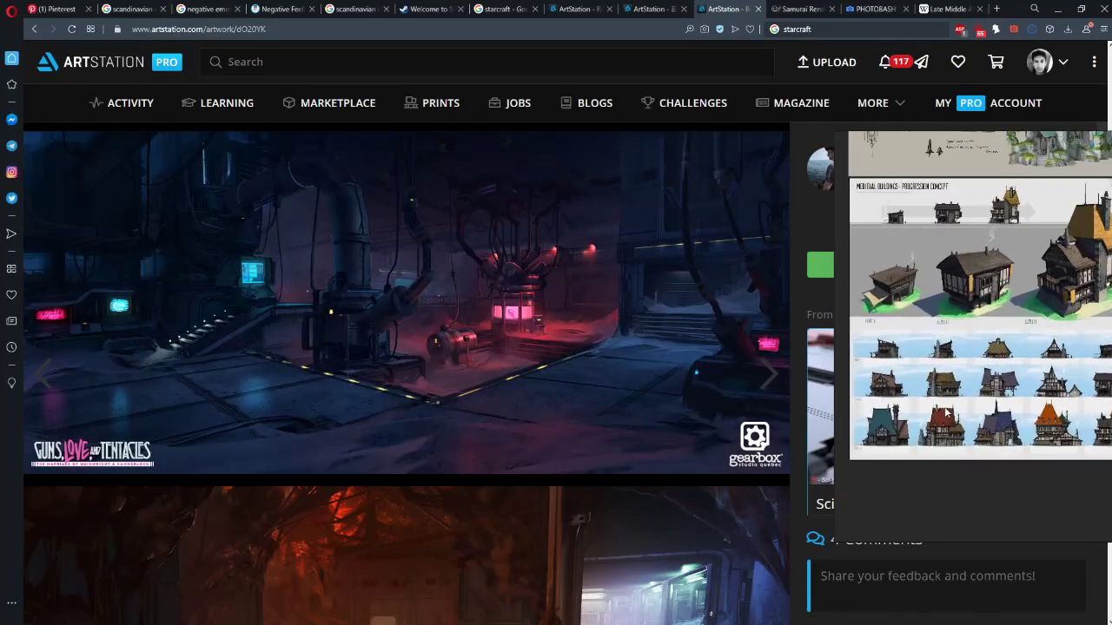
pyautogui.scroll(-10, 667, 348)
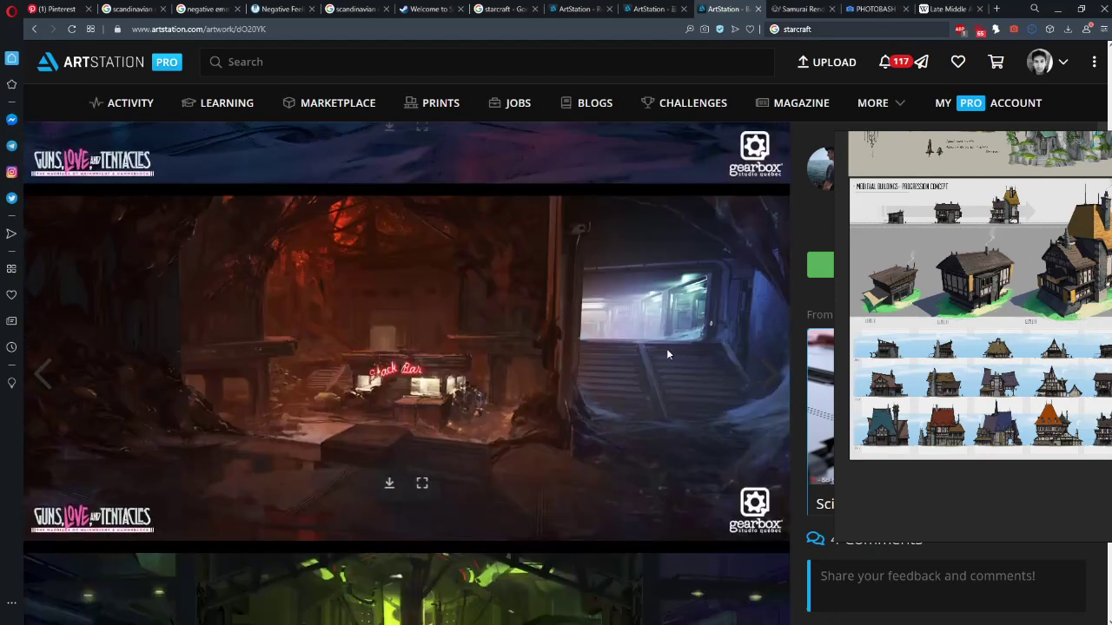
pyautogui.scroll(-5, 621, 348)
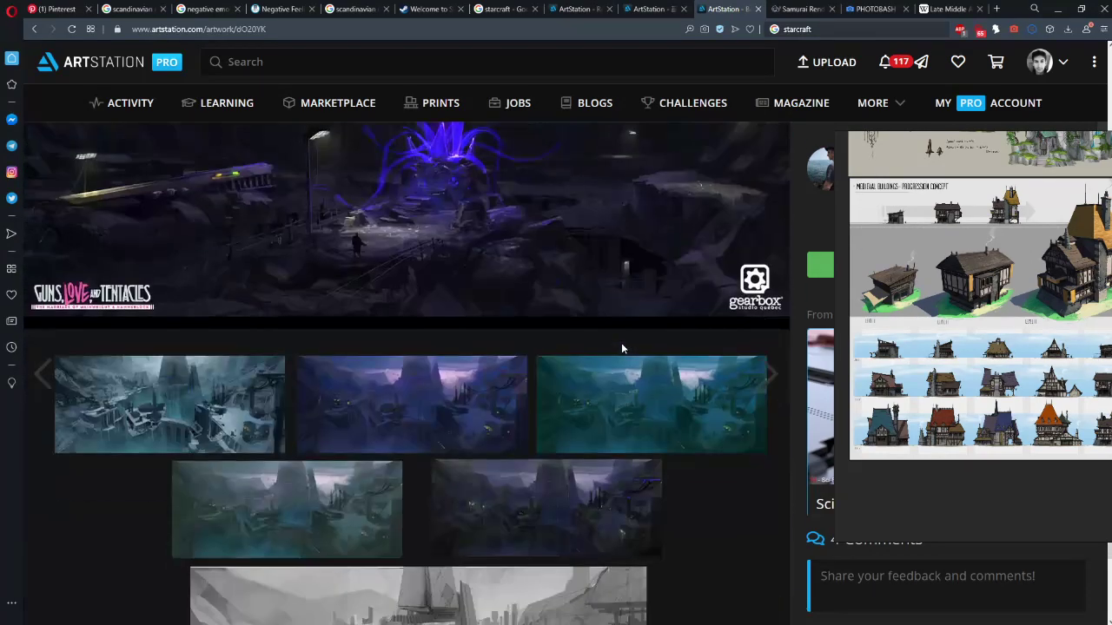
# Compare the landscape's five colour variations with its grayscale sketch and the purple and red crystal designs below
pyautogui.scroll(4, 621, 348)
pyautogui.scroll(-6, 621, 348)
pyautogui.scroll(-2, 621, 348)
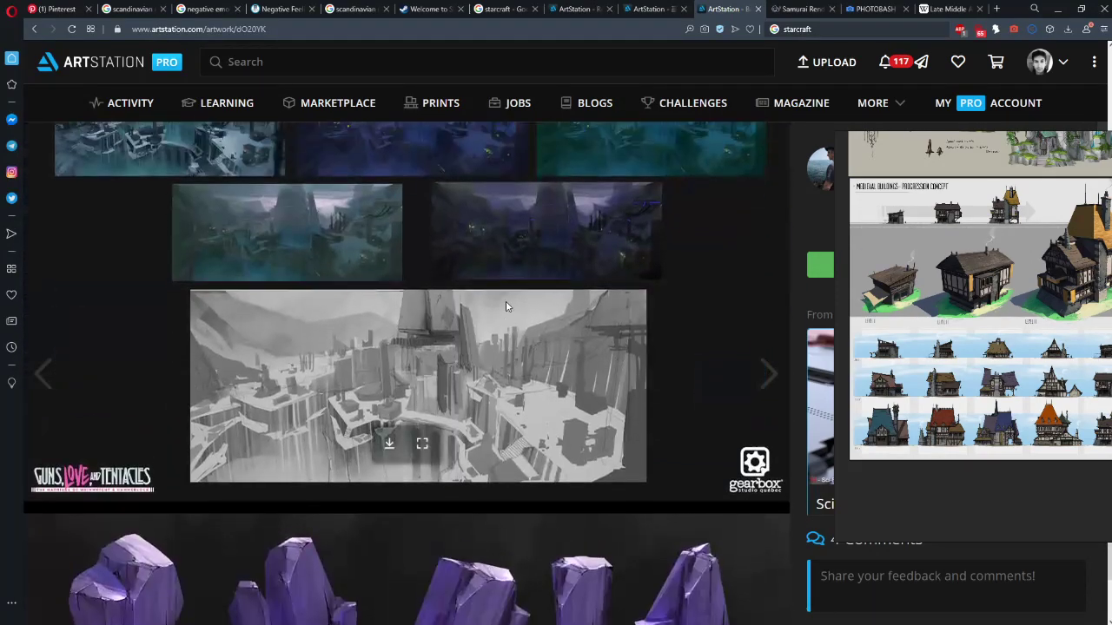
pyautogui.scroll(2, 506, 307)
pyautogui.scroll(-6, 441, 325)
pyautogui.scroll(5, 442, 325)
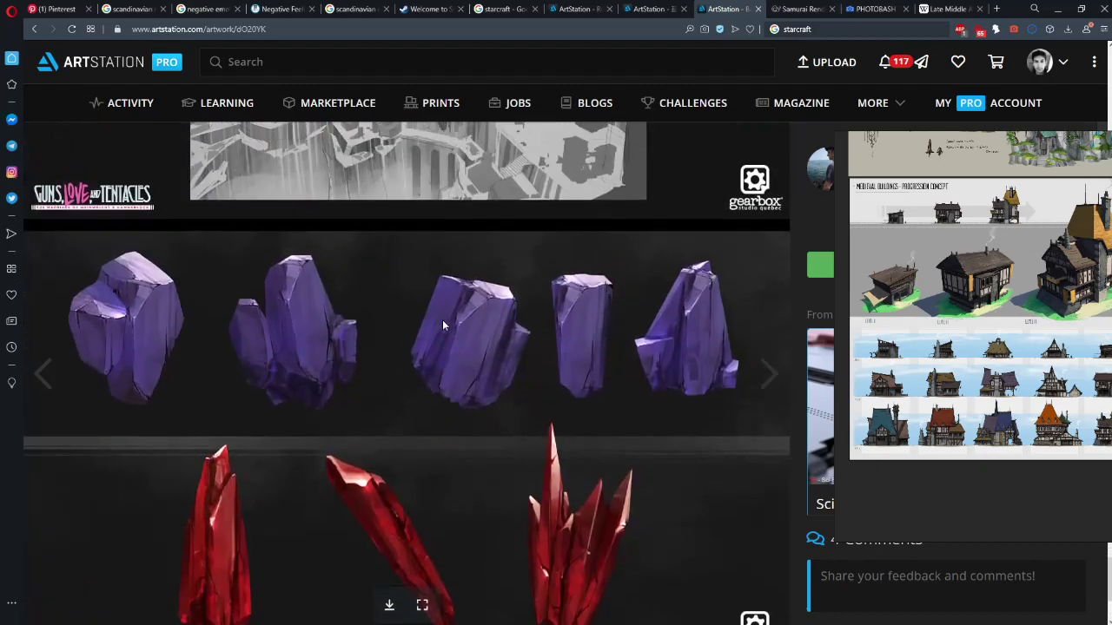
pyautogui.scroll(1, 442, 325)
pyautogui.scroll(-1, 442, 325)
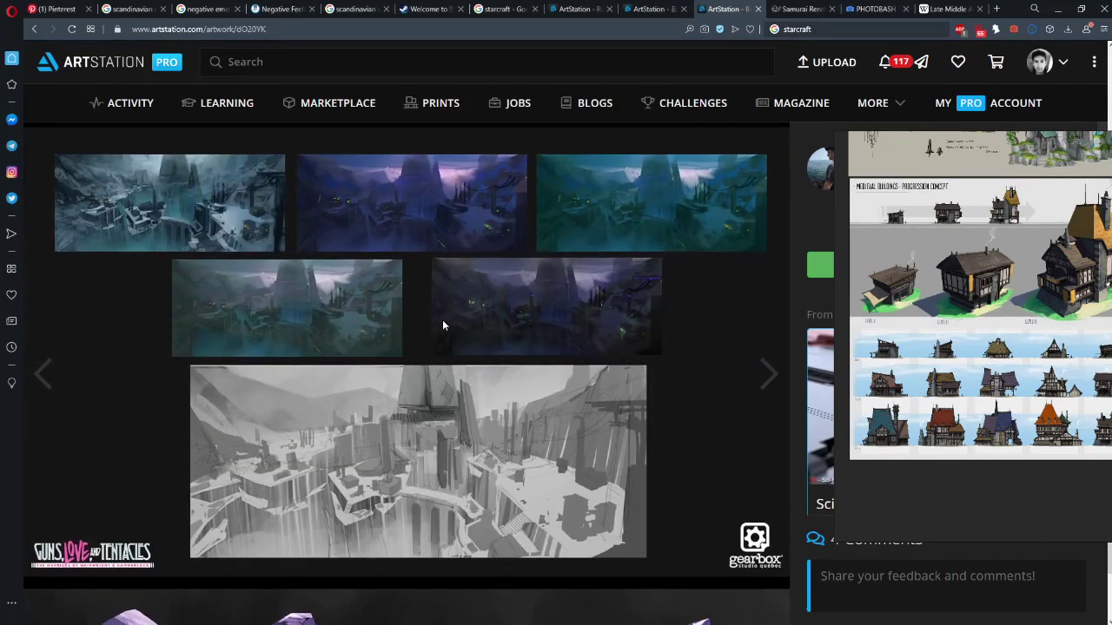
# Bring the reference board over the artwork, frame the three production sheets and separate the medieval buildings sheet from the Elf City sheet
pyautogui.moveTo(984, 337); pyautogui.dragTo(852, 368)
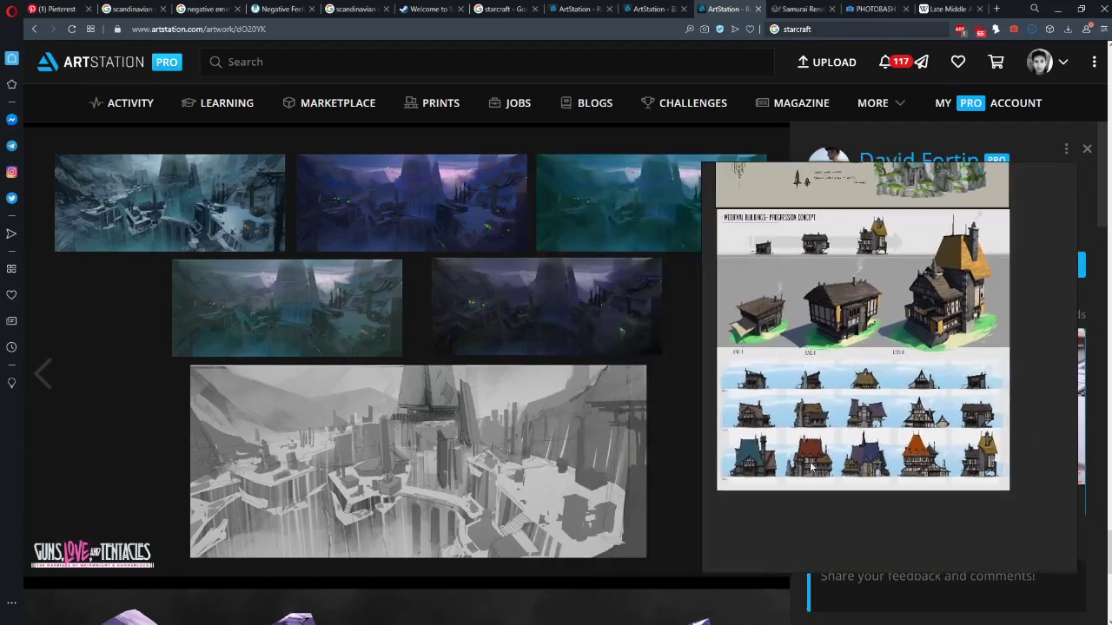
pyautogui.scroll(-5, 890, 429)
pyautogui.moveTo(889, 430); pyautogui.dragTo(830, 429)
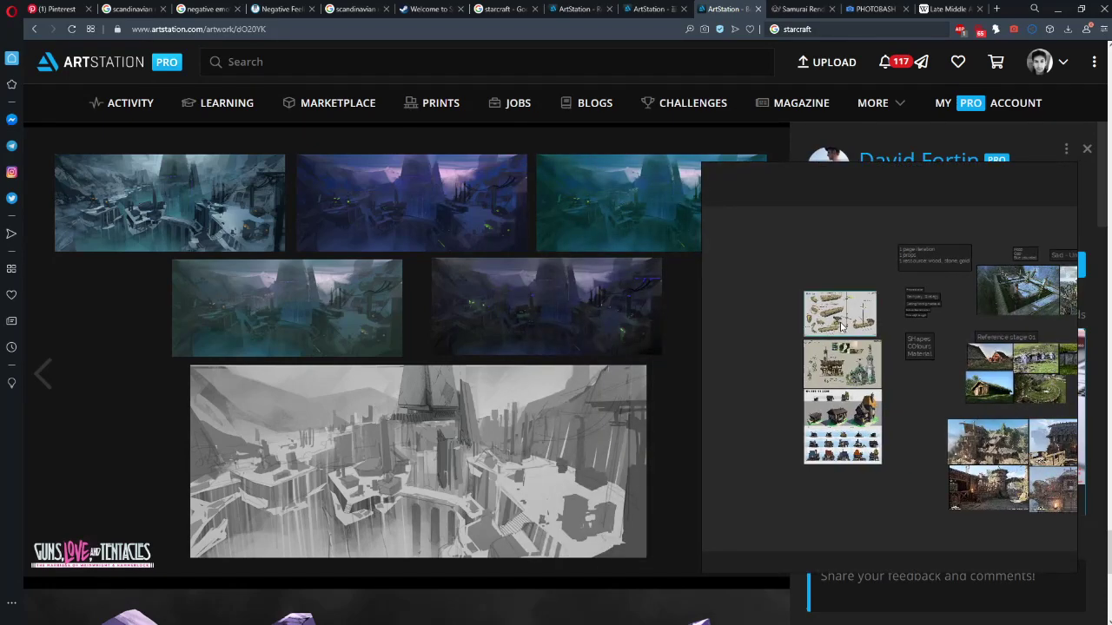
pyautogui.scroll(4, 878, 348)
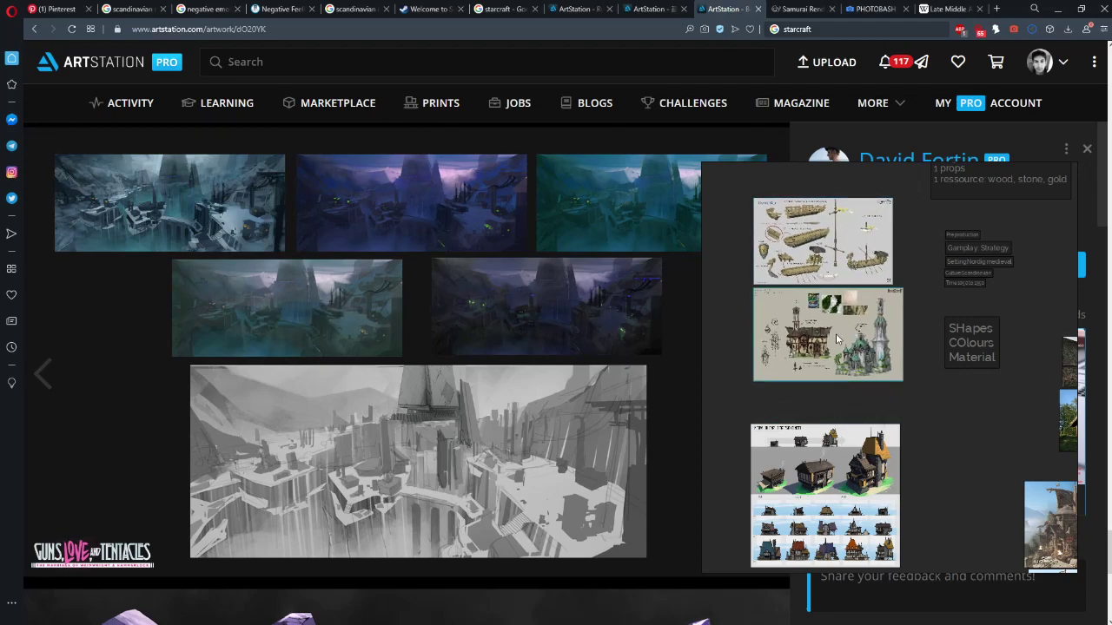
# Move the medieval buildings sheet up directly beneath the Elf City sheet on the reference board
pyautogui.scroll(2, 844, 400)
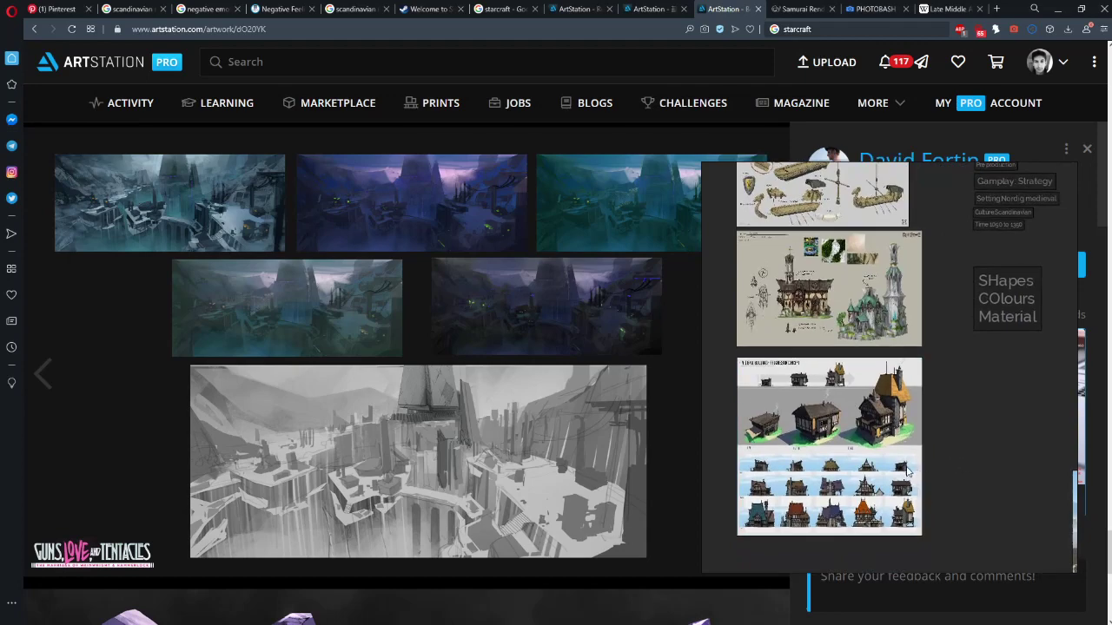
pyautogui.moveTo(908, 472); pyautogui.dragTo(921, 387)
pyautogui.scroll(-4, 566, 405)
# Compare the board's building sheets with the neon bar, green reactor and industrial hall paintings, the landscape colour variations and the crystal designs
pyautogui.scroll(6, 567, 406)
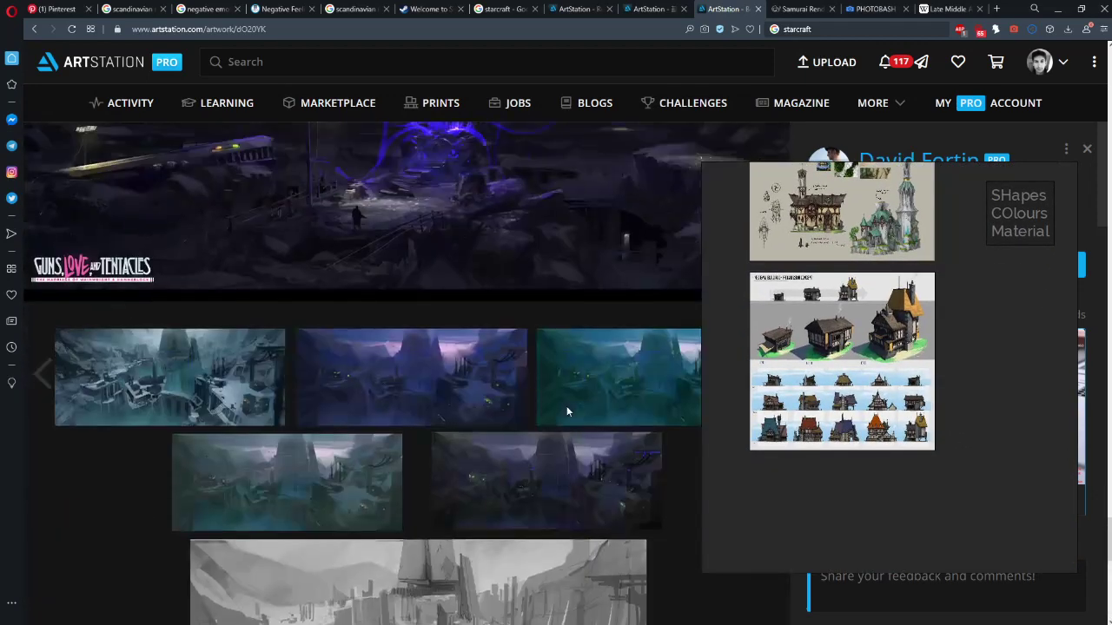
pyautogui.scroll(10, 525, 411)
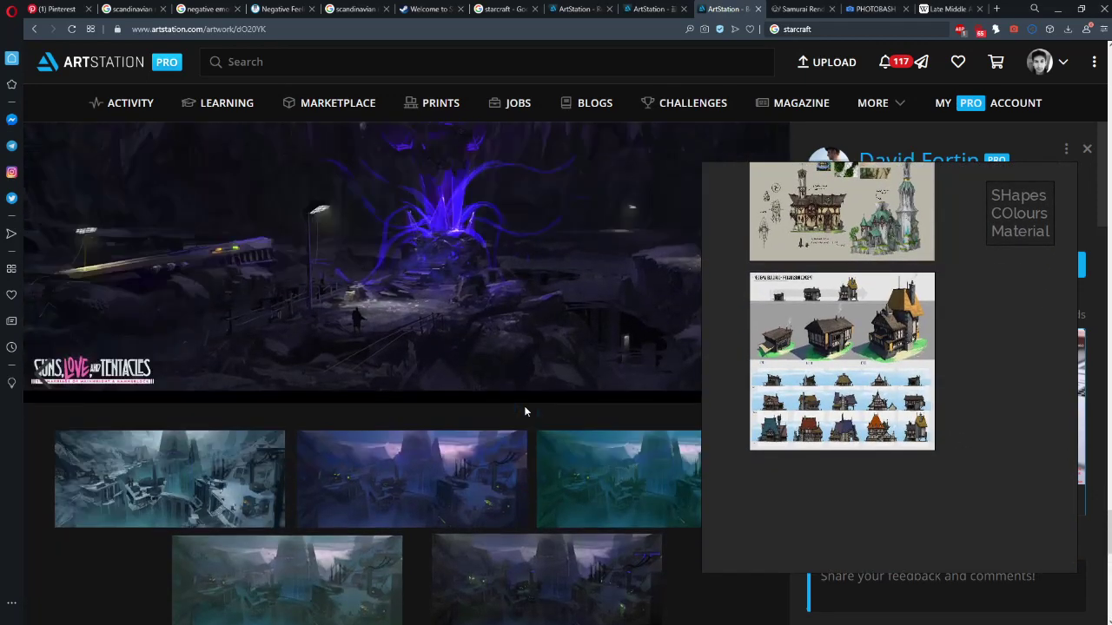
pyautogui.scroll(8, 525, 411)
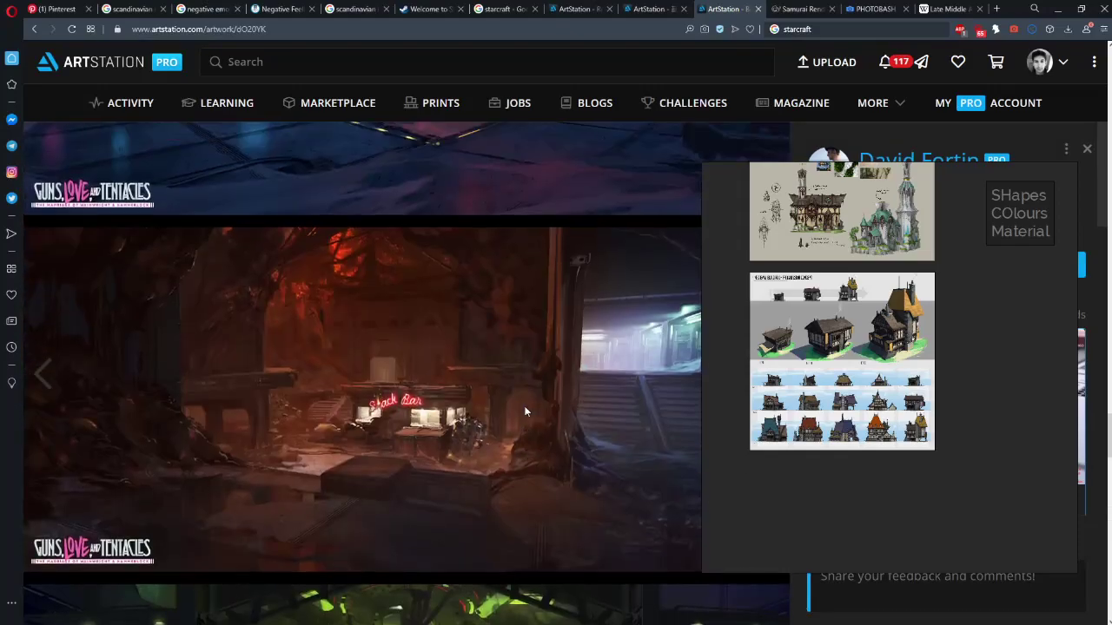
pyautogui.scroll(-8, 528, 411)
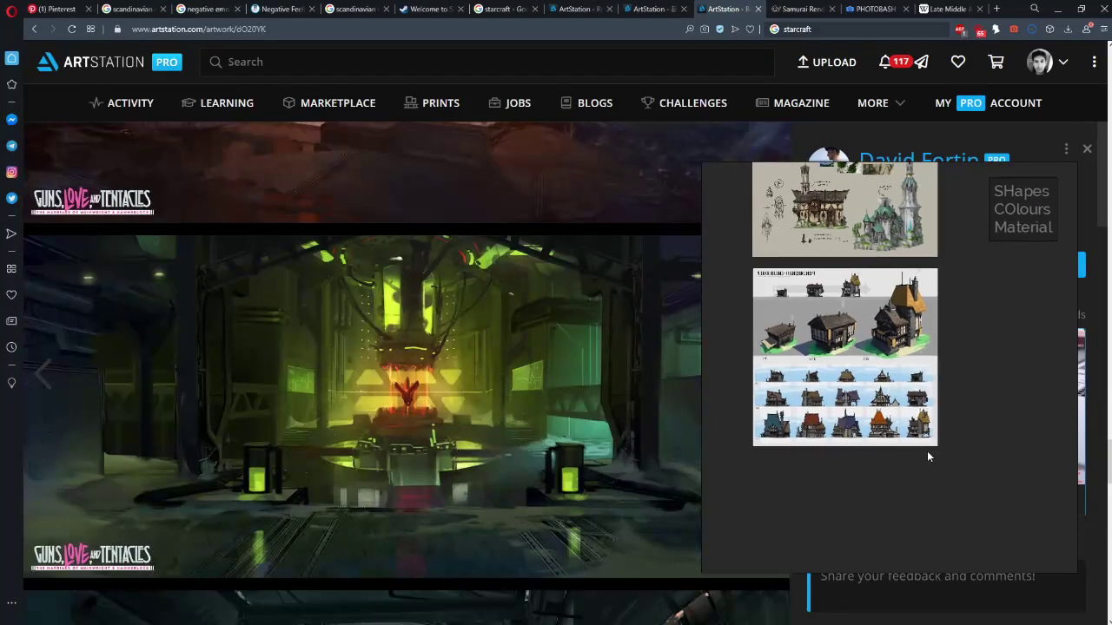
pyautogui.scroll(3, 927, 451)
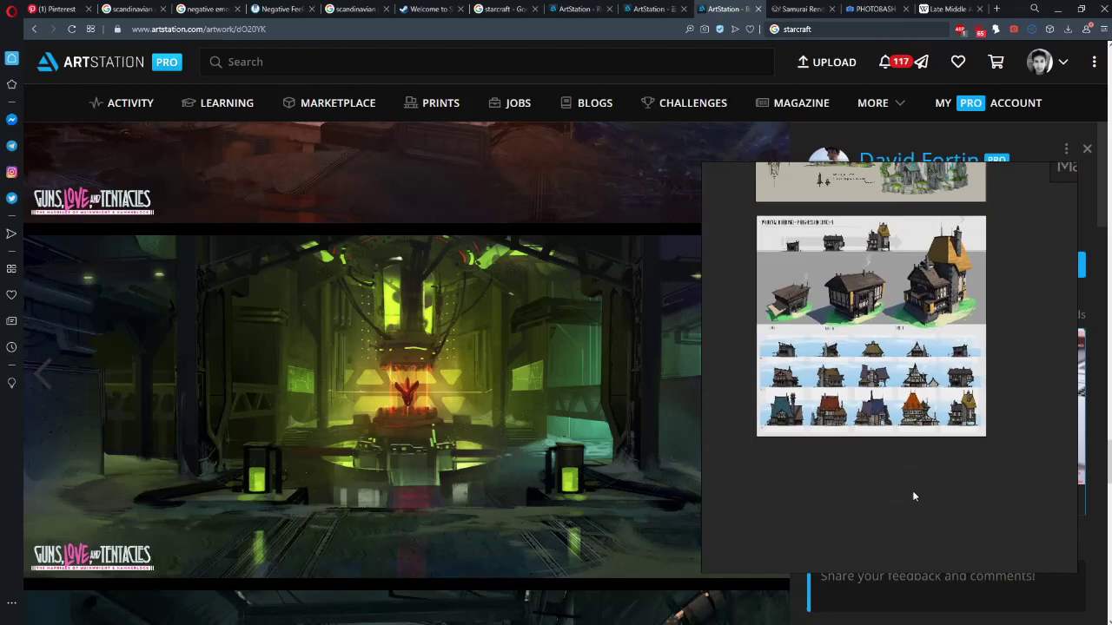
pyautogui.scroll(1, 854, 393)
pyautogui.scroll(-10, 304, 378)
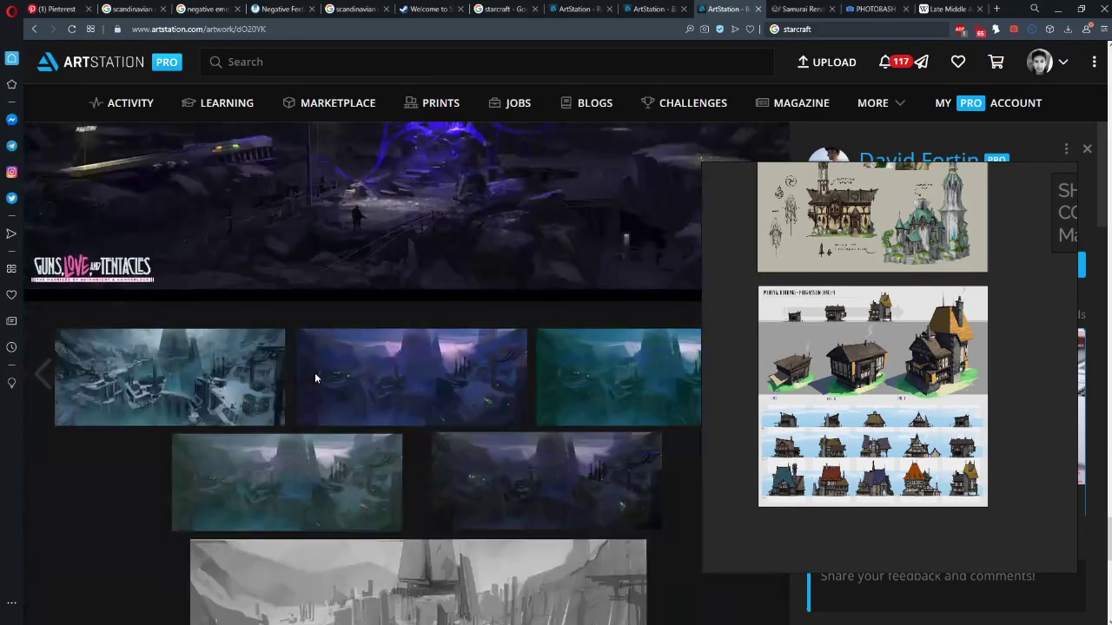
pyautogui.scroll(5, 316, 376)
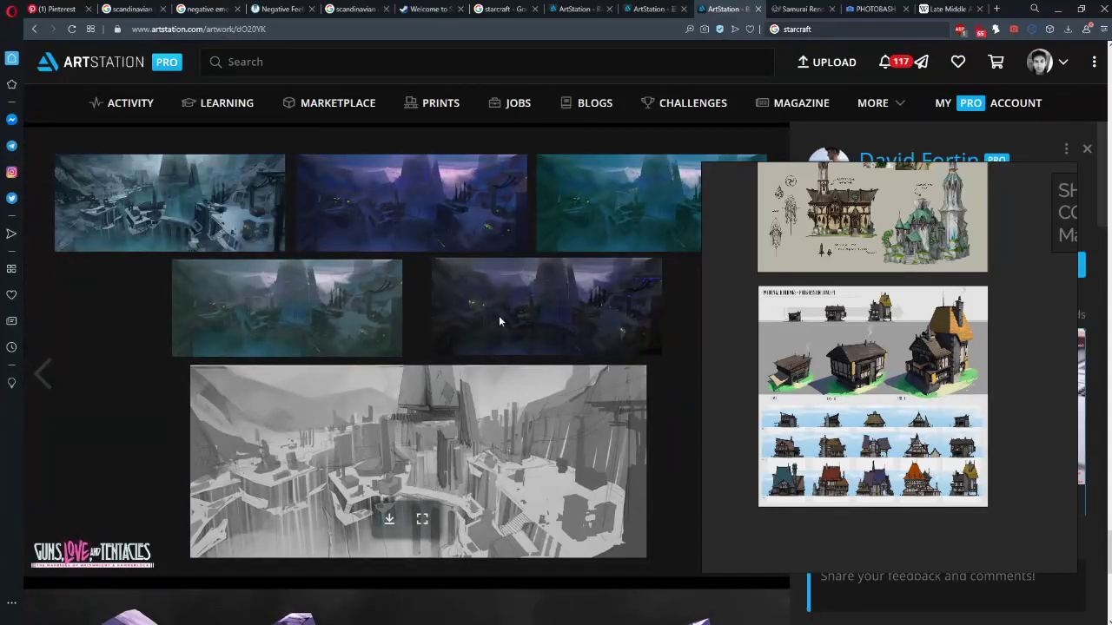
pyautogui.scroll(15, 498, 322)
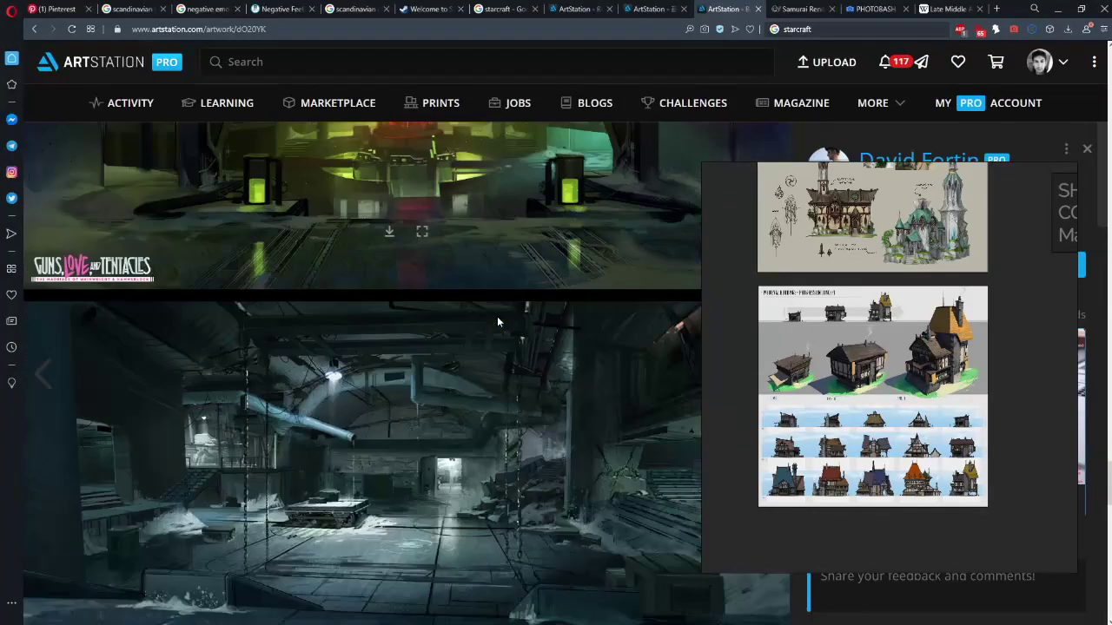
pyautogui.scroll(-10, 497, 322)
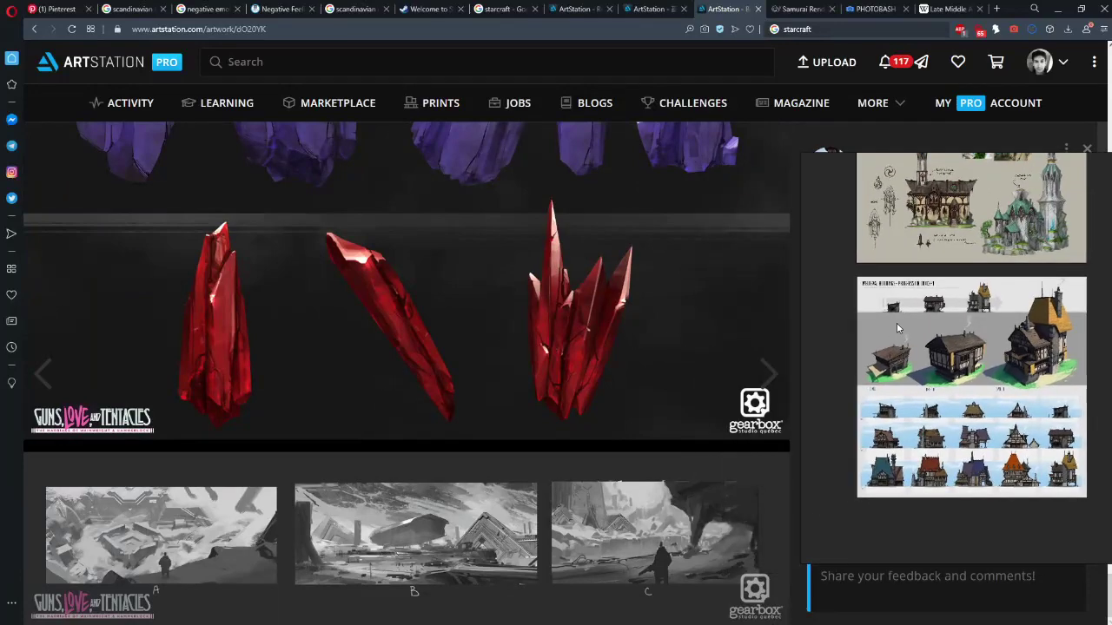
# Reposition the reference board over the artwork page and open the concept artist's portfolio
pyautogui.moveTo(897, 323); pyautogui.dragTo(462, 340)
pyautogui.moveTo(562, 317); pyautogui.dragTo(957, 323)
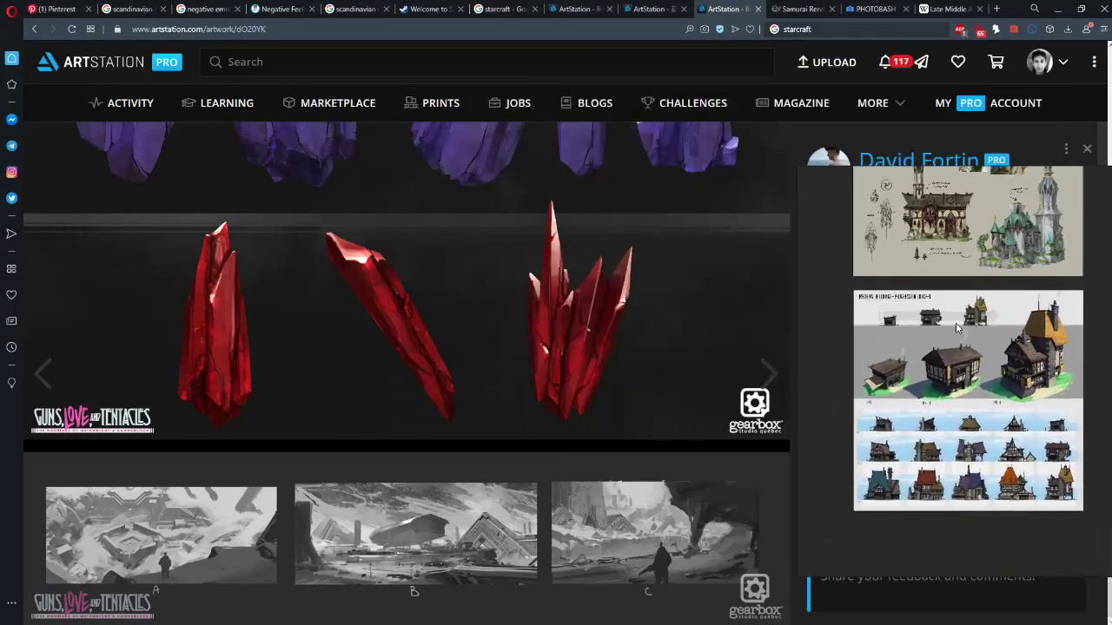
pyautogui.moveTo(964, 365); pyautogui.dragTo(964, 393)
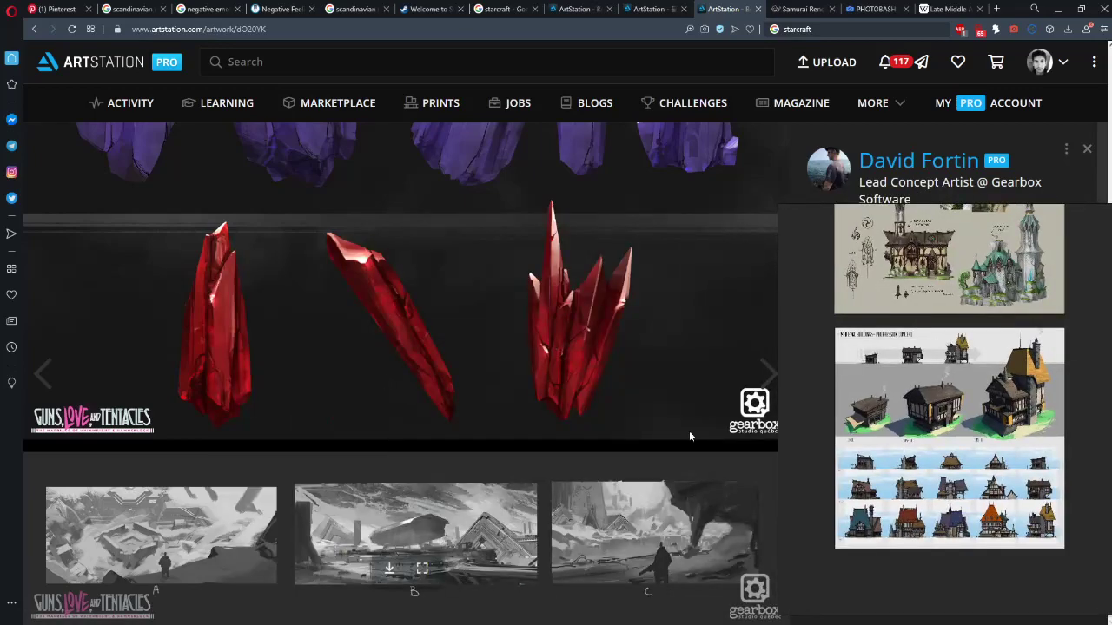
pyautogui.moveTo(821, 382); pyautogui.dragTo(980, 366)
pyautogui.moveTo(1041, 333); pyautogui.dragTo(624, 298)
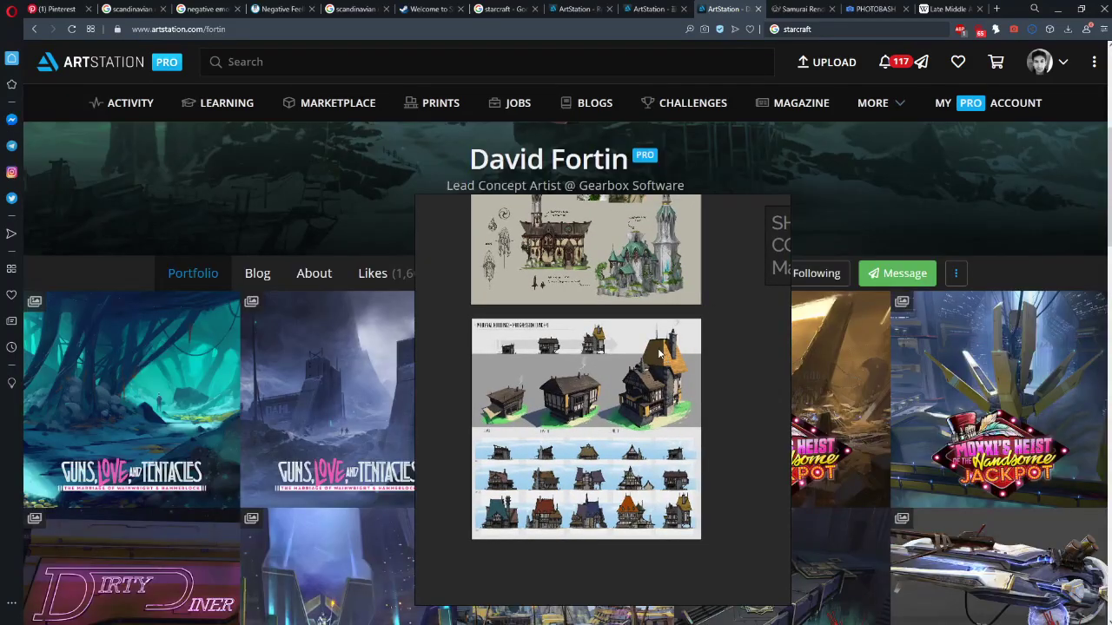
# Set the board aside and look through the artist's portfolio, from the Borderlands 3 concepts to the medieval buildings sheet and landscape studies
pyautogui.moveTo(662, 351); pyautogui.dragTo(1076, 289)
pyautogui.scroll(-4, 694, 306)
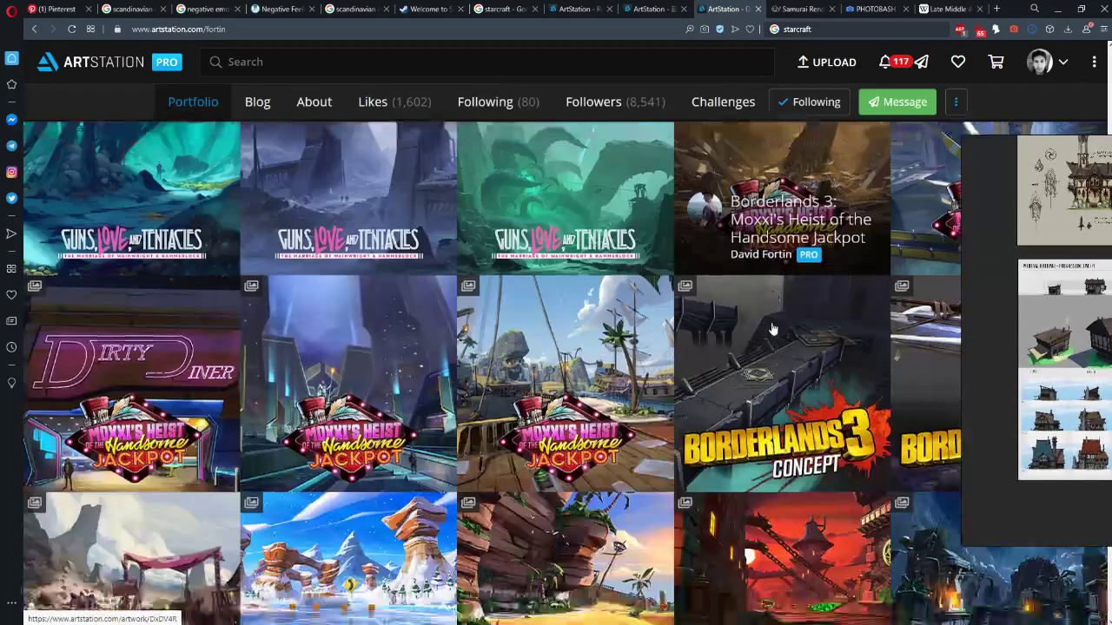
pyautogui.scroll(-6, 694, 305)
pyautogui.scroll(-8, 695, 306)
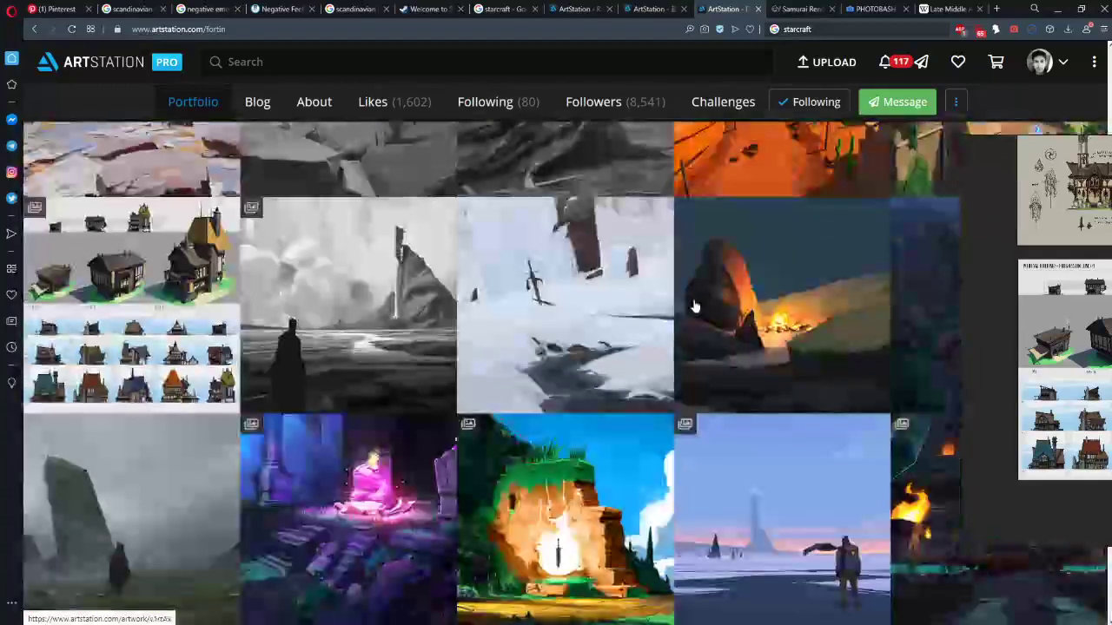
pyautogui.scroll(2, 664, 346)
pyautogui.scroll(8, 664, 346)
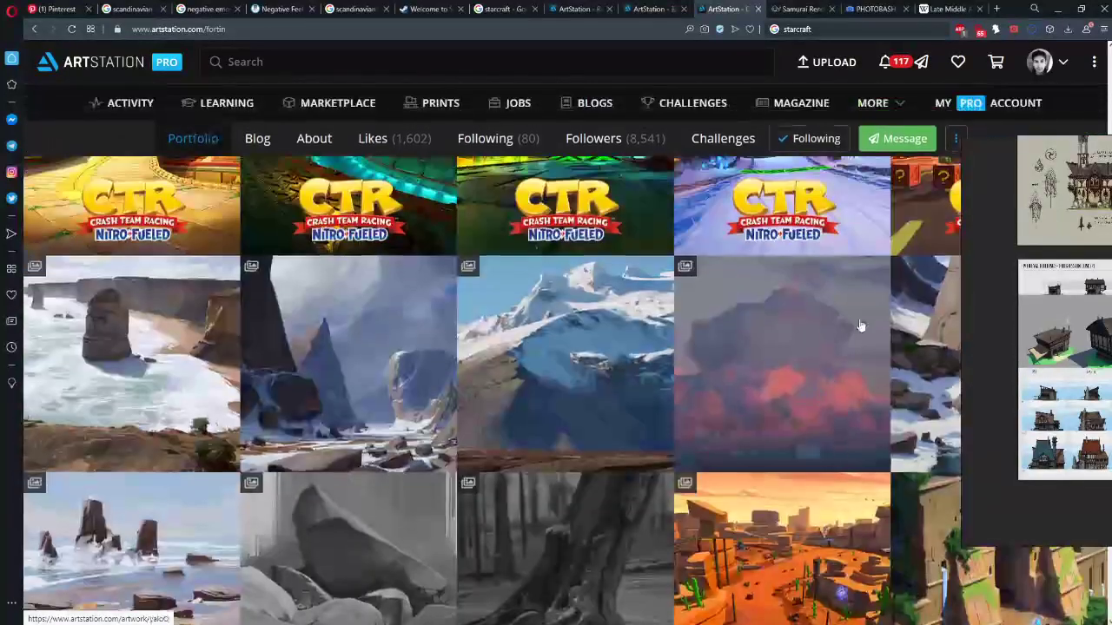
# Enlarge the reference board window to fill the screen and frame the whole collection of sheets, notes and photos
pyautogui.moveTo(1096, 340); pyautogui.dragTo(504, 328)
pyautogui.scroll(-3, 621, 318)
pyautogui.moveTo(620, 318); pyautogui.dragTo(258, 197)
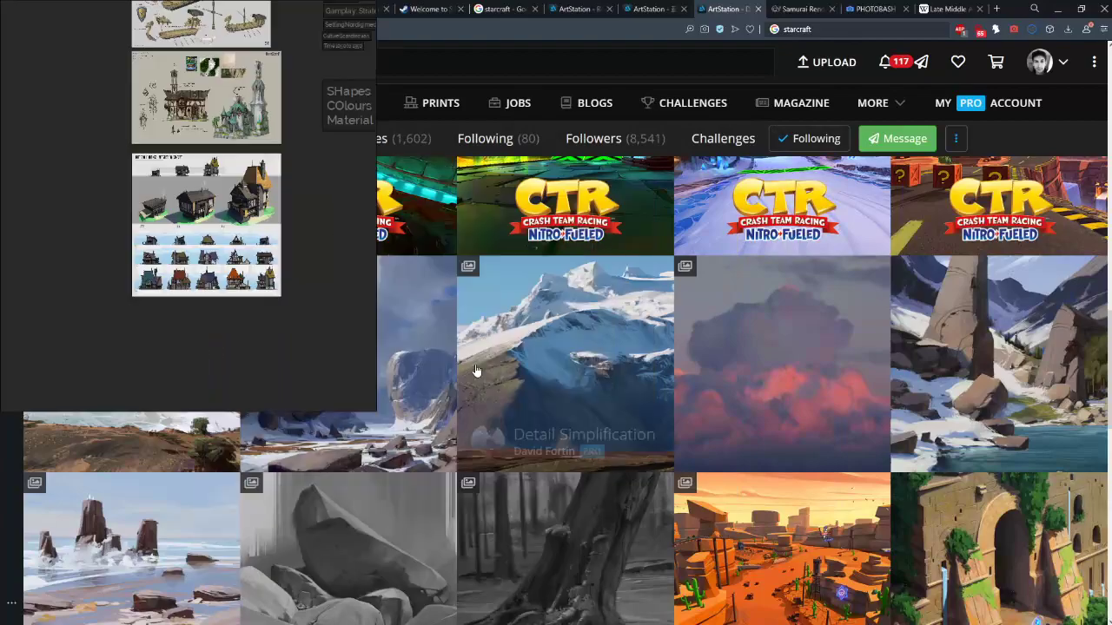
pyautogui.moveTo(376, 408); pyautogui.dragTo(1111, 624)
pyautogui.moveTo(391, 104); pyautogui.dragTo(443, 223)
pyautogui.scroll(3, 444, 223)
pyautogui.scroll(-5, 443, 224)
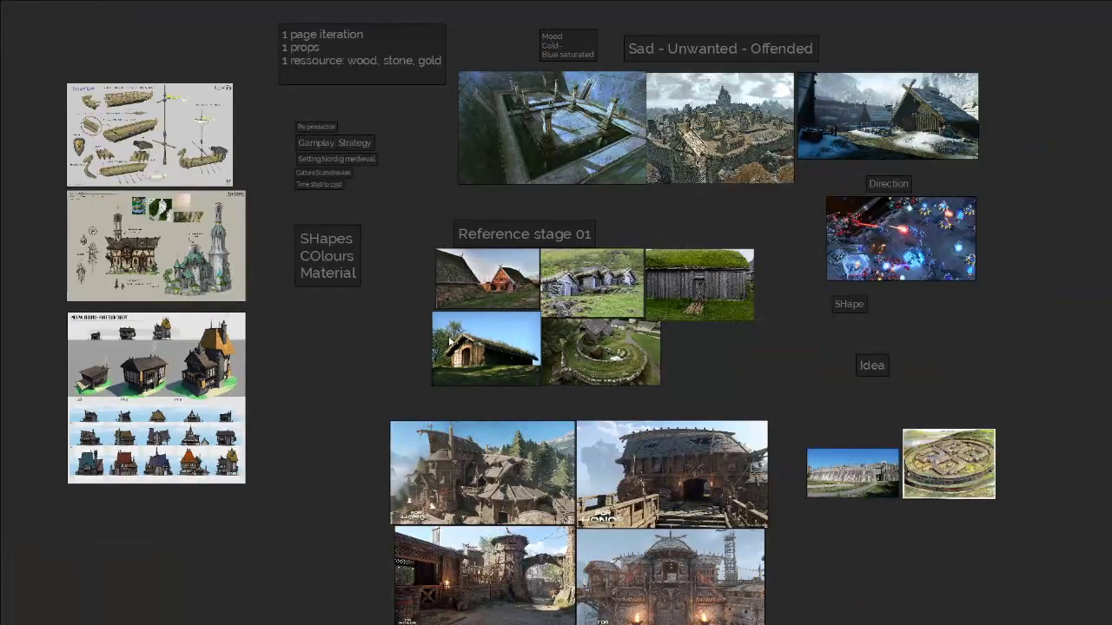
# Move the four For Honor images from beneath the Reference stage 01 photos to beyond the snowy village mood image
pyautogui.moveTo(452, 296); pyautogui.dragTo(486, 282)
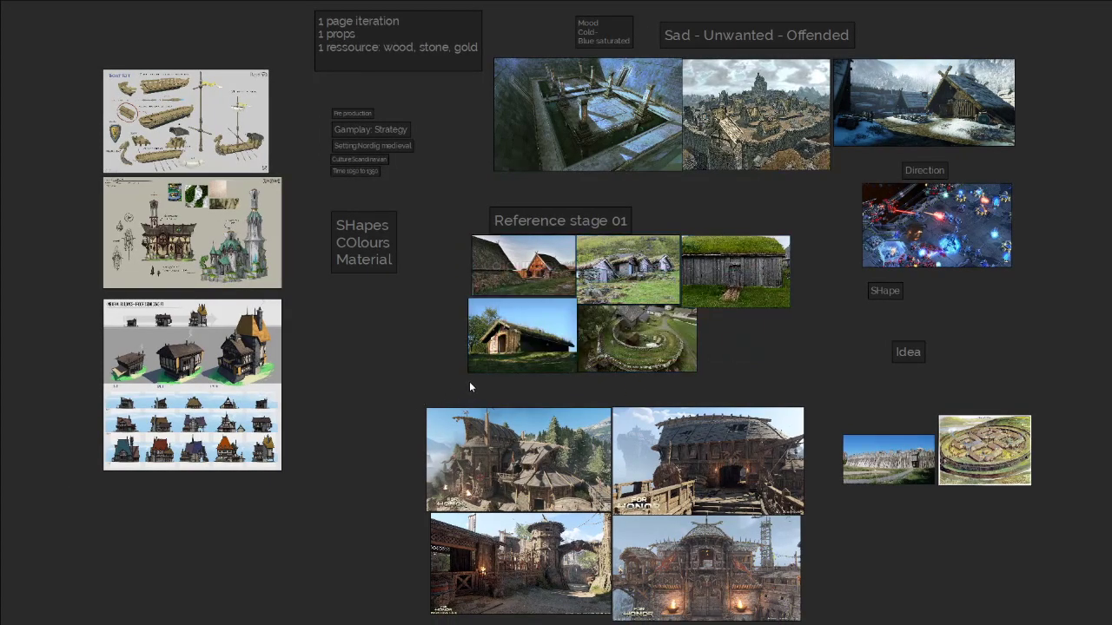
pyautogui.scroll(-3, 469, 387)
pyautogui.moveTo(623, 466); pyautogui.dragTo(963, 284)
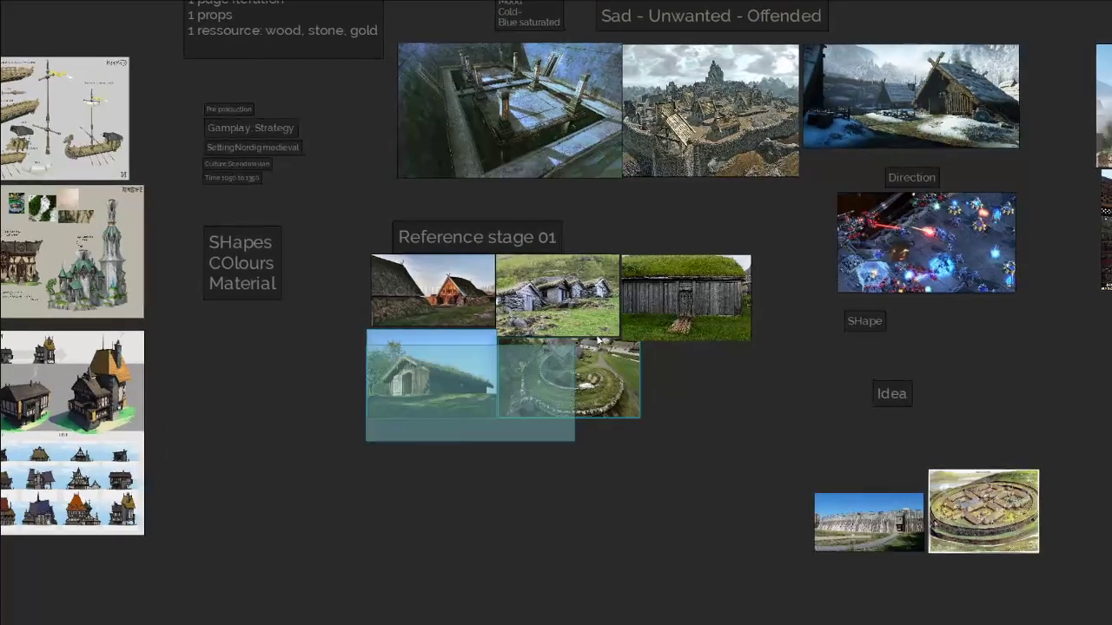
pyautogui.moveTo(597, 340); pyautogui.dragTo(629, 328)
pyautogui.click(678, 421)
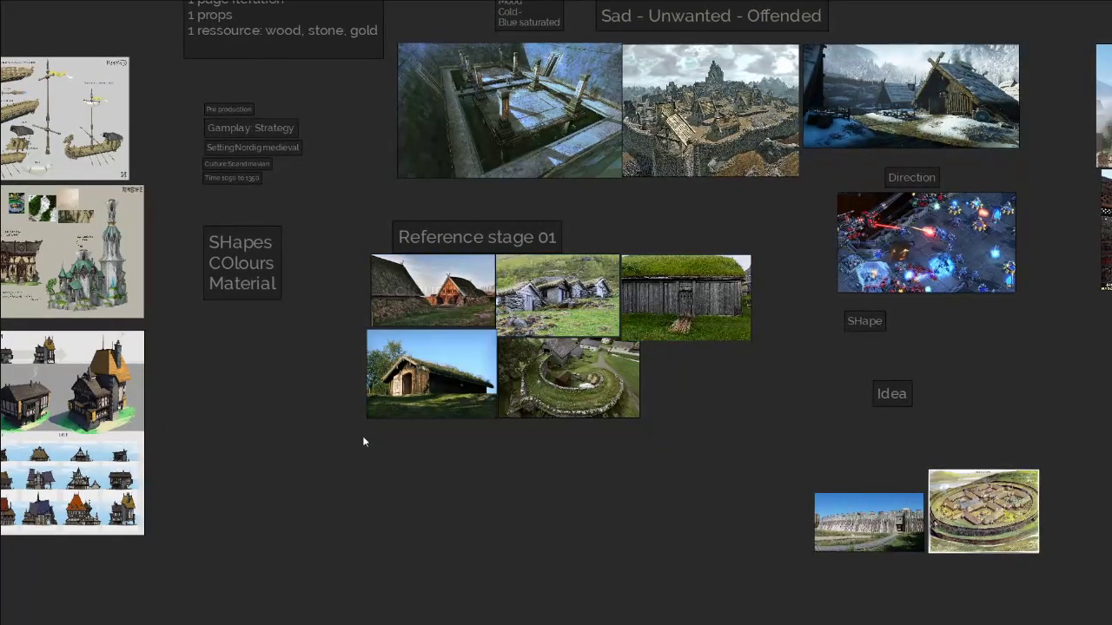
pyautogui.moveTo(365, 439); pyautogui.dragTo(698, 301)
pyautogui.moveTo(699, 301); pyautogui.dragTo(674, 310)
pyautogui.click(772, 381)
pyautogui.moveTo(696, 390); pyautogui.dragTo(620, 401)
pyautogui.moveTo(684, 426); pyautogui.dragTo(316, 308)
pyautogui.click(625, 416)
# Bring the palisade and ring fort images up under the Idea label, and place the whole group below the For Honor images
pyautogui.moveTo(789, 421); pyautogui.dragTo(546, 378)
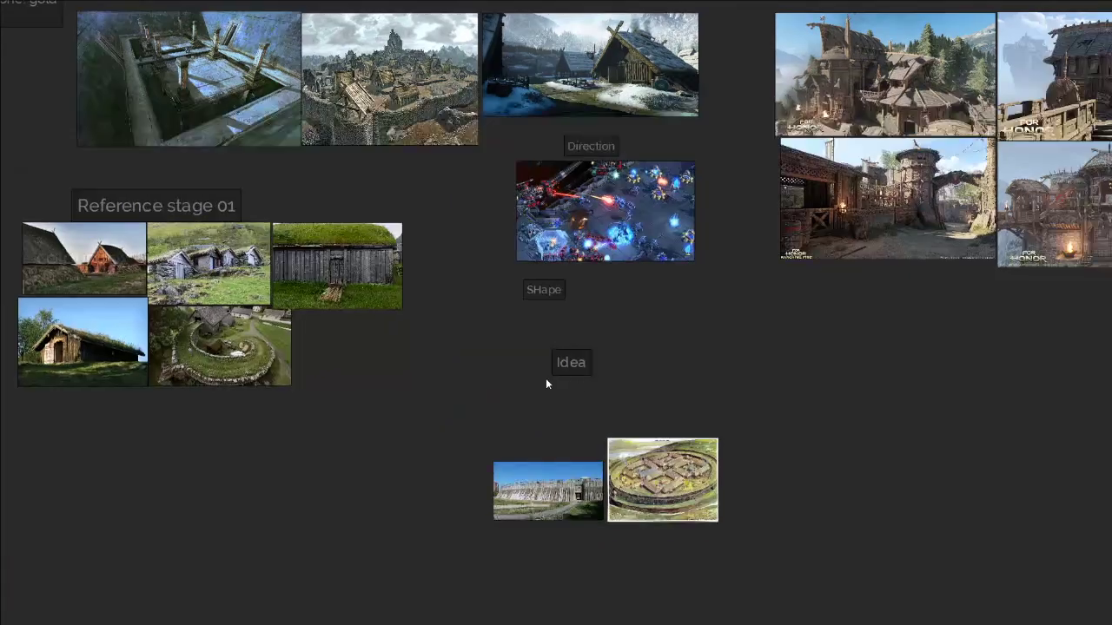
pyautogui.moveTo(672, 502); pyautogui.dragTo(685, 442)
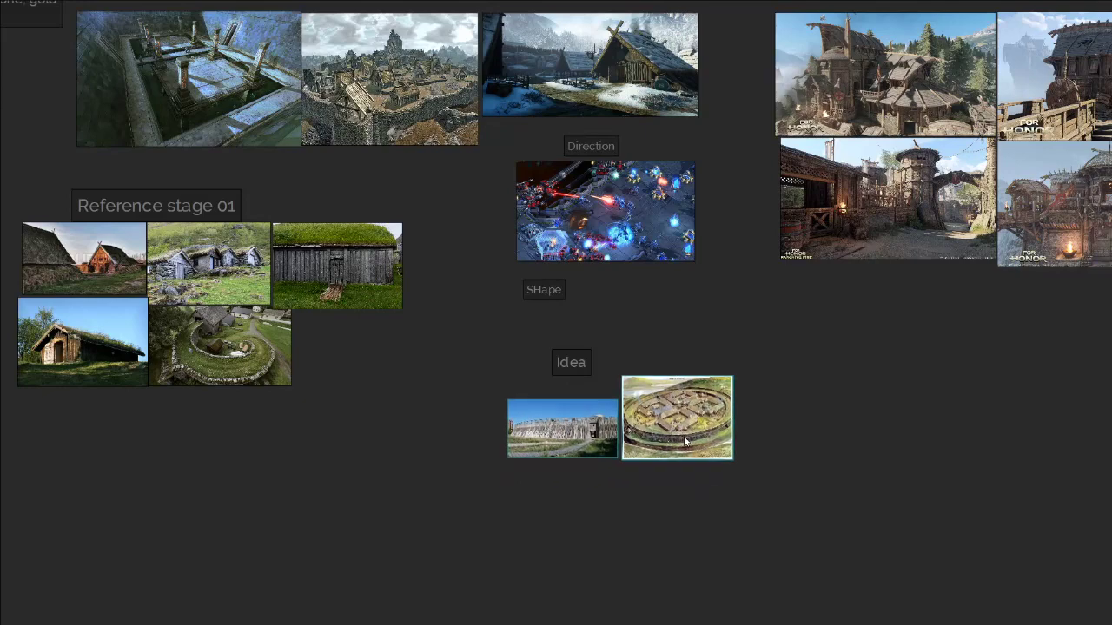
pyautogui.moveTo(521, 318); pyautogui.dragTo(755, 498)
pyautogui.moveTo(634, 454); pyautogui.dragTo(566, 357)
pyautogui.moveTo(608, 356); pyautogui.dragTo(930, 307)
# Restore the reference board to a small window beside the browser and switch to the BB rocks/Green board on Pinterest
pyautogui.hotkey('alt', 'Tab')
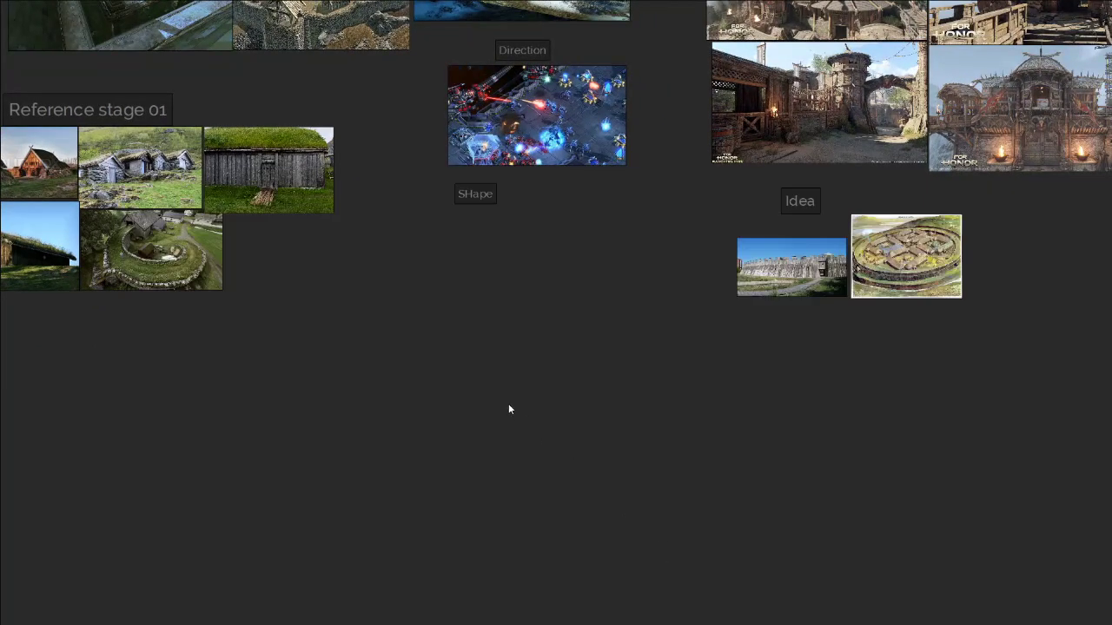
pyautogui.doubleClick(509, 405)
pyautogui.moveTo(397, 386); pyautogui.dragTo(1102, 380)
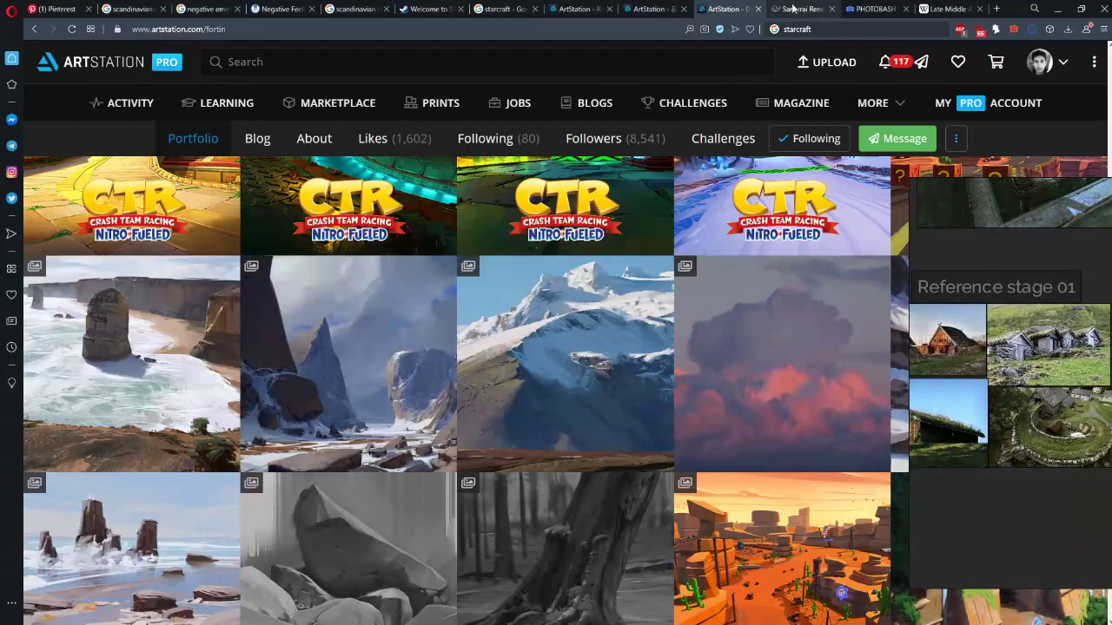
pyautogui.click(58, 12)
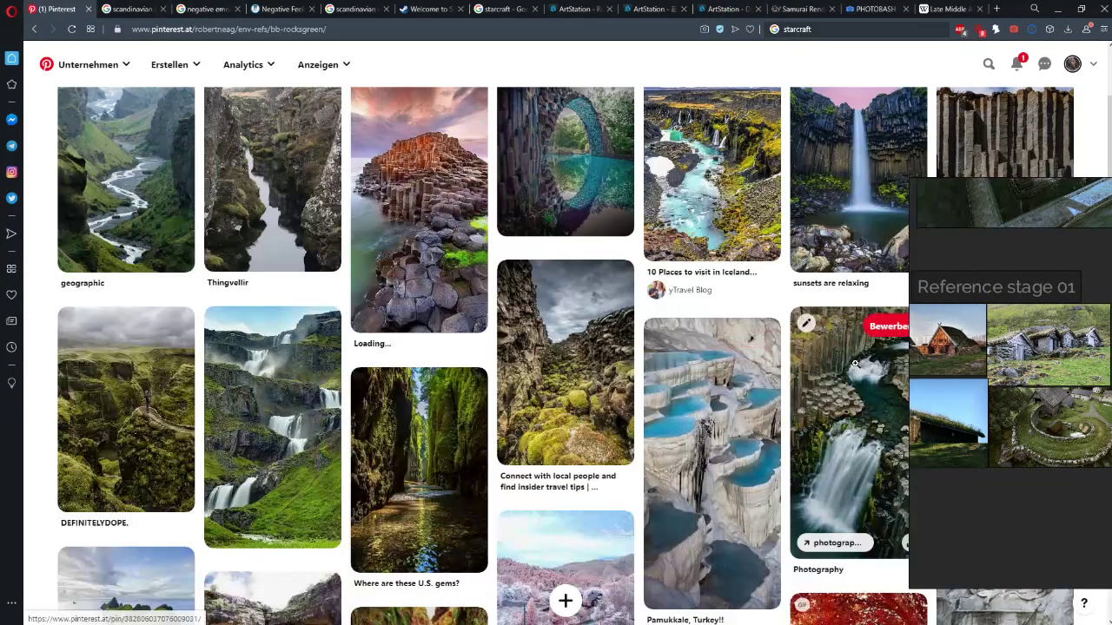
# Browse the BB rocks/Green pins, open the Heaven gate in China pin and examine its related pins
pyautogui.scroll(2, 564, 391)
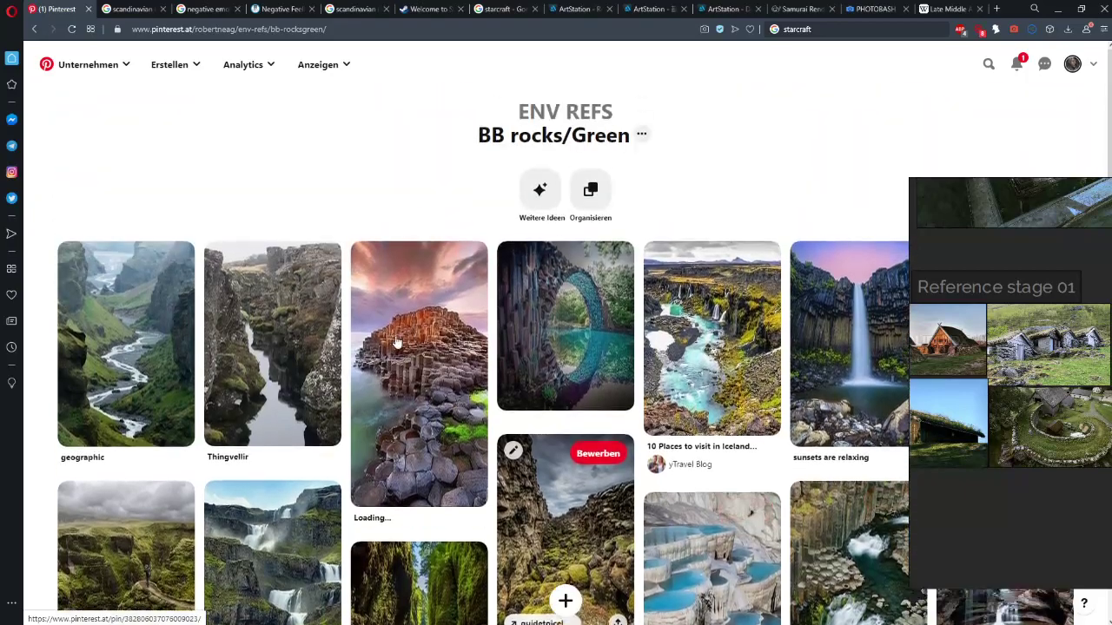
pyautogui.scroll(-20, 395, 336)
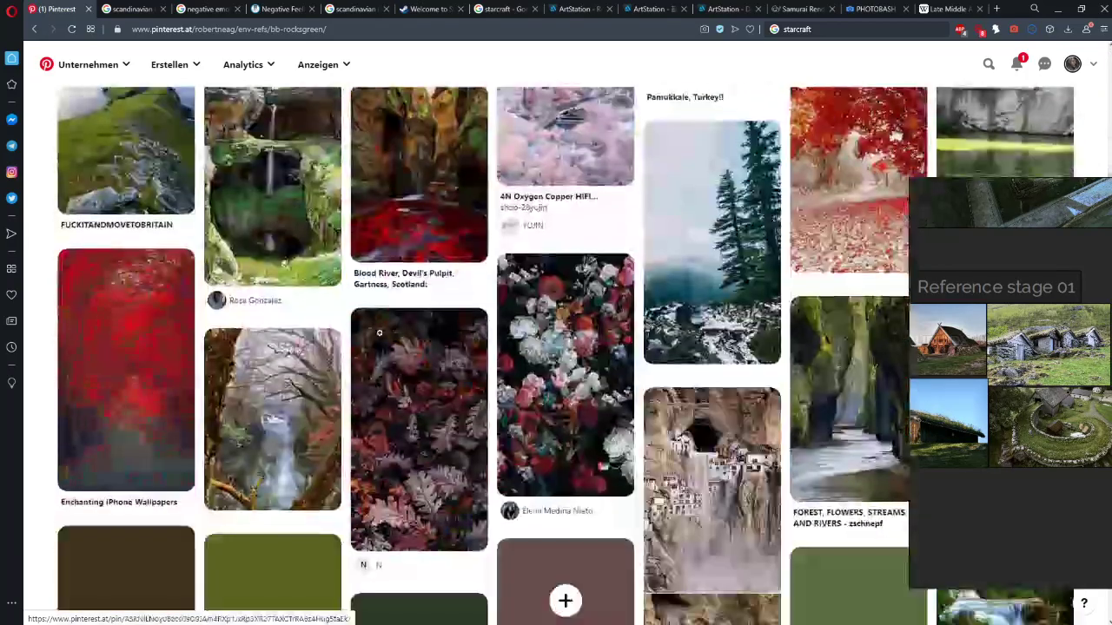
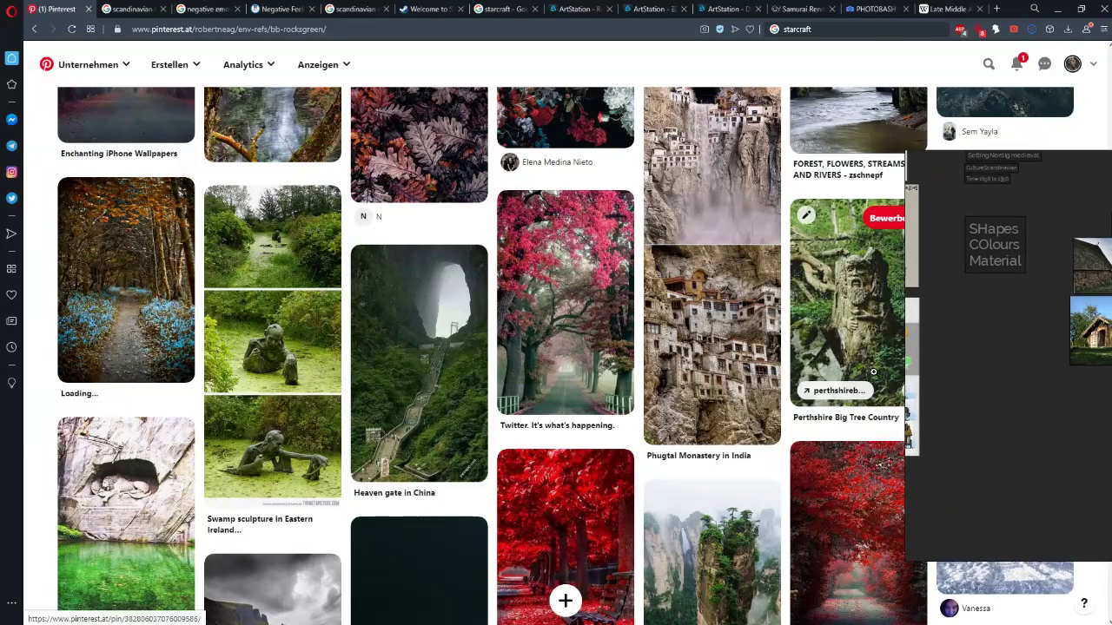
pyautogui.click(397, 386)
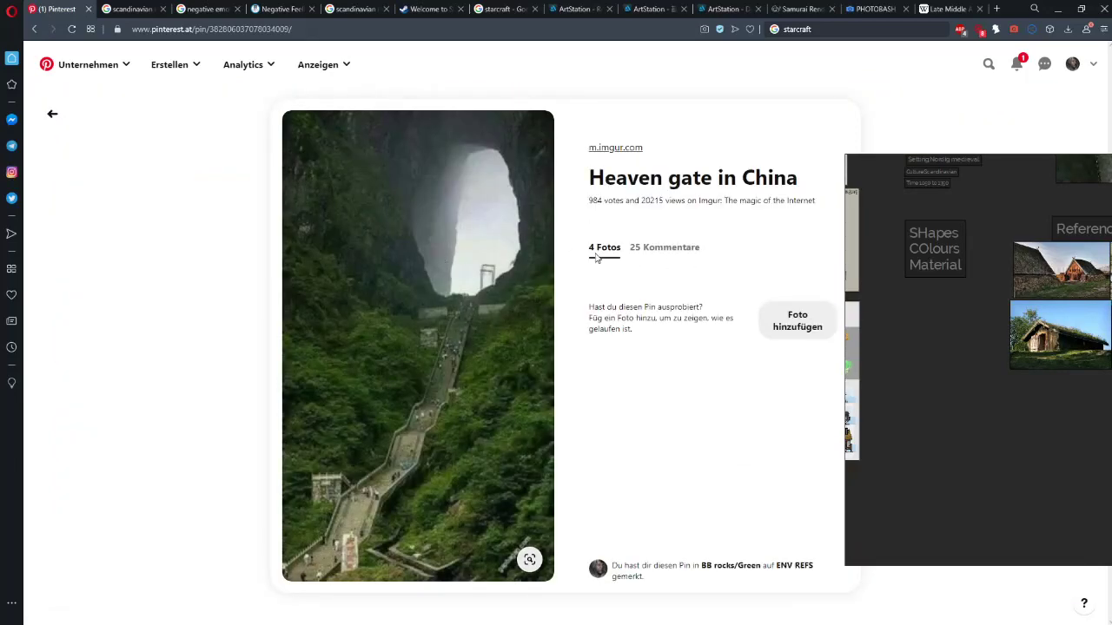
pyautogui.scroll(-2, 707, 464)
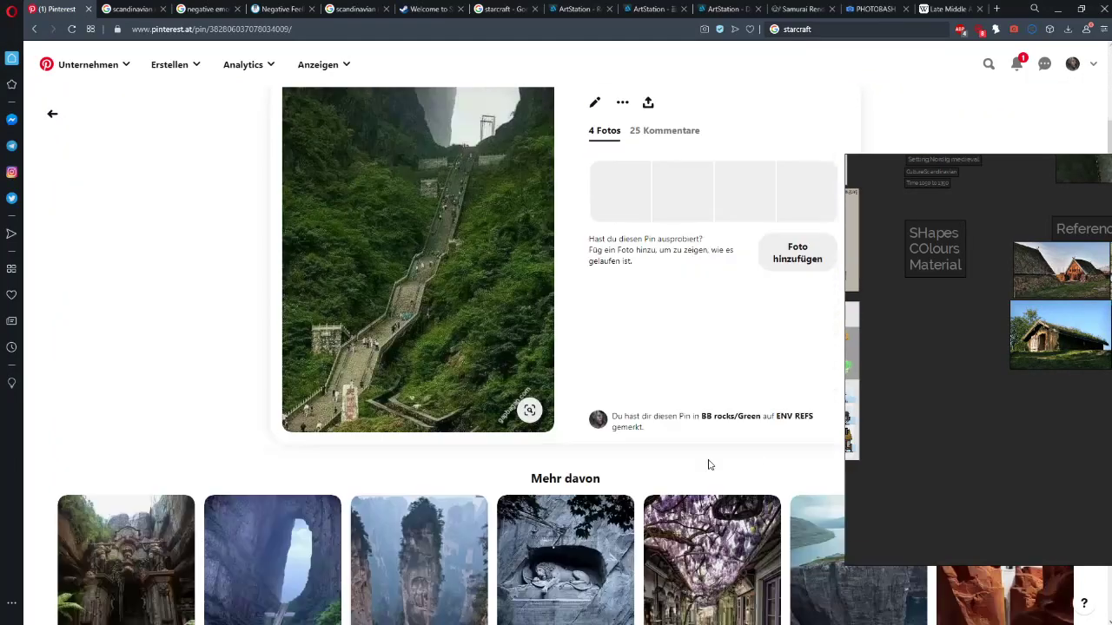
pyautogui.scroll(1, 387, 166)
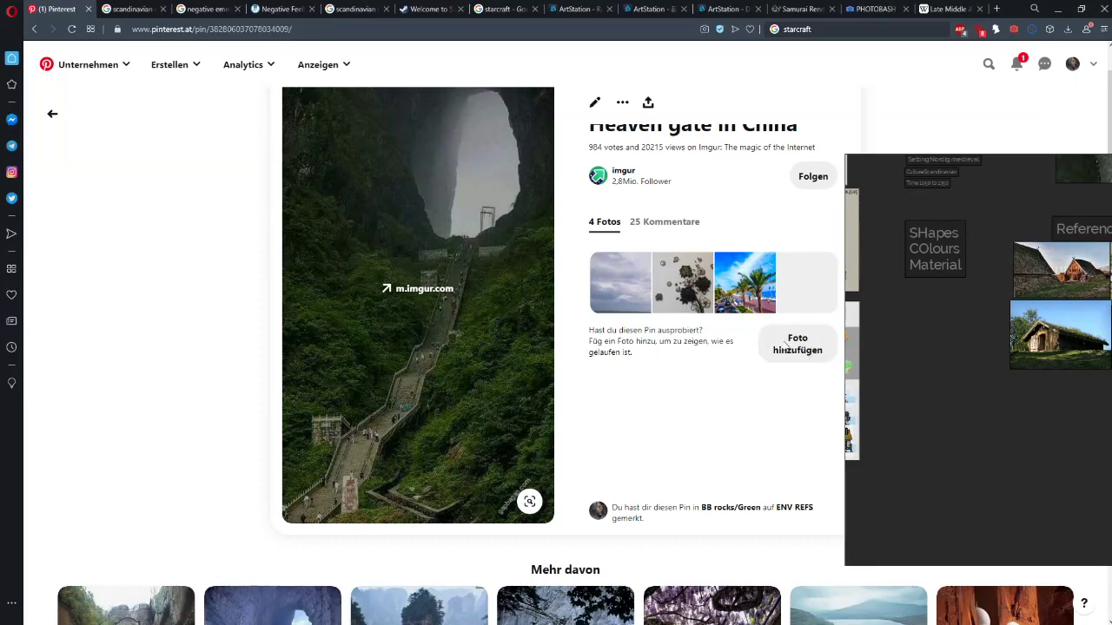
pyautogui.scroll(-4, 408, 493)
pyautogui.scroll(-2, 425, 490)
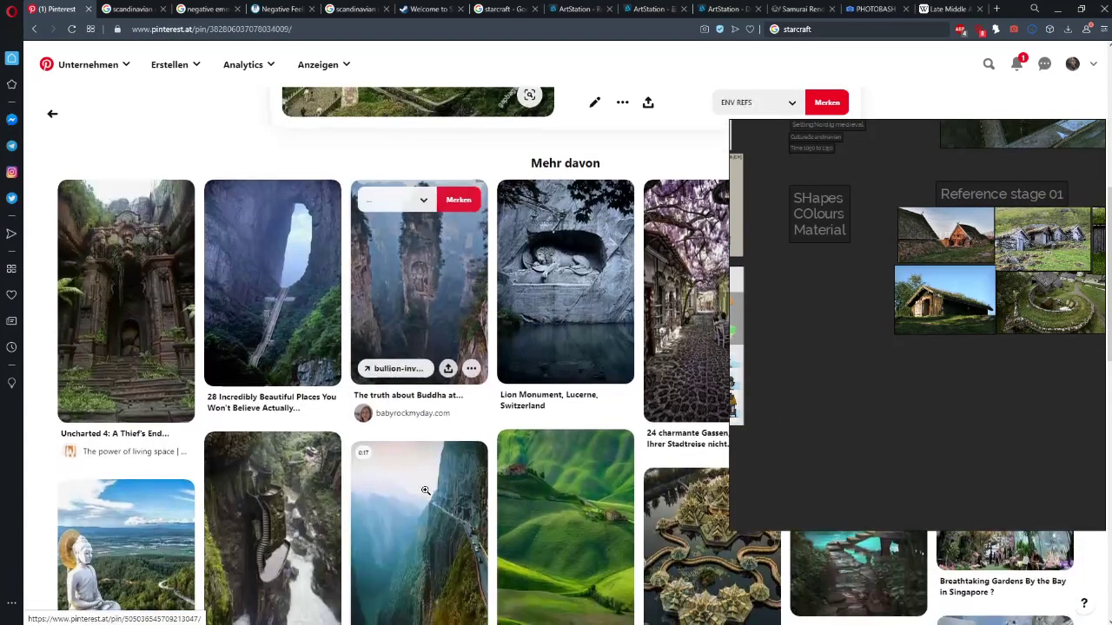
# Open the Lion Monument, Lucerne pin and examine the carving and its related pins
pyautogui.click(581, 317)
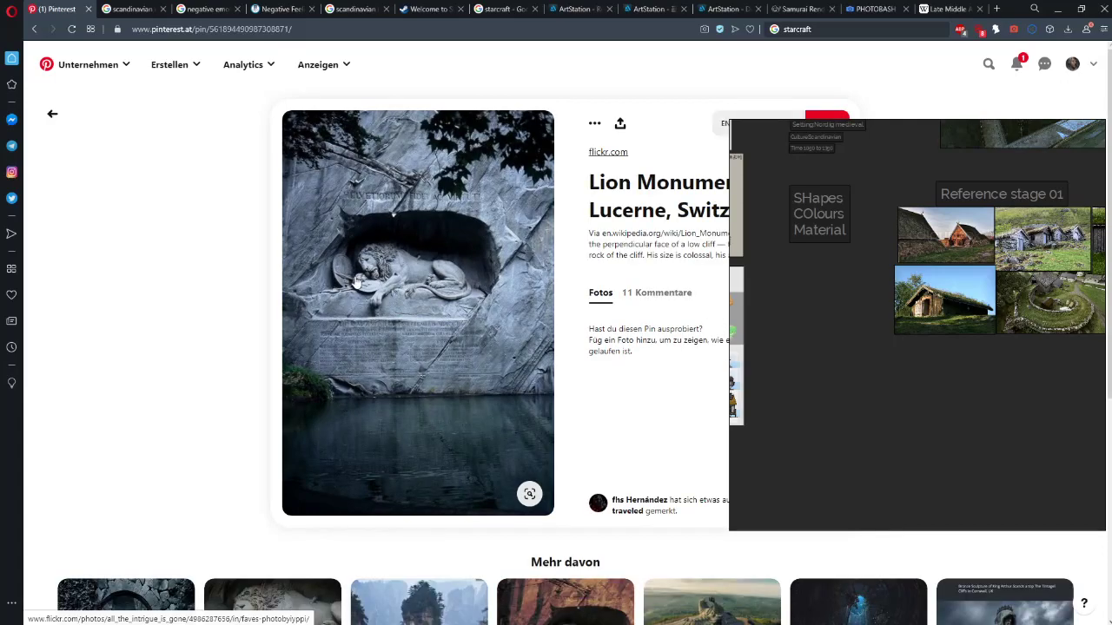
pyautogui.scroll(-4, 359, 430)
pyautogui.scroll(2, 308, 335)
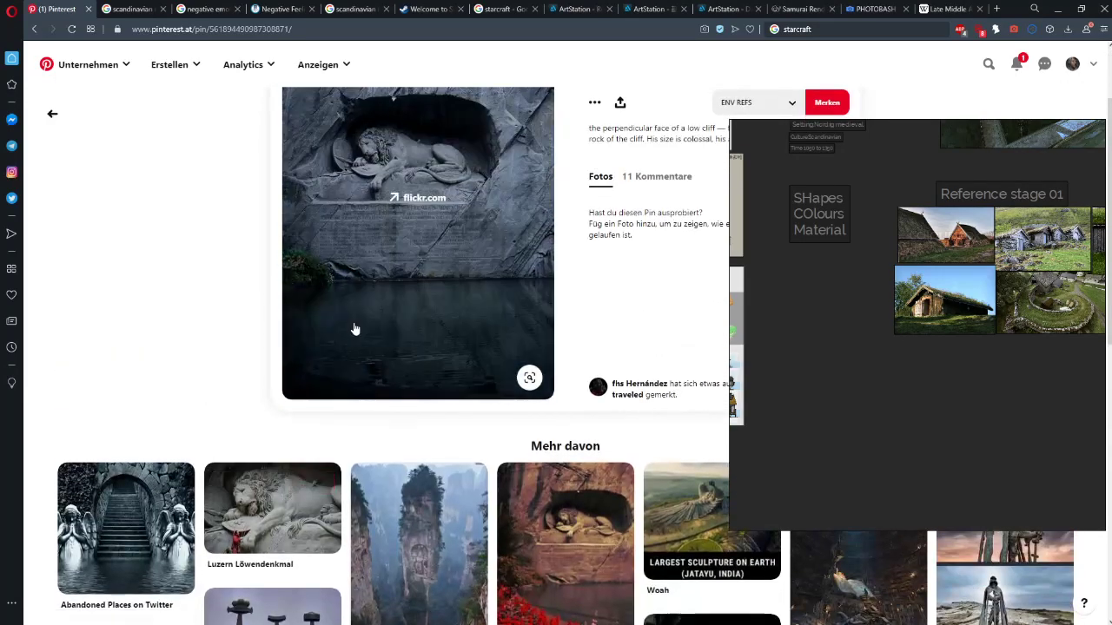
# Compare the Lion Monument photo with the pins suggested beneath it, including the Viking swords, overgrown statues and ice rink images
pyautogui.scroll(2, 354, 328)
pyautogui.scroll(-4, 204, 396)
pyautogui.scroll(4, 203, 397)
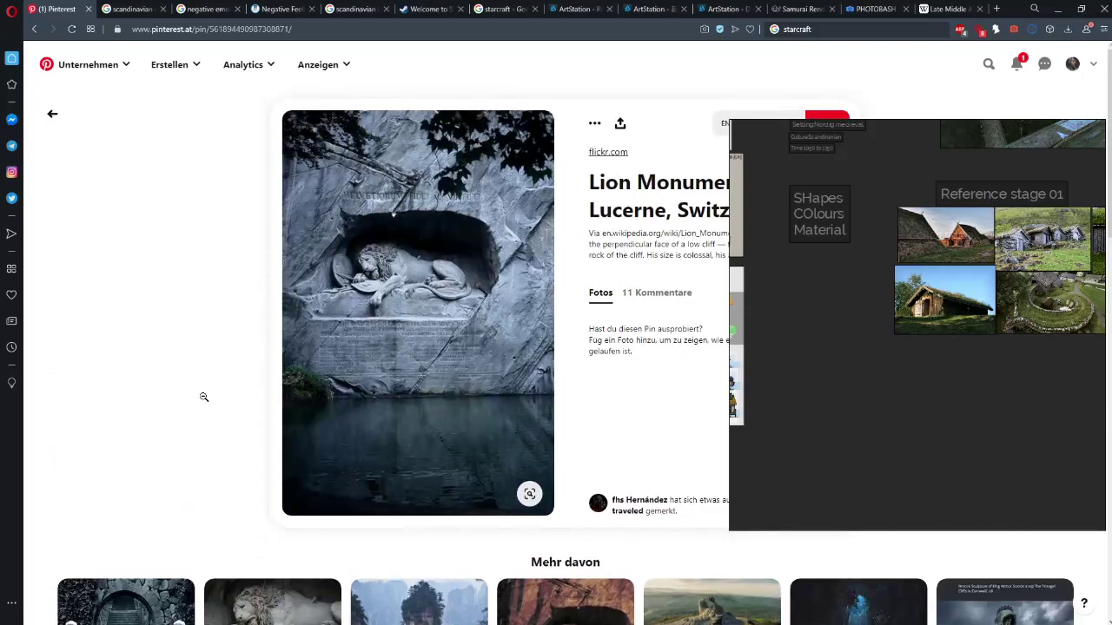
pyautogui.scroll(-4, 204, 397)
pyautogui.scroll(4, 204, 397)
pyautogui.scroll(-4, 203, 400)
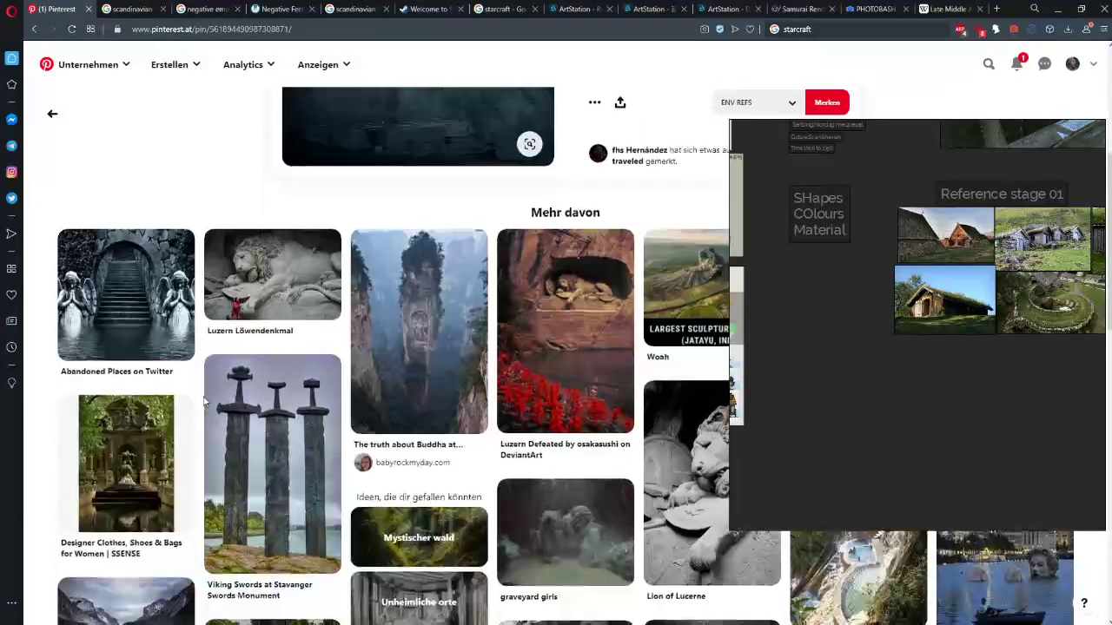
pyautogui.scroll(-5, 204, 400)
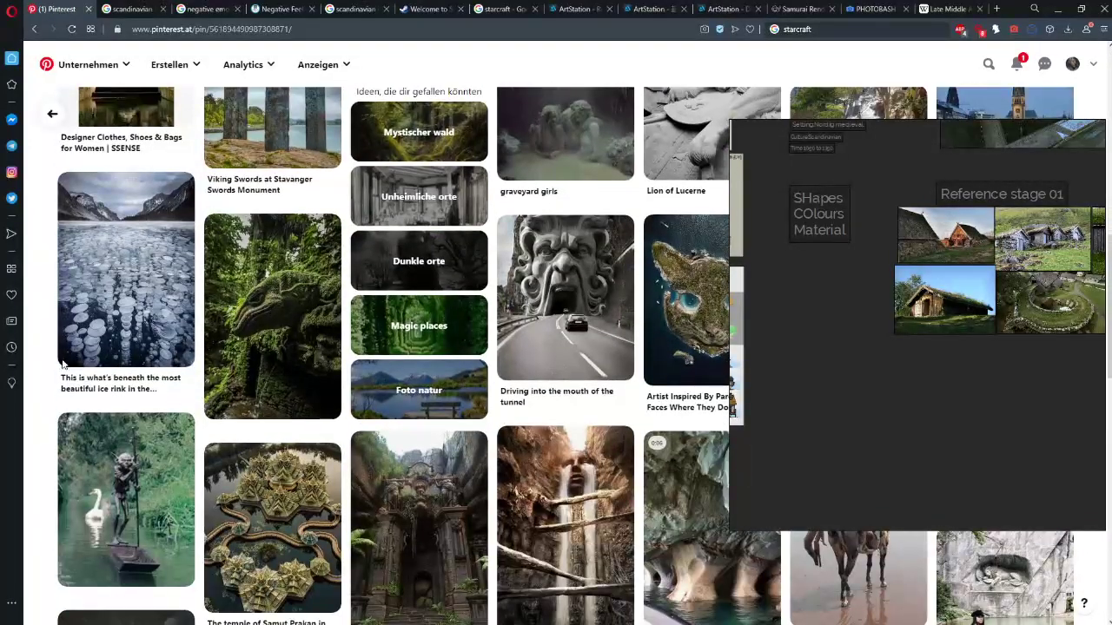
# Open the pin of the frozen lake ice rink with mountains behind it and examine the image and its related pins
pyautogui.click(129, 308)
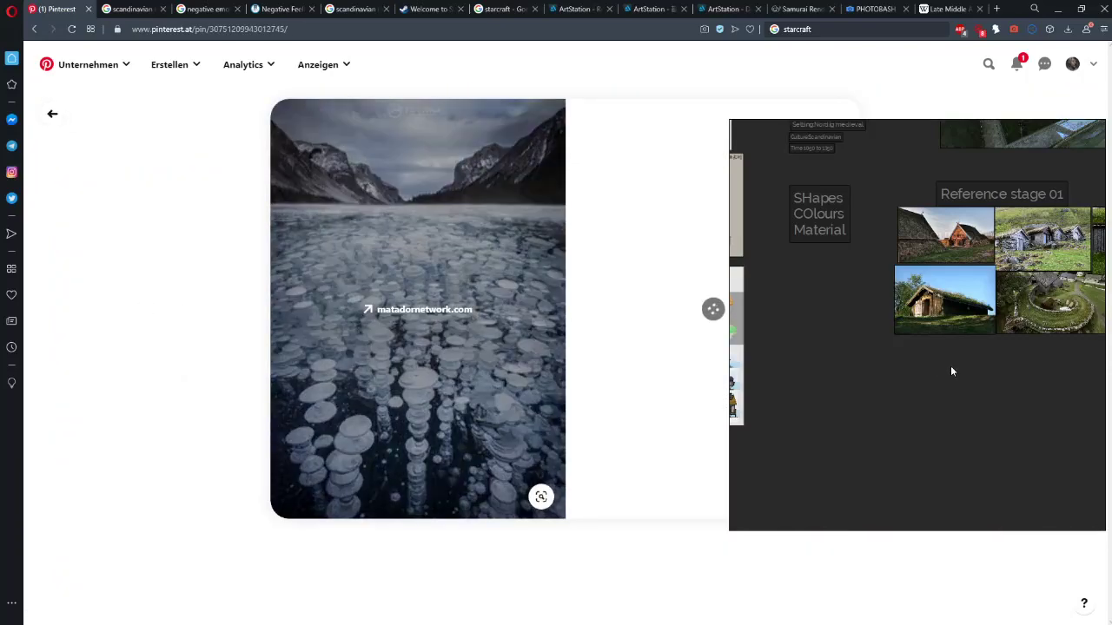
pyautogui.moveTo(950, 366); pyautogui.dragTo(922, 377)
pyautogui.scroll(-5, 114, 365)
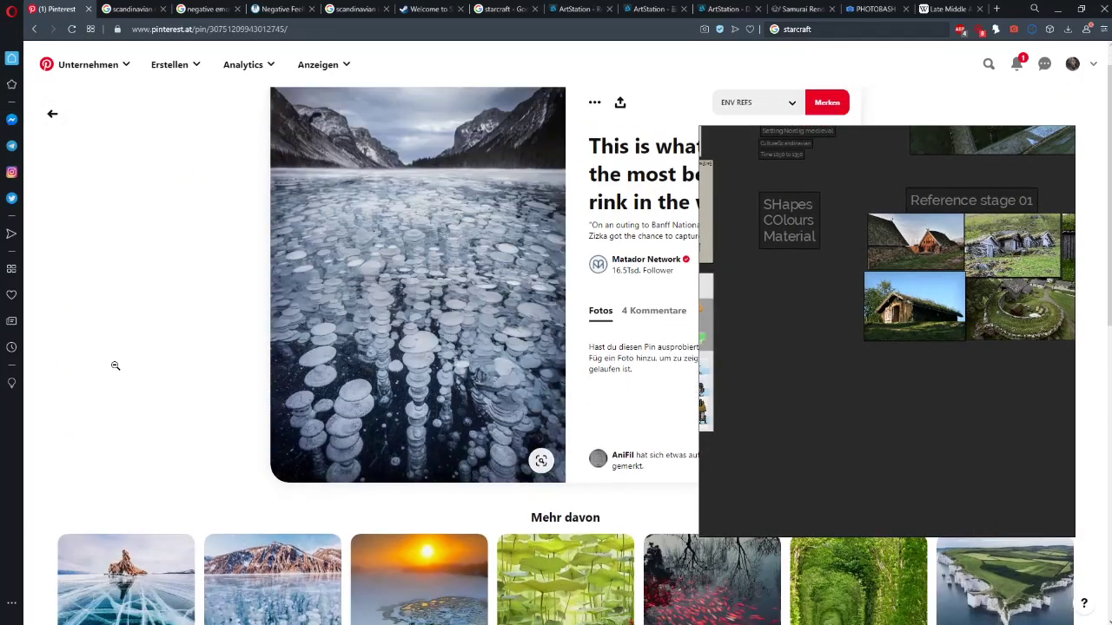
pyautogui.scroll(5, 160, 361)
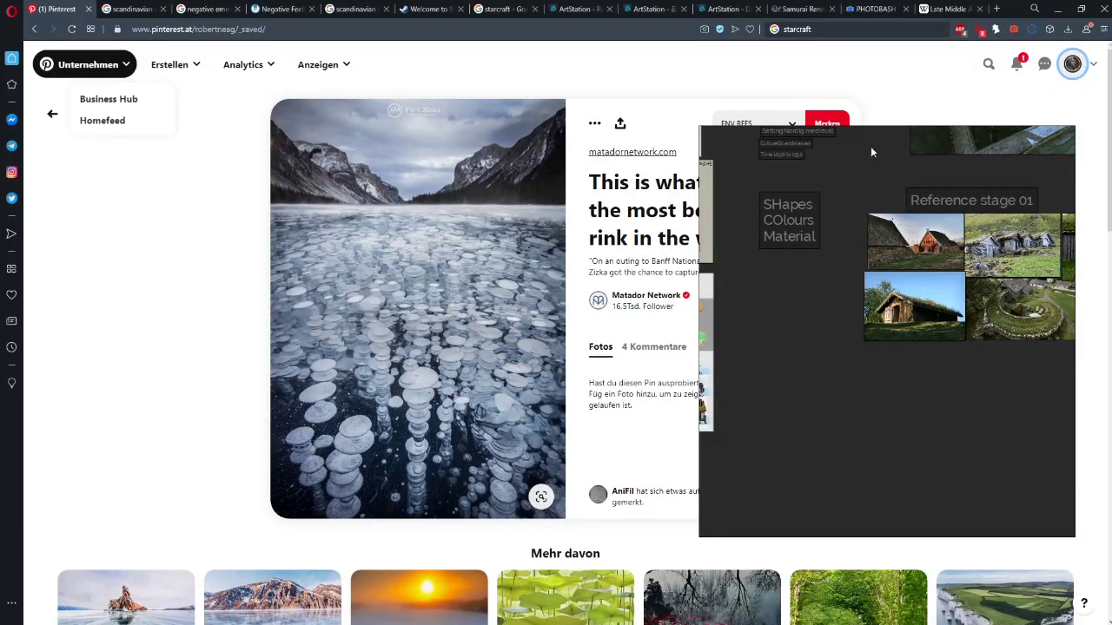
# Go to the profile's saved Pinterest boards and open the PPP CCC Props and charas board
pyautogui.moveTo(870, 152); pyautogui.dragTo(908, 241)
pyautogui.click(1077, 71)
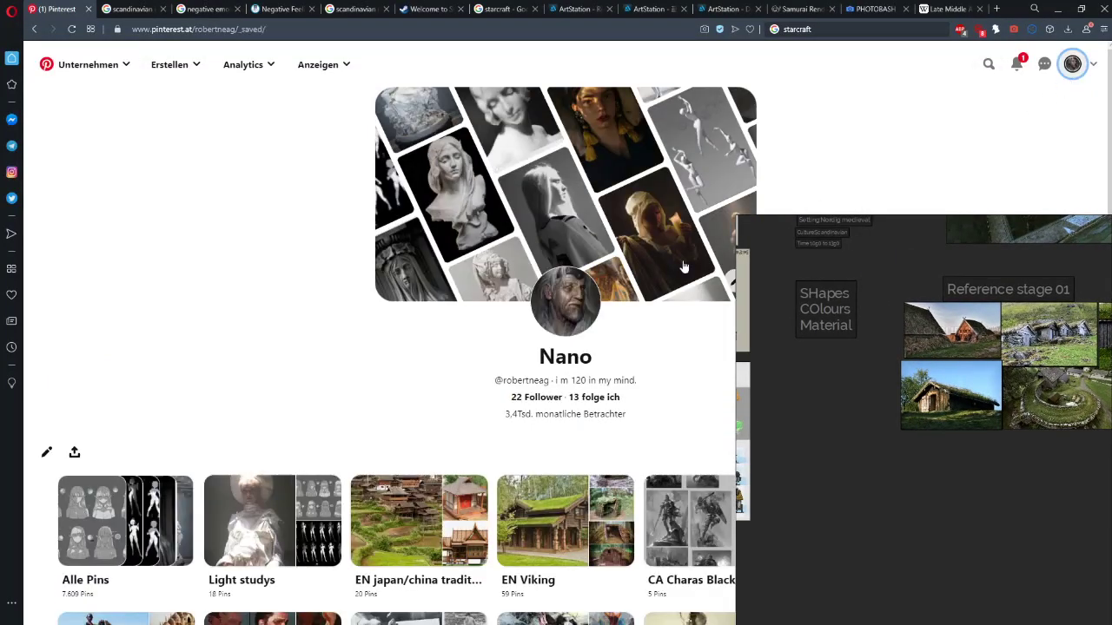
pyautogui.scroll(-6, 460, 293)
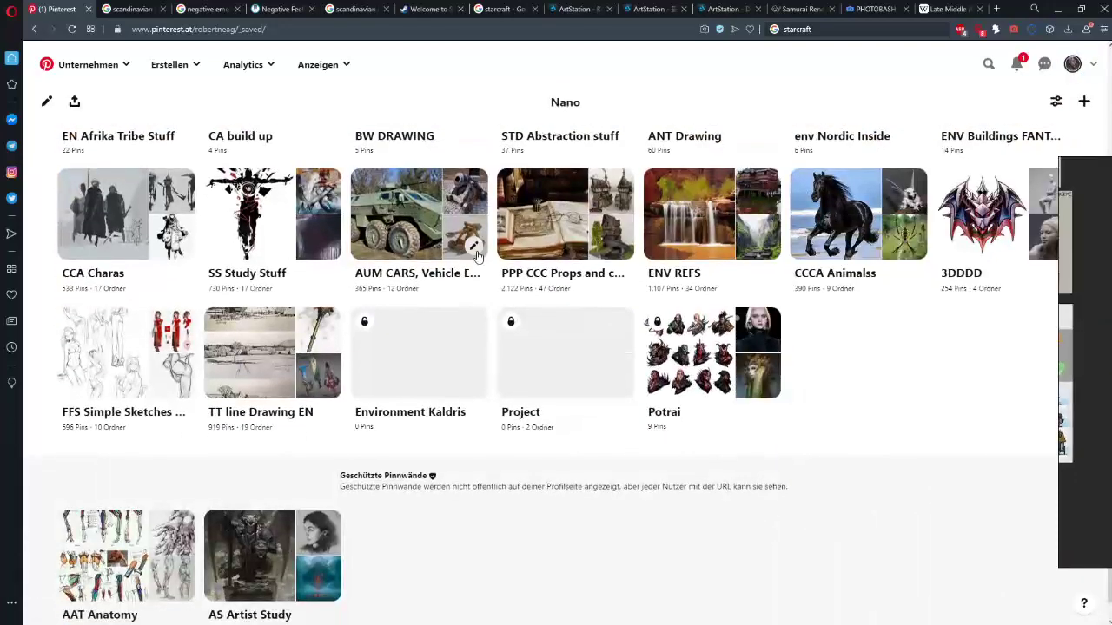
pyautogui.click(617, 246)
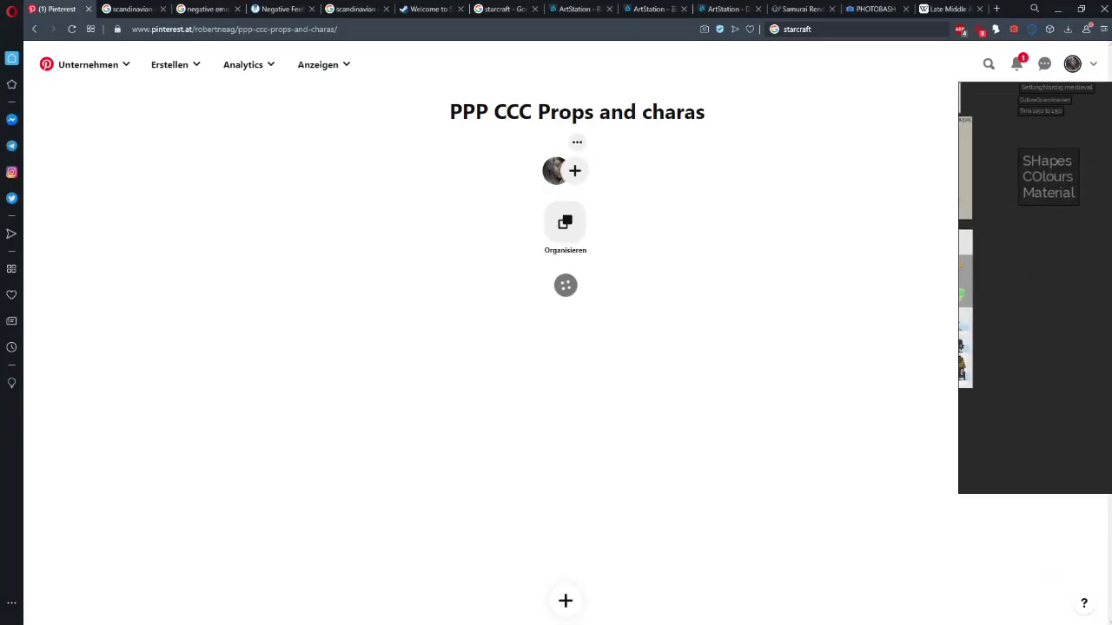
# Find the Shapes/forms section in the PPP CCC Props and charas board and open it
pyautogui.scroll(-3, 516, 426)
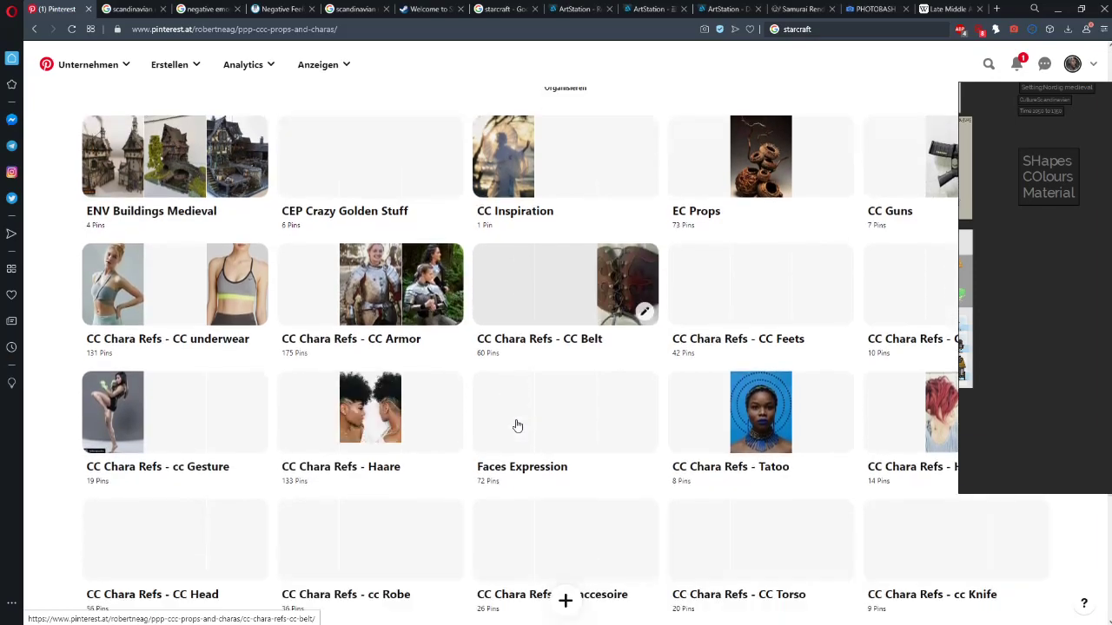
pyautogui.scroll(-1, 528, 410)
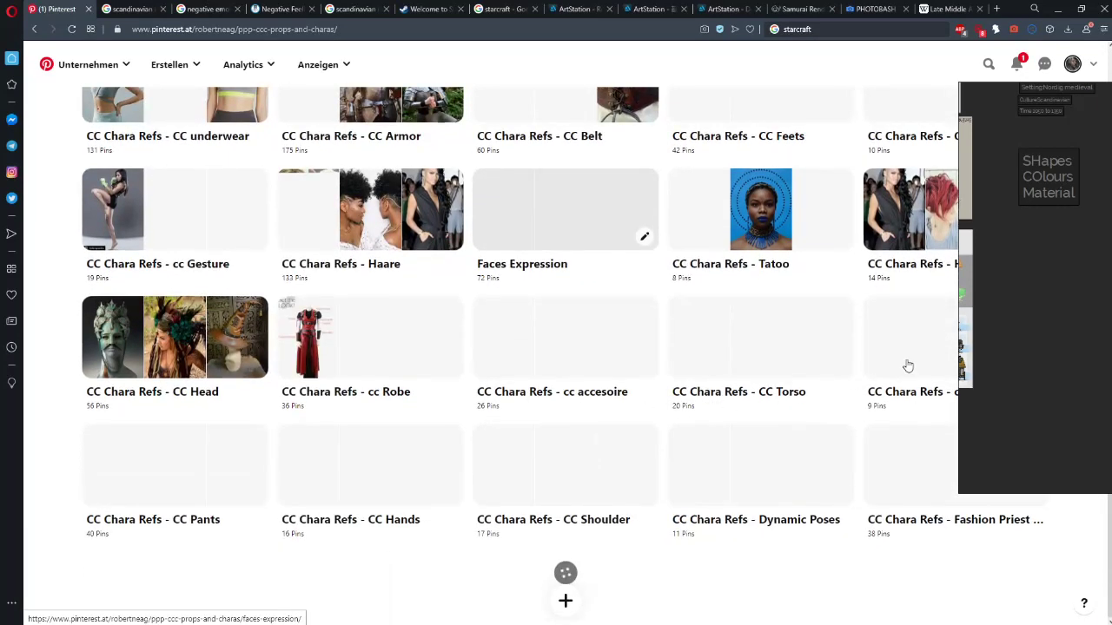
pyautogui.scroll(-3, 918, 348)
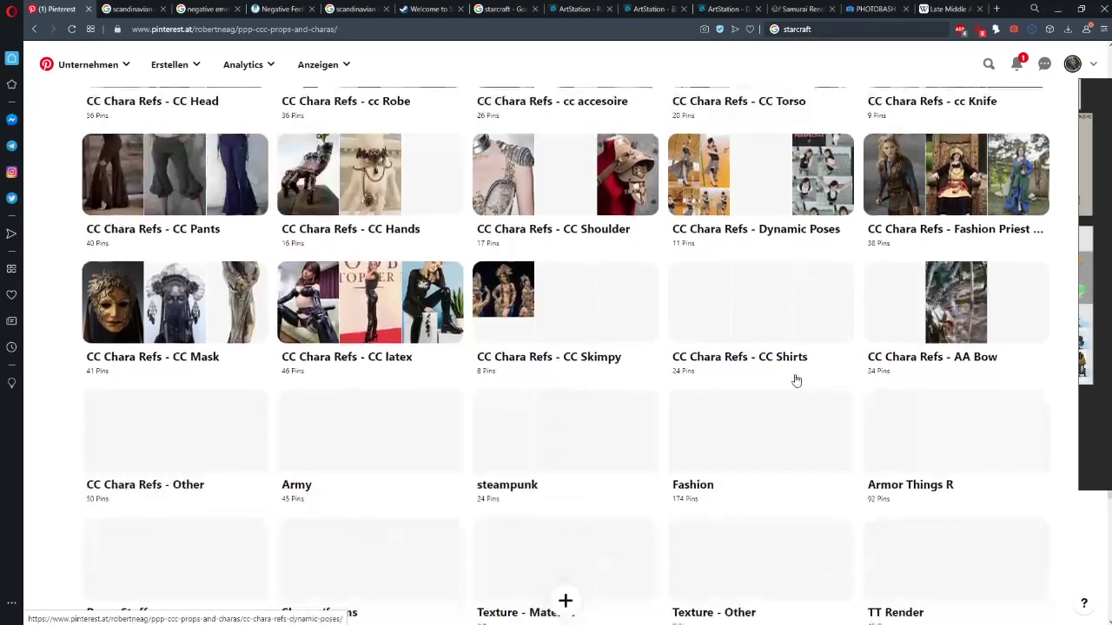
pyautogui.scroll(-3, 781, 405)
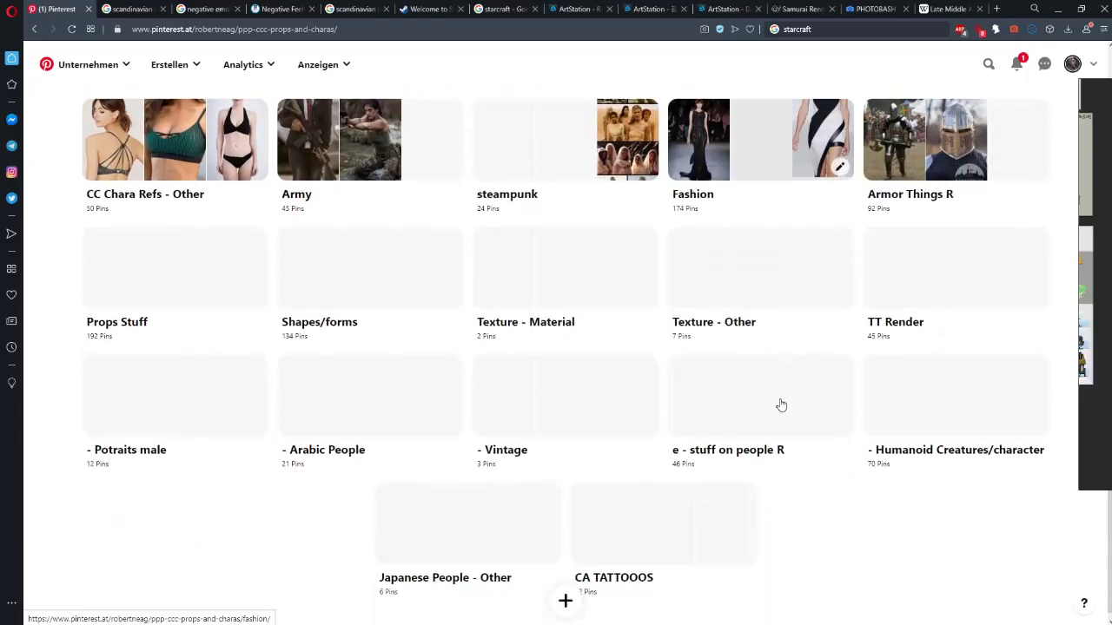
pyautogui.click(400, 329)
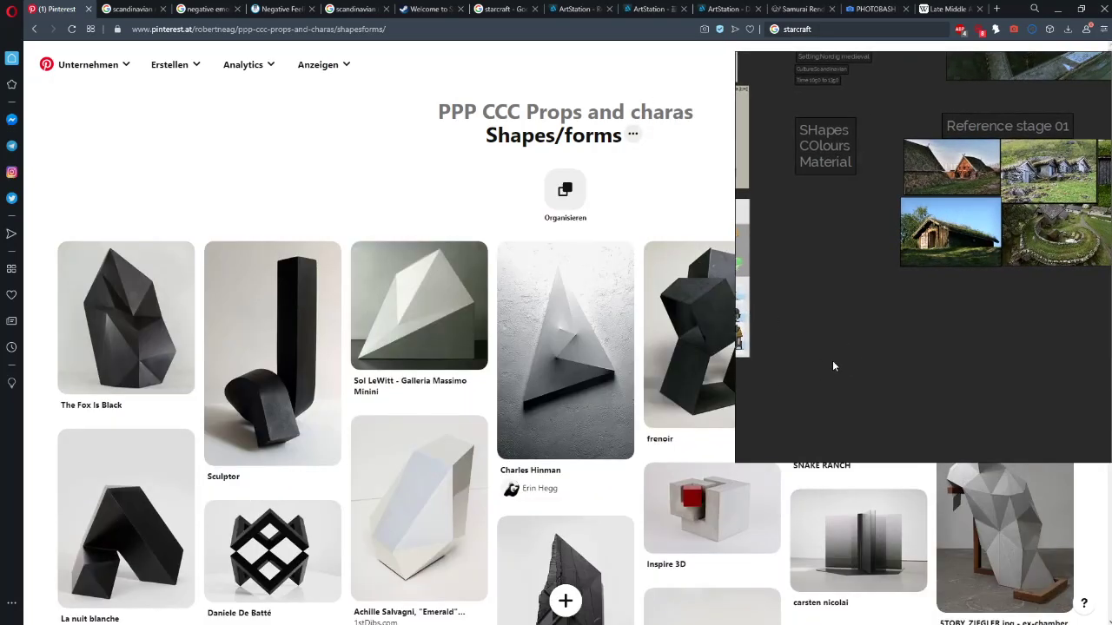
# Browse the geometric sculptures in Shapes/forms and open several promising pins in background tabs
pyautogui.scroll(-3, 840, 330)
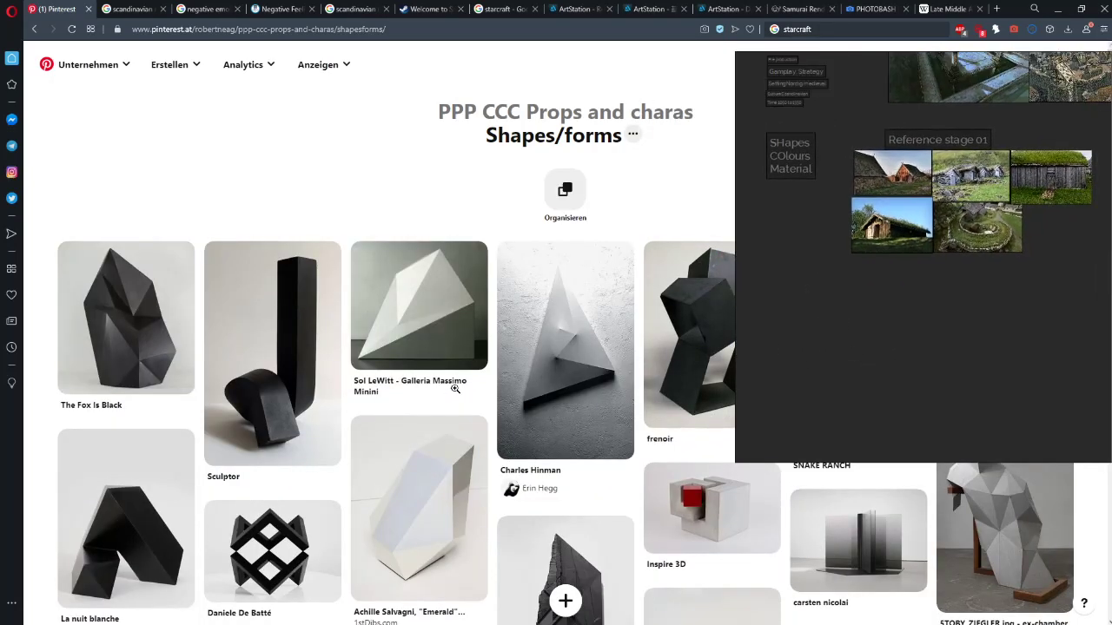
pyautogui.scroll(-5, 455, 389)
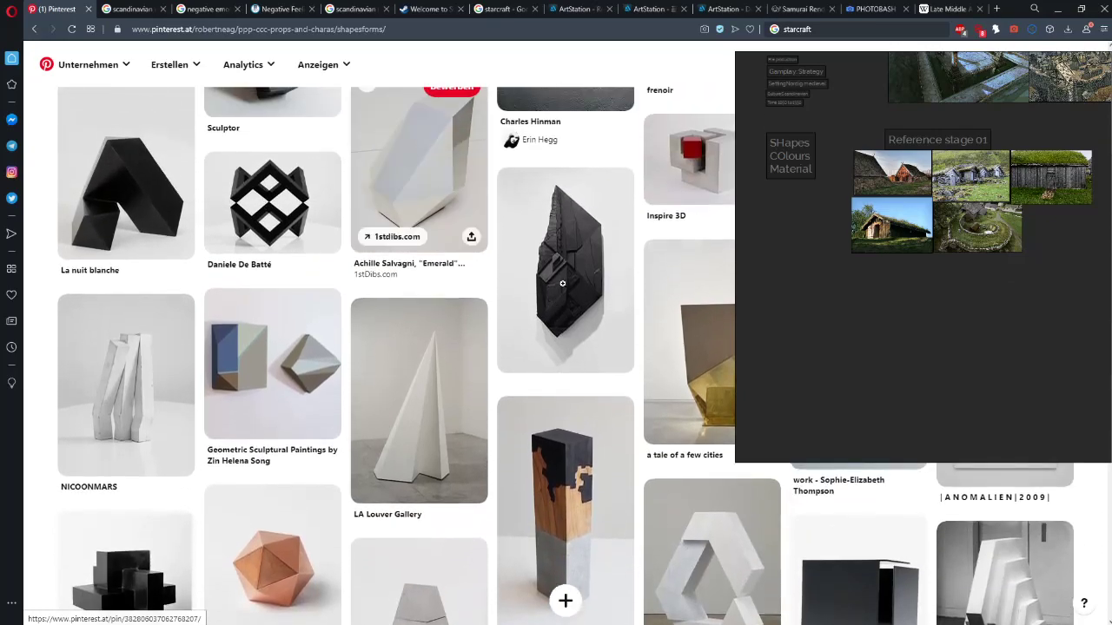
pyautogui.scroll(2, 410, 302)
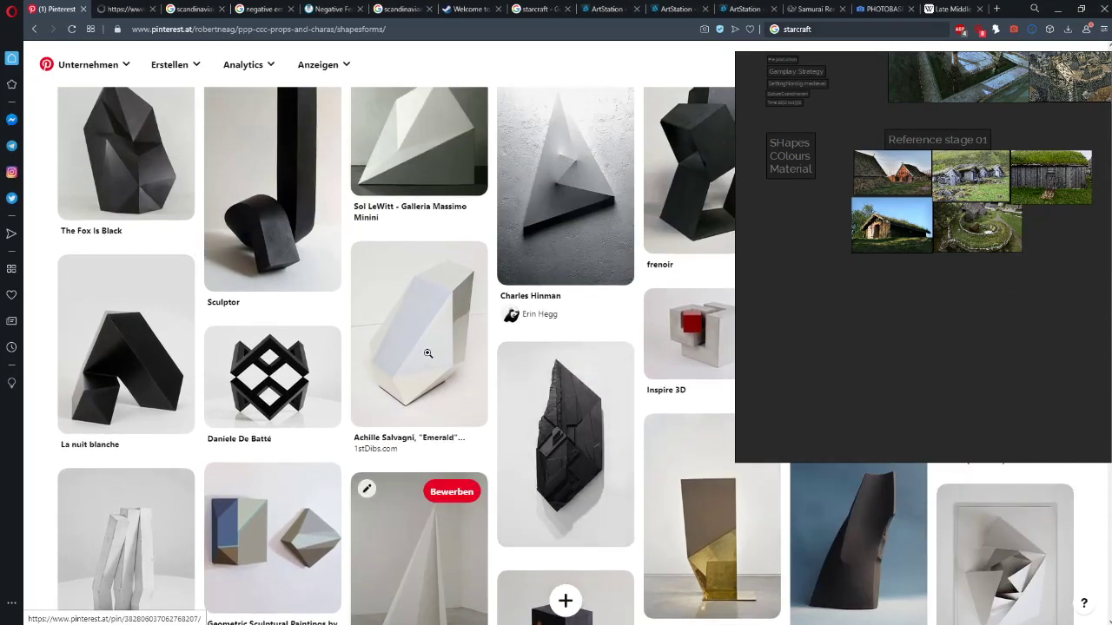
pyautogui.scroll(-2, 402, 417)
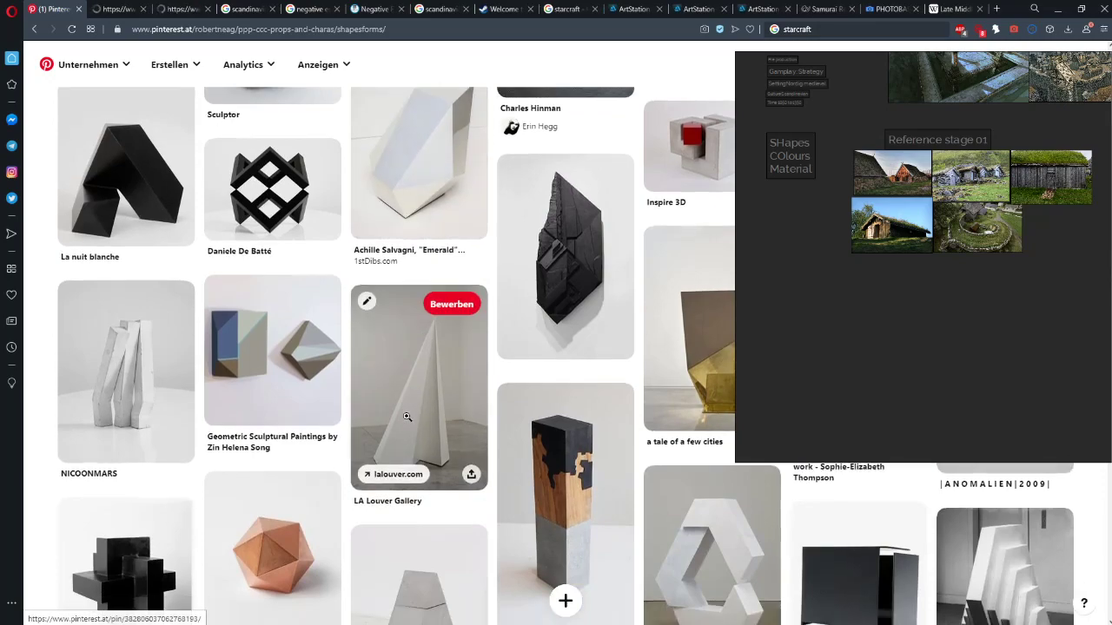
pyautogui.scroll(-3, 407, 417)
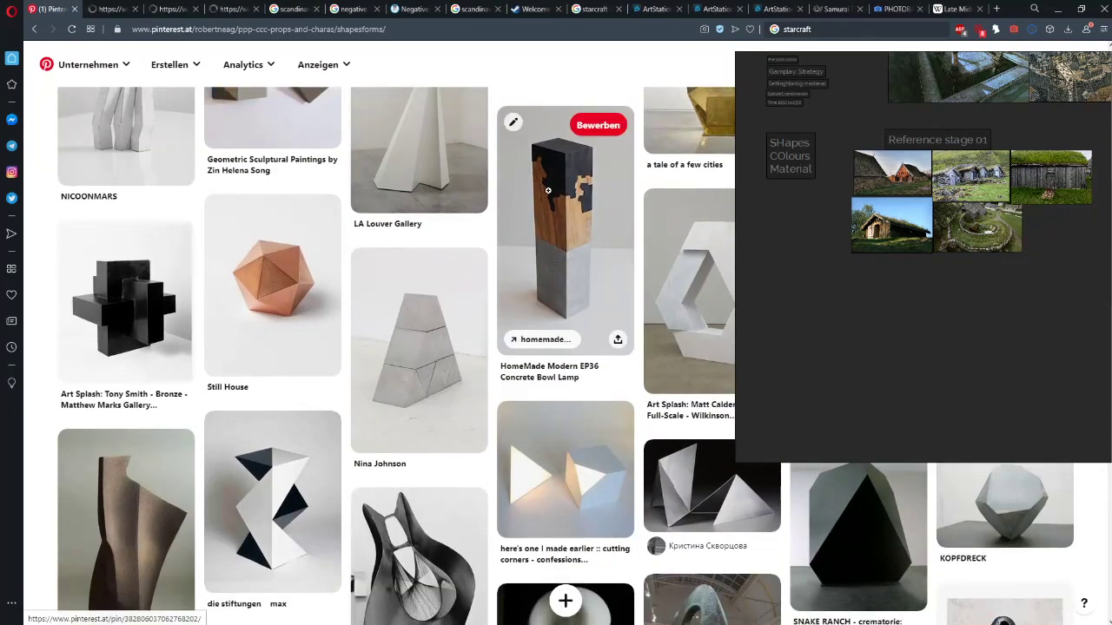
pyautogui.scroll(-2, 563, 378)
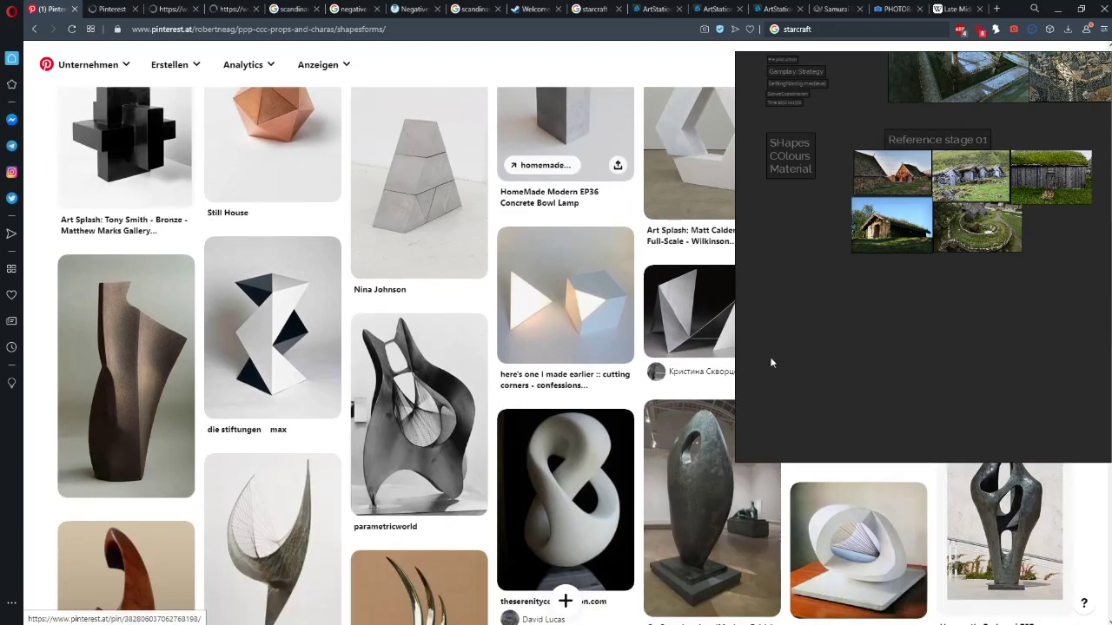
# Continue through the curved and faceted sculptures in Shapes/forms, opening the Le Cube, 1933 pin in a background tab
pyautogui.moveTo(847, 353); pyautogui.dragTo(849, 314)
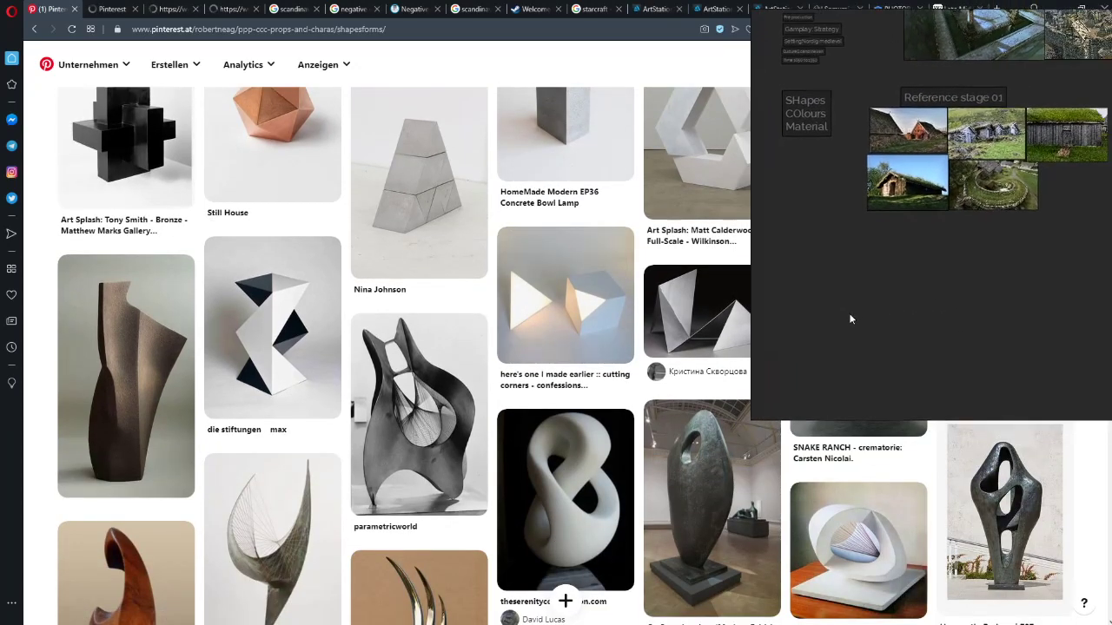
pyautogui.scroll(-4, 544, 470)
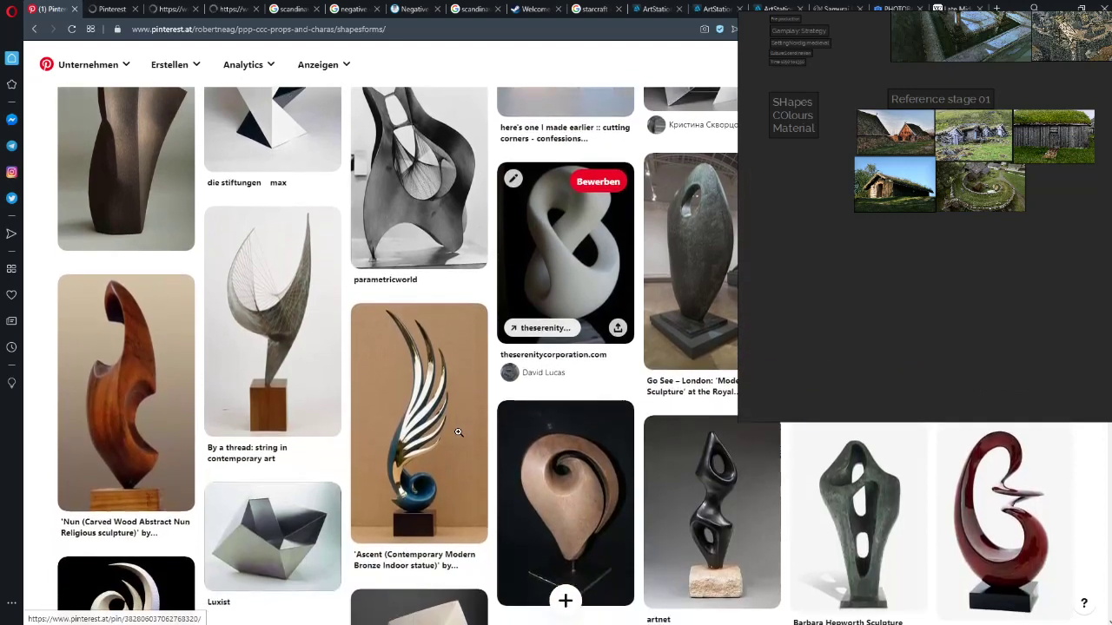
pyautogui.scroll(-3, 458, 432)
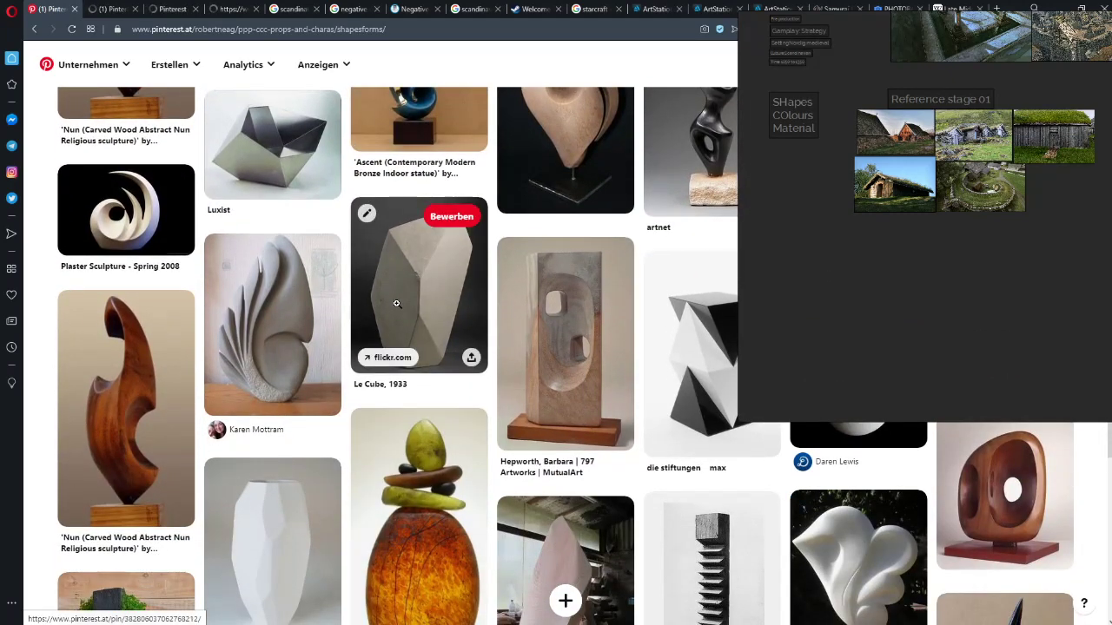
pyautogui.moveTo(828, 337); pyautogui.dragTo(772, 344)
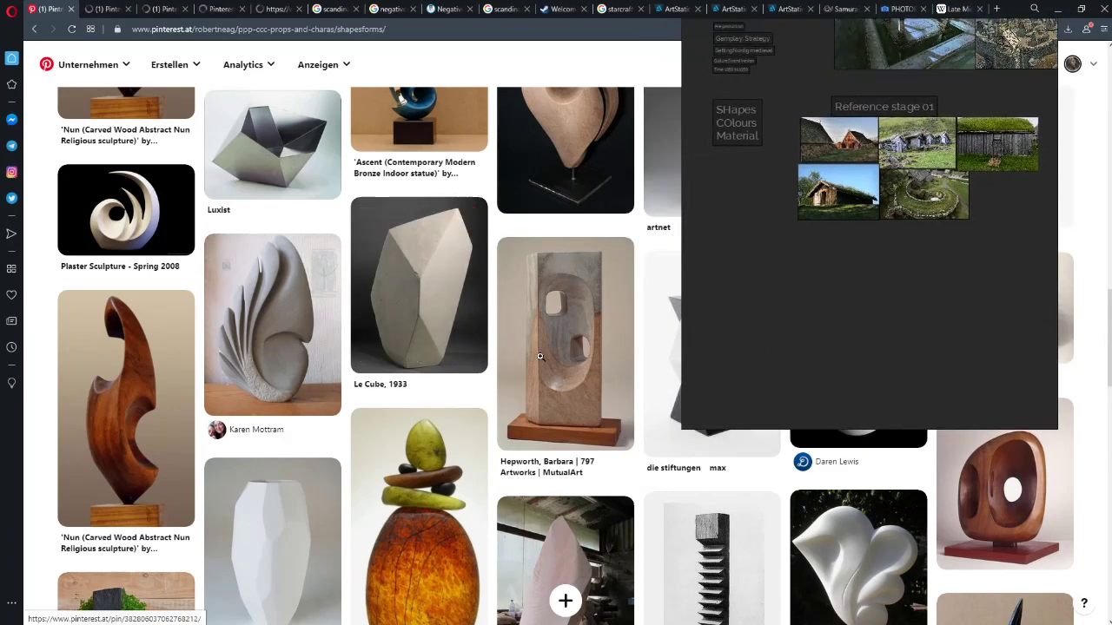
pyautogui.scroll(-6, 540, 356)
pyautogui.scroll(-3, 501, 349)
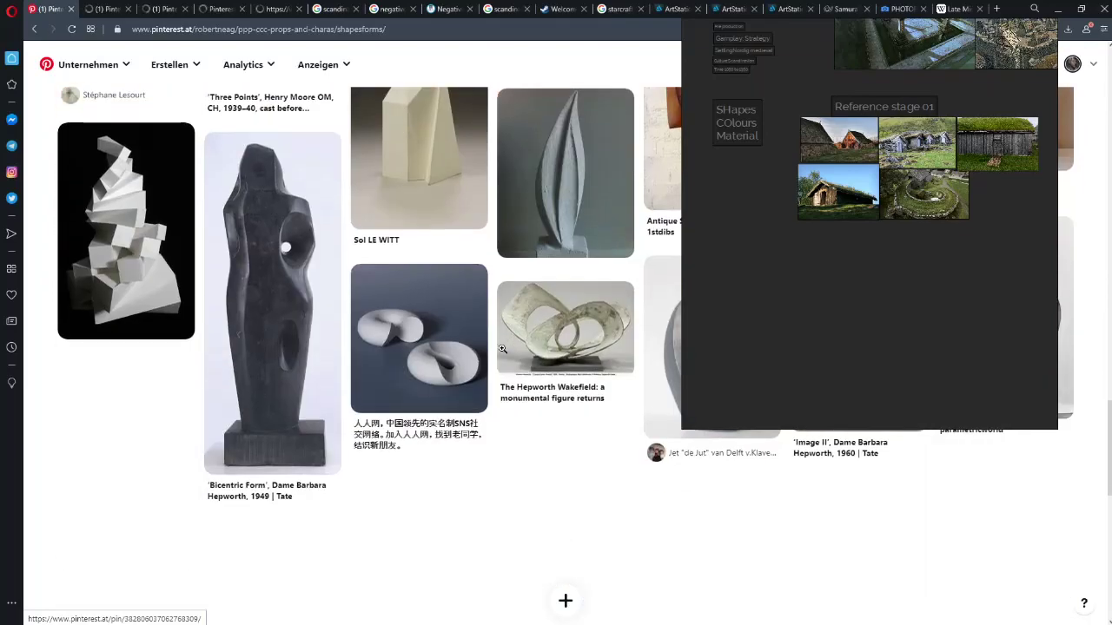
pyautogui.scroll(2, 502, 348)
pyautogui.scroll(-9, 502, 349)
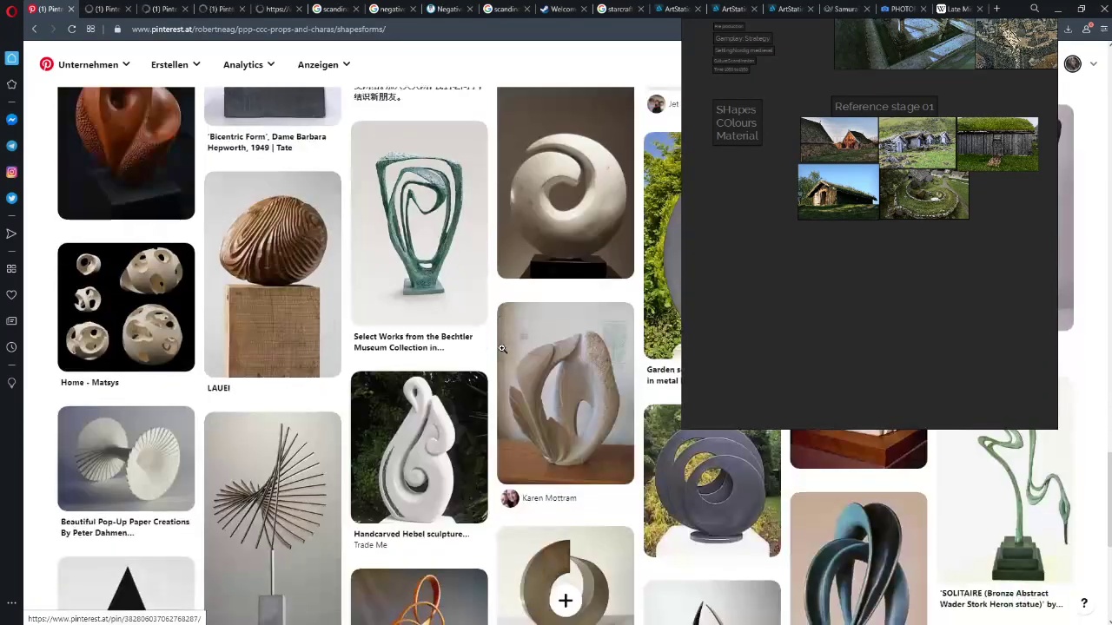
pyautogui.scroll(-3, 502, 348)
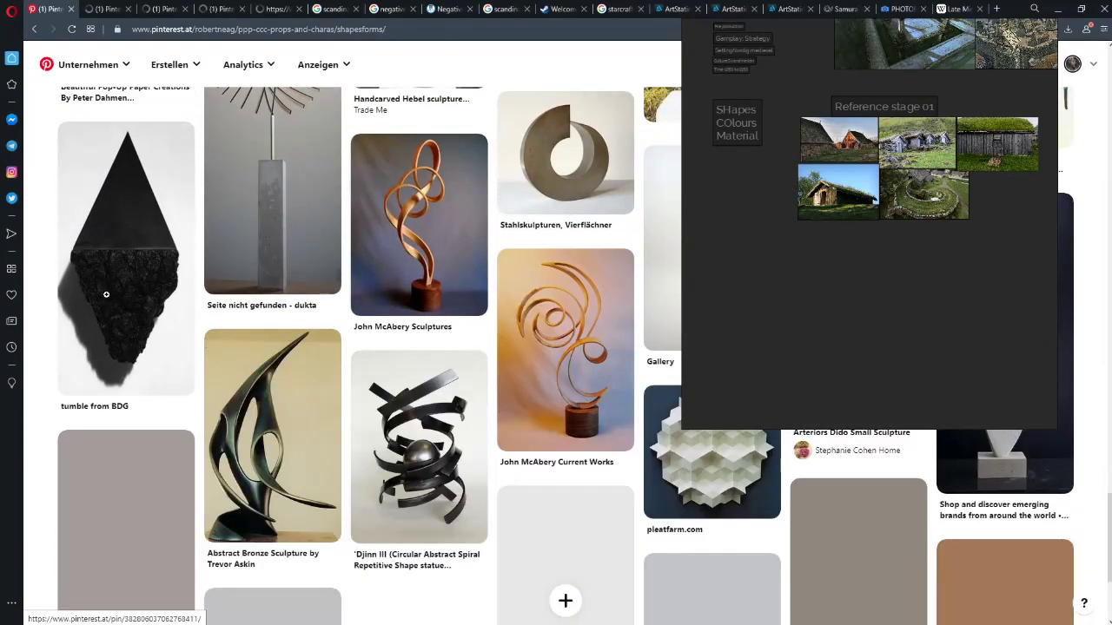
# Open the tumble from BDG pin of the half-smooth, half-rough black diamond and place its image under the Shape label on the reference board
pyautogui.moveTo(106, 294)
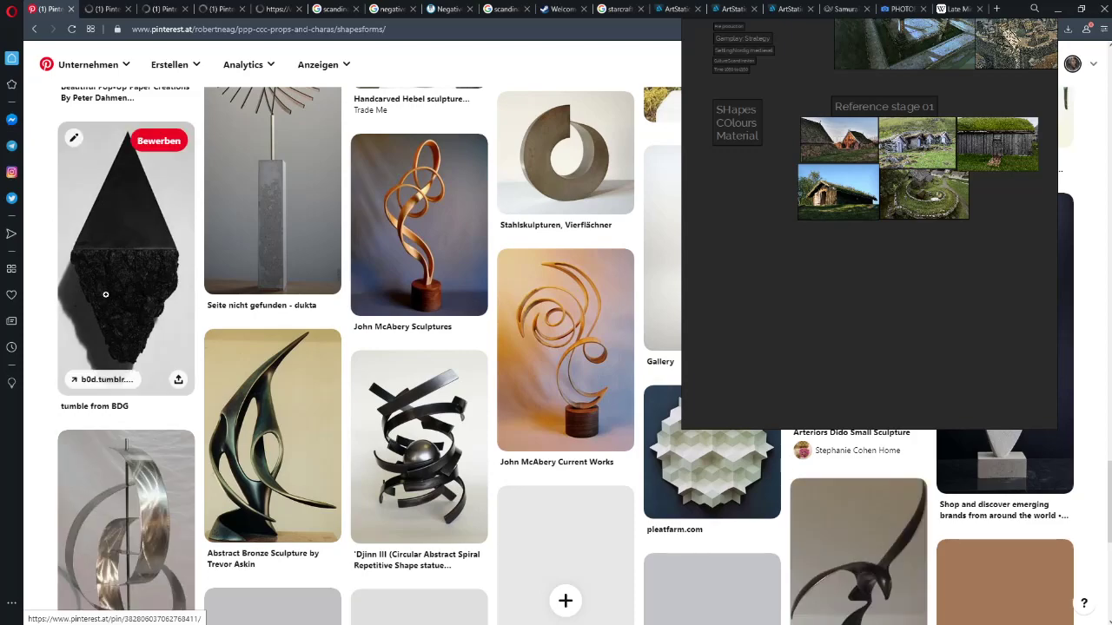
pyautogui.moveTo(781, 286); pyautogui.dragTo(687, 339)
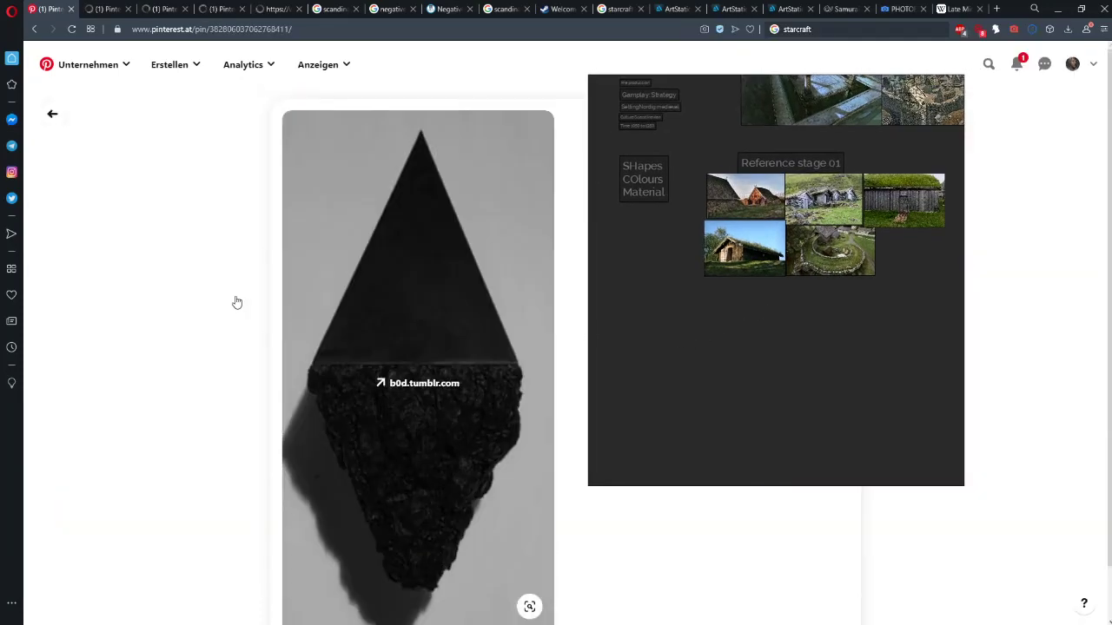
pyautogui.moveTo(760, 316); pyautogui.dragTo(754, 315)
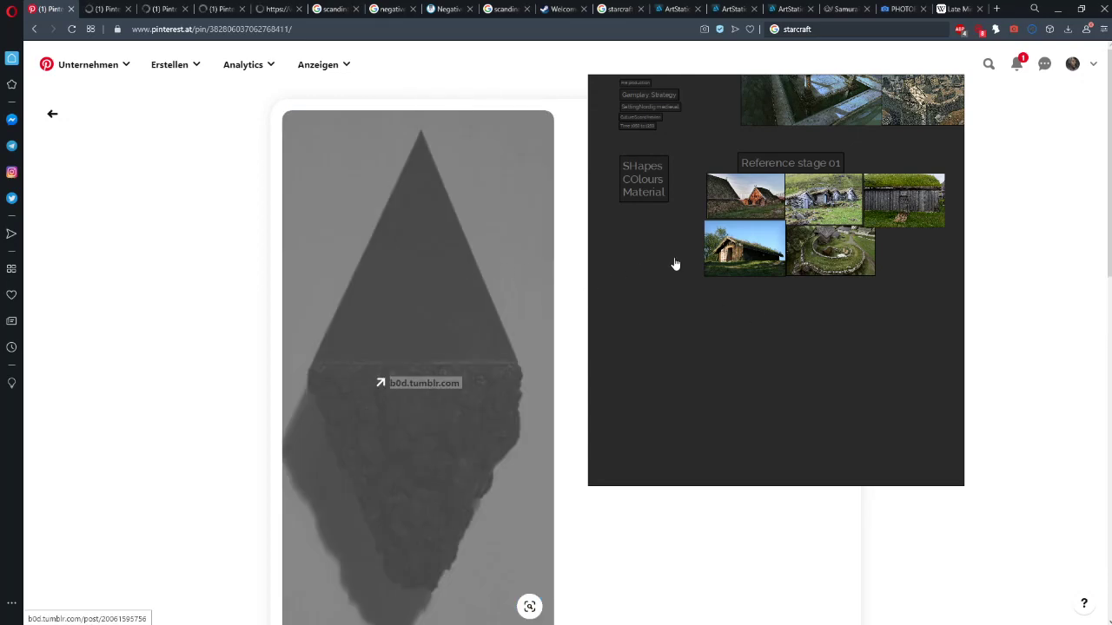
pyautogui.moveTo(675, 263); pyautogui.dragTo(732, 296)
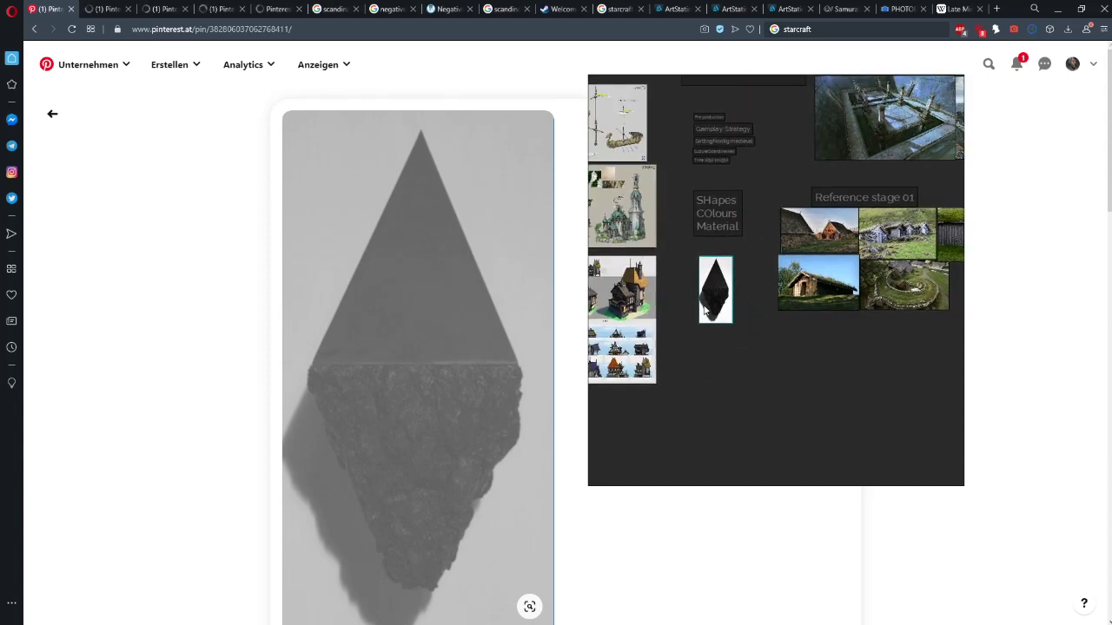
pyautogui.scroll(-3, 793, 309)
pyautogui.moveTo(635, 308); pyautogui.dragTo(892, 318)
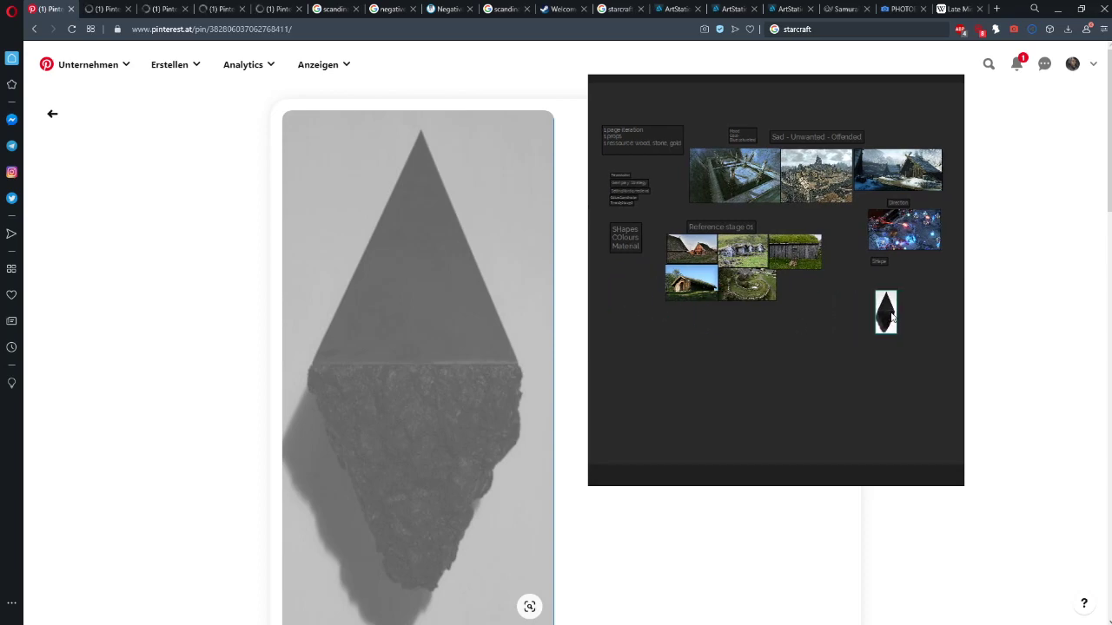
# Examine the pins related to the black diamond image beside the Shape and Idea groups on the reference board
pyautogui.scroll(-6, 484, 290)
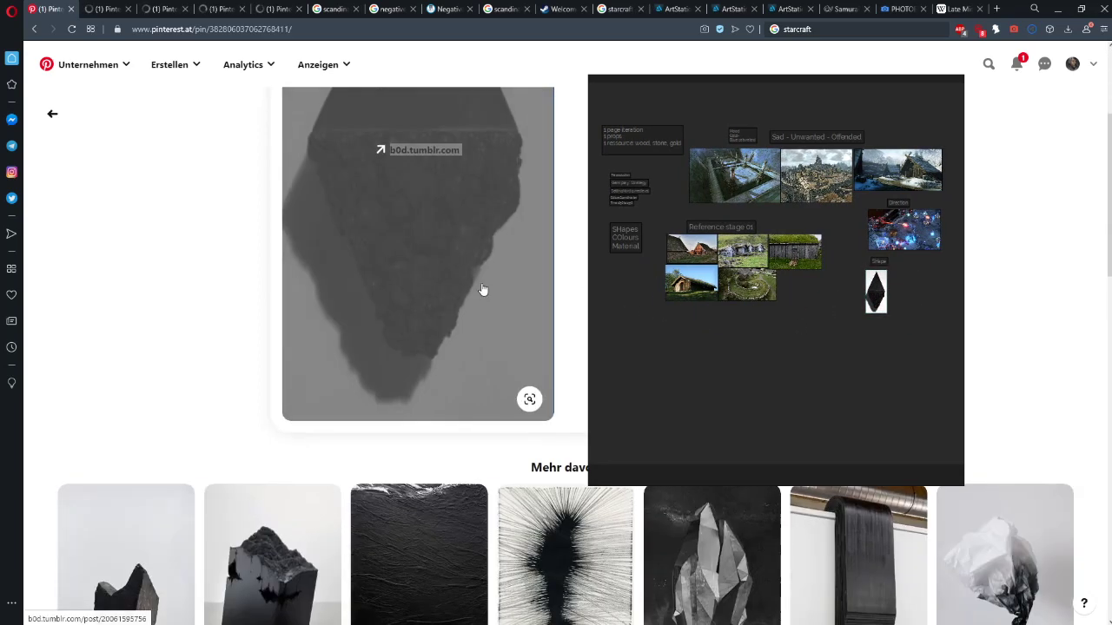
pyautogui.scroll(-3, 312, 295)
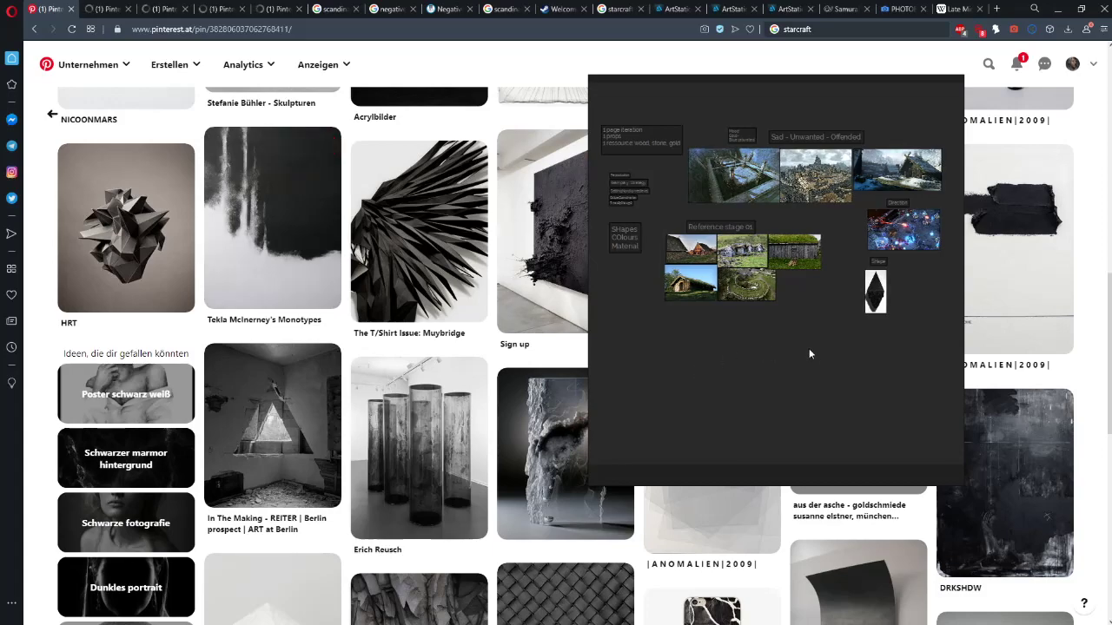
pyautogui.moveTo(808, 348); pyautogui.dragTo(713, 357)
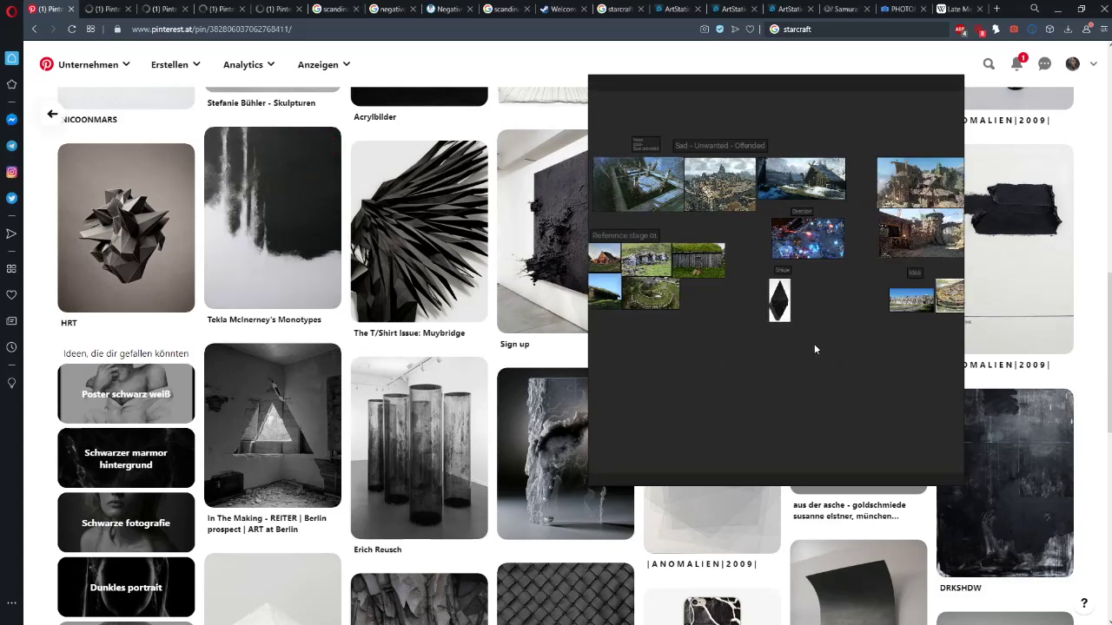
# Open the pin of the translucent eroded block and browse its related sculptures beside the Shape group on the reference board
pyautogui.moveTo(839, 354); pyautogui.dragTo(924, 300)
pyautogui.scroll(3, 788, 301)
pyautogui.scroll(2, 791, 315)
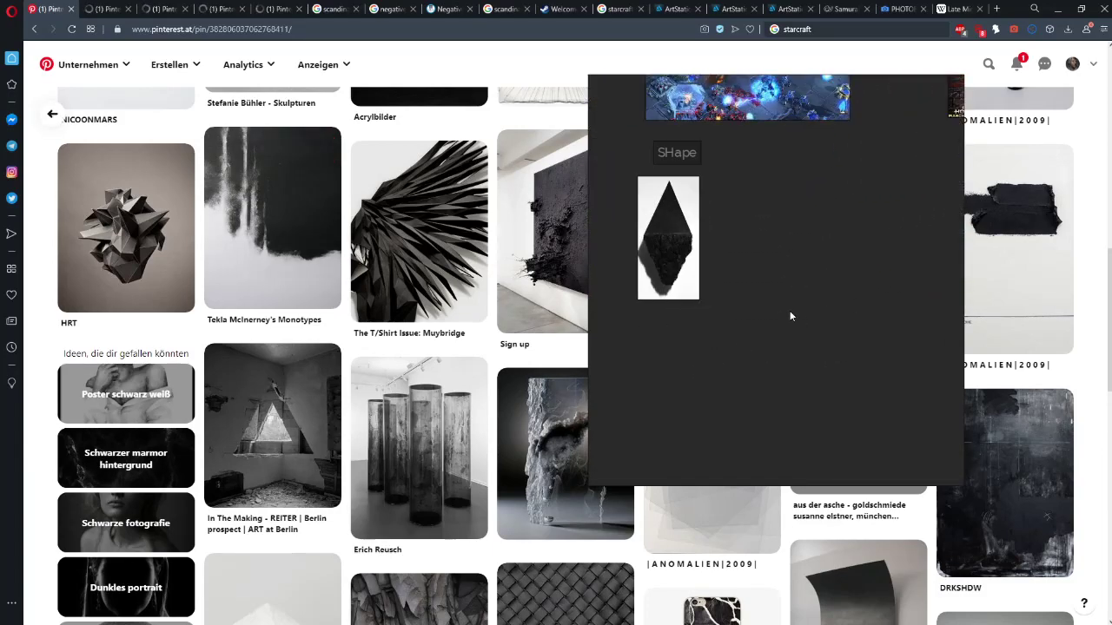
pyautogui.moveTo(791, 315); pyautogui.dragTo(815, 310)
pyautogui.moveTo(599, 426); pyautogui.dragTo(773, 391)
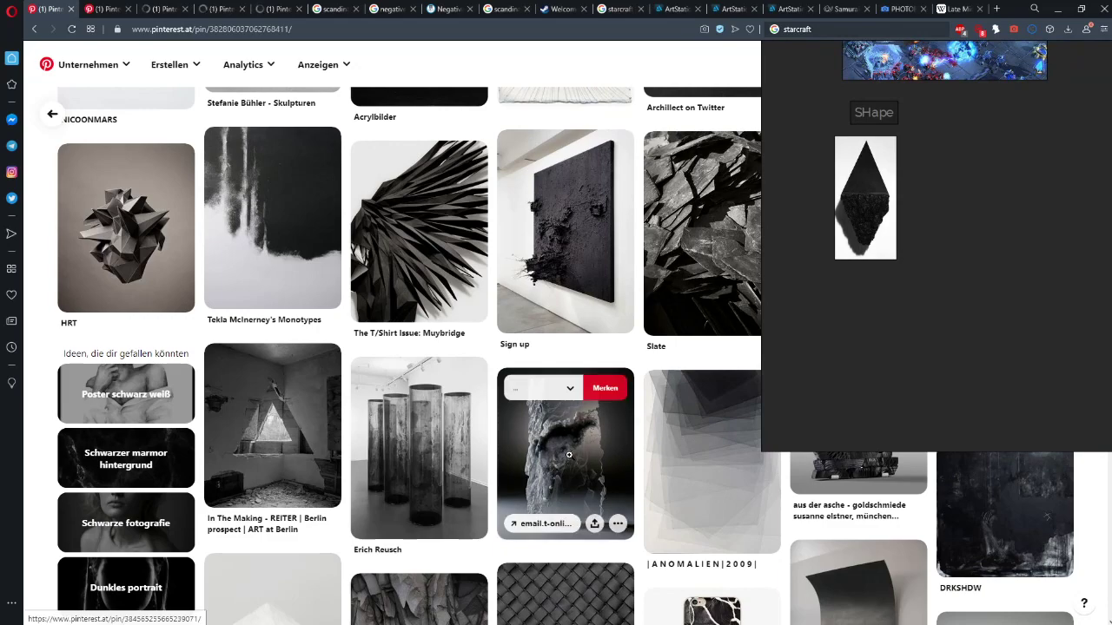
pyautogui.moveTo(901, 301); pyautogui.dragTo(730, 354)
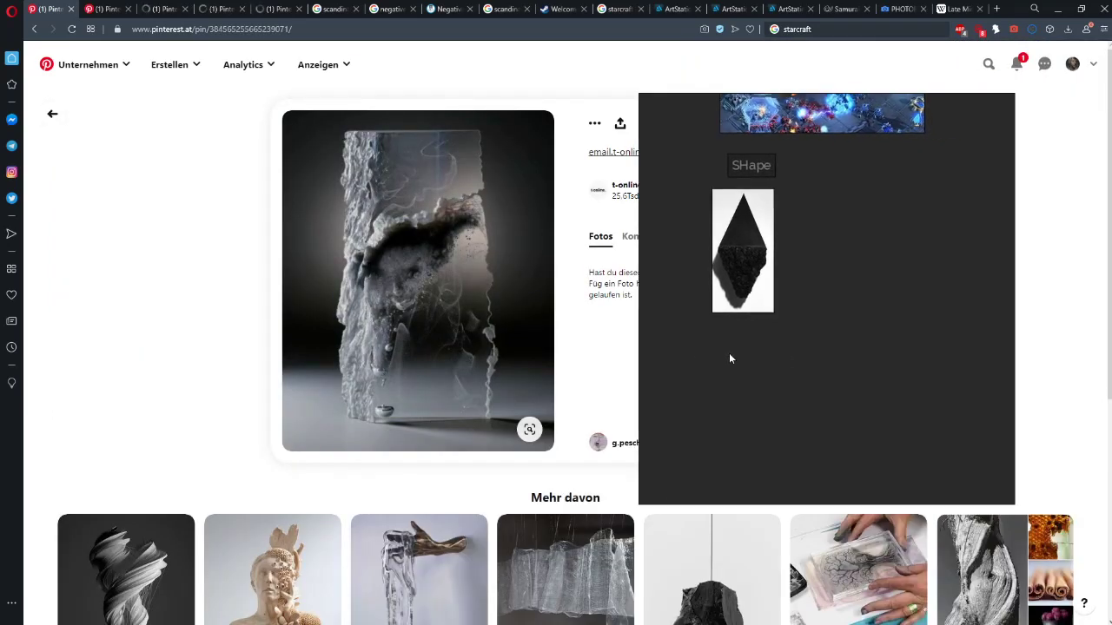
pyautogui.scroll(-2, 393, 388)
pyautogui.scroll(-2, 392, 388)
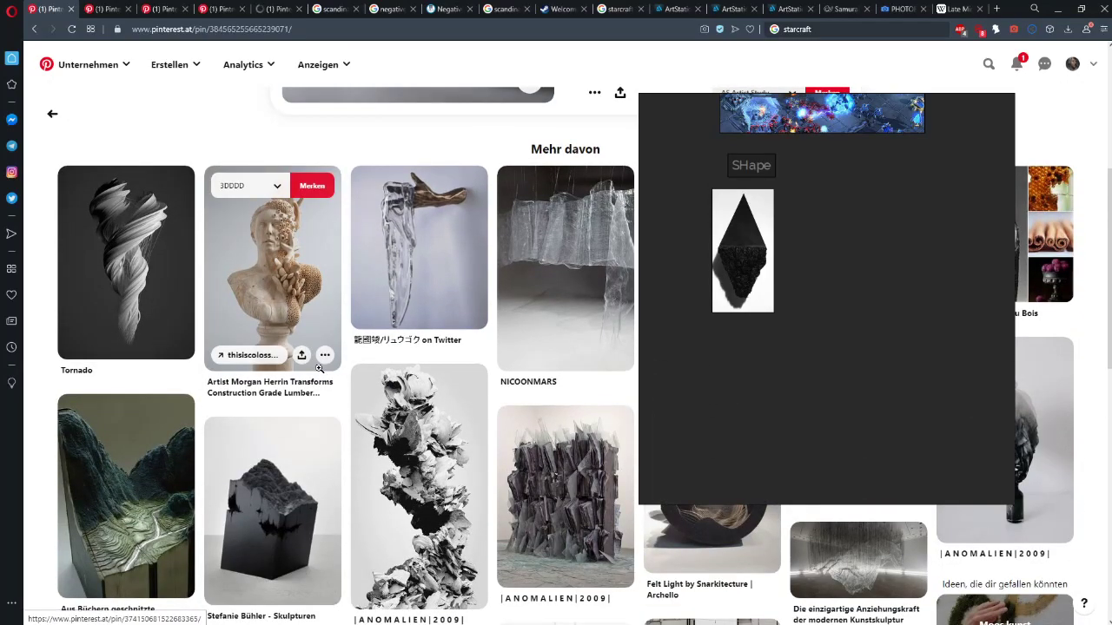
pyautogui.scroll(-1, 319, 368)
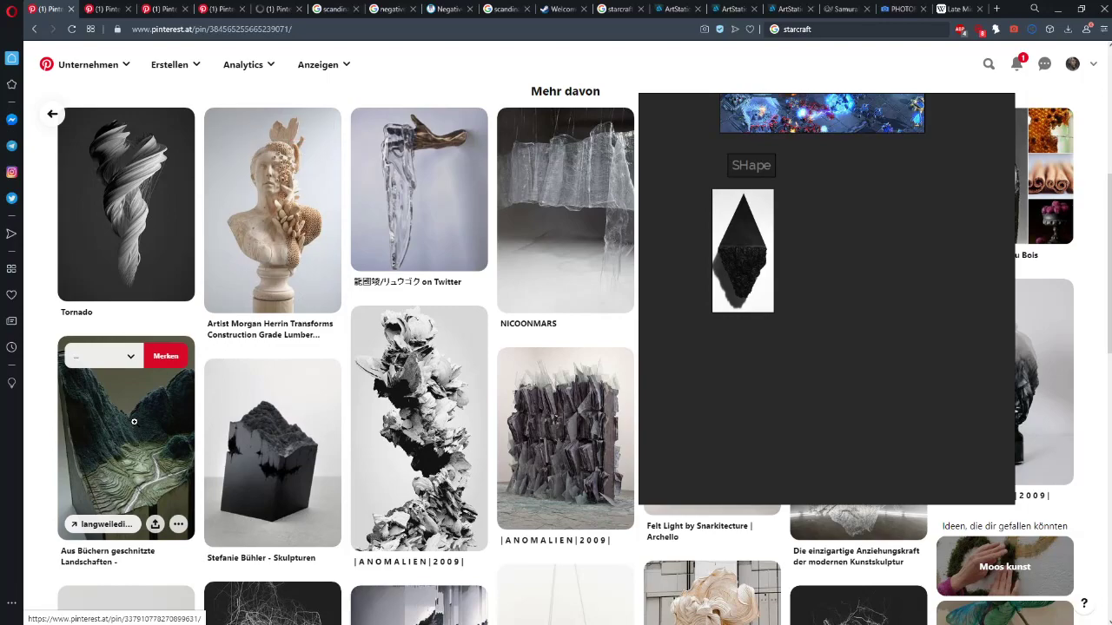
# Open the pin of the landscape carved from books and place its image beside the black diamond under the Shape label
pyautogui.moveTo(789, 336); pyautogui.dragTo(827, 348)
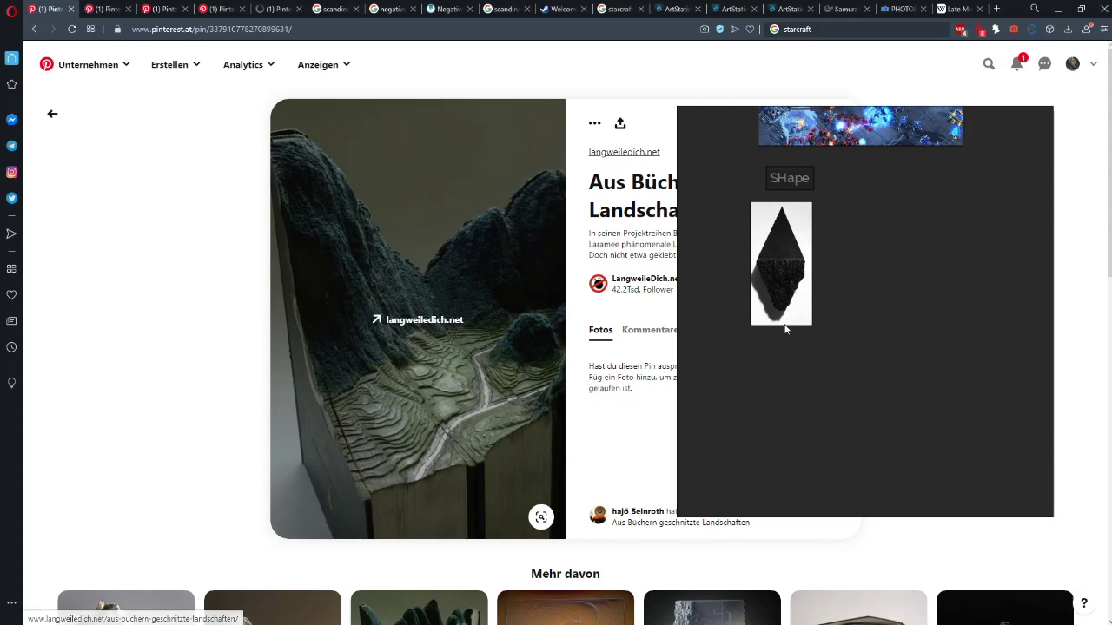
pyautogui.moveTo(784, 328); pyautogui.dragTo(721, 360)
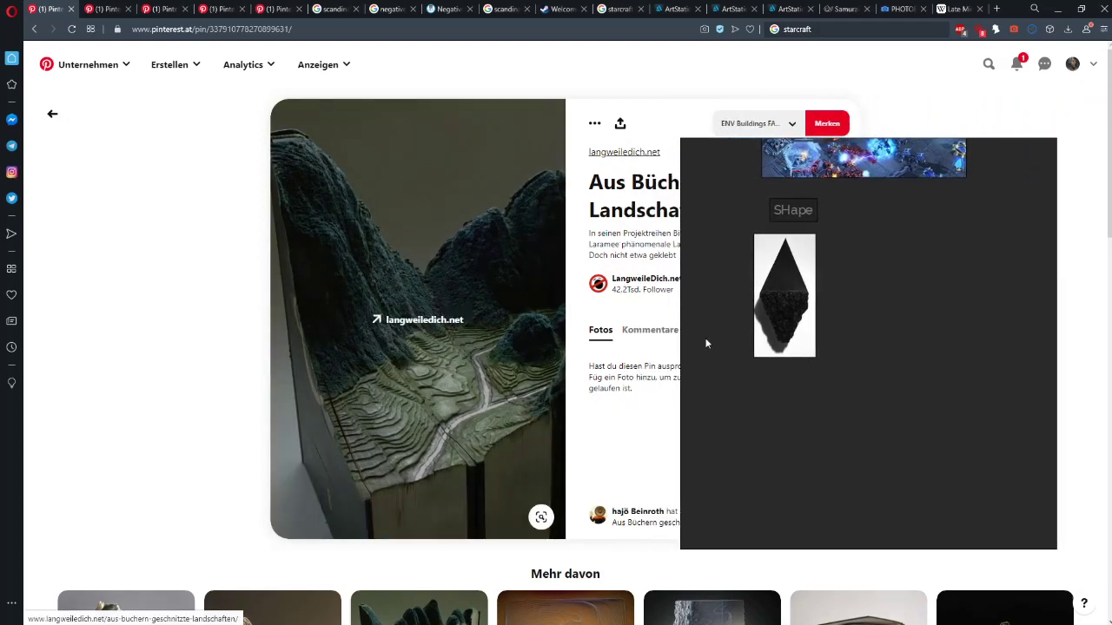
pyautogui.hotkey('ctrl', 'v')
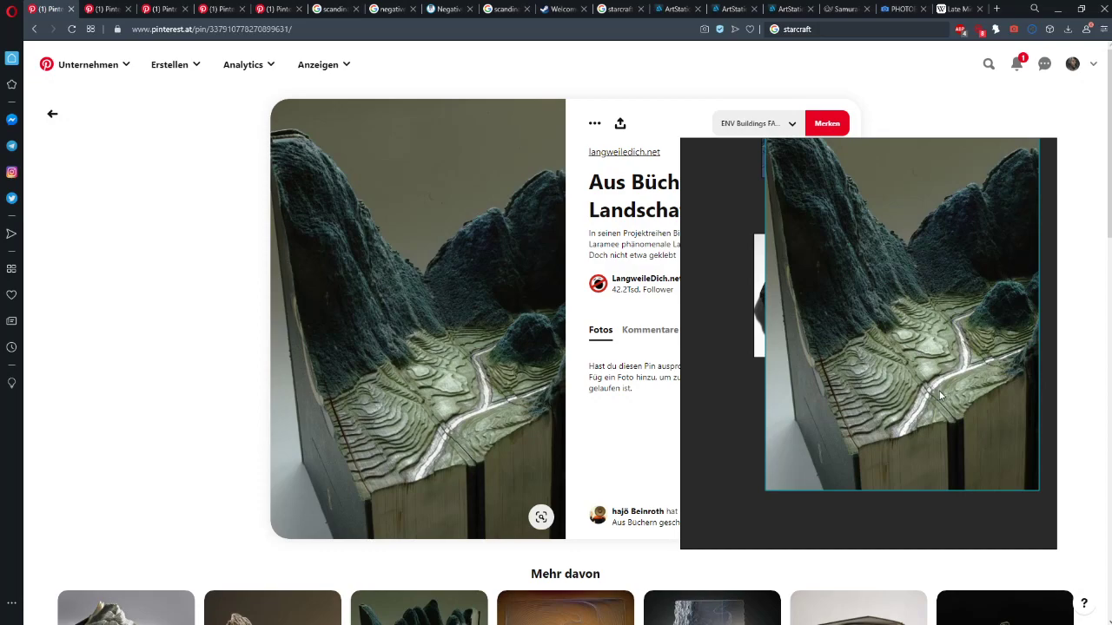
pyautogui.moveTo(942, 392); pyautogui.dragTo(854, 211)
pyautogui.moveTo(905, 313); pyautogui.dragTo(854, 306)
# Examine the carved-book landscapes related to the pin alongside the Shape group on the reference board
pyautogui.scroll(-3, 469, 408)
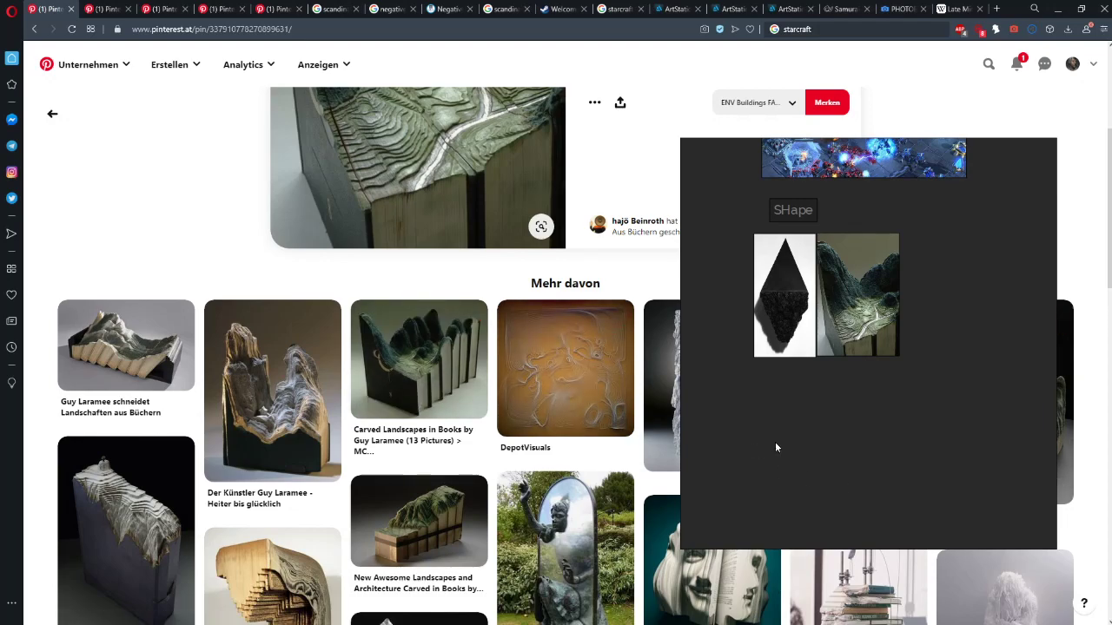
pyautogui.moveTo(777, 447); pyautogui.dragTo(800, 401)
pyautogui.scroll(-1, 805, 429)
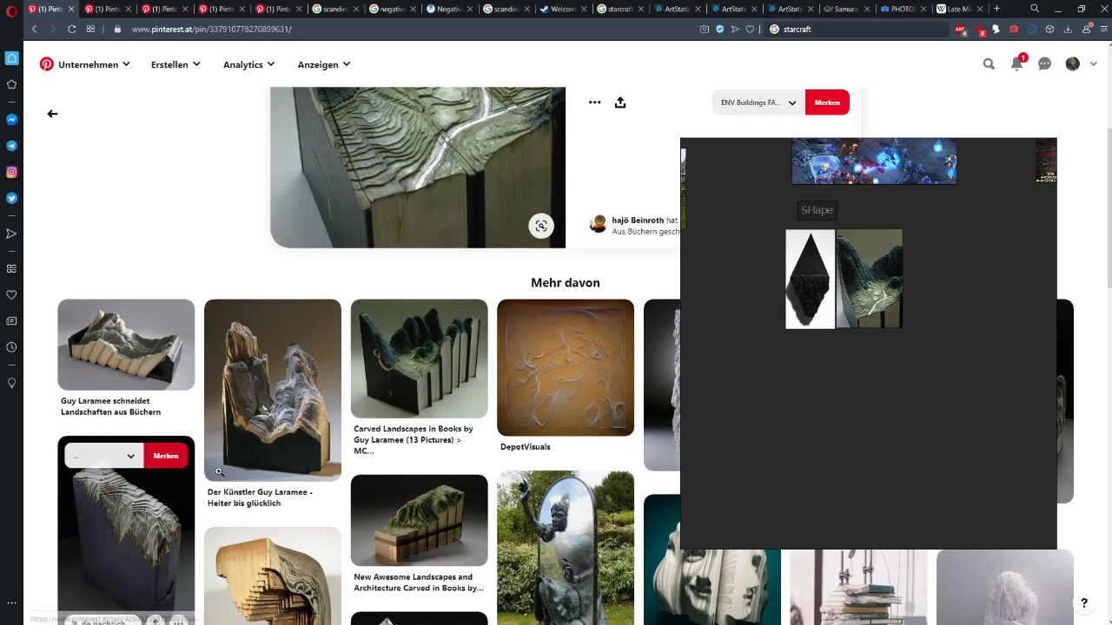
pyautogui.scroll(-3, 524, 321)
pyautogui.scroll(3, 524, 321)
pyautogui.scroll(4, 524, 321)
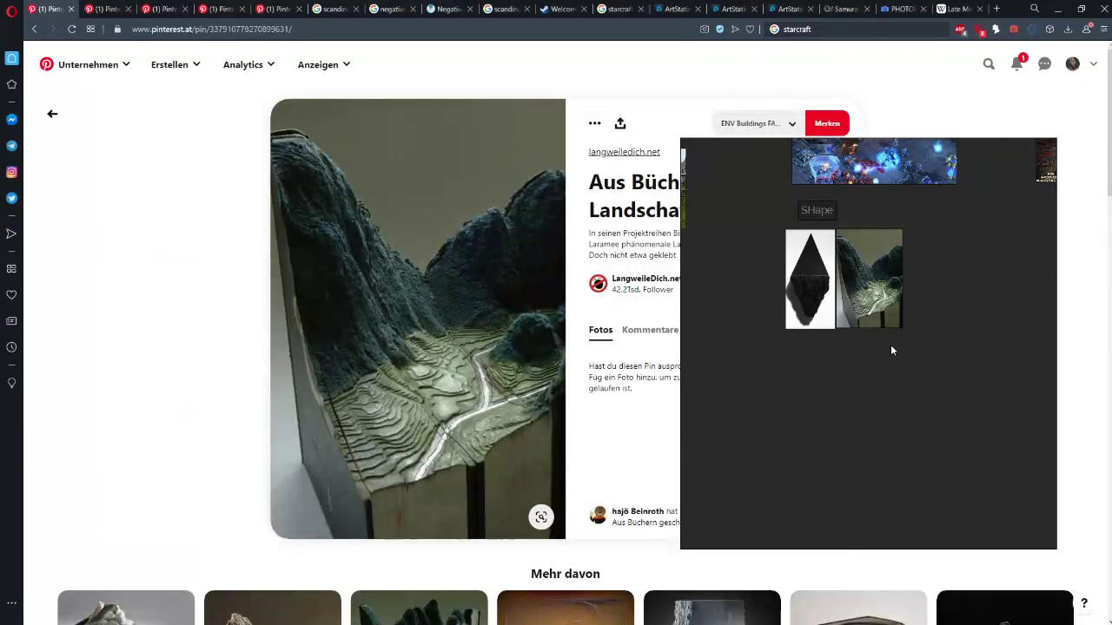
pyautogui.moveTo(890, 346); pyautogui.dragTo(905, 390)
# Place the black angular Collapsus sculpture beside the carved book landscape in the Shape group and close its pin's tab
pyautogui.click(104, 8)
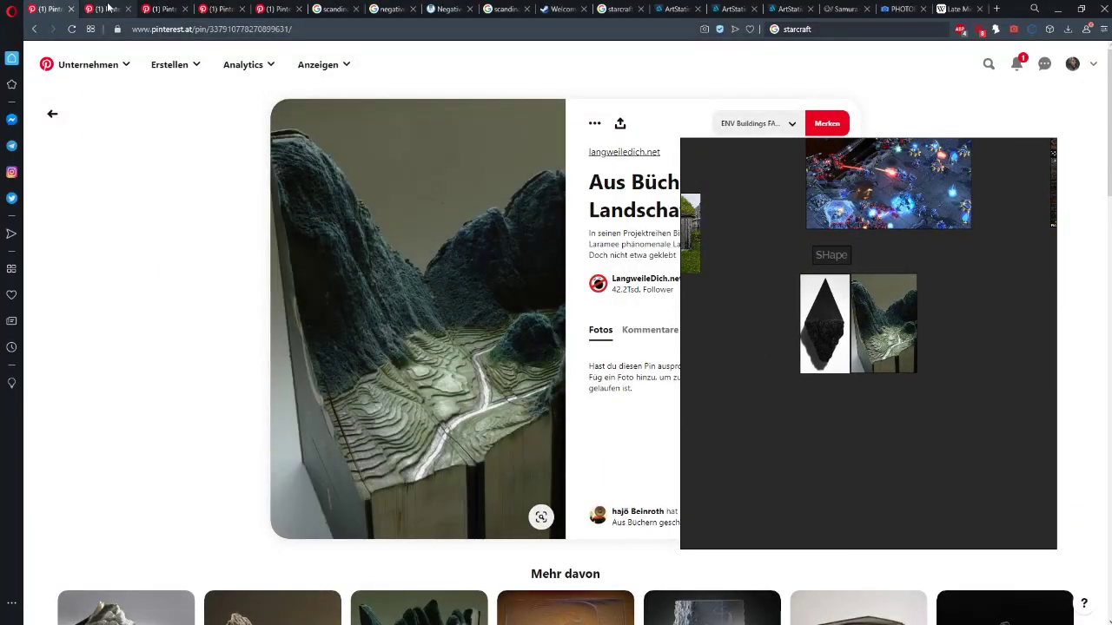
pyautogui.moveTo(834, 316); pyautogui.dragTo(789, 318)
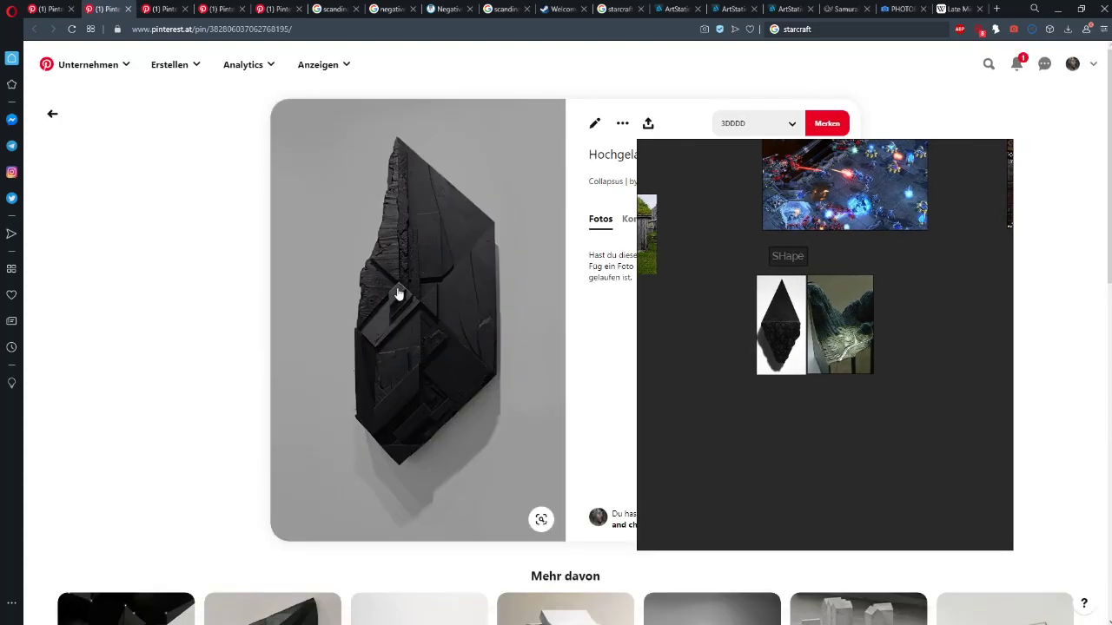
pyautogui.hotkey('ctrl', 'v')
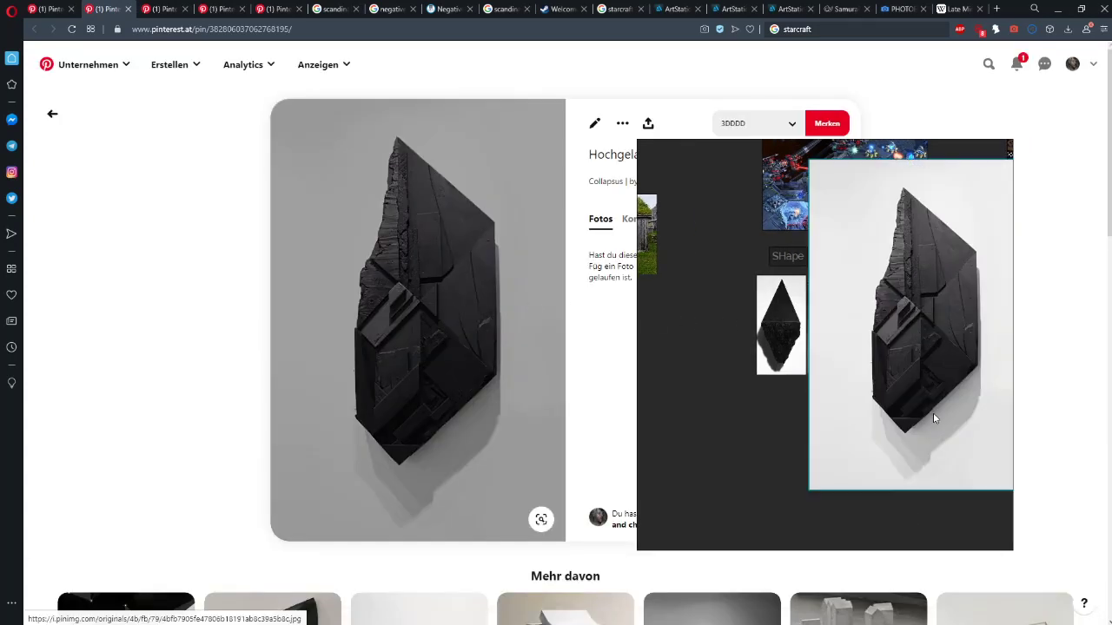
pyautogui.moveTo(933, 413); pyautogui.dragTo(883, 327)
pyautogui.moveTo(935, 374); pyautogui.dragTo(924, 367)
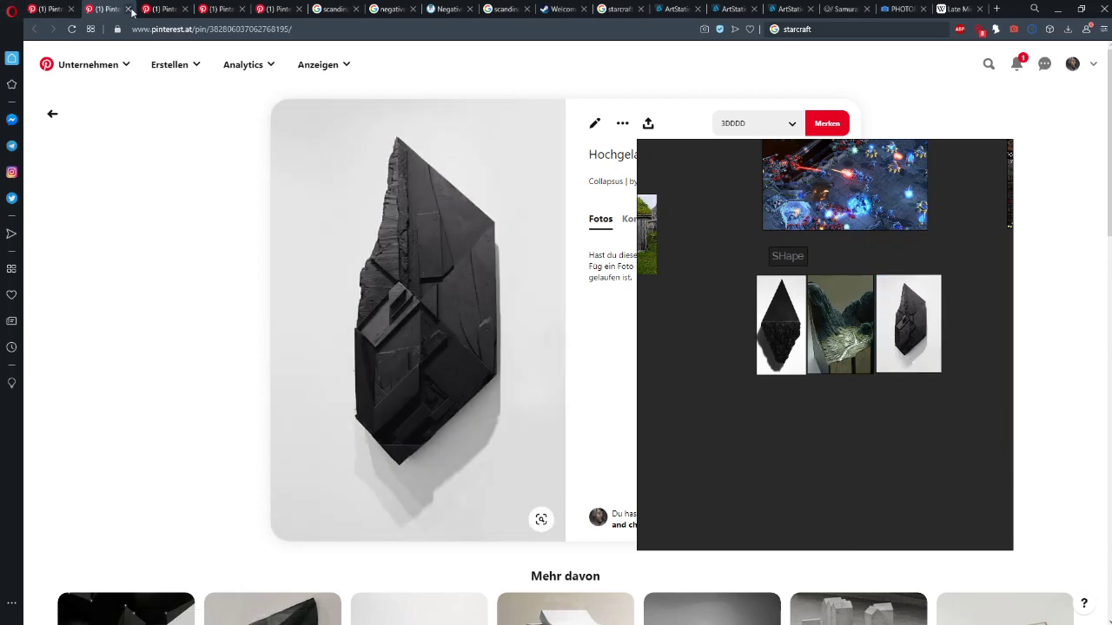
pyautogui.hotkey('ctrl', 'w')
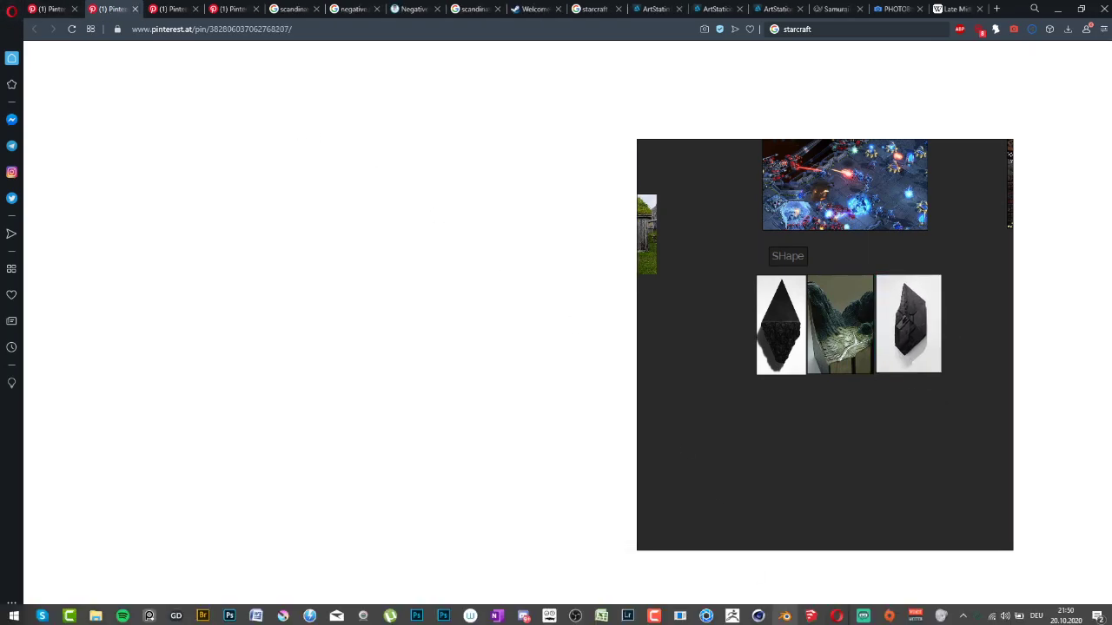
# Place the white faceted side table image below the black diamond in the Shape group and close its pin's tab
pyautogui.moveTo(659, 336); pyautogui.dragTo(572, 320)
pyautogui.moveTo(411, 229)
pyautogui.mouseDown()
pyautogui.moveTo(782, 337)
pyautogui.moveTo(764, 382)
pyautogui.mouseUp()
pyautogui.moveTo(736, 324)
pyautogui.mouseDown()
pyautogui.moveTo(742, 414)
pyautogui.moveTo(737, 385)
pyautogui.moveTo(730, 393)
pyautogui.mouseUp()
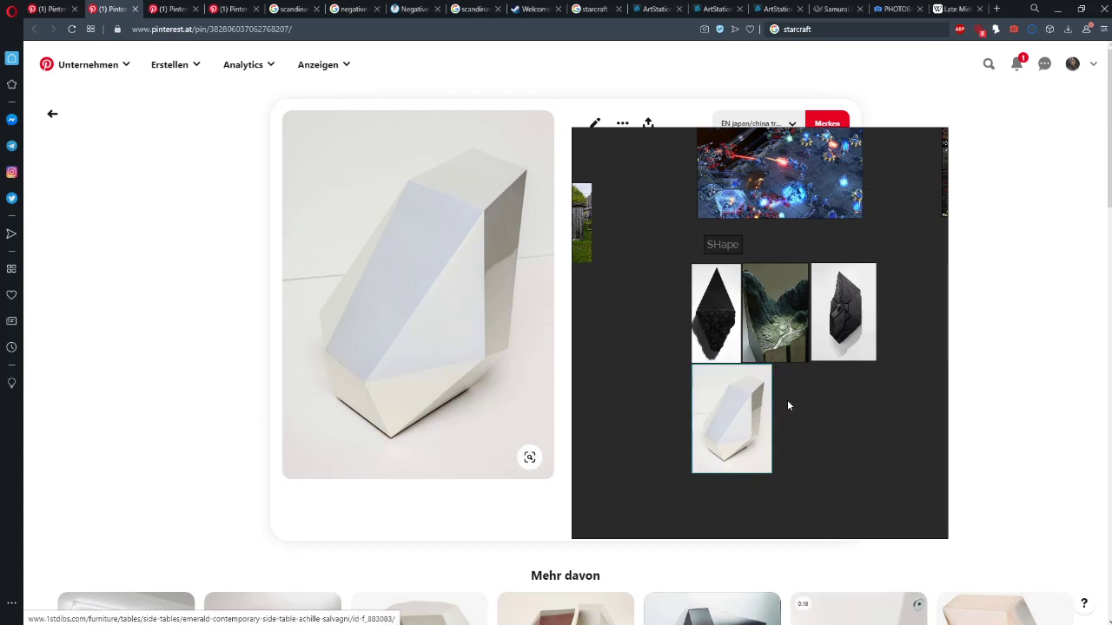
pyautogui.click(132, 10)
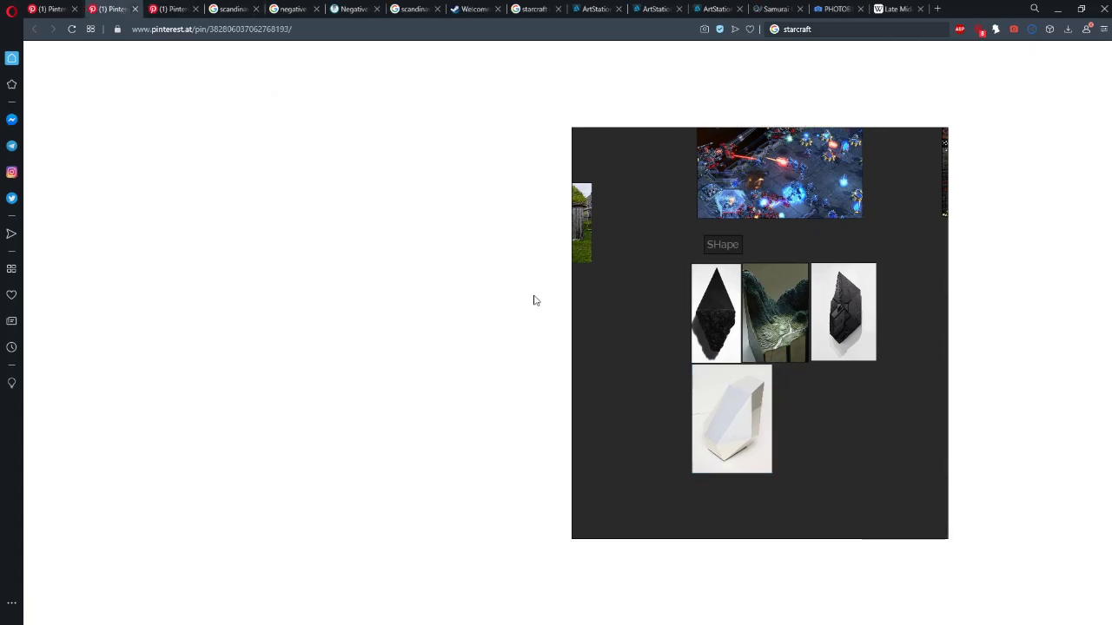
# Place the tall white pointed sculpture beside the white faceted table in the Shape group and close its pin's tab
pyautogui.scroll(-2, 756, 361)
pyautogui.scroll(-1, 756, 360)
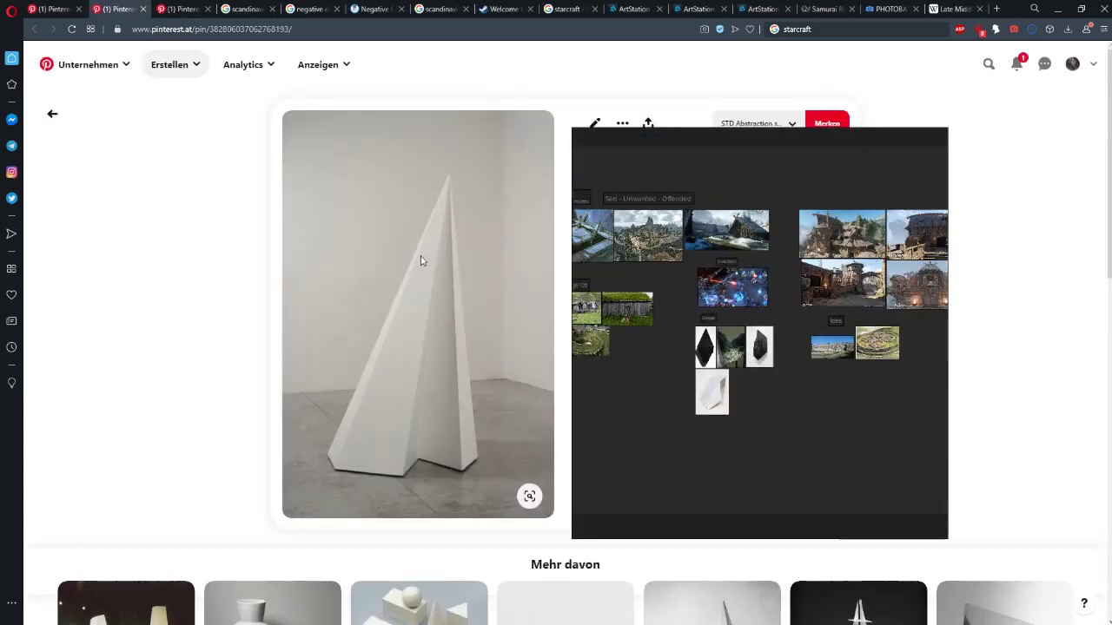
pyautogui.moveTo(419, 260); pyautogui.dragTo(777, 388)
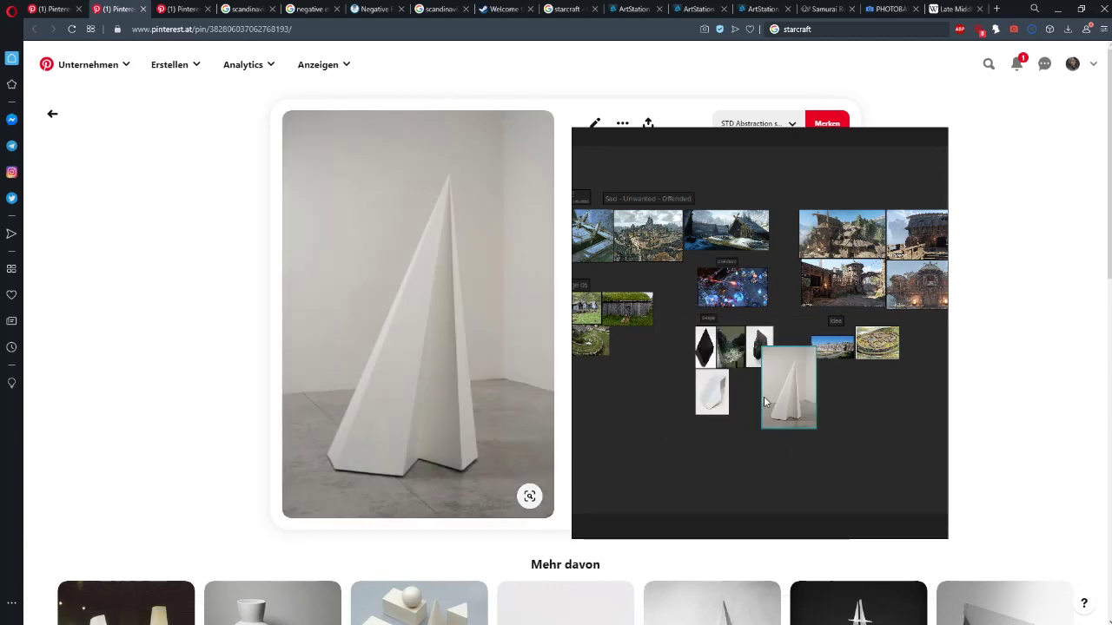
pyautogui.scroll(4, 786, 389)
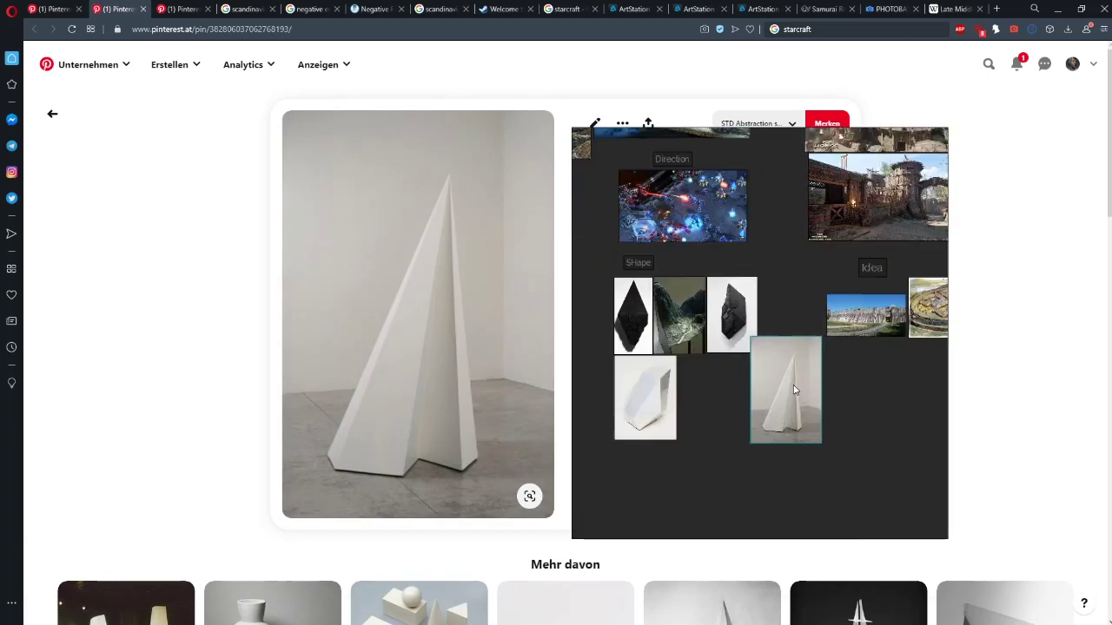
pyautogui.moveTo(809, 390)
pyautogui.mouseDown()
pyautogui.moveTo(717, 413)
pyautogui.moveTo(708, 388)
pyautogui.mouseUp()
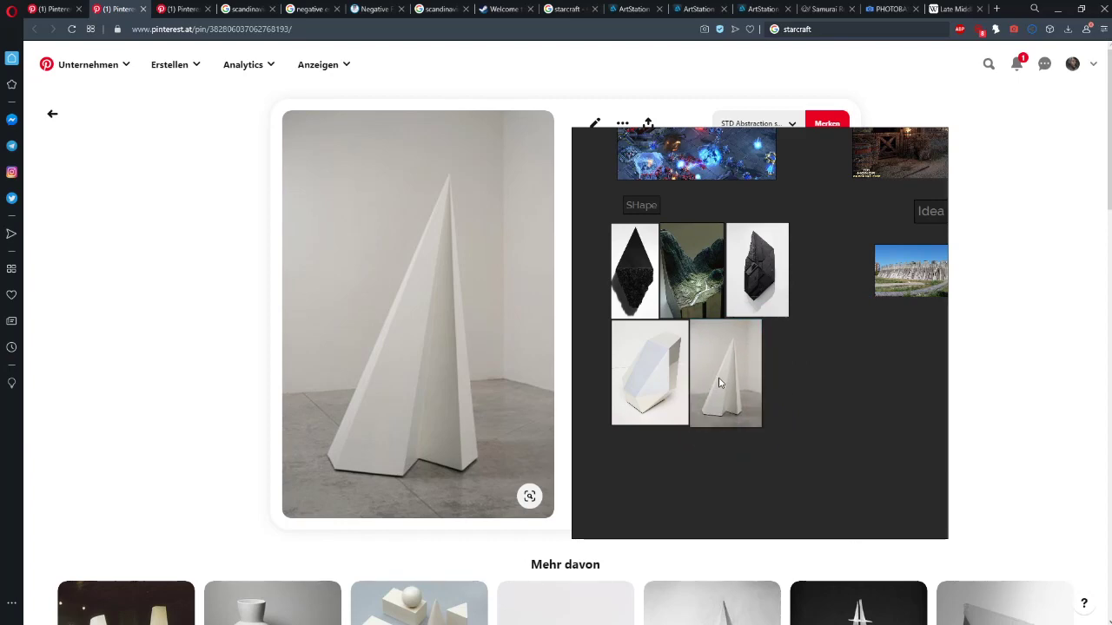
pyautogui.click(144, 9)
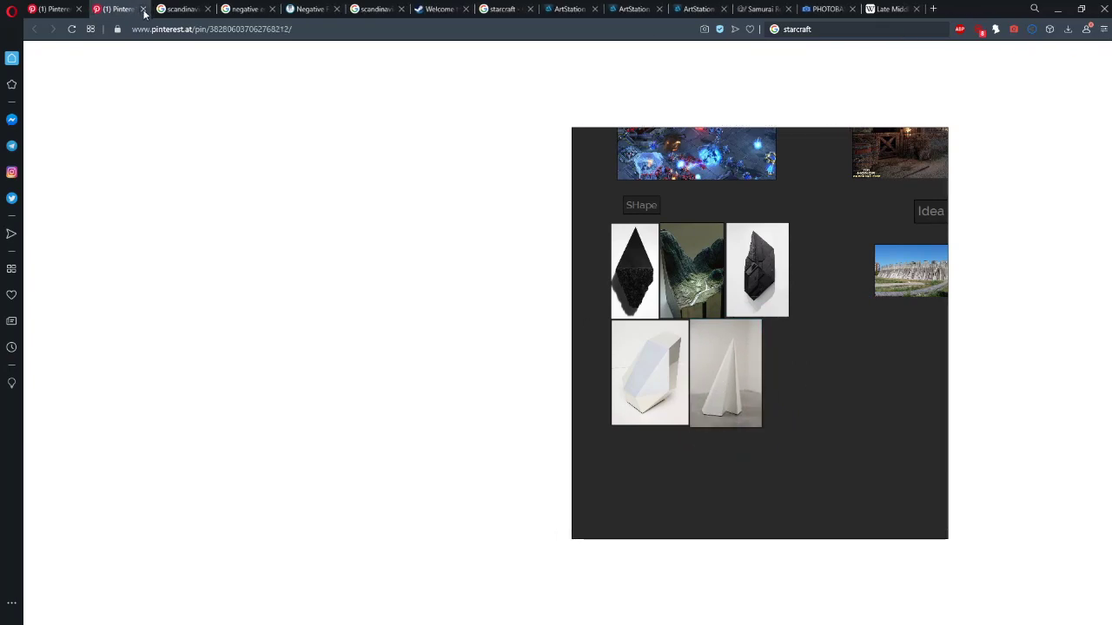
# Place the beige faceted stone image beside the tall white pointed sculpture, at the end of the Shape group's second row
pyautogui.scroll(-2, 743, 350)
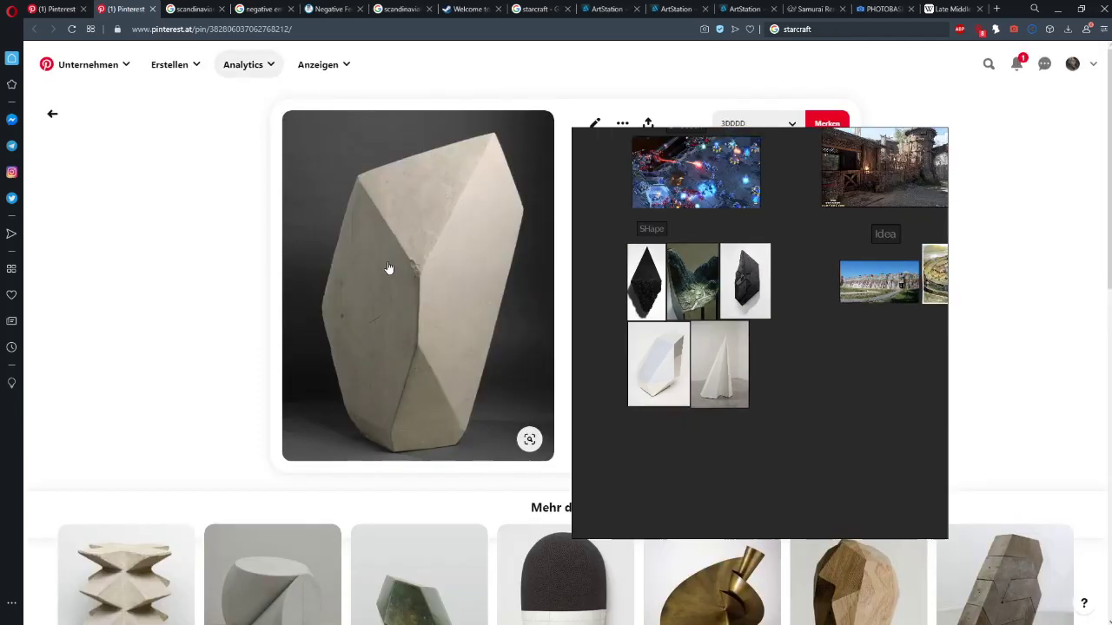
pyautogui.moveTo(753, 344)
pyautogui.mouseDown()
pyautogui.moveTo(806, 355)
pyautogui.moveTo(819, 382)
pyautogui.mouseUp()
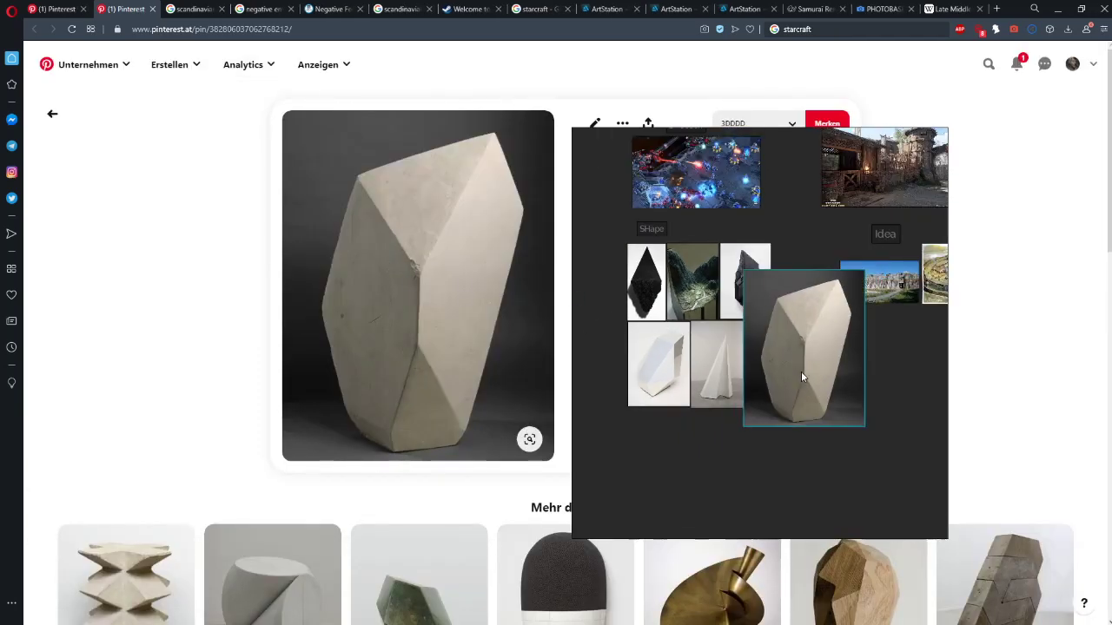
pyautogui.moveTo(782, 338); pyautogui.dragTo(774, 362)
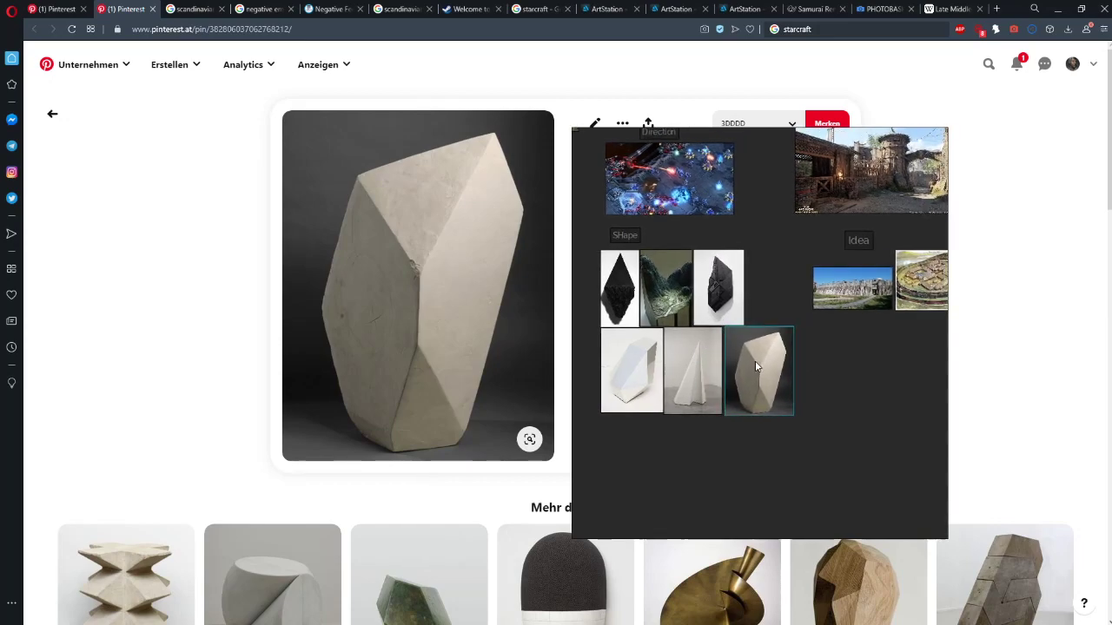
pyautogui.moveTo(754, 446); pyautogui.dragTo(779, 376)
pyautogui.click(778, 375)
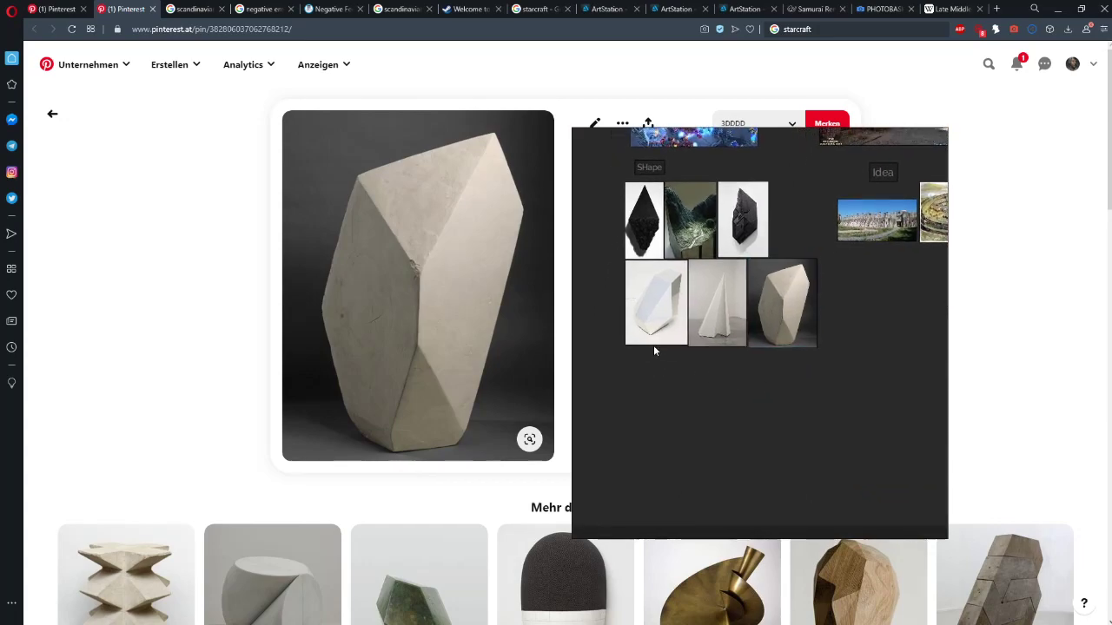
# Review the Shape, Direction, Idea, Reference stage 01 and Sad - Unwanted - Offended groups across the reference board
pyautogui.scroll(-2, 653, 348)
pyautogui.moveTo(653, 349)
pyautogui.mouseDown()
pyautogui.moveTo(598, 414)
pyautogui.moveTo(651, 430)
pyautogui.mouseUp()
pyautogui.scroll(-4, 652, 431)
pyautogui.moveTo(683, 374); pyautogui.dragTo(776, 316)
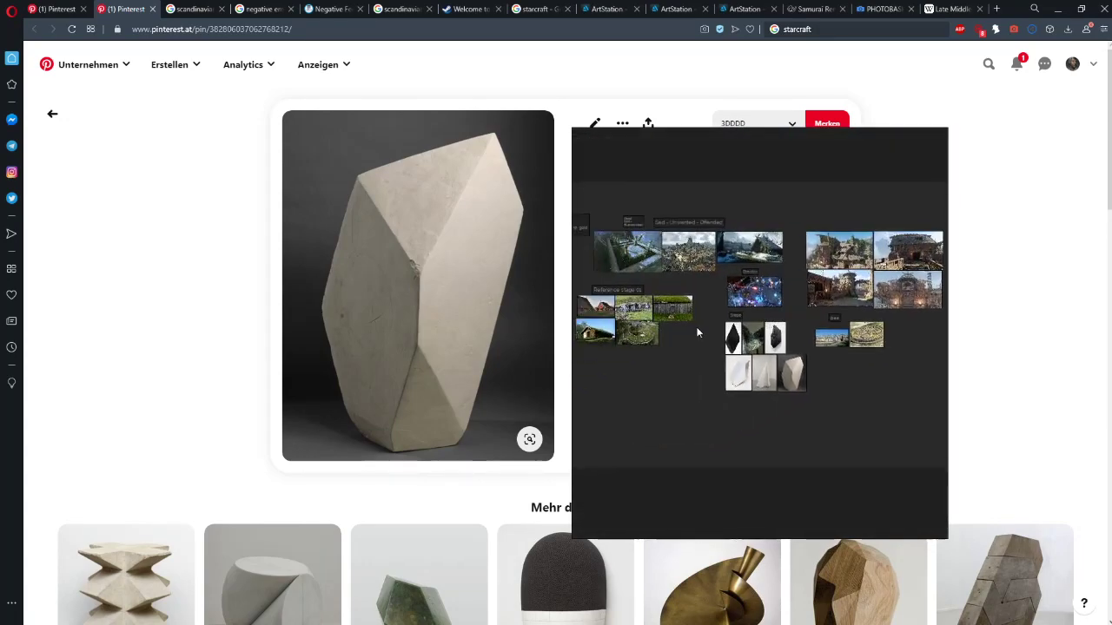
pyautogui.moveTo(698, 330); pyautogui.dragTo(758, 327)
pyautogui.scroll(3, 721, 329)
pyautogui.scroll(-1, 695, 309)
pyautogui.scroll(-3, 712, 274)
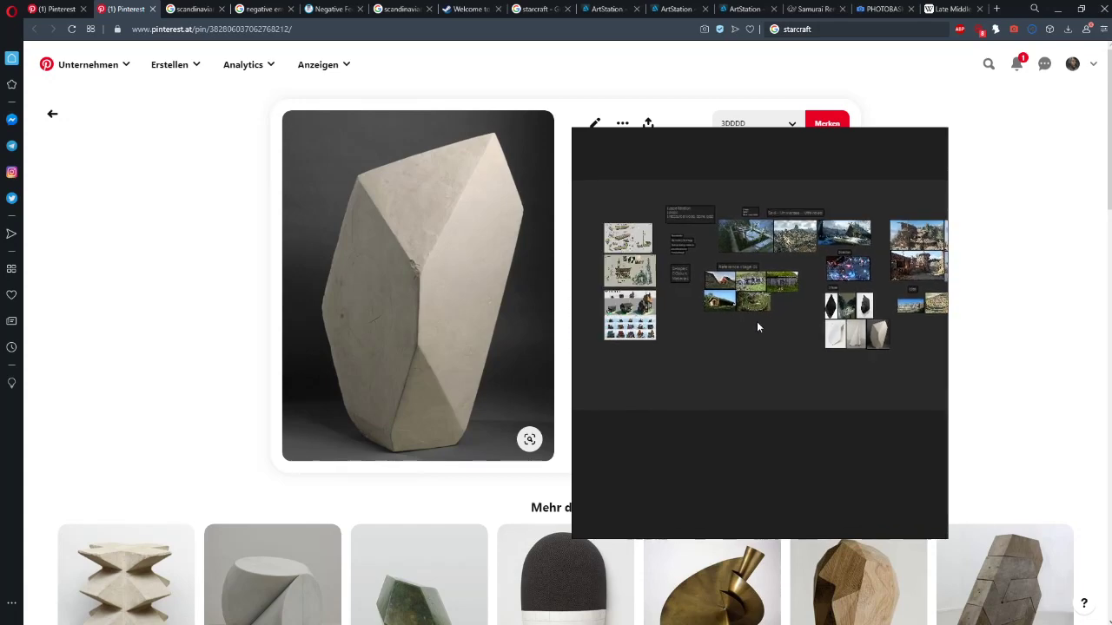
pyautogui.scroll(5, 757, 328)
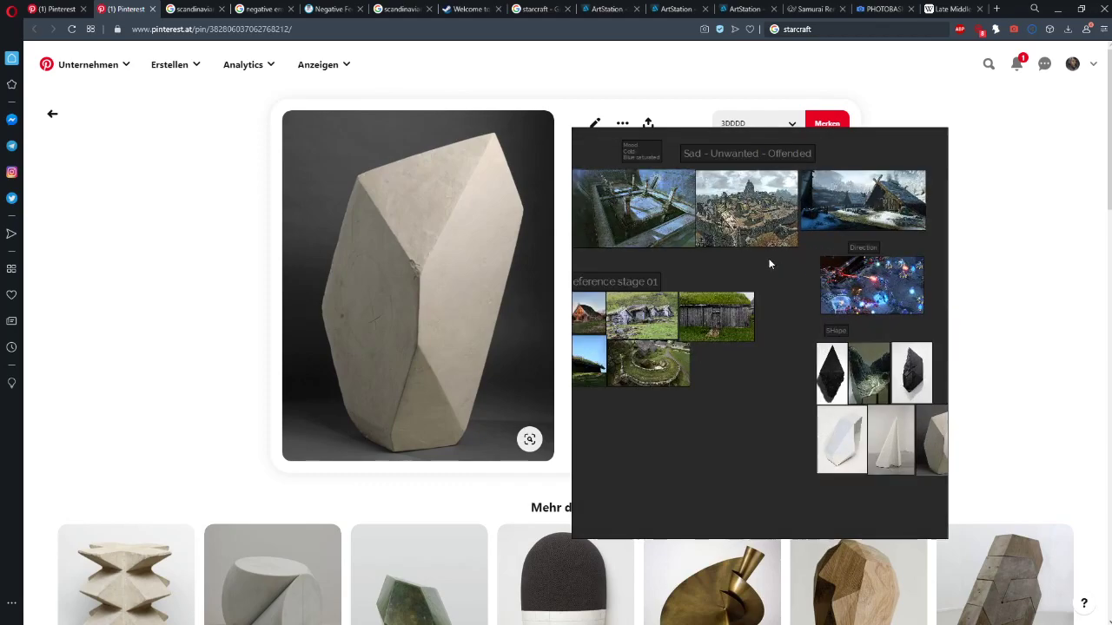
pyautogui.scroll(-3, 760, 288)
pyautogui.scroll(2, 811, 221)
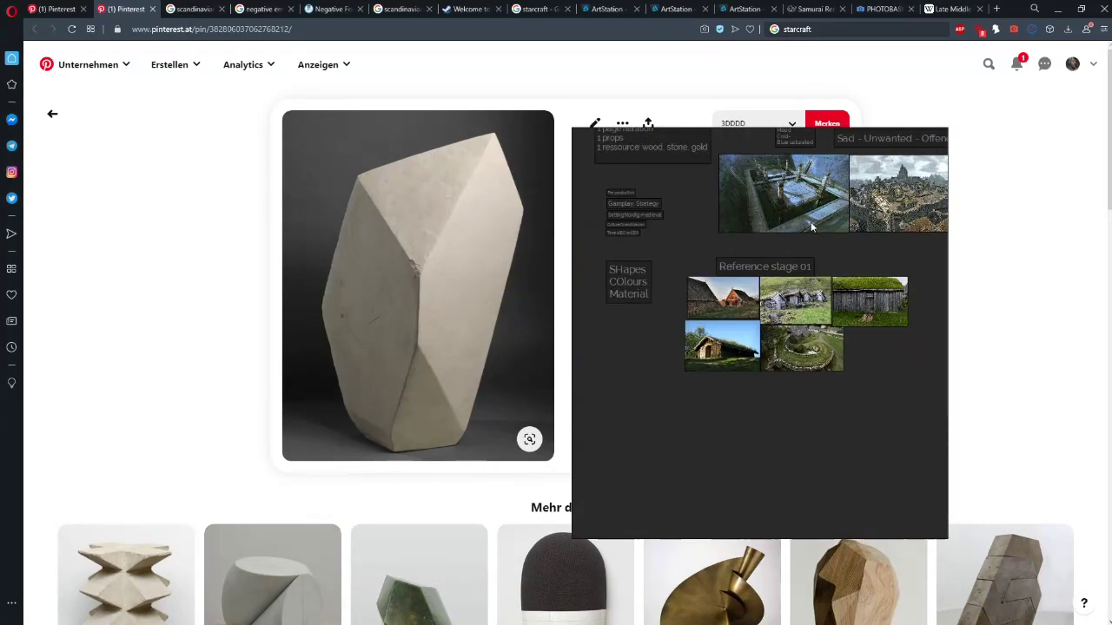
pyautogui.moveTo(854, 291); pyautogui.dragTo(669, 328)
pyautogui.scroll(-3, 702, 323)
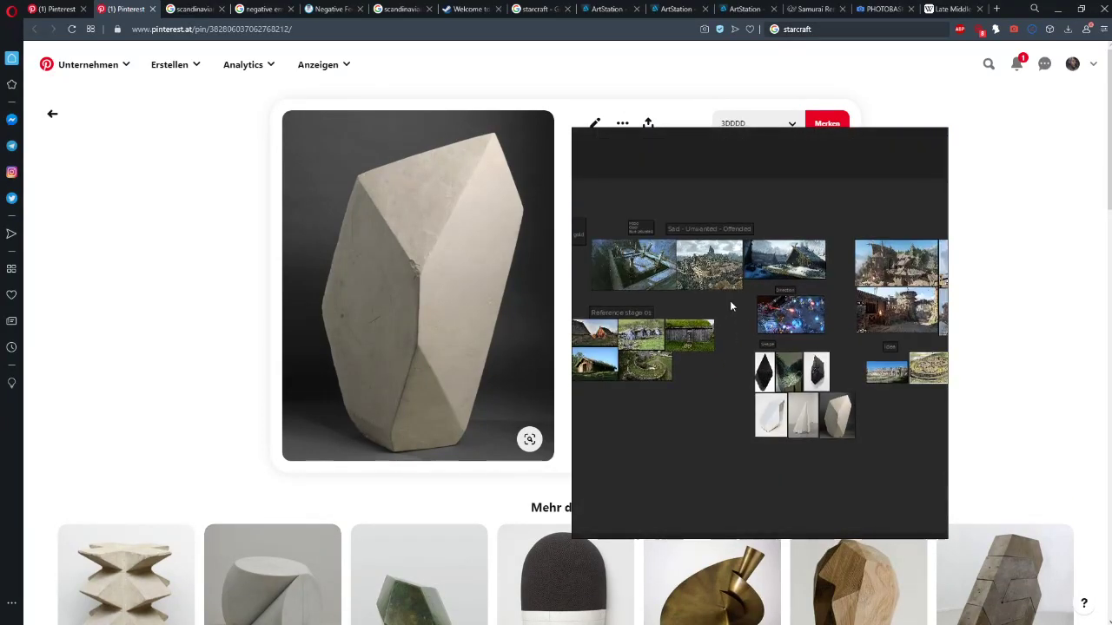
pyautogui.moveTo(776, 328); pyautogui.dragTo(772, 392)
pyautogui.scroll(2, 727, 285)
pyautogui.scroll(-3, 772, 391)
pyautogui.scroll(3, 774, 344)
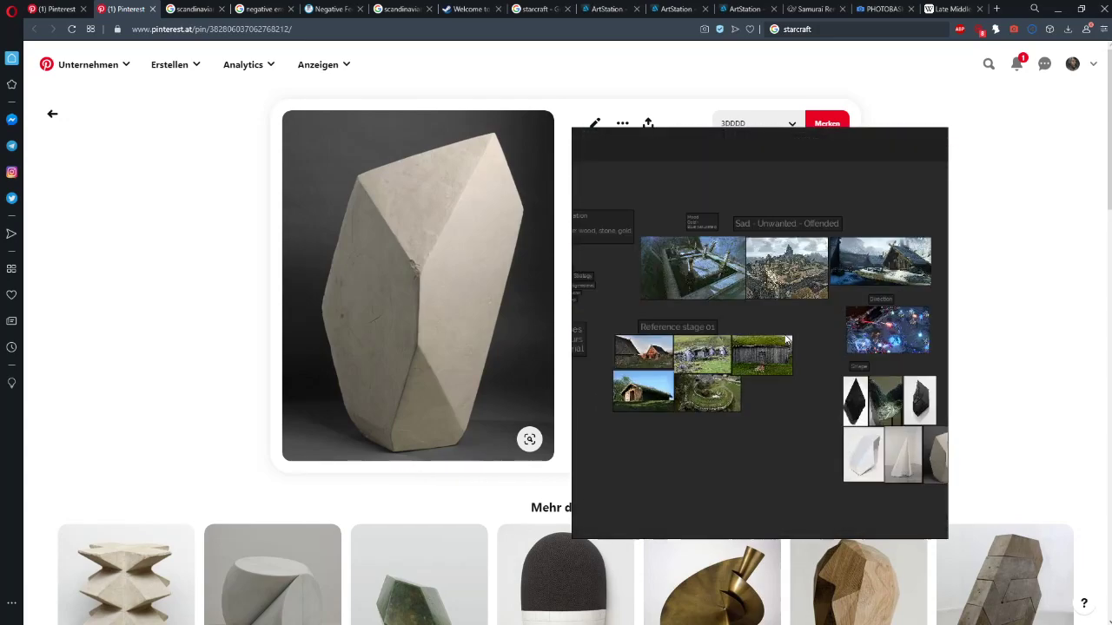
# Maximize the reference board window and trim the canvas to fit its images and notes
pyautogui.hotkey('ctrl', 'f')
pyautogui.moveTo(672, 424); pyautogui.dragTo(986, 576)
pyautogui.moveTo(771, 448); pyautogui.dragTo(787, 365)
pyautogui.scroll(-3, 728, 387)
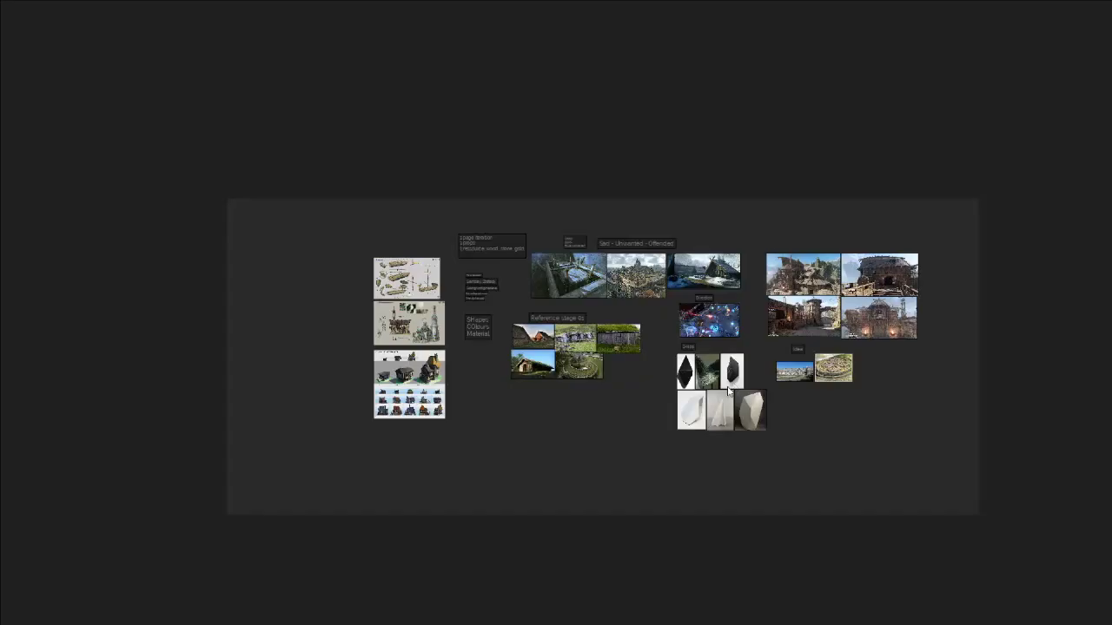
pyautogui.rightClick(469, 387)
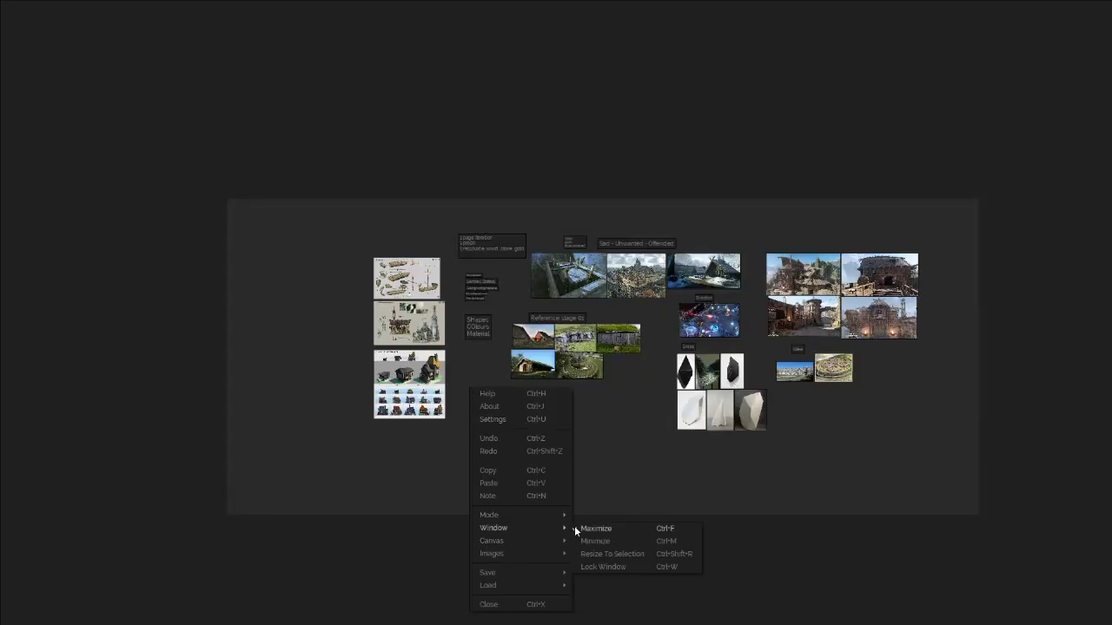
pyautogui.click(587, 541)
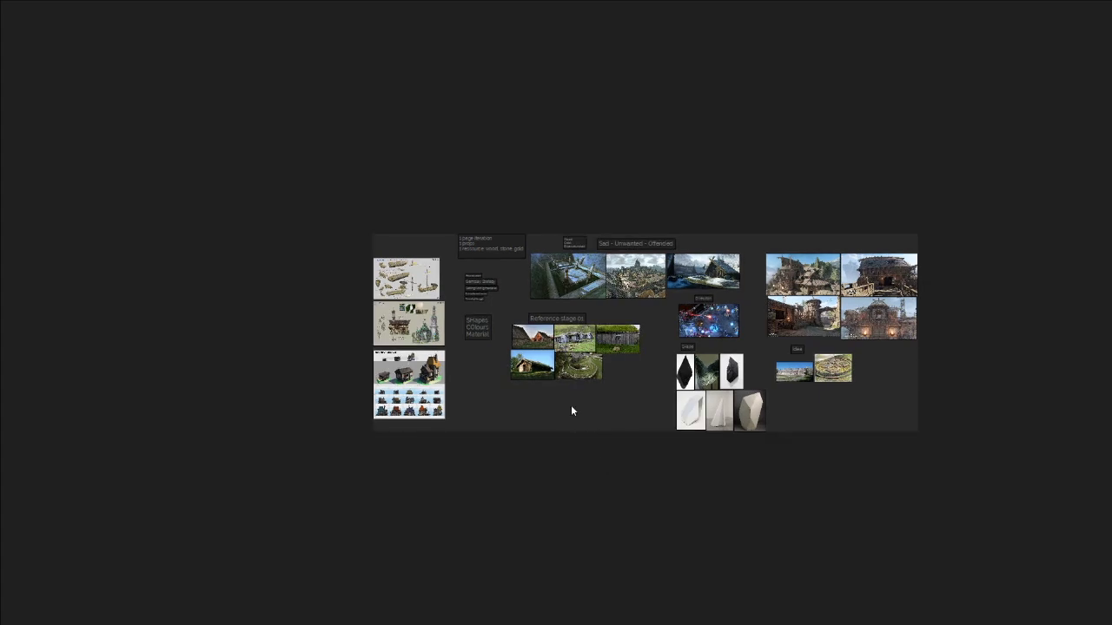
# Add a note reading "Add Story" above the four For Honor images
pyautogui.scroll(3, 616, 329)
pyautogui.moveTo(650, 324); pyautogui.dragTo(602, 314)
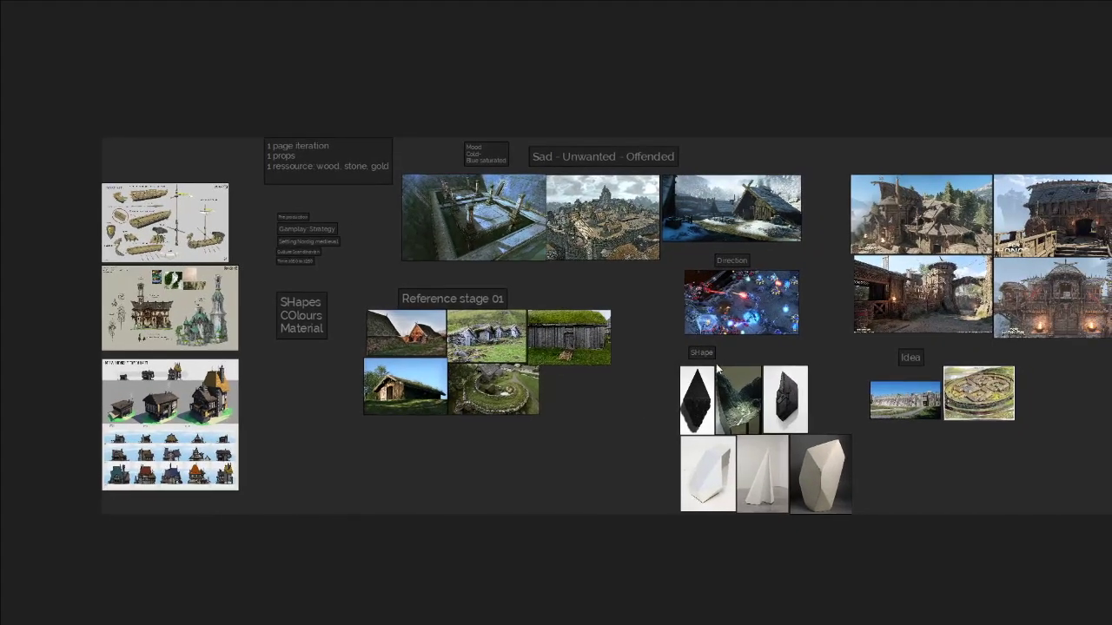
pyautogui.moveTo(660, 367); pyautogui.dragTo(556, 363)
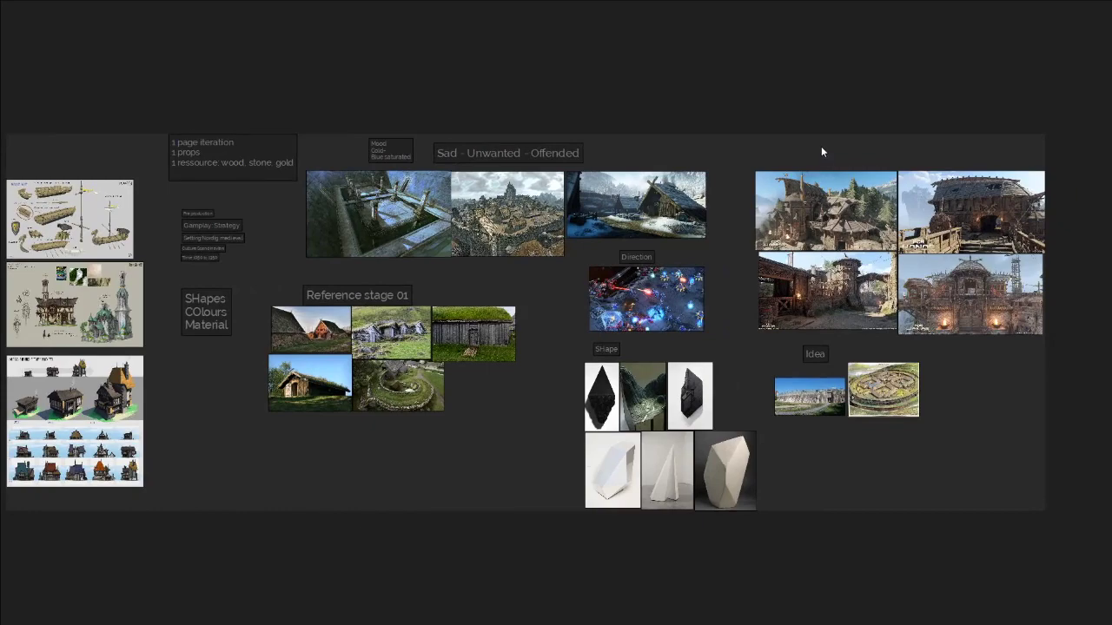
pyautogui.hotkey('ctrl', 't')
pyautogui.write('Add Story')
pyautogui.click(795, 88)
pyautogui.moveTo(763, 336); pyautogui.dragTo(799, 337)
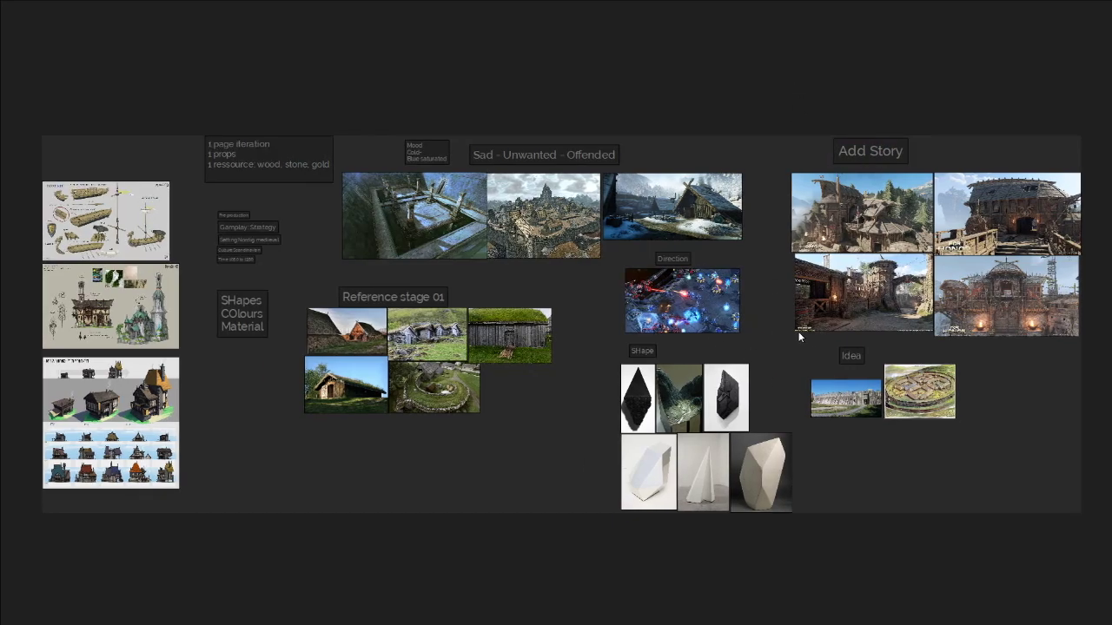
# Move the wooden palisade photo under the Idea label up beside the Viking fort drawing
pyautogui.click(837, 356)
pyautogui.scroll(7, 974, 408)
pyautogui.moveTo(807, 391); pyautogui.dragTo(816, 421)
pyautogui.click(517, 394)
pyautogui.moveTo(517, 394); pyautogui.dragTo(532, 365)
pyautogui.click(503, 491)
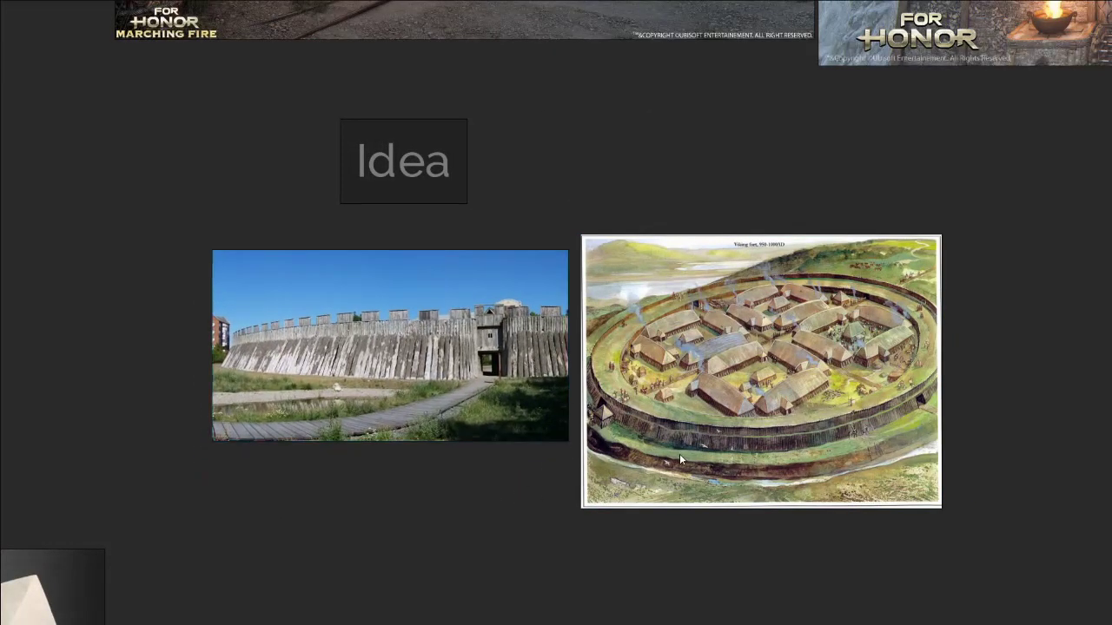
# Inspect the Viking fort drawing up close and align the palisade photo flush with its side and upper edge
pyautogui.scroll(6, 679, 453)
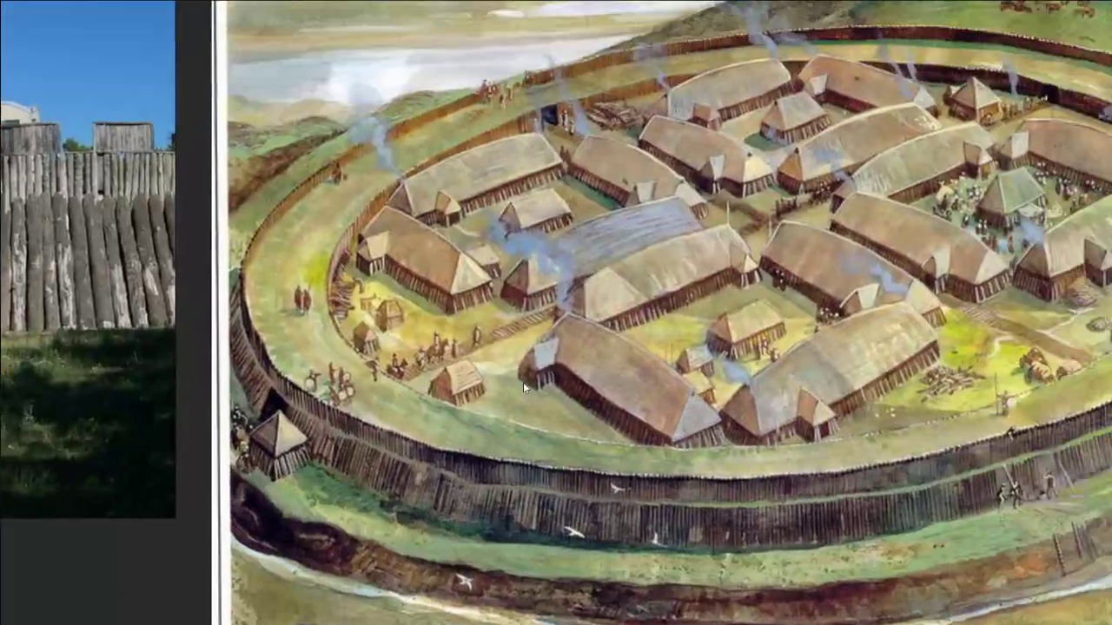
pyautogui.moveTo(696, 281)
pyautogui.mouseDown()
pyautogui.moveTo(606, 326)
pyautogui.moveTo(685, 288)
pyautogui.mouseUp()
pyautogui.moveTo(569, 382); pyautogui.dragTo(706, 274)
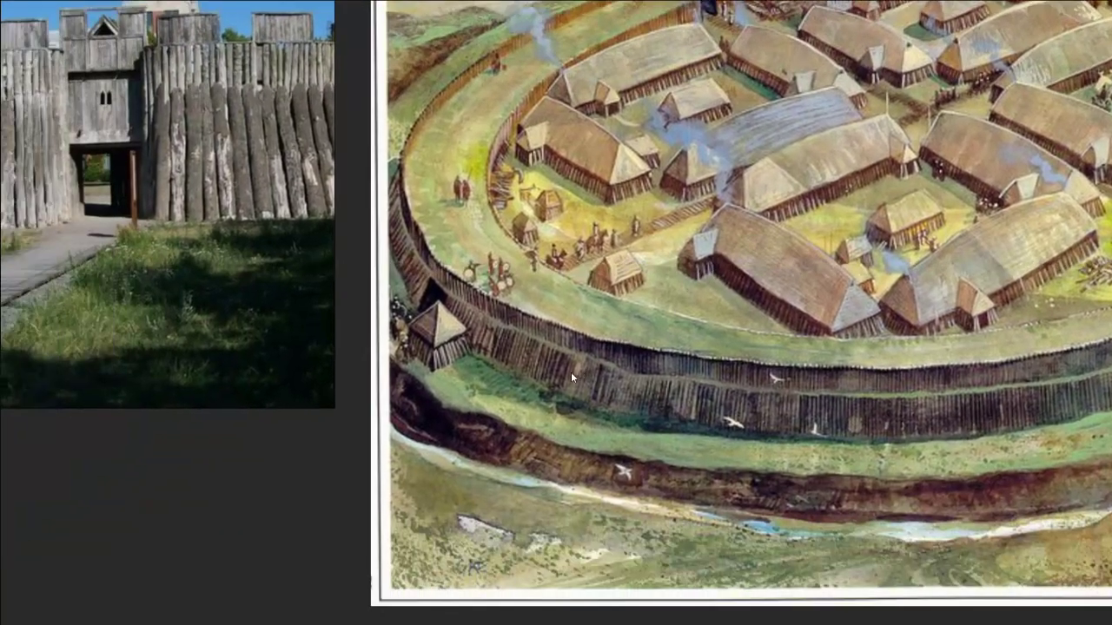
pyautogui.moveTo(578, 333); pyautogui.dragTo(486, 373)
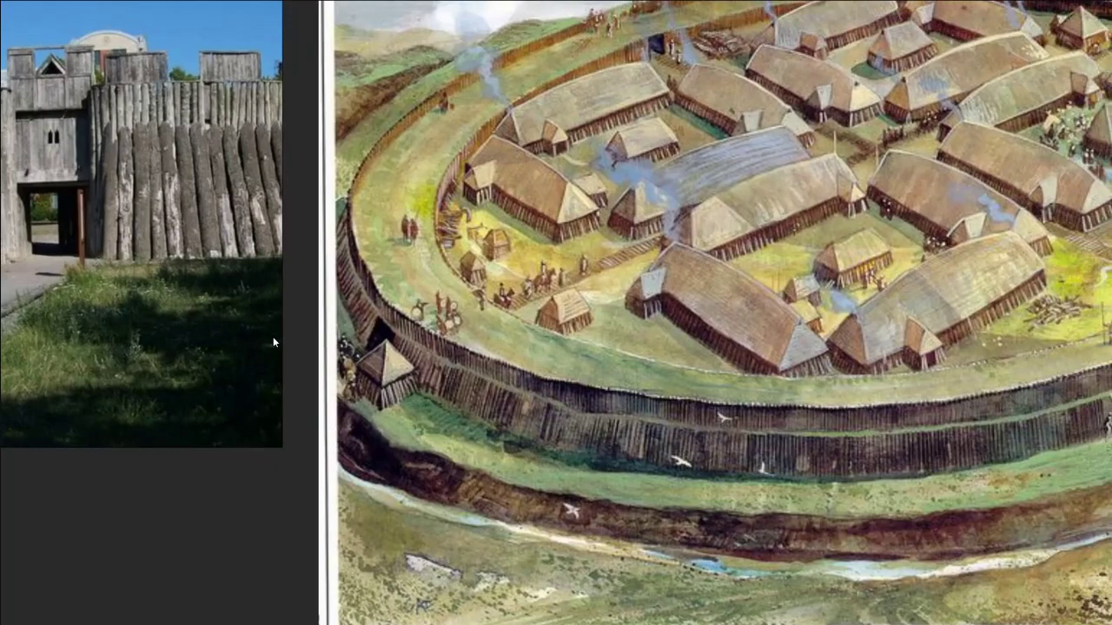
pyautogui.scroll(-8, 273, 336)
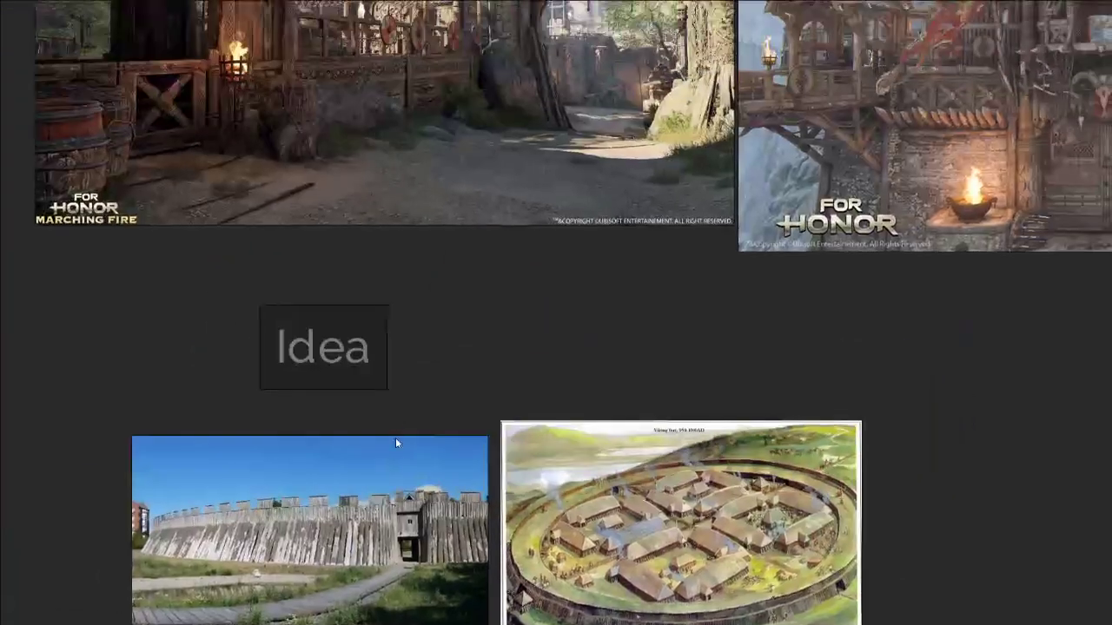
pyautogui.moveTo(396, 443); pyautogui.dragTo(408, 438)
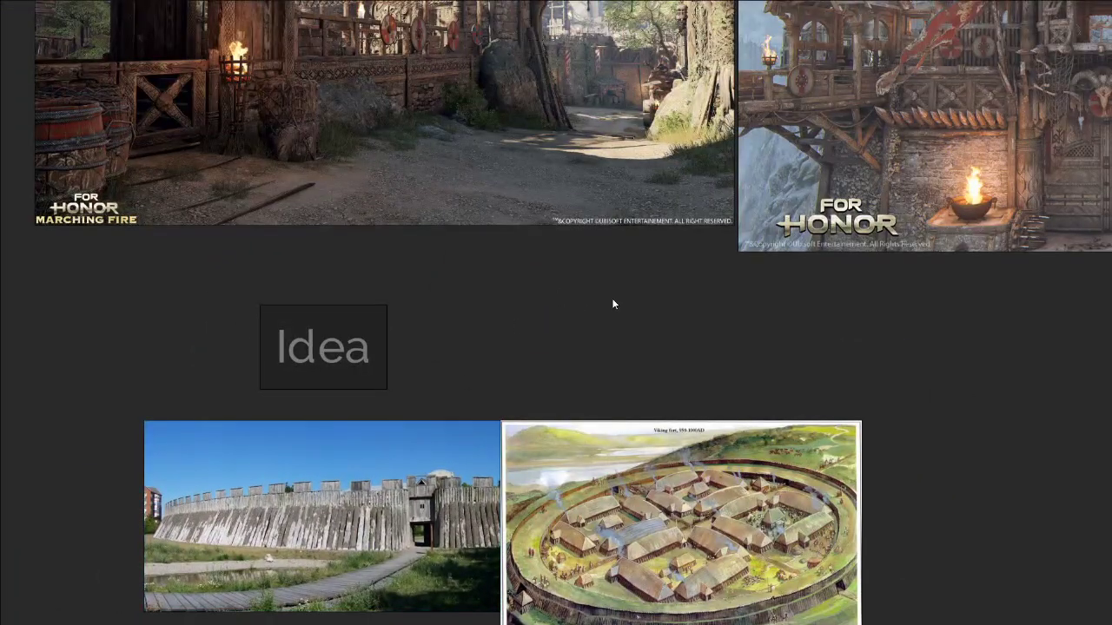
# Shift the StarCraft battle image slightly left and align the Direction label with the image's left edge
pyautogui.moveTo(537, 323); pyautogui.dragTo(237, 500)
pyautogui.scroll(-4, 608, 441)
pyautogui.moveTo(326, 91); pyautogui.dragTo(638, 193)
pyautogui.scroll(-2, 393, 364)
pyautogui.moveTo(268, 265); pyautogui.dragTo(773, 234)
pyautogui.moveTo(505, 222); pyautogui.dragTo(744, 396)
pyautogui.moveTo(769, 395); pyautogui.dragTo(743, 393)
pyautogui.click(825, 382)
pyautogui.moveTo(511, 344)
pyautogui.mouseDown()
pyautogui.moveTo(391, 348)
pyautogui.moveTo(507, 330)
pyautogui.mouseUp()
pyautogui.scroll(2, 390, 348)
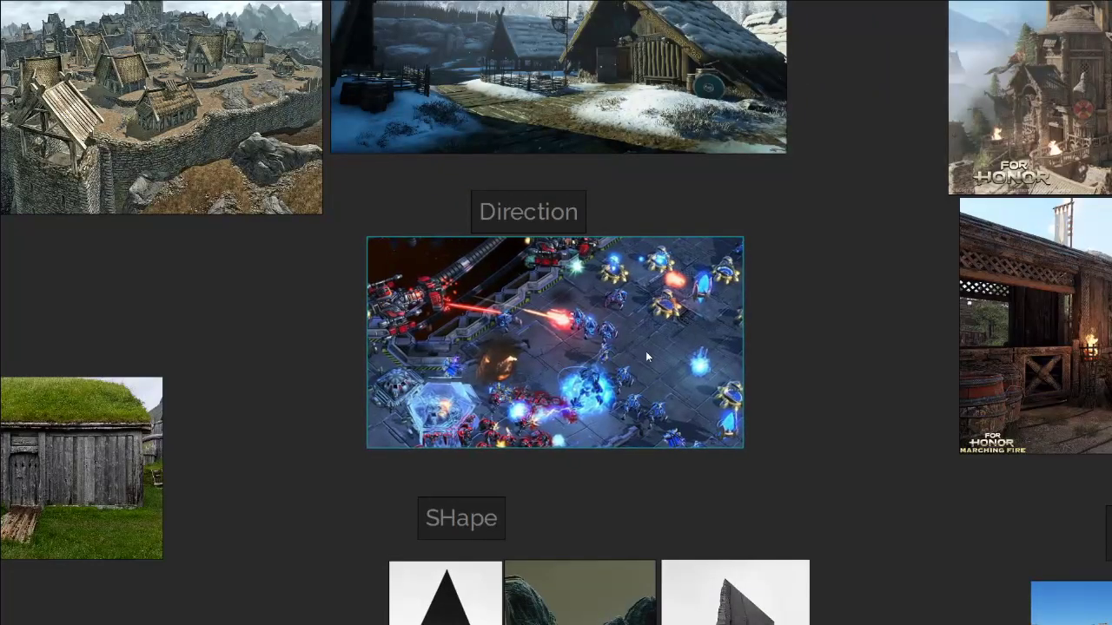
pyautogui.moveTo(530, 215); pyautogui.dragTo(428, 215)
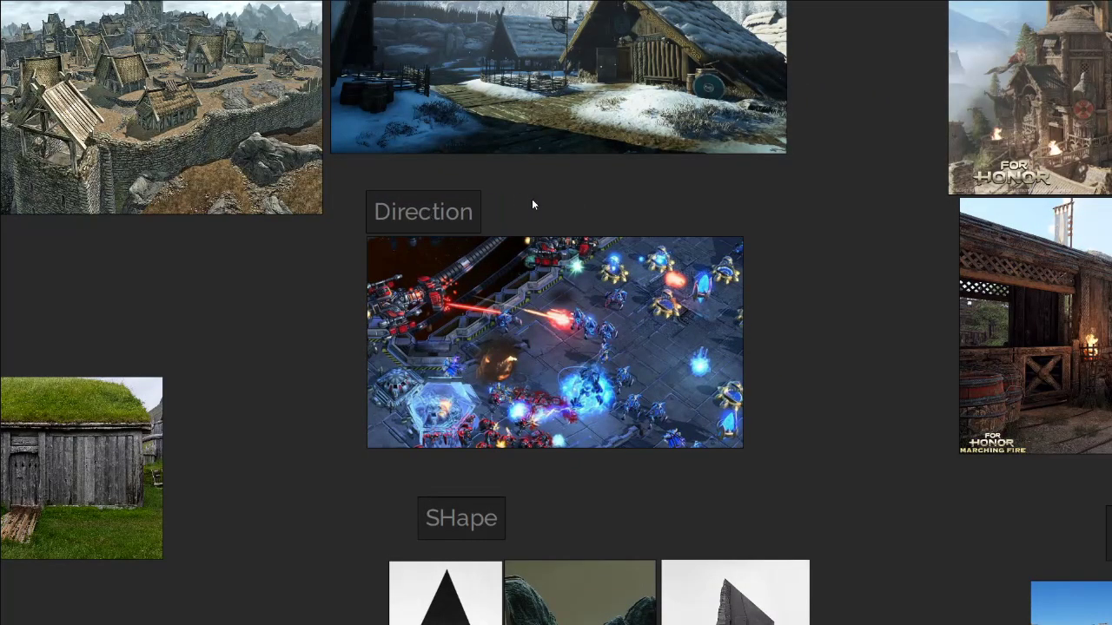
# Review the Direction, Sad - Unwanted - Offended and Reference stage 01 groups on the board
pyautogui.moveTo(394, 258); pyautogui.dragTo(558, 394)
pyautogui.scroll(-2, 558, 393)
pyautogui.moveTo(458, 463); pyautogui.dragTo(610, 421)
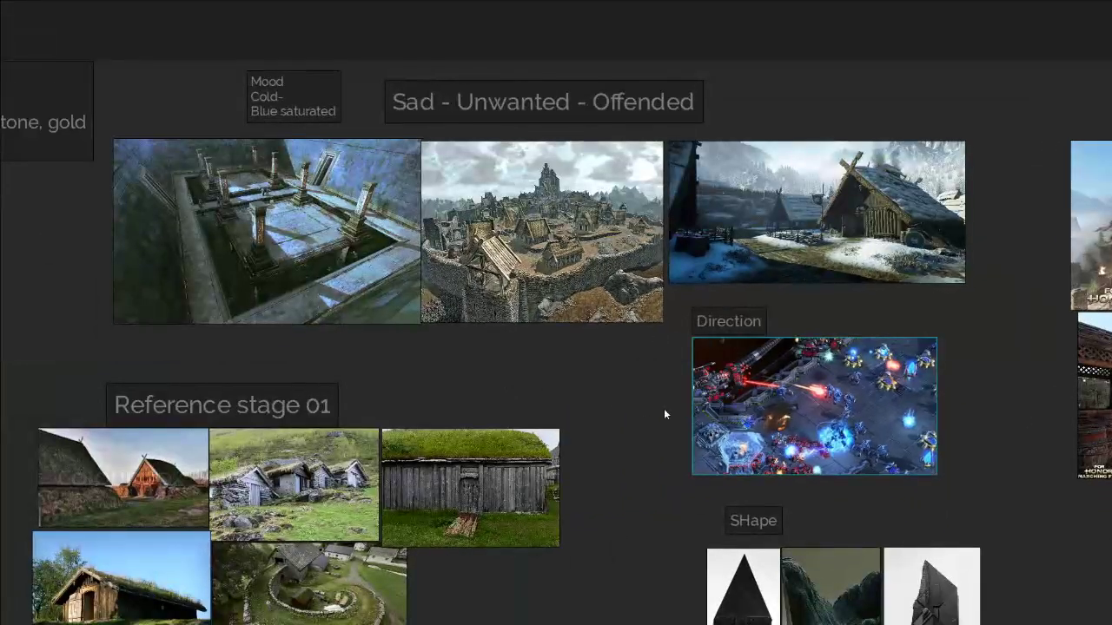
pyautogui.moveTo(512, 368); pyautogui.dragTo(622, 373)
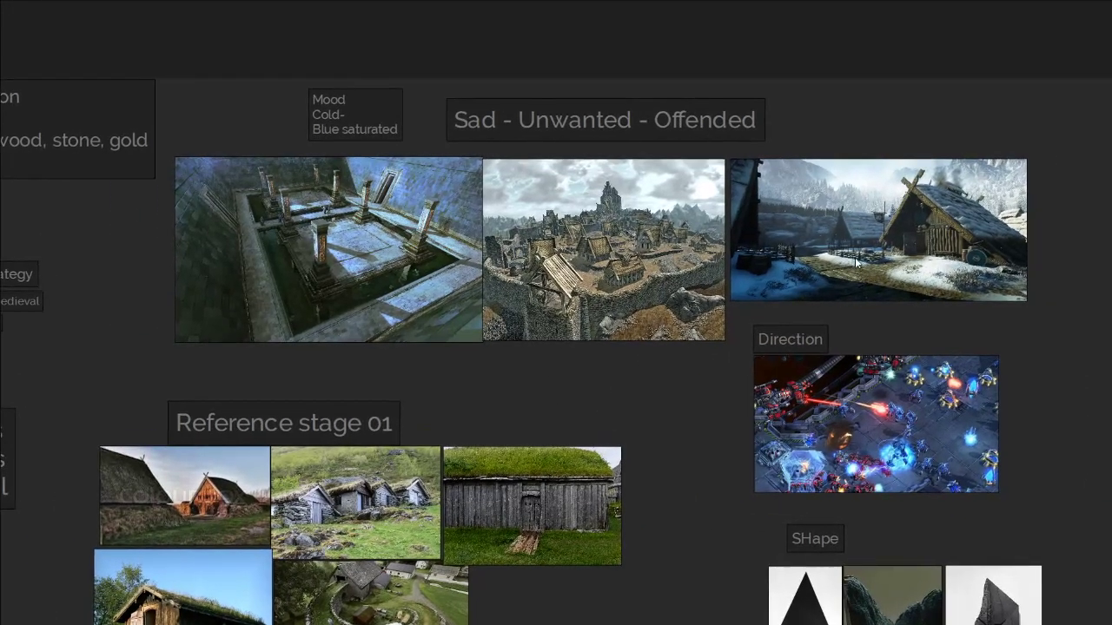
pyautogui.scroll(-1, 259, 424)
pyautogui.moveTo(258, 424); pyautogui.dragTo(476, 350)
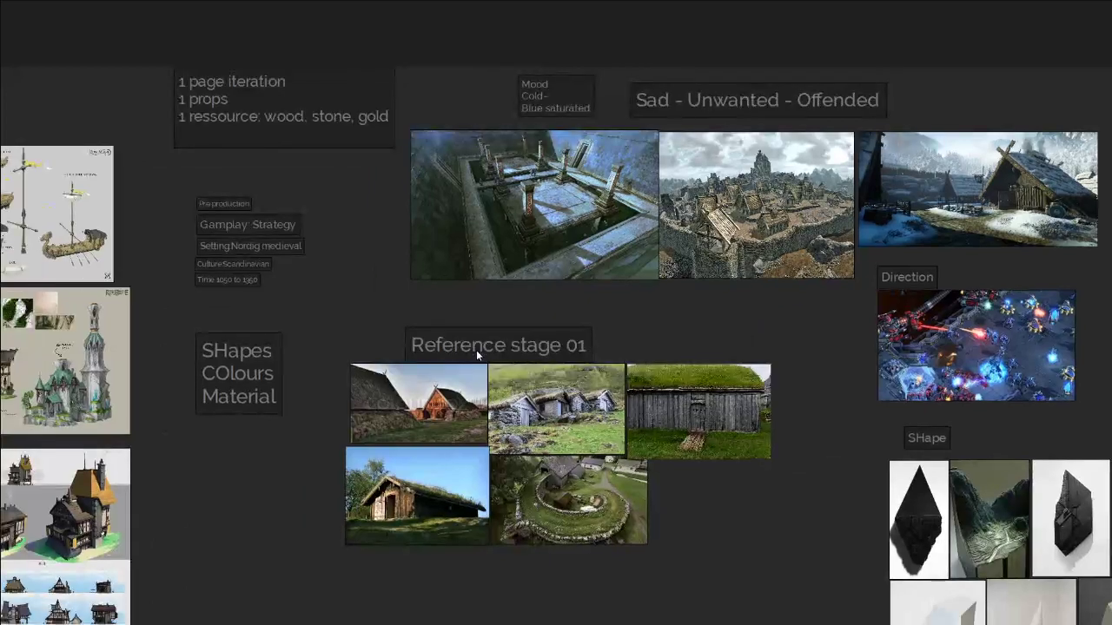
pyautogui.scroll(2, 582, 318)
pyautogui.moveTo(636, 347); pyautogui.dragTo(675, 278)
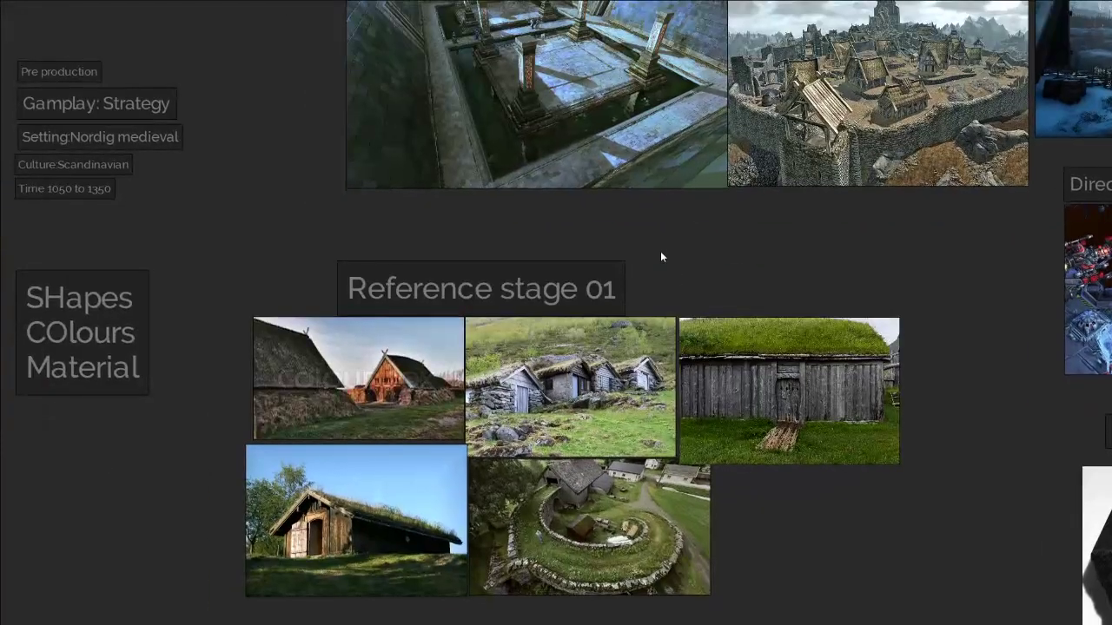
pyautogui.moveTo(552, 296); pyautogui.dragTo(819, 218)
pyautogui.scroll(-1, 605, 420)
pyautogui.moveTo(606, 420); pyautogui.dragTo(732, 606)
# Line up the Setting, Culture and Time notes in an evenly spaced column below the Gamplay: Strategy note
pyautogui.scroll(2, 551, 312)
pyautogui.moveTo(512, 302); pyautogui.dragTo(518, 304)
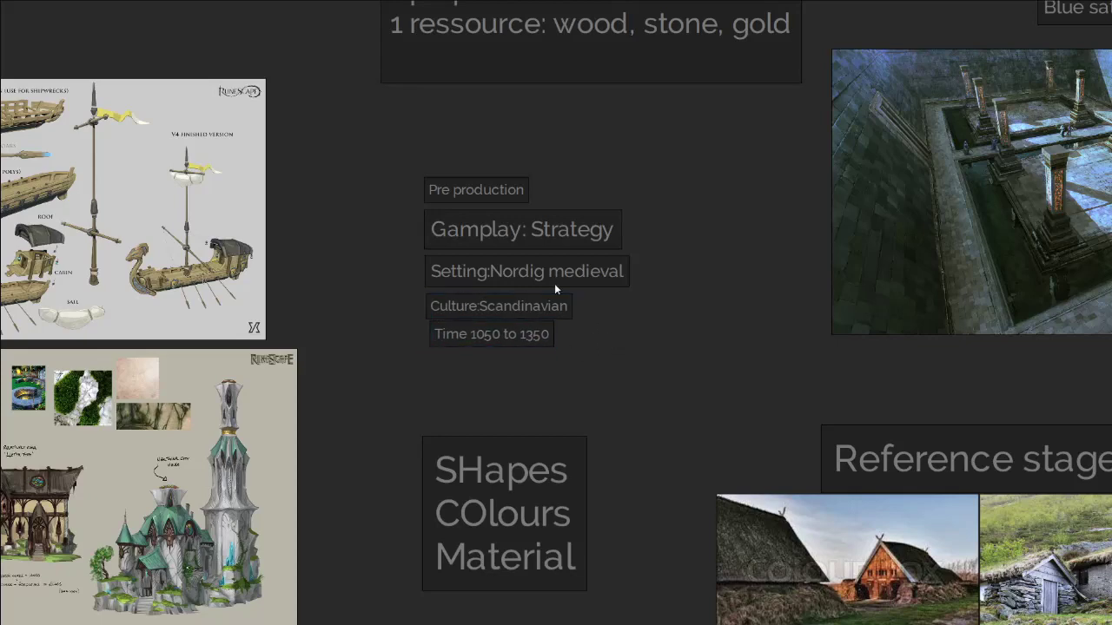
pyautogui.click(549, 272)
pyautogui.click(504, 343)
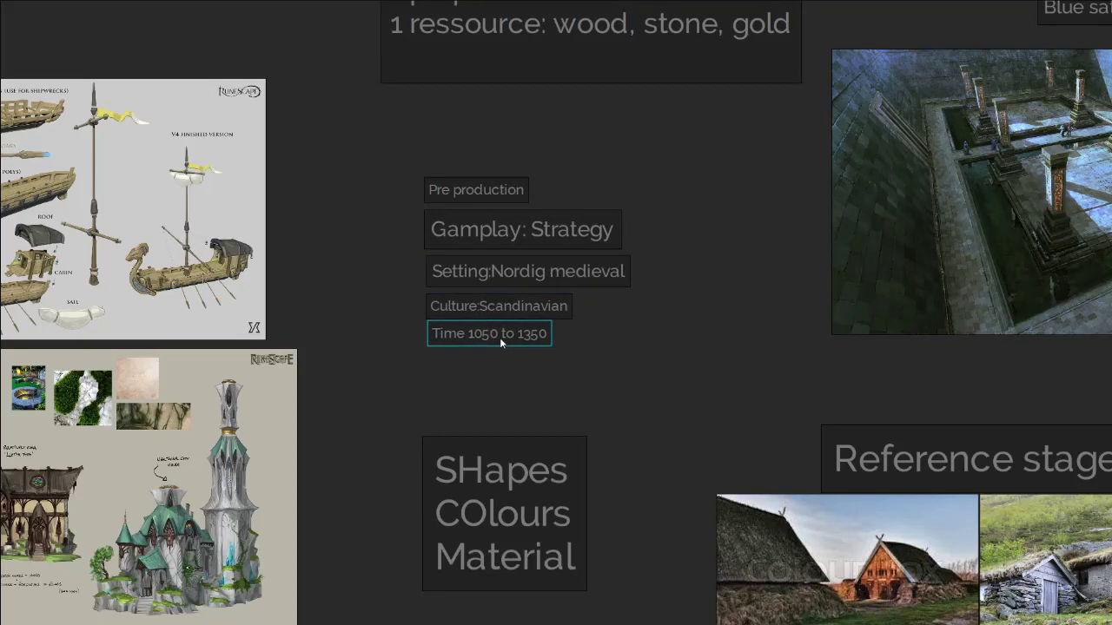
pyautogui.click(497, 298)
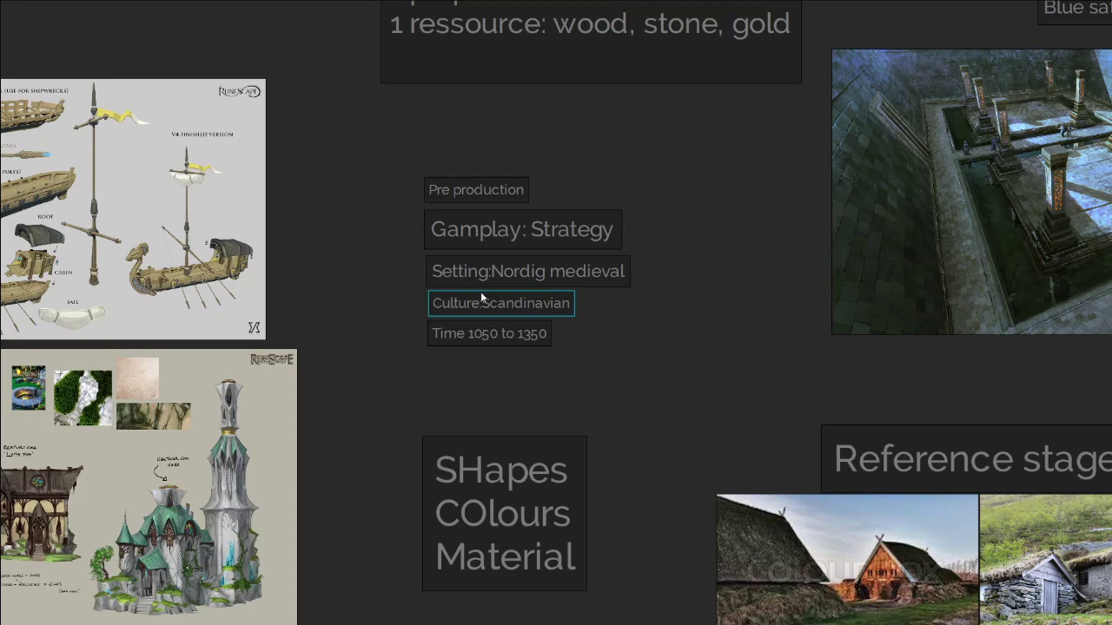
pyautogui.click(471, 276)
# Examine the pre-production notes and the ship, RuneScape building and medieval building progression concept sheets beside them
pyautogui.moveTo(632, 311); pyautogui.dragTo(547, 257)
pyautogui.moveTo(465, 336); pyautogui.dragTo(692, 308)
pyautogui.moveTo(499, 315); pyautogui.dragTo(151, 340)
pyautogui.scroll(-2, 617, 270)
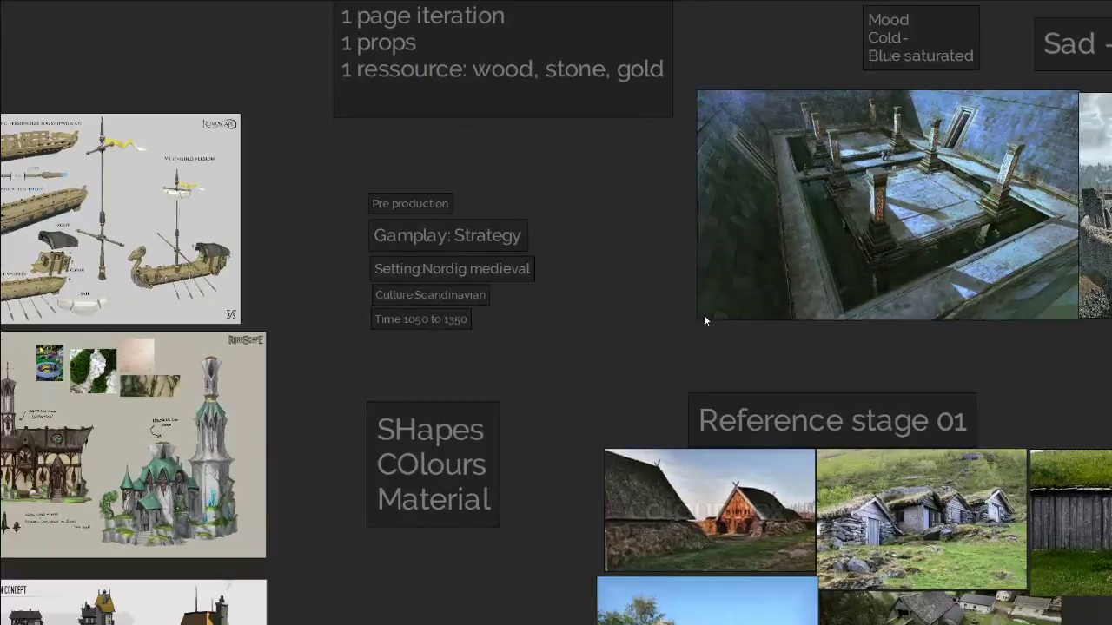
pyautogui.moveTo(704, 321); pyautogui.dragTo(951, 307)
pyautogui.moveTo(542, 333); pyautogui.dragTo(663, 315)
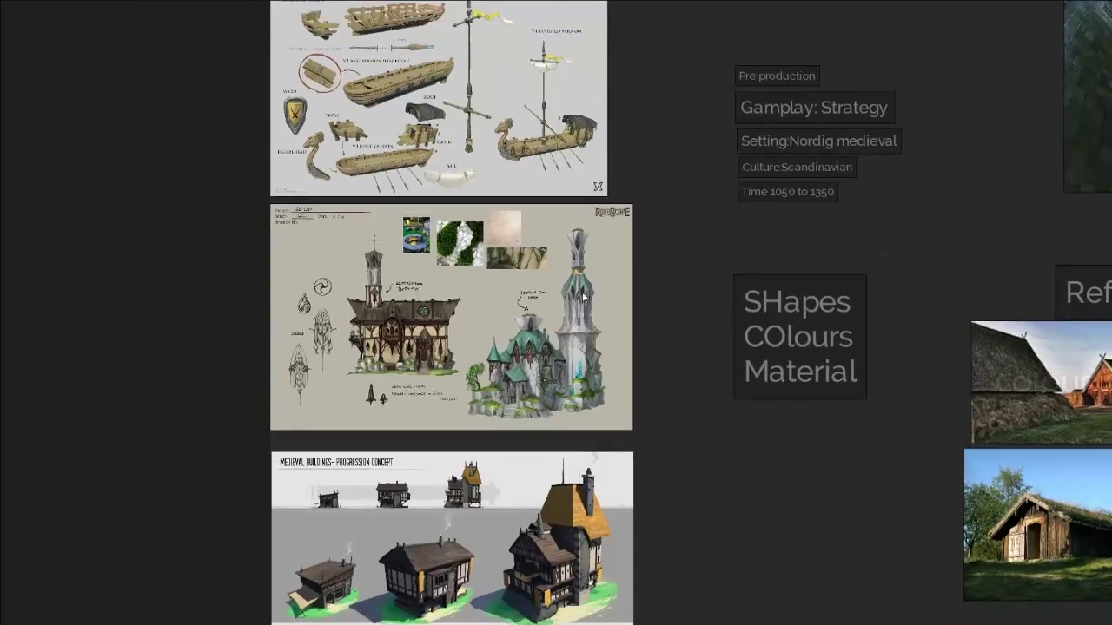